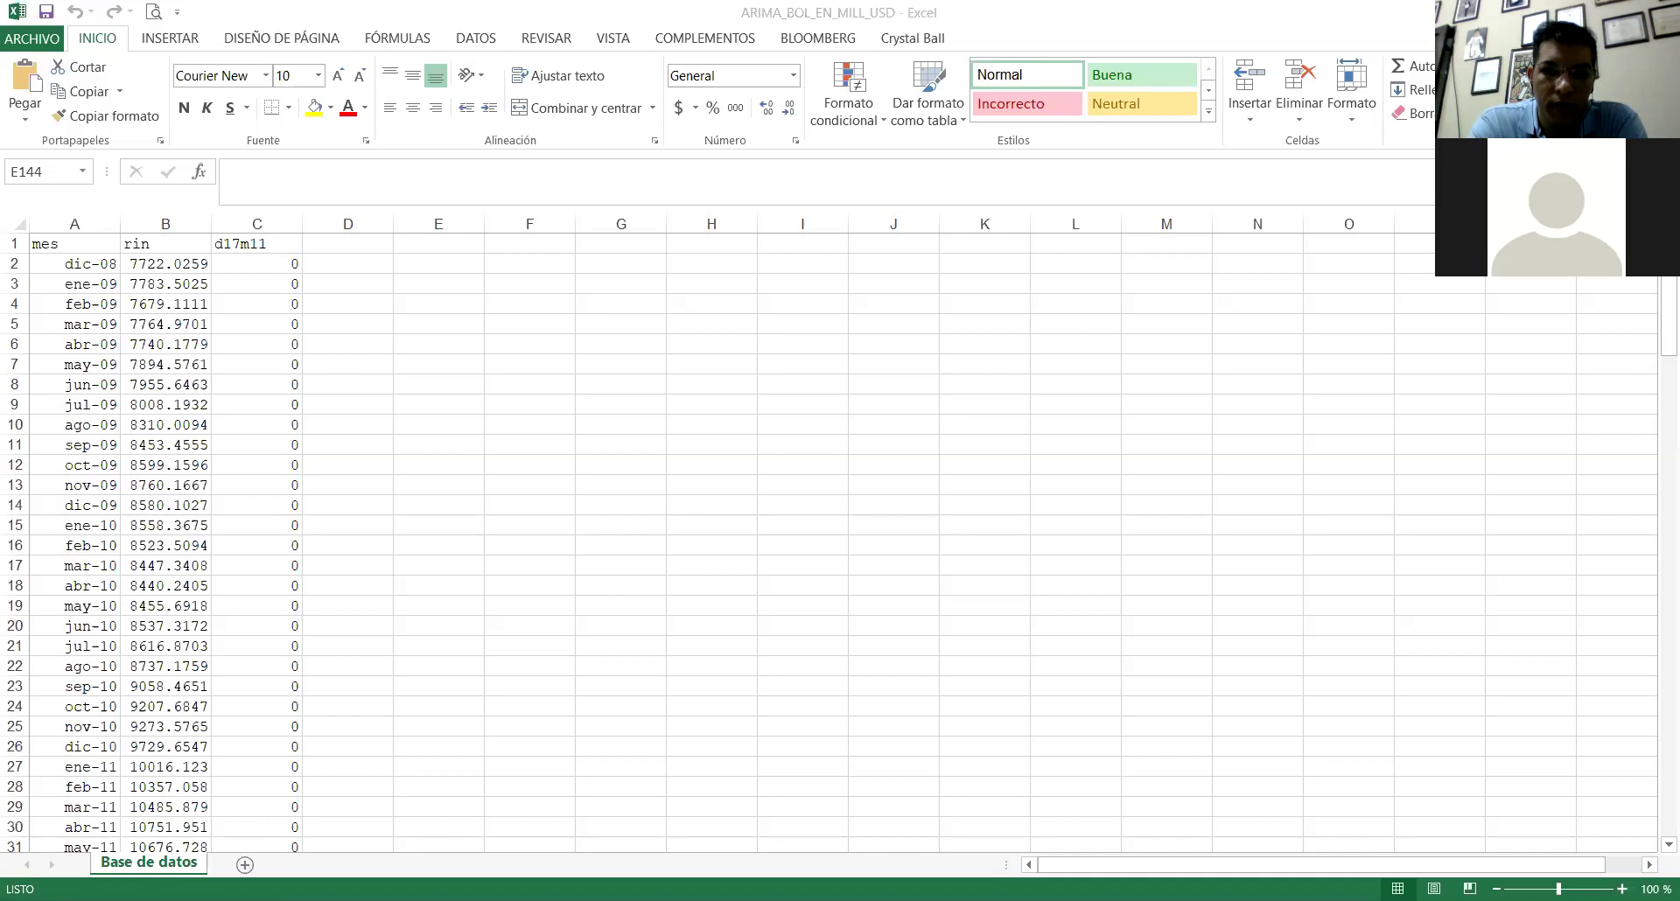
Step: Switch to the ARIMA_BOL_EN_MILL_USD workbook in Excel and enlarge the Base de datos sheet to 190%, showing its first rows
key("alt+Tab")
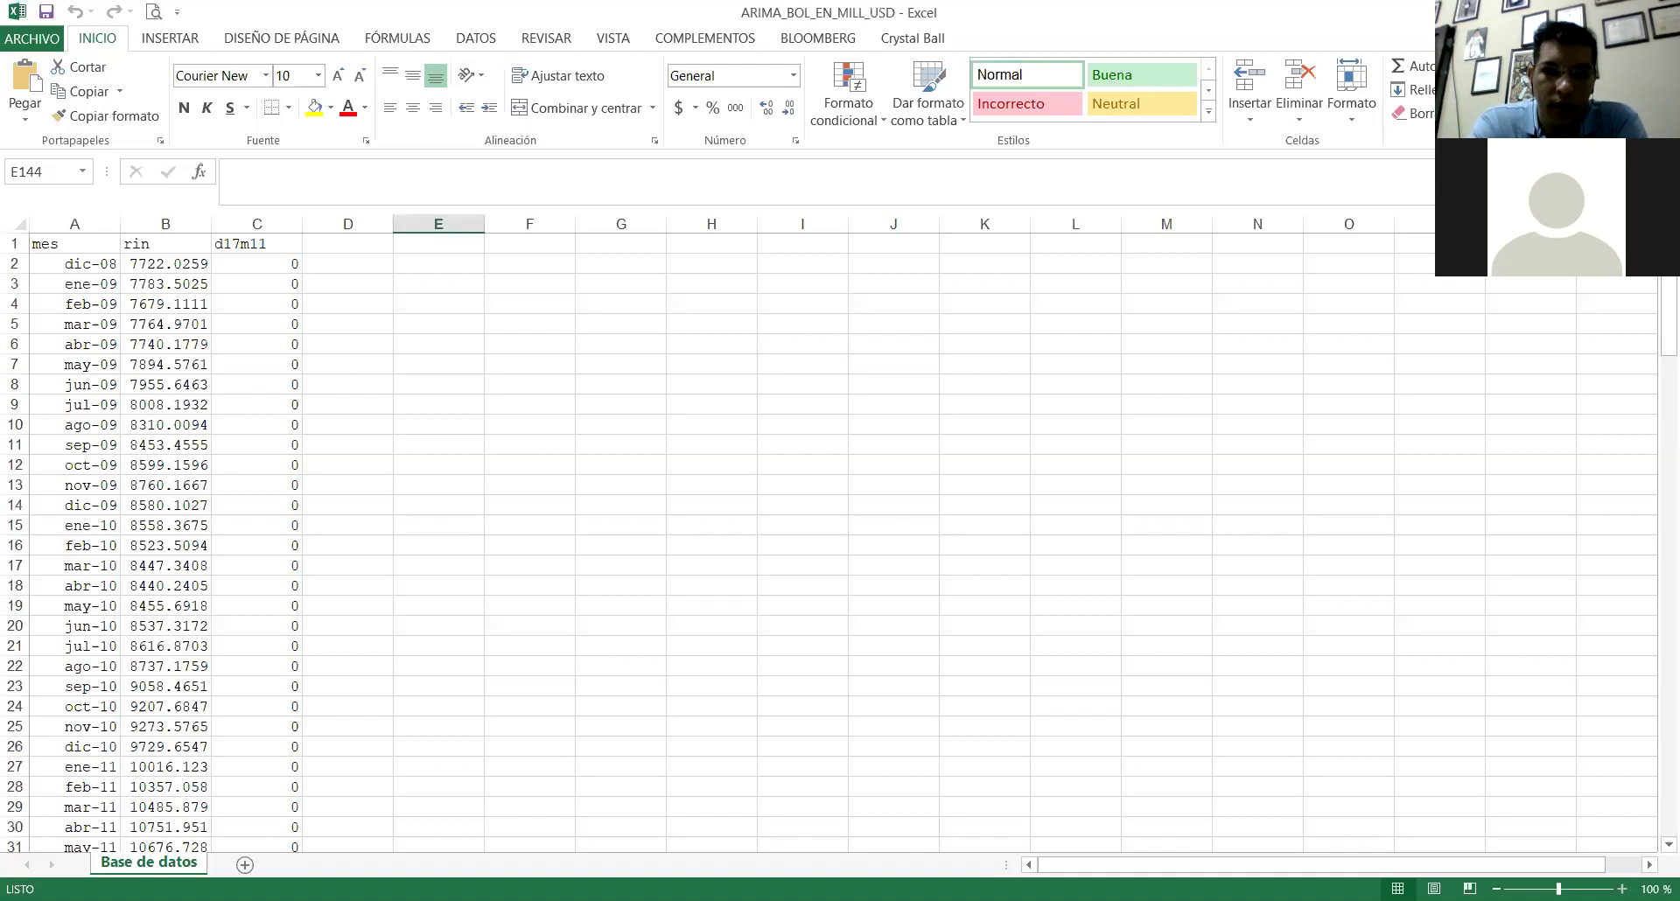
scroll(840, 525, "up", 1)
scroll(840, 525, "up", 4)
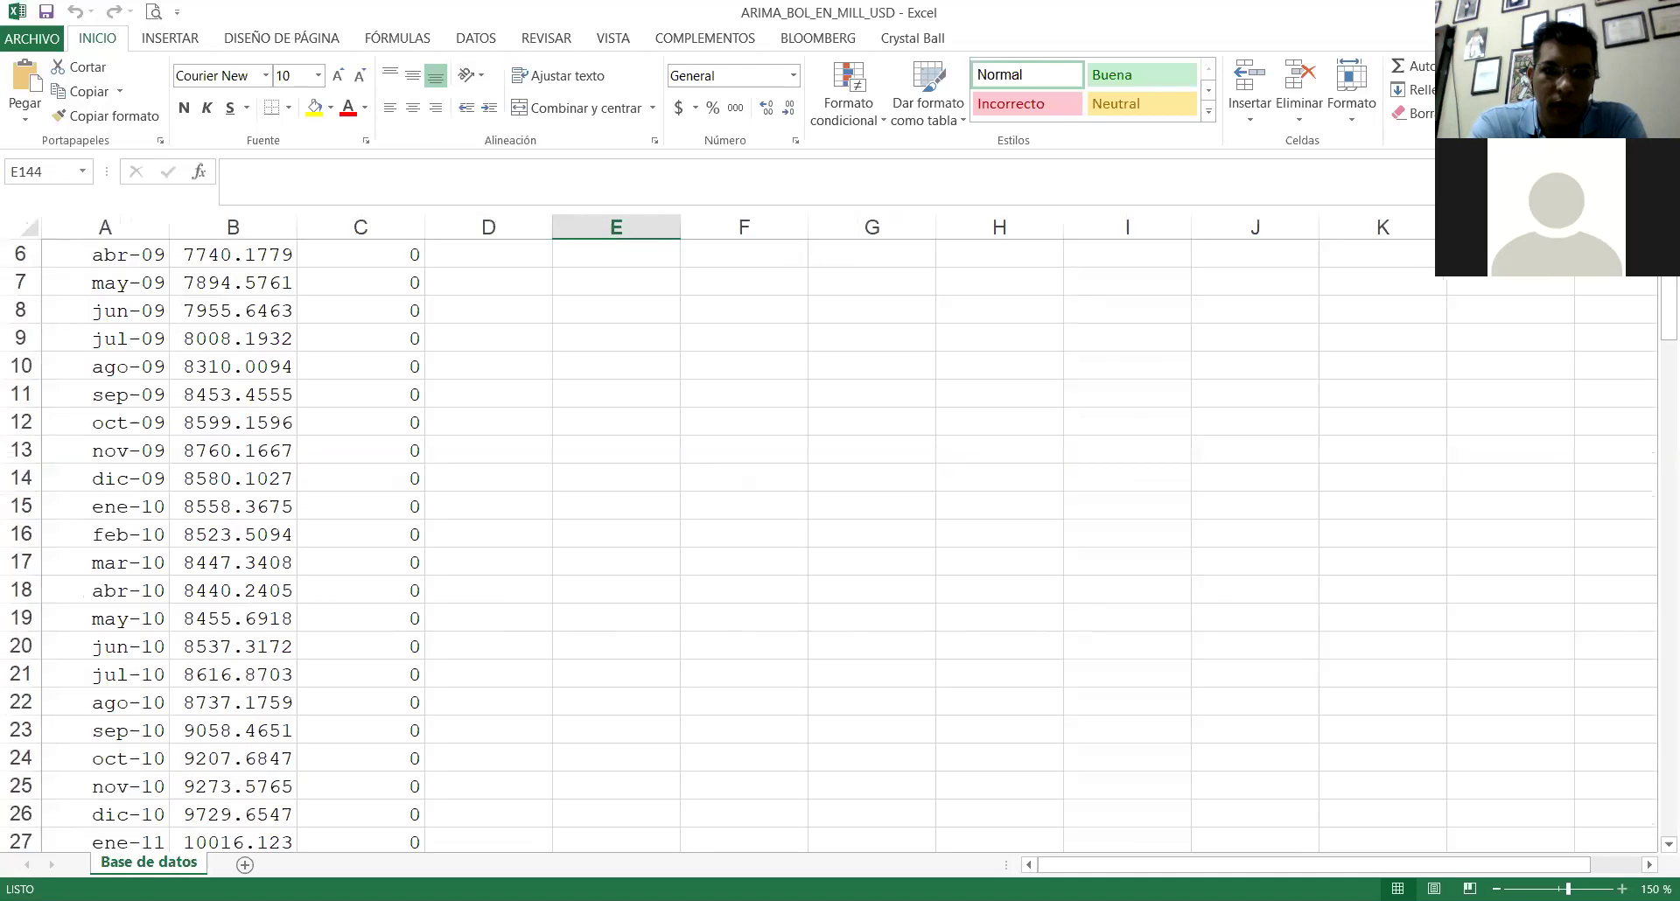
scroll(697, 401, "up", 4)
left_click(698, 409)
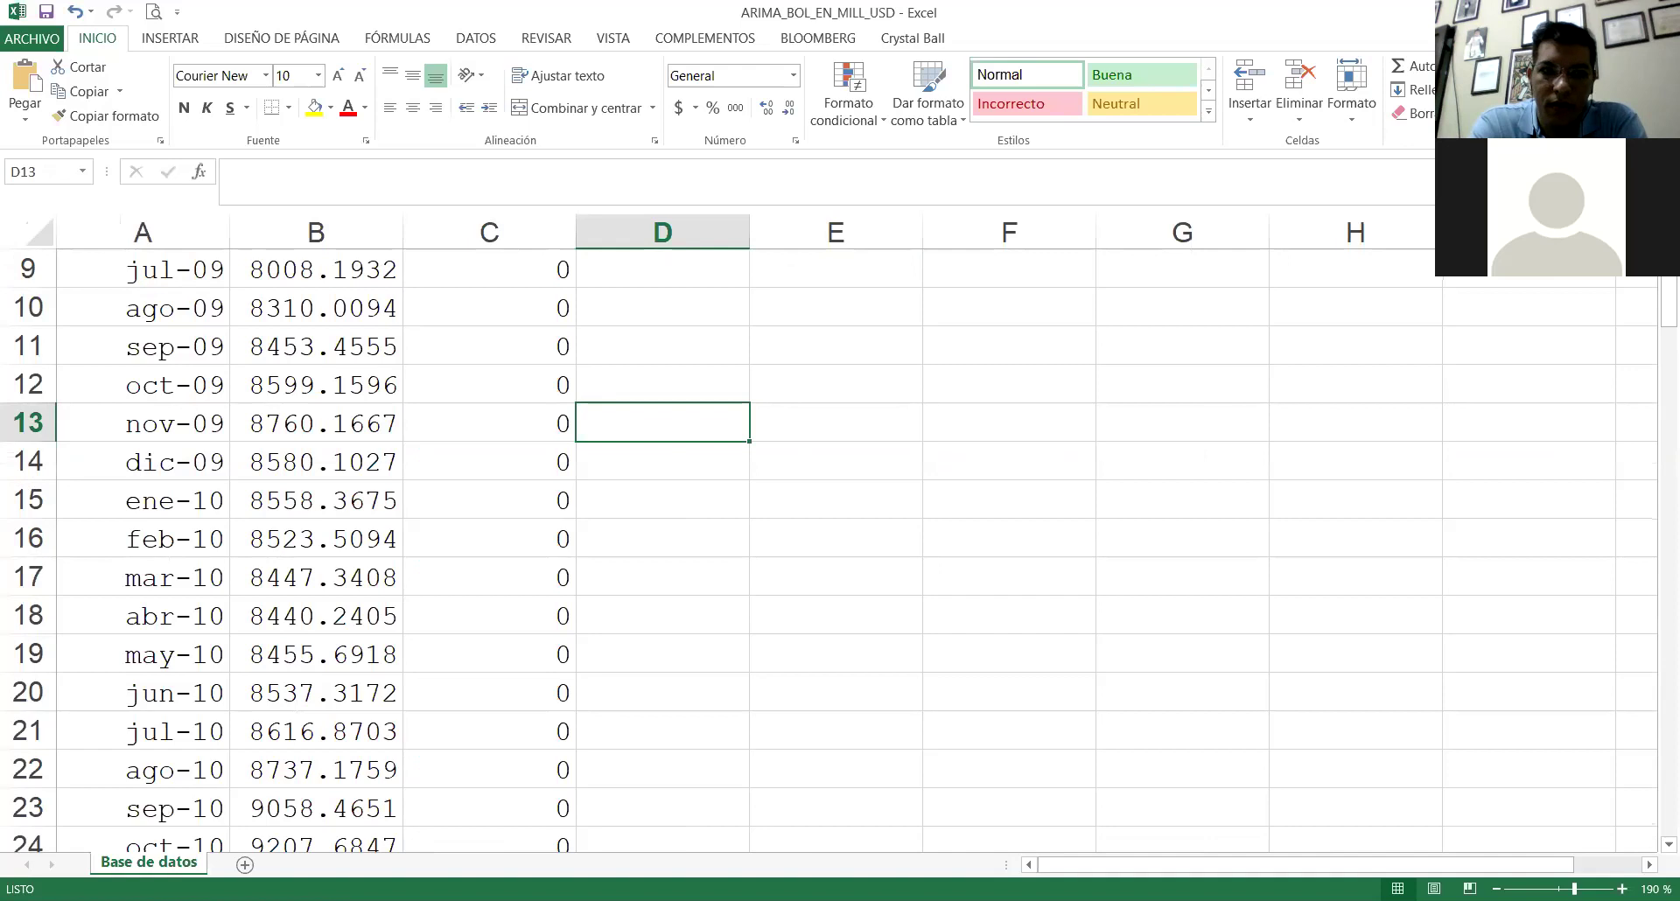
scroll(840, 543, "up", 3)
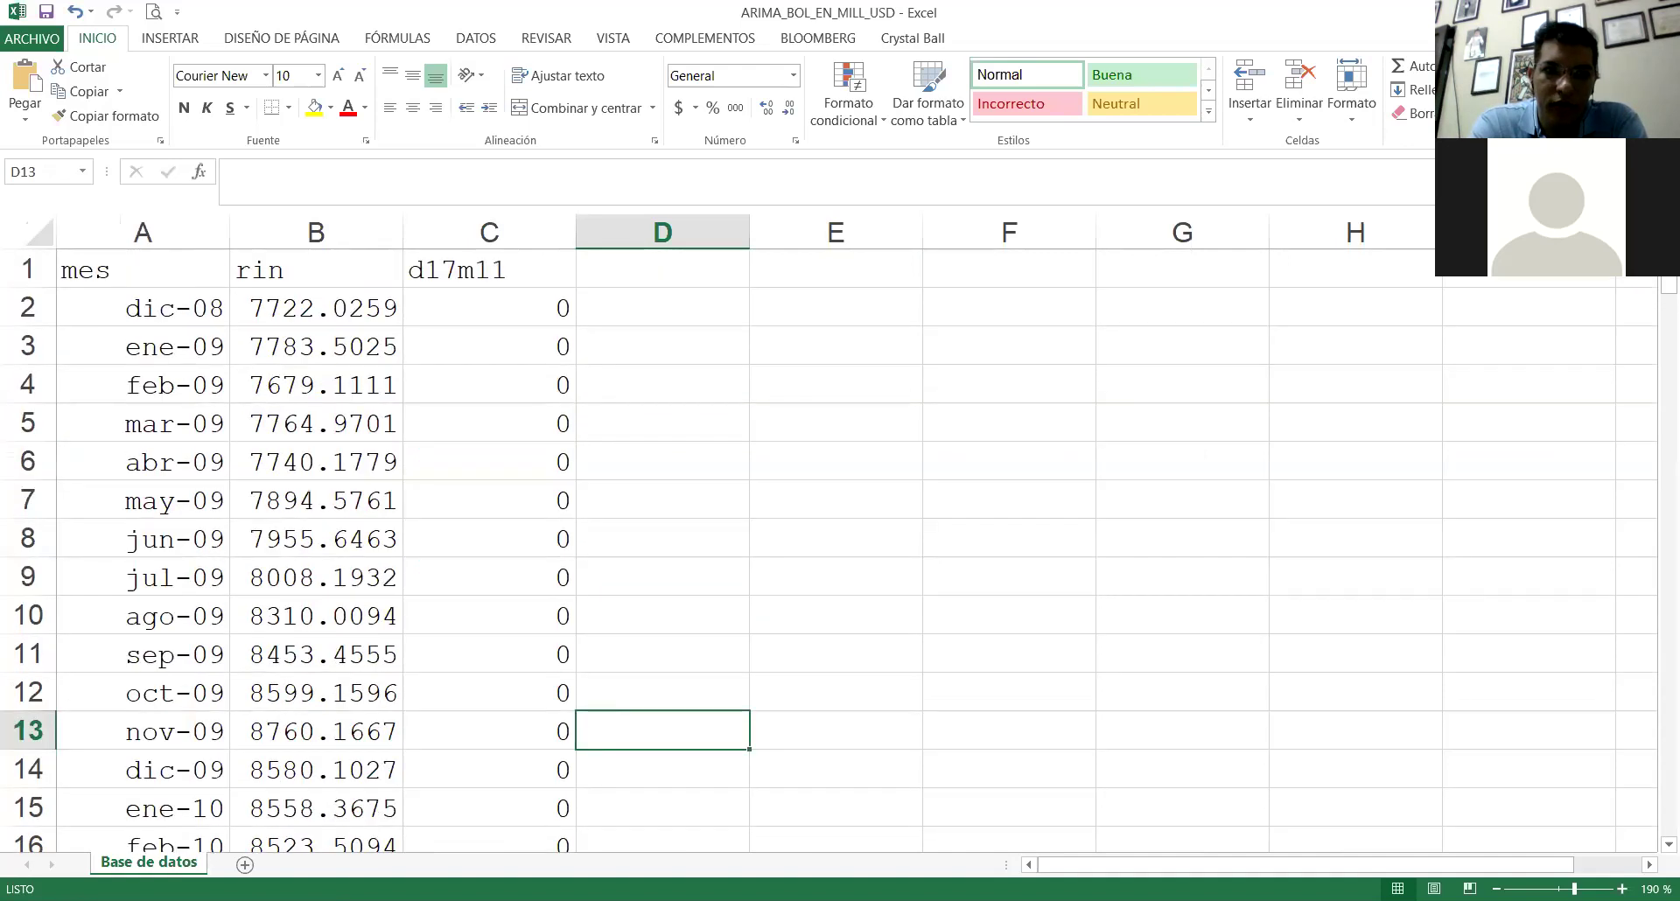
Step: Review the monthly rin series in column B from dic-08 down to its last filled month
left_click(361, 277)
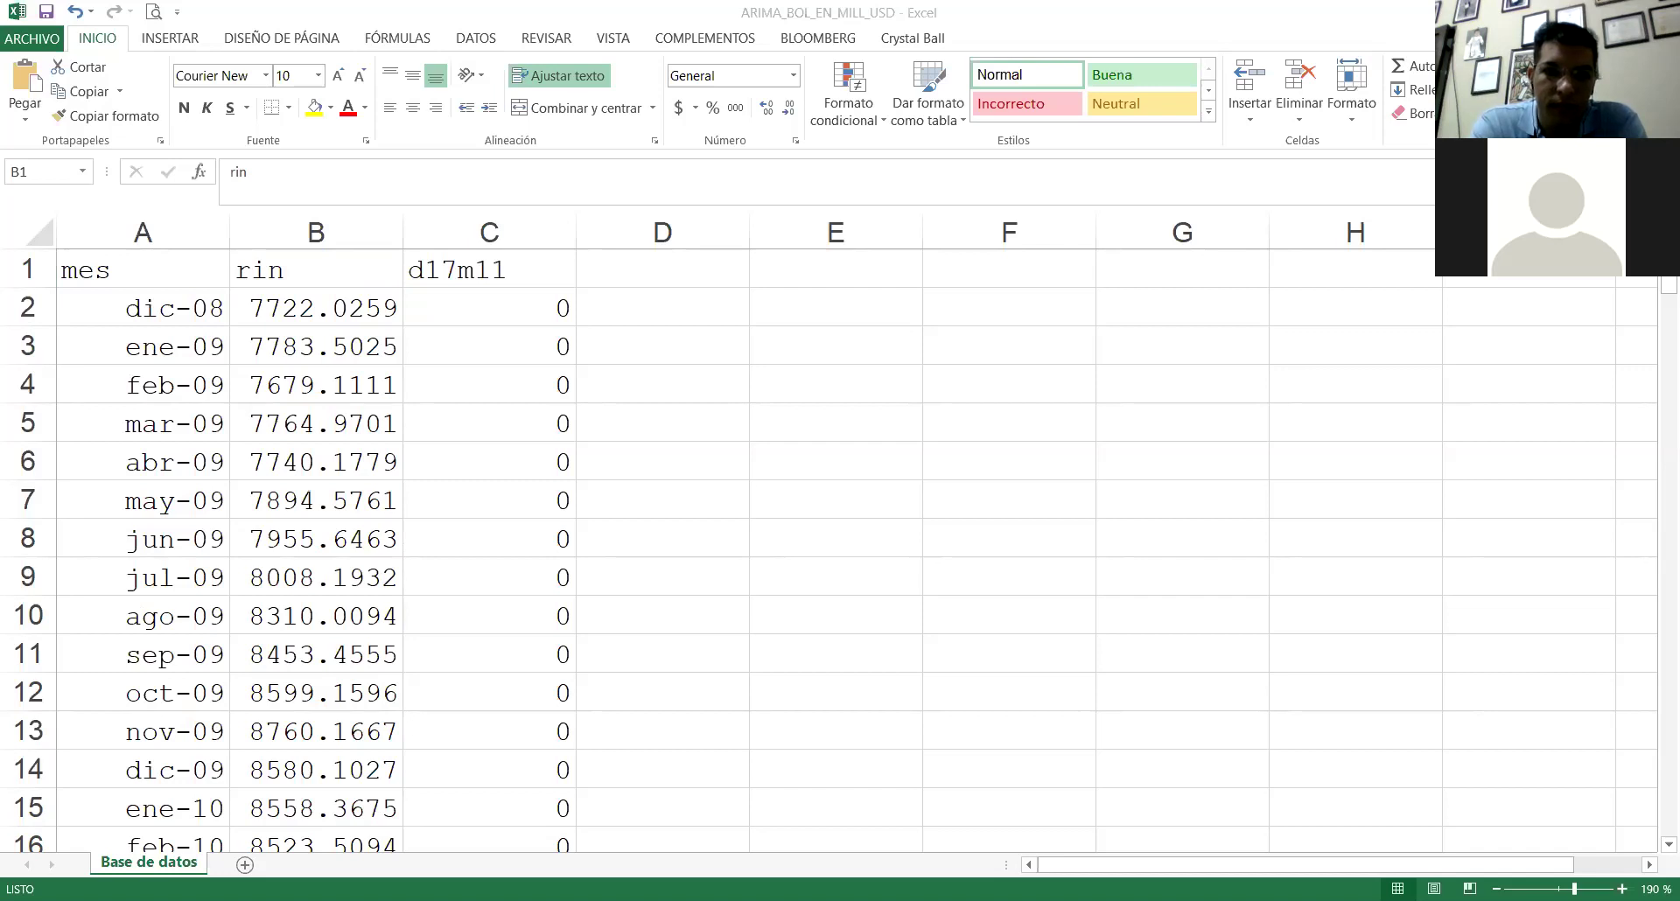
left_click(353, 318)
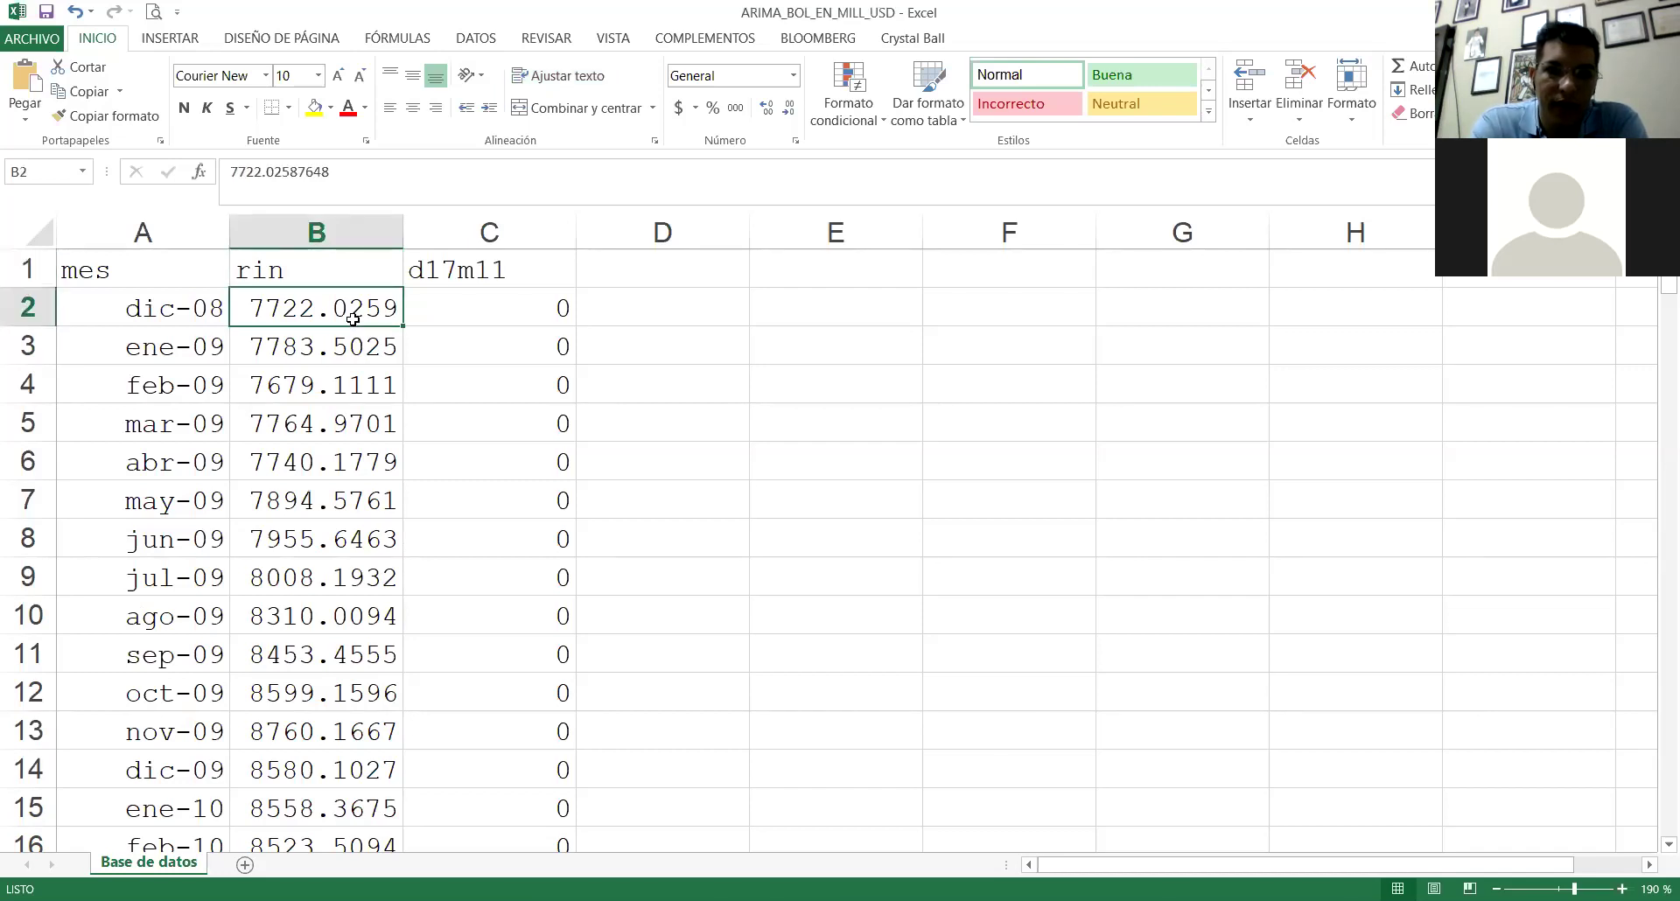
key("Left")
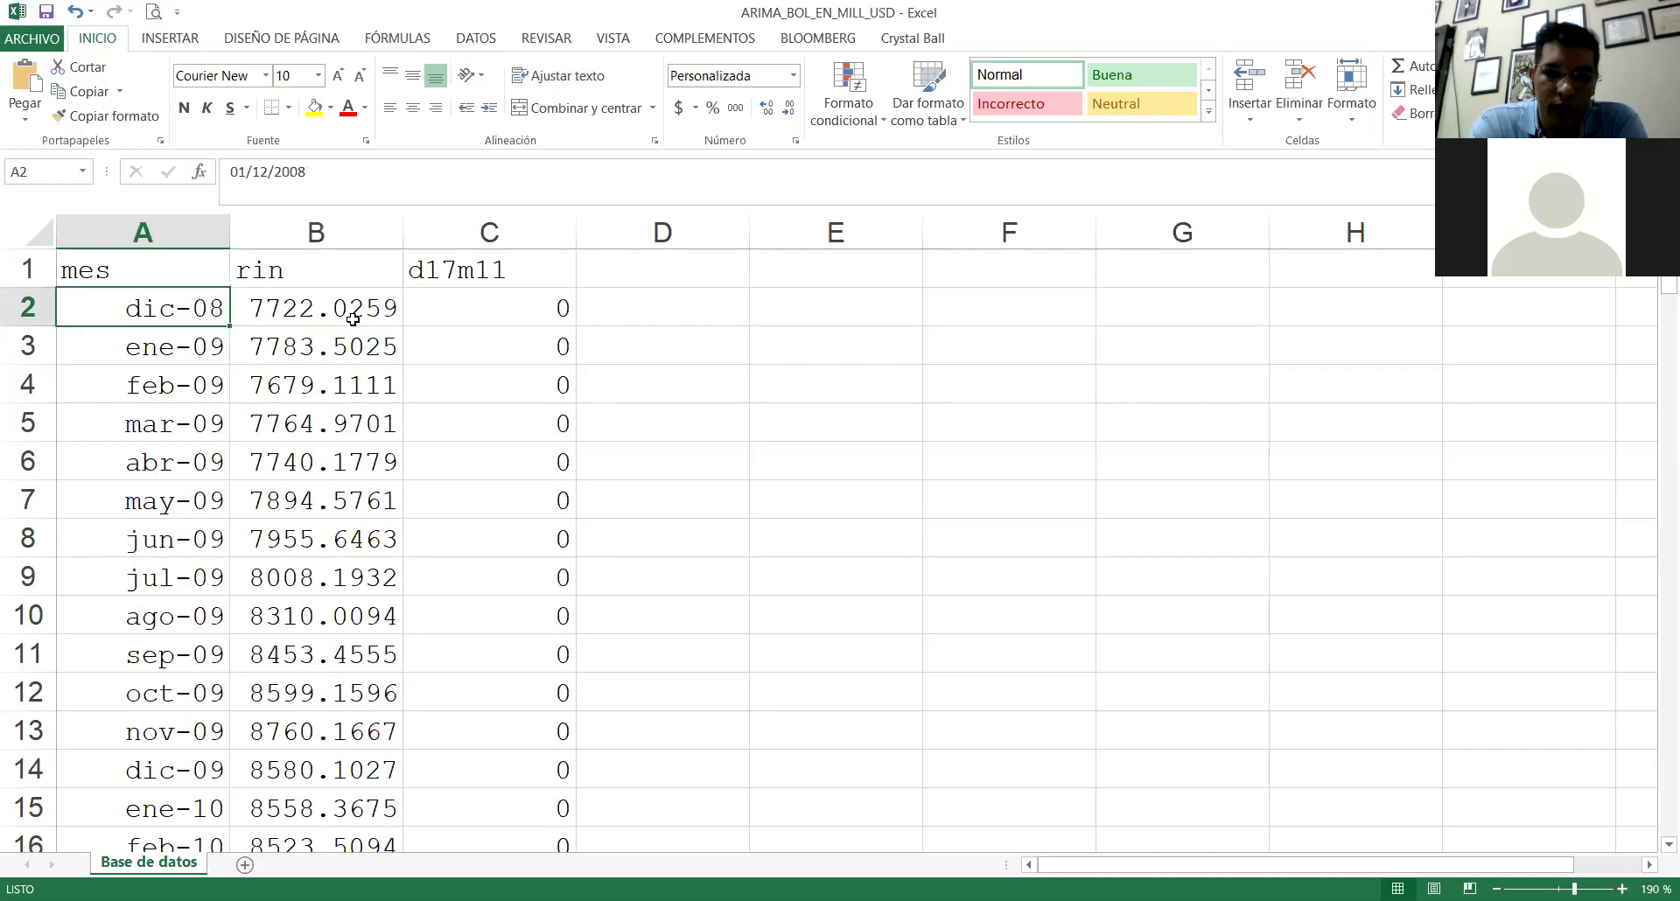
key("Right")
key("Down")
key("Down")
key("Down")
key("Down")
key("Down")
key("Down")
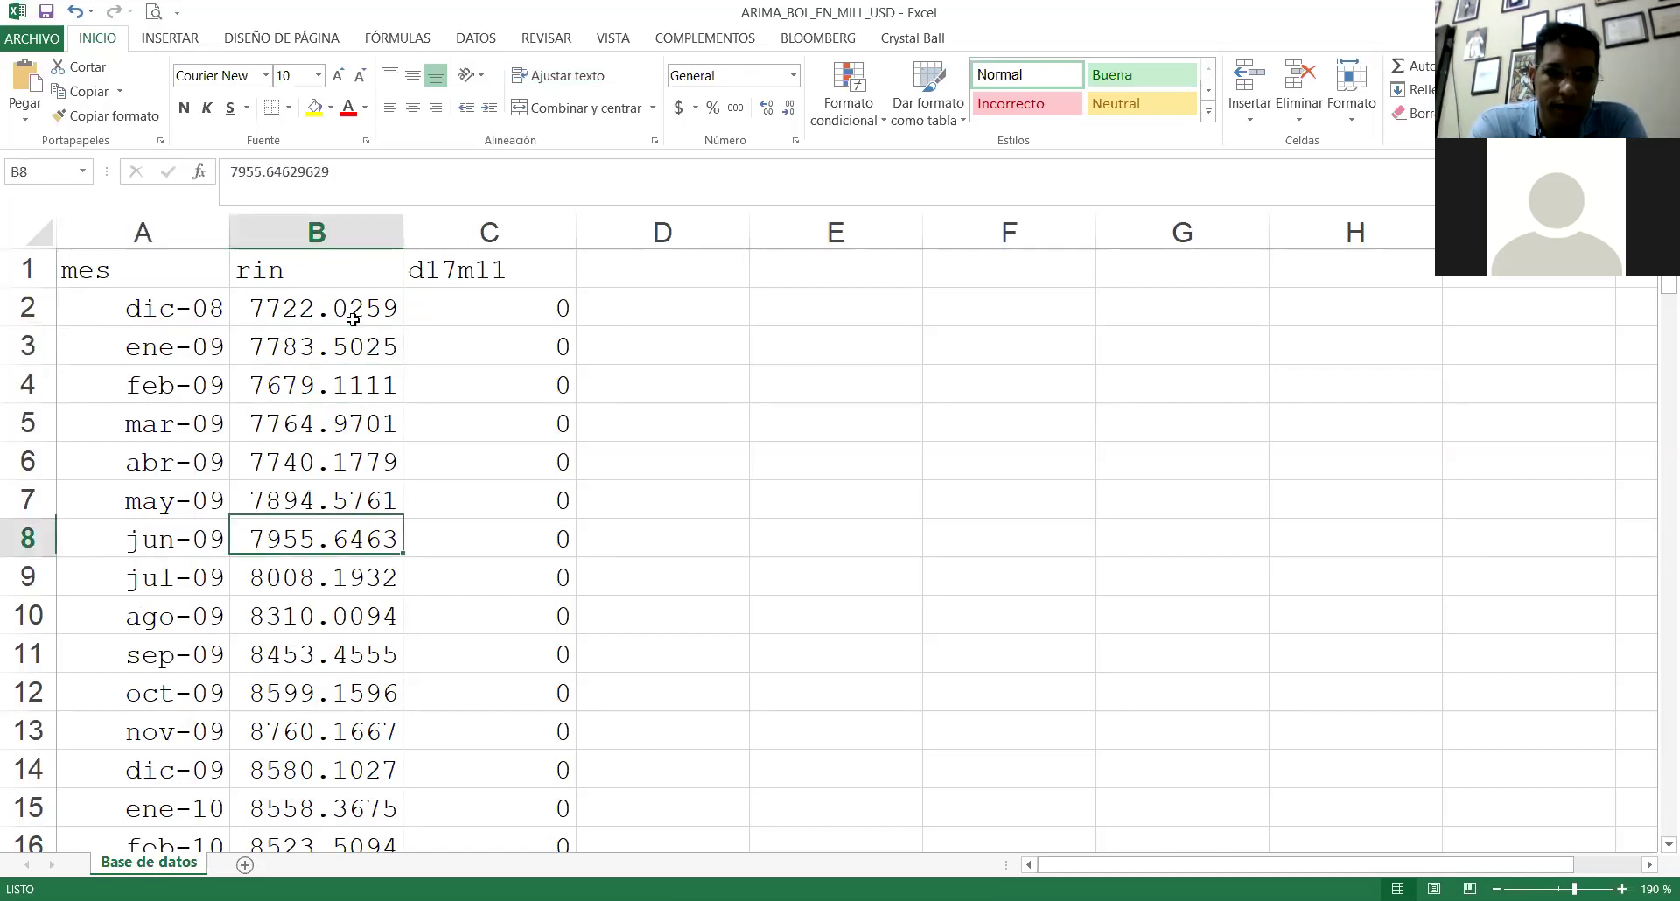
key("Down")
key("Down")
key("Down")
key("Down")
key("Down")
key("Down")
key("Down")
key("Down")
key("Down")
key("Down")
key("Down")
key("Down")
key("Down")
key("Down")
key("Down")
key("Down")
key("Down")
key("Down")
key("Down")
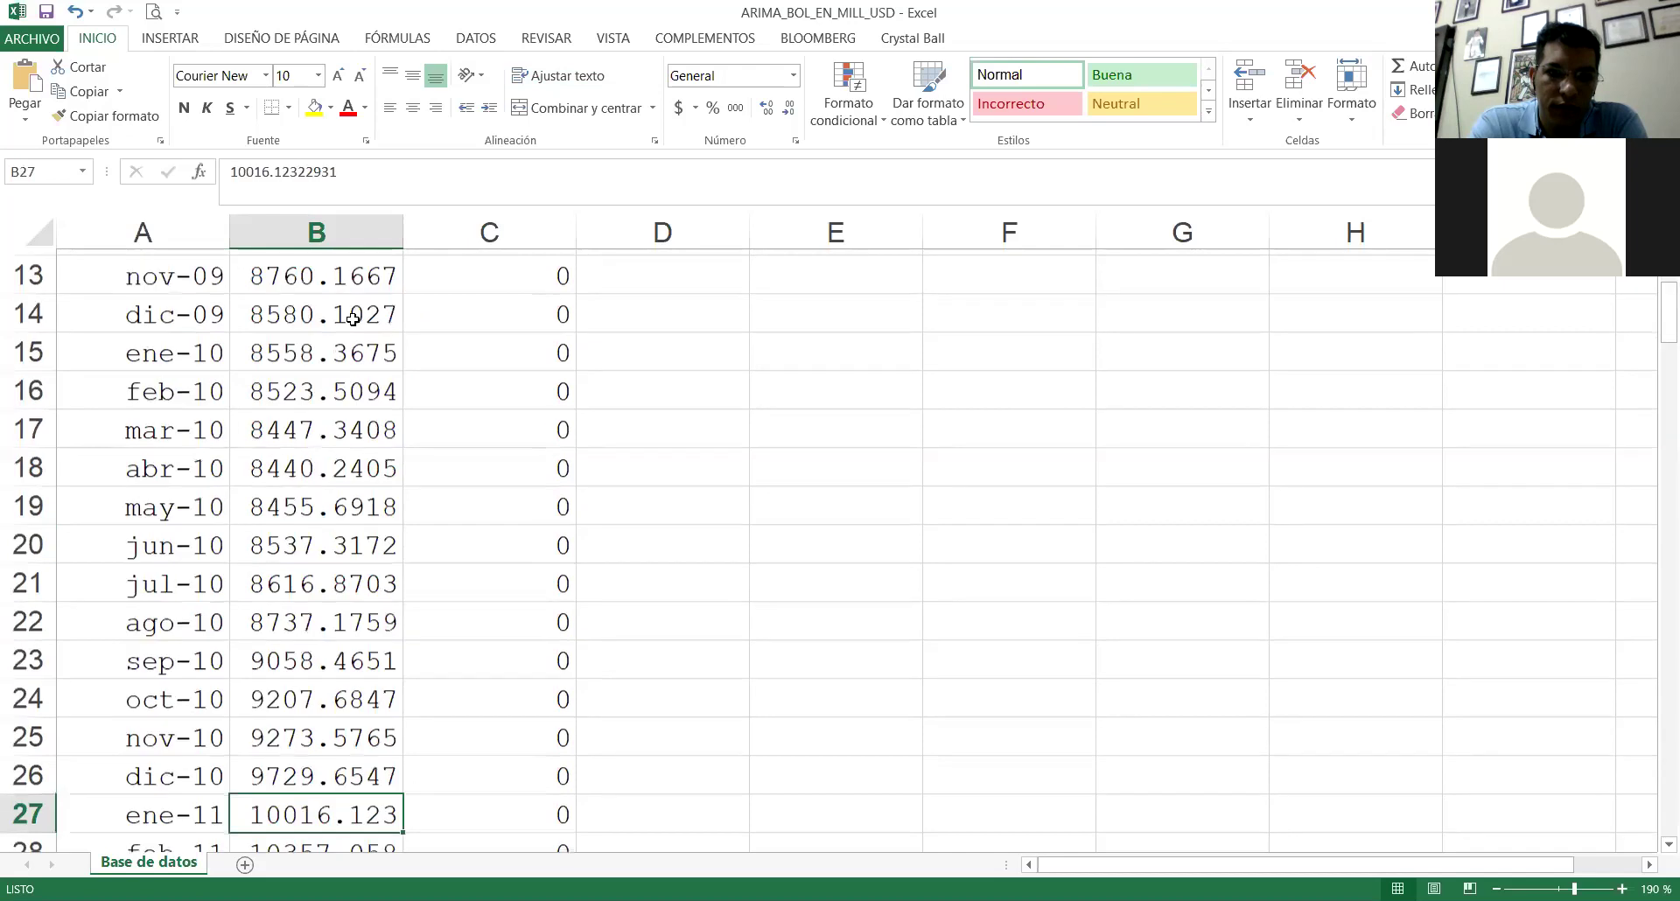
key("Down")
key("Down")
key("Down")
key("Down")
key("Down")
key("Down")
key("Down")
key("Down")
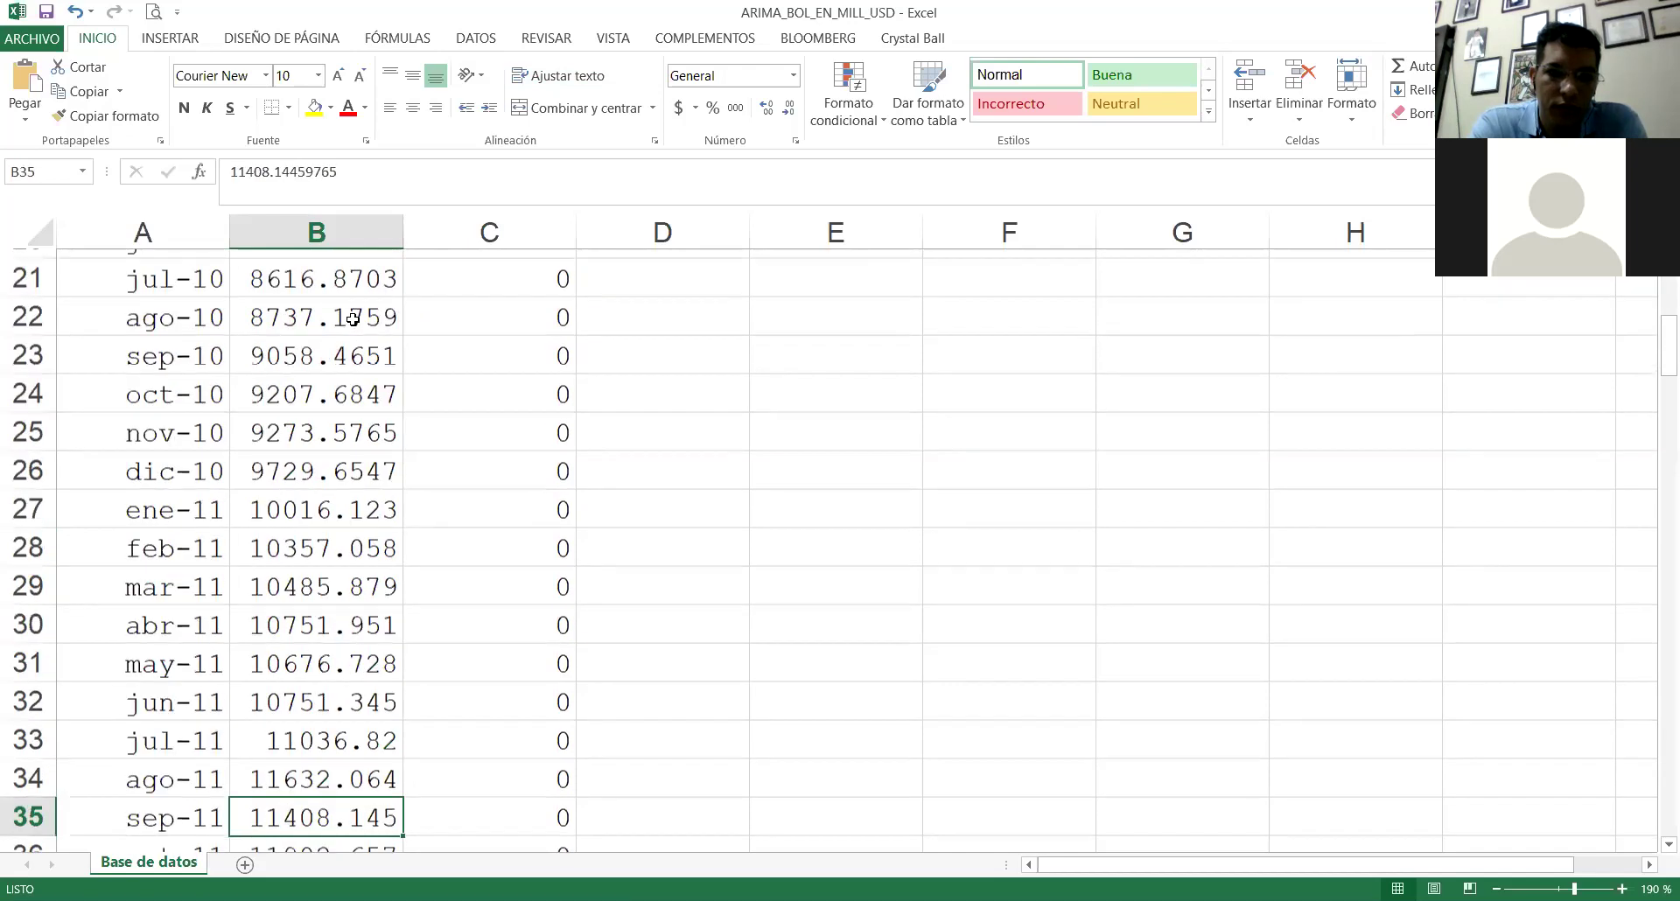
key("Down")
key("Down")
key("Down")
key("Down")
key("Down")
key("Down")
key("Down")
key("Down")
key("Down")
key("Down")
key("Down")
key("Down")
key("Down")
key("Down")
key("Down")
key("Down")
key("Down")
key("Down")
key("Down")
key("Down")
key("Down")
key("Down")
key("Down")
key("Down")
key("Down")
key("Down")
key("Down")
key("Down")
key("Down")
key("Down")
key("Down")
key("Down")
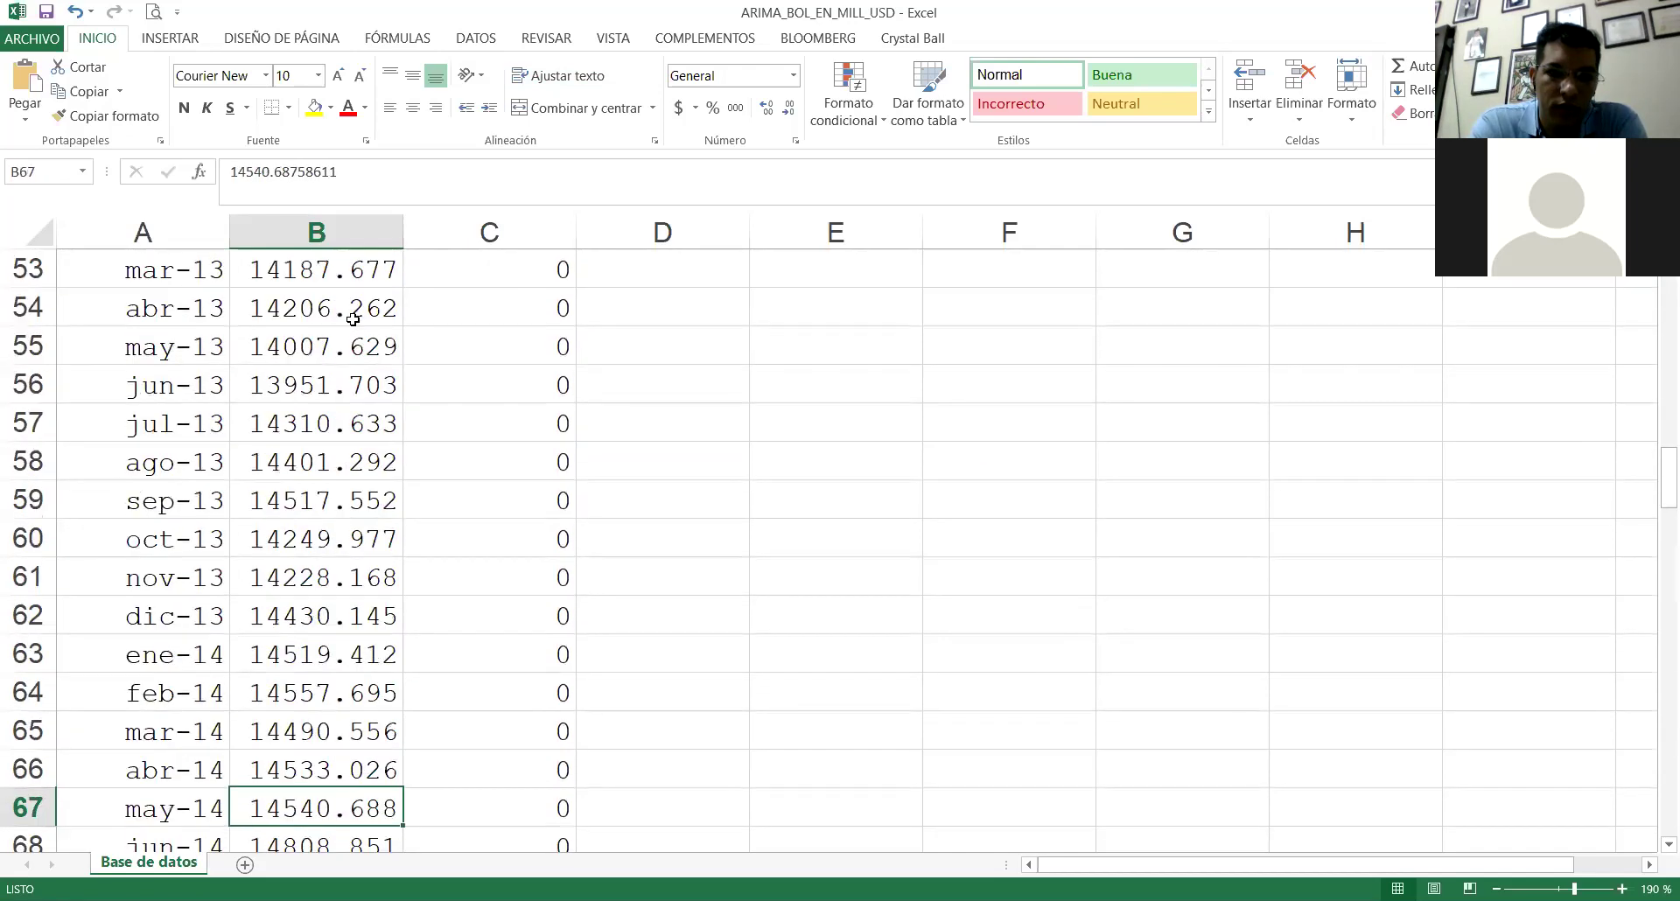
key("Down")
key("Down")
key("Down")
key("Down")
key("Down")
key("Down")
key("Down")
key("Down")
key("Down")
key("Down")
key("Down")
key("Down")
key("Down")
key("Down")
key("Down")
key("Down")
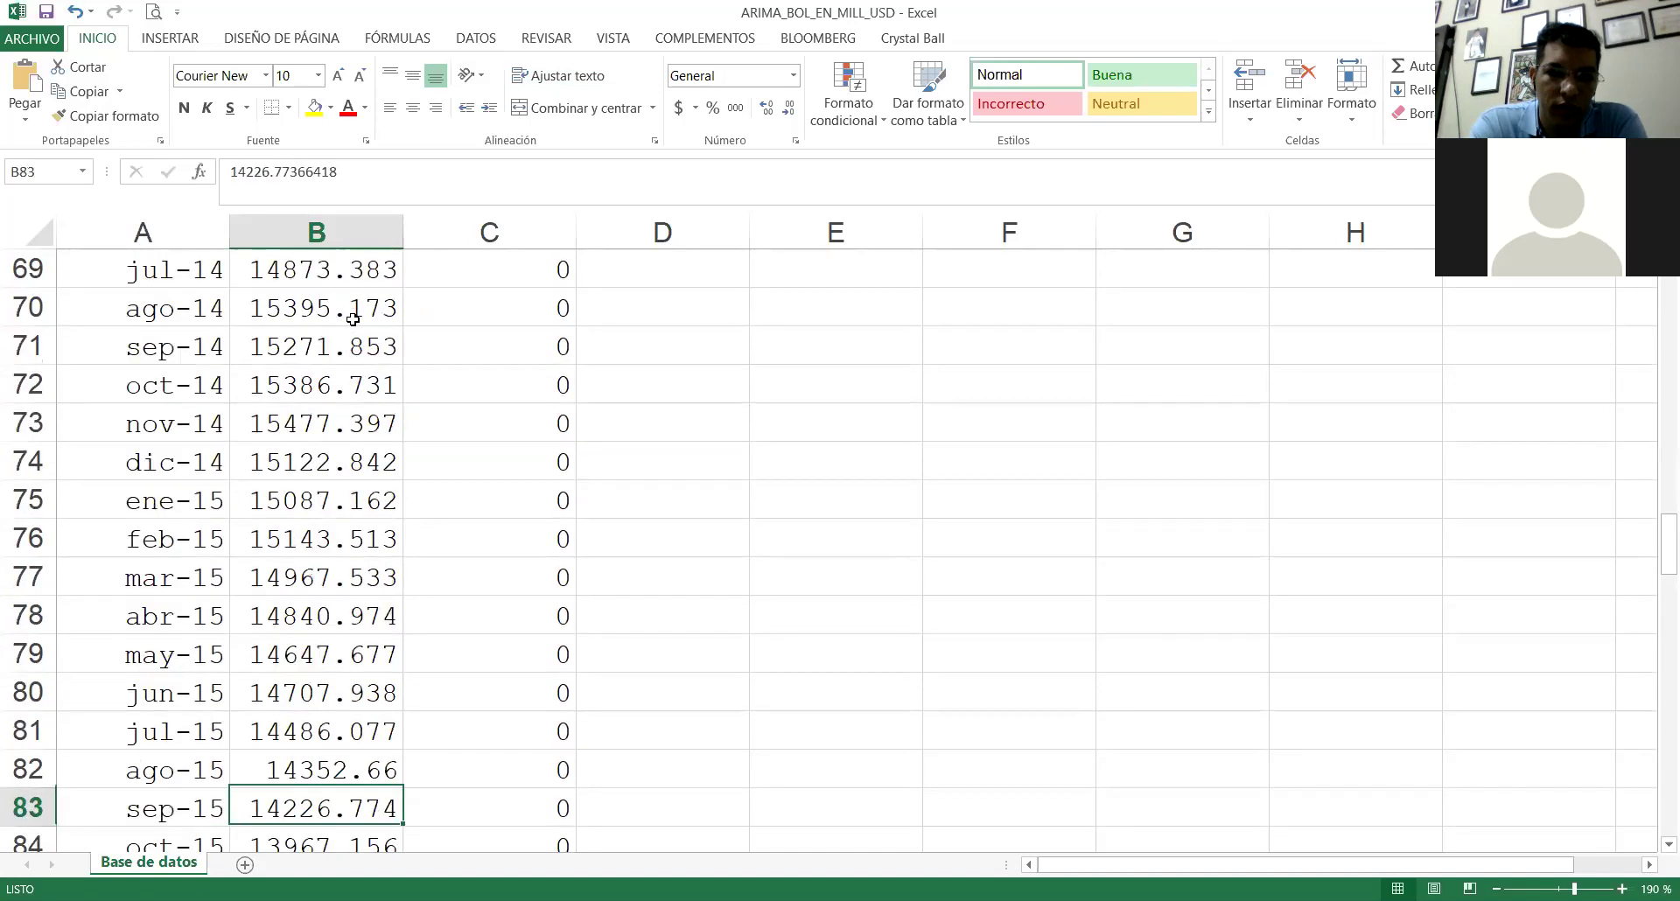
key("Down")
key("Down")
key("Down")
key("Down")
key("Down")
key("Down")
key("Down")
key("Down")
key("Down")
key("Down")
key("Down")
key("Down")
key("Down")
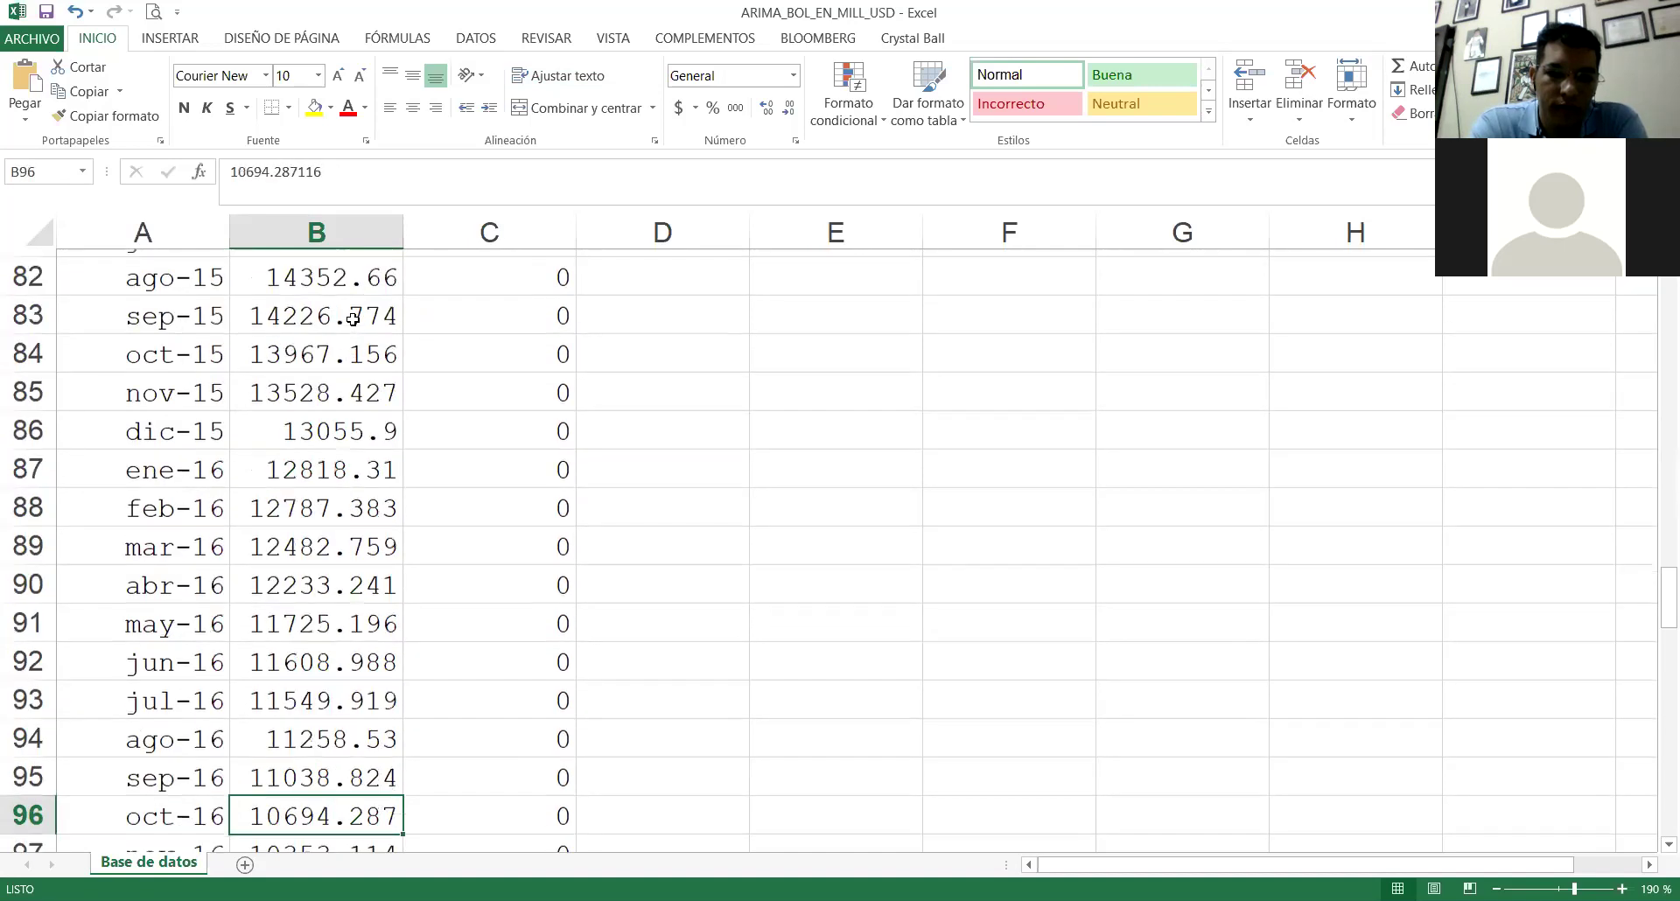
key("Down")
key("Down")
key("Down")
key("Down")
key("Down")
key("Down")
key("Down")
key("Down")
key("Down")
key("Down")
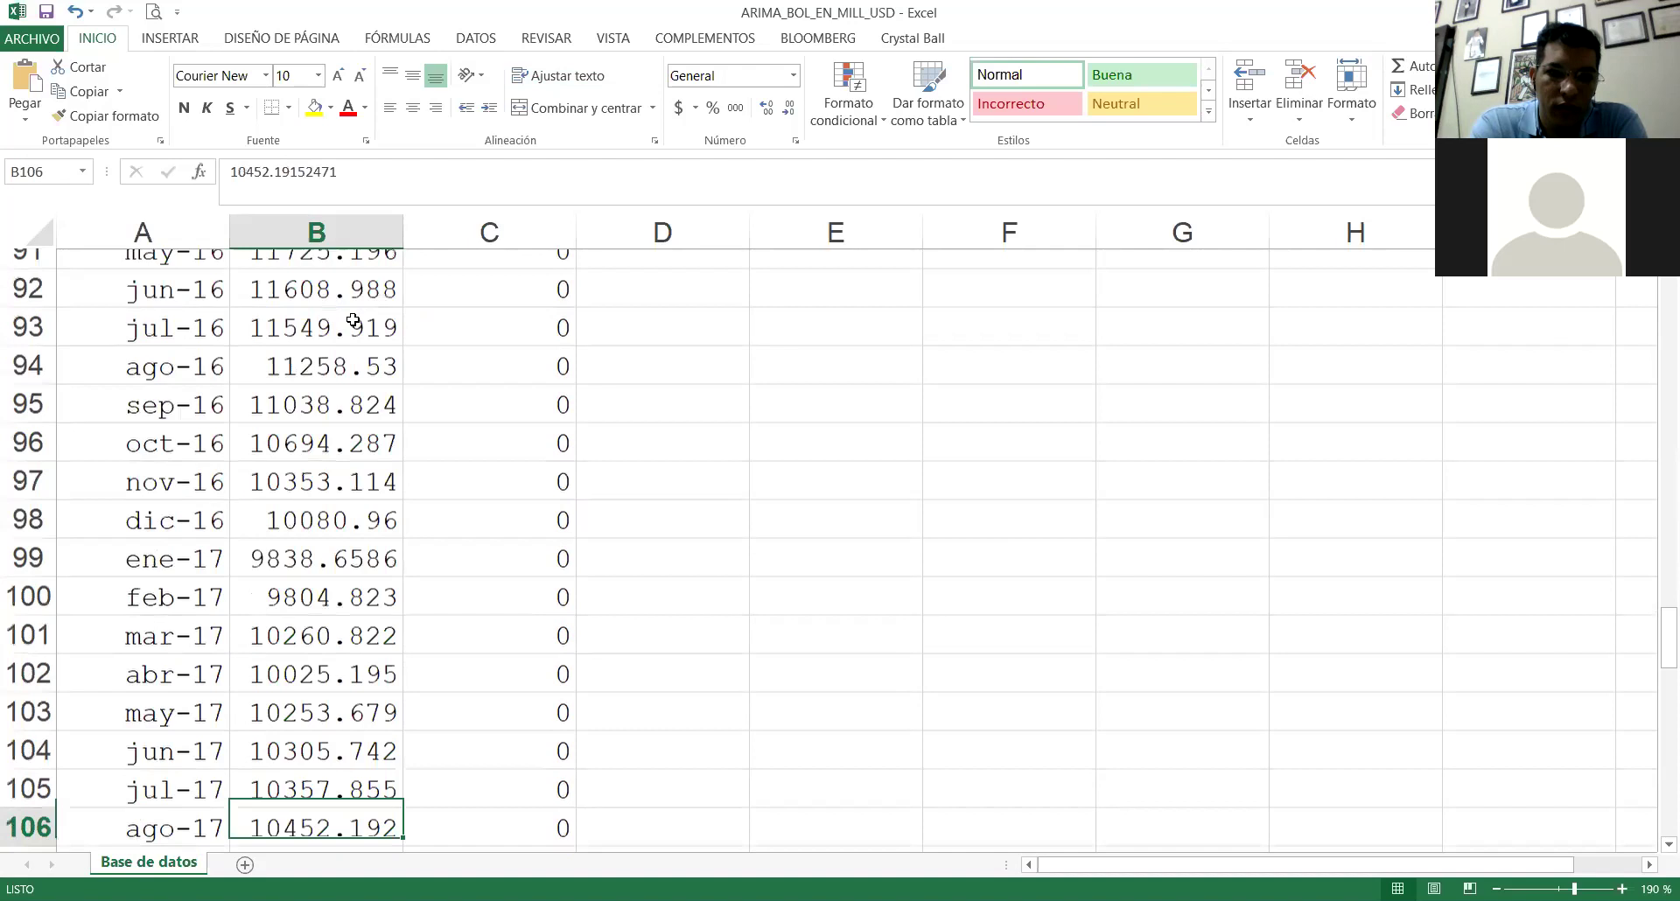
key("Down")
key("Down")
key("Down")
key("Down")
key("Down")
key("Down")
key("Down")
key("Down")
key("Down")
key("Down")
key("Down")
key("Down")
key("Down")
key("Down")
key("Down")
key("Down")
key("Down")
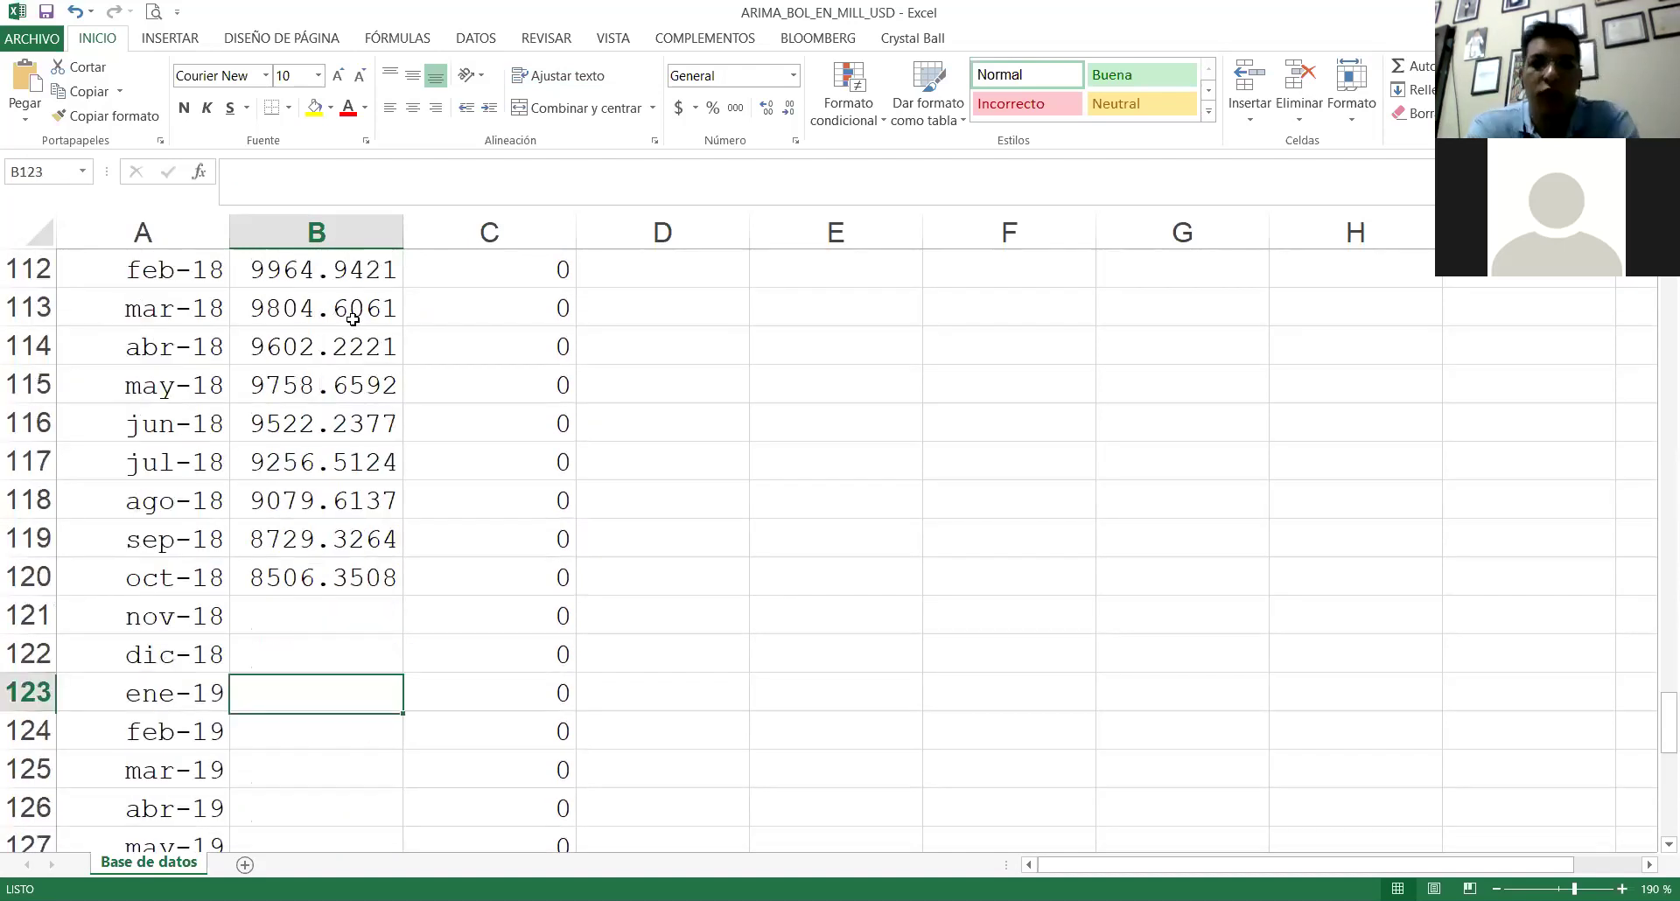
key("Up")
key("Up")
key("Up")
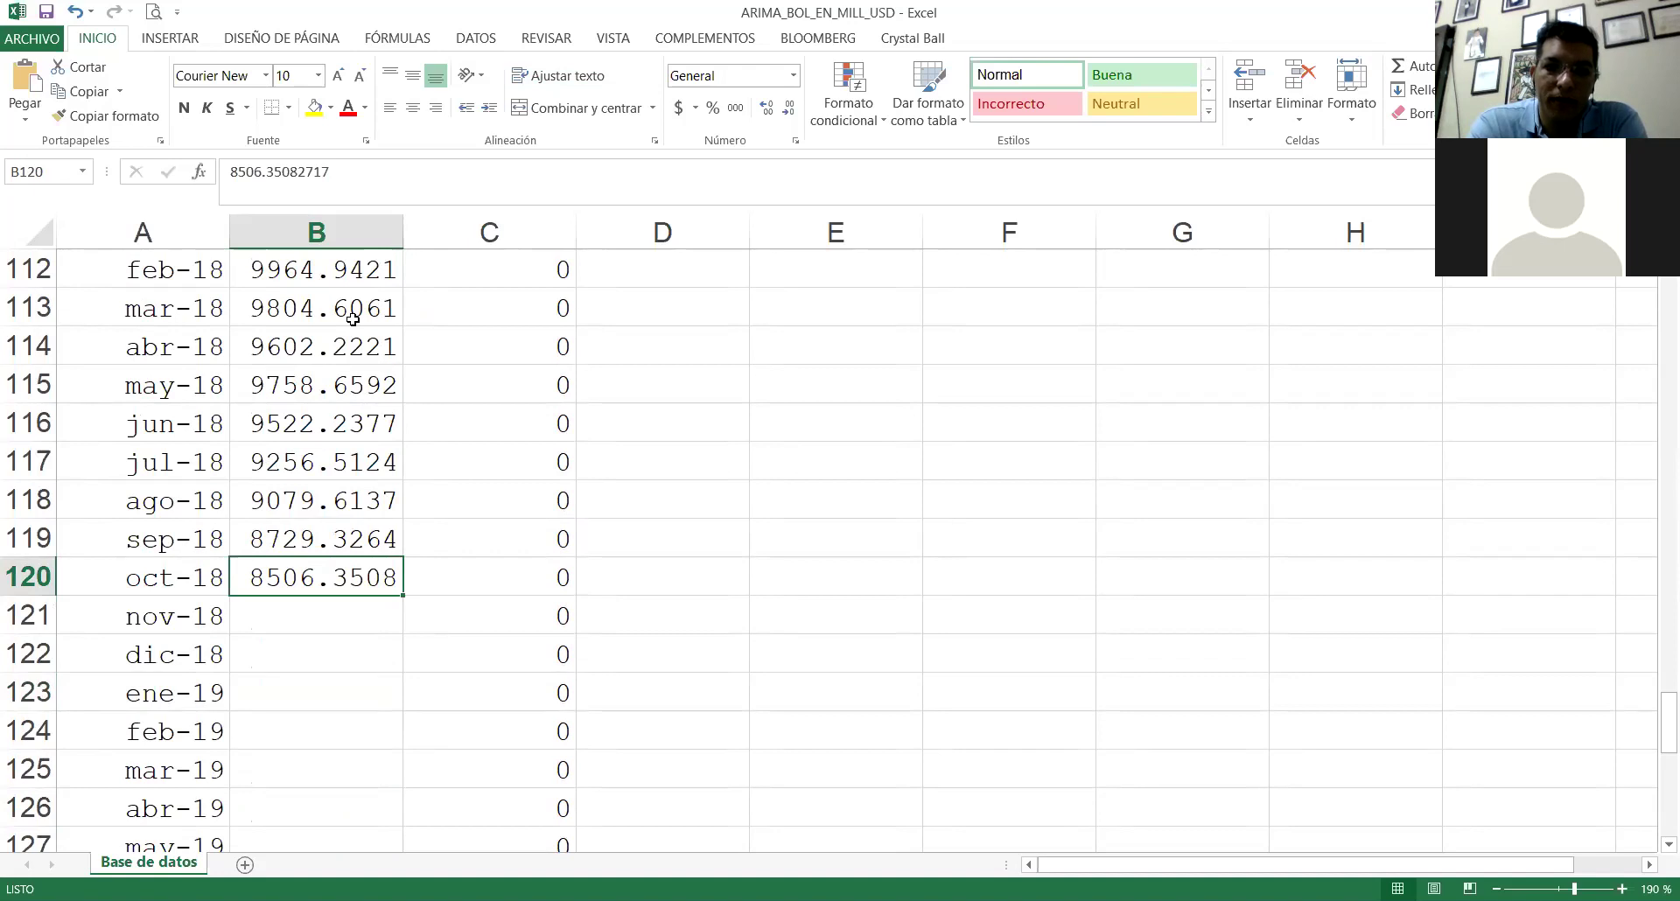
Step: Examine the rows of column B for the months from nov-18 through nov-19
key("Down")
key("Down")
key("Down")
key("Down")
key("Down")
key("Down")
key("Down")
key("Down")
key("Down")
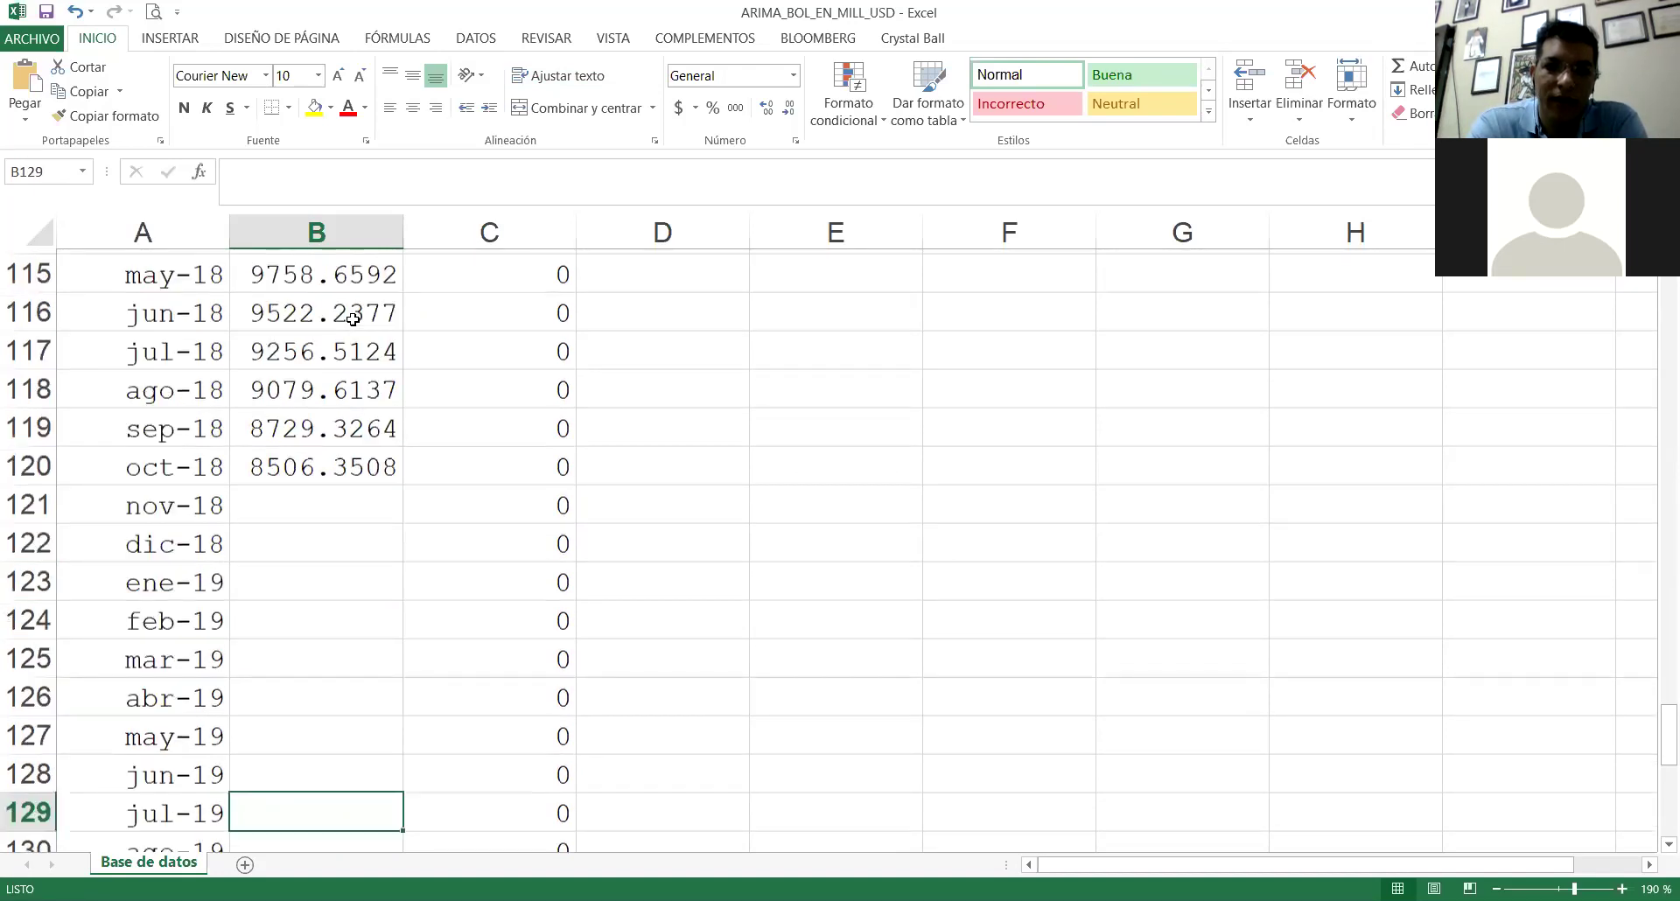
key("Down")
key("Down")
key("Down")
key("Down")
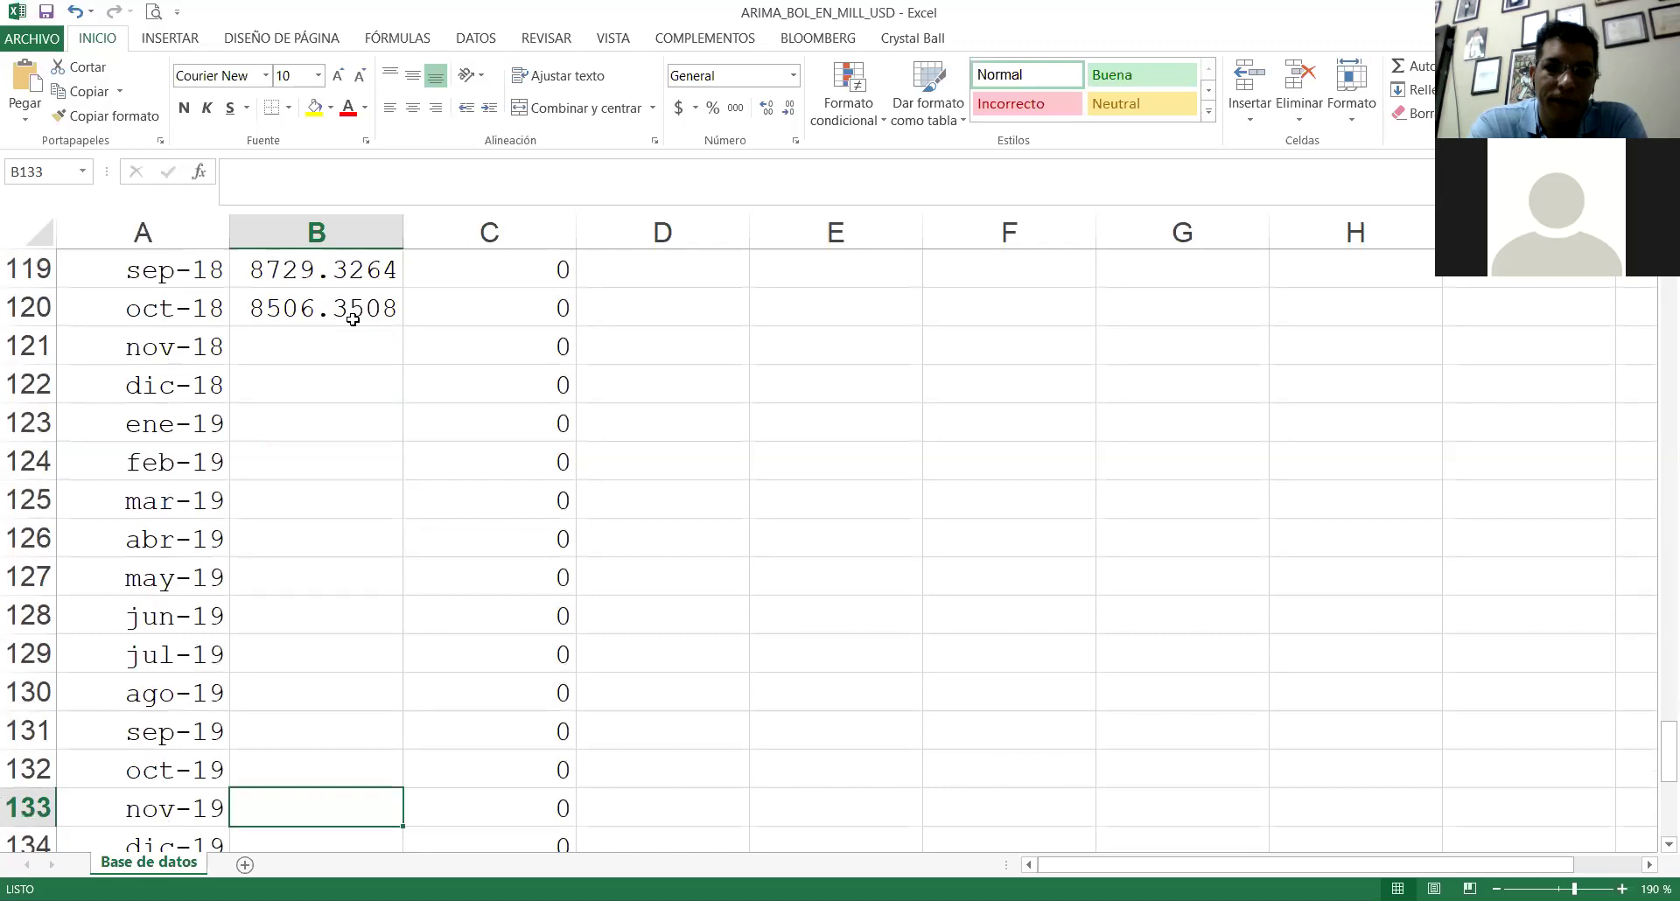
Step: Examine the empty forecast rows of column B for the months from nov-19 through dic-20
key("Down")
key("Down")
key("Down")
key("Down")
key("Down")
key("Down")
key("Down")
key("Down")
key("Down")
key("Down")
key("Down")
key("Down")
key("Down")
key("Down")
key("Down")
key("Down")
key("Down")
key("Down")
key("Up")
key("Up")
key("Up")
key("Up")
key("Up")
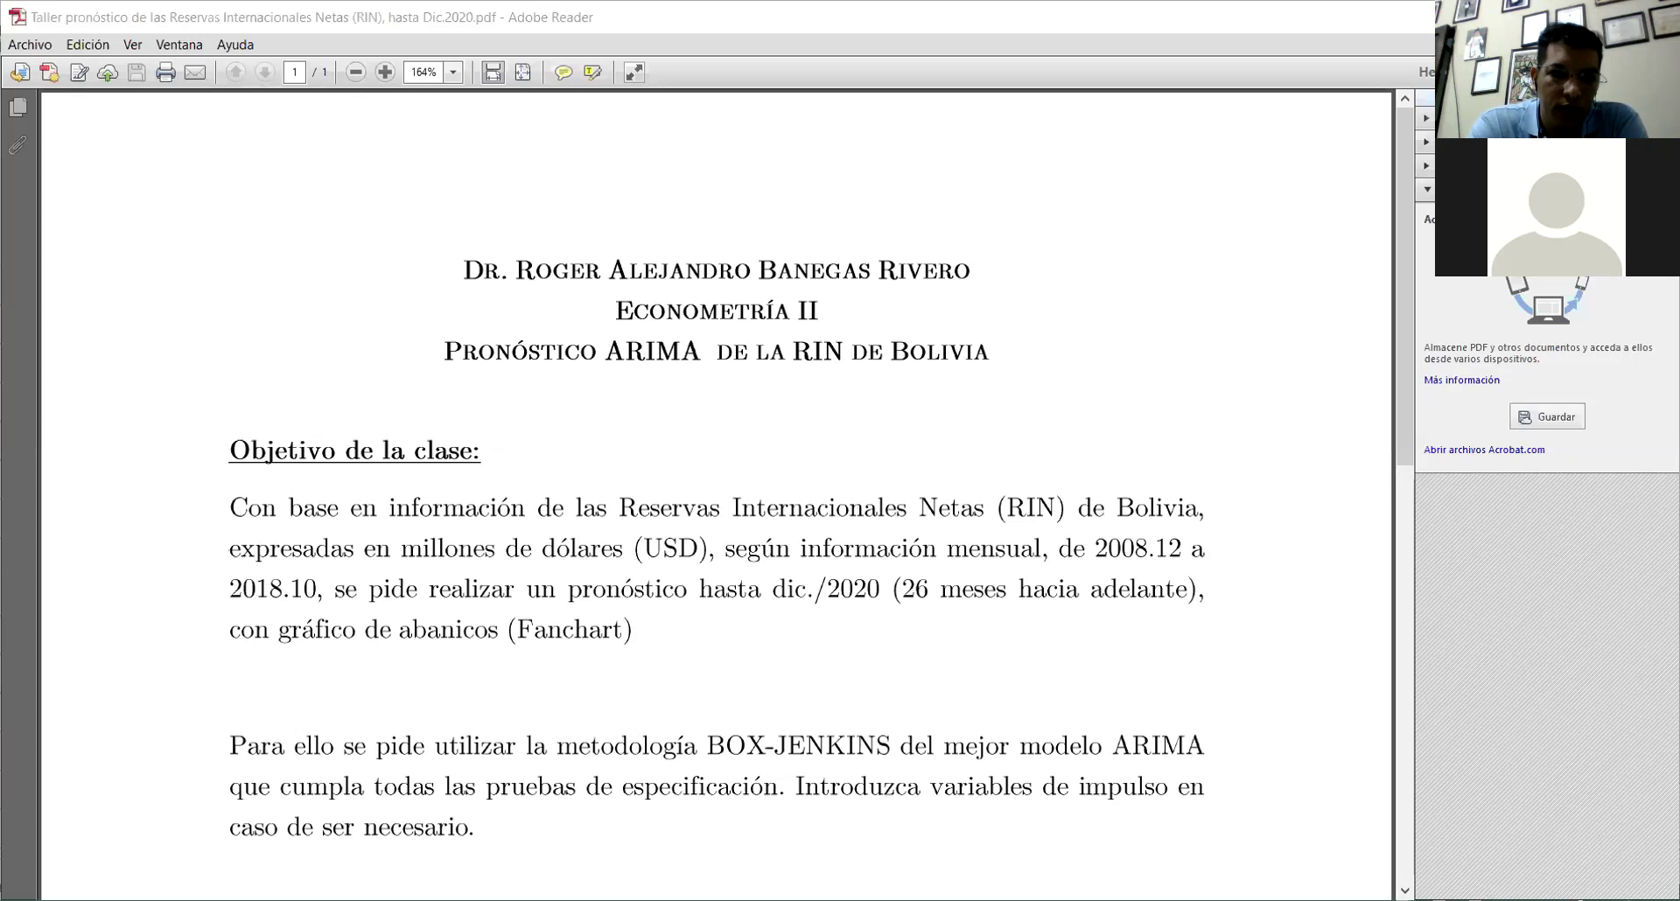
Step: Switch to the Taller pronóstico PDF in Adobe Reader and read the class objective, the Box-Jenkins instructions and the expected RIN forecast chart
key("alt+Tab")
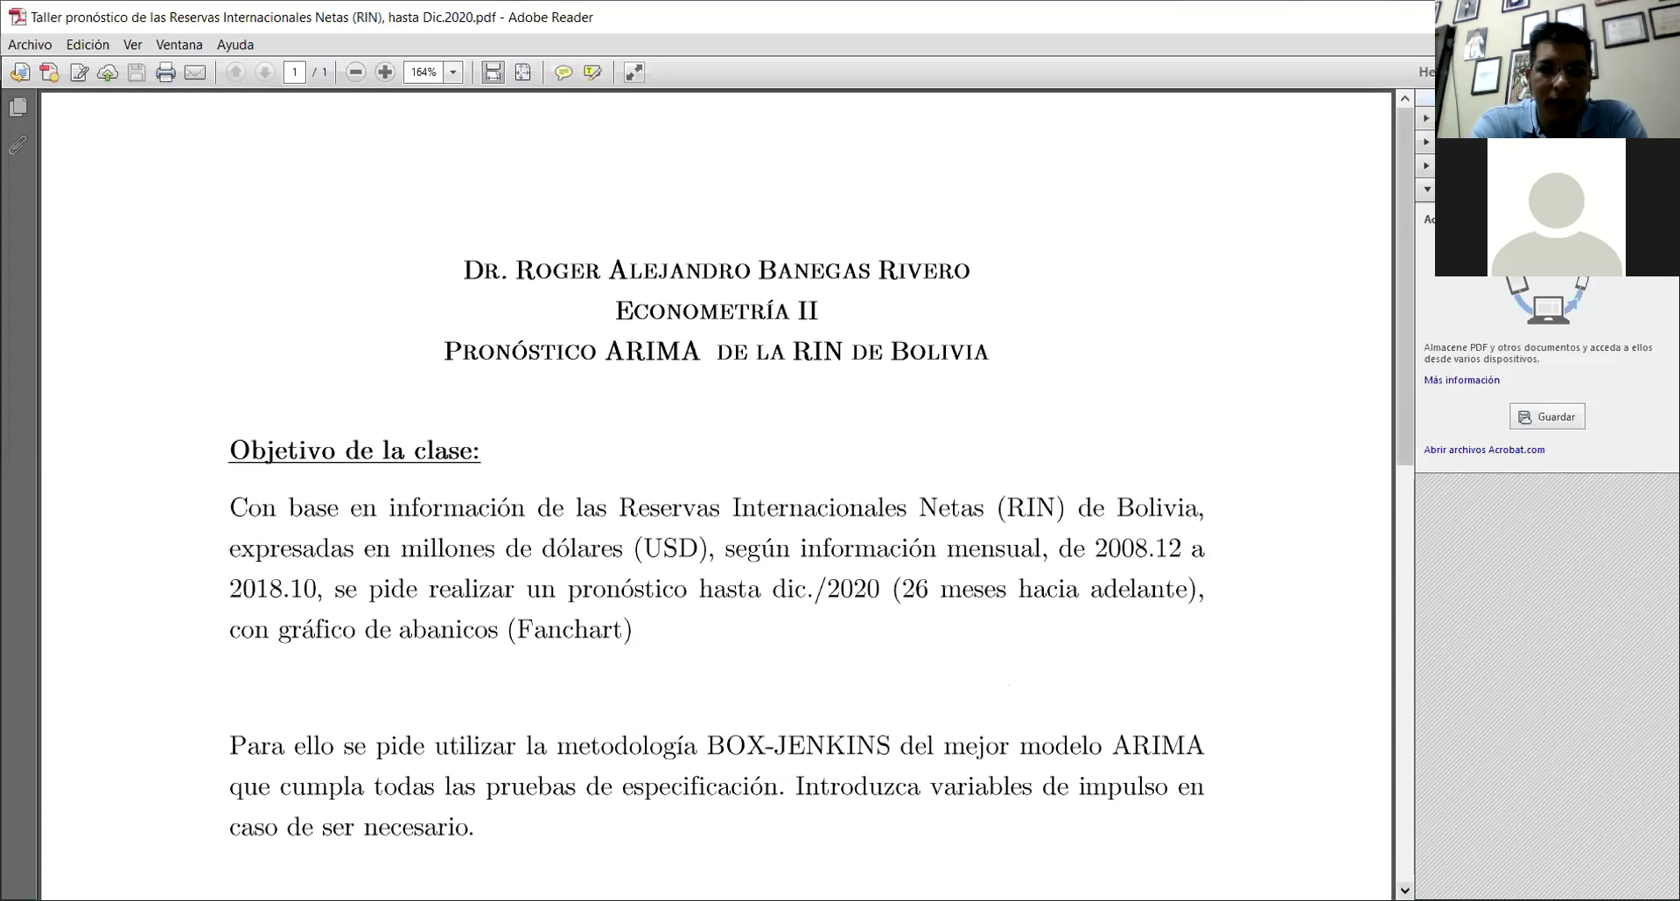
scroll(716, 490, "down", 4)
scroll(716, 490, "down", 3)
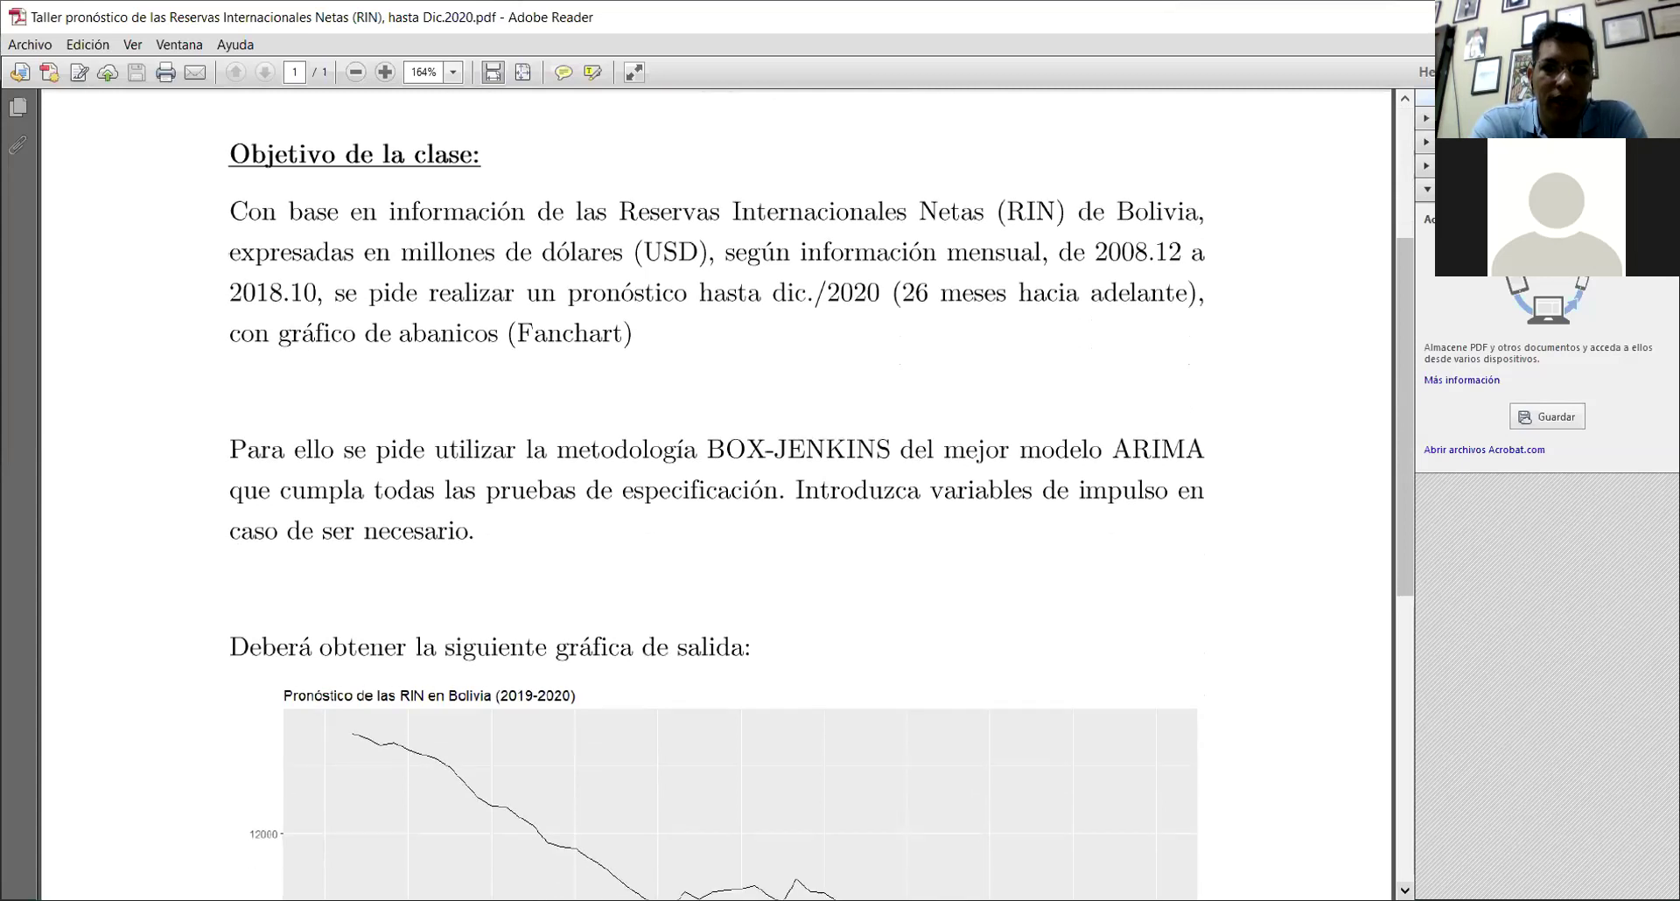
scroll(716, 491, "down", 1)
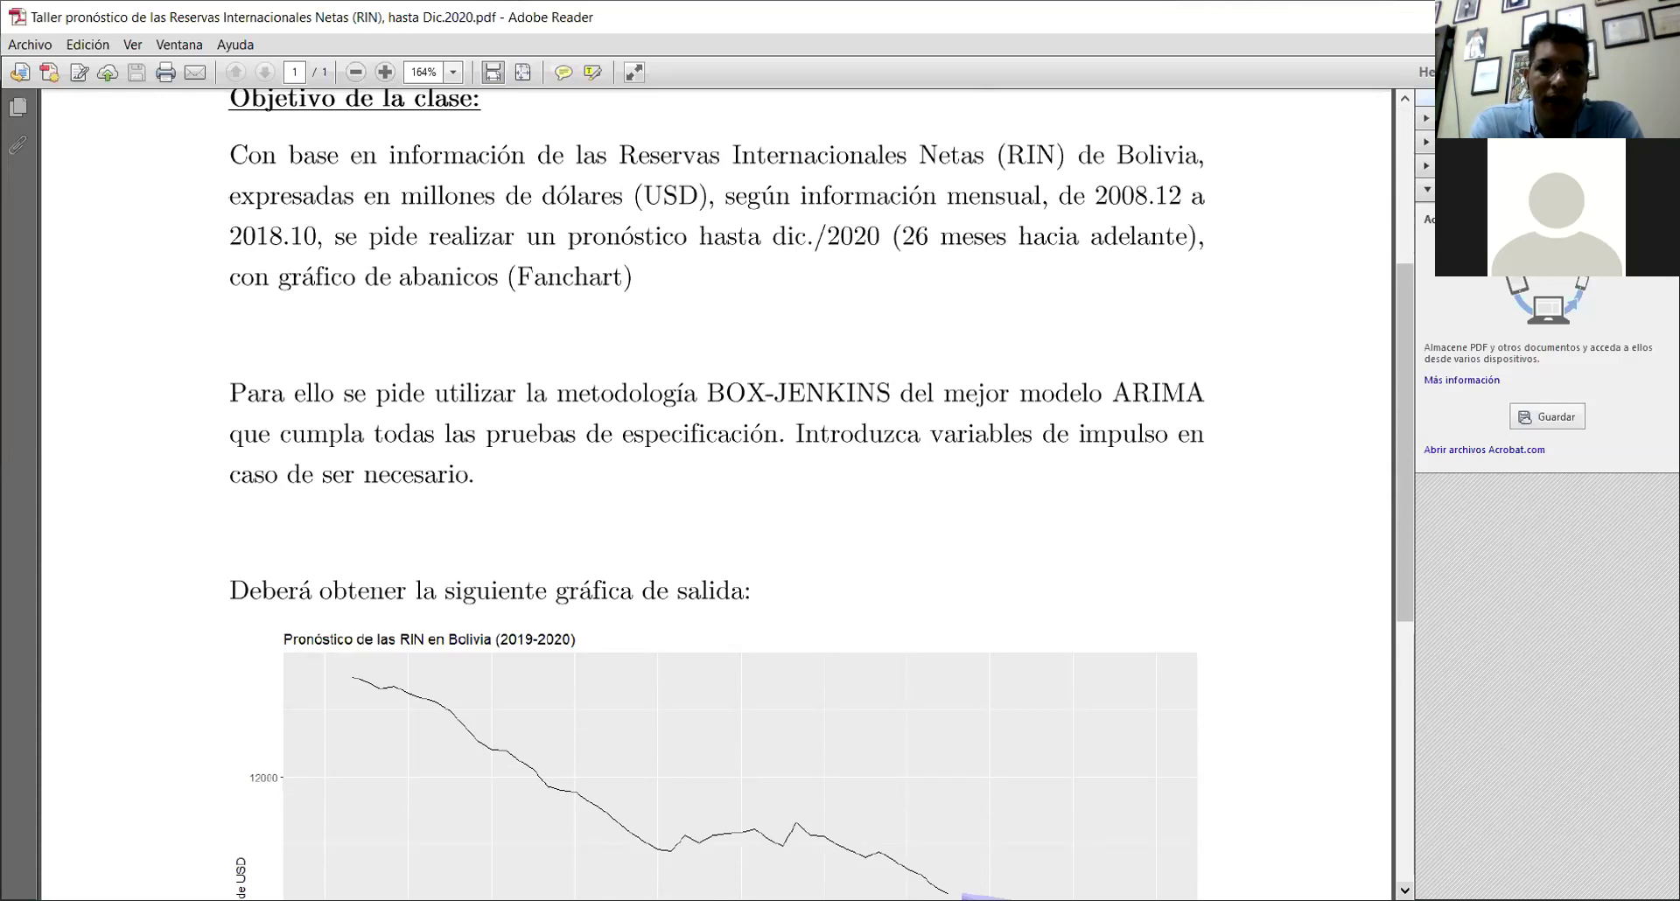
left_click(1405, 877)
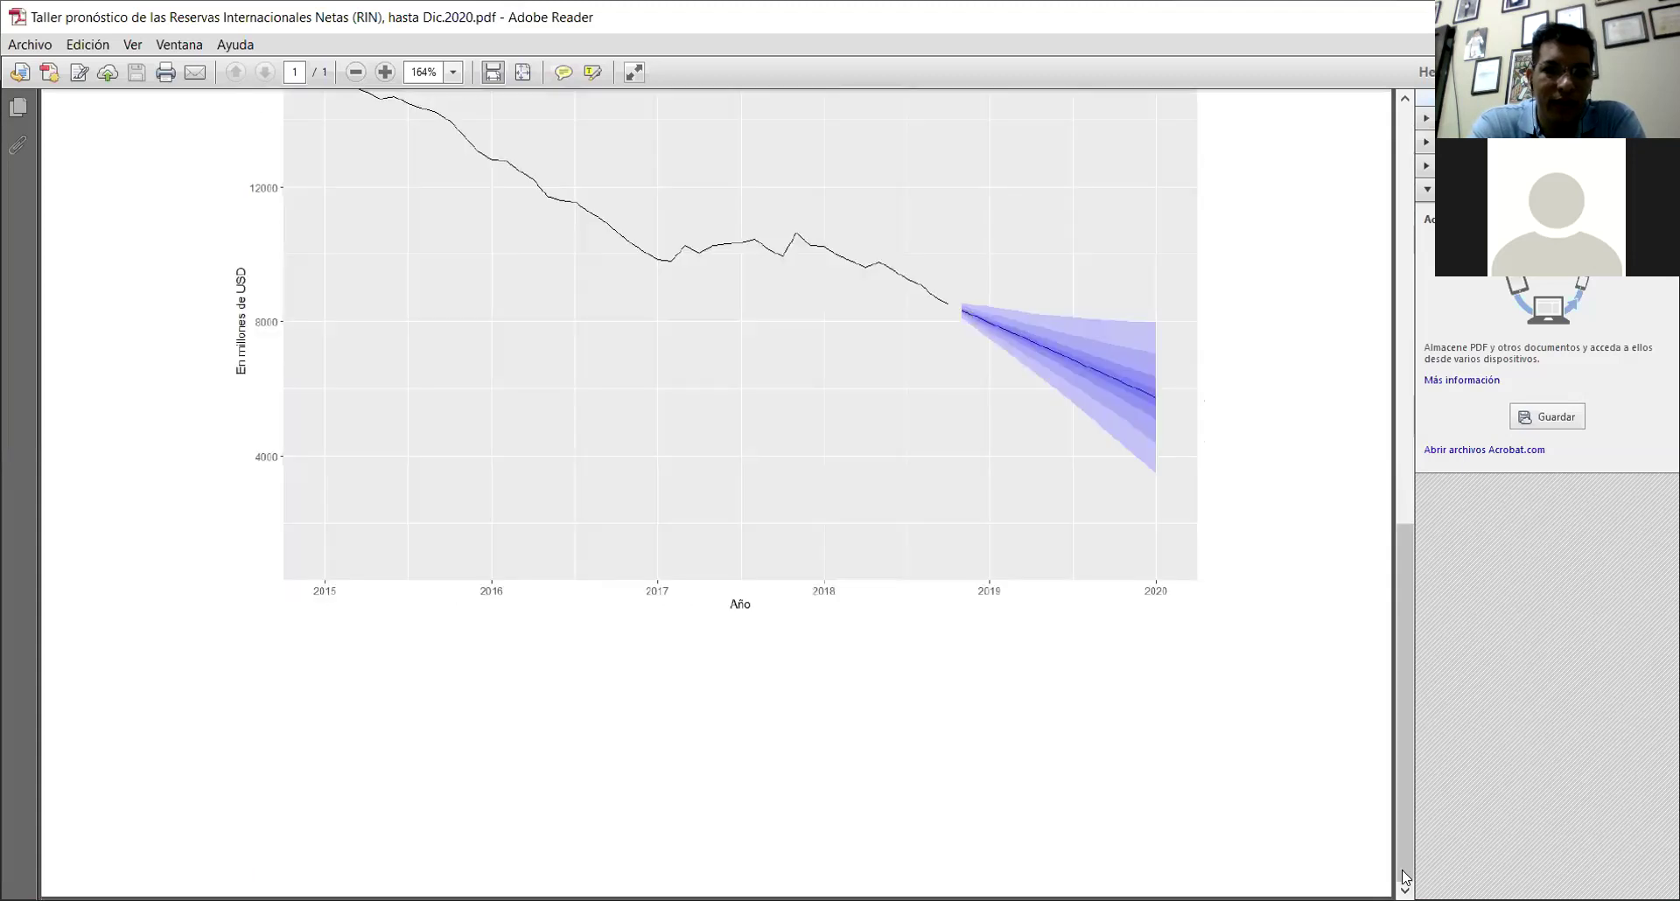
left_click(1405, 100)
left_click(1405, 100)
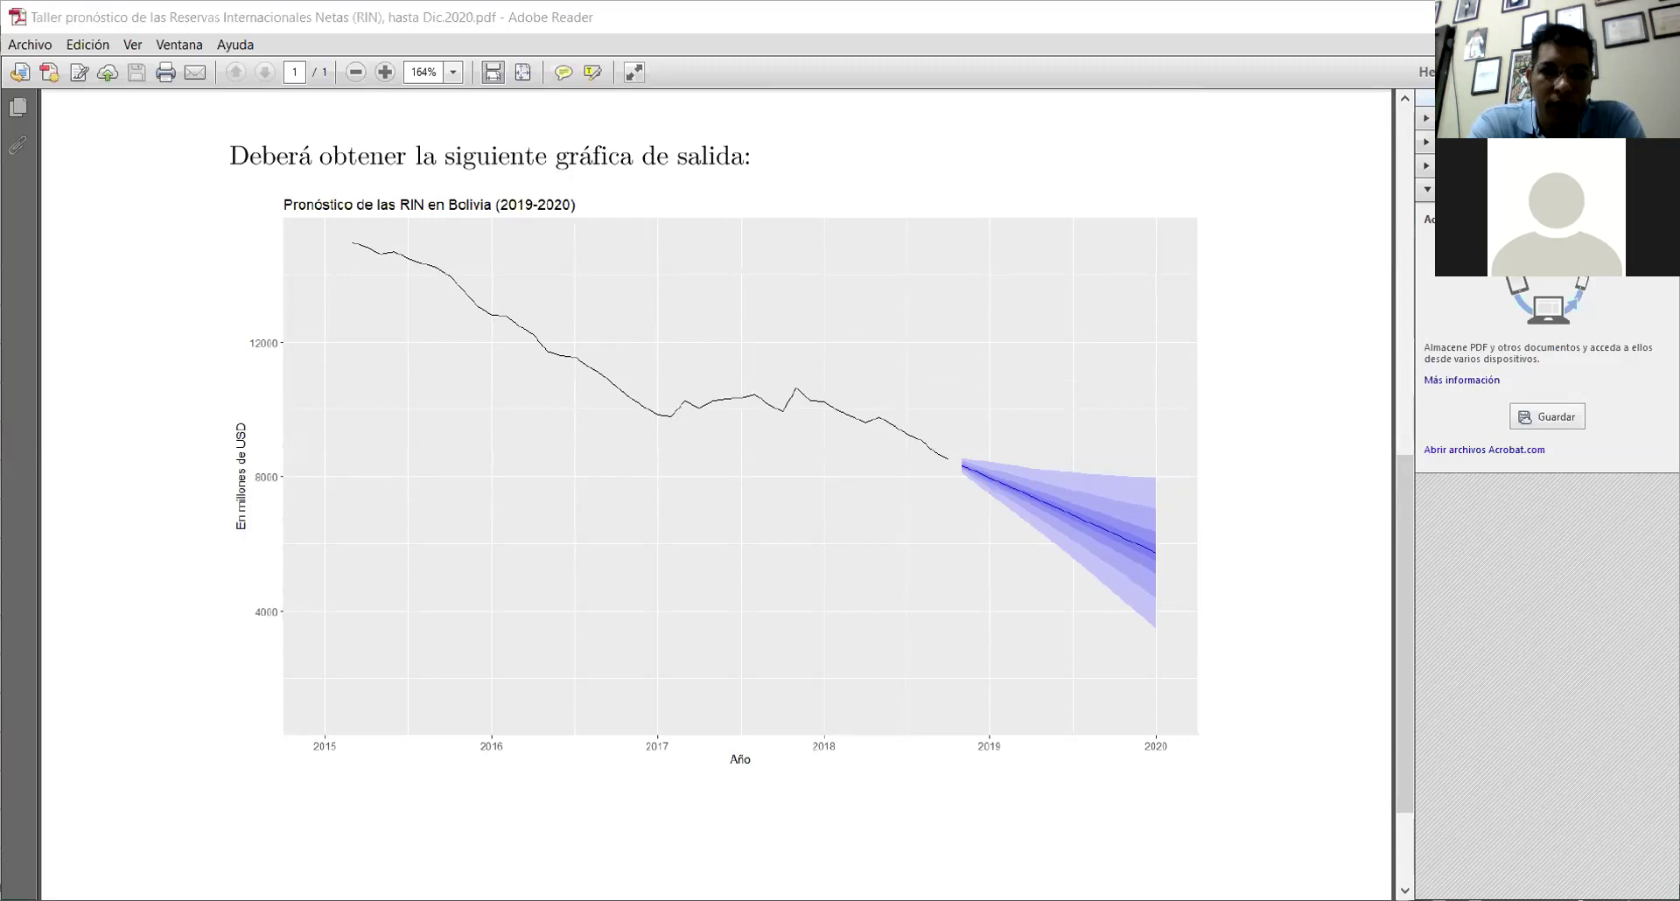
left_click(1116, 792)
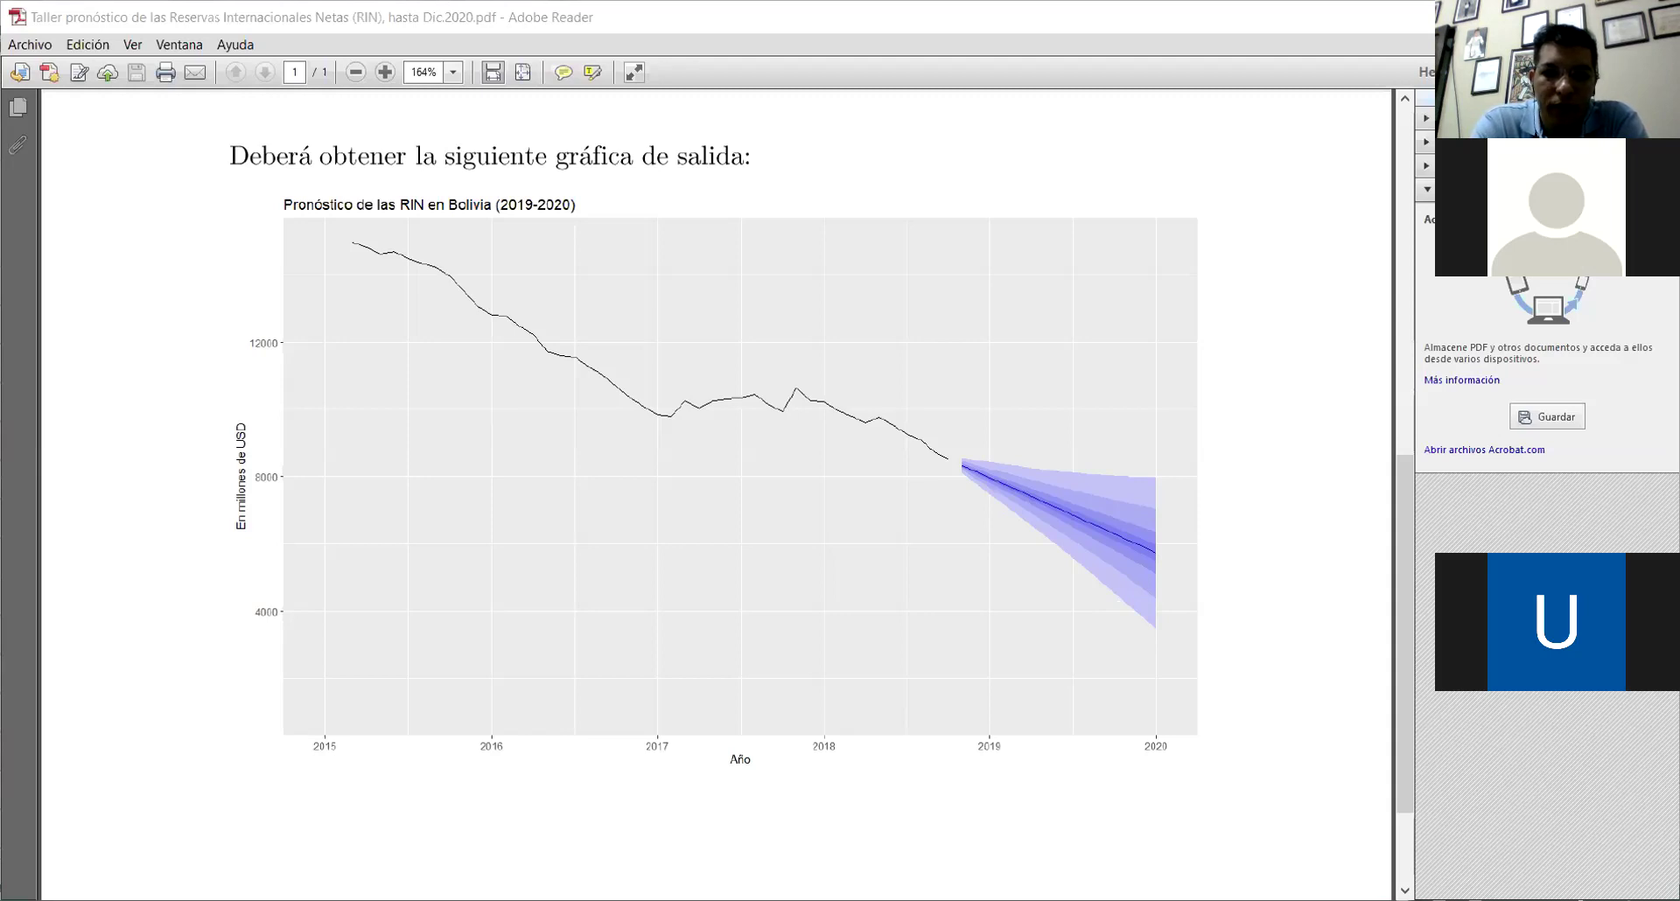
left_click(1156, 612)
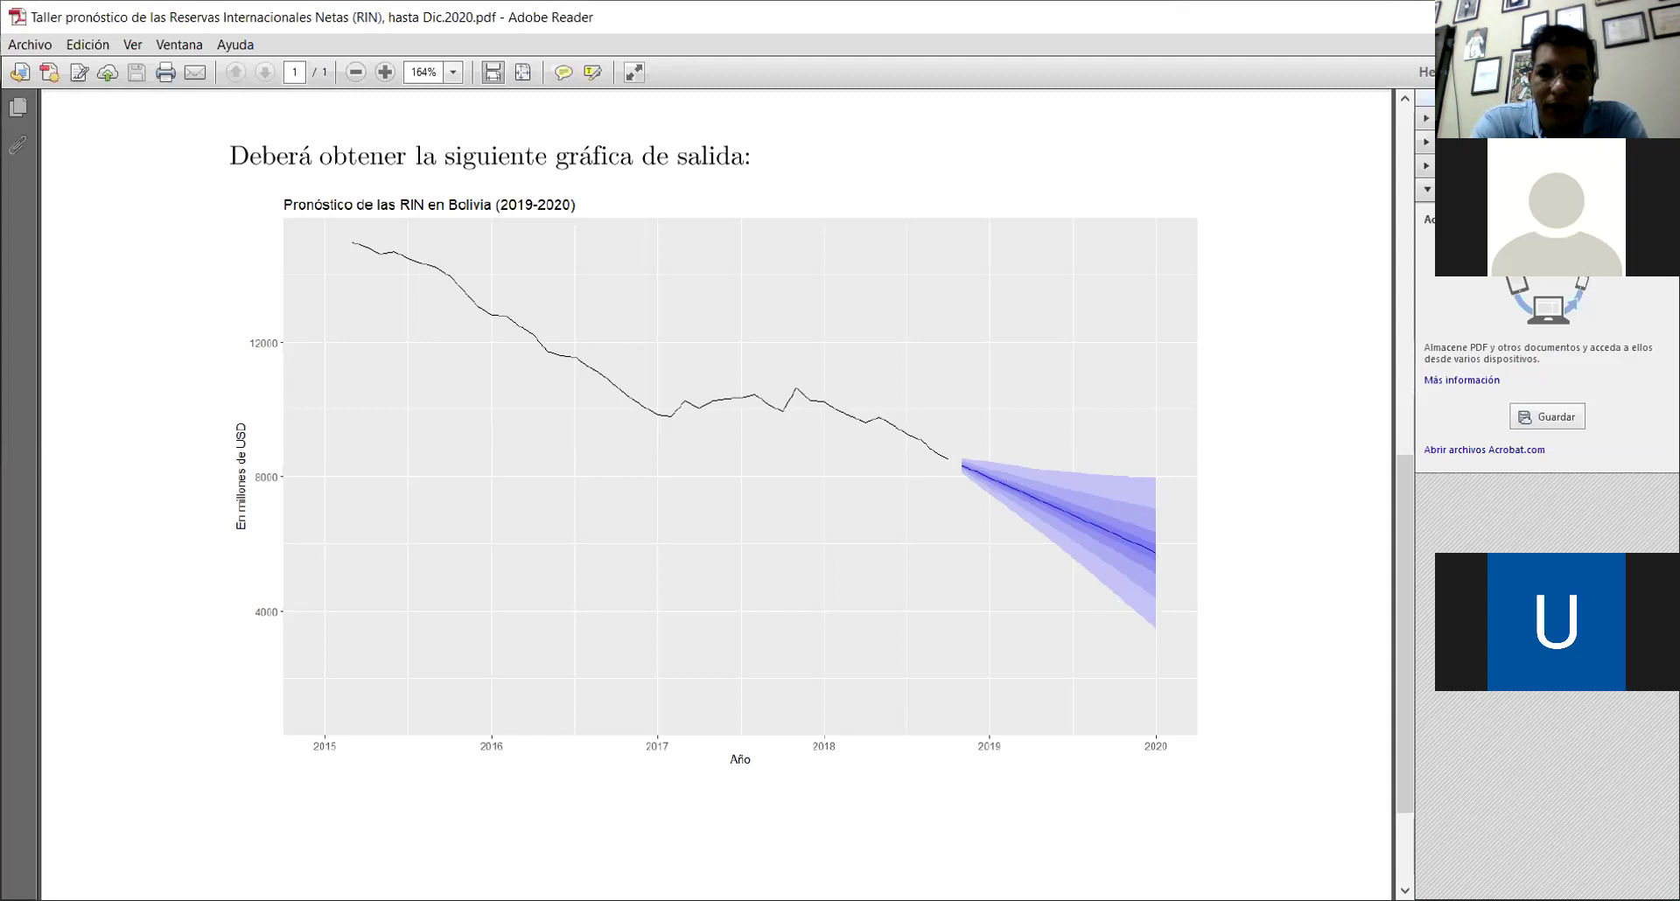
scroll(1387, 232, "up", 10)
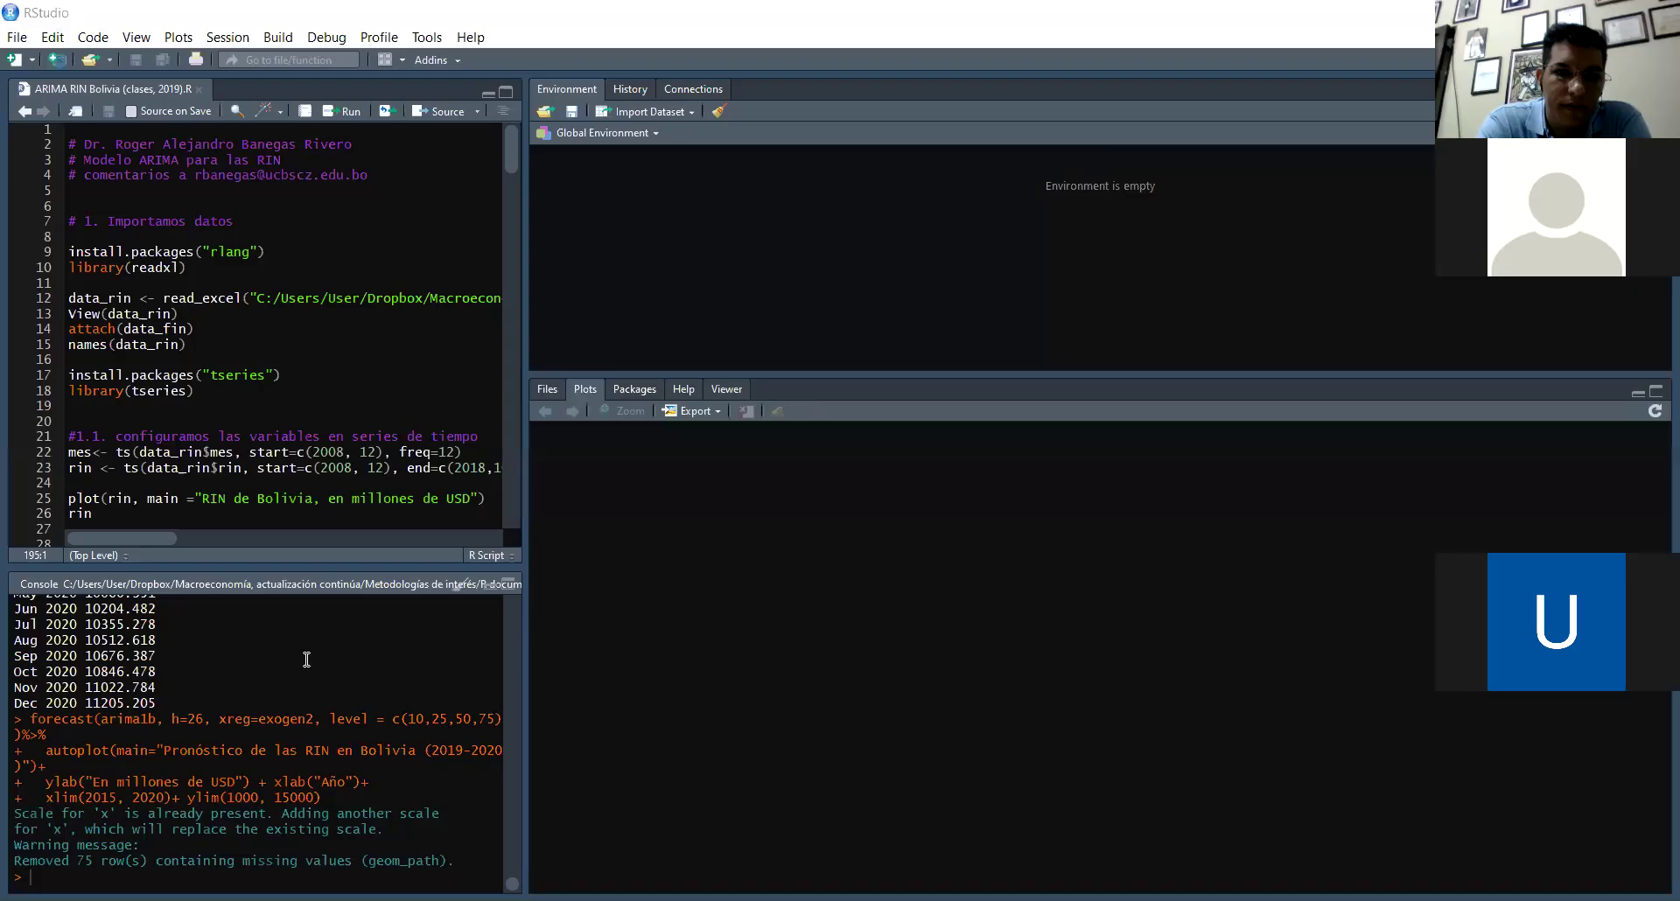
Step: Switch to the ARIMA RIN Bolivia (clases, 2019).R script in RStudio and make the script area taller relative to the console
left_click(270, 538)
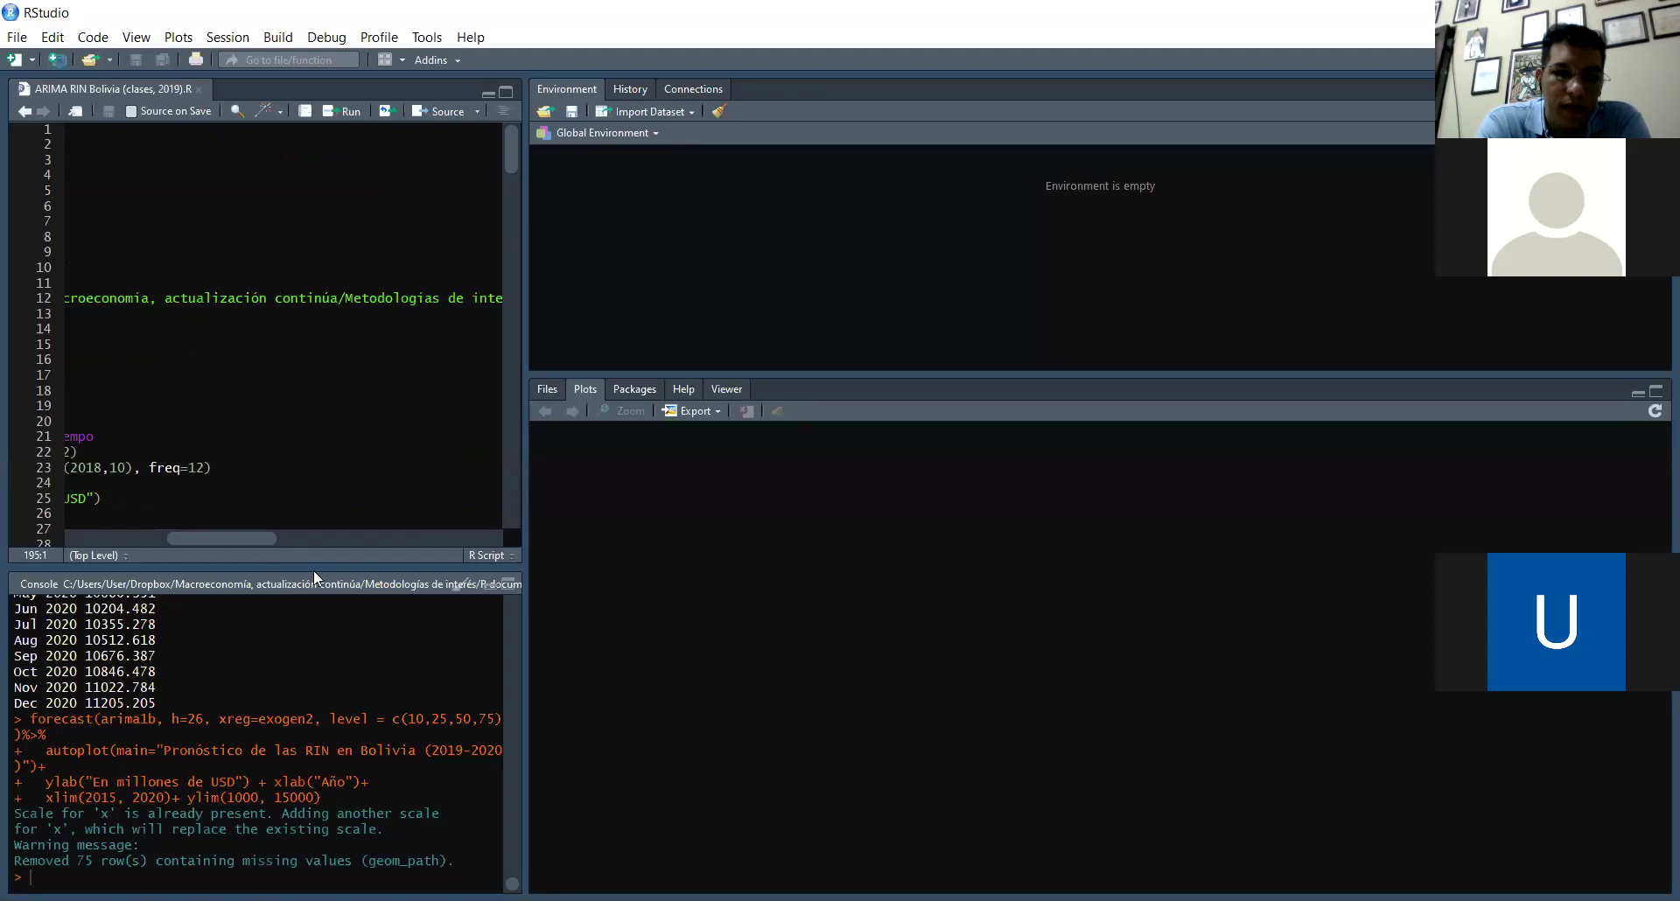
left_click_drag(313, 570, 301, 632)
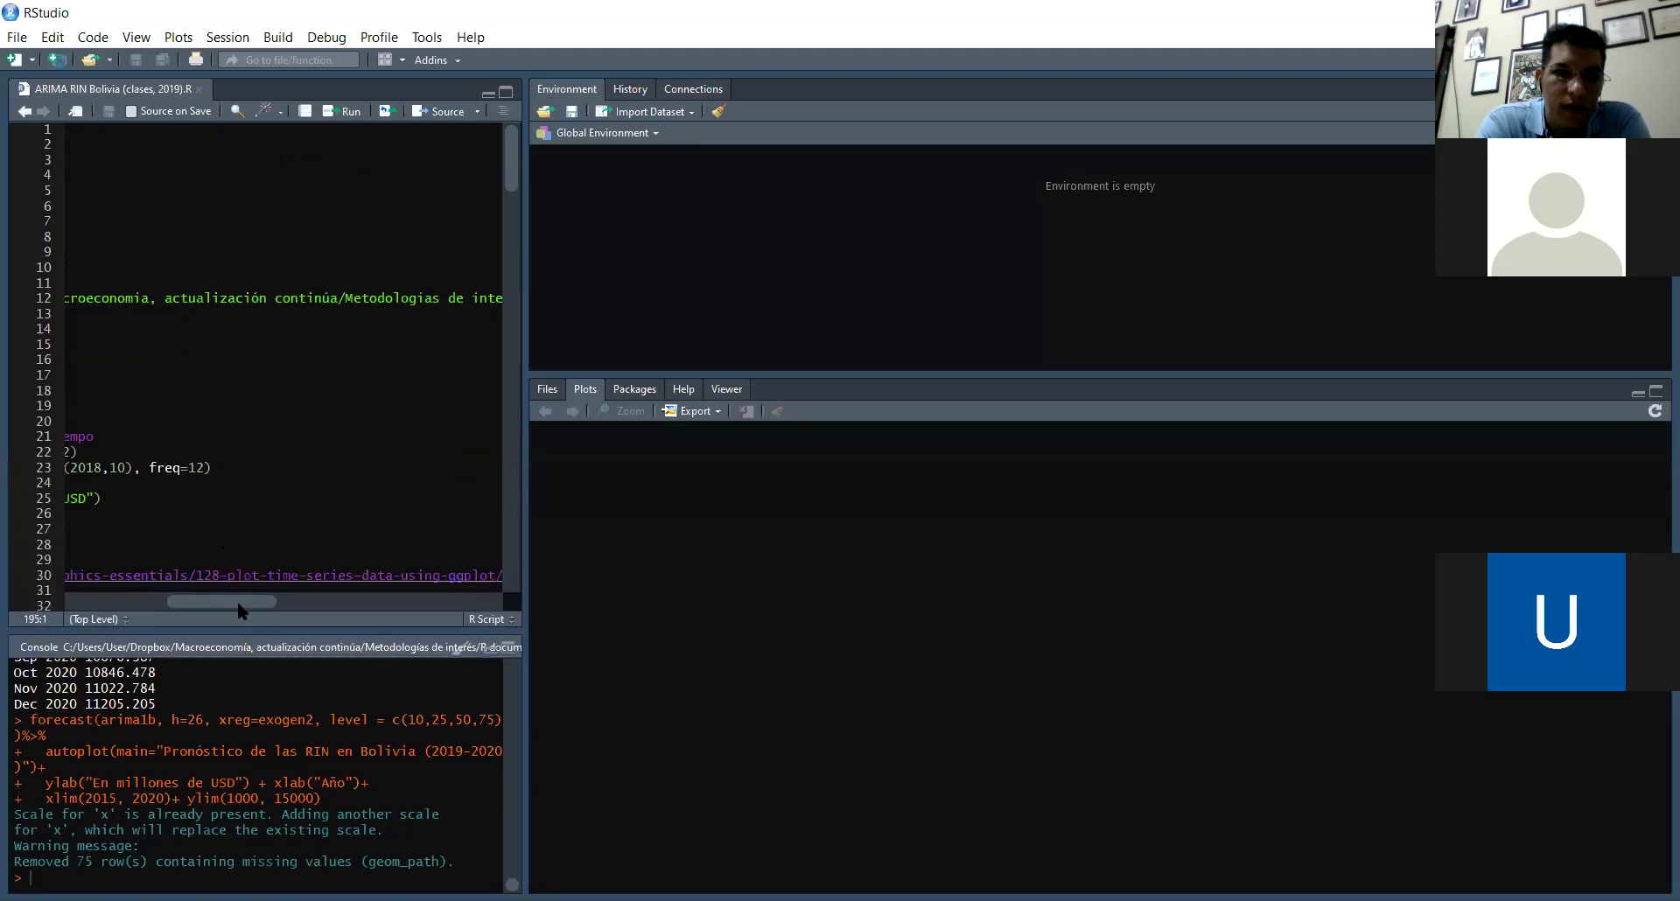
left_click_drag(204, 599, 113, 598)
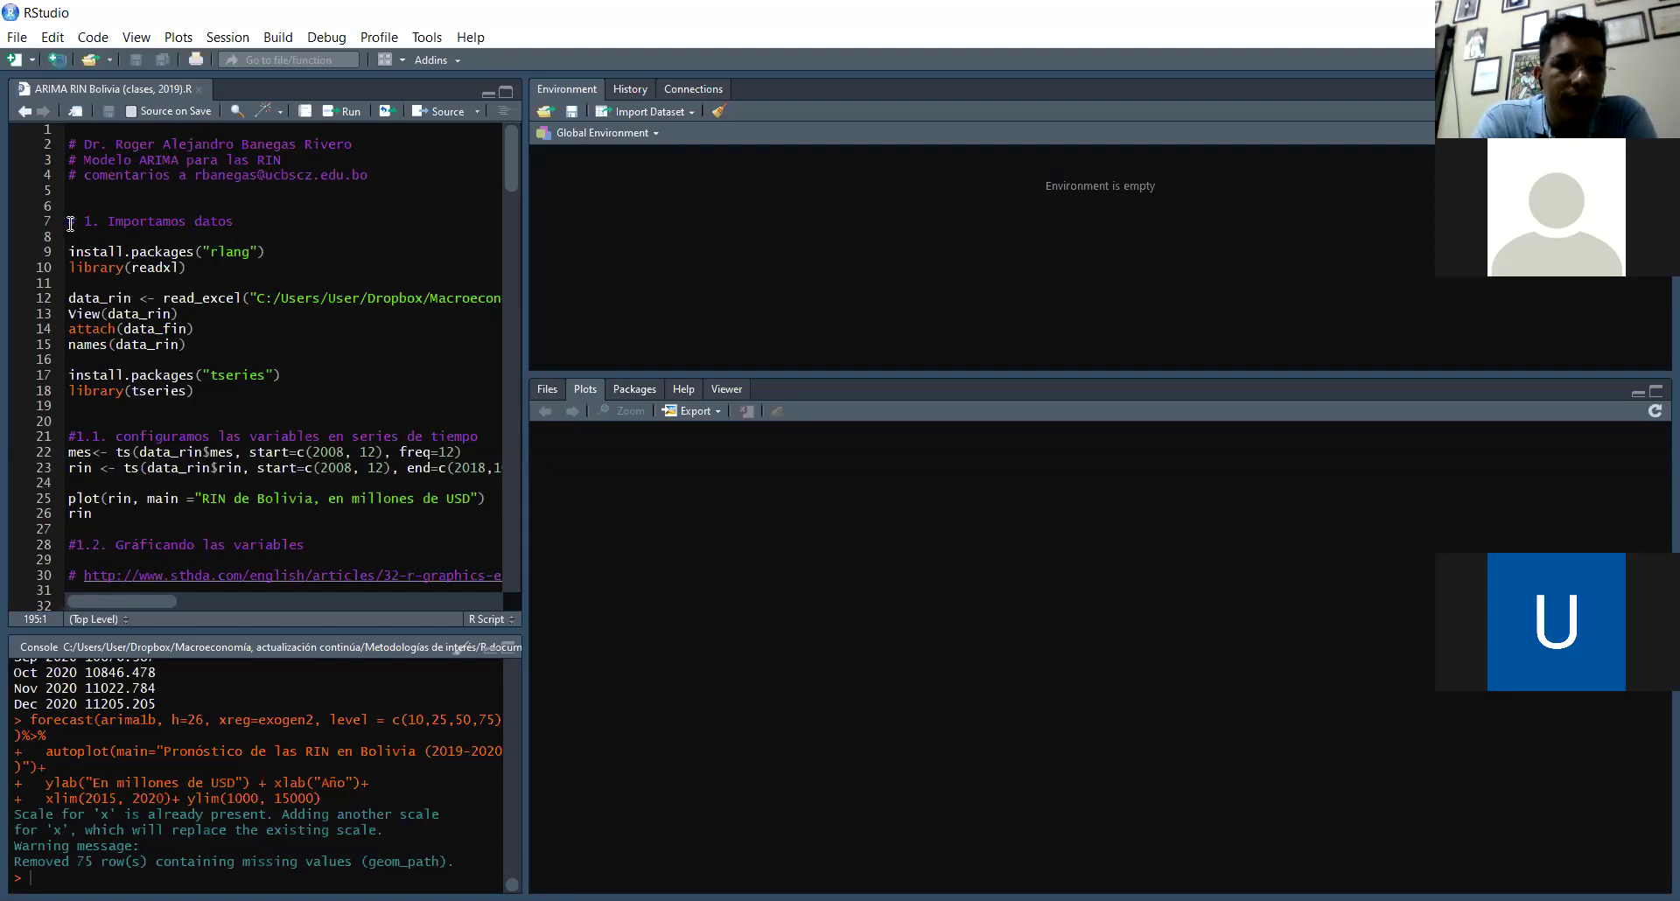
Step: Run the install.packages("rlang") and library(readxl) lines under "1. Importamos datos", declining the R restart
left_click_drag(70, 223, 243, 227)
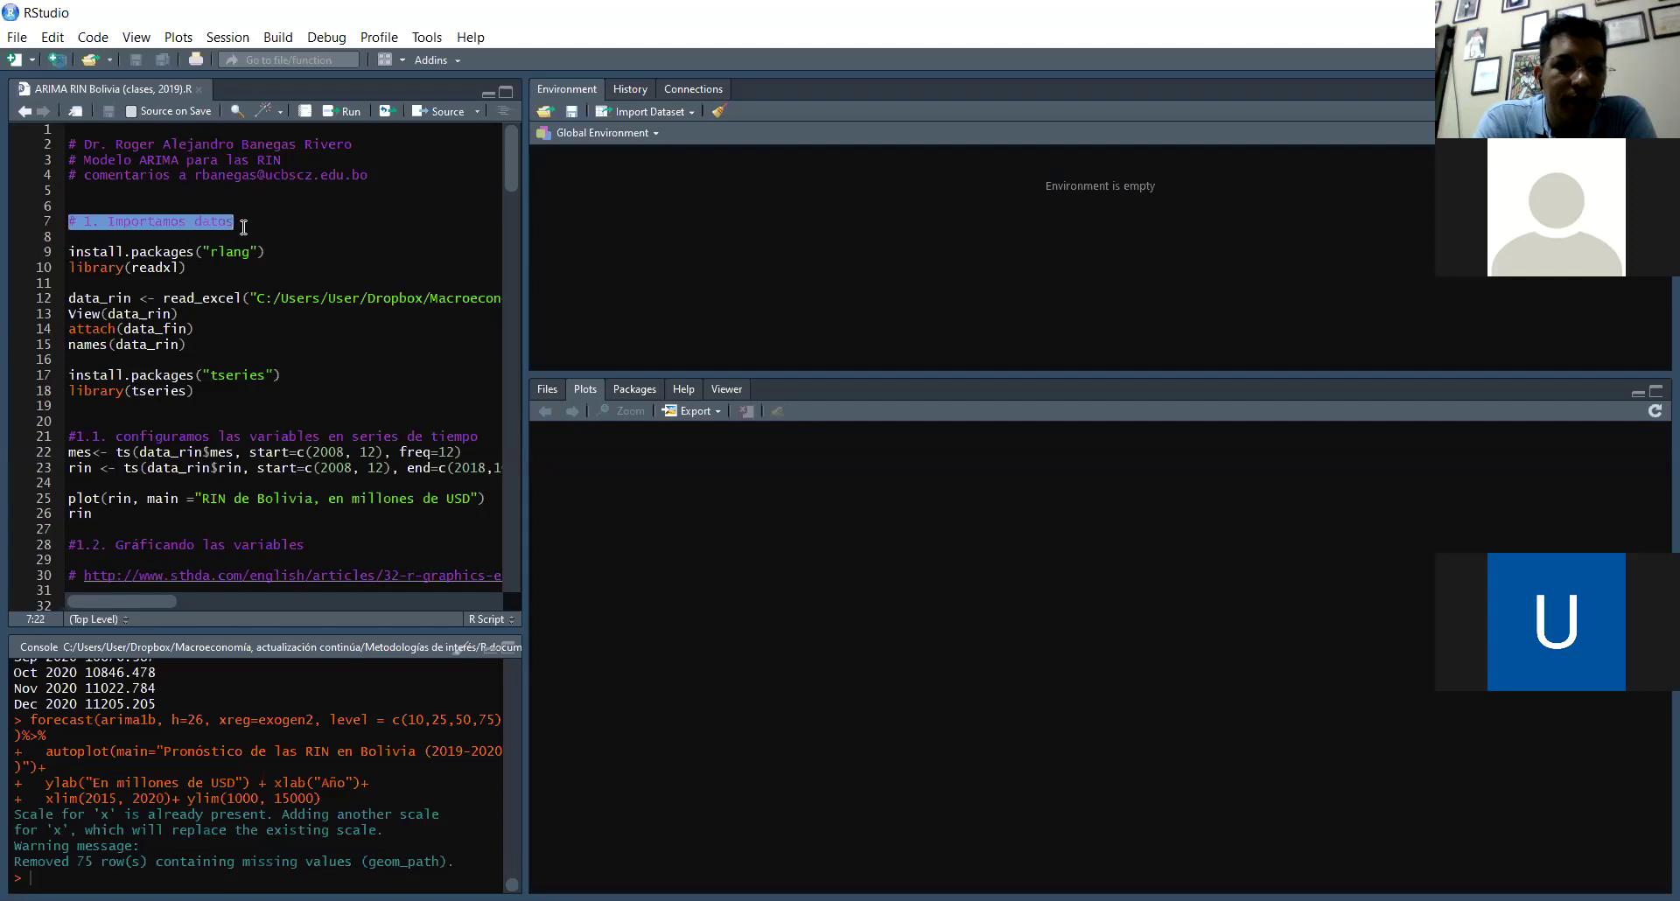
left_click(243, 225)
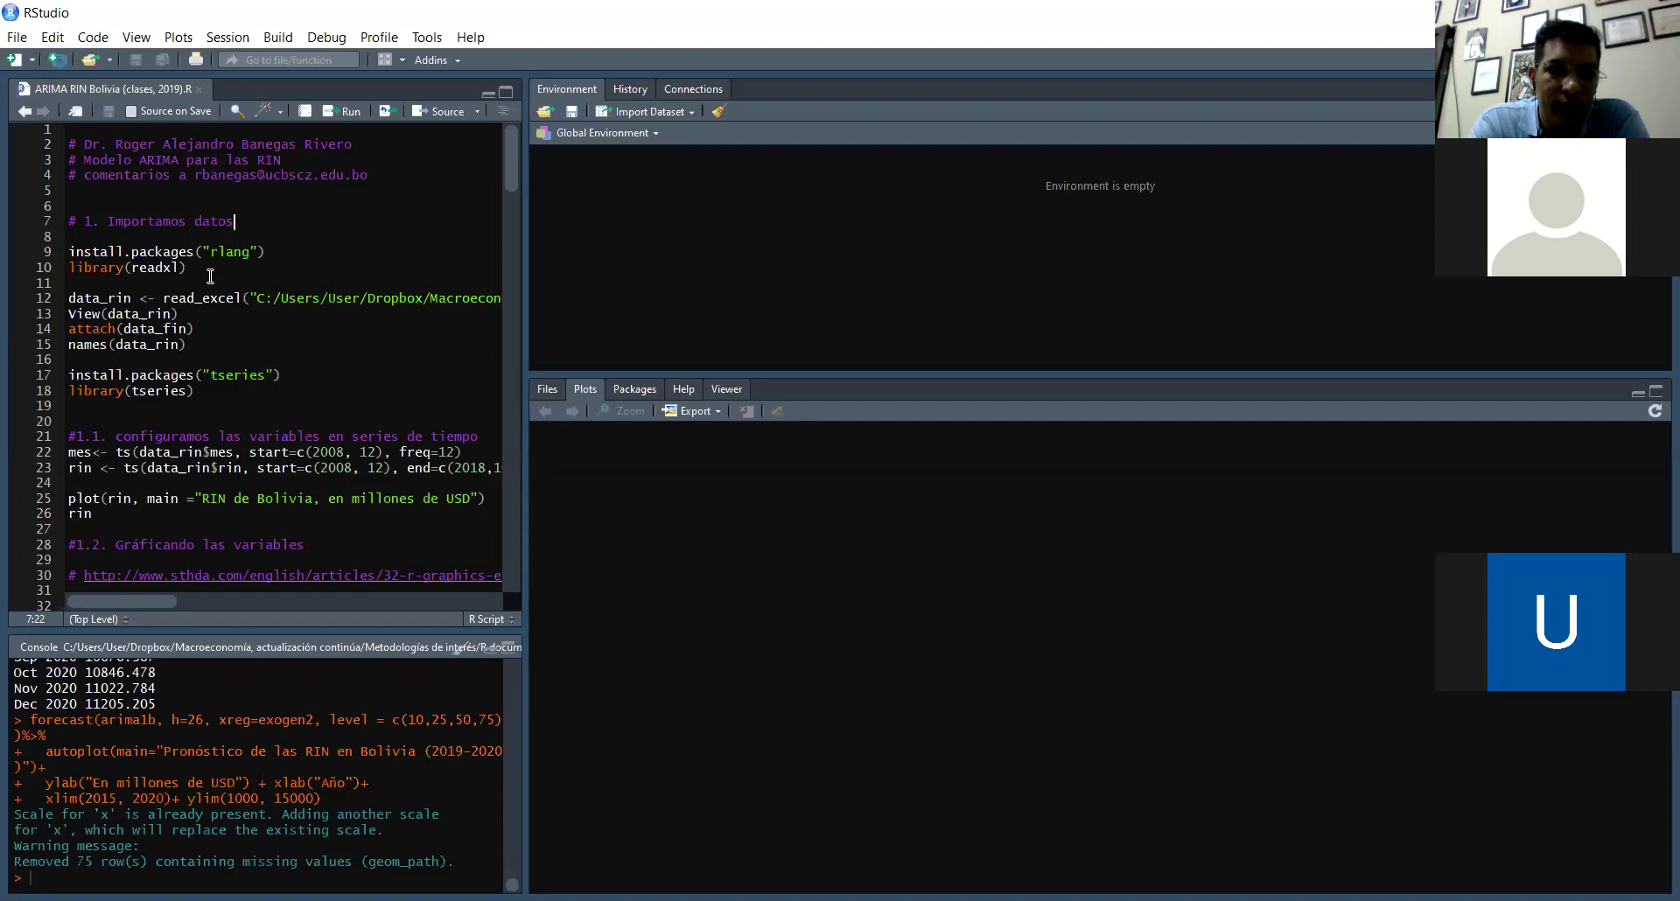
left_click_drag(210, 277, 68, 254)
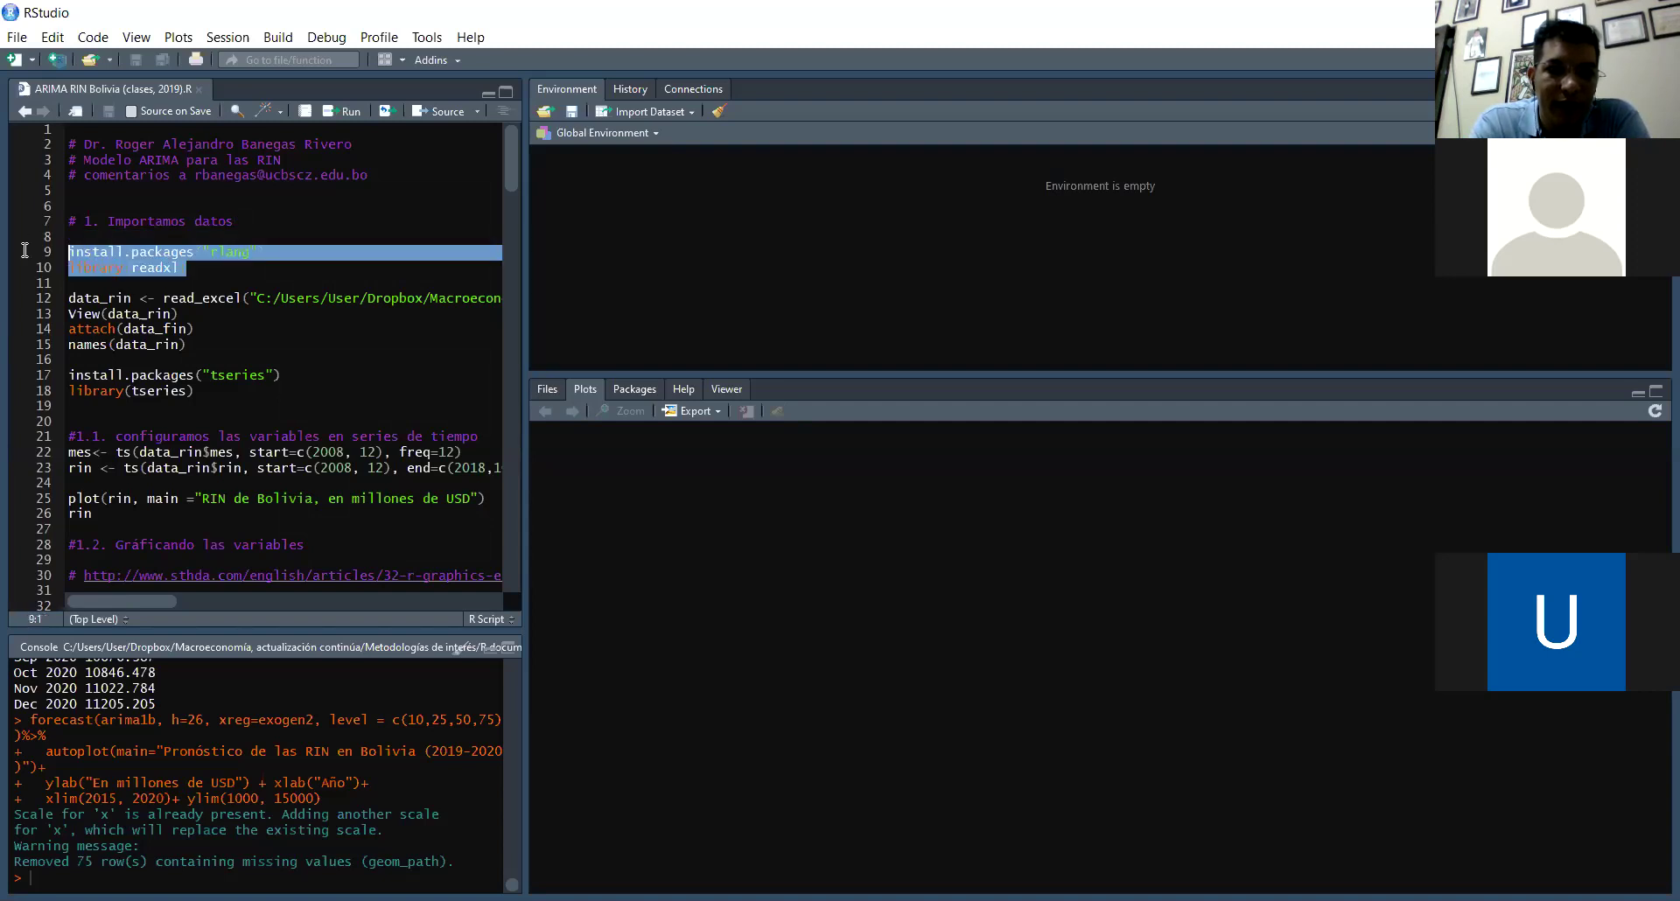
left_click(351, 115)
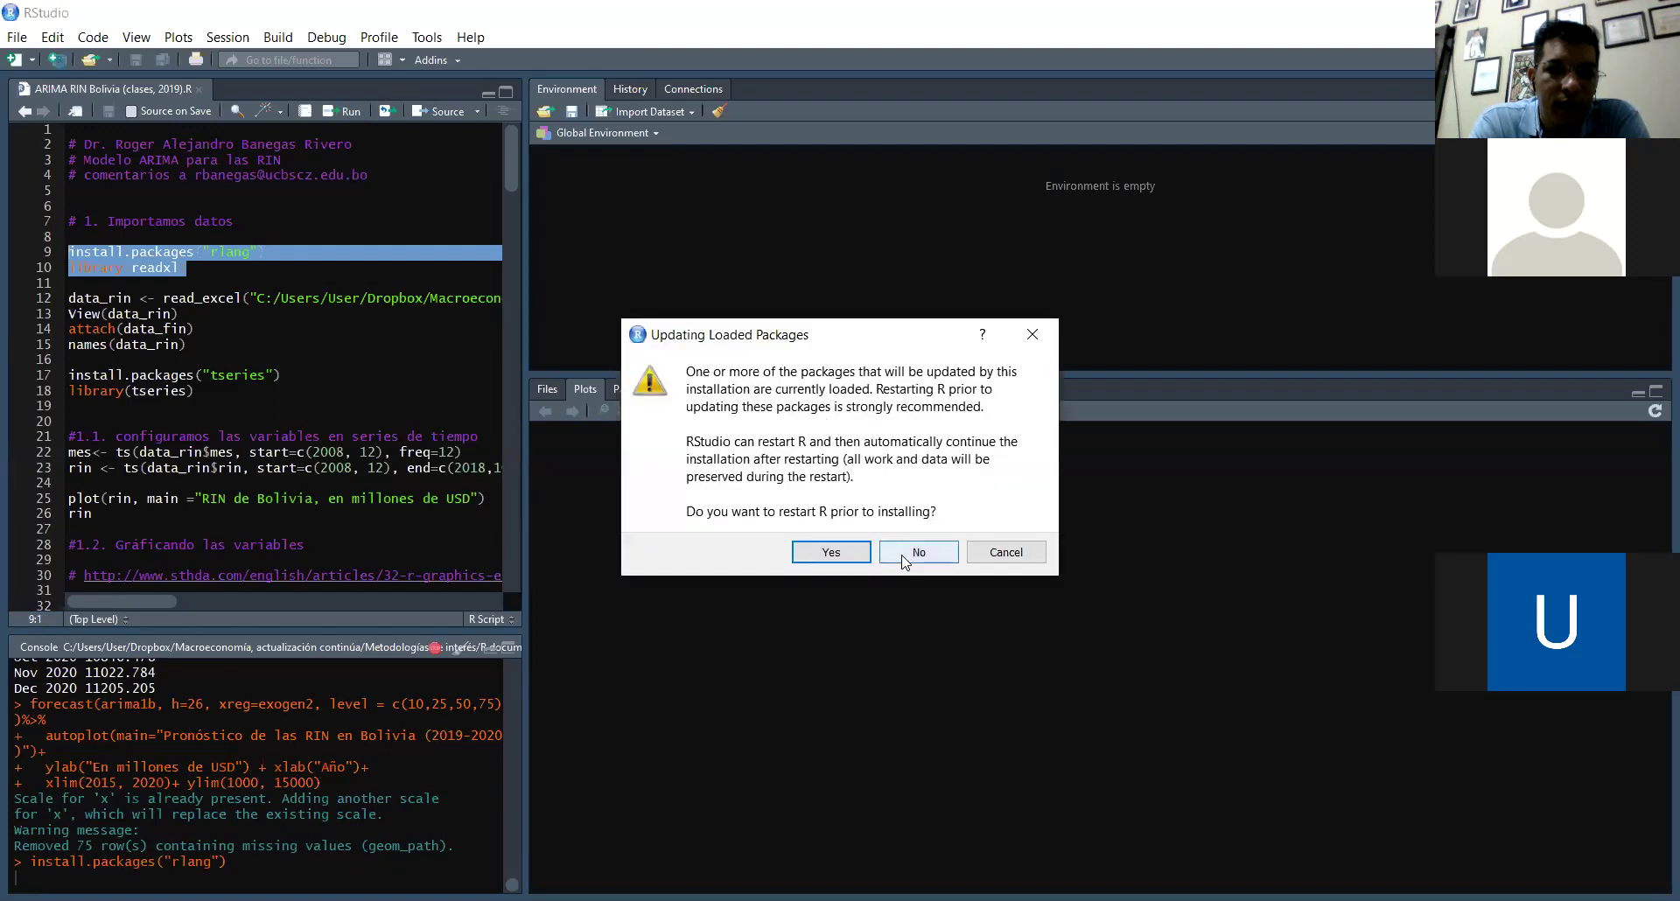
left_click(915, 560)
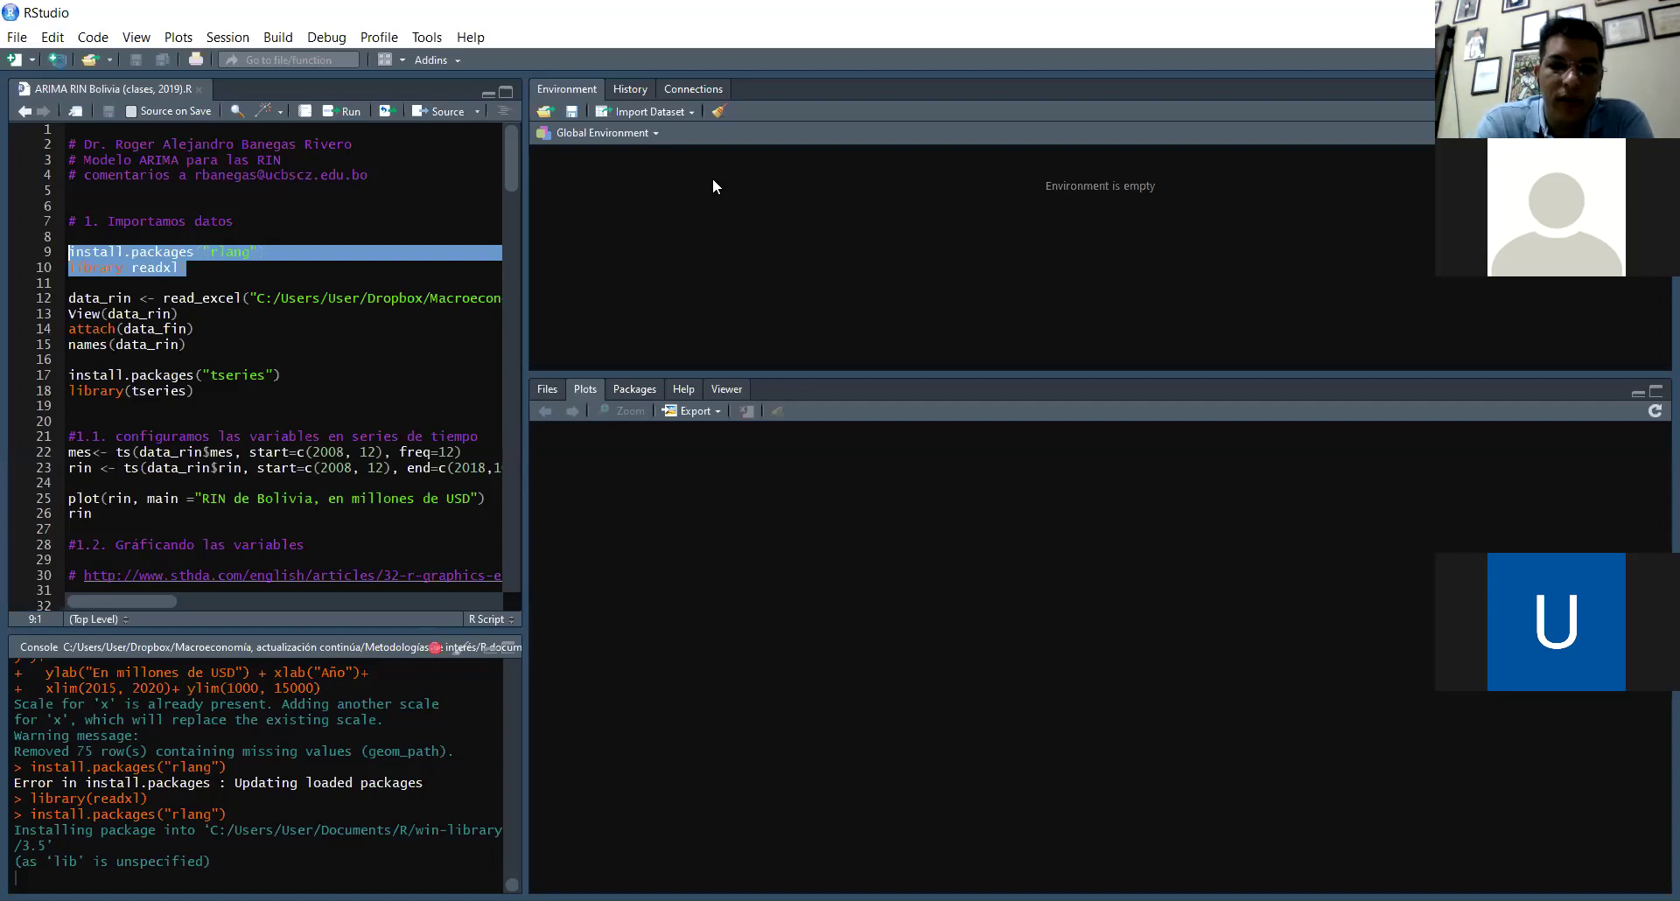
Step: Start an Excel dataset import and choose the ARIMA_BOL_EN_MILL_USD workbook from the ARIMA RIN folder as its source
left_click(688, 114)
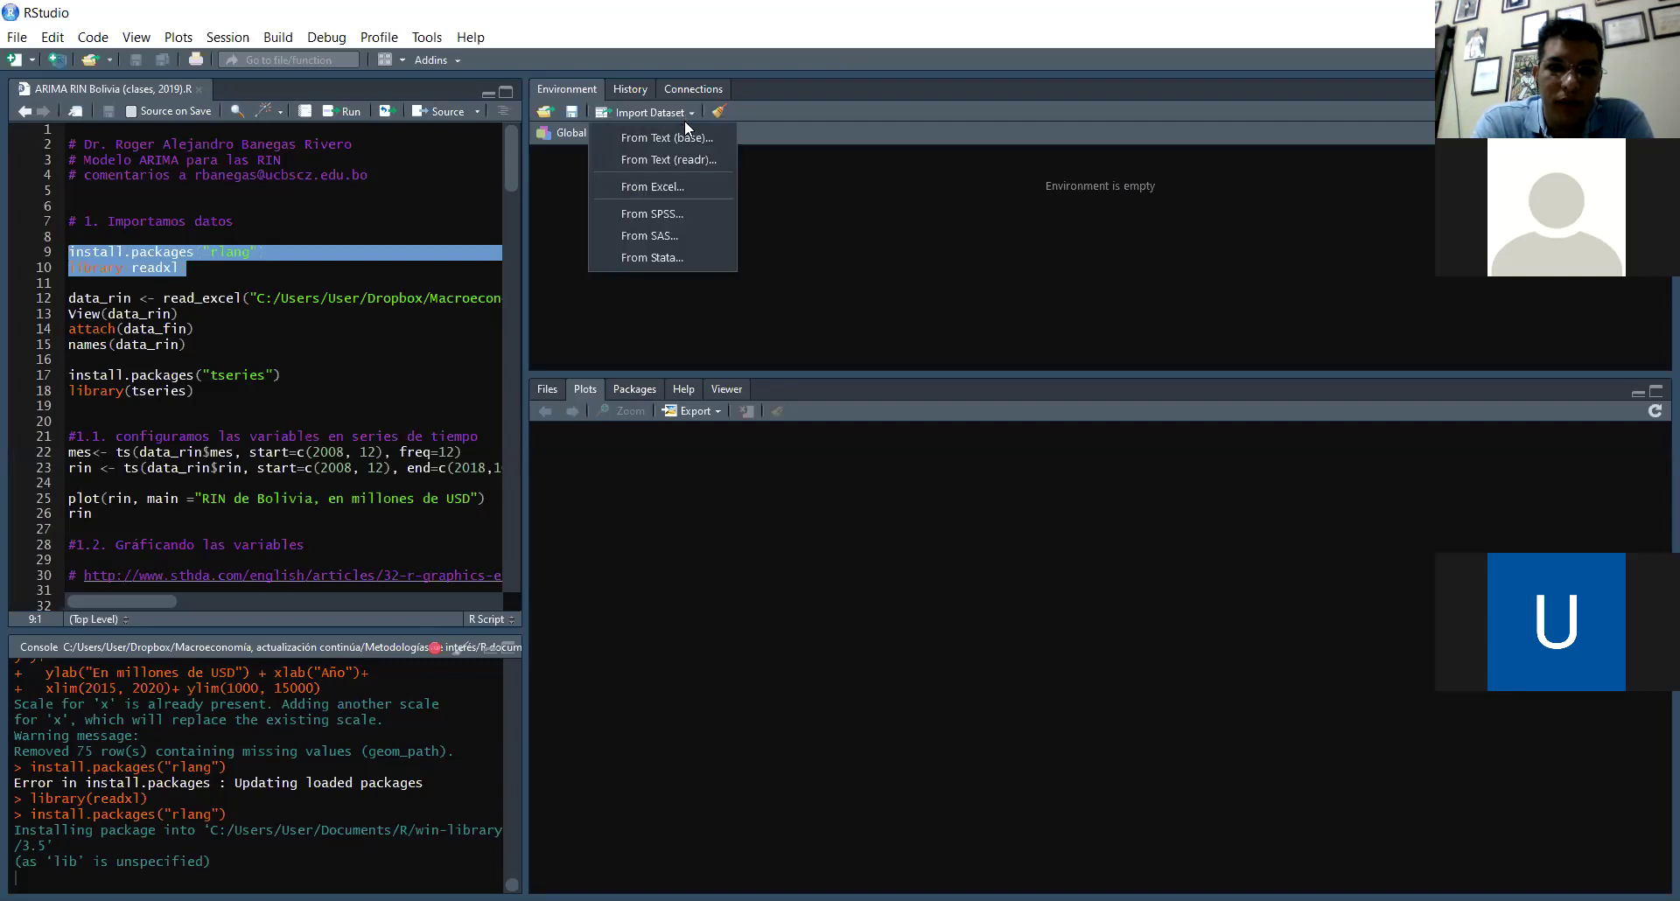
left_click(674, 188)
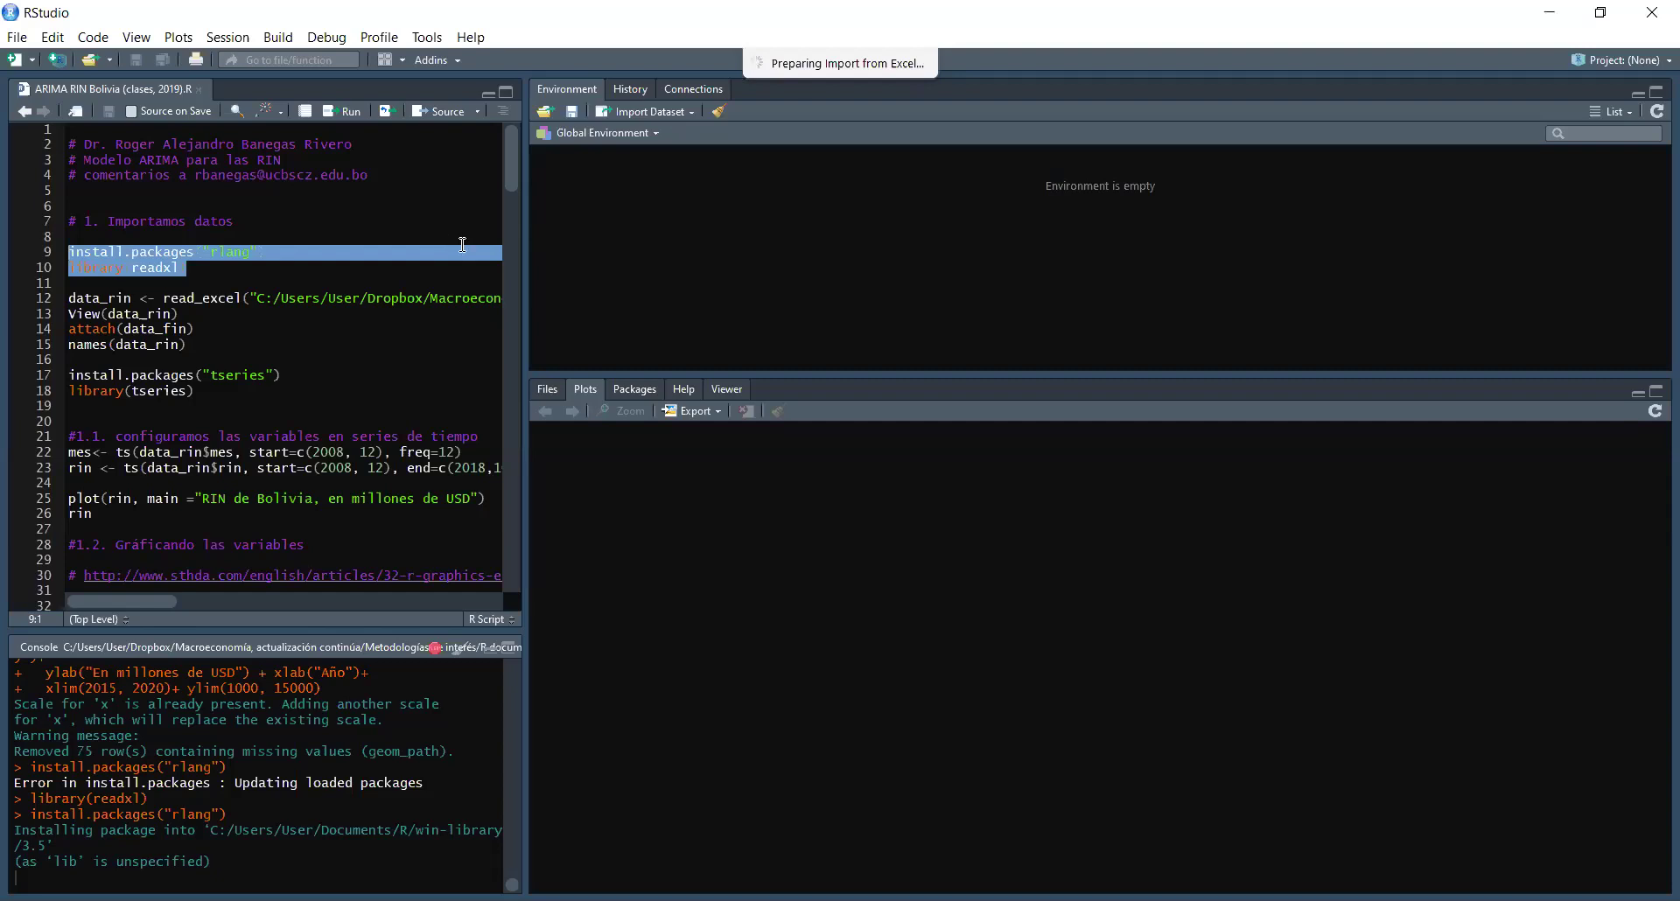
key("End")
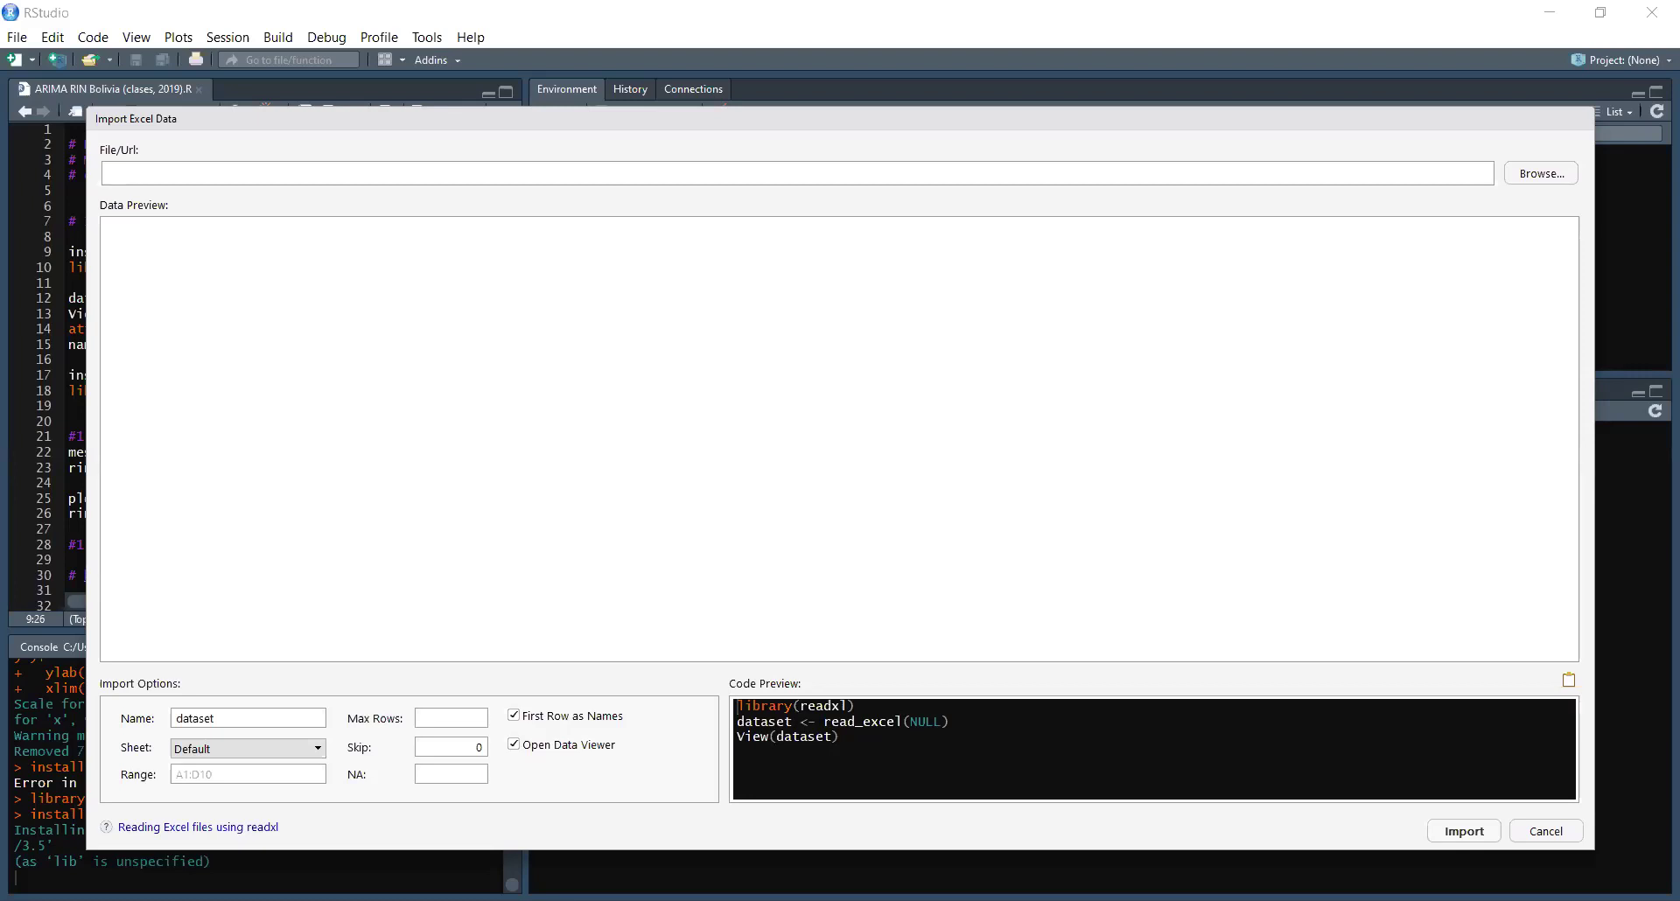
left_click(1530, 182)
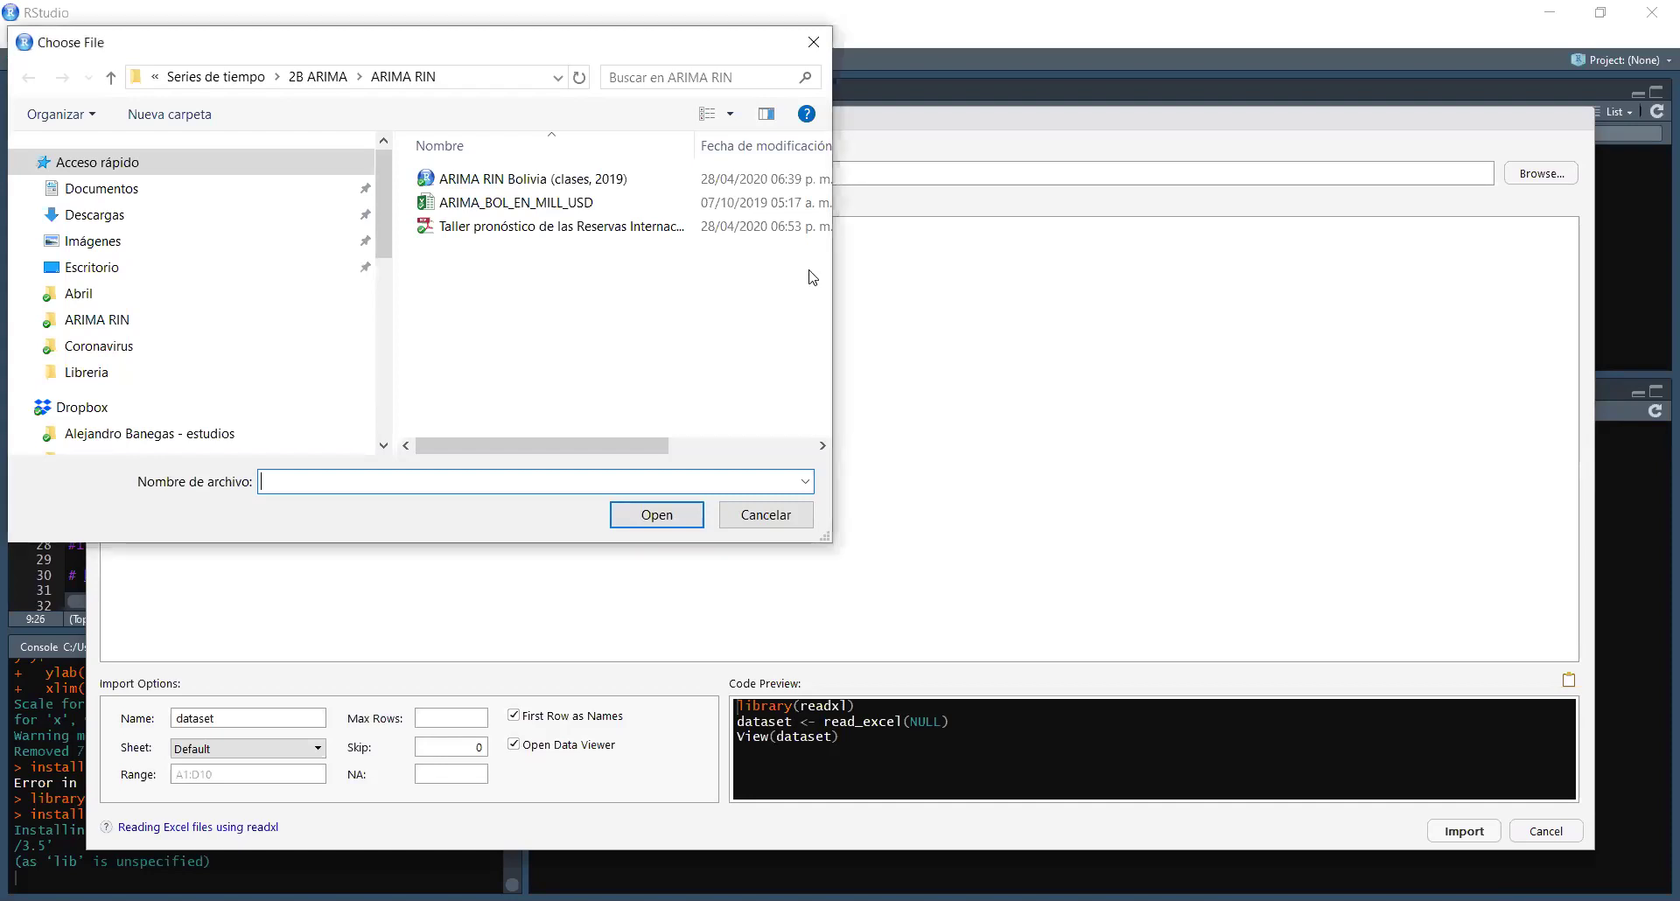
double_click(528, 212)
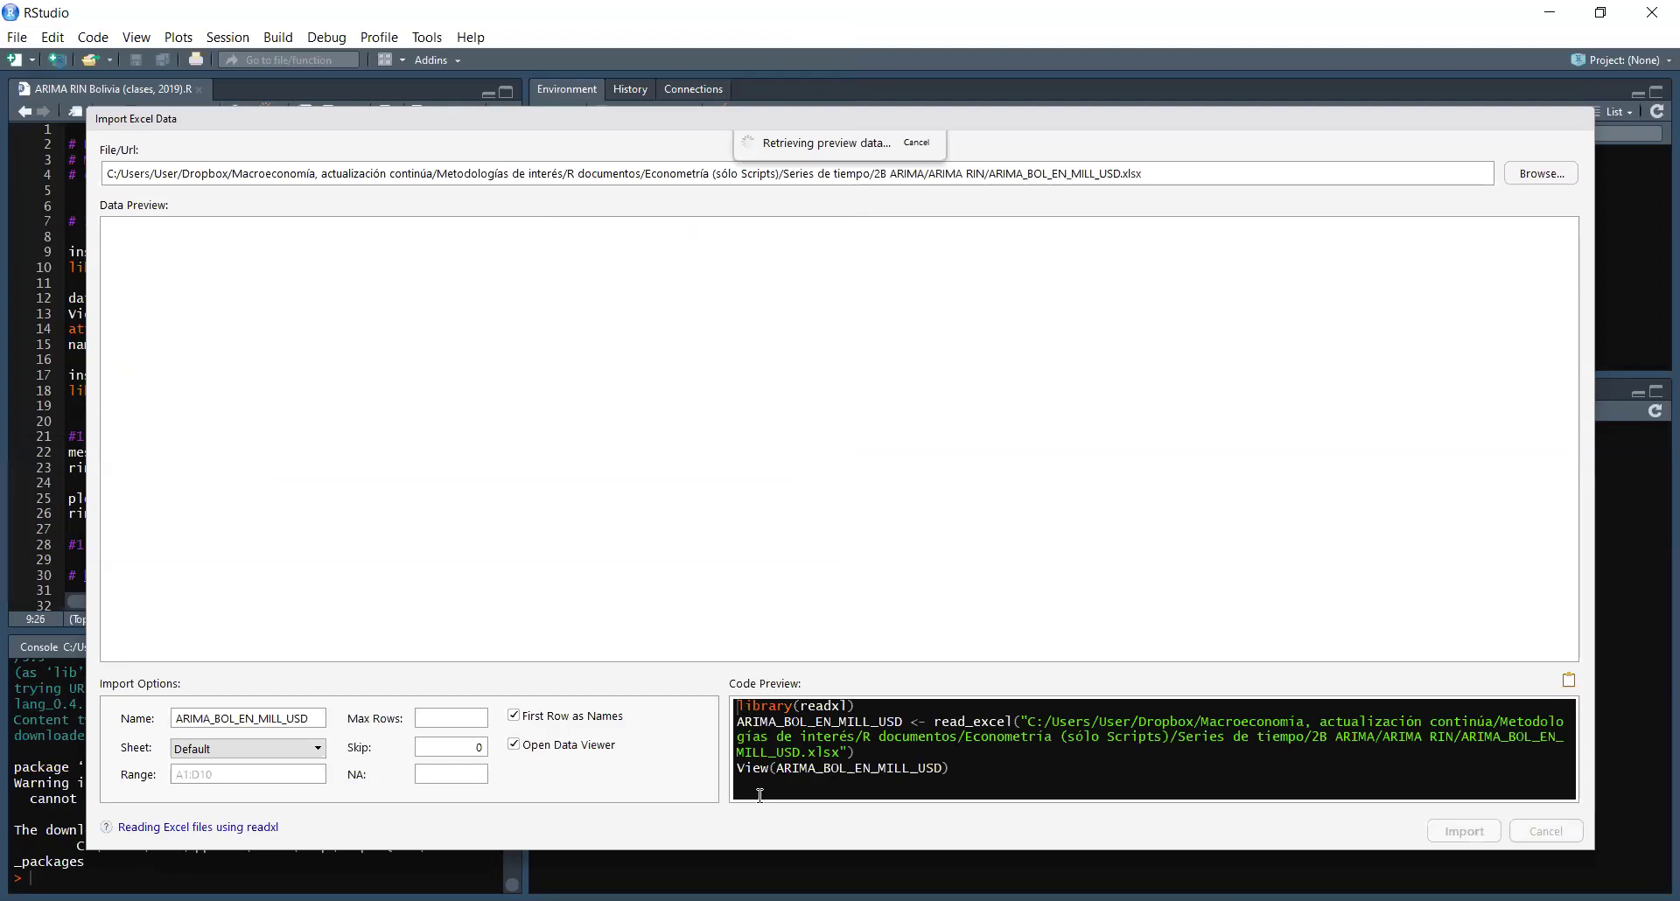
Step: Copy the workbook's file path argument from the import's read_excel code, dismiss the error and cancel the import
left_click_drag(863, 753, 1022, 722)
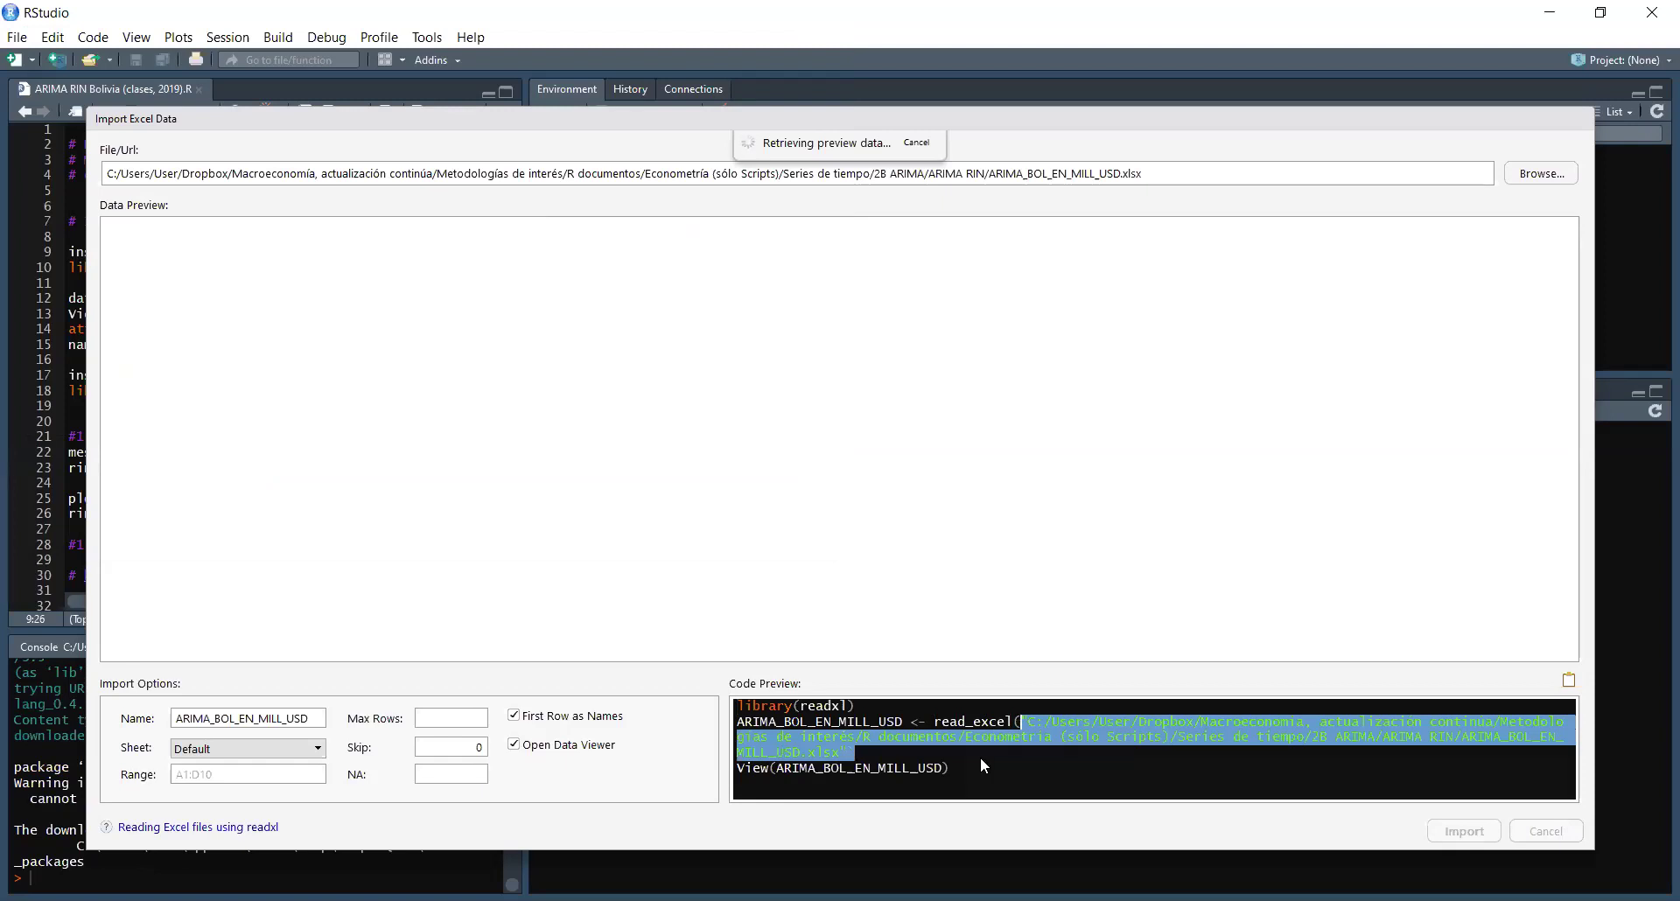
left_click(980, 758)
left_click(1018, 721, "shift")
right_click(1047, 734)
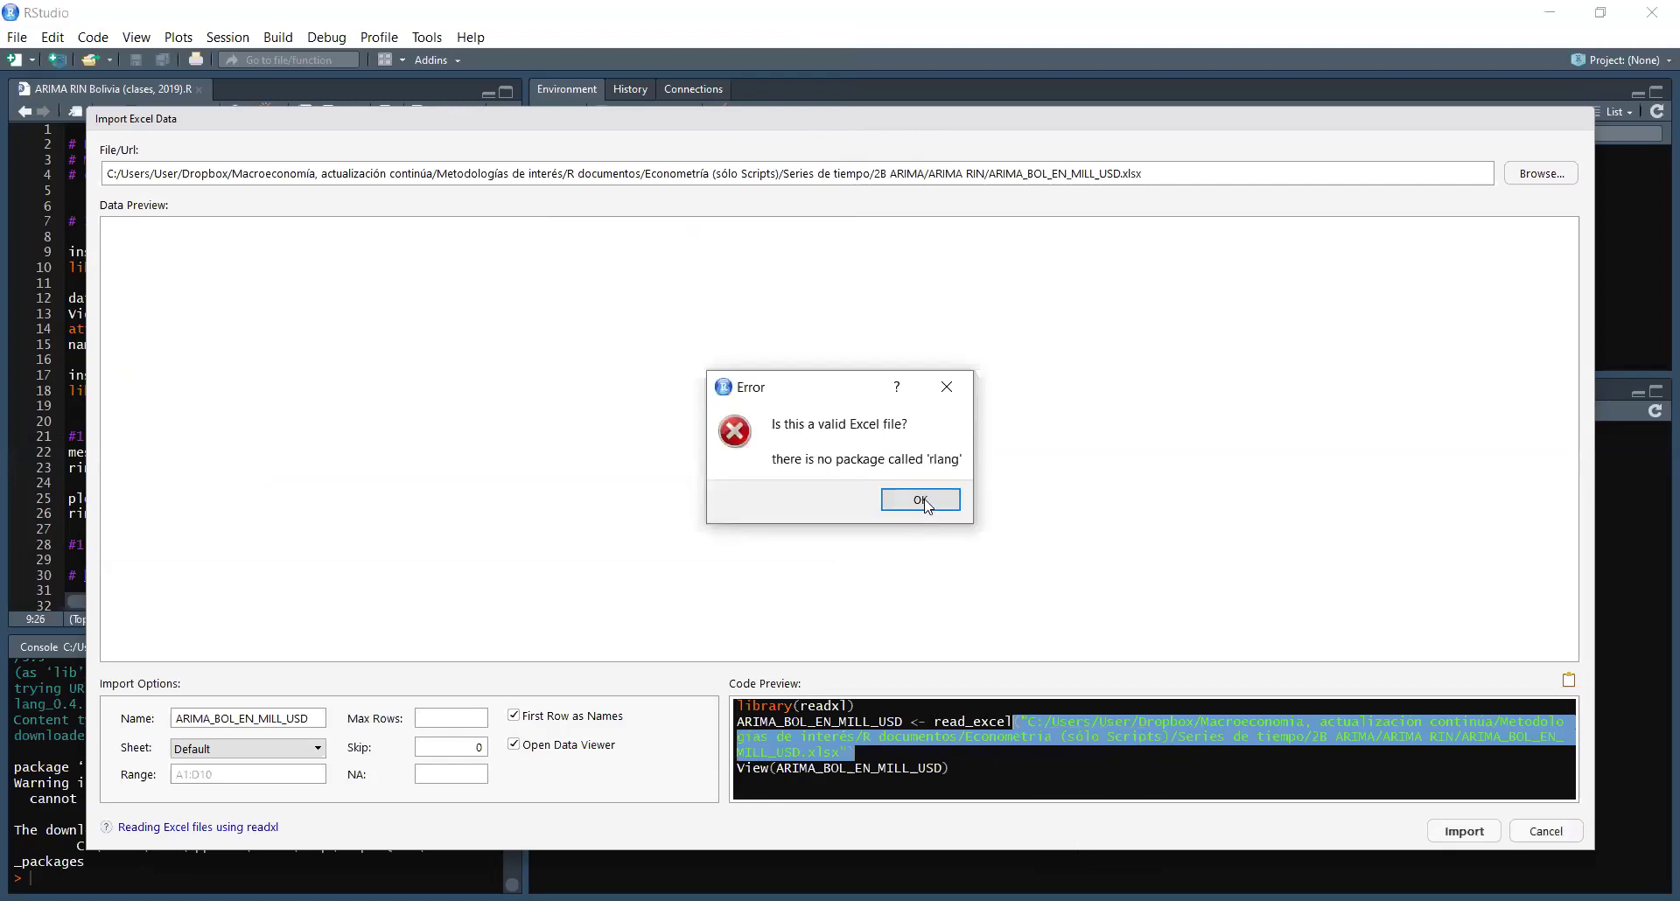
left_click(926, 502)
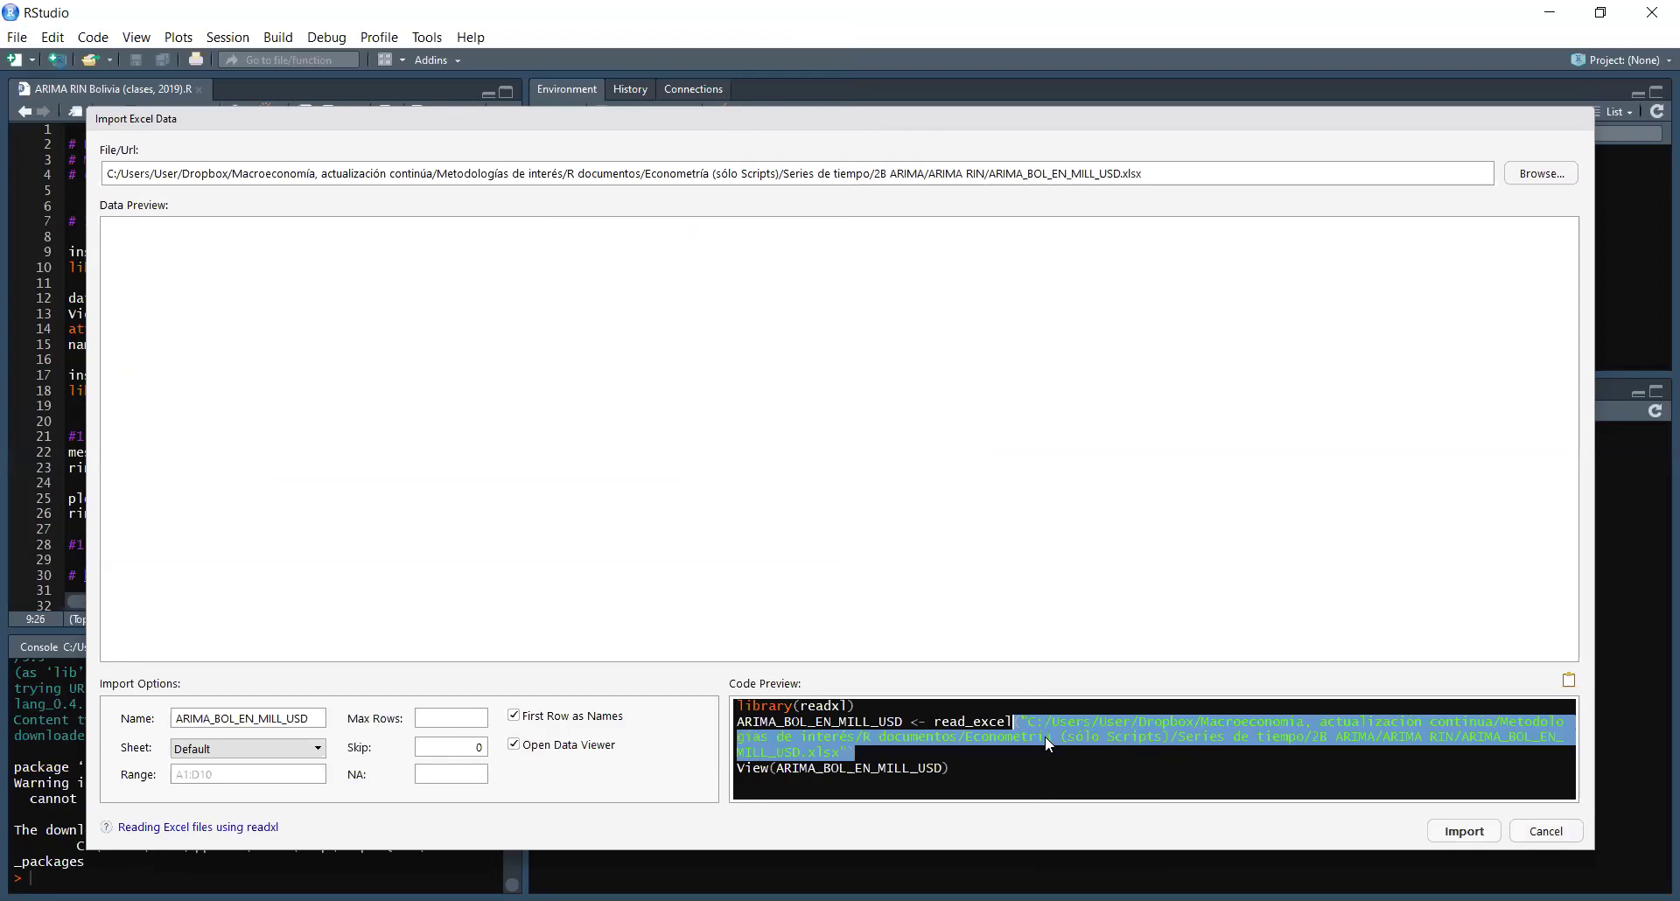
right_click(1047, 743)
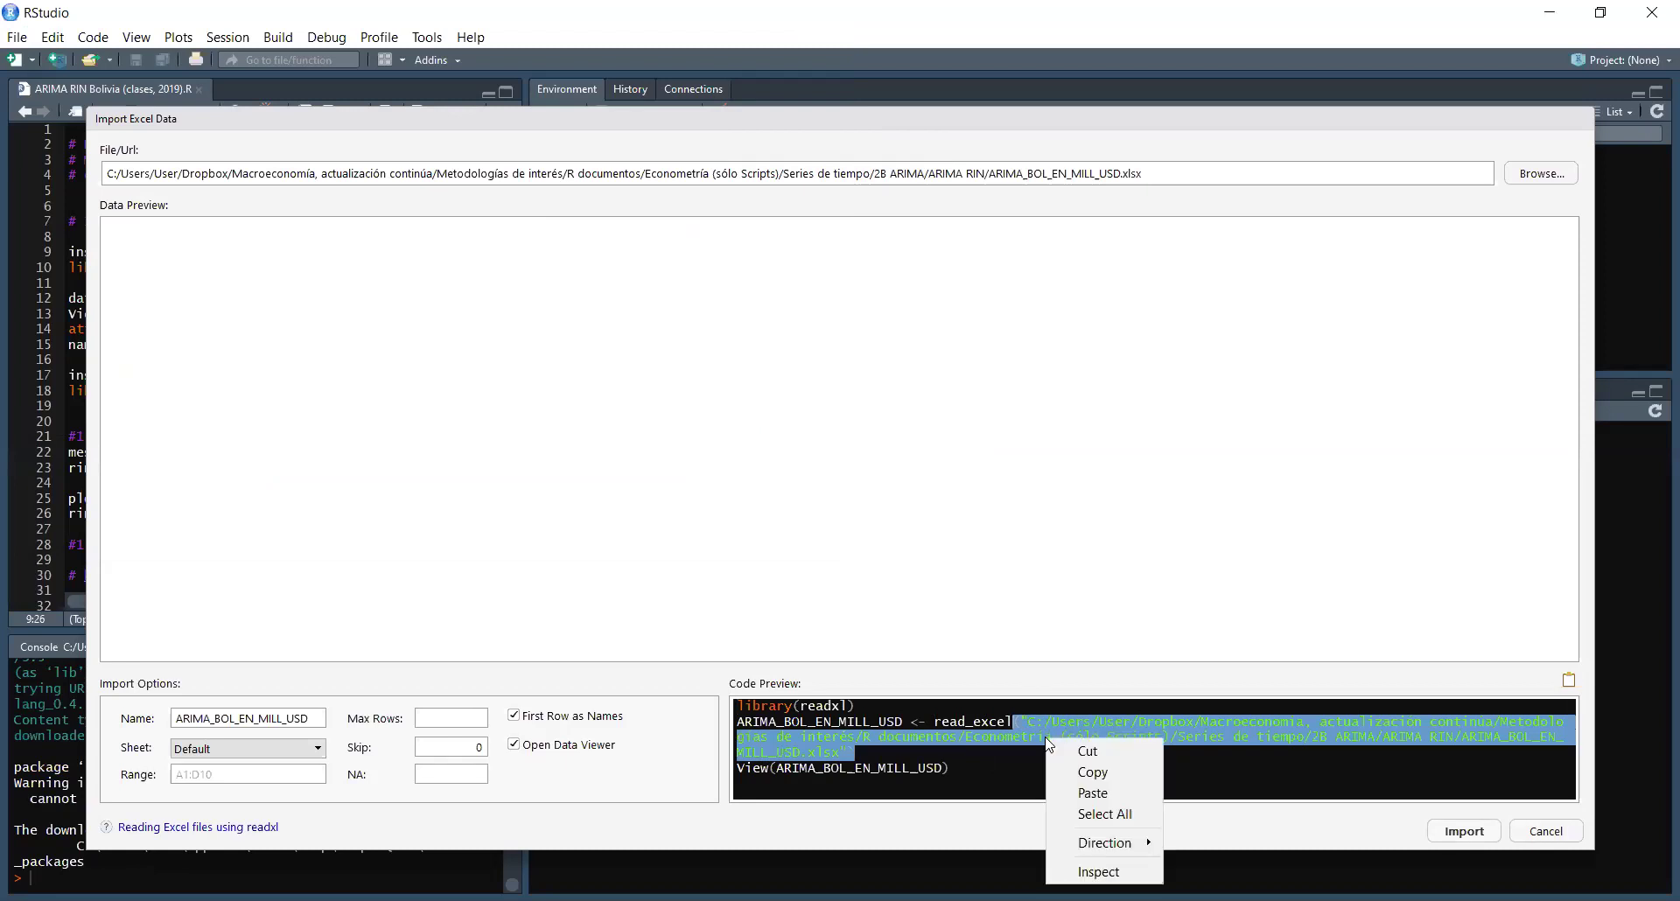
left_click(1098, 775)
left_click(1544, 833)
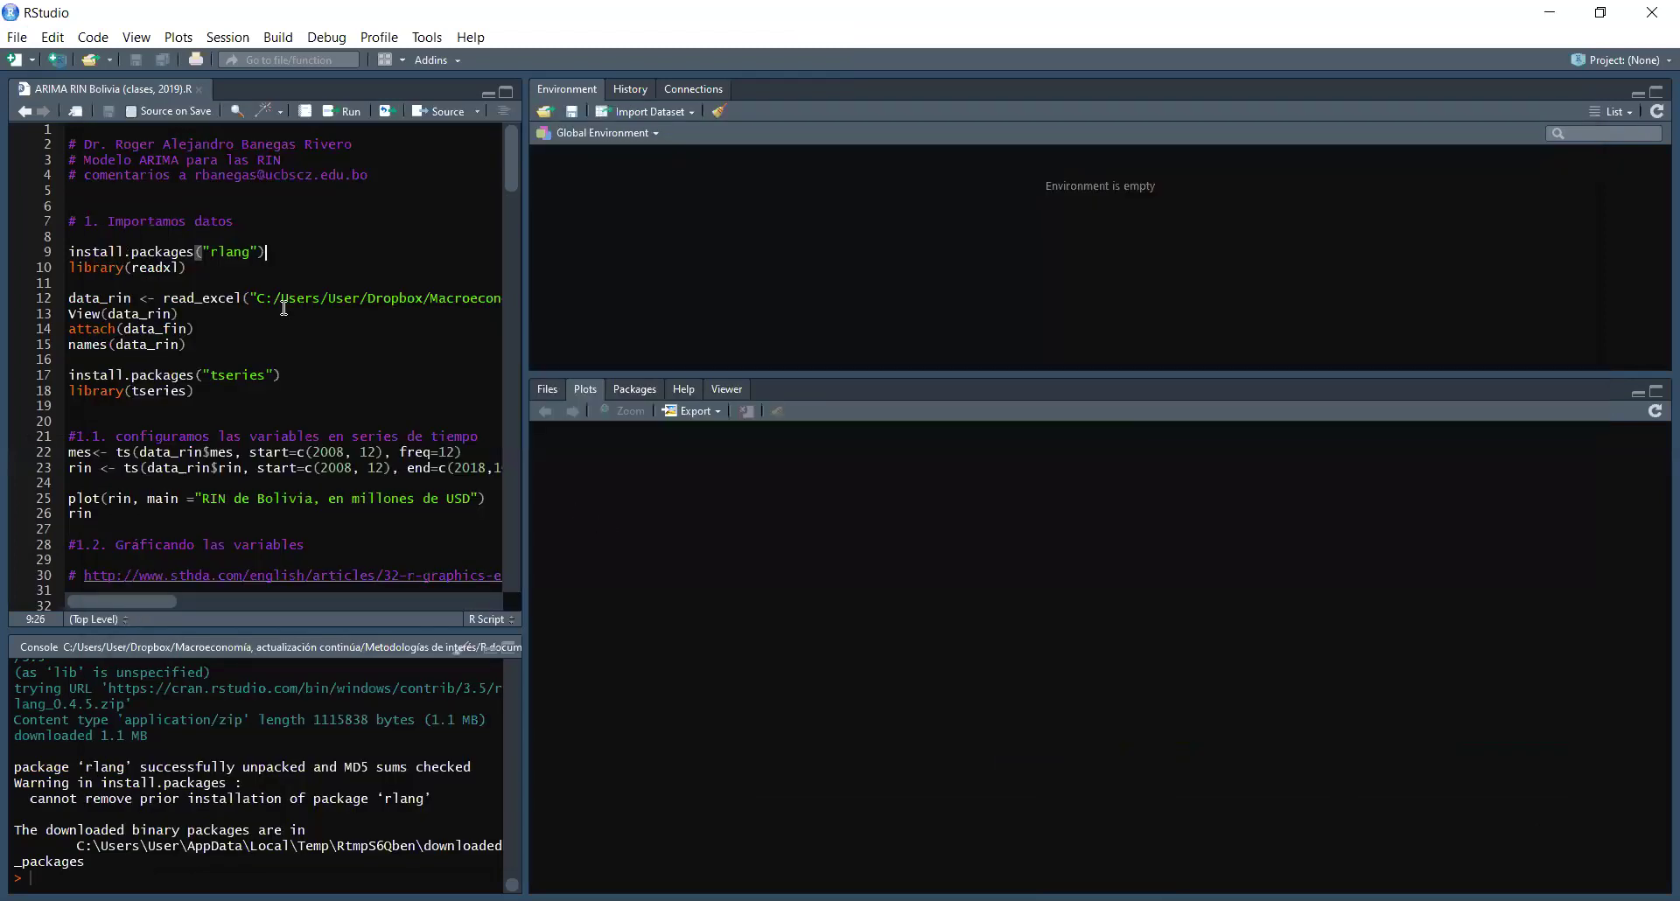
Step: Examine the data_rin assignment in line 12 of the script, highlighting its file path, object name and read_excel function
left_click_drag(242, 299, 267, 299)
left_click_drag(530, 315, 562, 312)
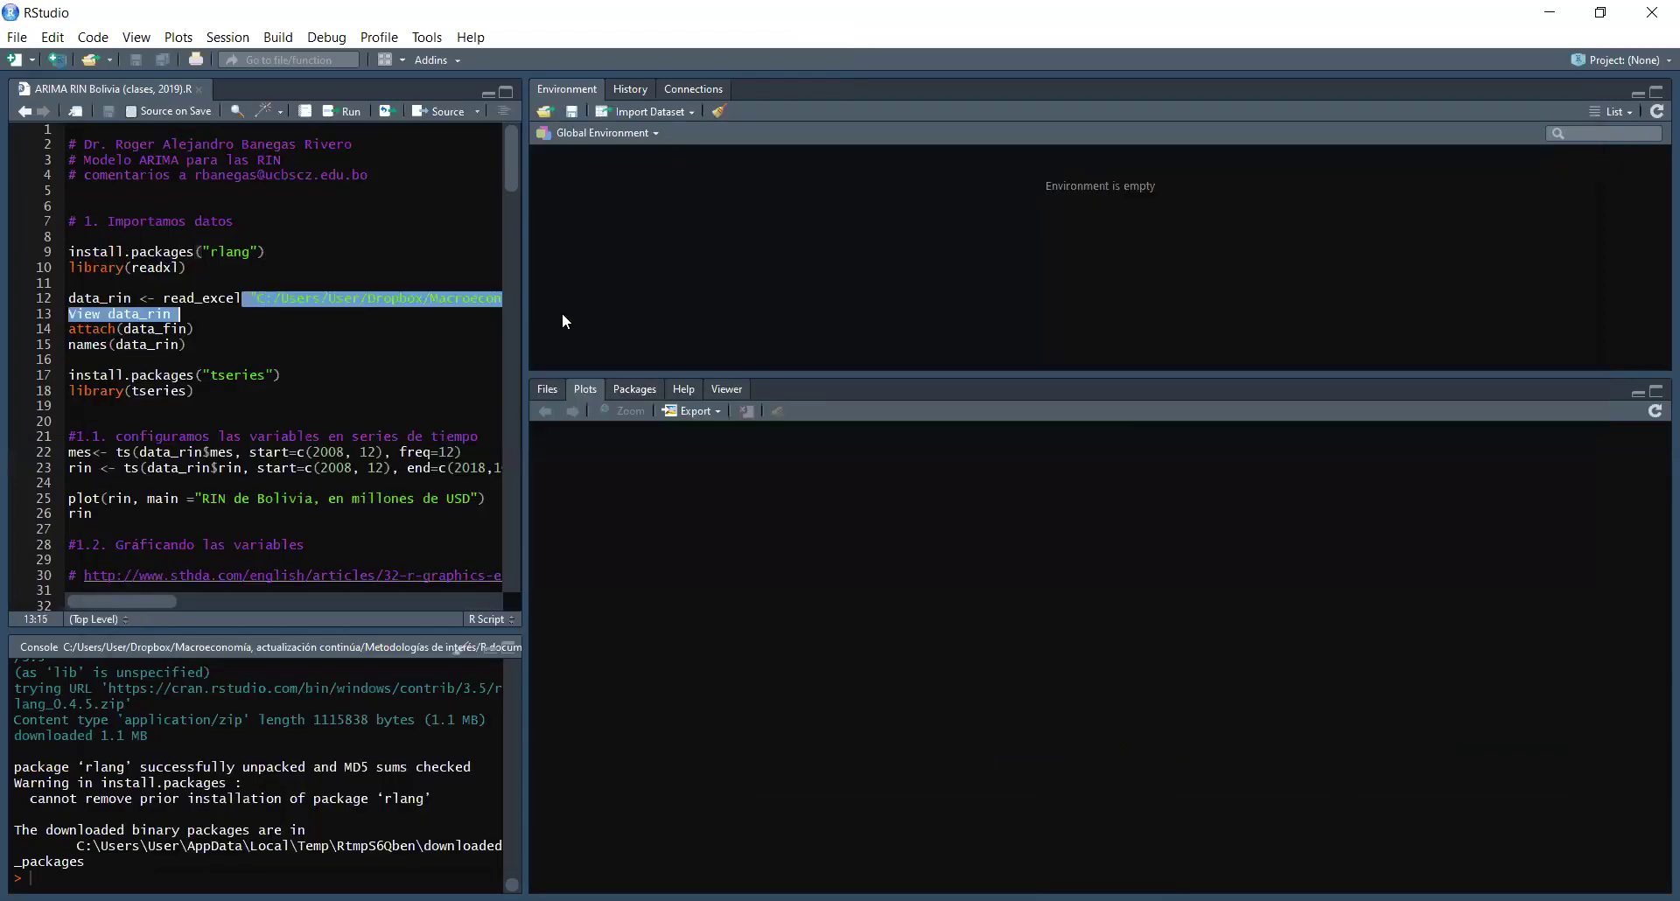
left_click(420, 331)
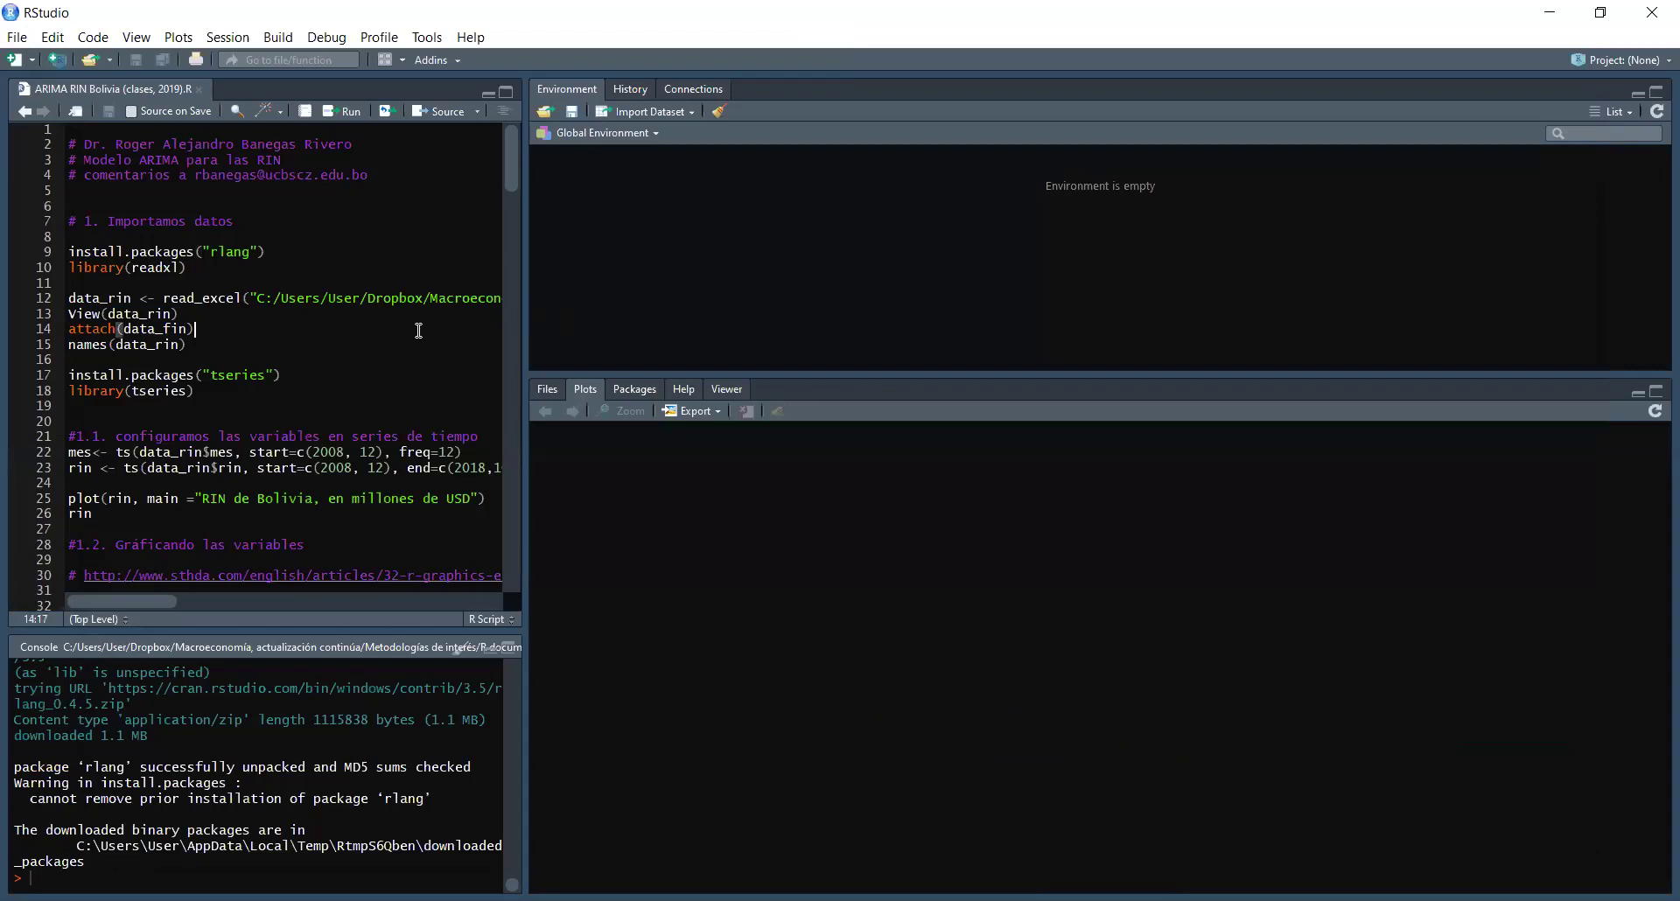
left_click(384, 353)
left_click_drag(133, 299, 67, 298)
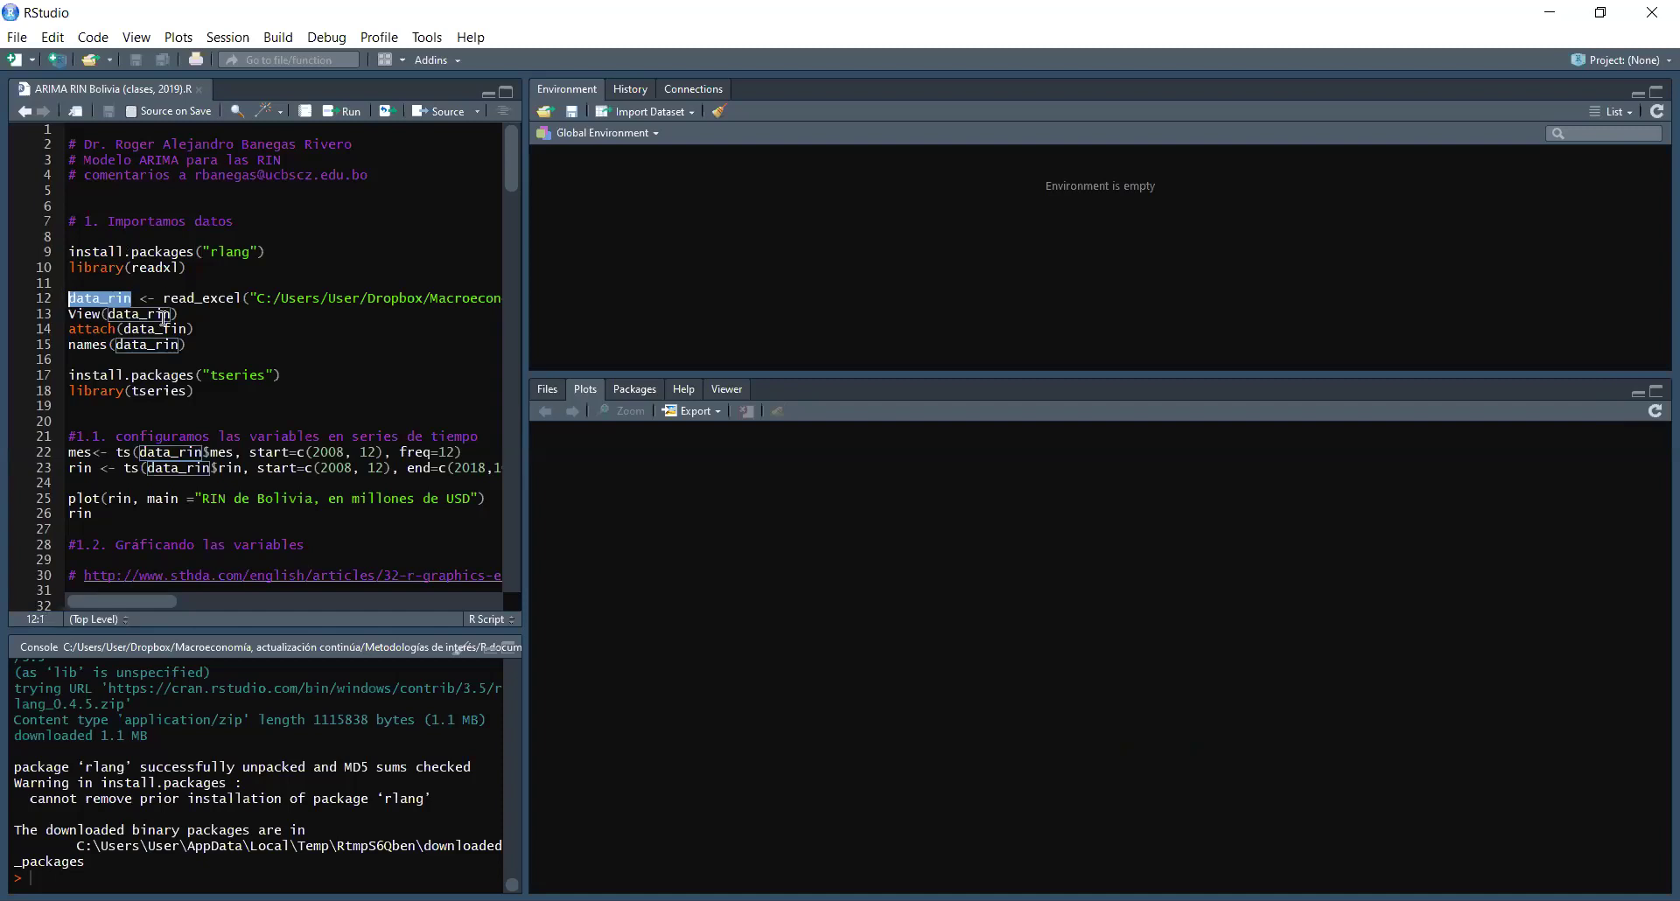
left_click(218, 328)
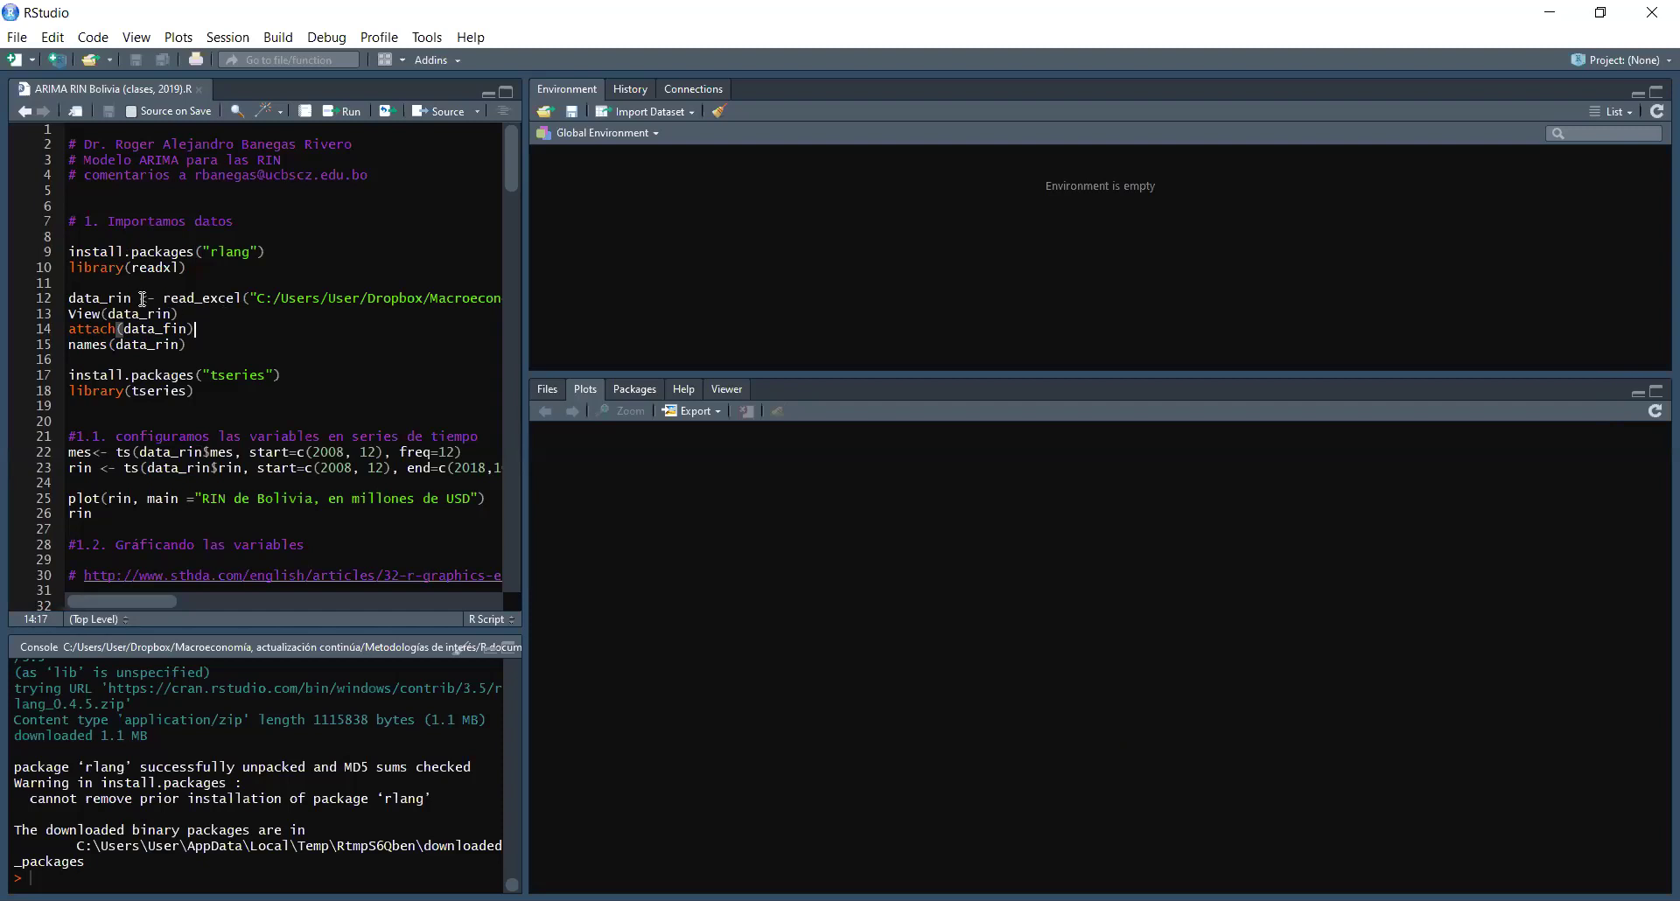
left_click_drag(132, 298, 67, 299)
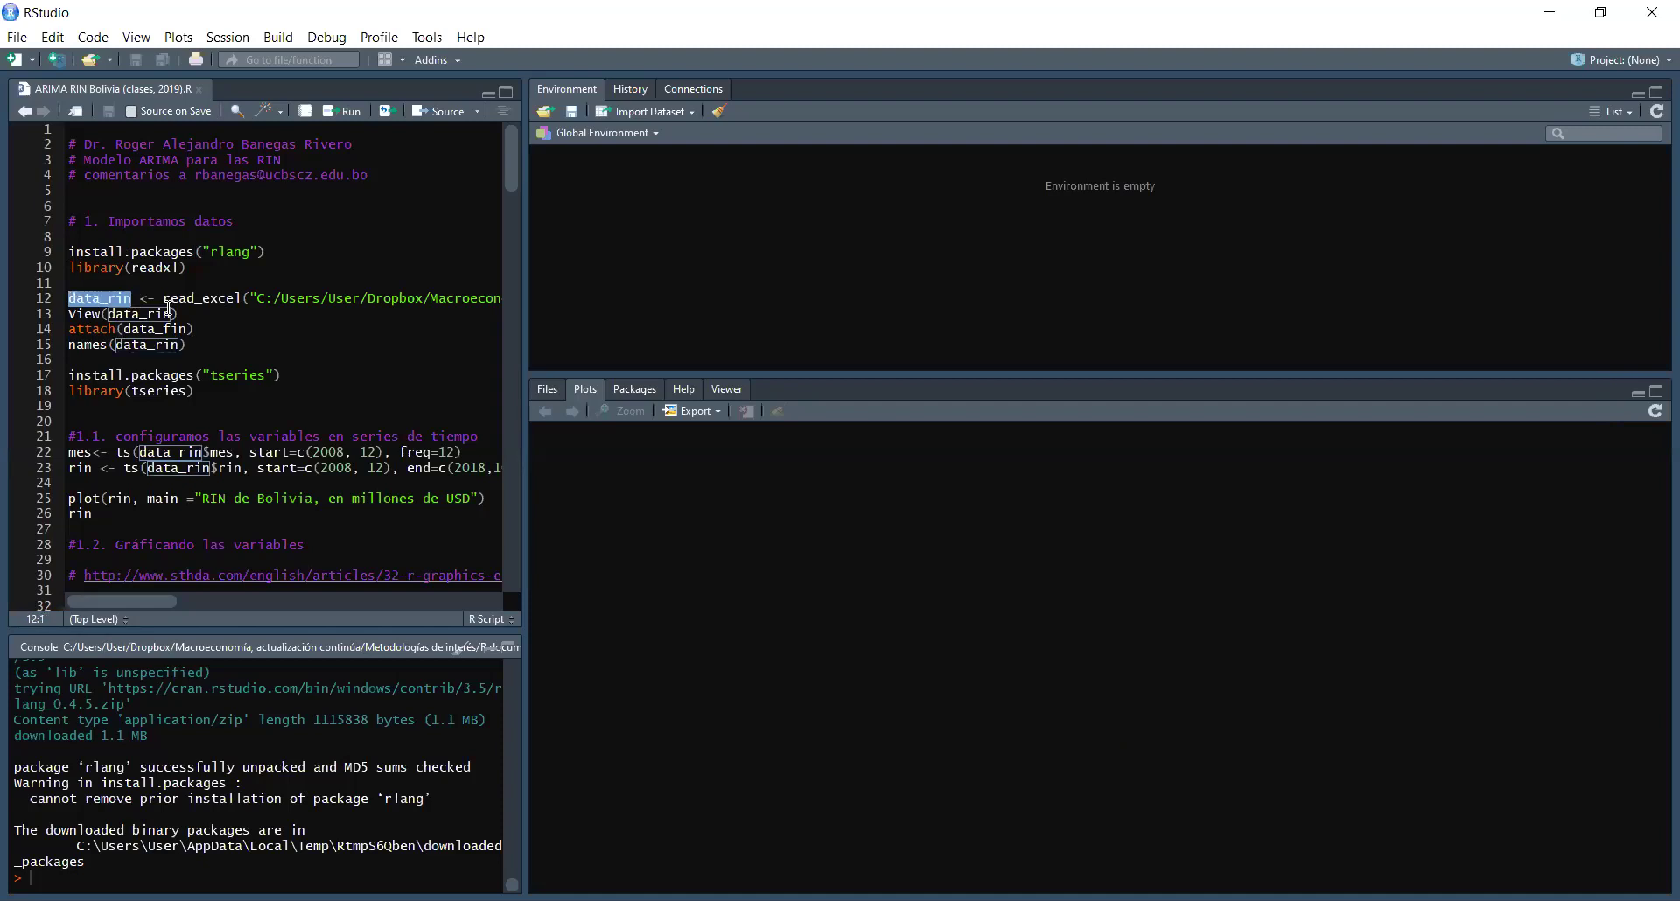
left_click_drag(166, 311, 232, 299)
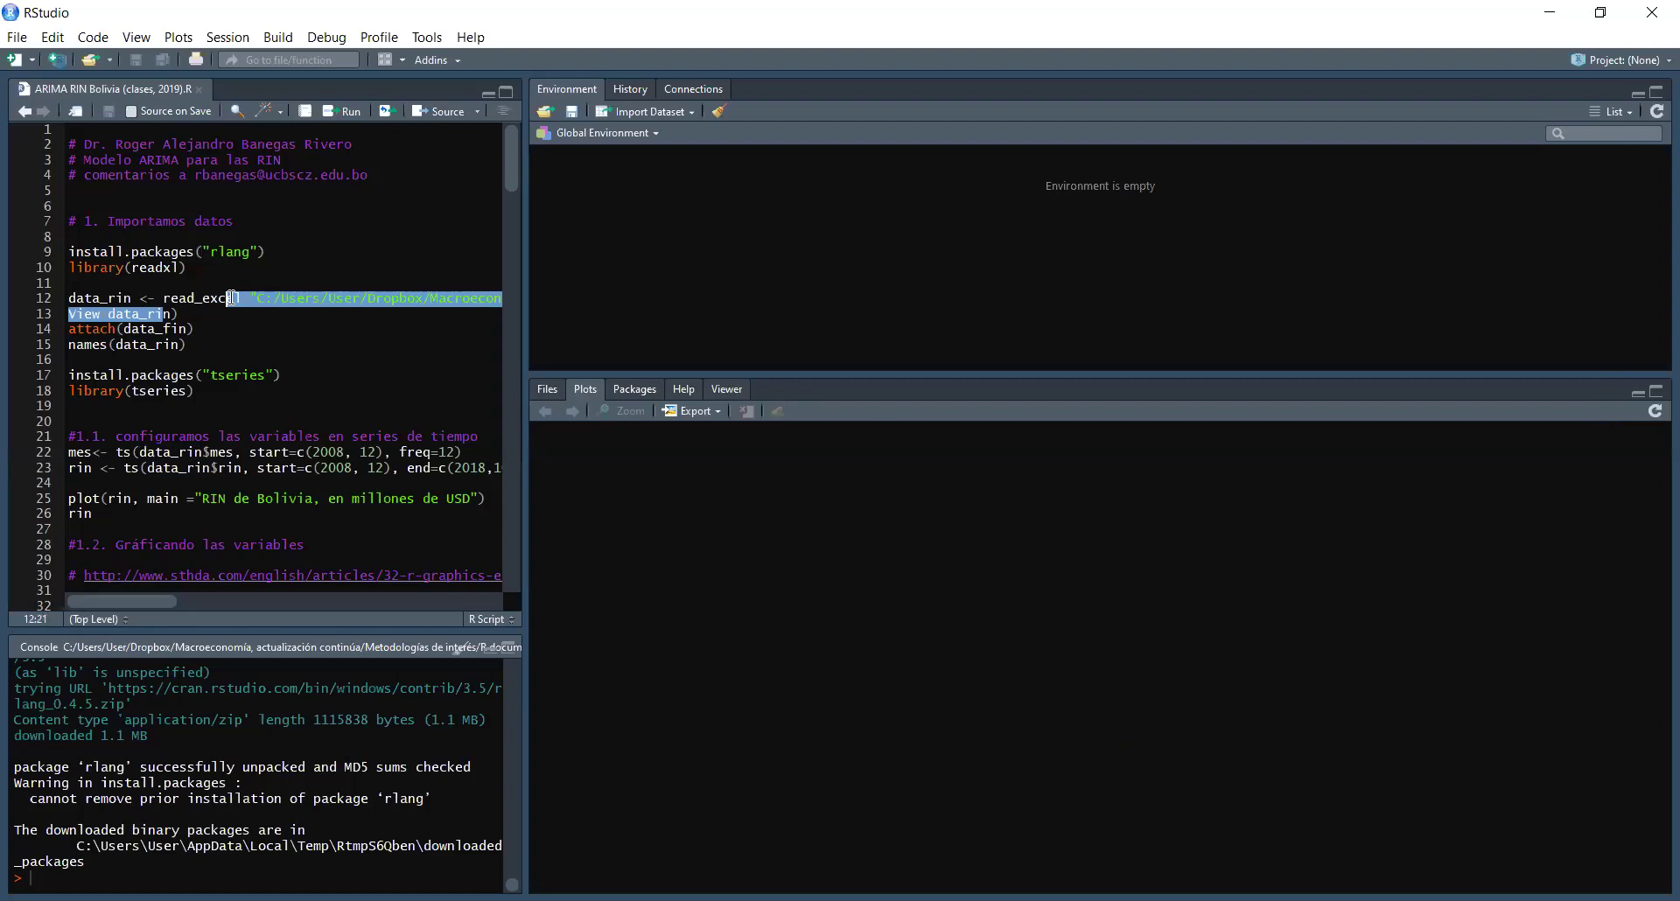
left_click(229, 298)
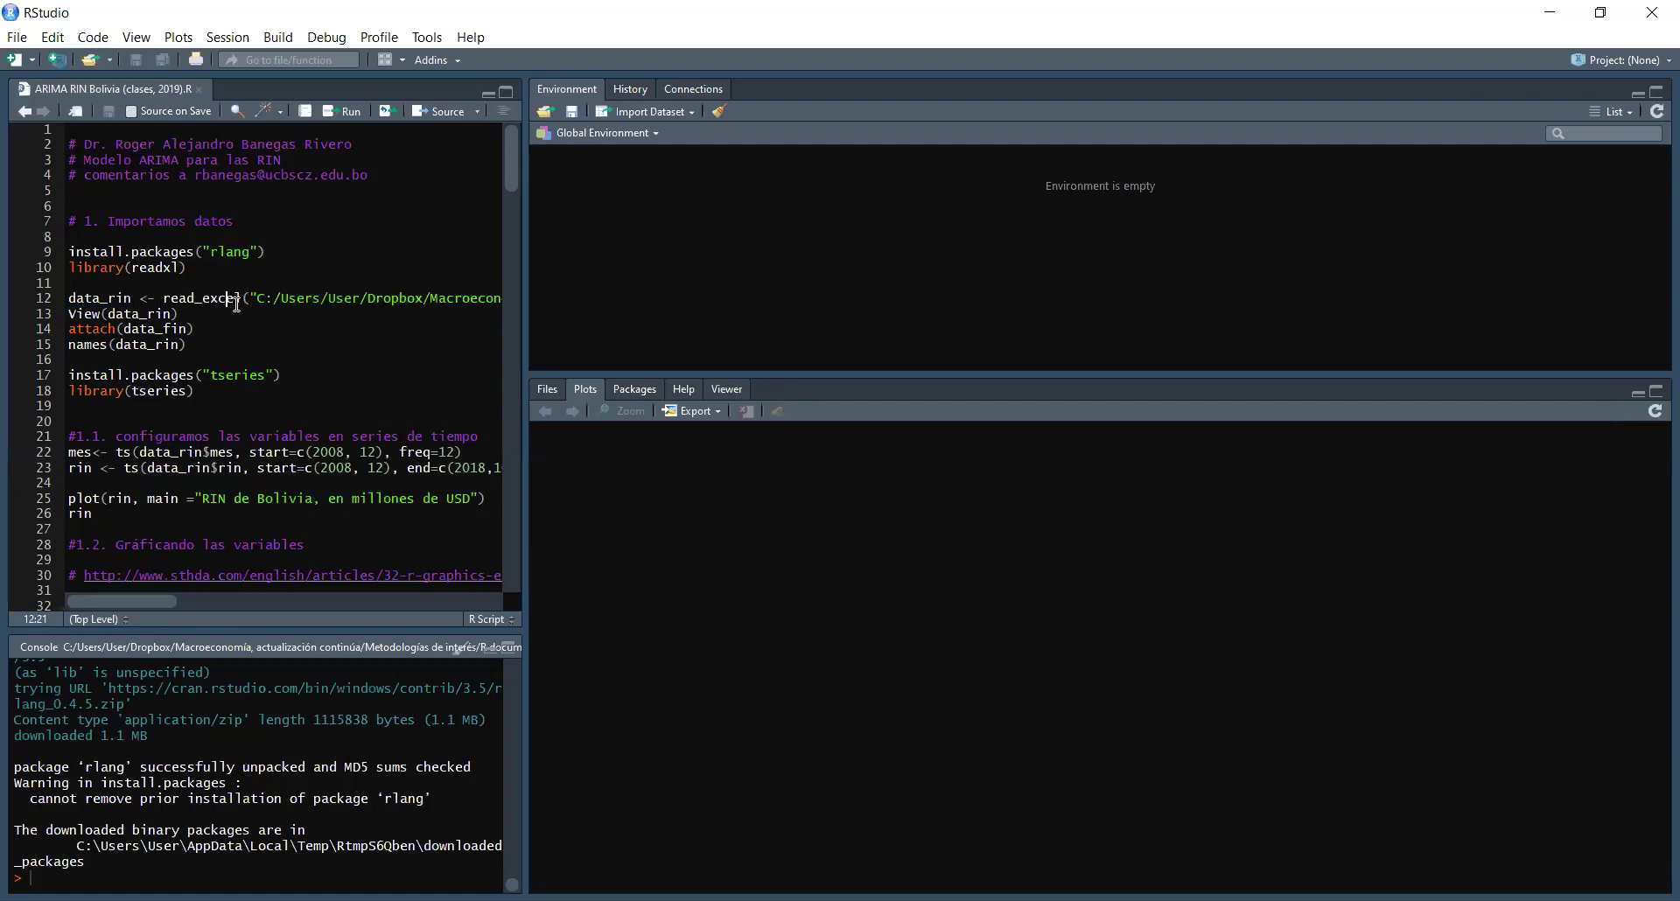
left_click_drag(241, 298, 165, 301)
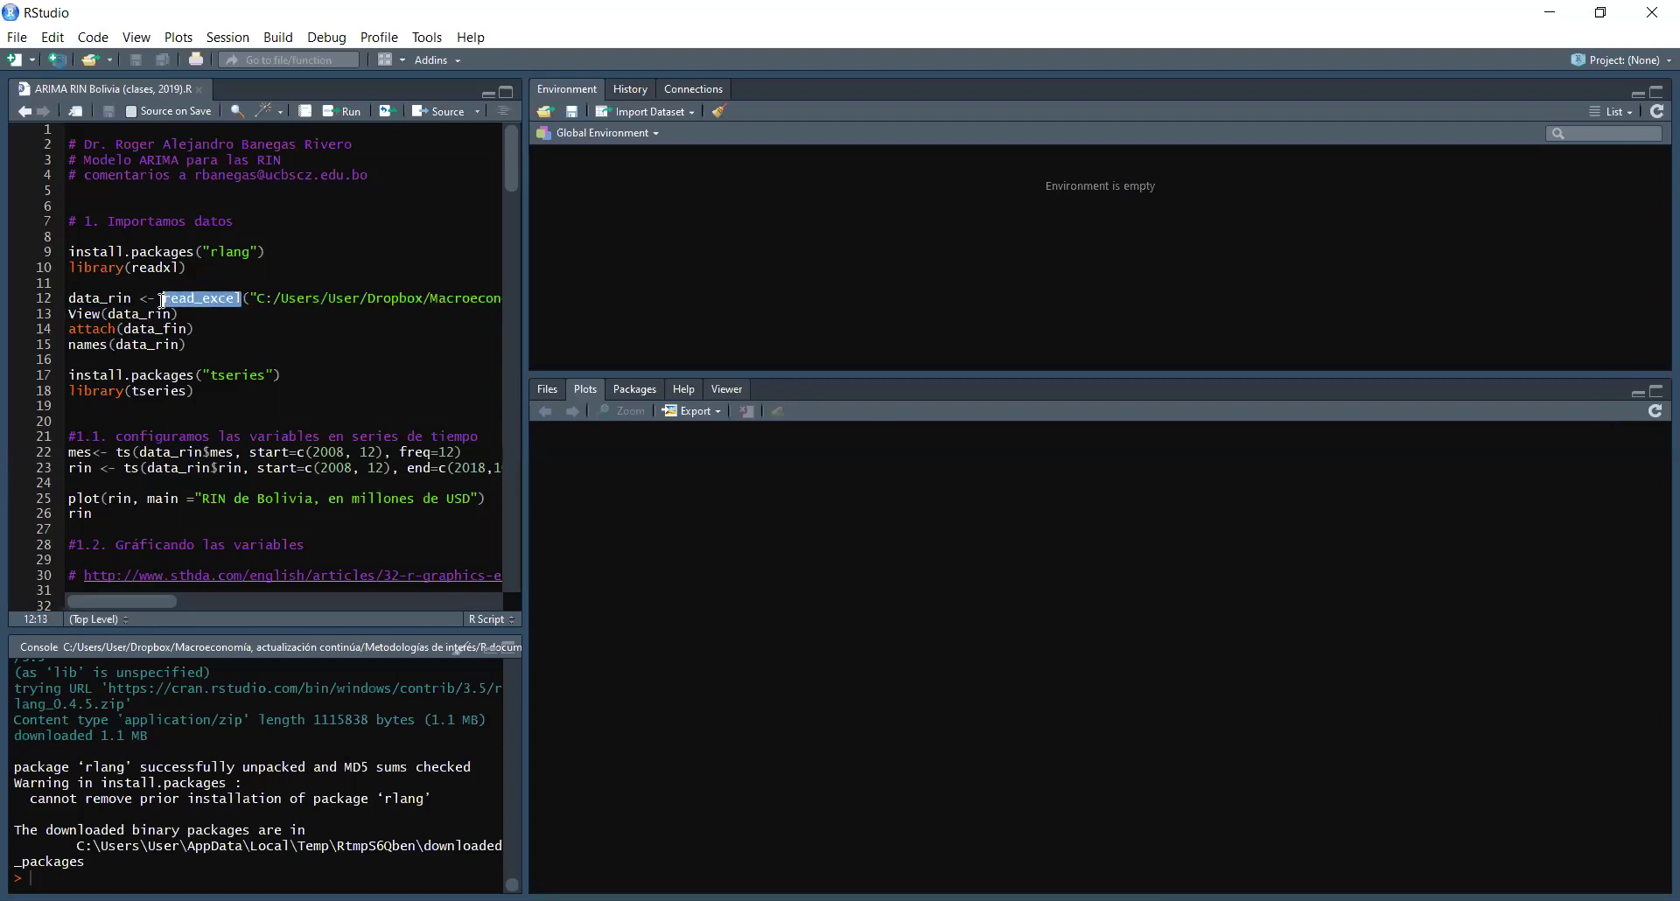
Step: Run the data_rin read_excel assignment in line 12 and the View(data_rin) line
left_click(229, 313)
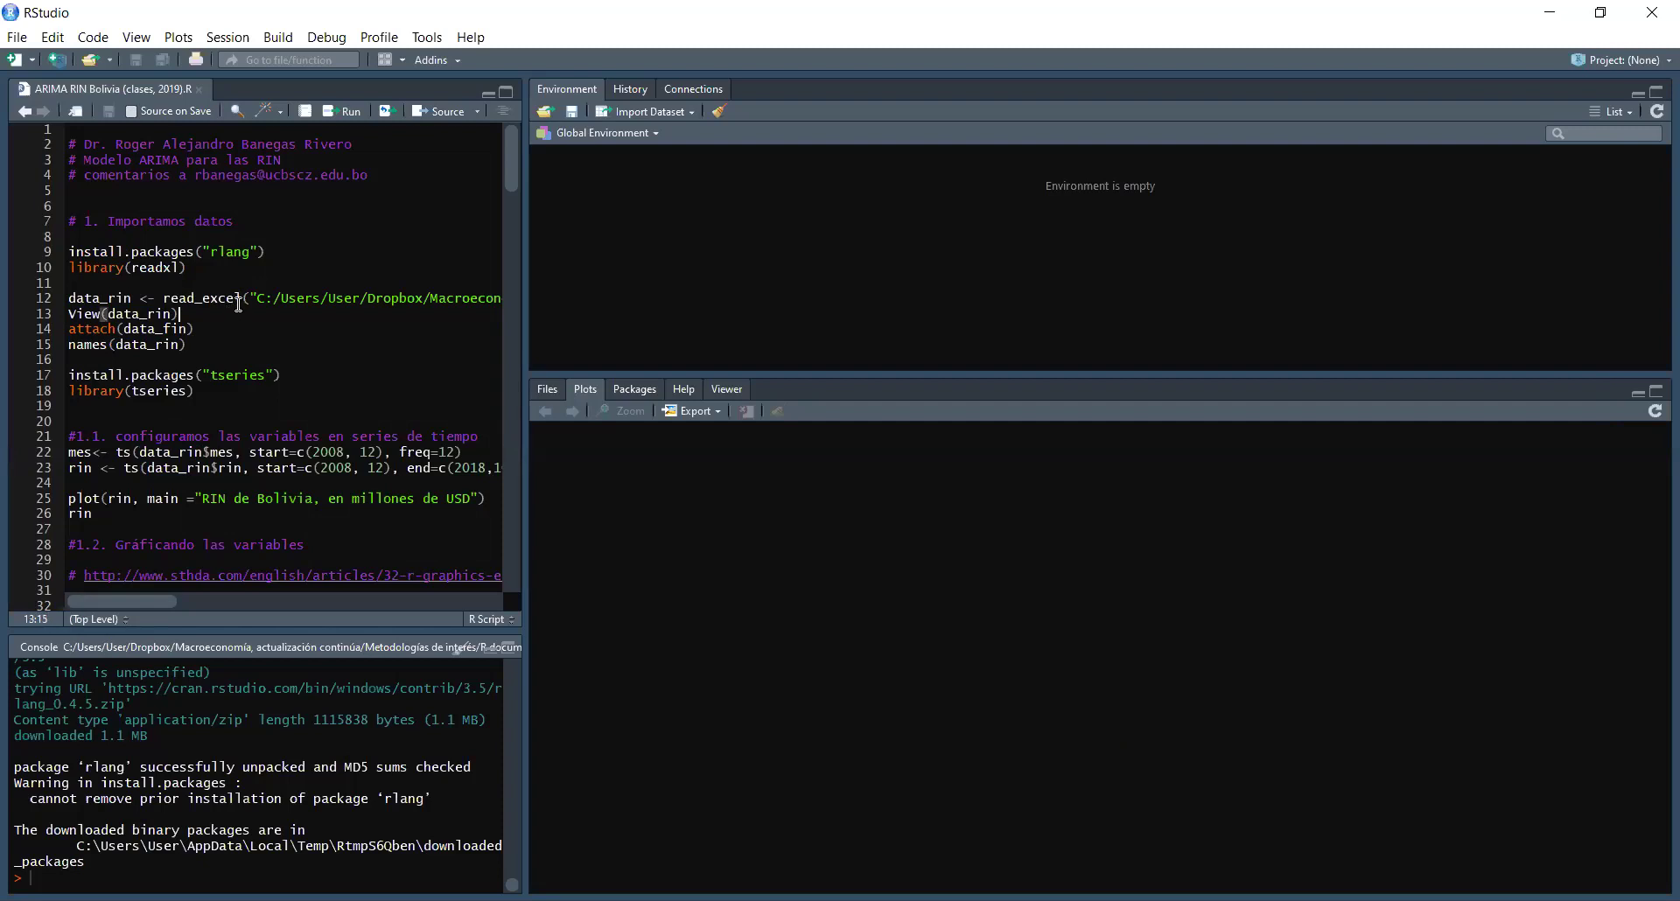
mouse_move(239, 303)
left_click(402, 301)
left_click(352, 120)
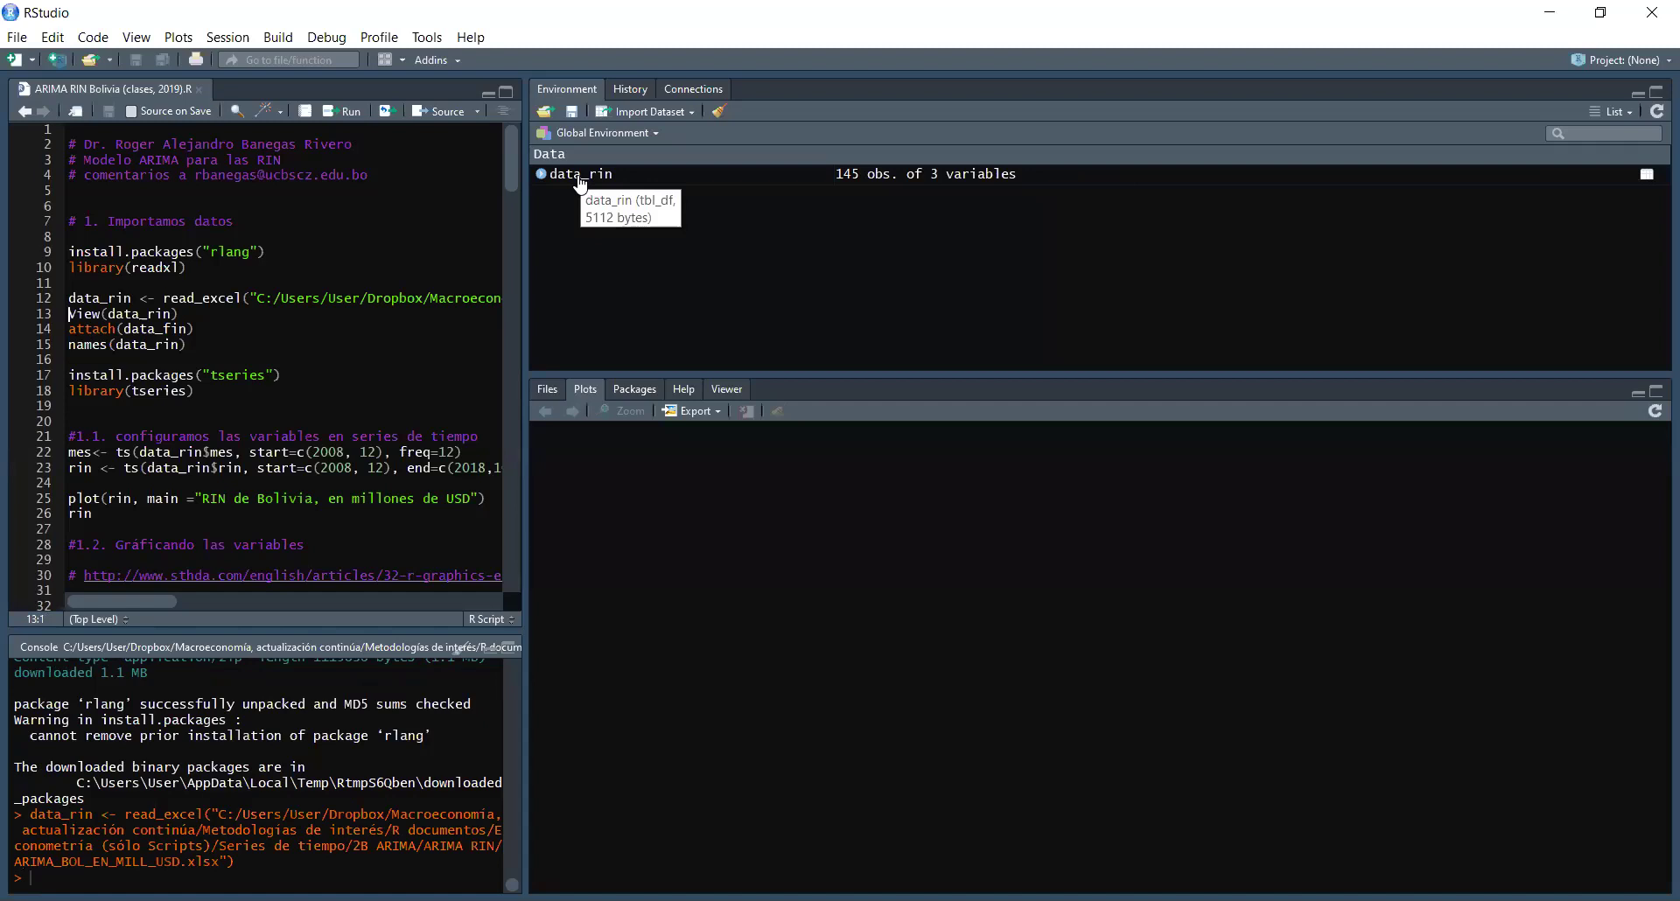
left_click(351, 114)
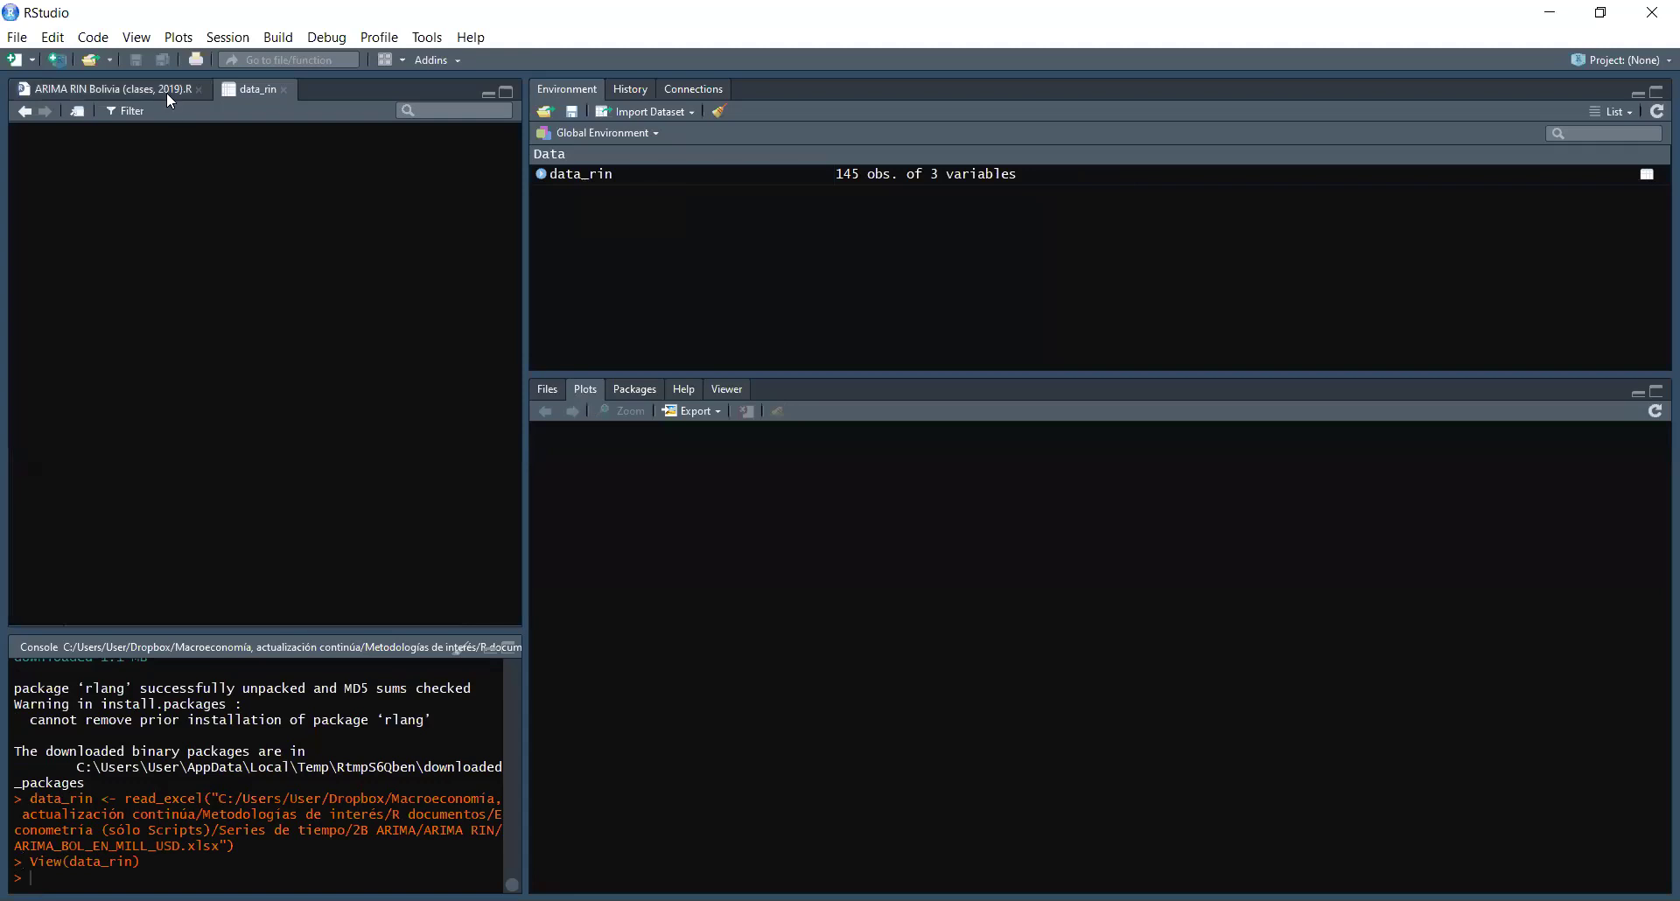
Step: Look through the data_rin table from its first rows to the last observed rin values, and close the data view
left_click(169, 91)
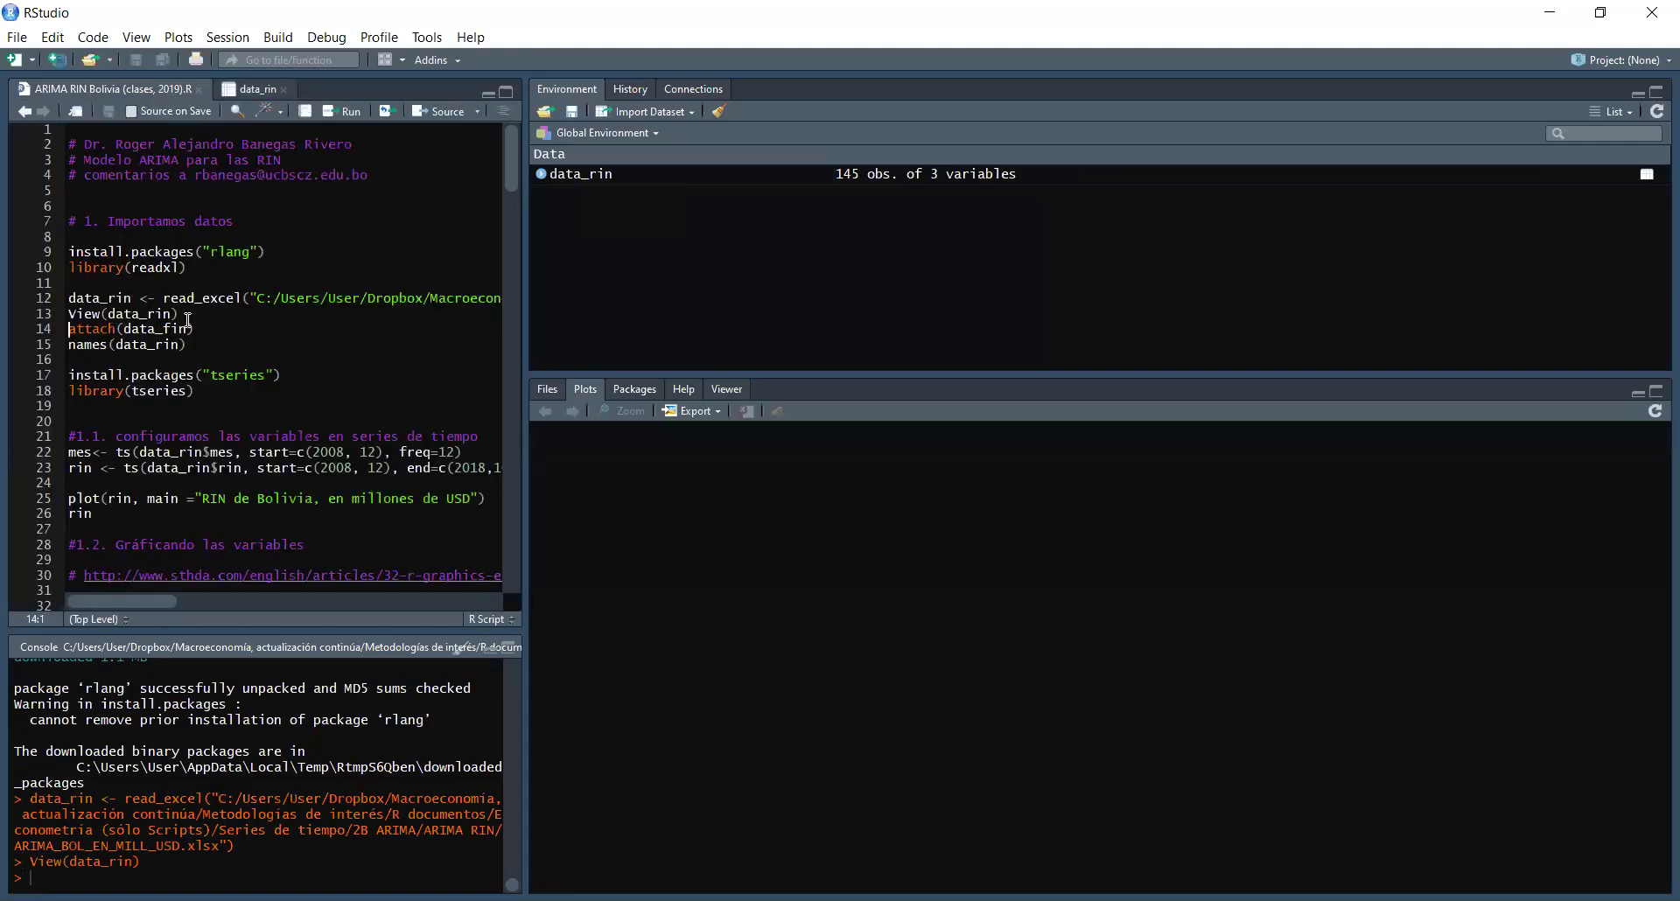
left_click(254, 90)
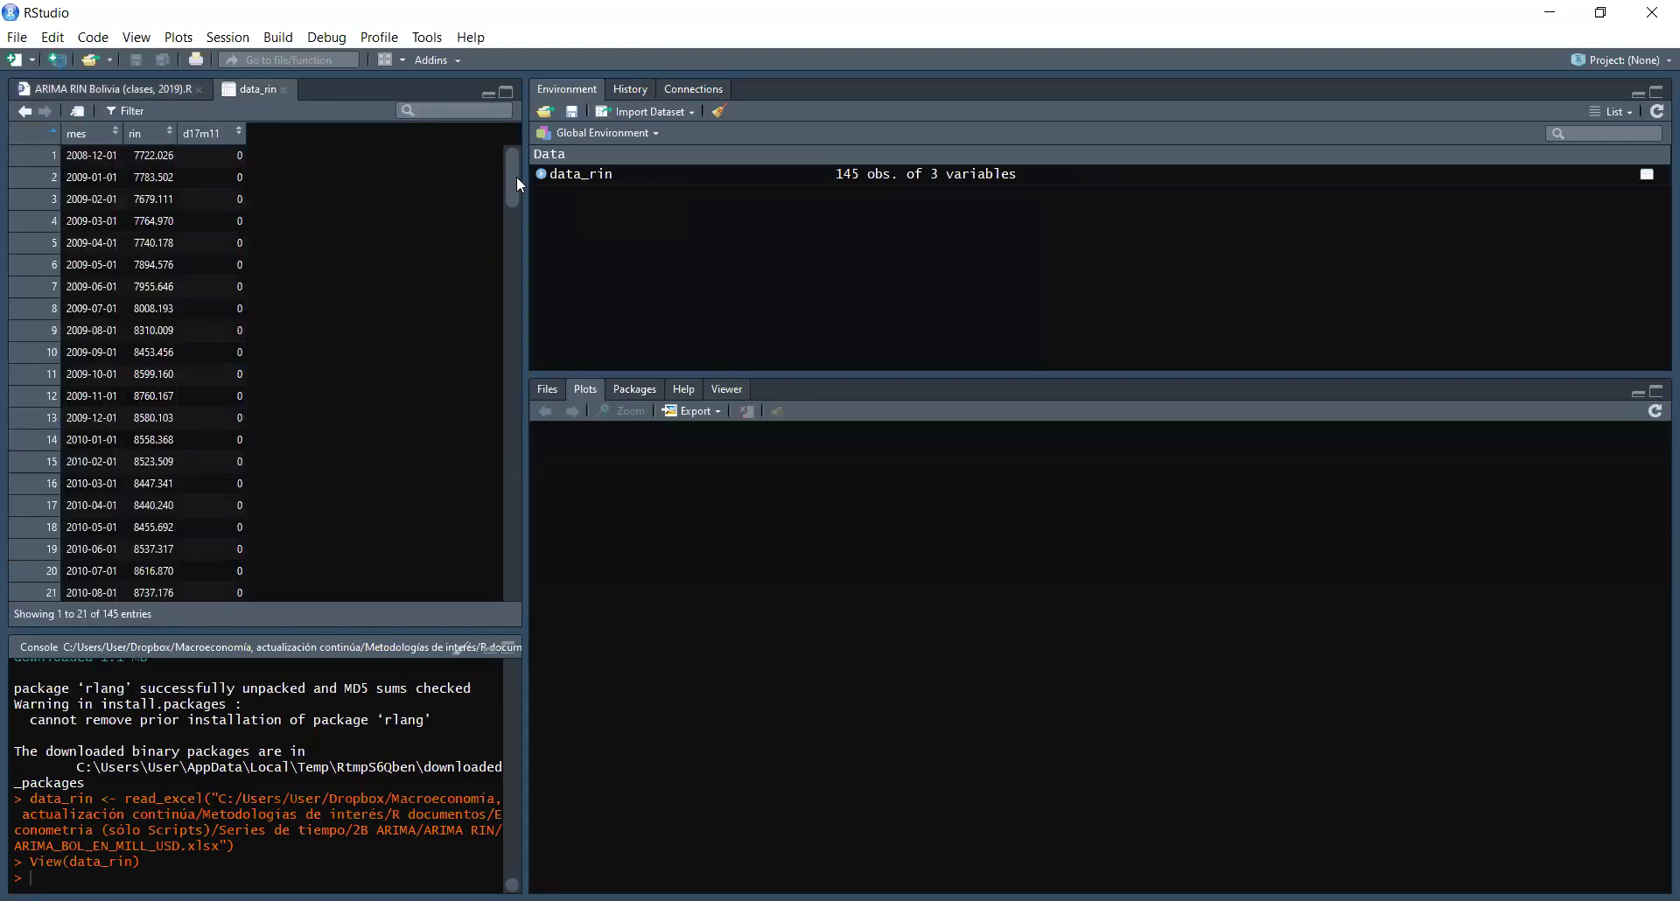
left_click_drag(511, 165, 511, 494)
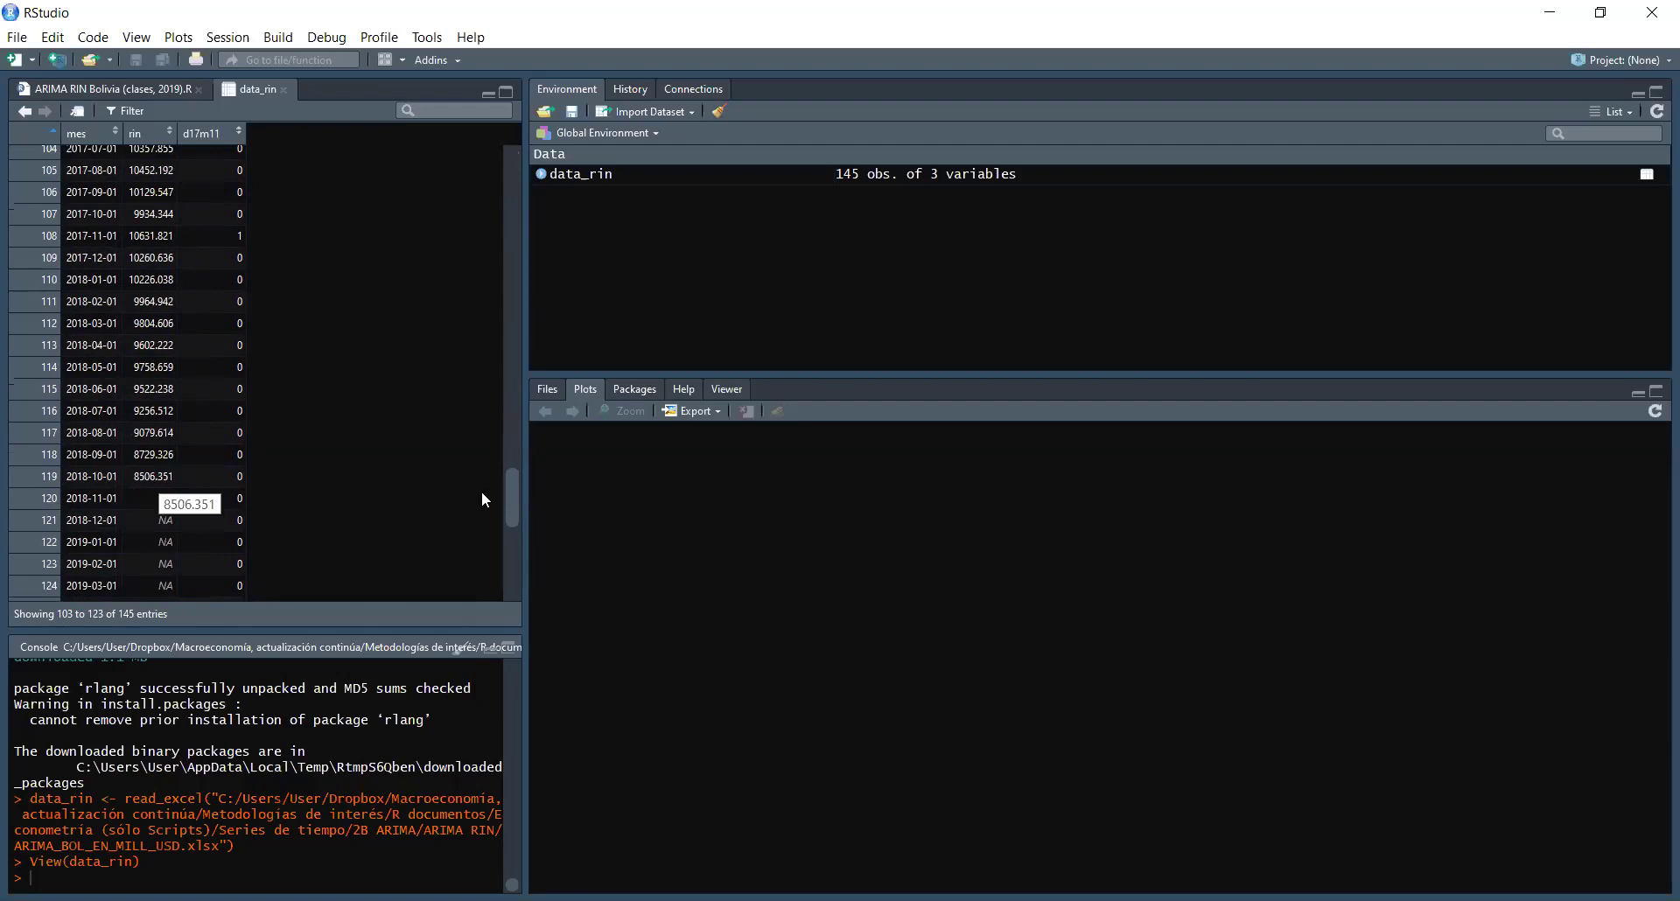
left_click_drag(514, 493, 481, 152)
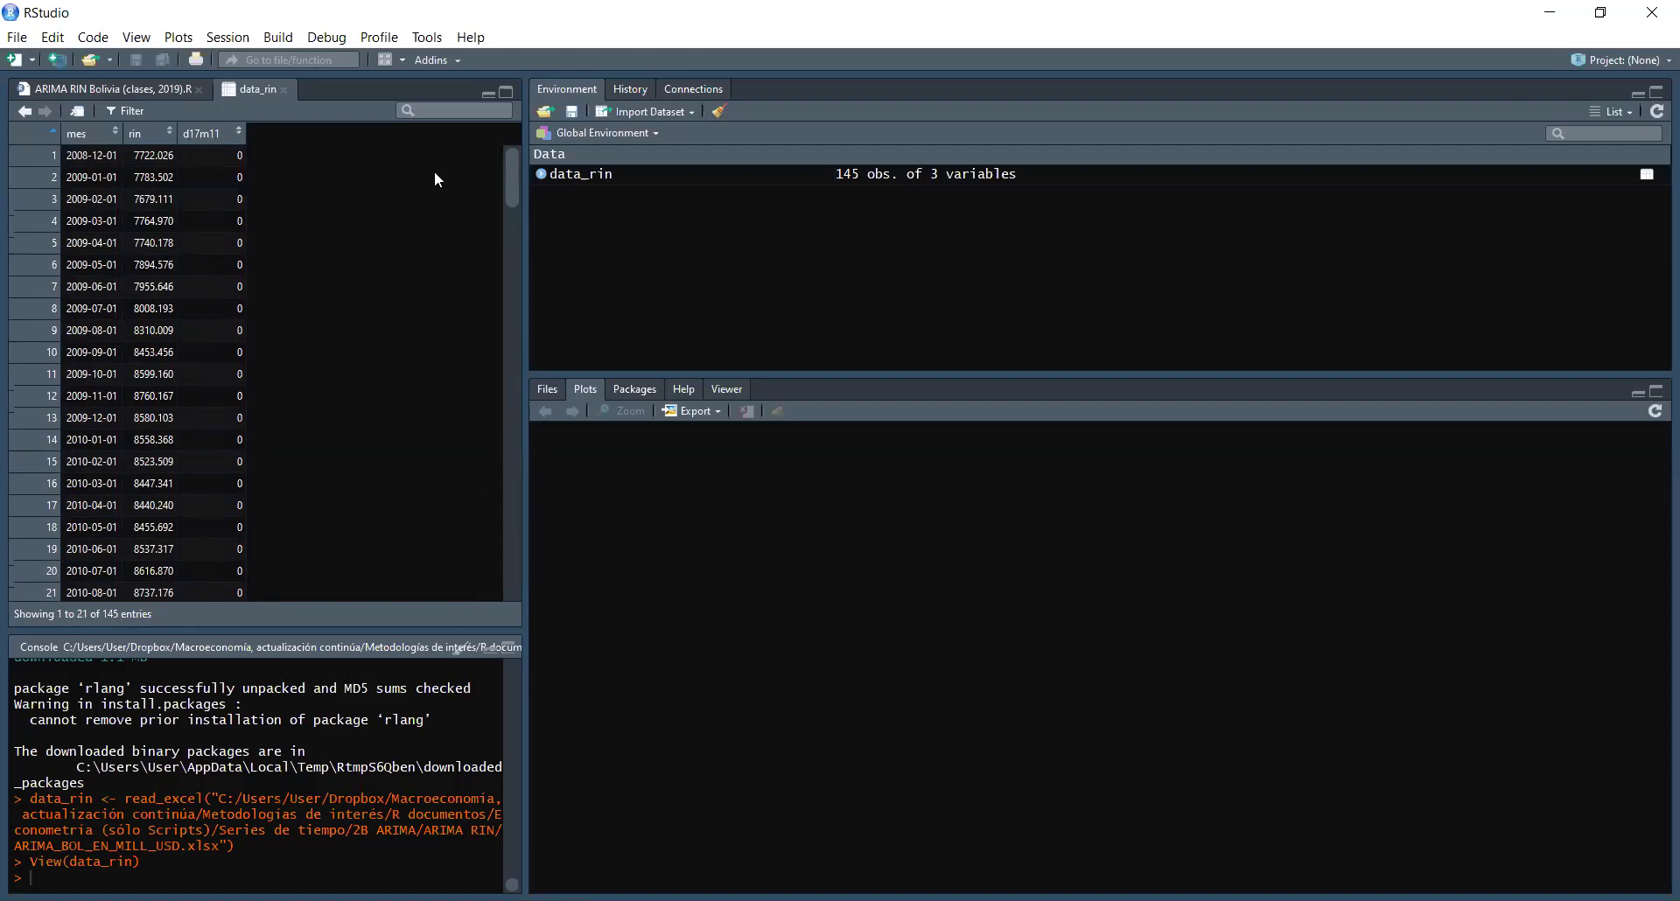
left_click_drag(517, 186, 528, 109)
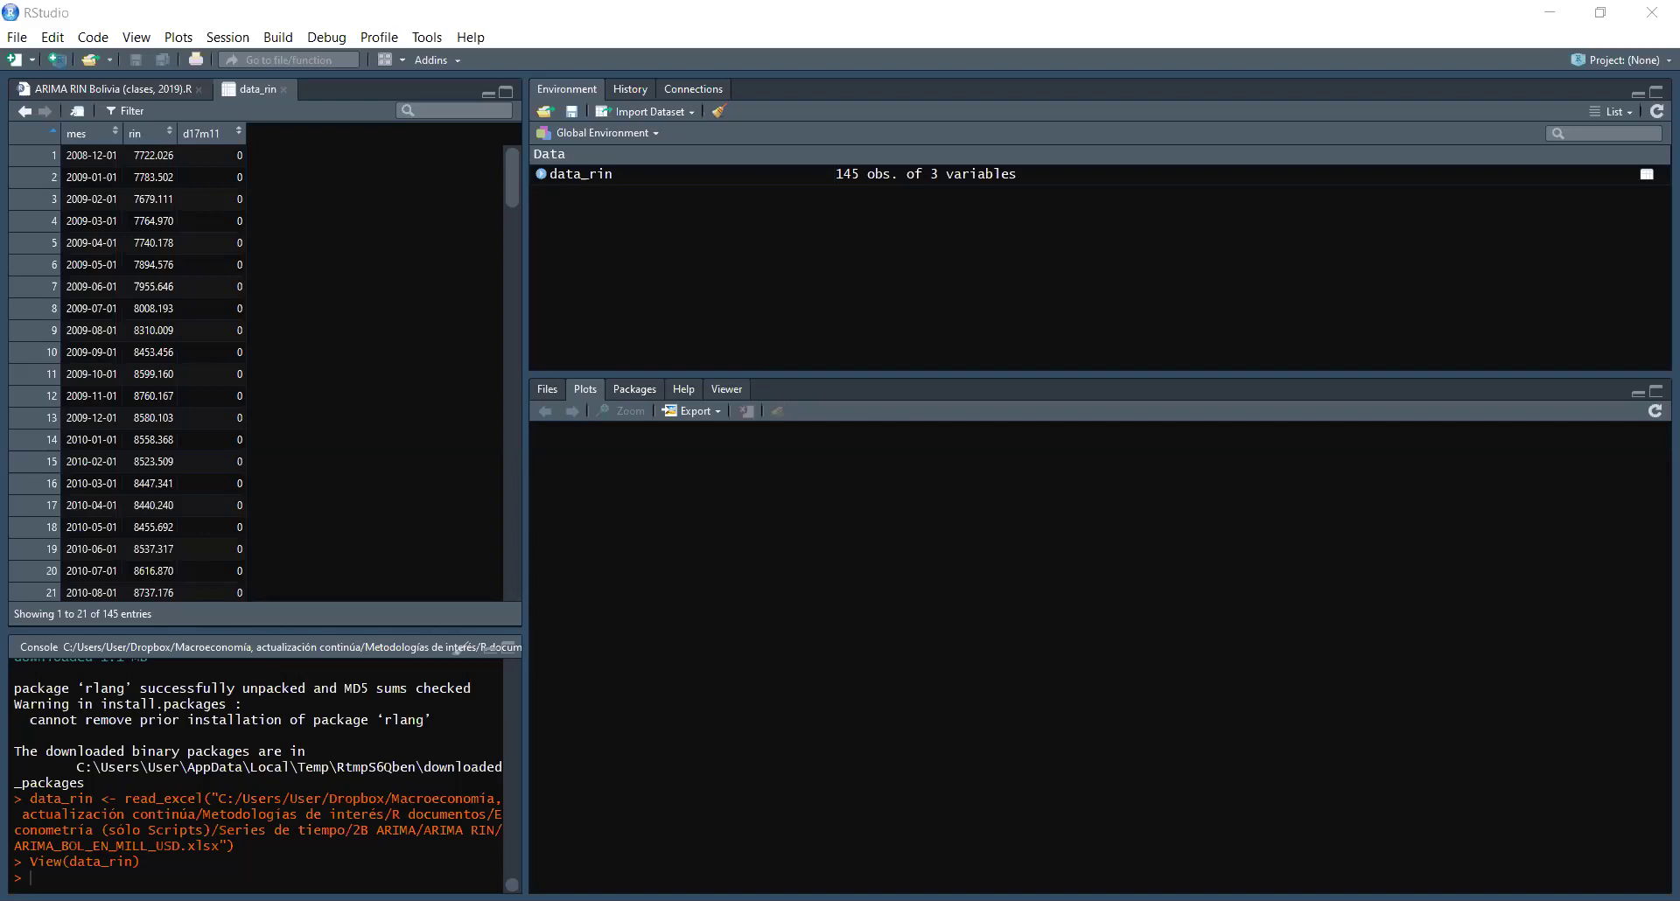
left_click(203, 216)
left_click(282, 90)
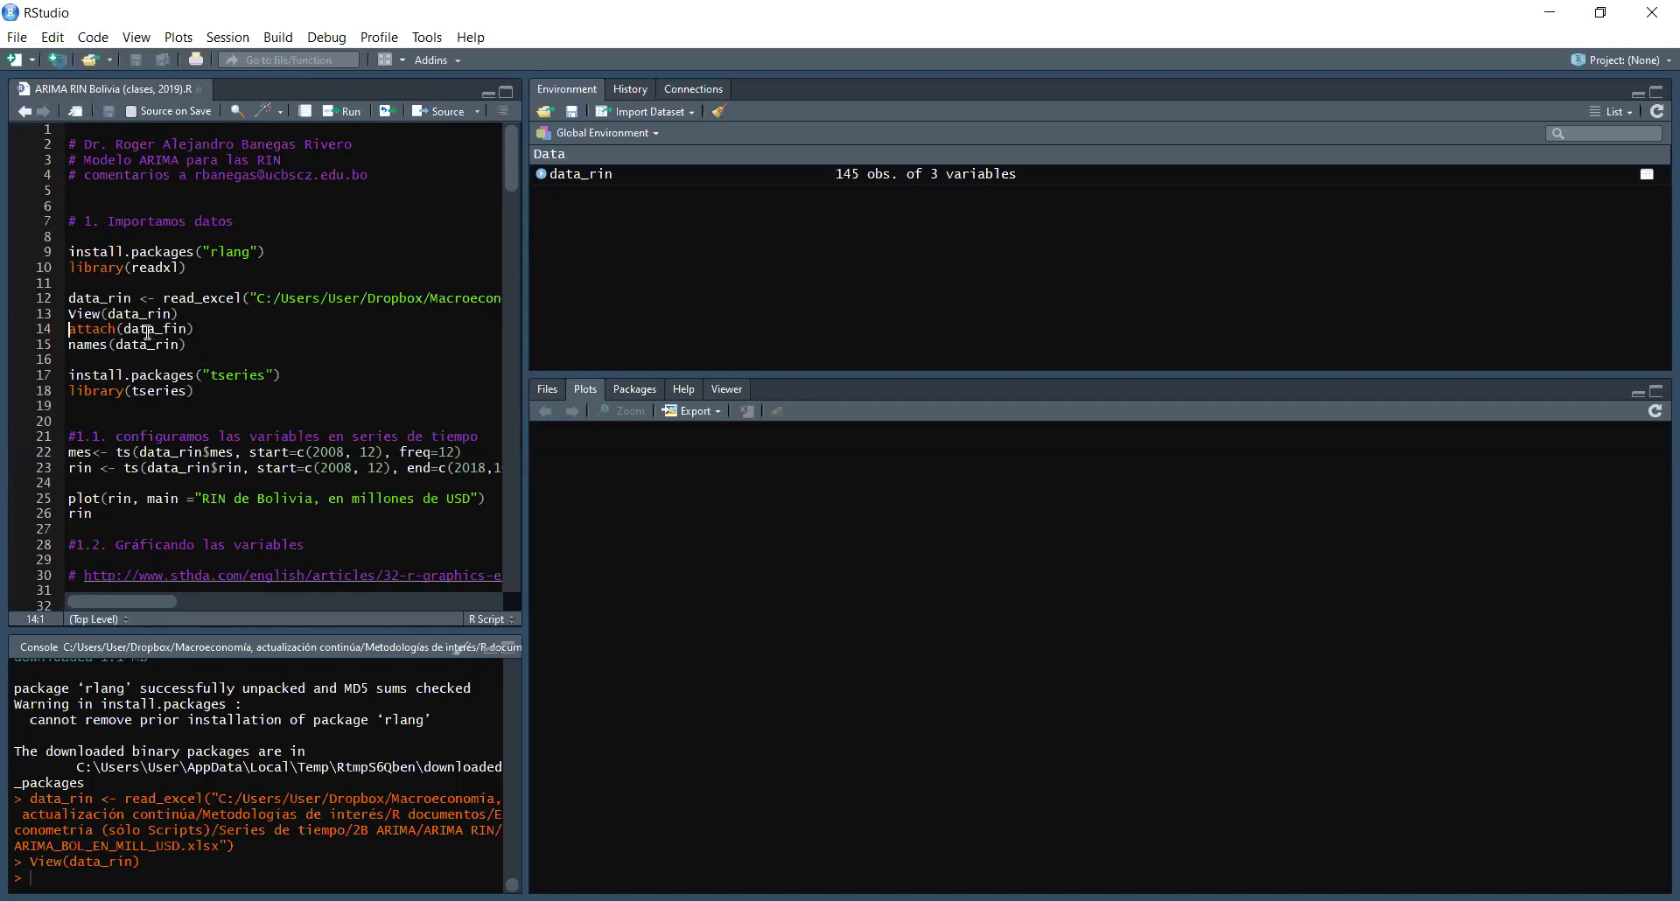
Step: Run the names(data_rin) line to list the dataset's variable names
left_click(198, 345)
left_click(108, 345)
left_click_drag(109, 345, 59, 340)
left_click(191, 345)
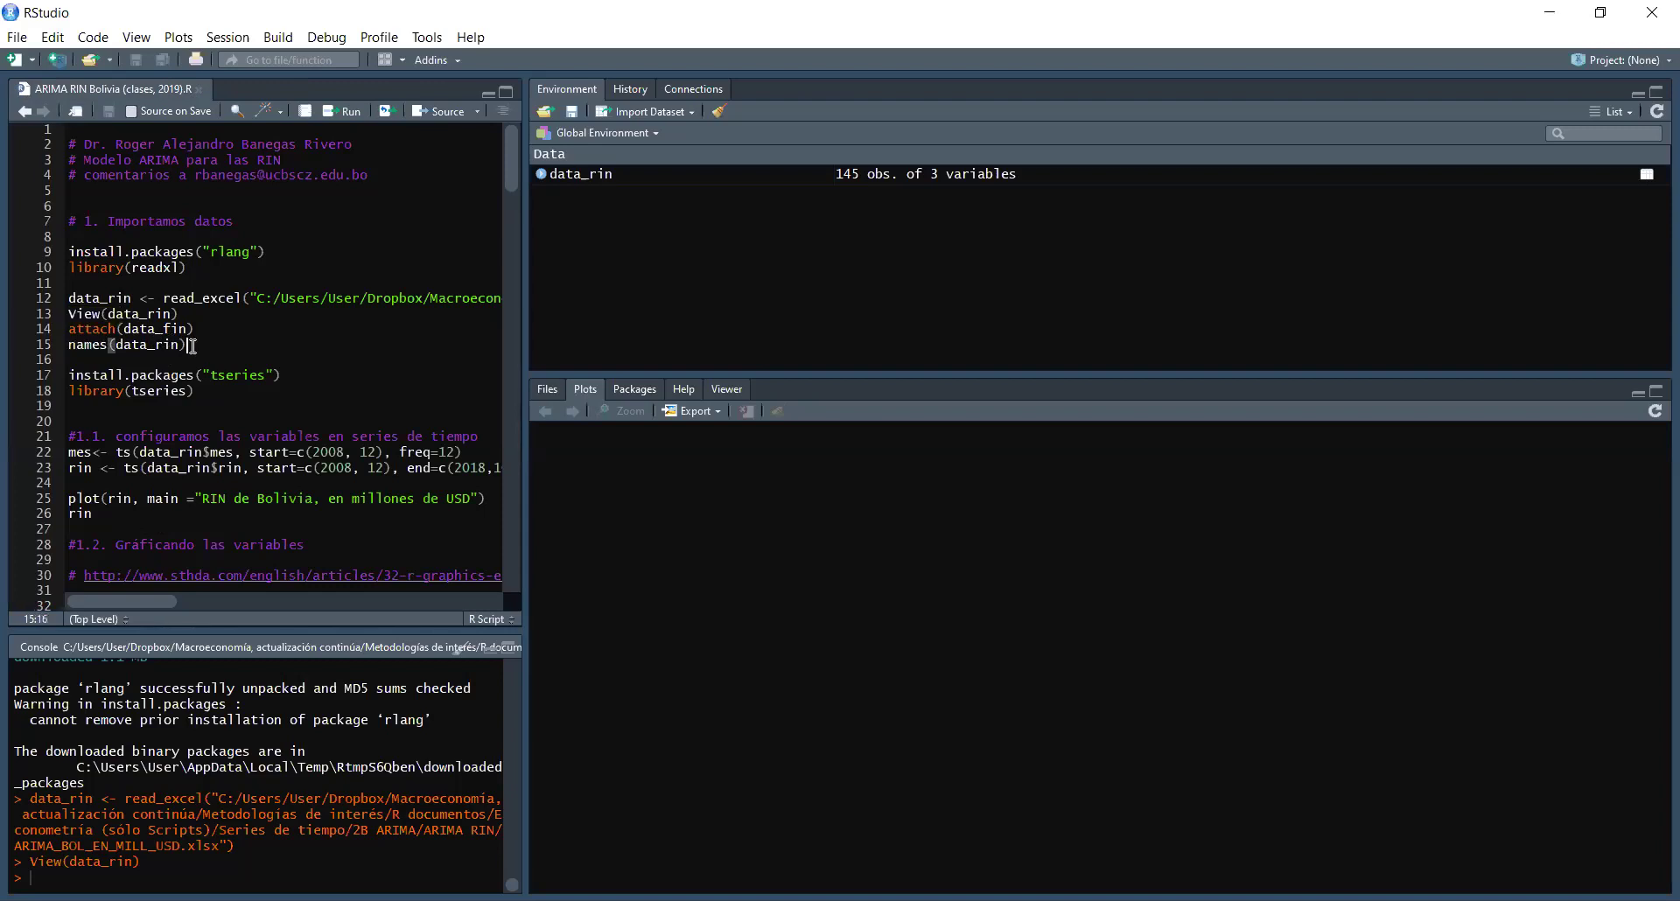
left_click(352, 112)
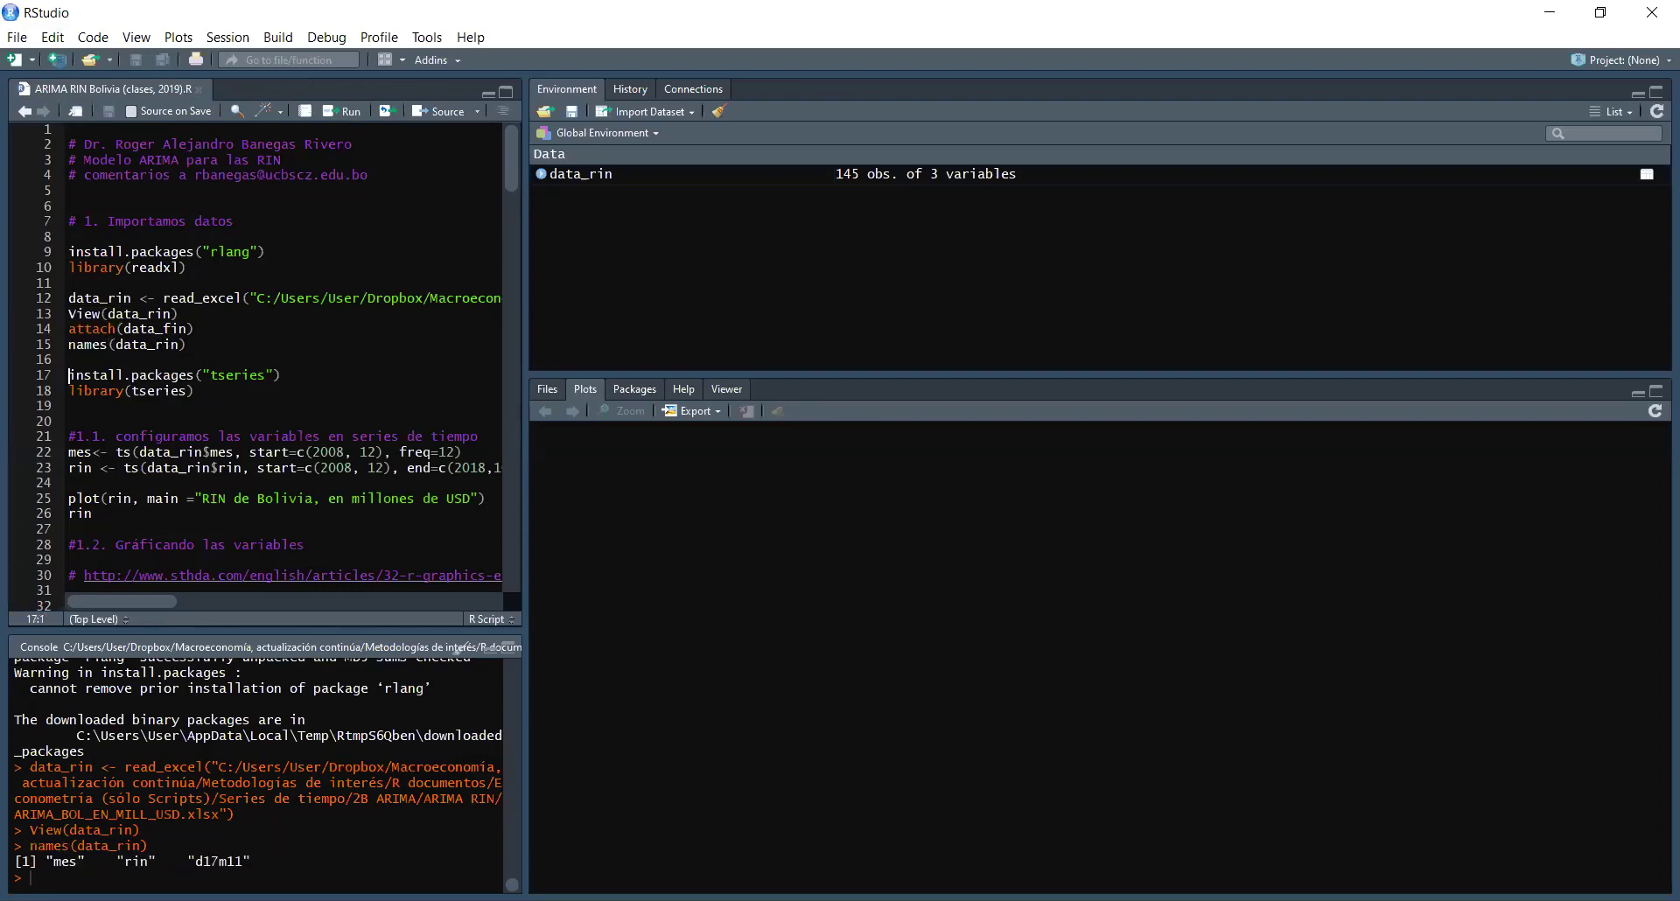
Step: Review the variable names returned in the console and the tseries package lines 17 and 18 of the script
left_click_drag(76, 864, 58, 863)
left_click_drag(123, 862, 152, 862)
left_click_drag(198, 865, 243, 865)
left_click(359, 433)
left_click_drag(512, 179, 507, 197)
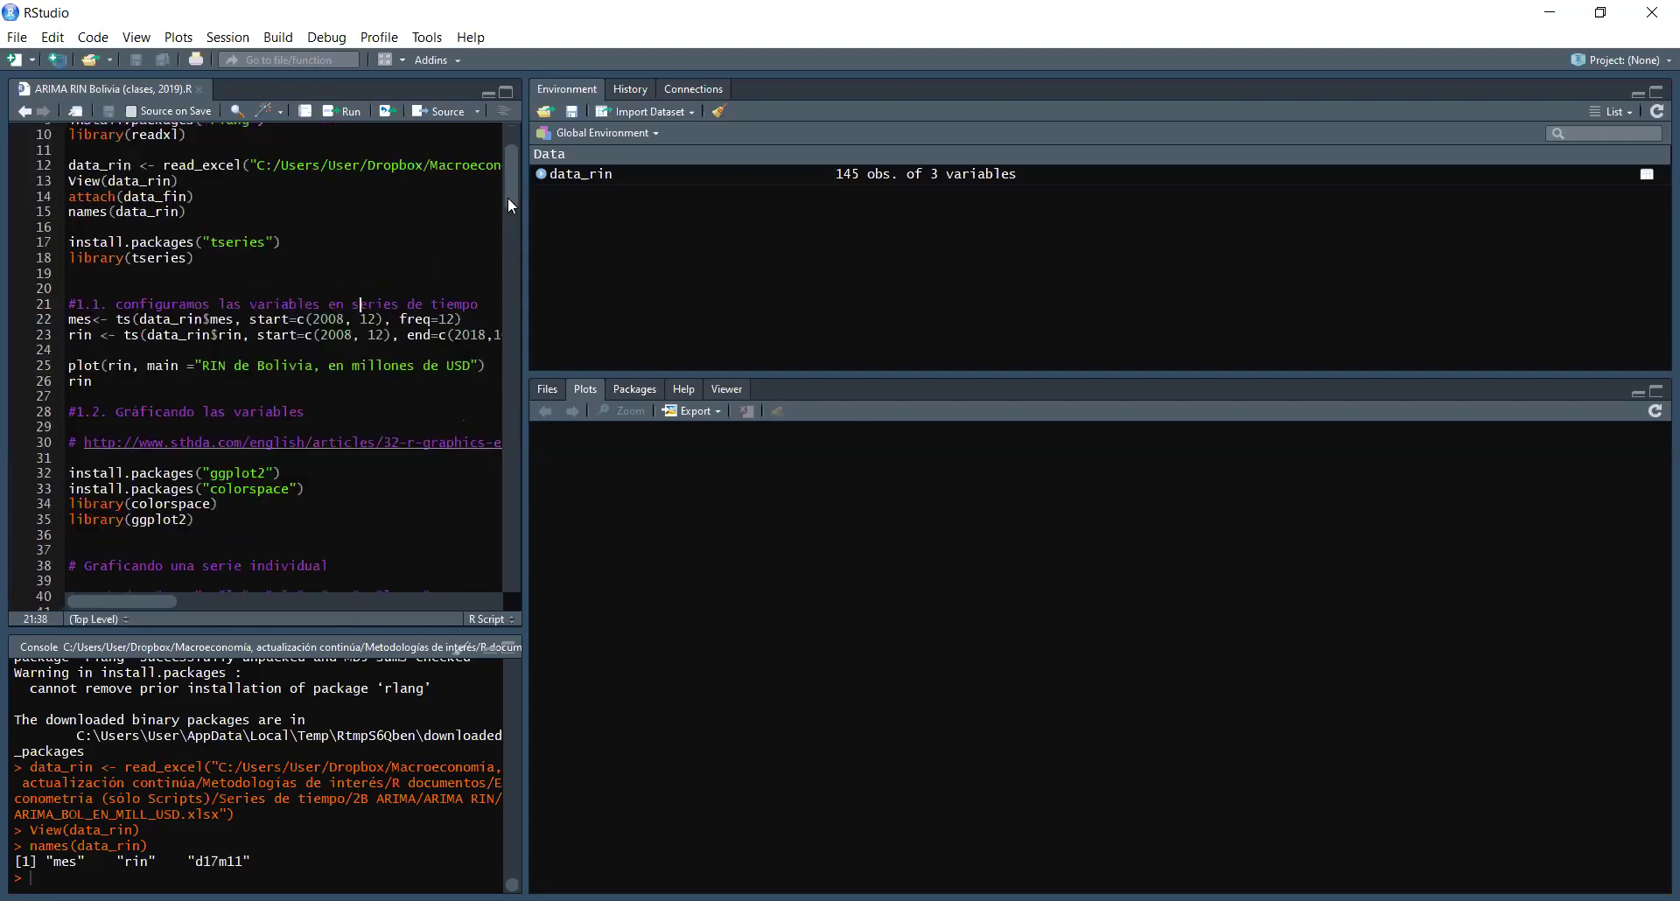
left_click_drag(189, 252, 133, 253)
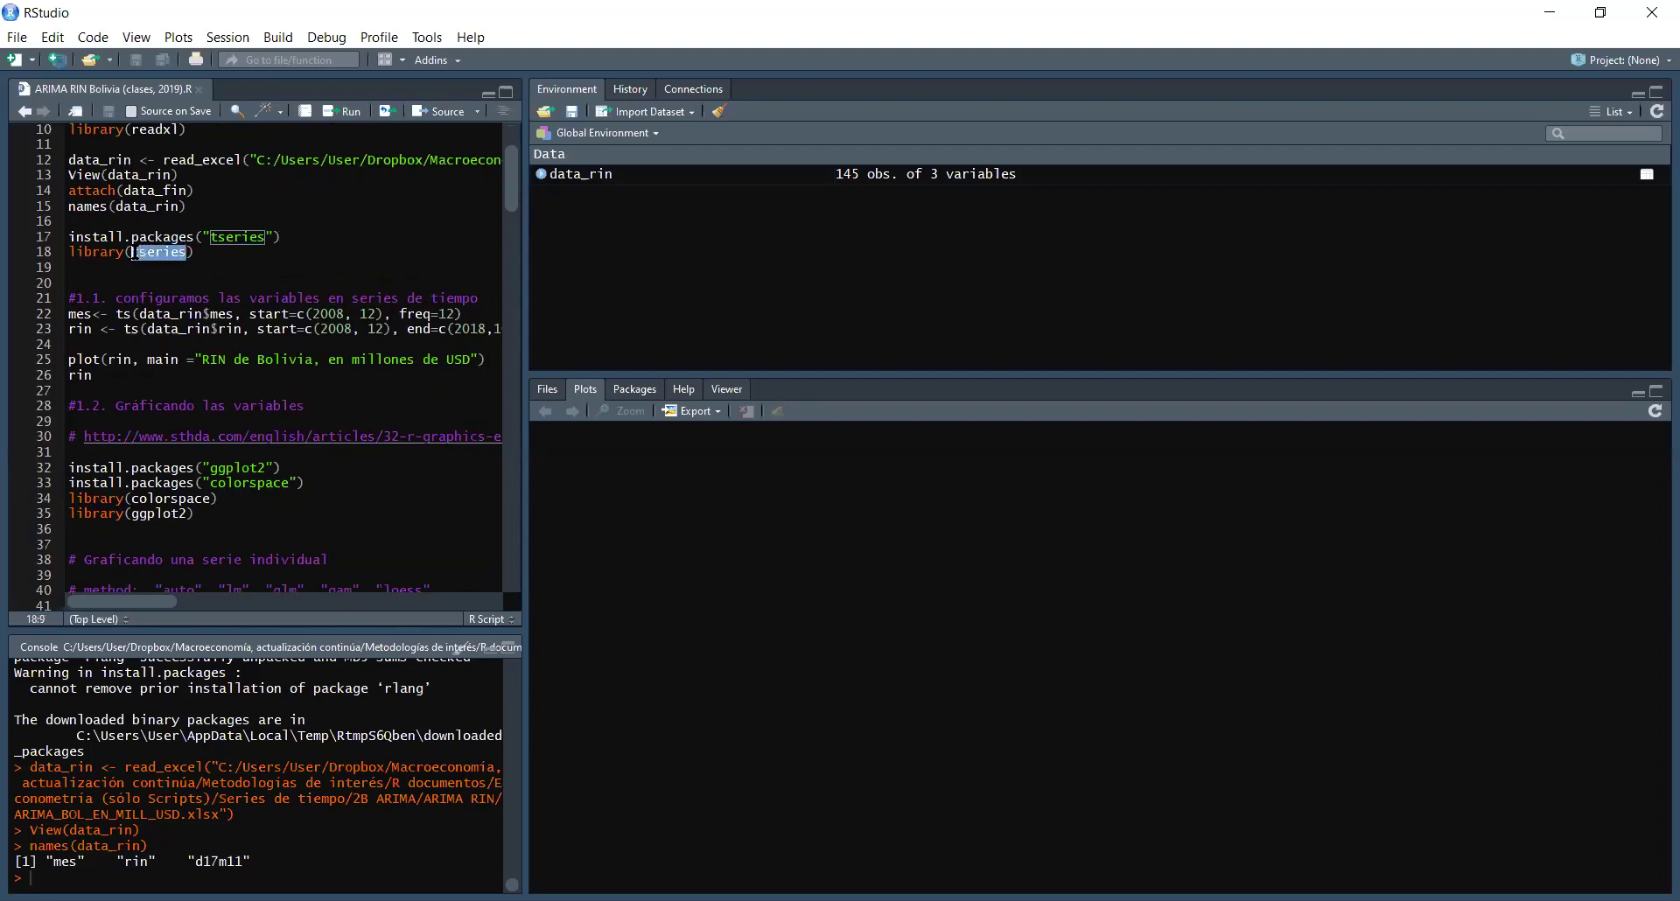
left_click(203, 254)
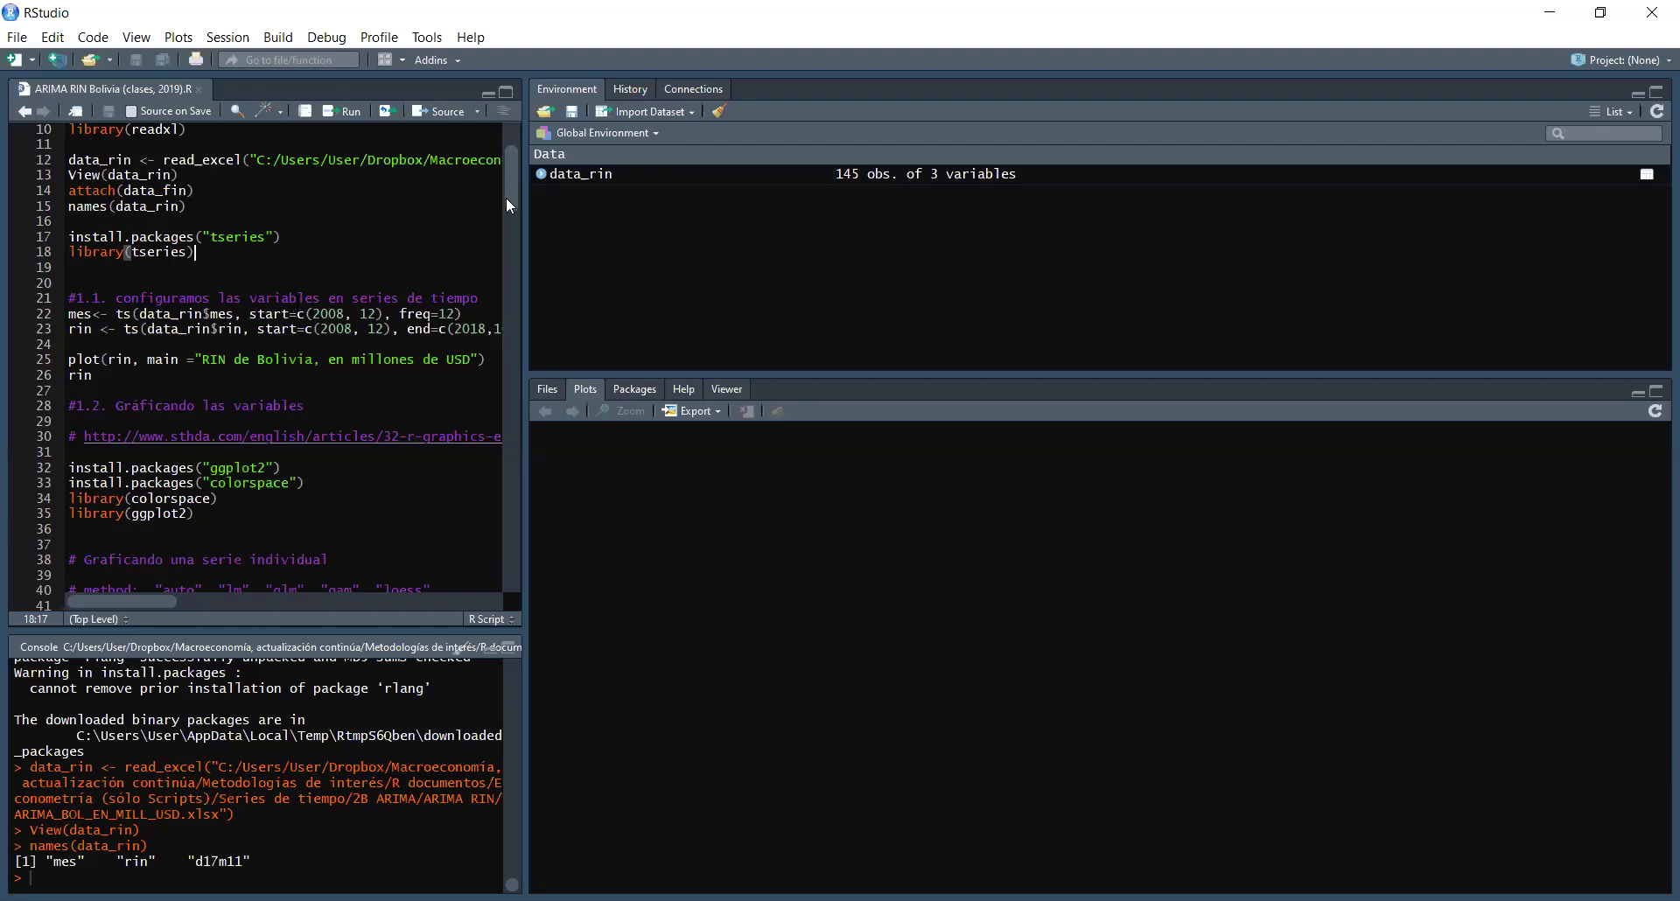
left_click_drag(511, 194, 505, 206)
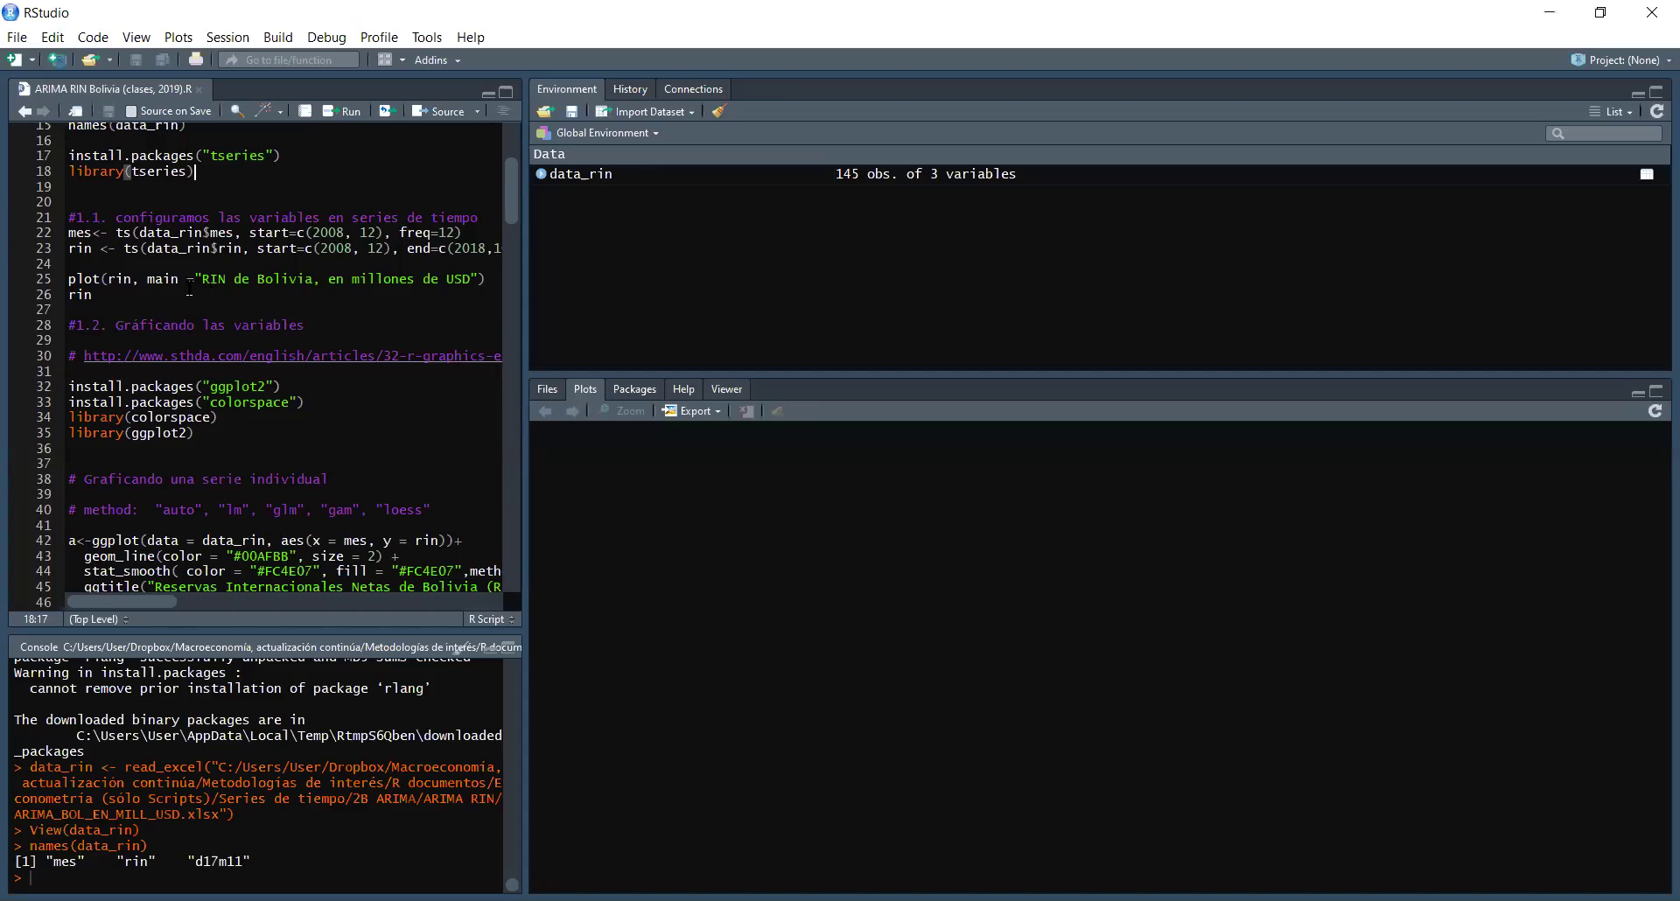
Step: Examine the mes time-series definition in line 22, highlighting its name, data source, start date and frequency arguments
left_click_drag(92, 233, 64, 233)
left_click(136, 234)
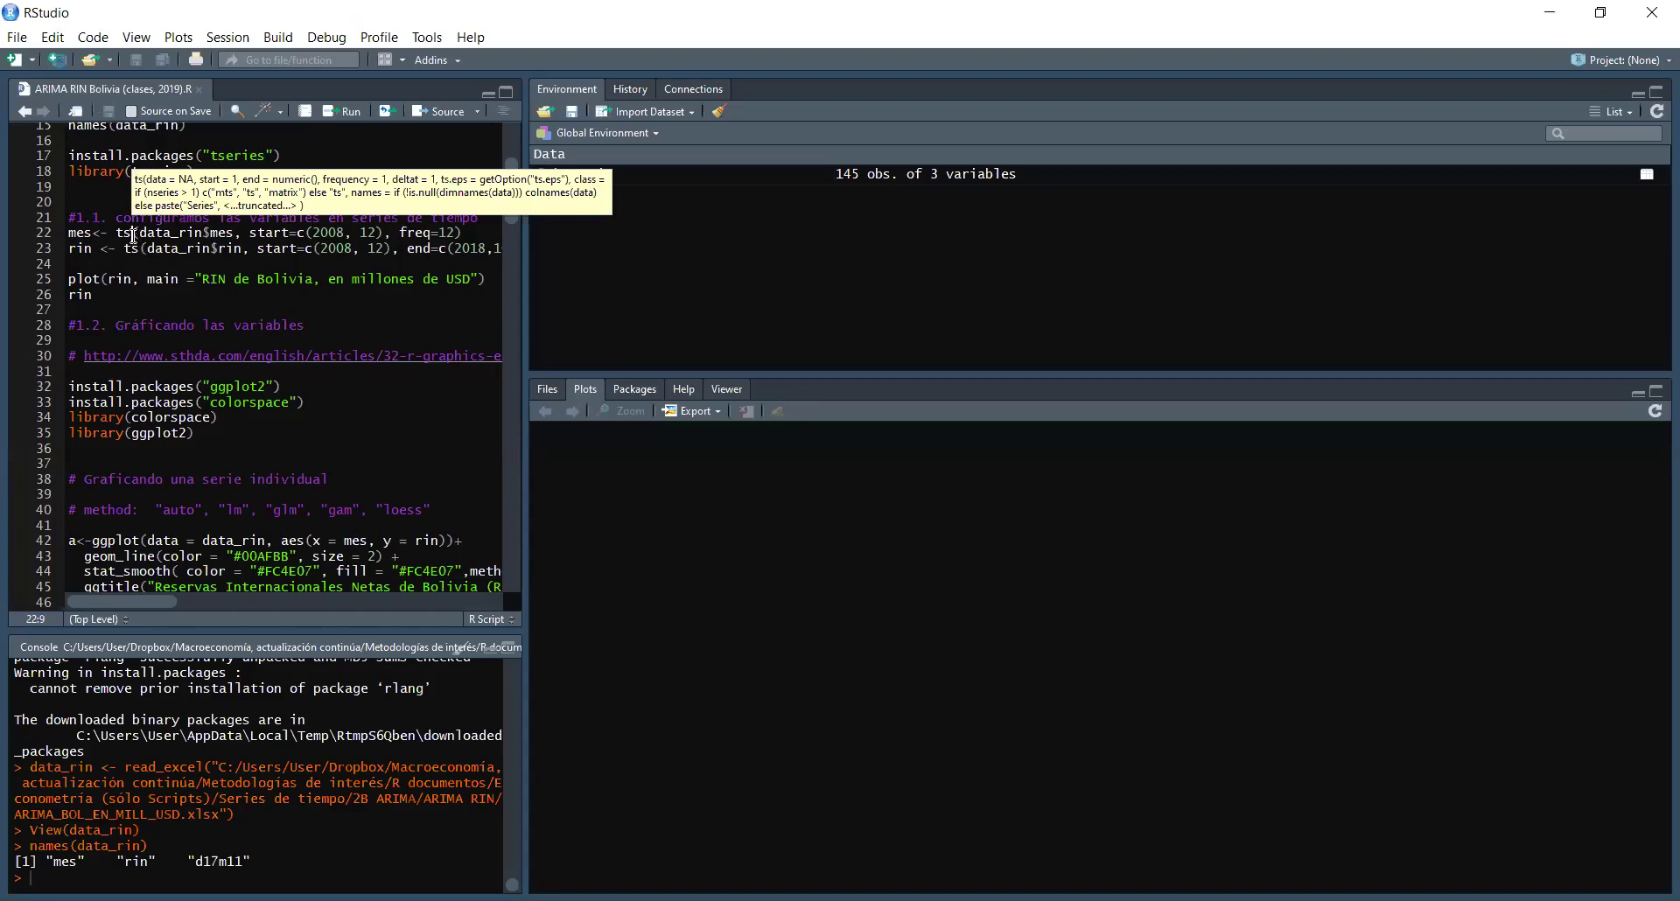
left_click(140, 235)
left_click_drag(143, 234, 202, 234)
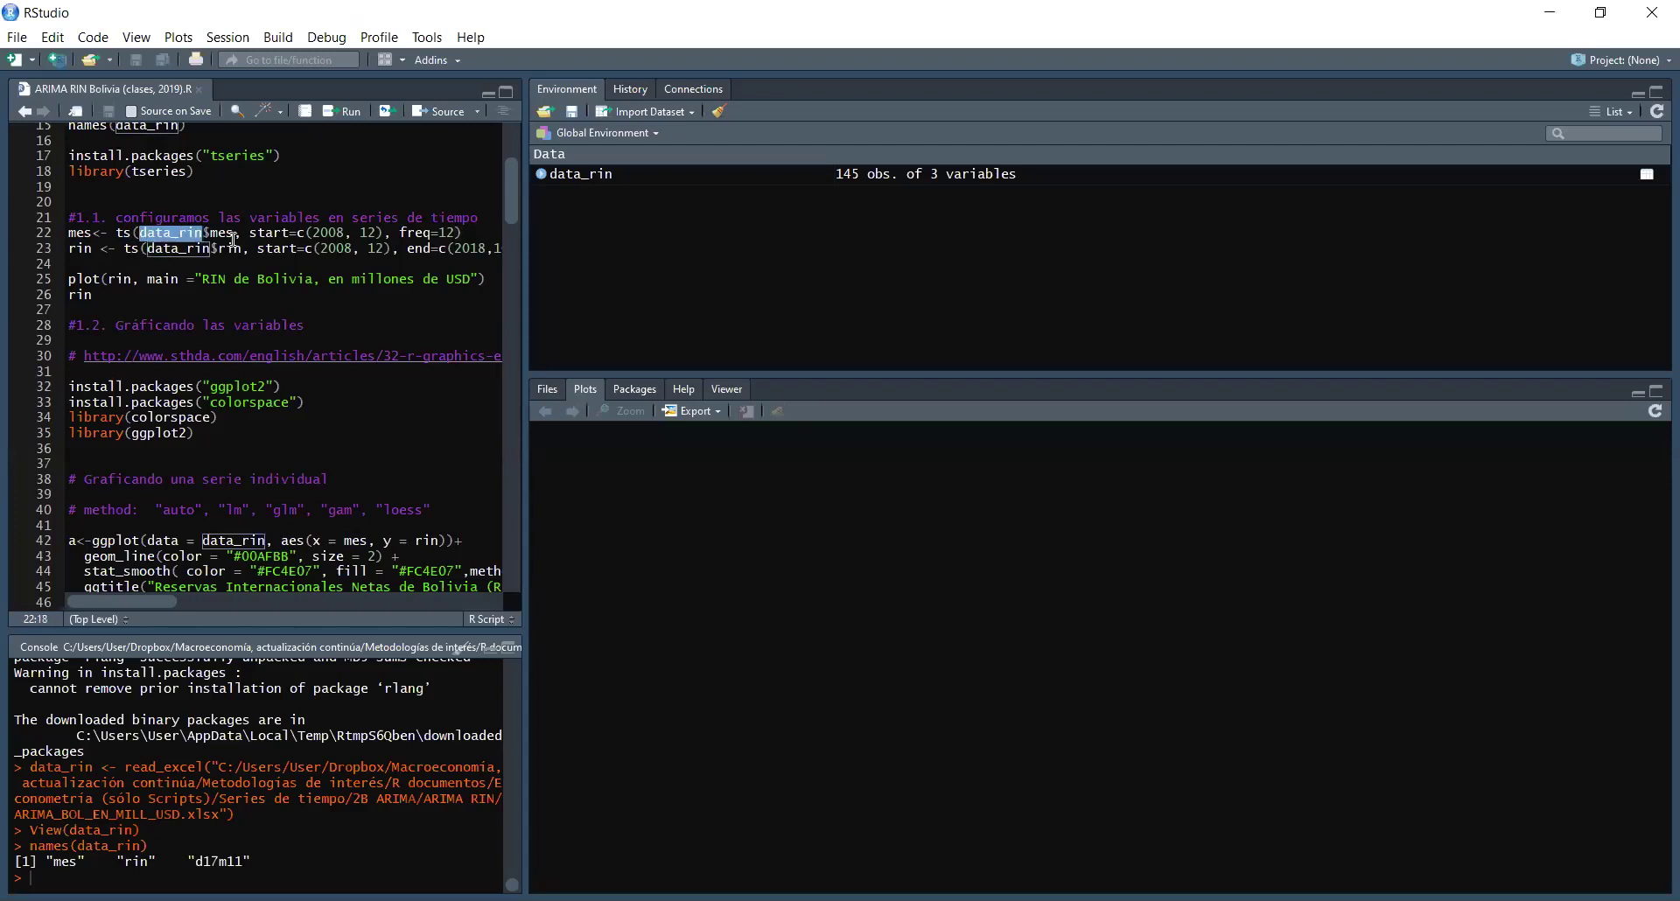
left_click(235, 233)
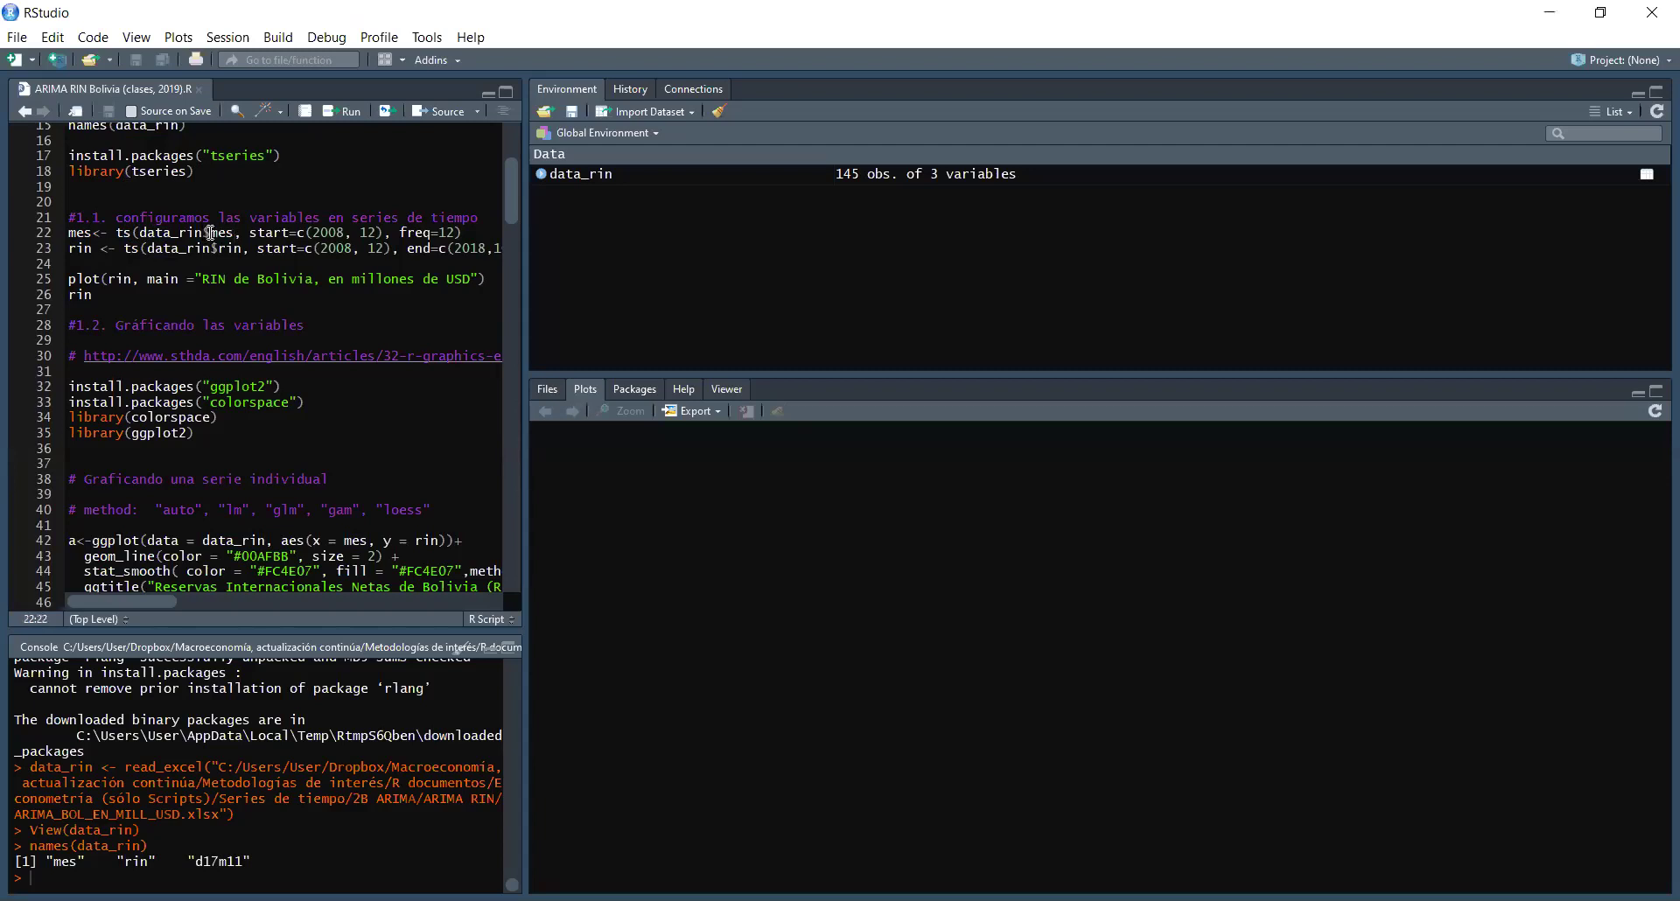
left_click(207, 233)
left_click_drag(234, 233, 212, 232)
left_click(249, 235)
left_click_drag(249, 235, 347, 235)
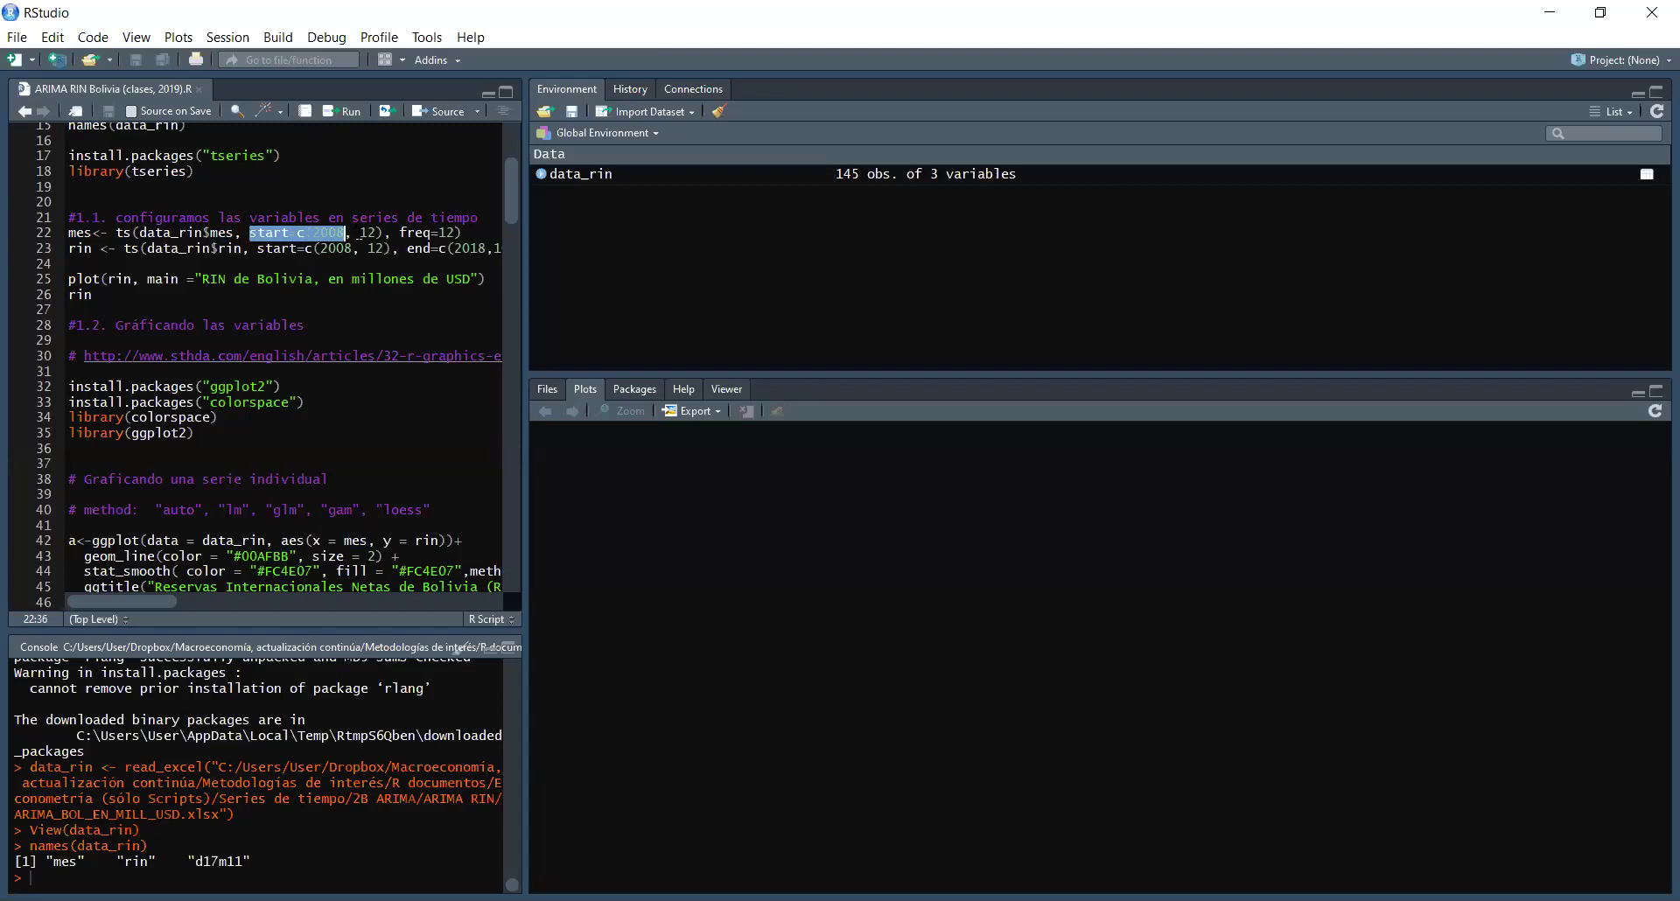
double_click(367, 234)
left_click(408, 248)
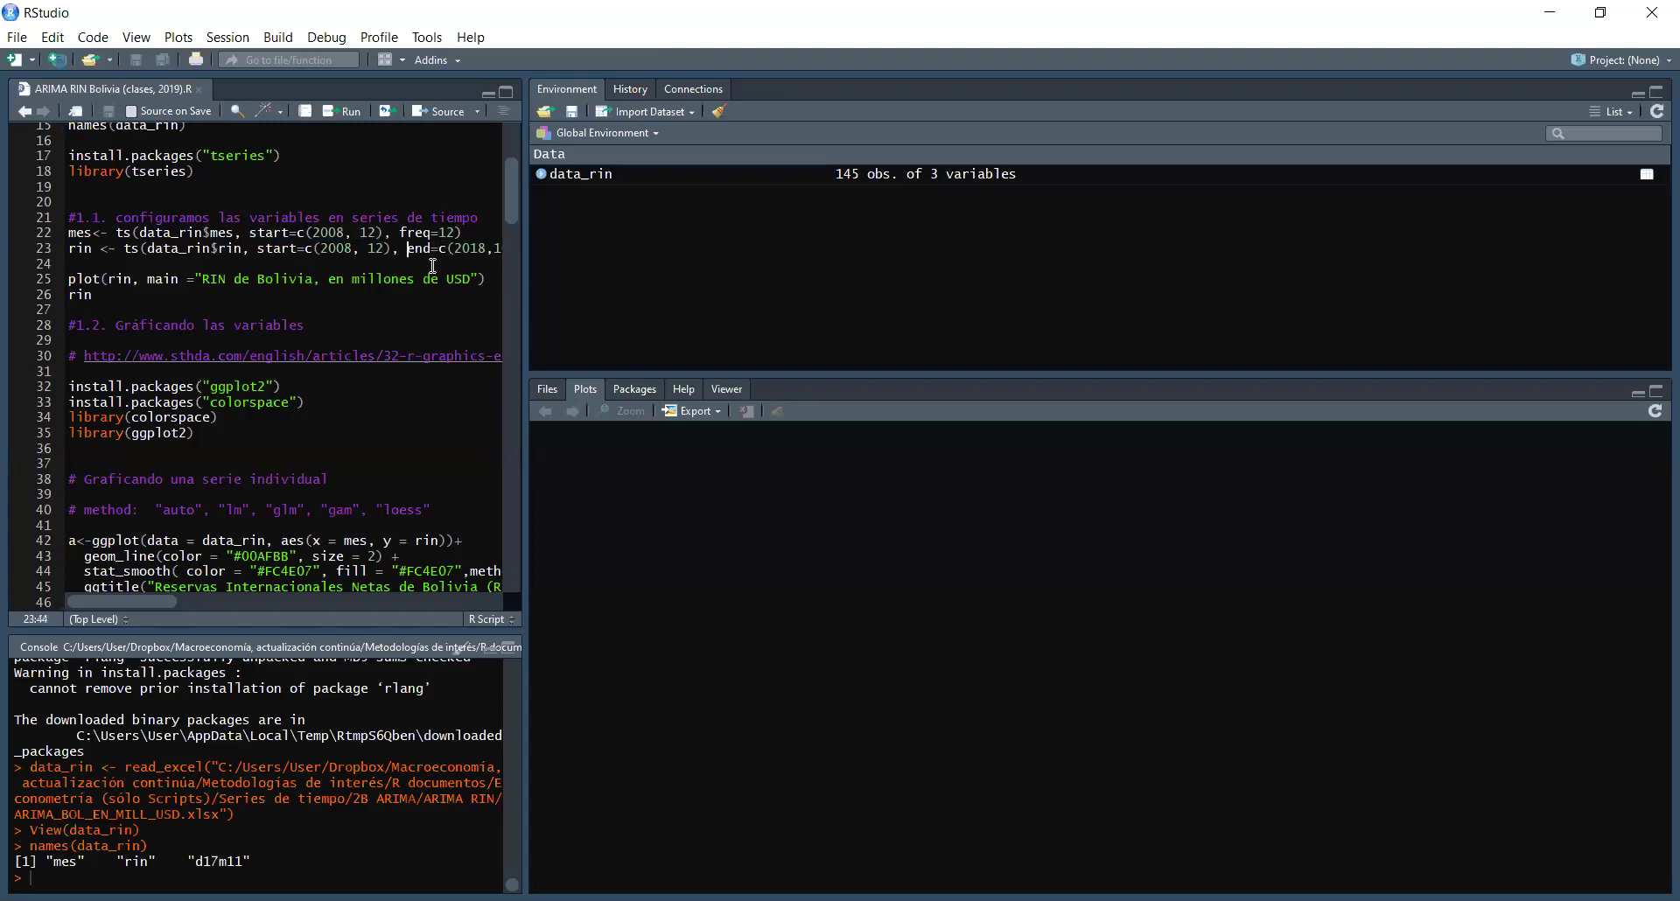
left_click_drag(458, 234, 441, 234)
left_click(463, 232)
left_click_drag(463, 232, 441, 234)
left_click(470, 229)
Step: Examine the rin time-series definition in line 23, highlighting its object name, data source, start date and end date
left_click(93, 249)
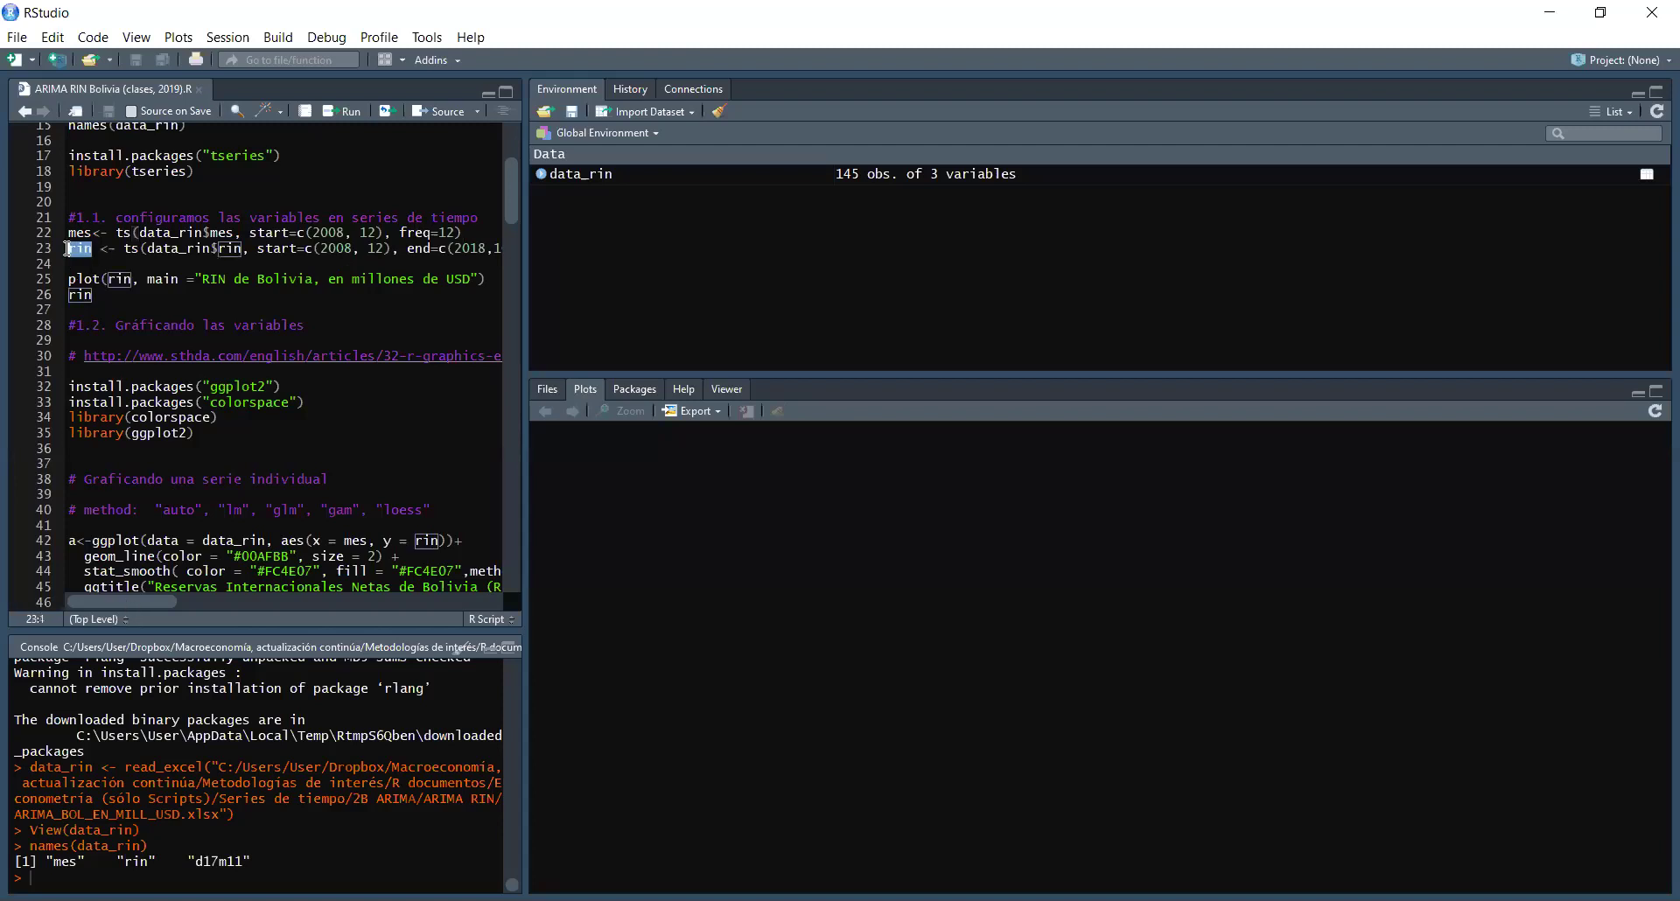
left_click(105, 249)
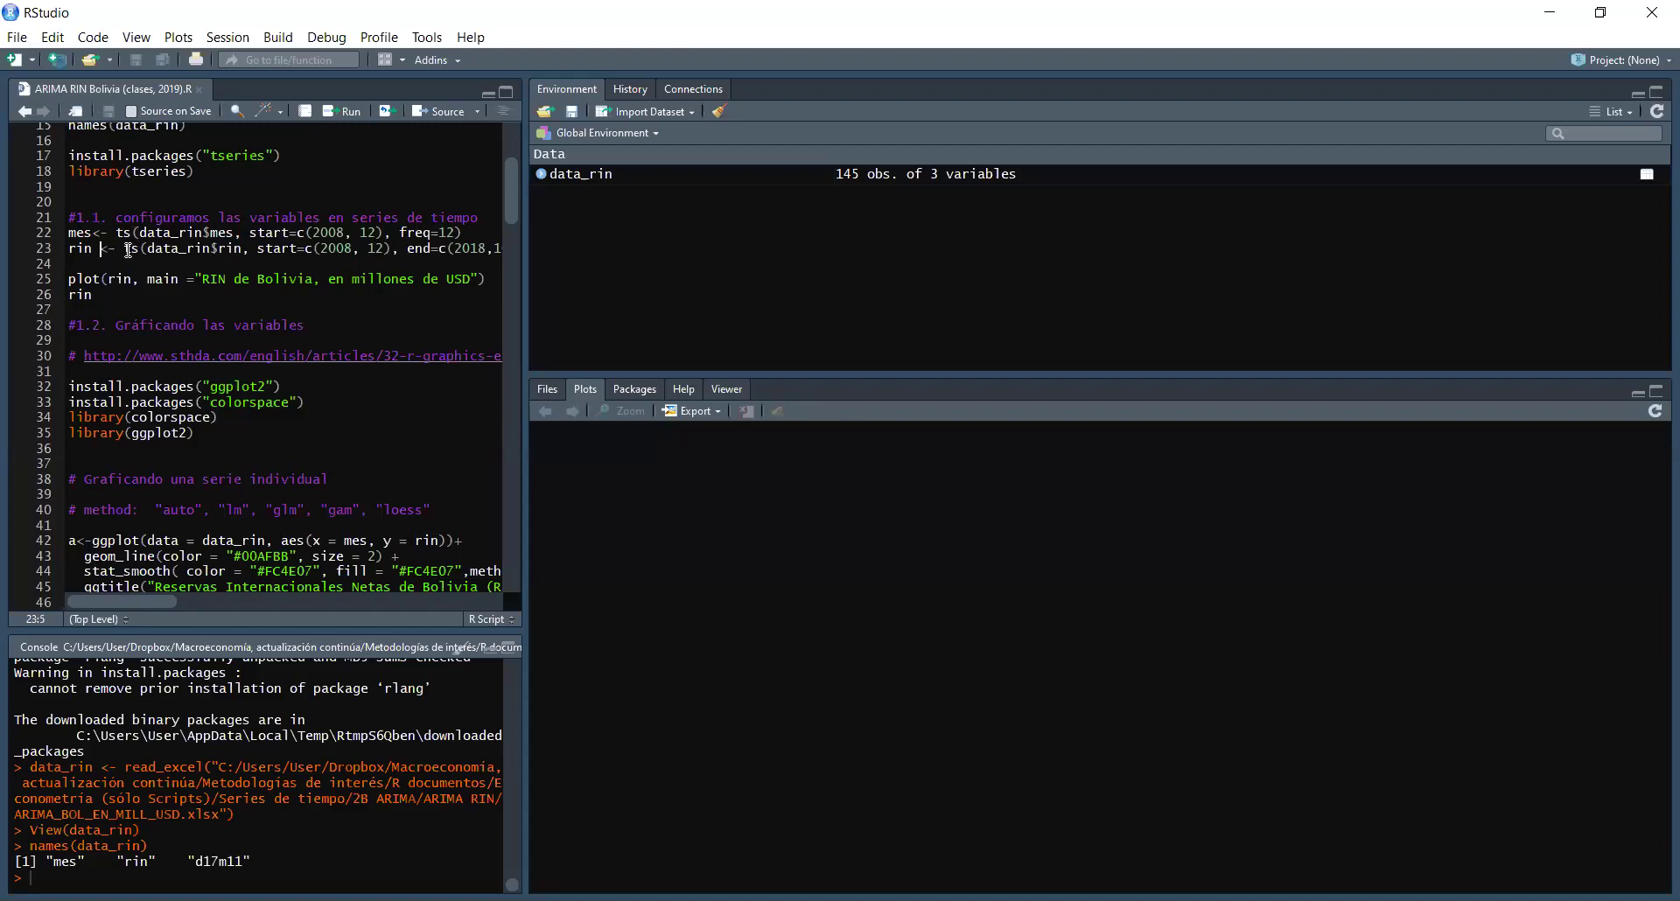
mouse_move(129, 251)
double_click(140, 251)
left_click(164, 251)
left_click_drag(212, 251, 147, 252)
double_click(210, 248)
left_click_drag(243, 252, 224, 246)
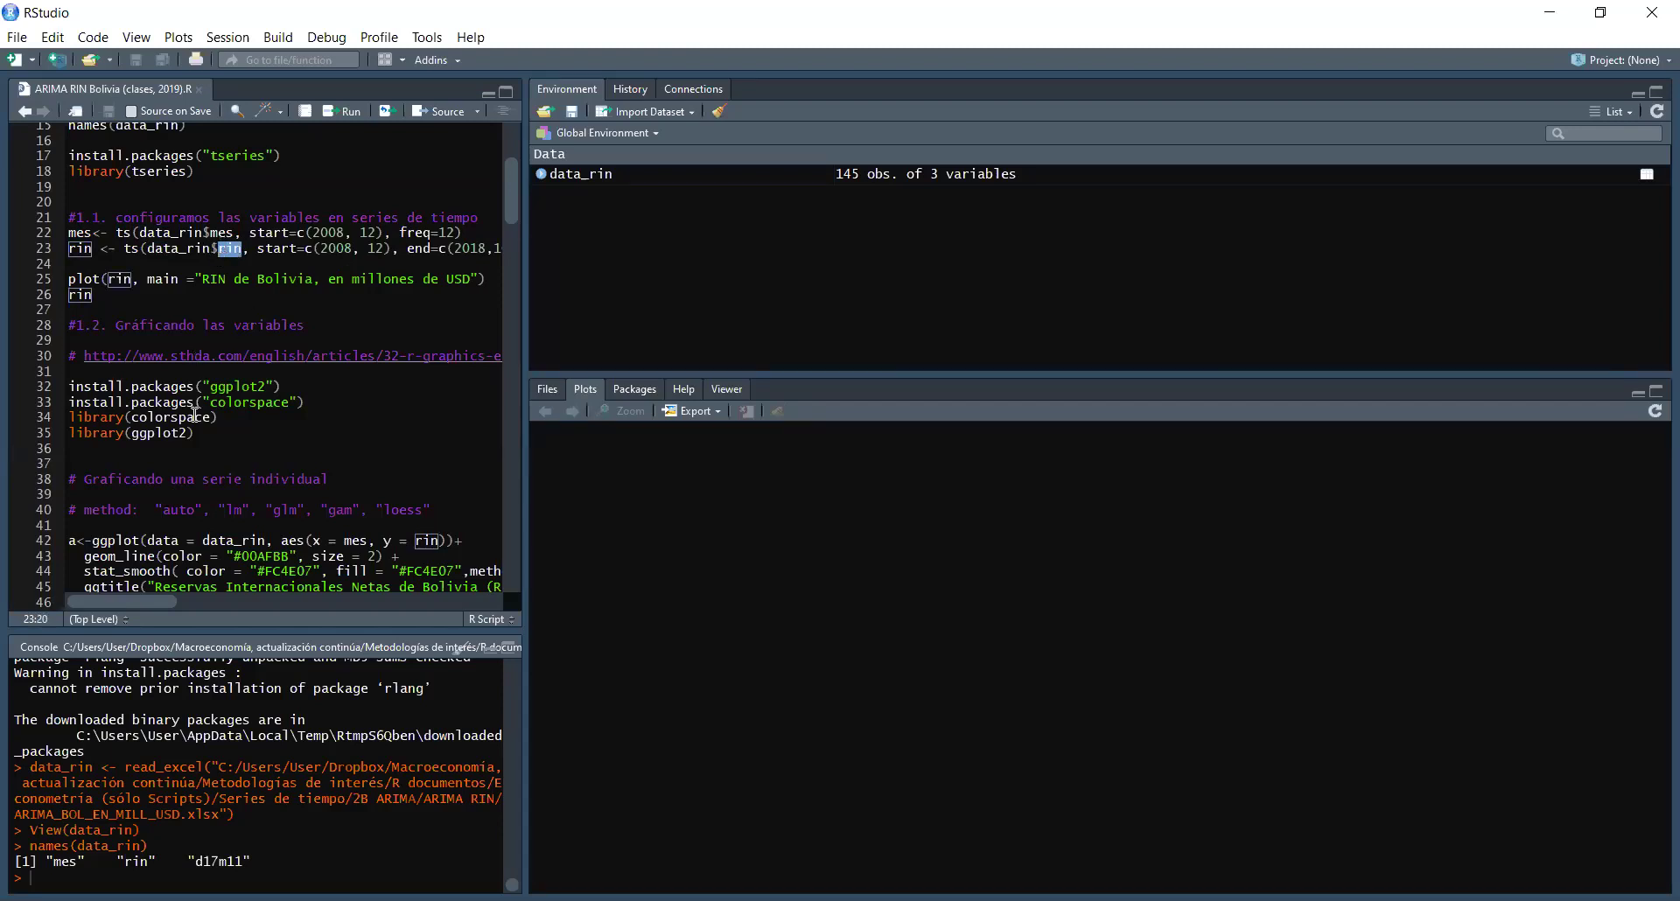
left_click_drag(159, 598, 180, 597)
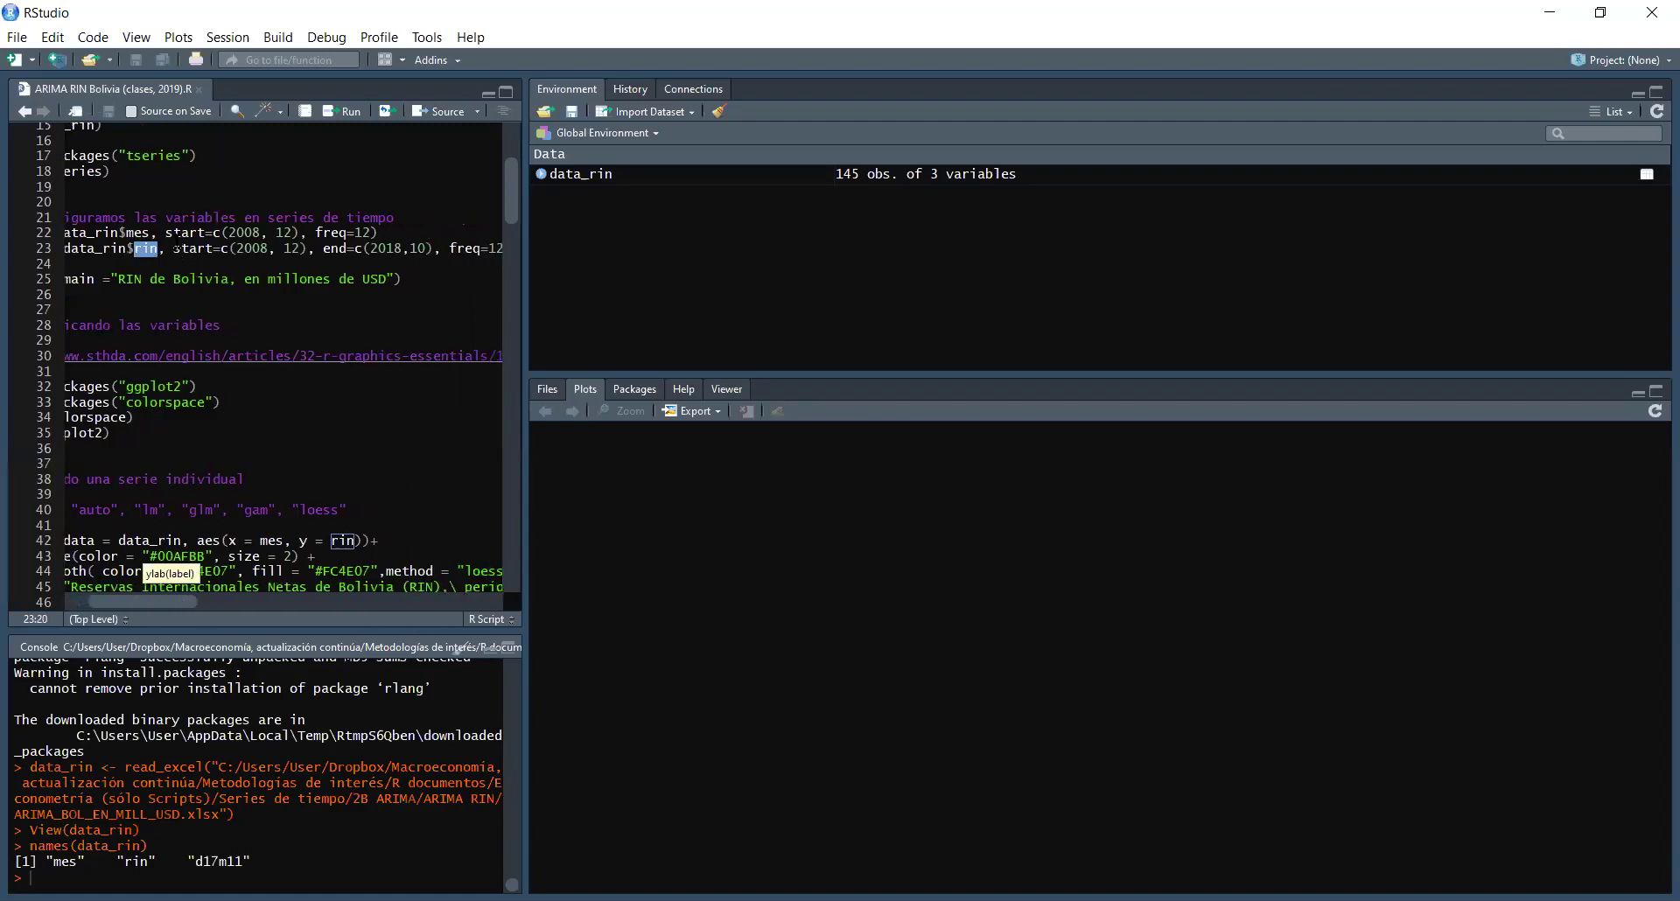
left_click_drag(302, 250, 237, 247)
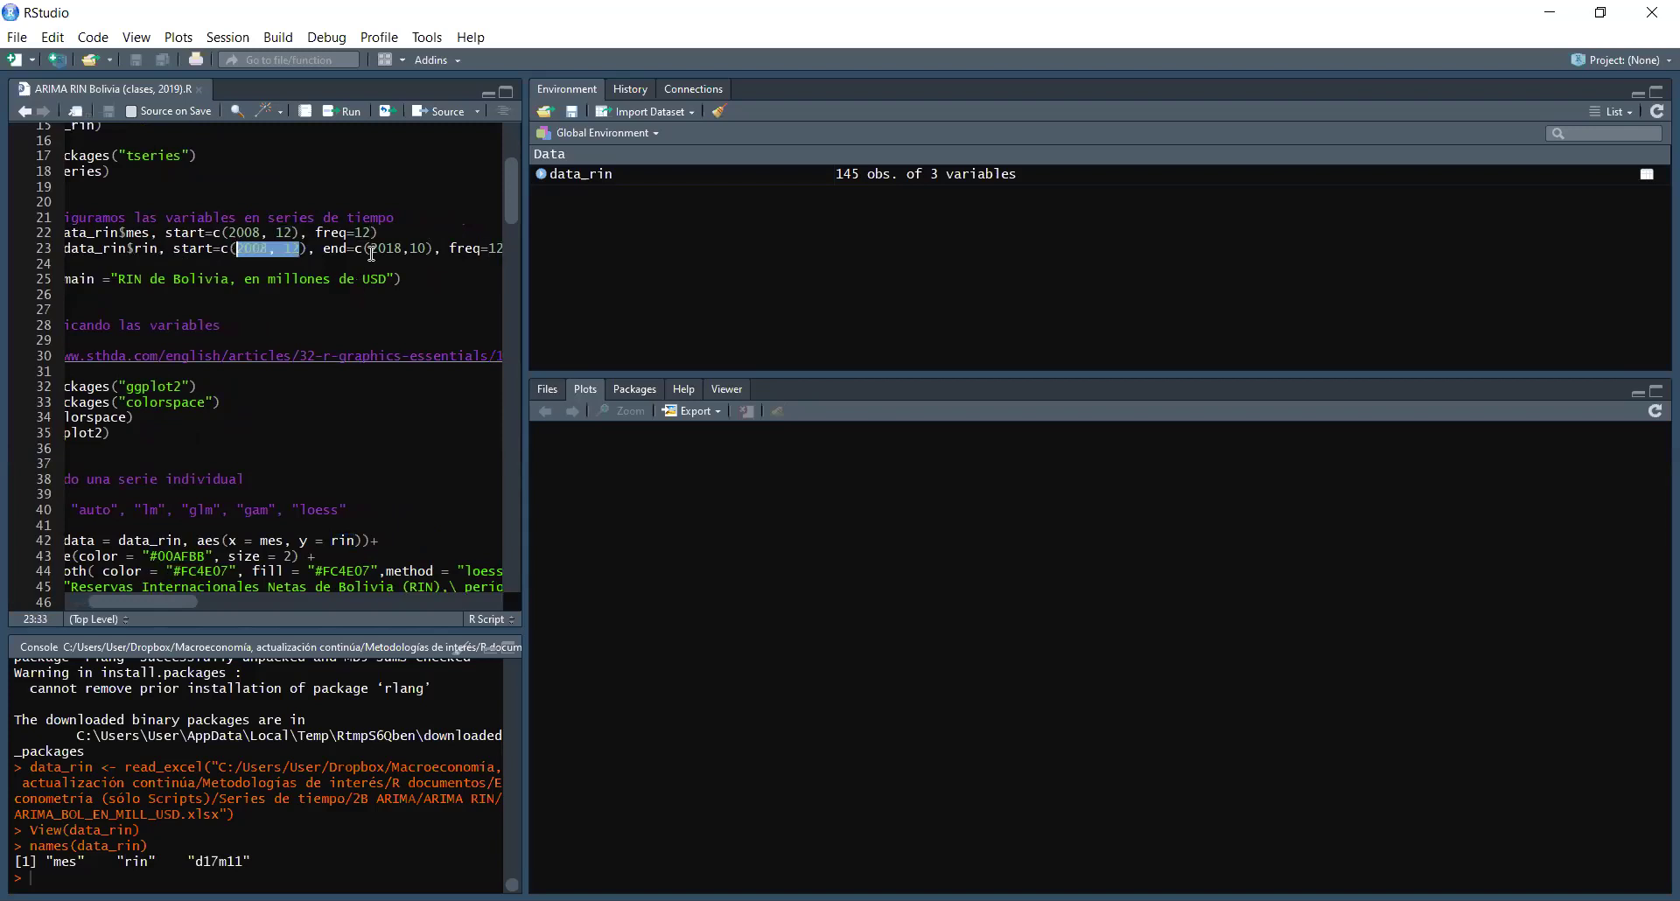
left_click_drag(370, 250, 429, 249)
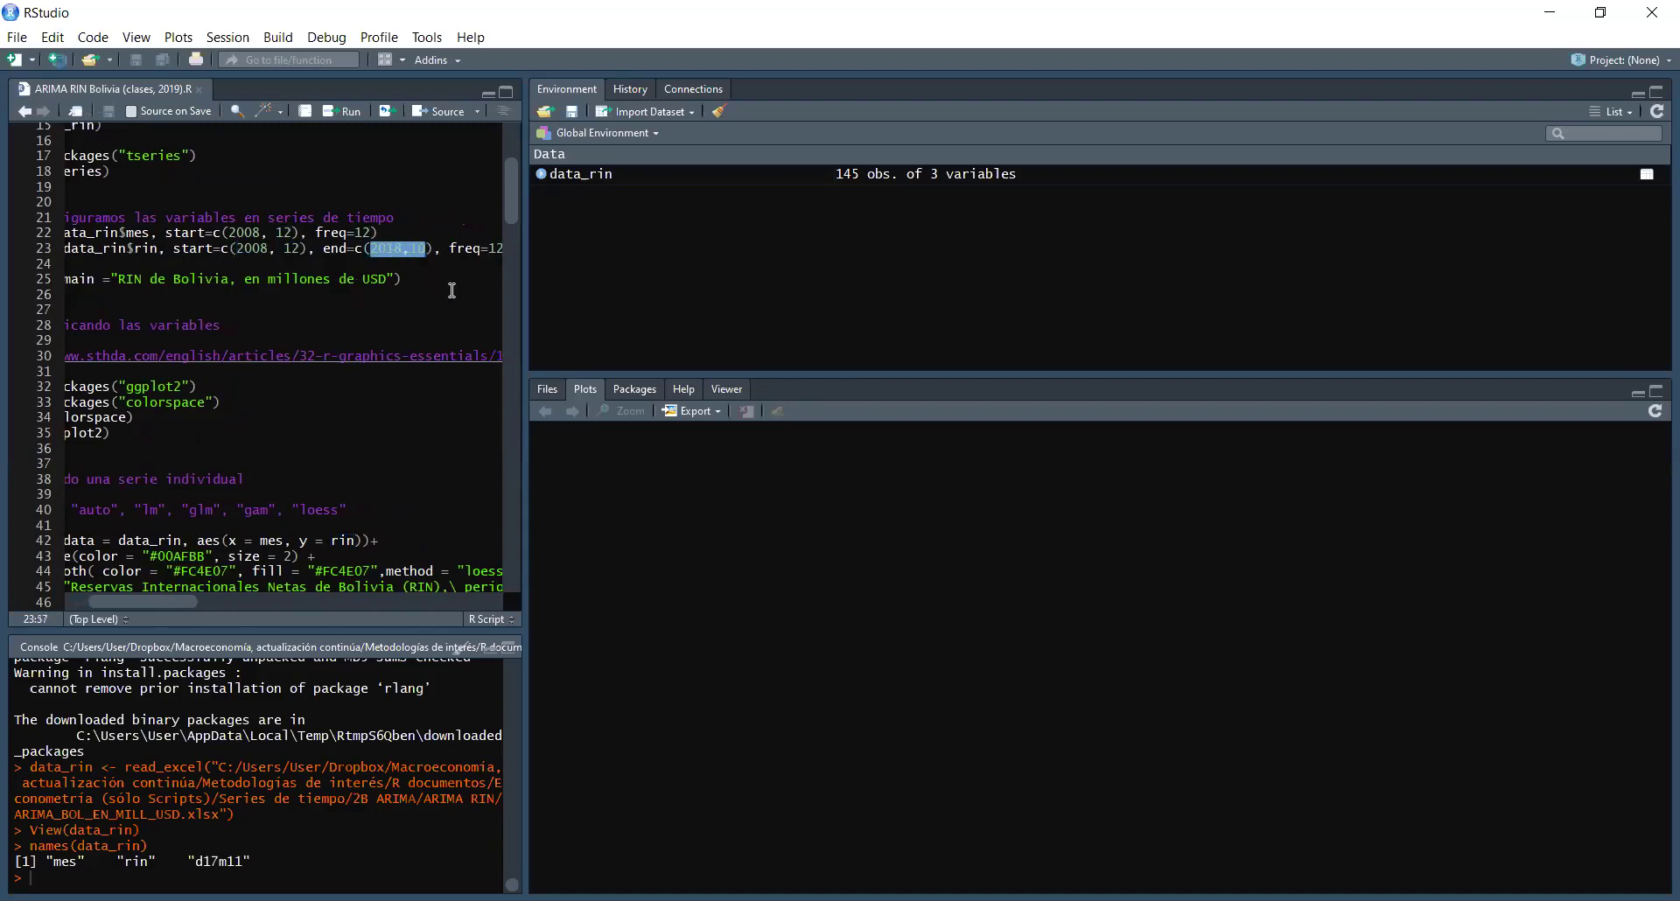
left_click_drag(159, 600, 196, 605)
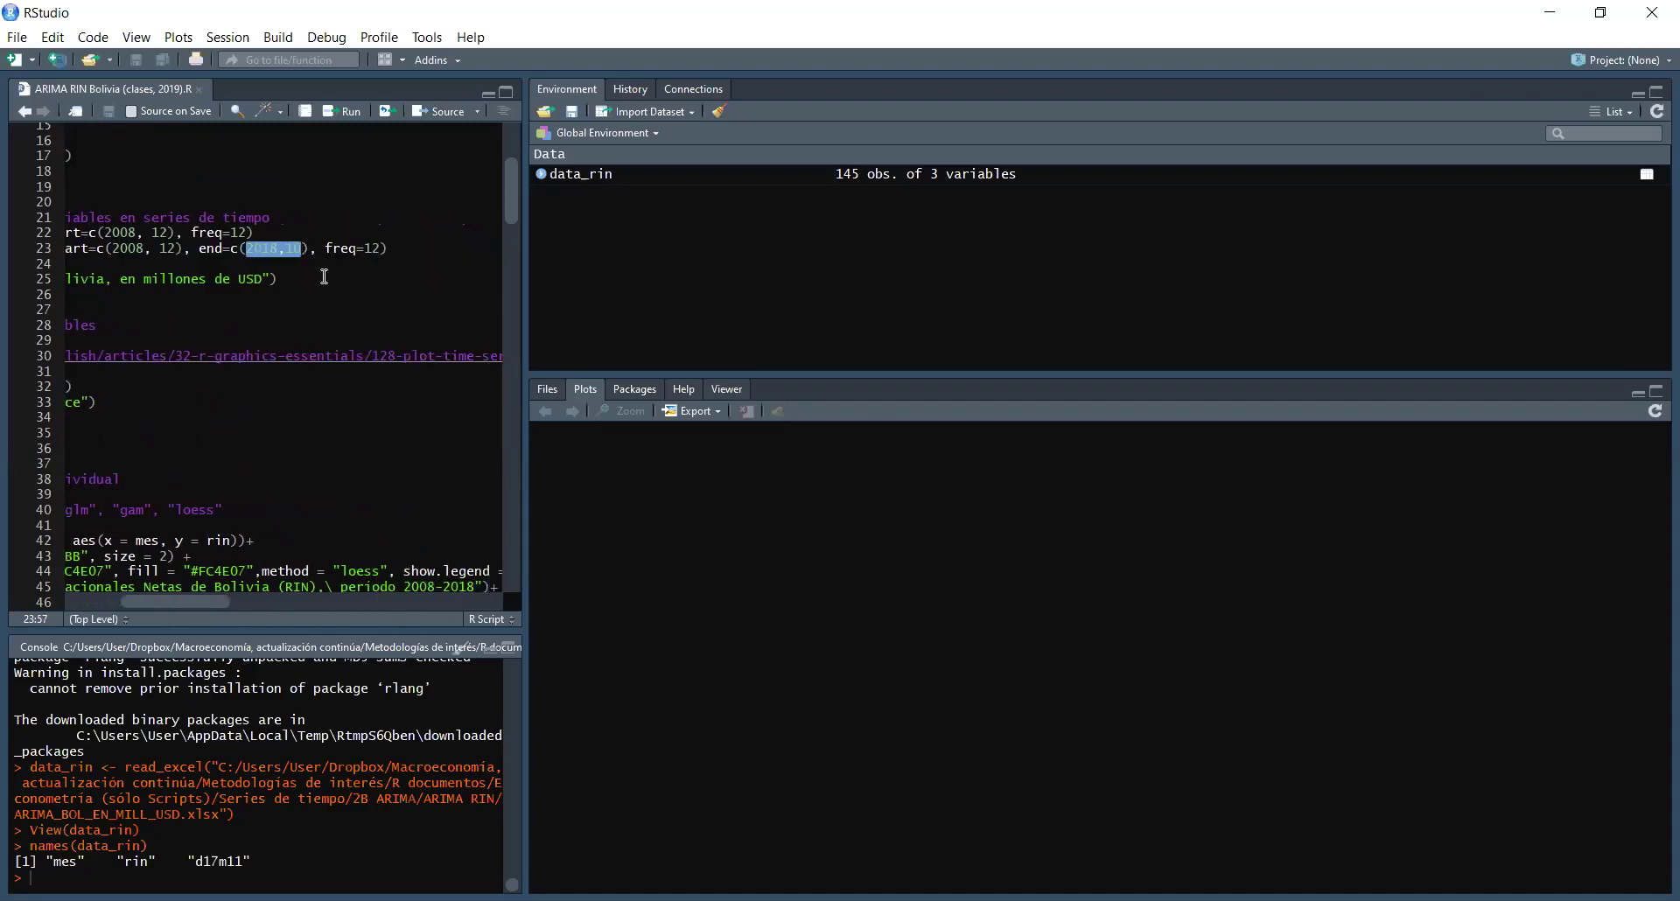
Step: Run the rin and mes ts() lines under "1.1. configuramos las variables en series de tiempo"
left_click(395, 249)
left_click(350, 112)
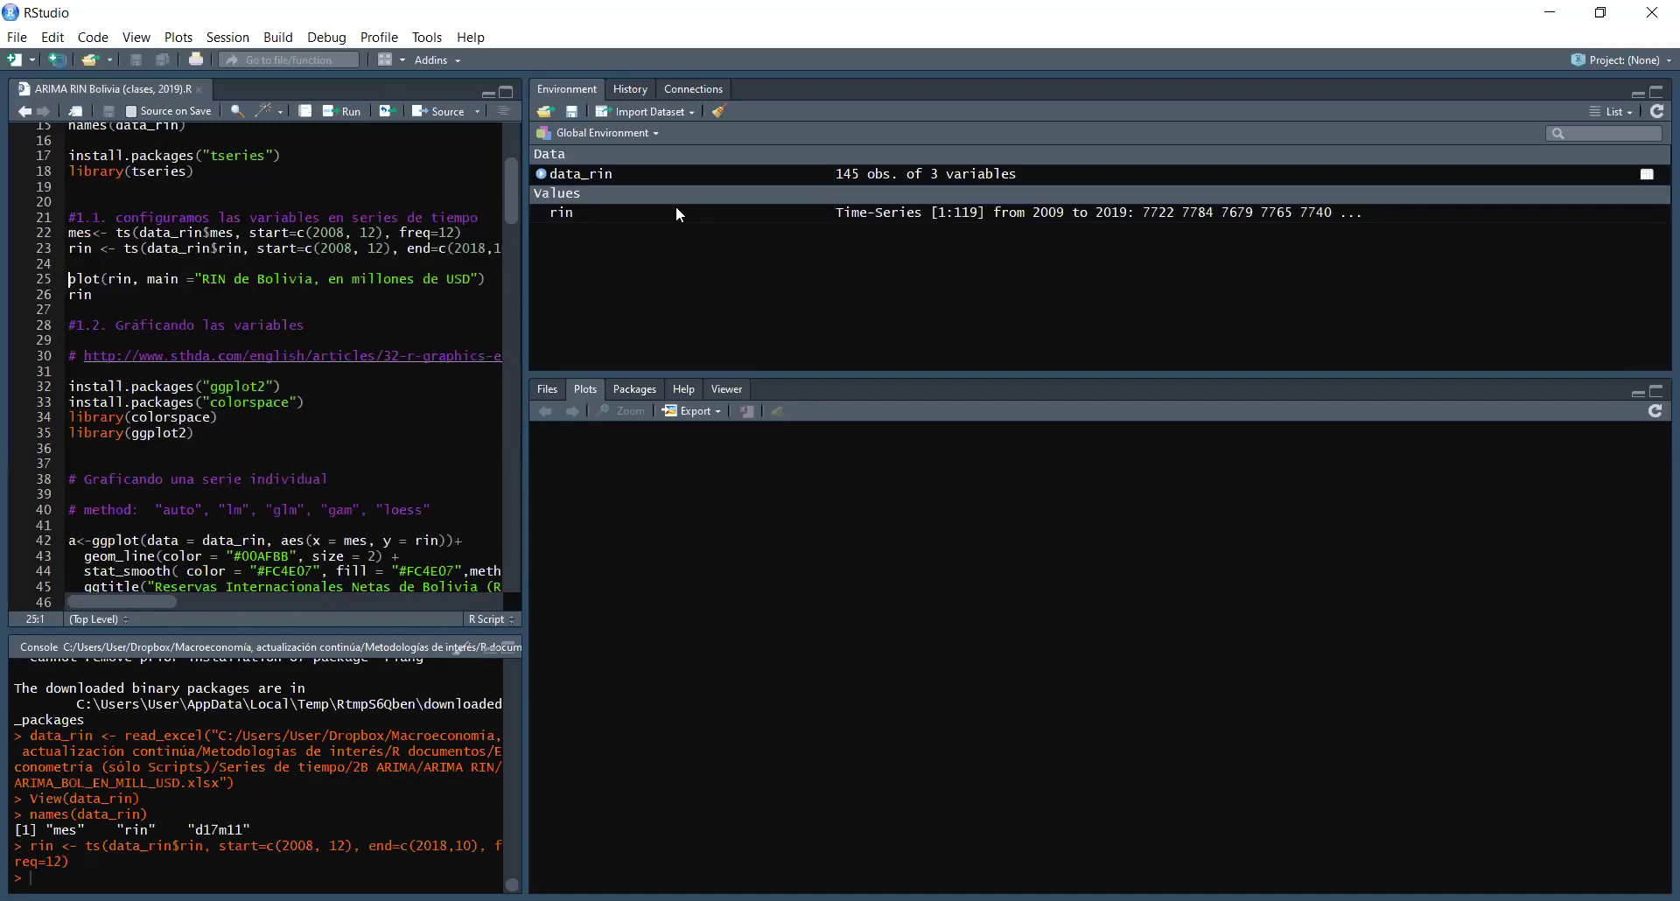
left_click(238, 229)
left_click(351, 113)
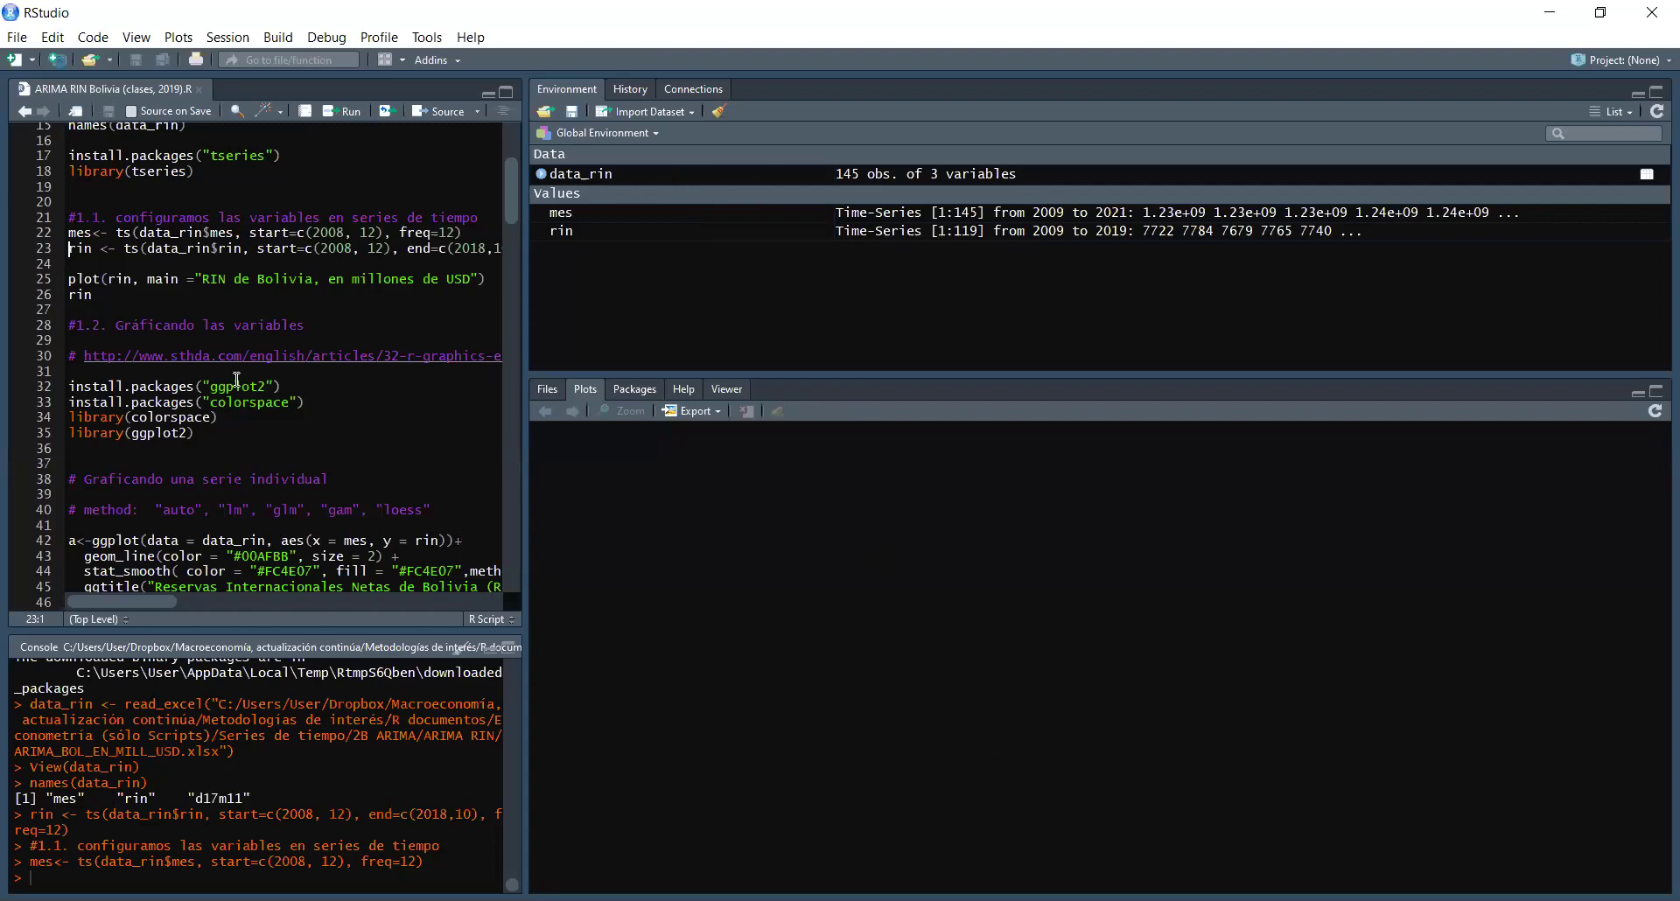
Step: Check the arguments of the plot line and run it to chart rin with the title "RIN de Bolivia, en millones de USD"
left_click_drag(70, 278, 97, 277)
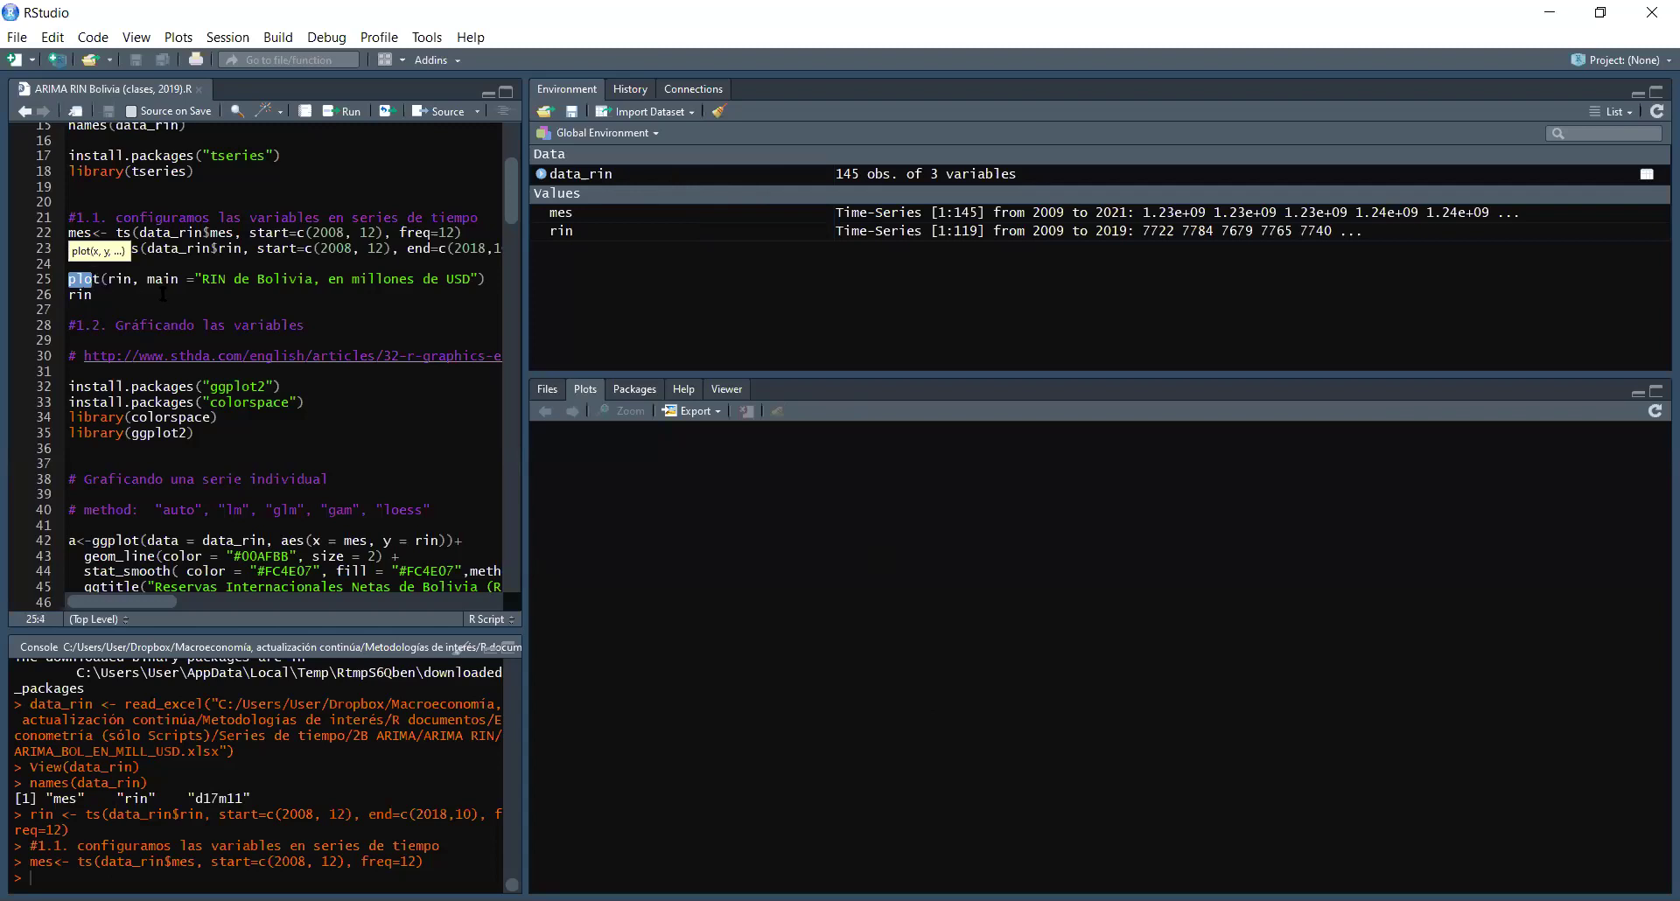
left_click_drag(132, 279, 441, 280)
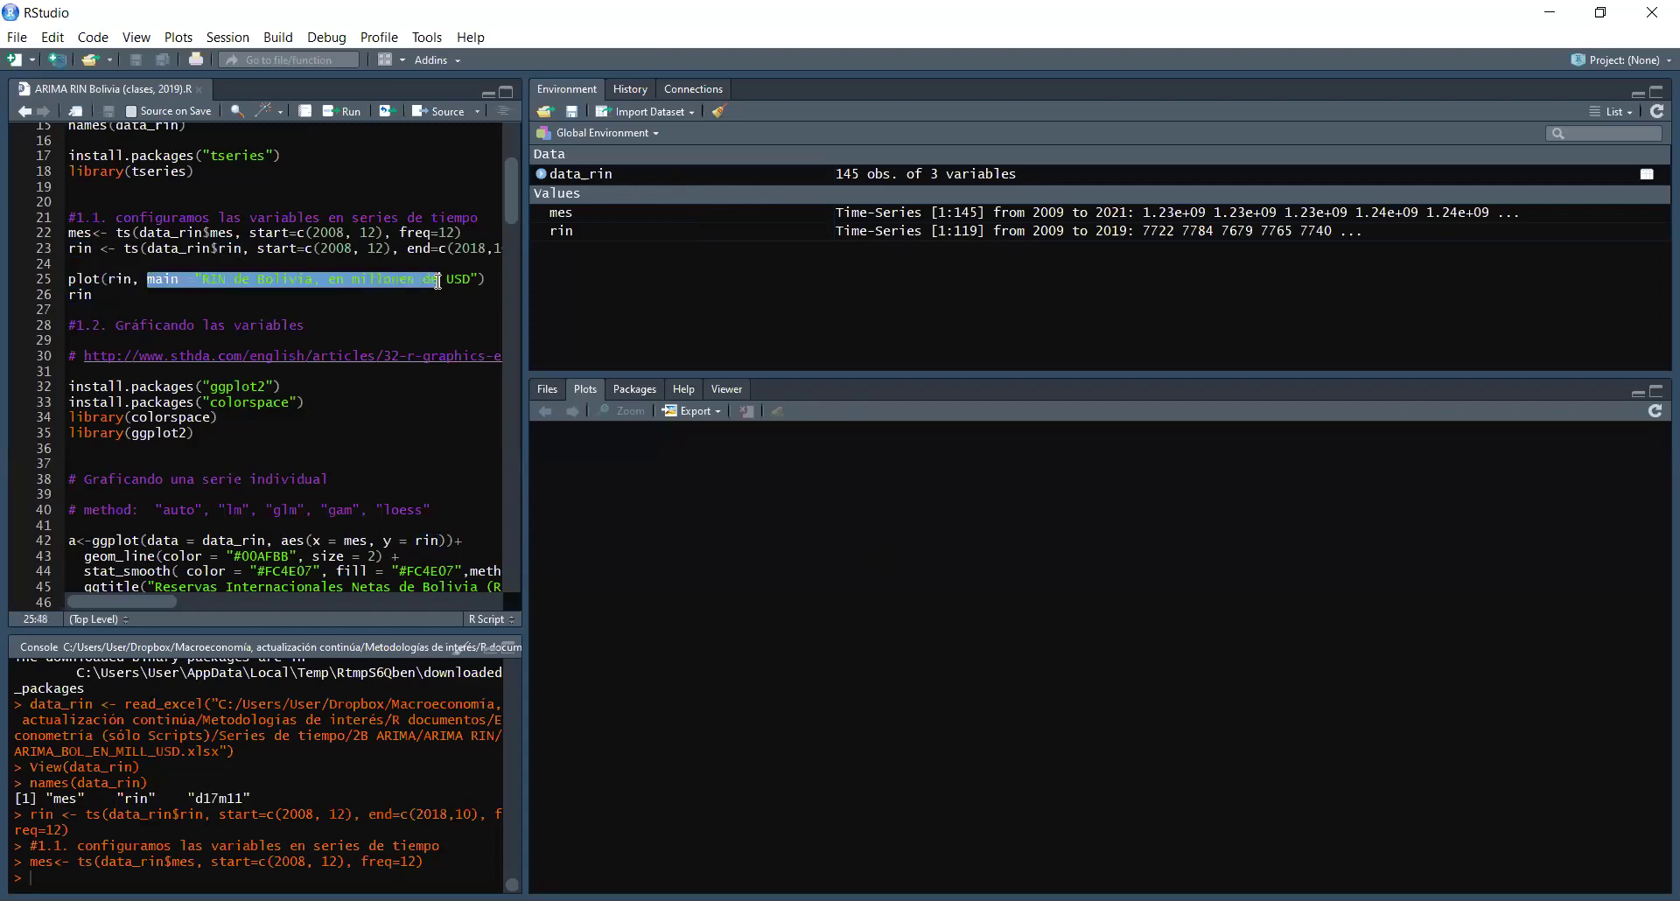
left_click(480, 297)
left_click(481, 279)
left_click(355, 119)
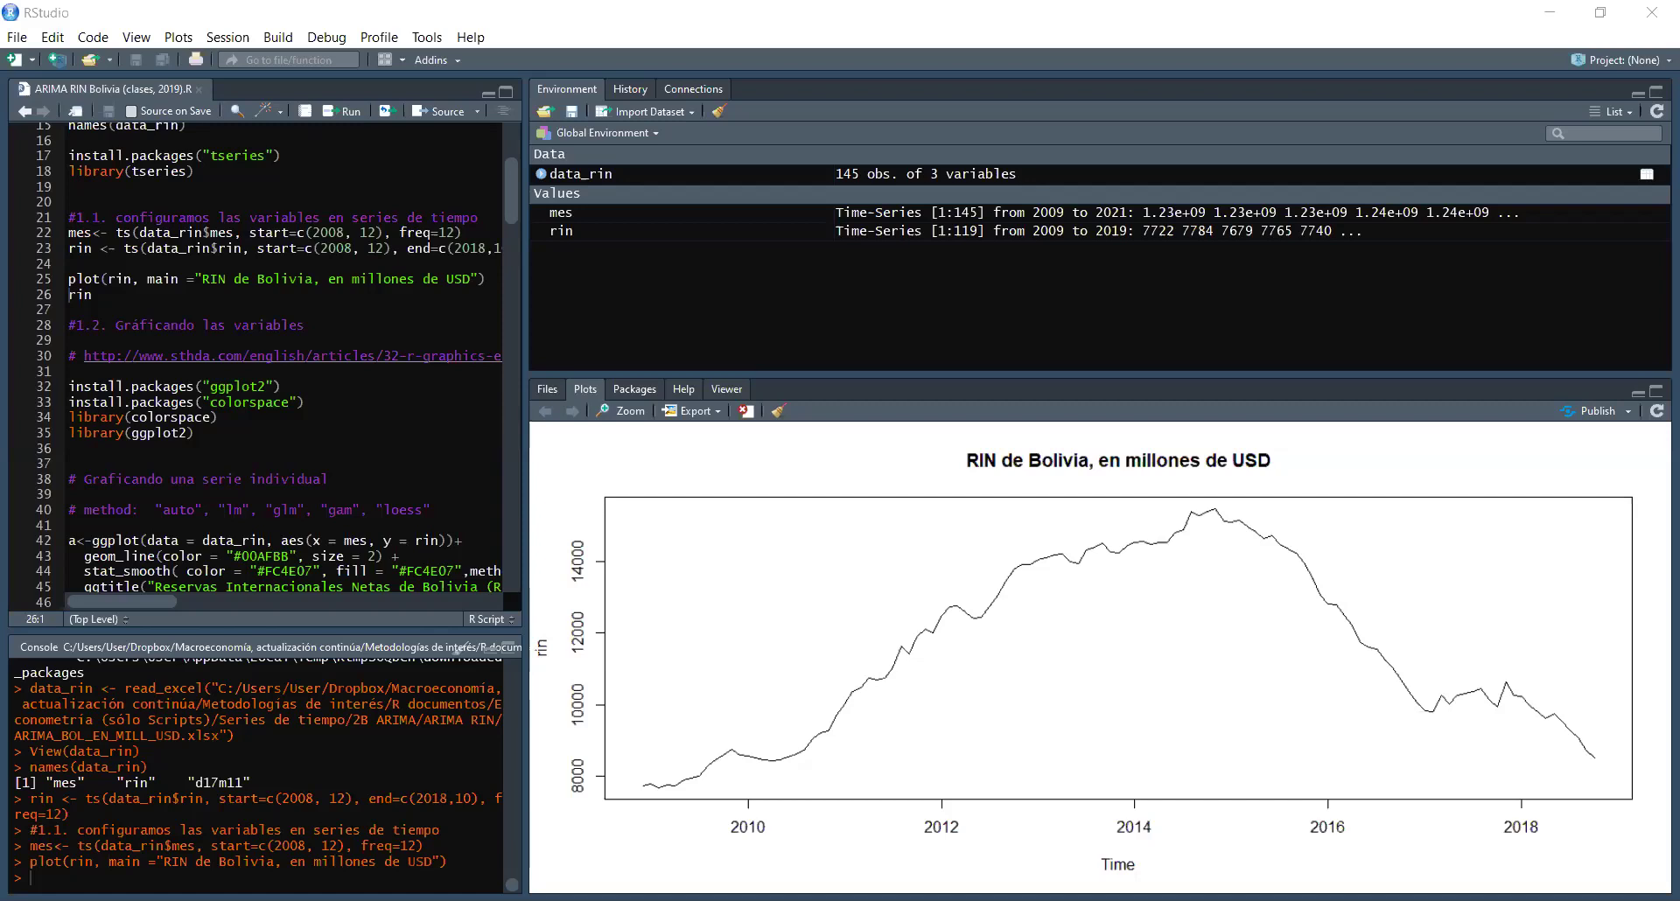
Step: Run the rin line and install.packages("ggplot2"), and bring the printed monthly rin values into view in the console
left_click(341, 308)
left_click(348, 111)
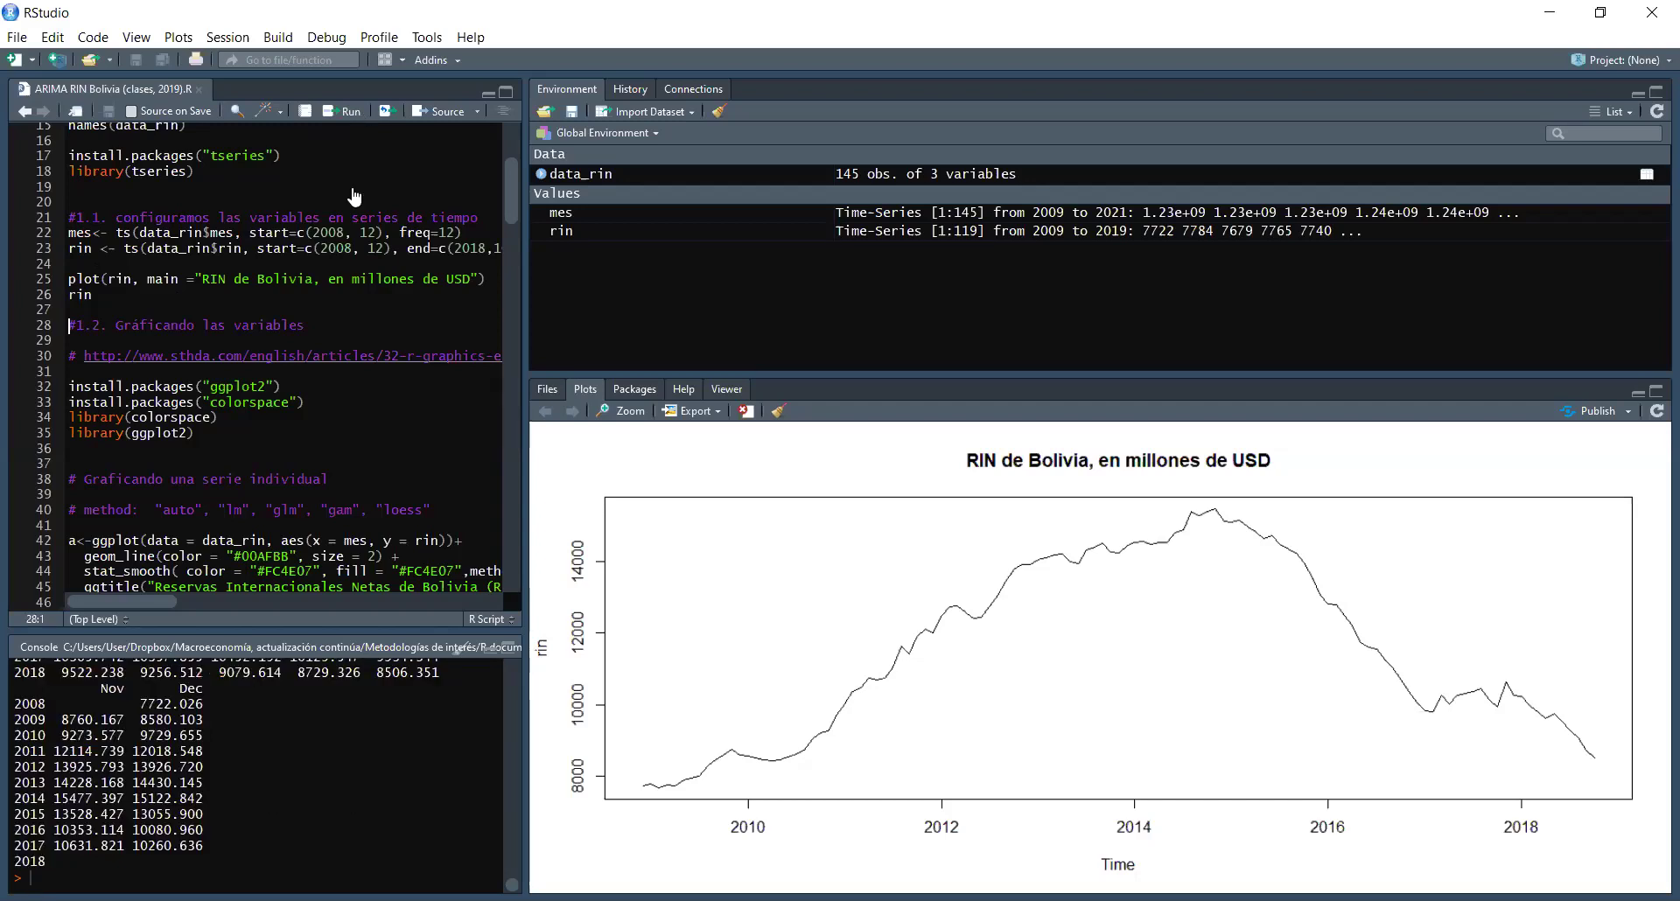
key("ctrl+Return")
left_click(919, 552)
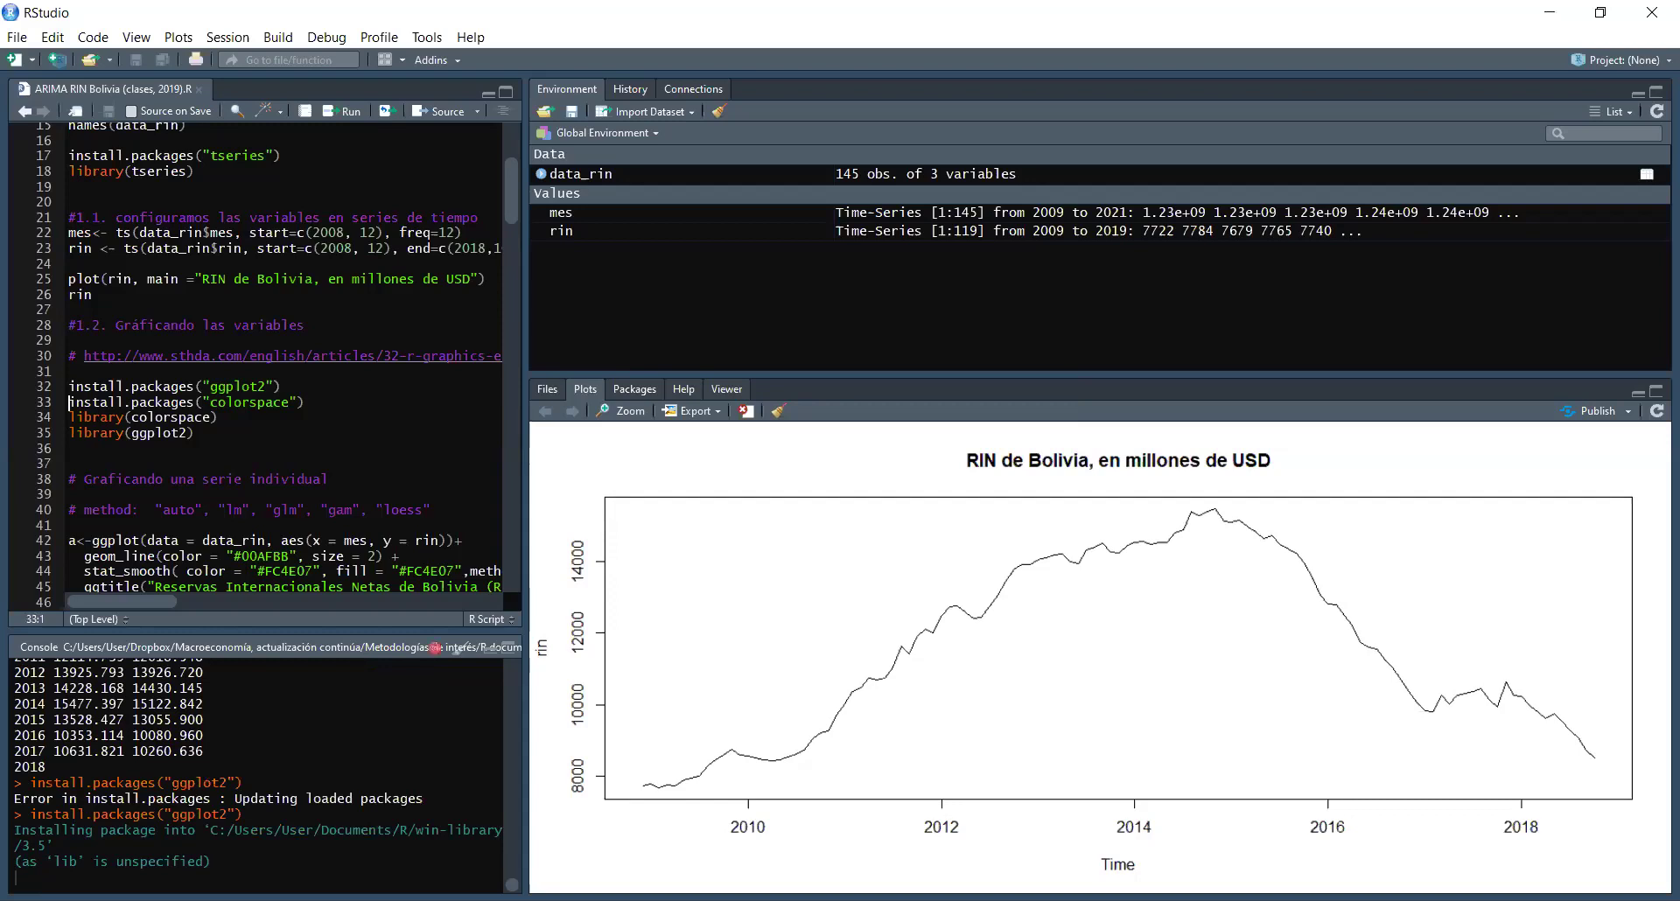
scroll(262, 771, "up", 5)
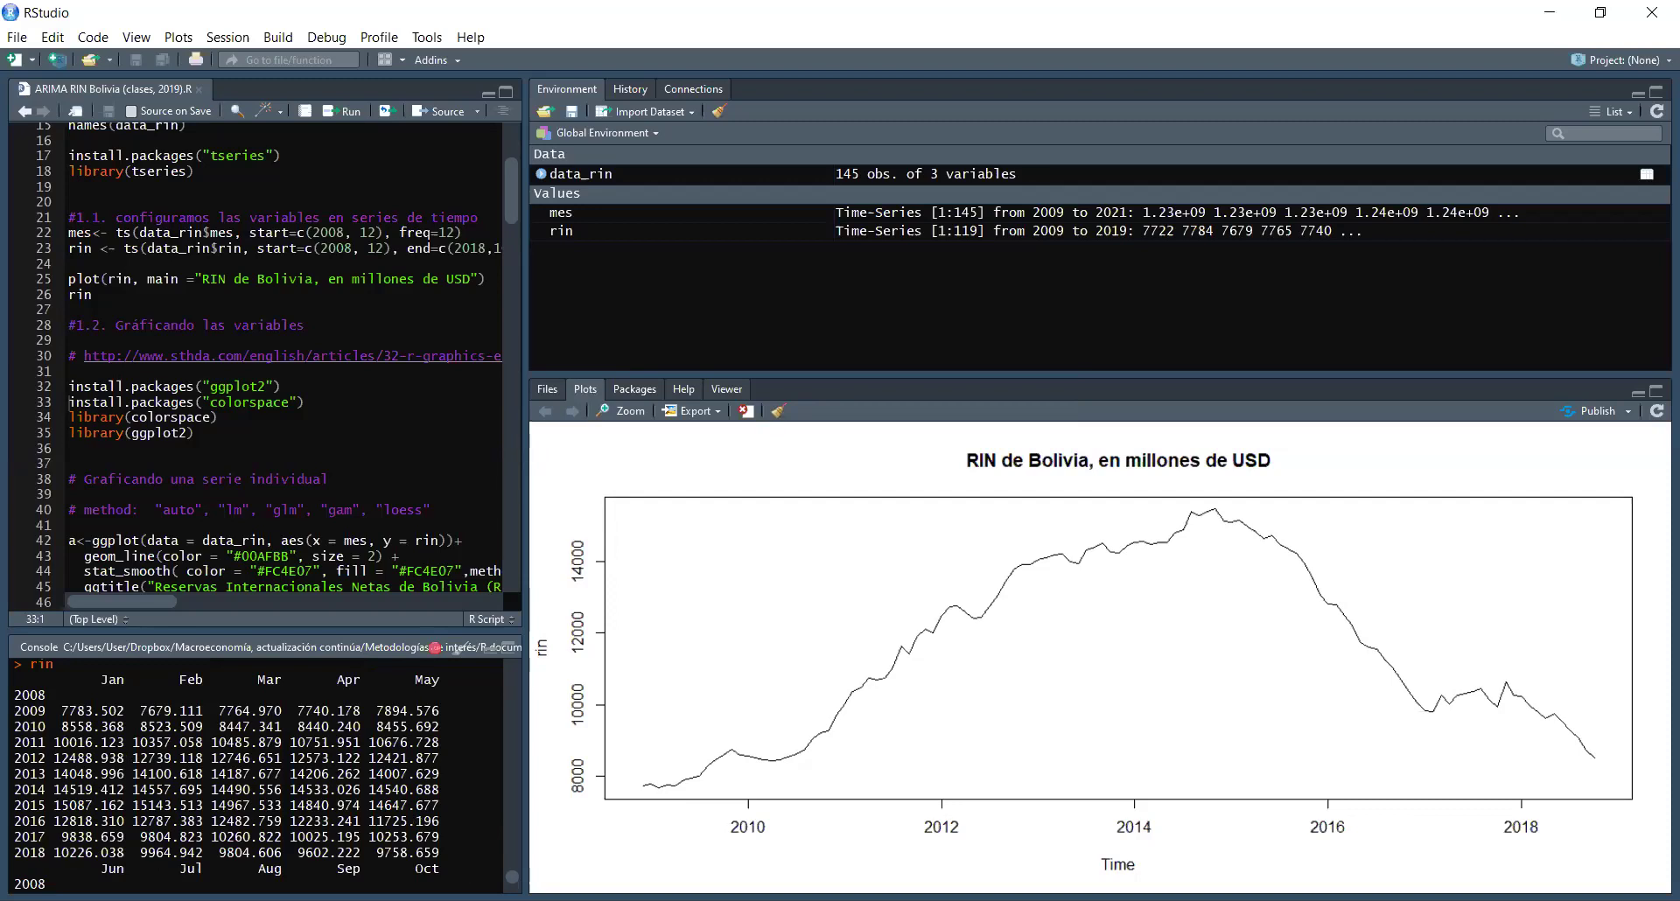
Step: Read the remaining monthly rin values in the console, and highlight the ggplot2 and colorspace install and library lines
scroll(263, 779, "down", 6)
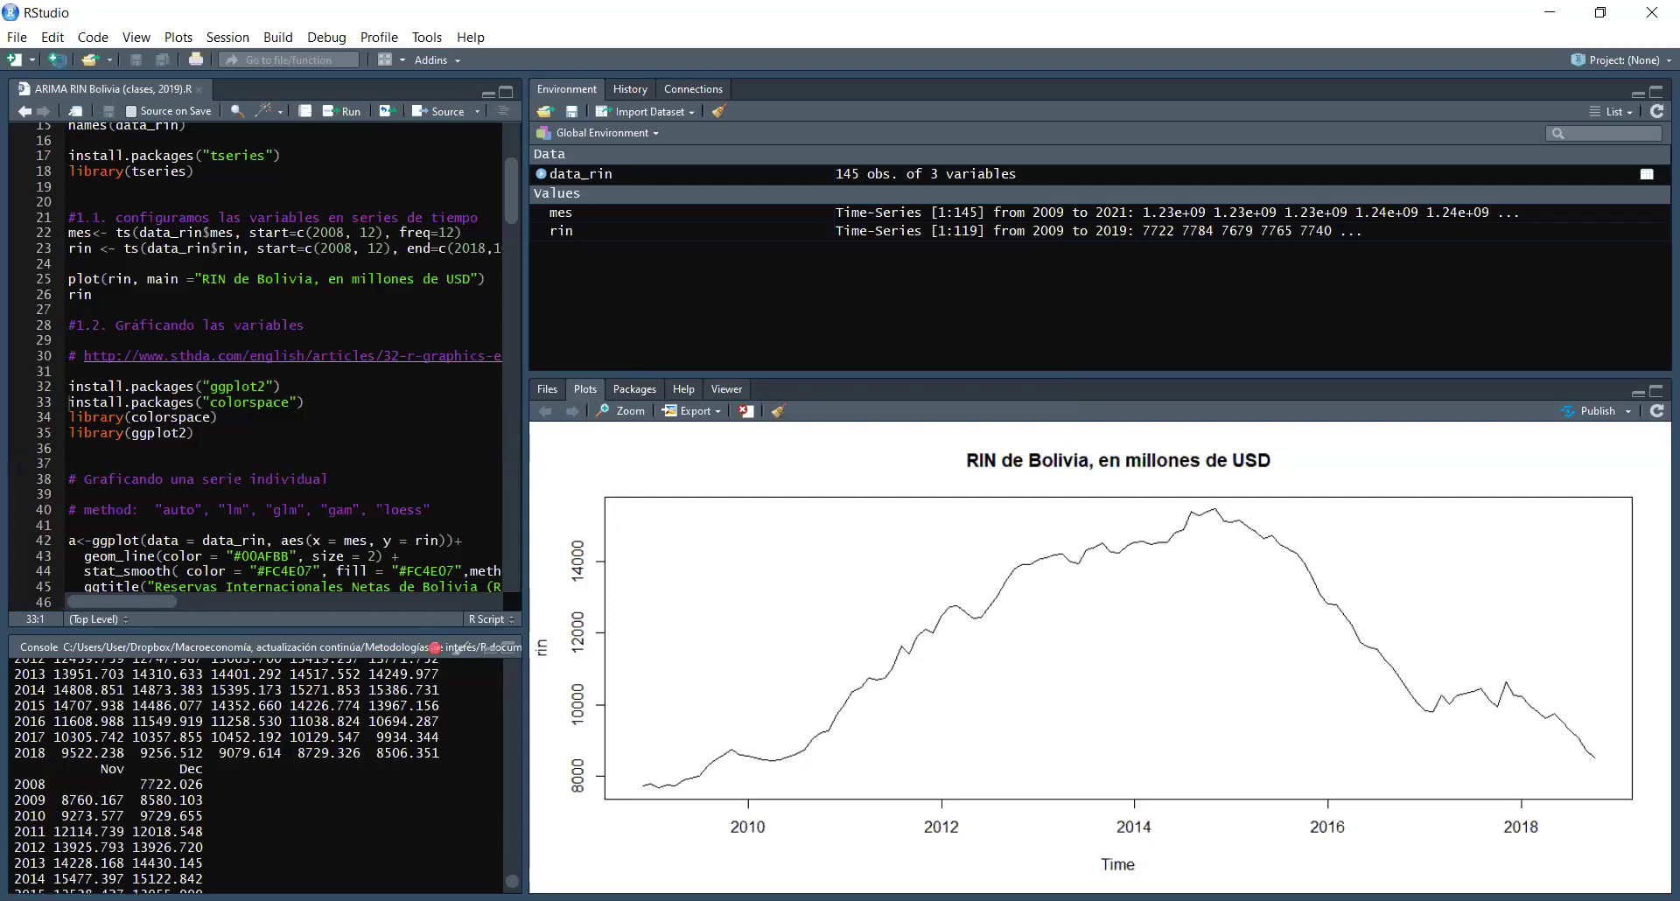
scroll(227, 775, "down", 1)
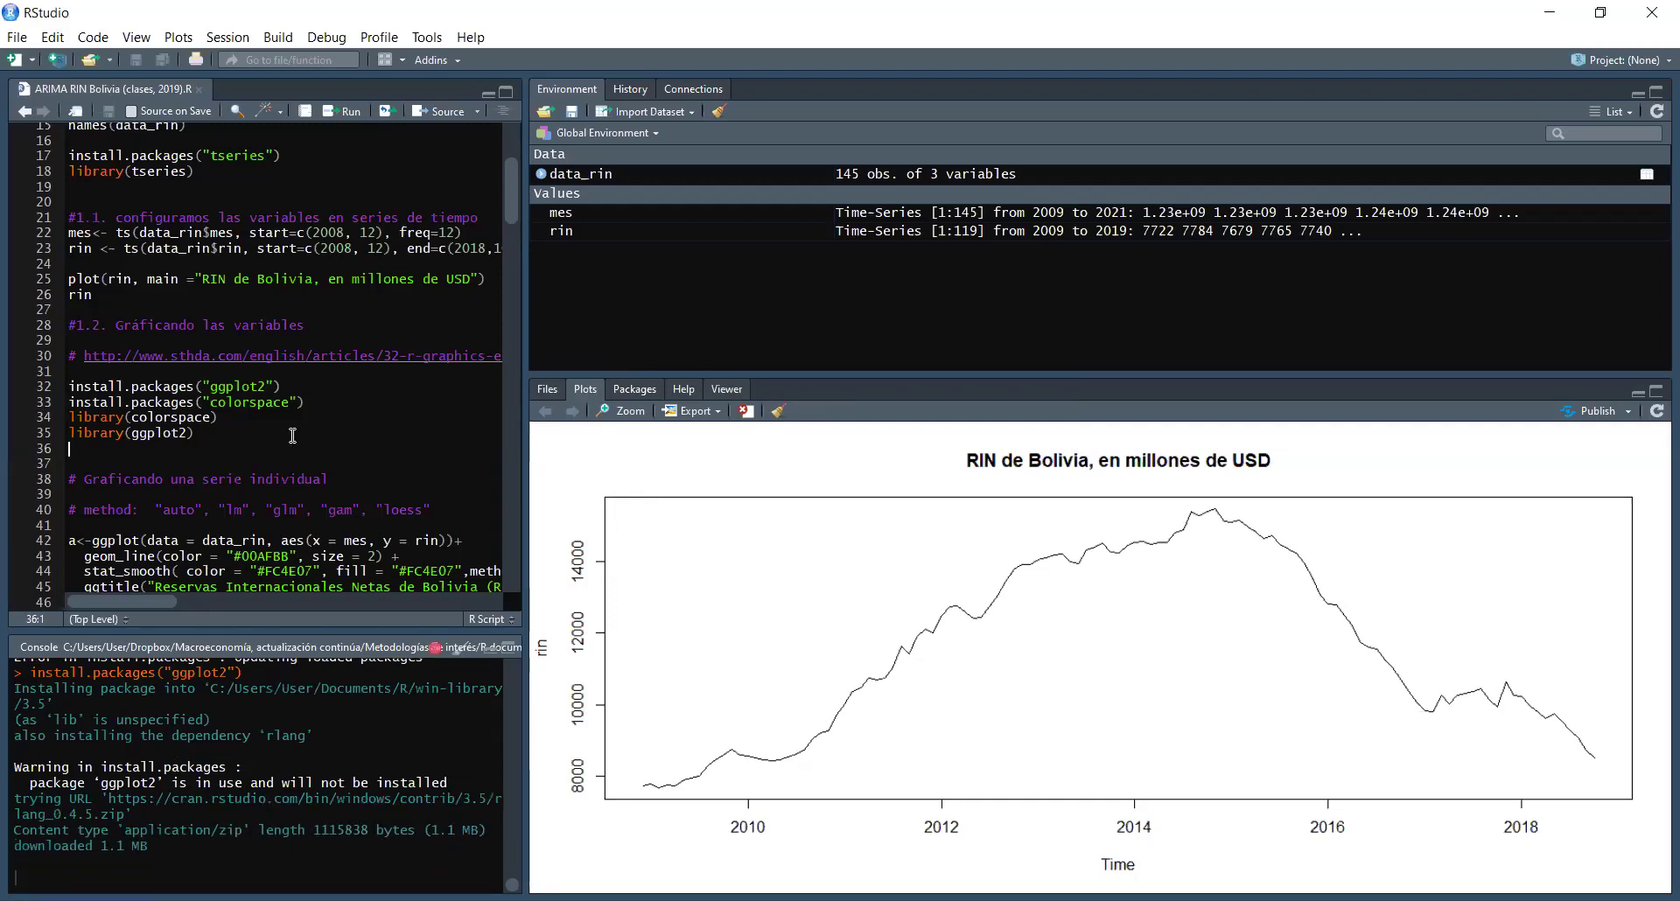
left_click_drag(295, 434, 36, 382)
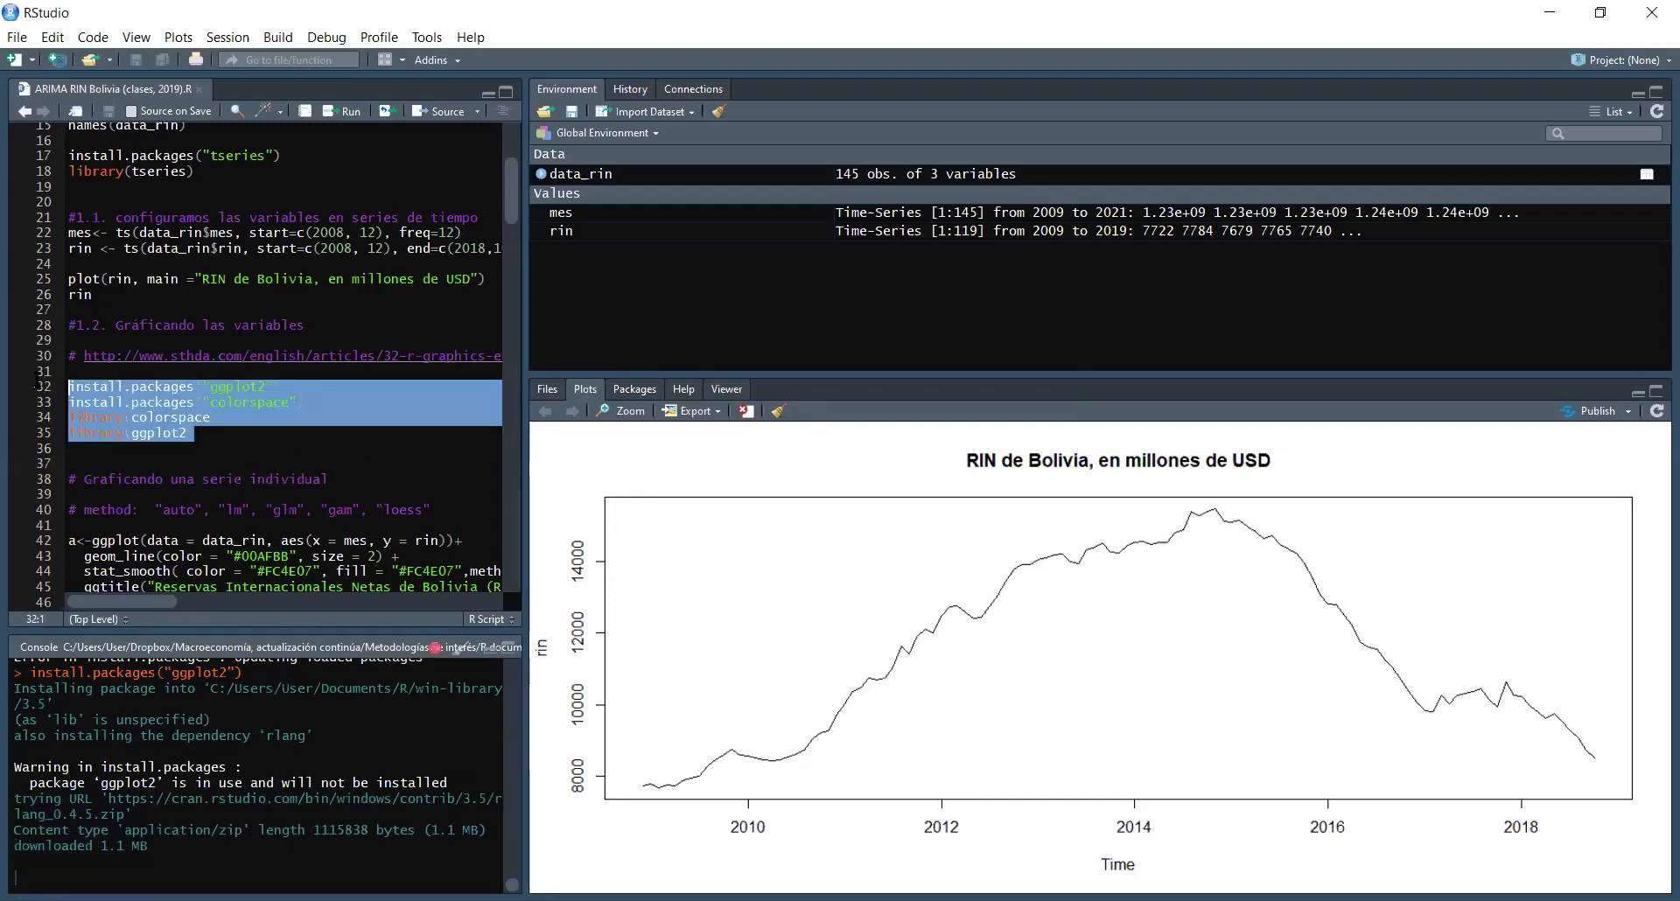
left_click(325, 418)
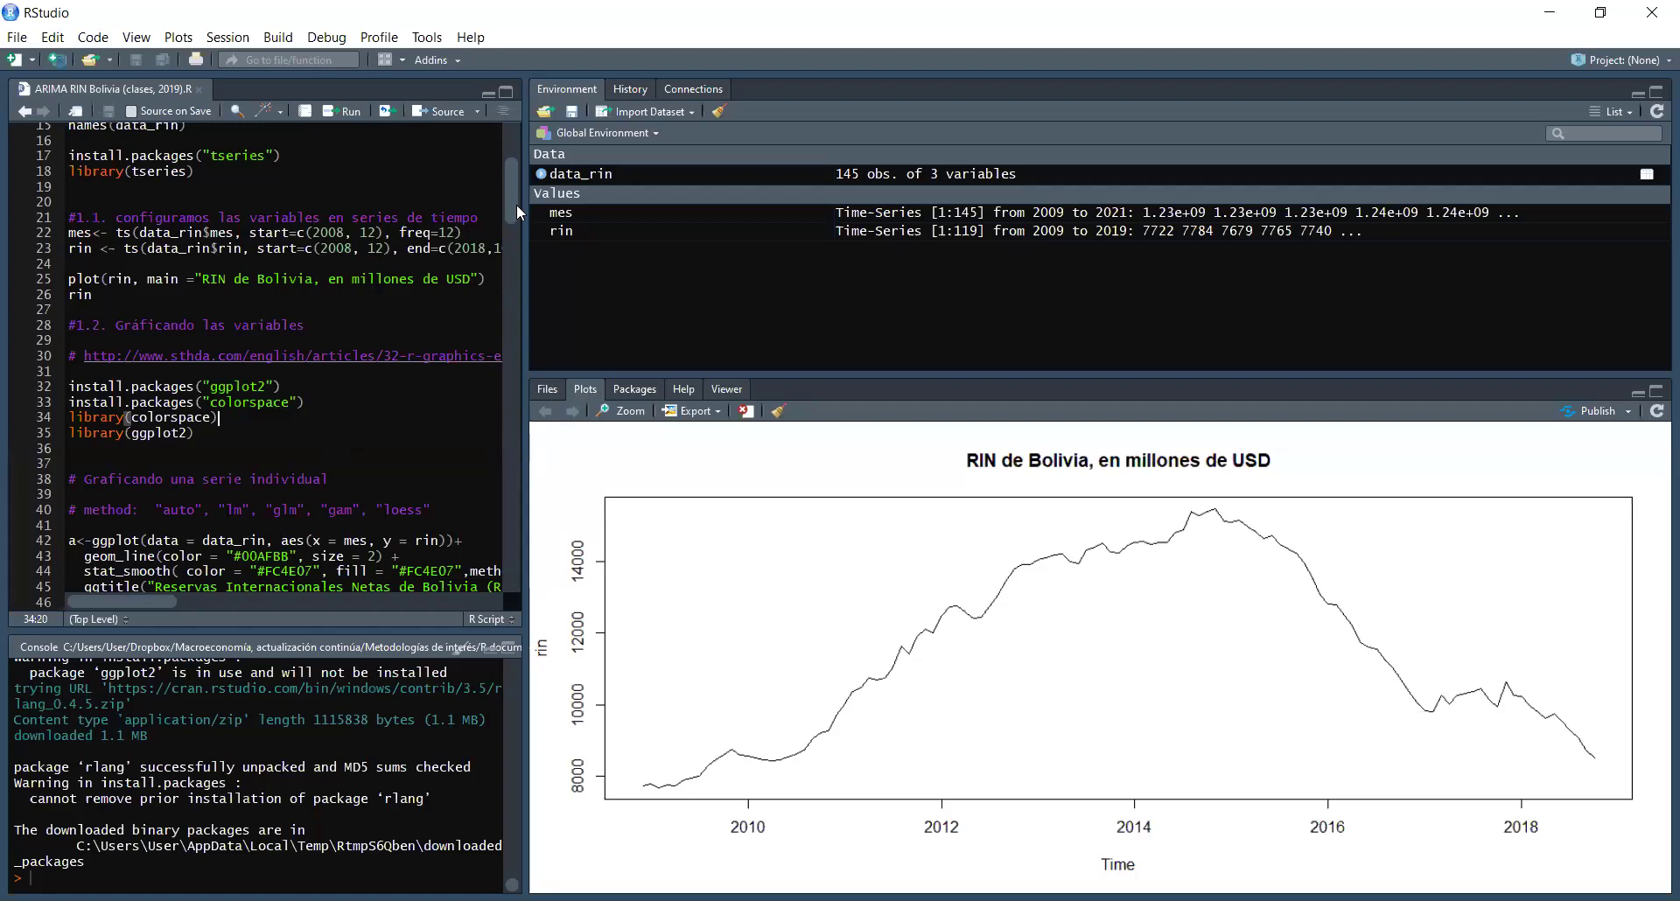
Step: Examine the ggplot definition of object a under "Graficando una serie individual", highlighting the ggplot function and its data_rin source
scroll(515, 229, "down", 1)
scroll(514, 230, "down", 3)
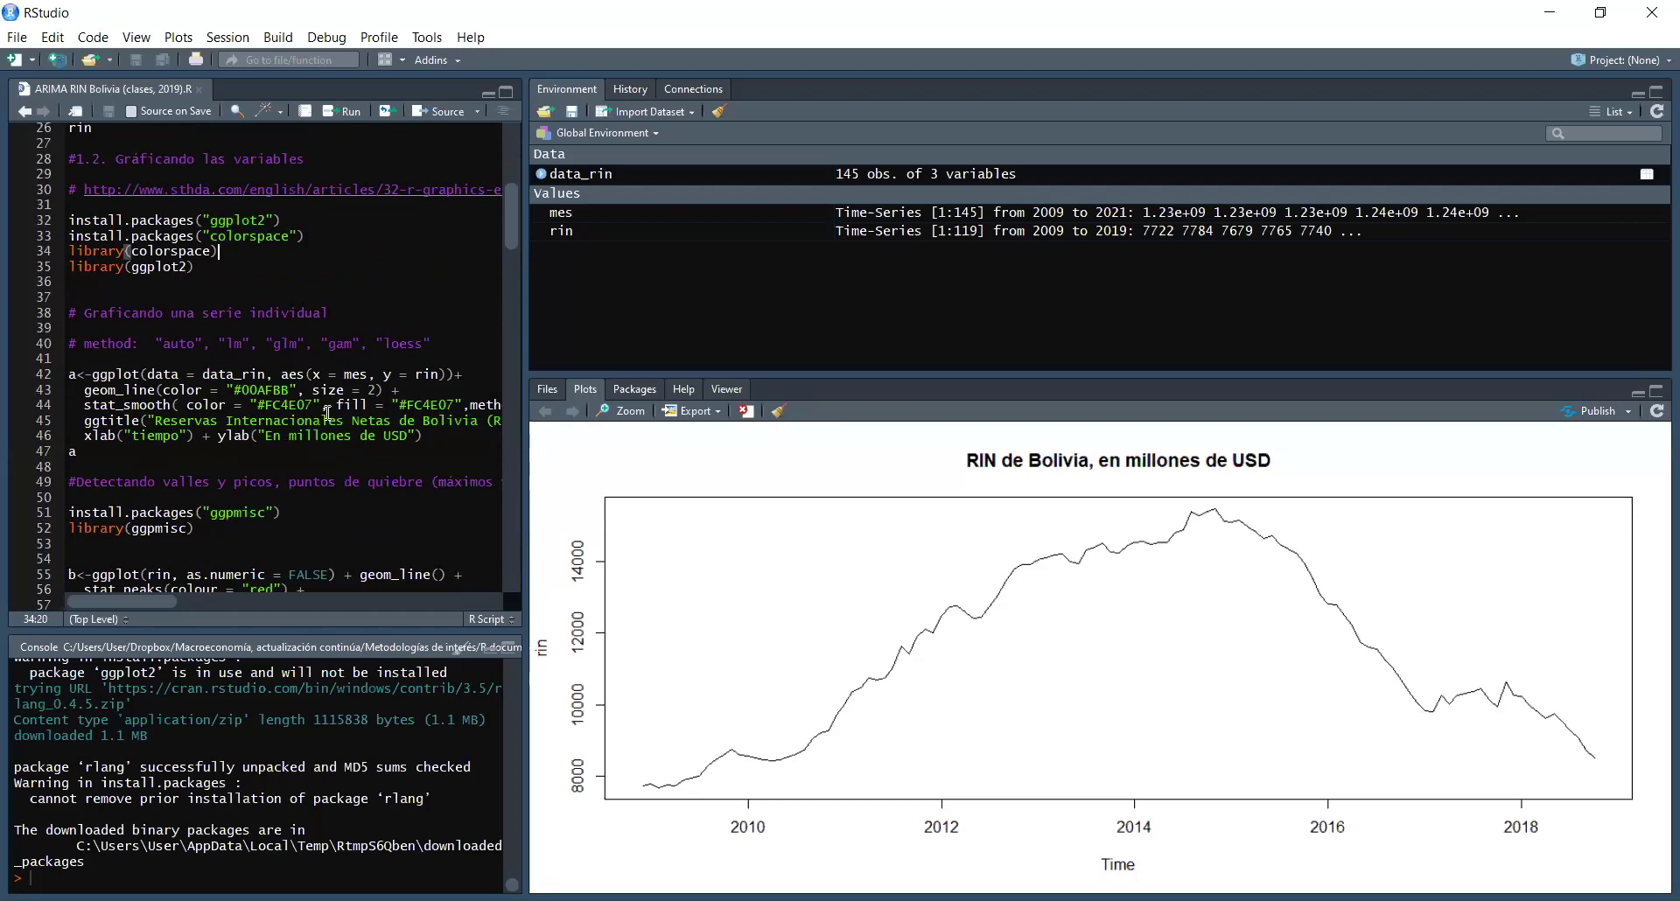
left_click(70, 374)
left_click(84, 374)
double_click(137, 377)
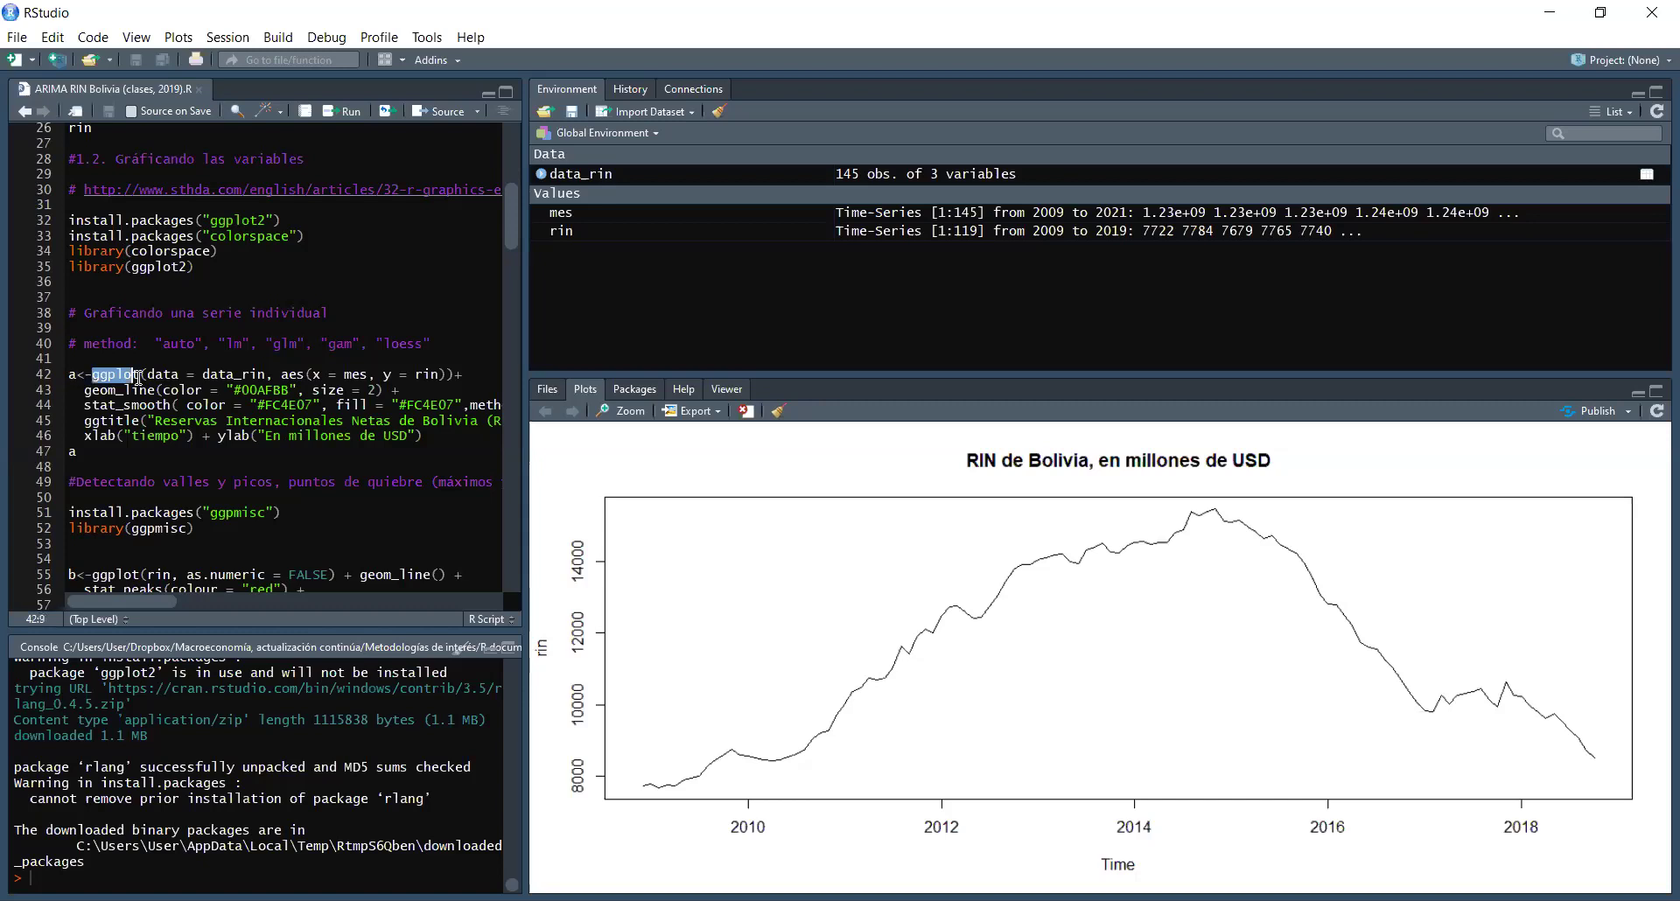
left_click(173, 385)
left_click(240, 376)
double_click(262, 376)
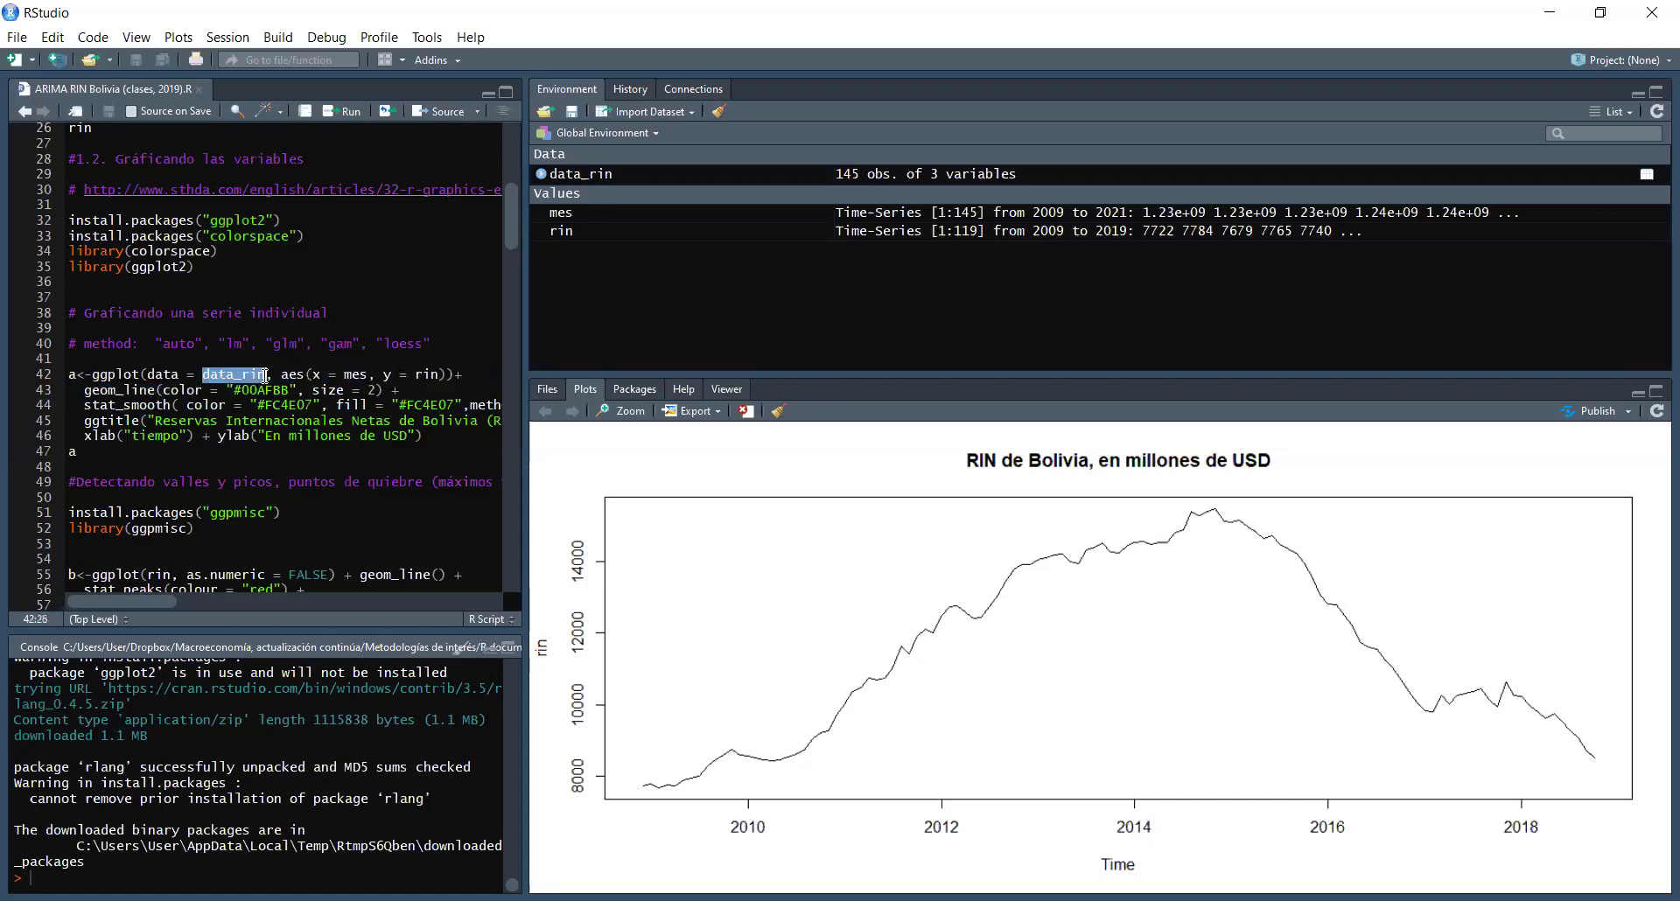
left_click(313, 387)
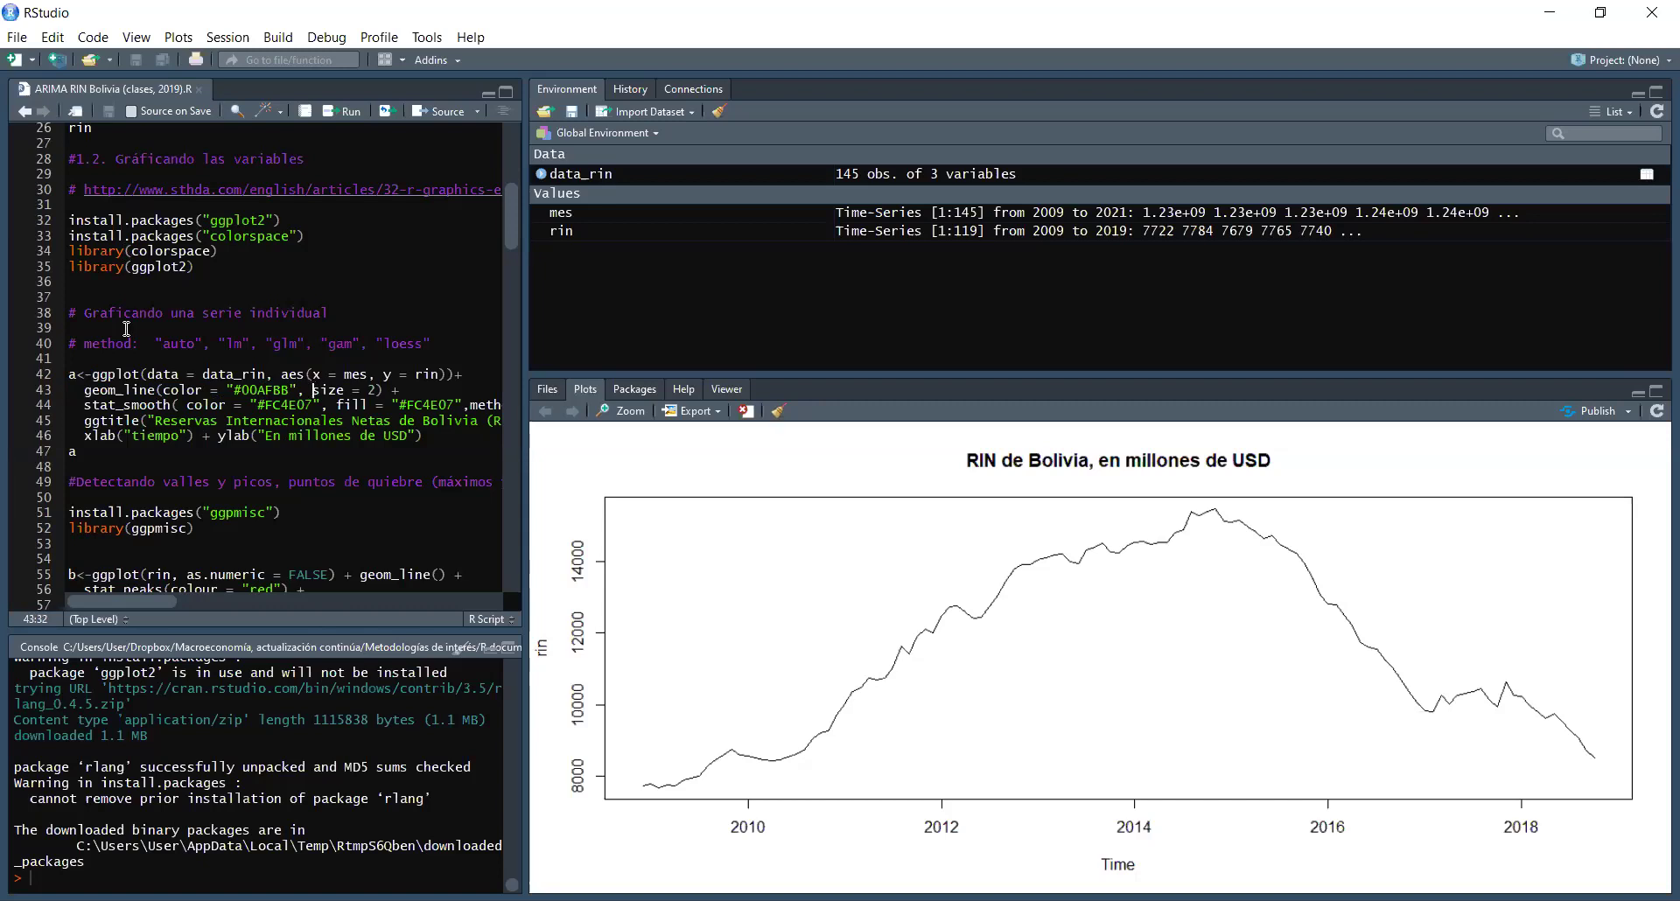
Step: Run the ggplot definition of a and the a line to chart "Reservas Internacionales Netas de Bolivia (RIN), periodo 2008-2018"
left_click(75, 371)
left_click(354, 120)
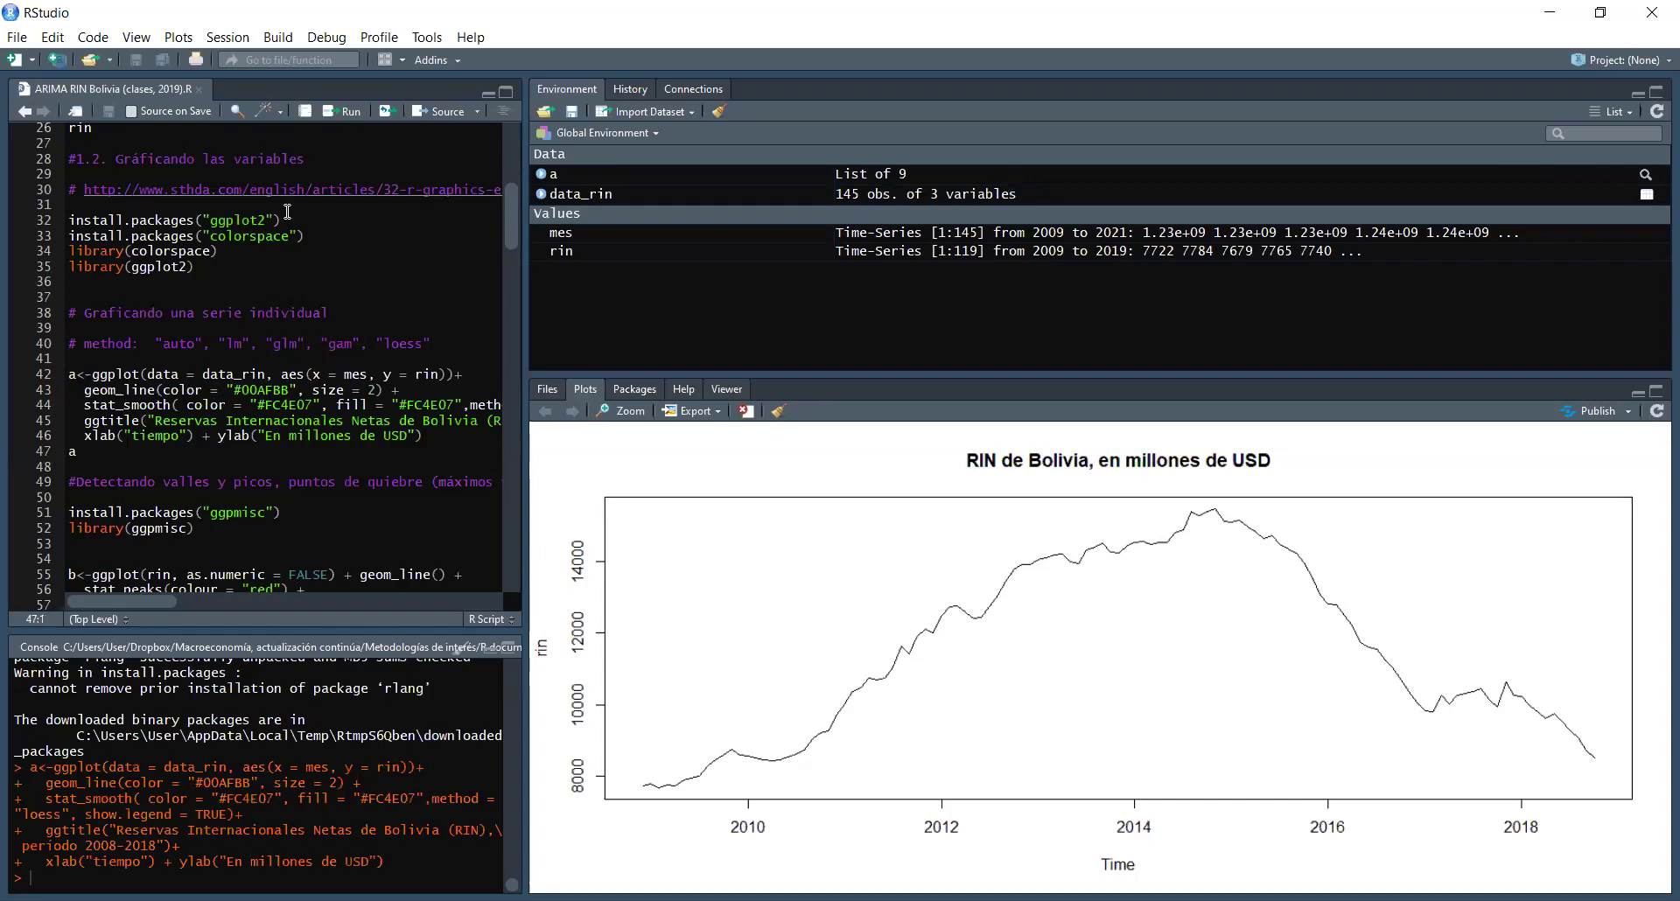
key("ctrl+Return")
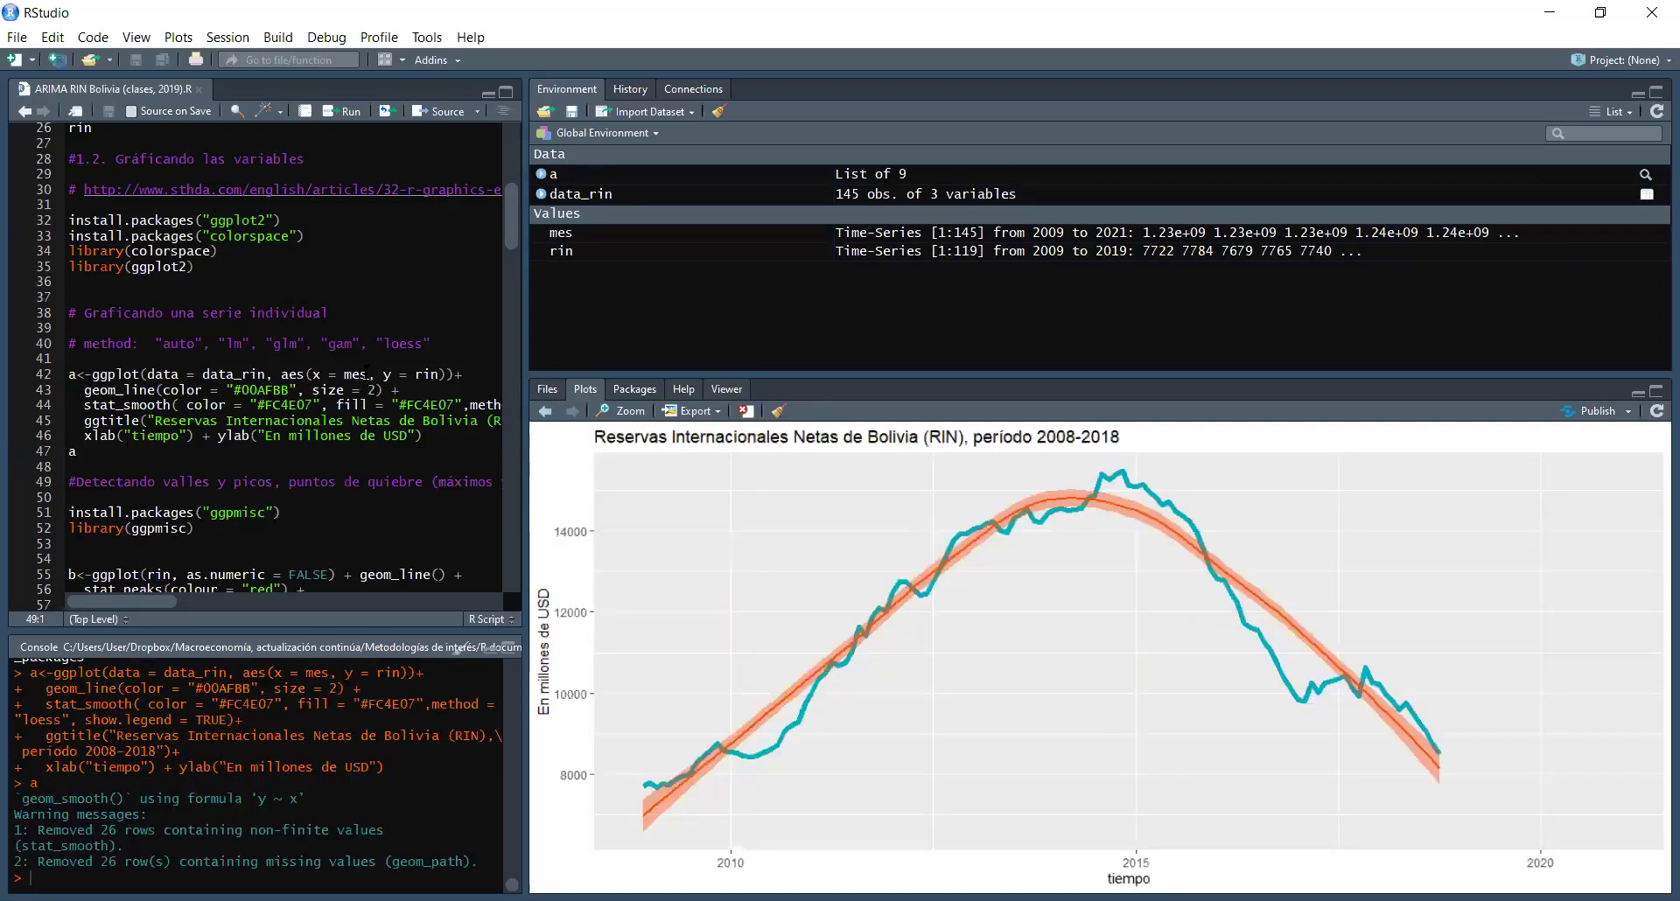
Step: Examine the aes arguments in line 42, highlighting mes for the x axis and rin for the y axis
double_click(348, 375)
left_click_drag(345, 375, 358, 374)
left_click(369, 374)
left_click(346, 375, "shift")
left_click(345, 375)
double_click(437, 375)
left_click_drag(440, 375, 440, 375)
left_click(440, 374)
scroll(131, 607, "right", 1)
scroll(115, 608, "left", 1)
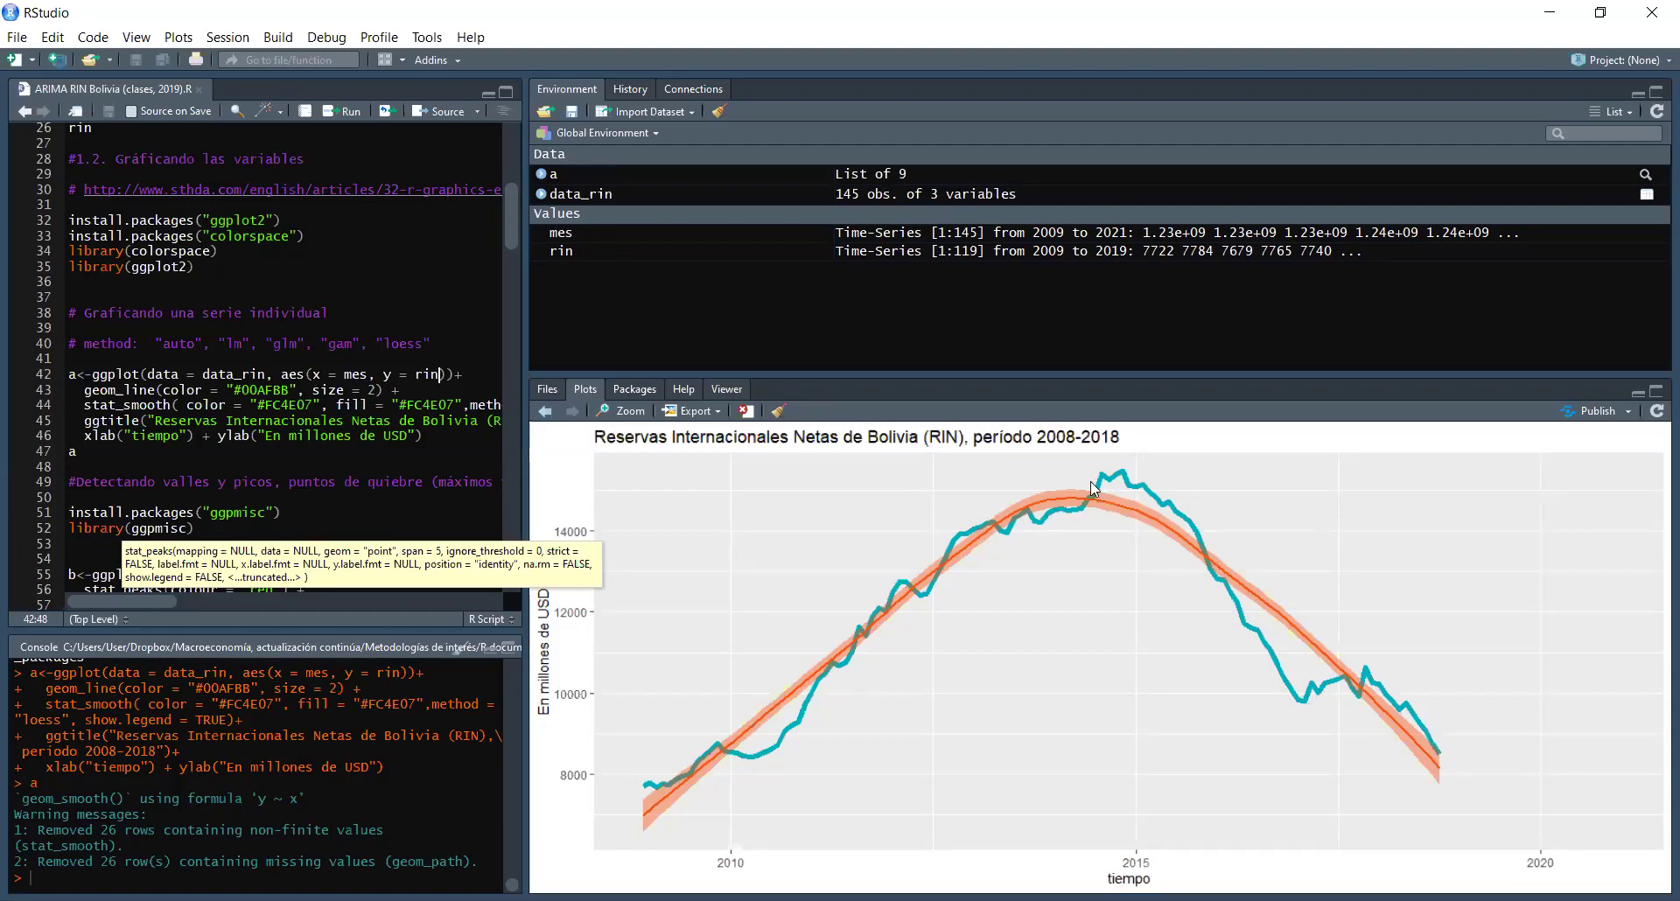
Step: Examine the geom_line and stat_smooth layers of plot a, highlighting each function name
left_click(149, 389)
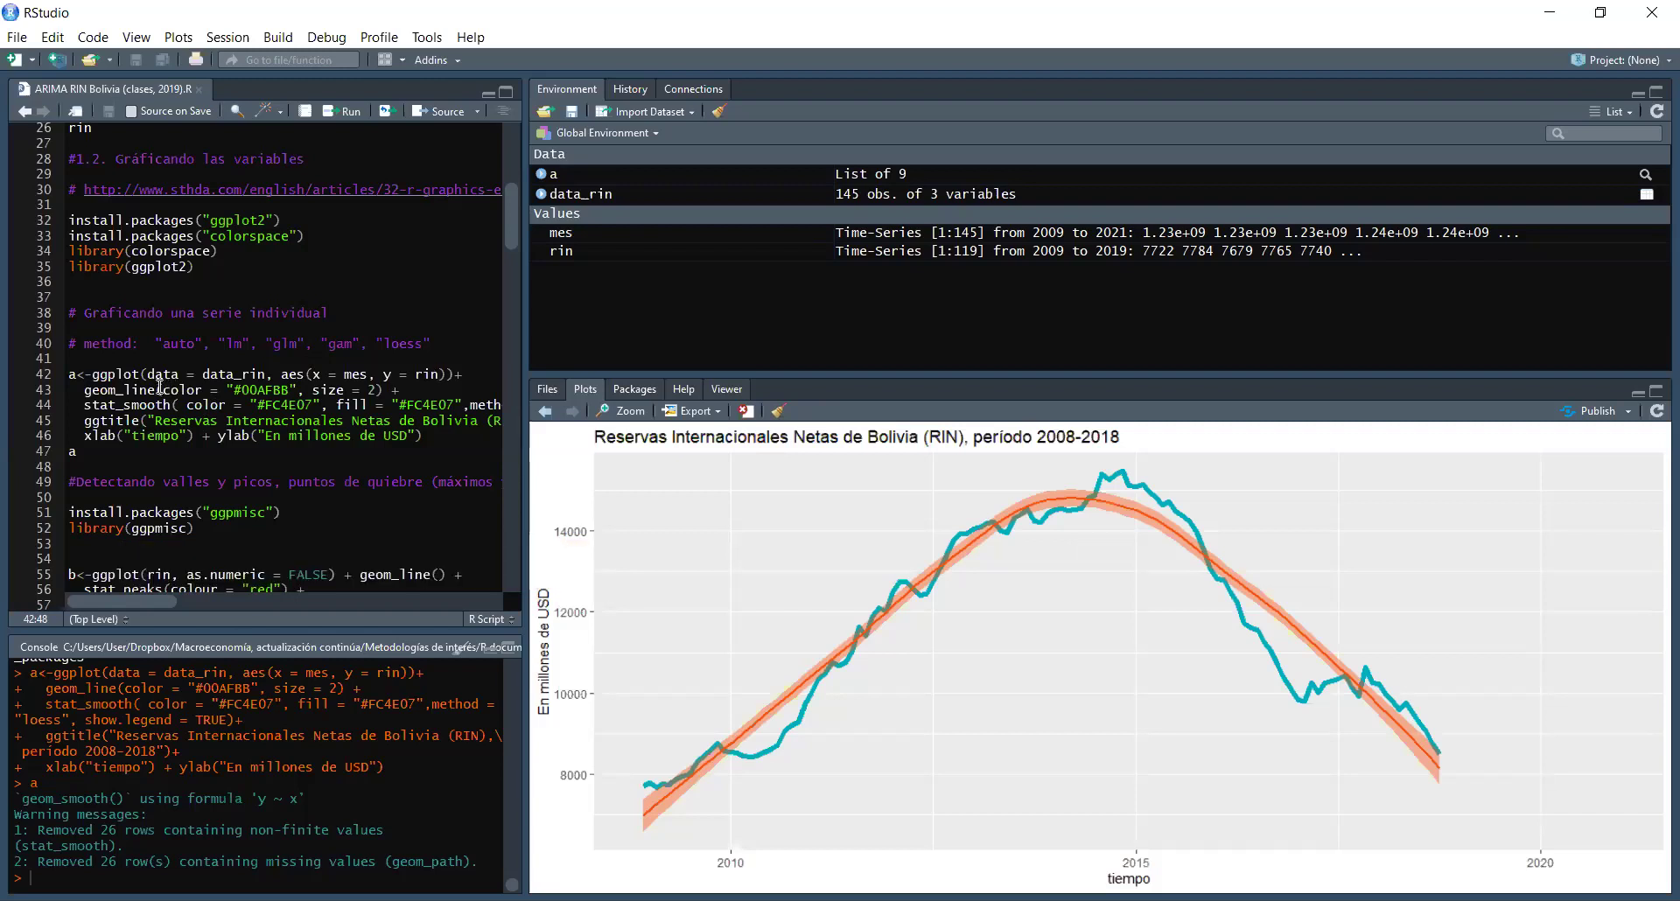
double_click(89, 388)
left_click_drag(88, 388, 76, 388)
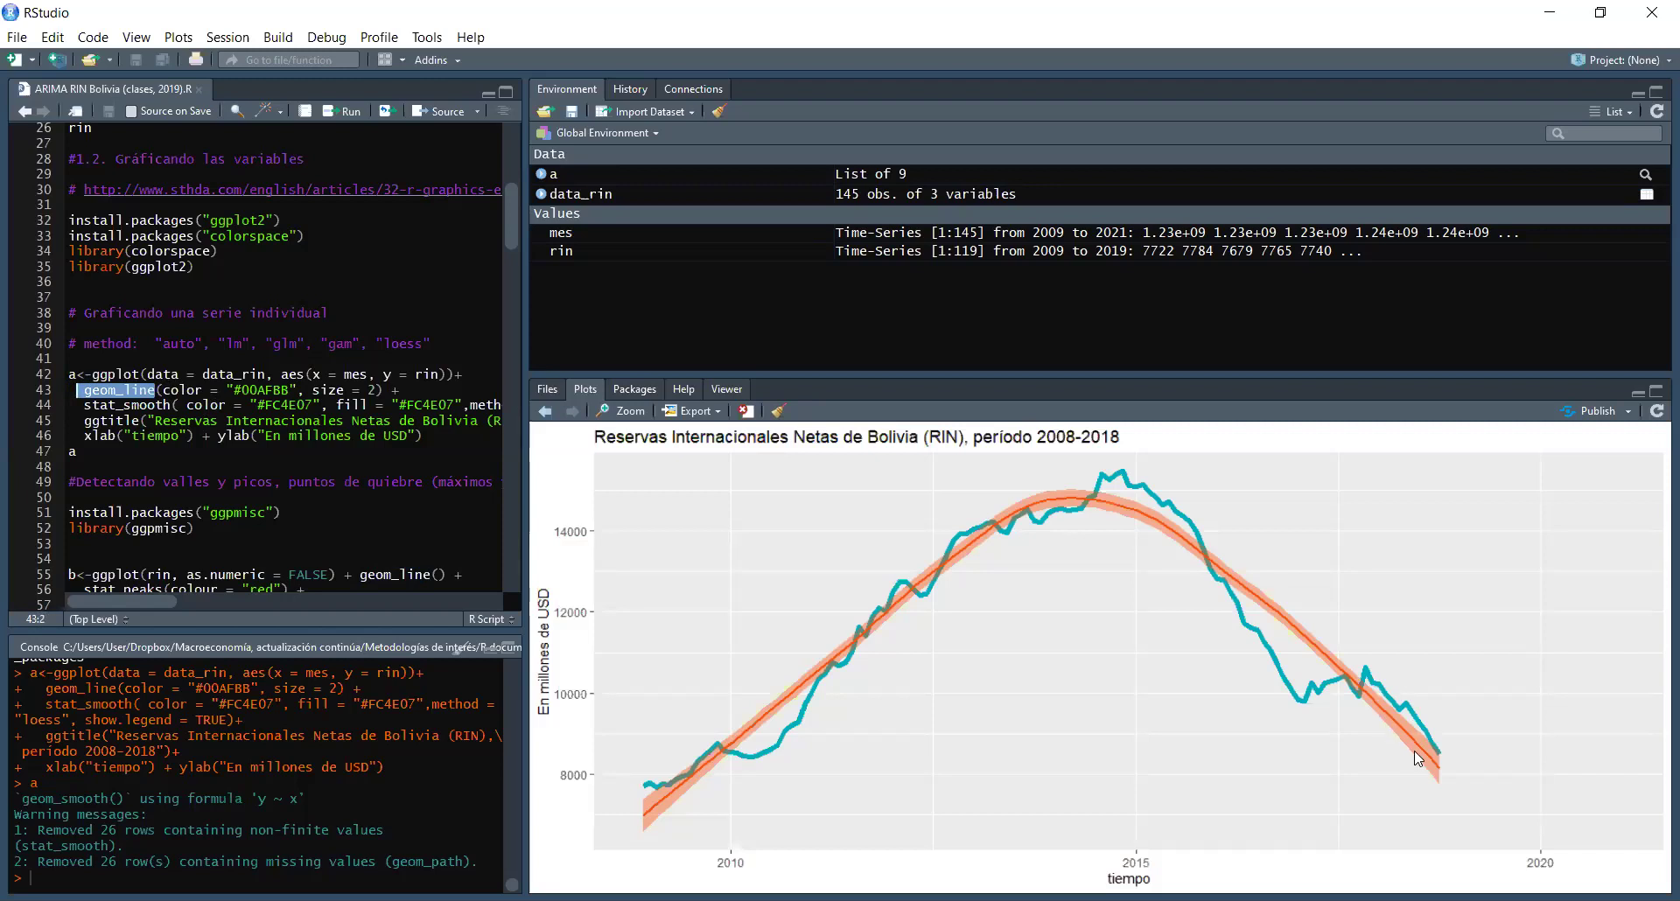
left_click(242, 421)
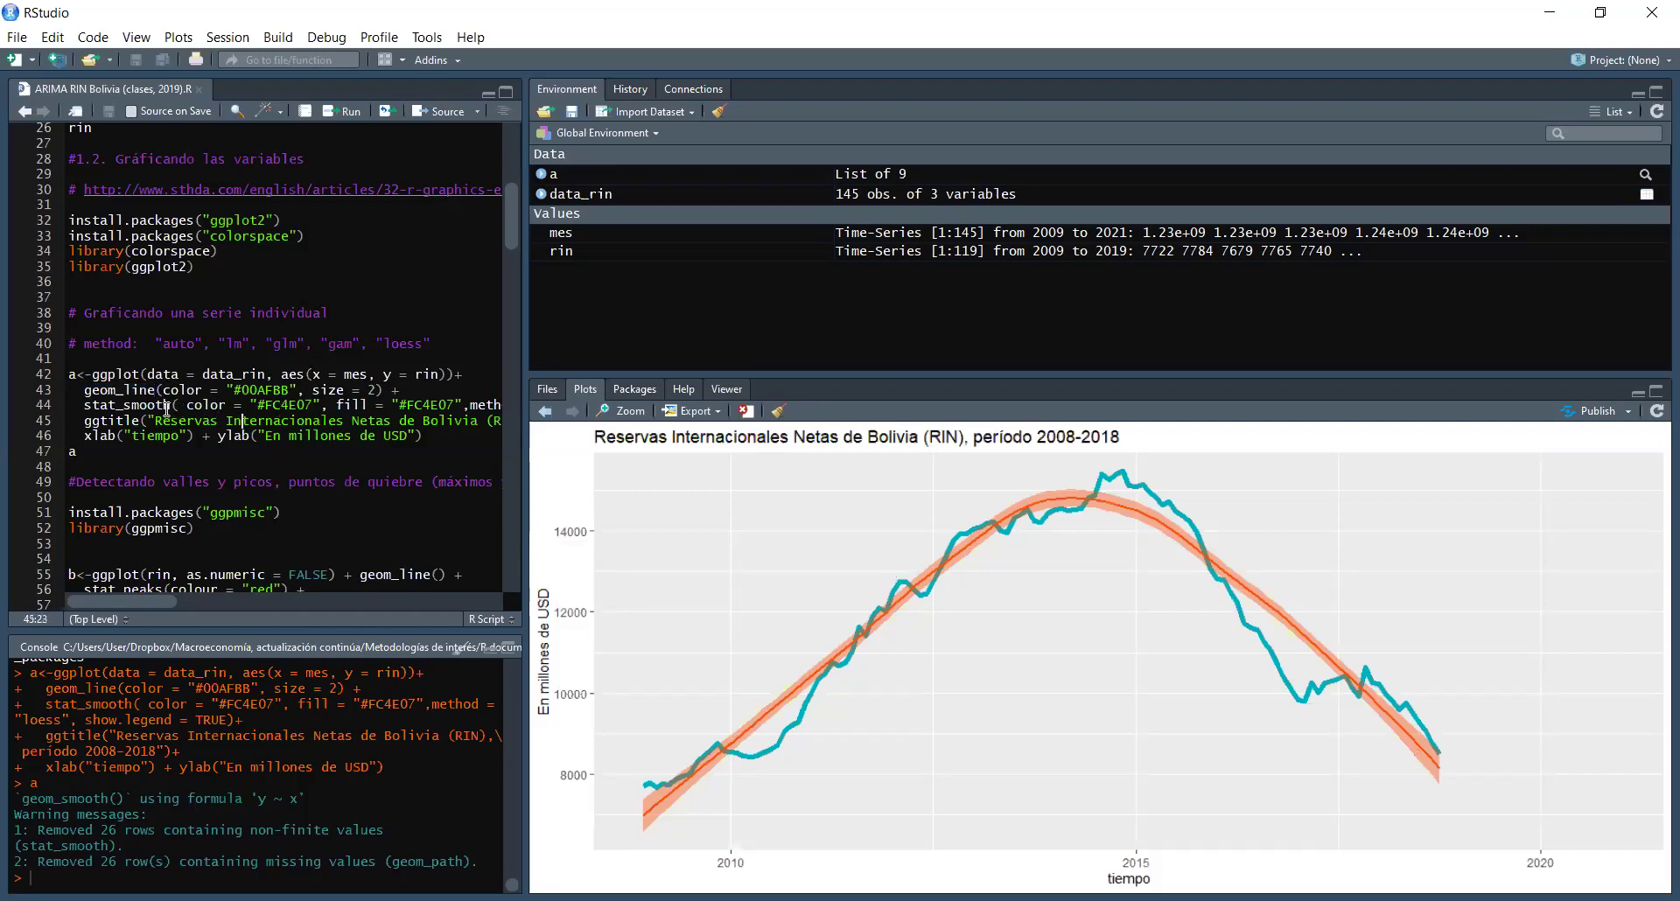
double_click(91, 407)
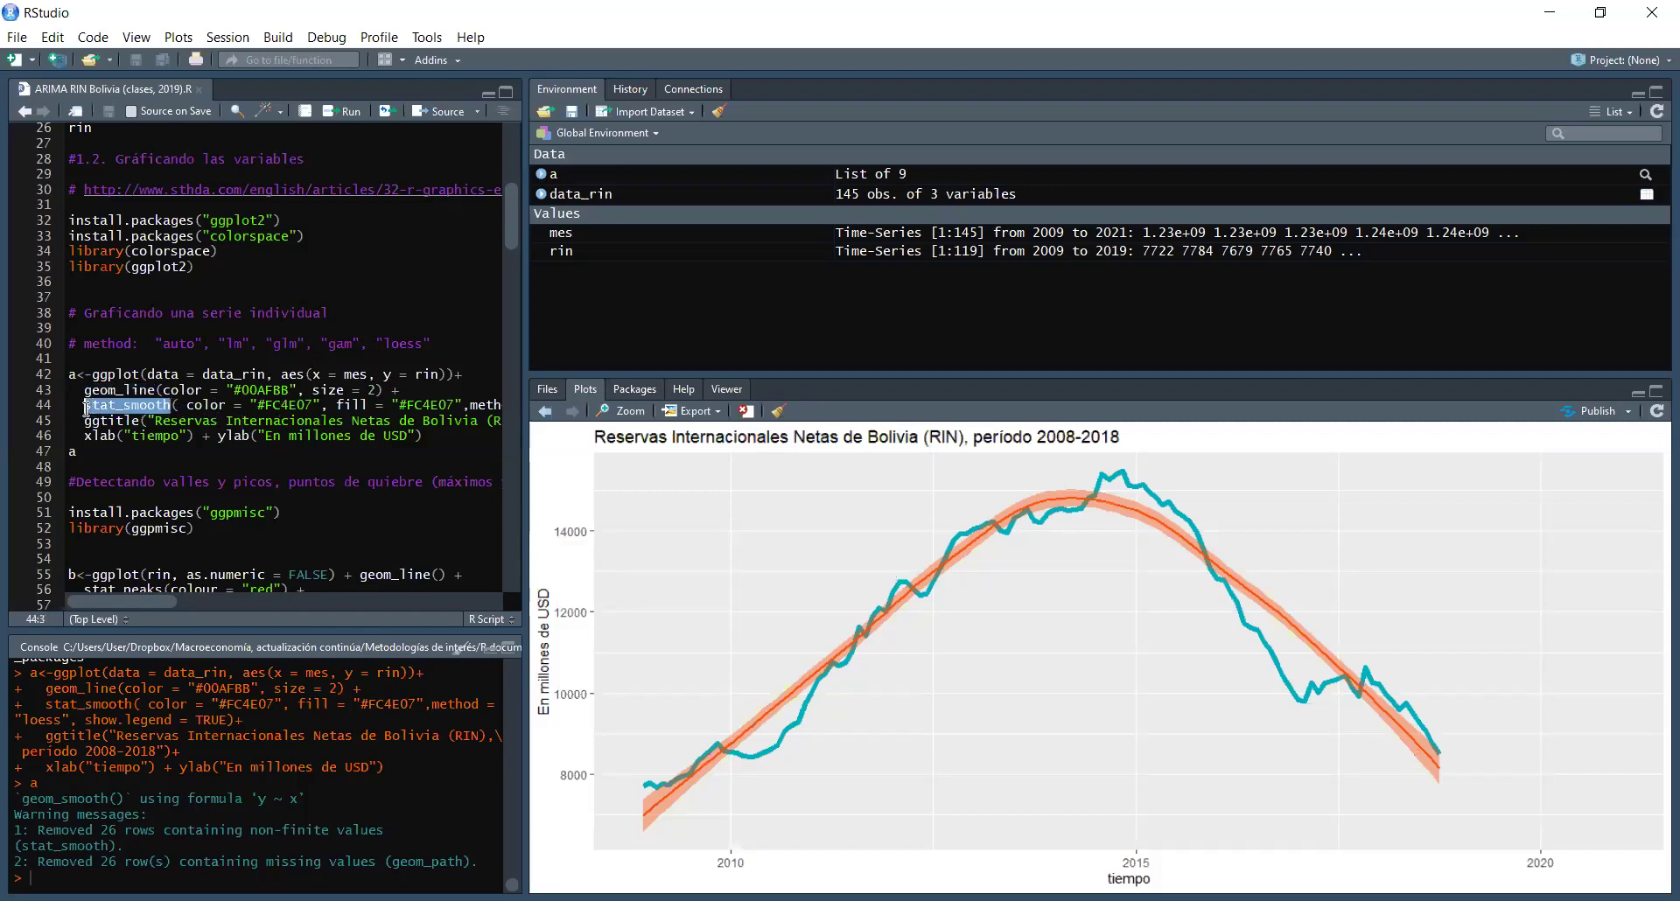
left_click(83, 409)
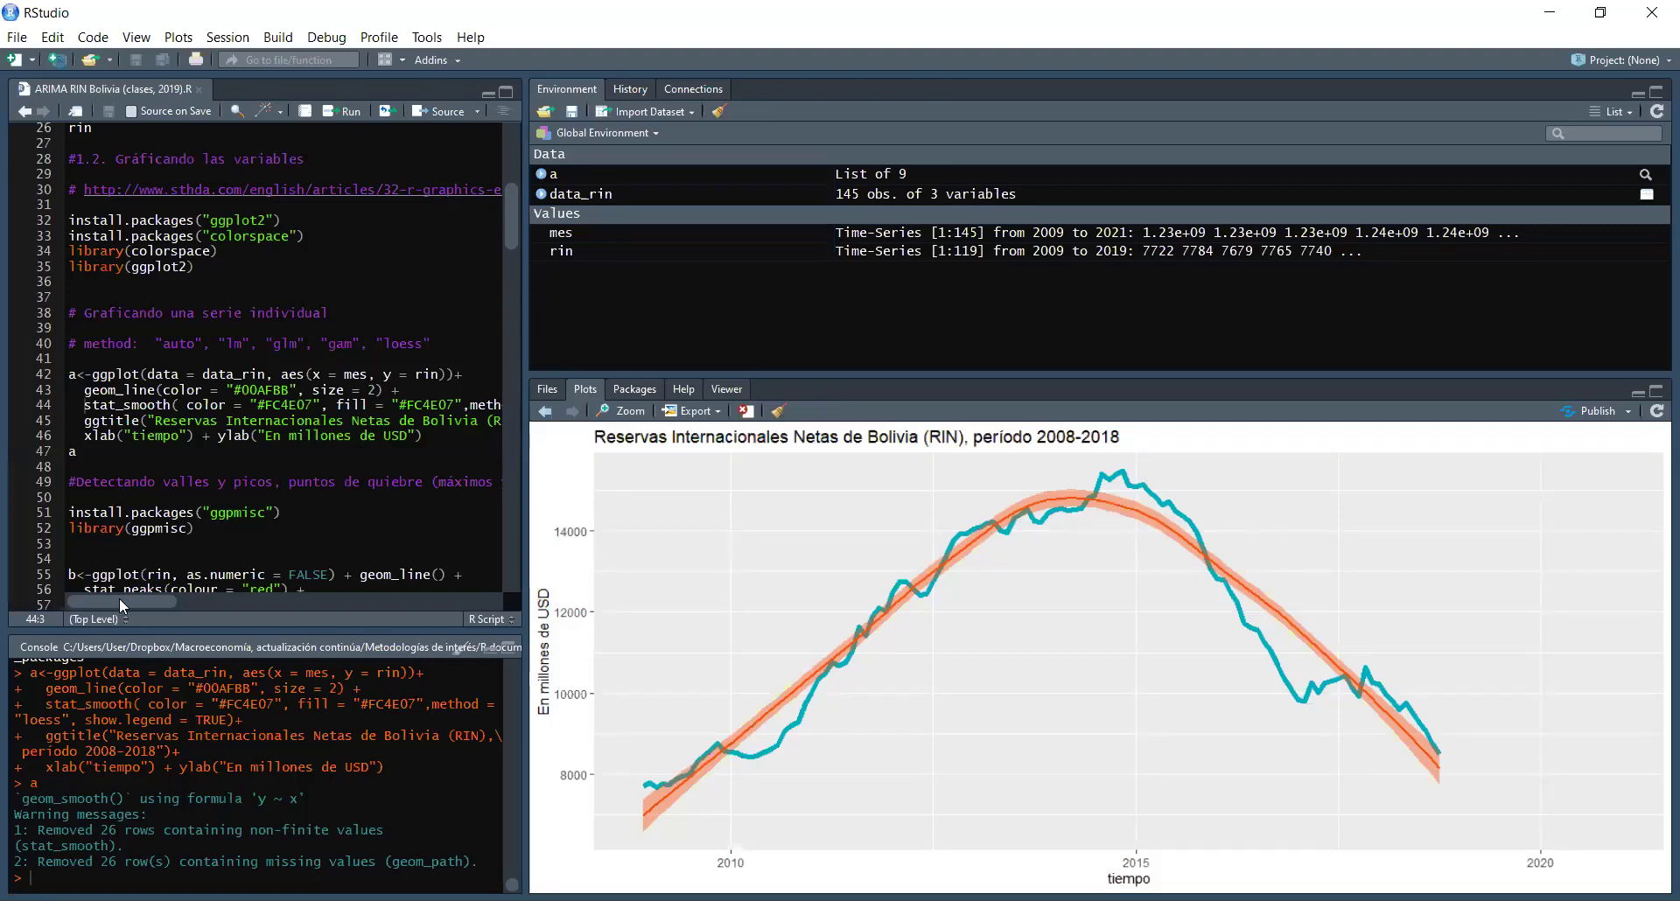
left_click_drag(154, 601, 107, 600)
Step: Examine the ggtitle and xlab lines that set the title and axis labels of plot a
left_click_drag(140, 422, 85, 425)
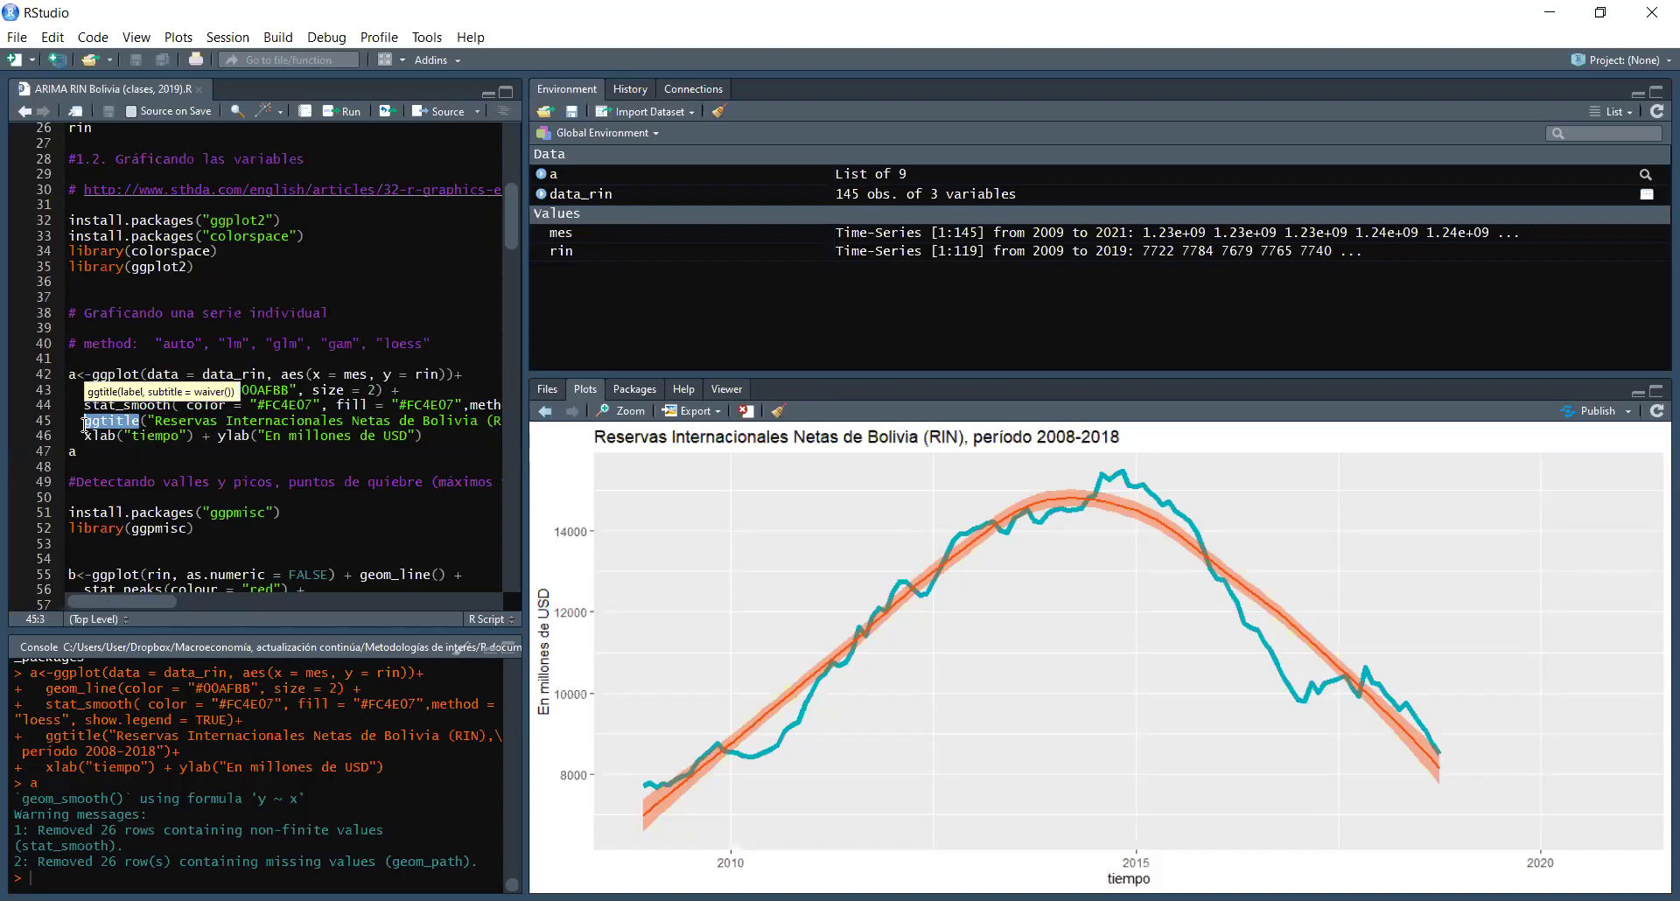
left_click(179, 438)
mouse_move(144, 601)
left_mouse_down()
mouse_move(159, 601)
mouse_move(143, 601)
left_mouse_up()
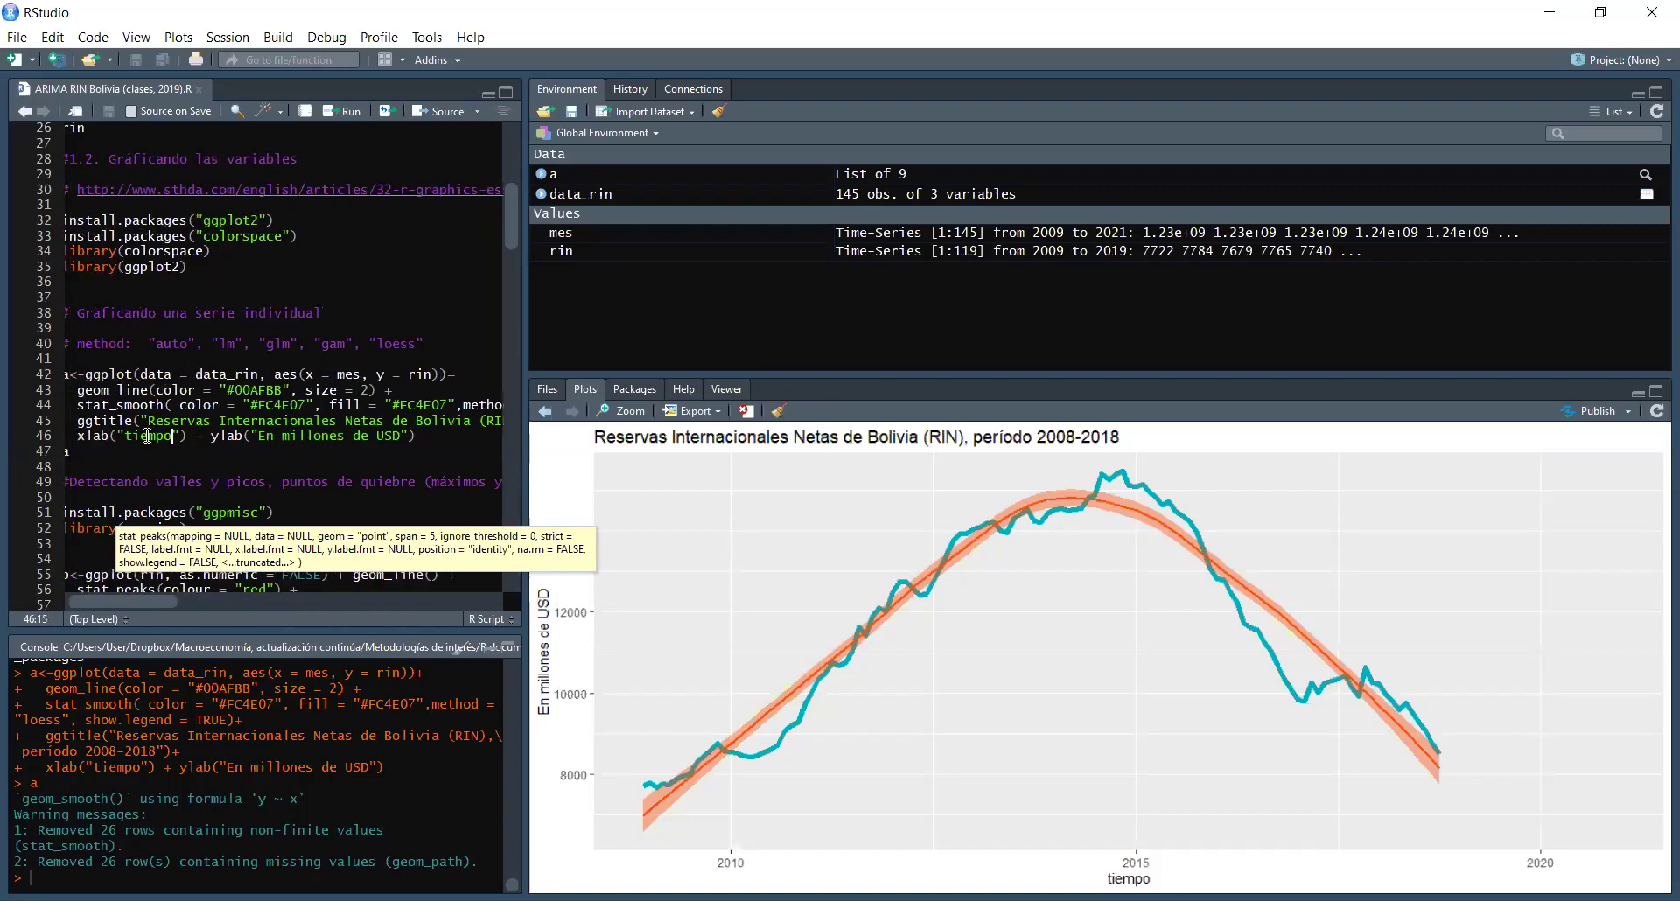
left_click(154, 427)
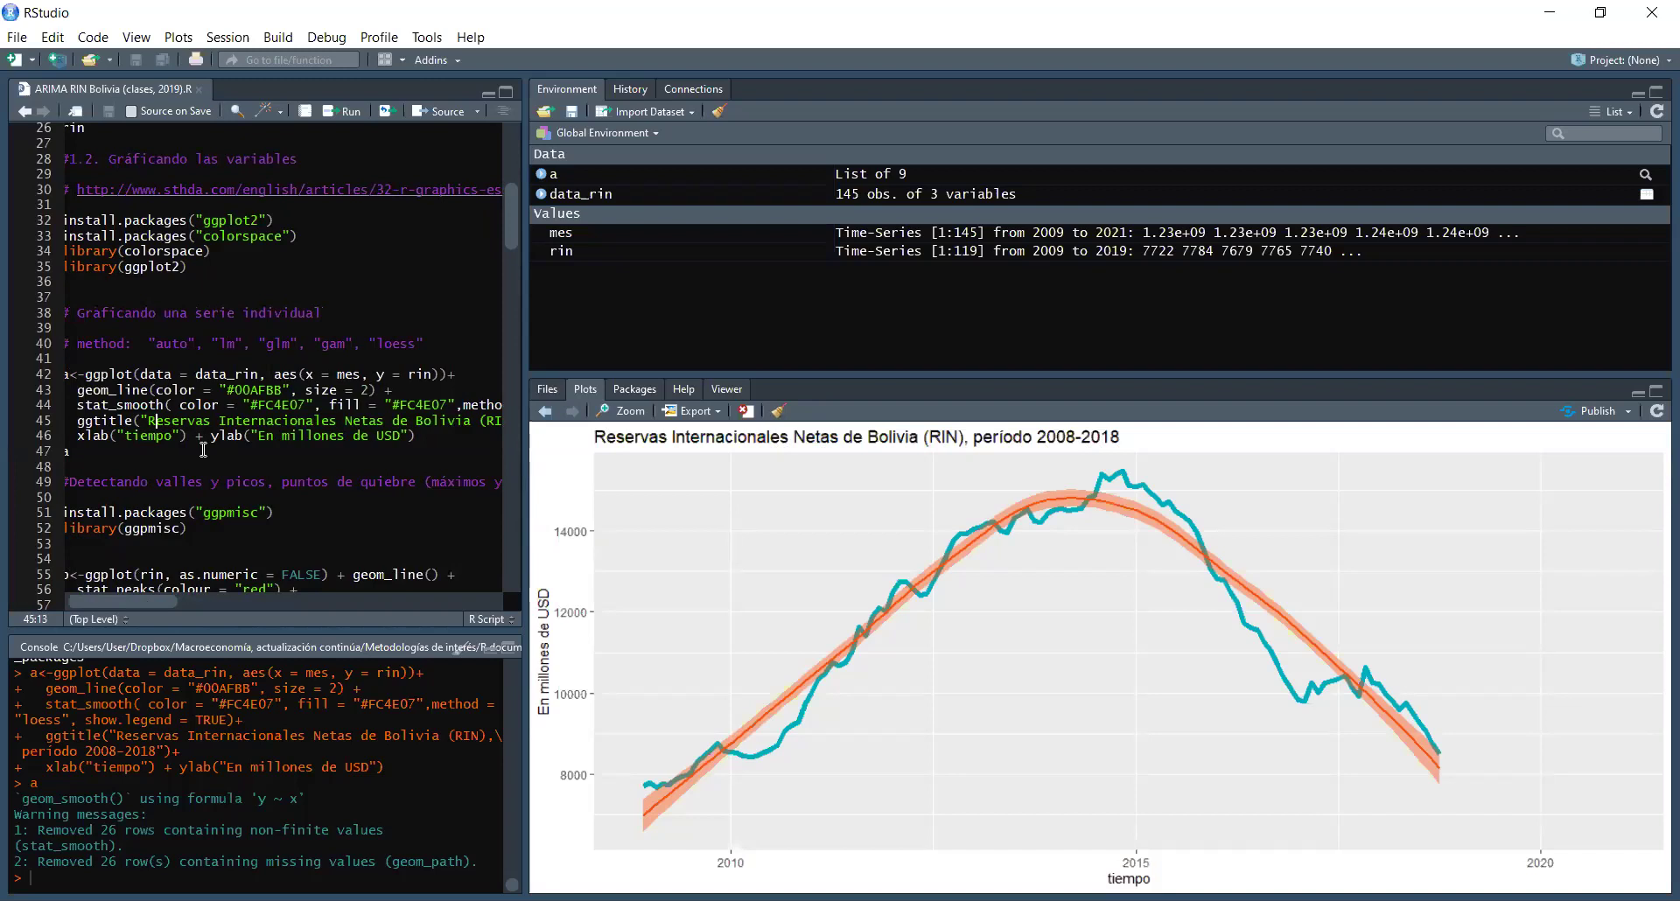
left_click_drag(108, 436, 79, 438)
left_click(109, 443)
left_click_drag(164, 600, 149, 601)
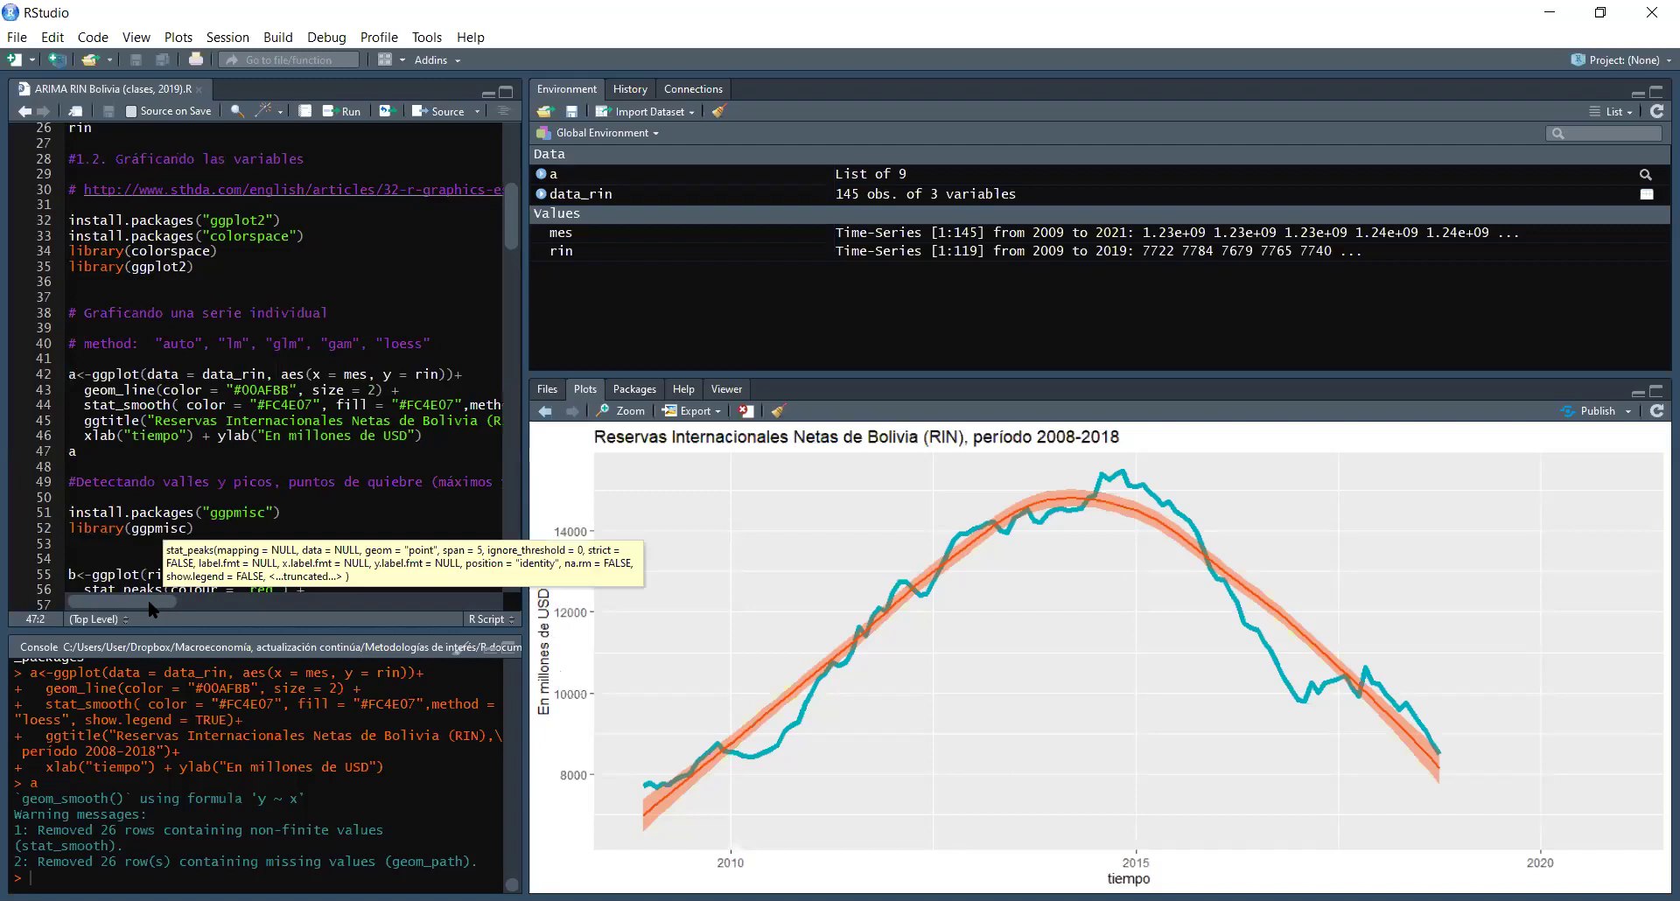
Step: Run the ggplot definition of b and the b line to chart "Picos y valles de las RIN, periodo 2008-2018"
left_click_drag(513, 223, 511, 234)
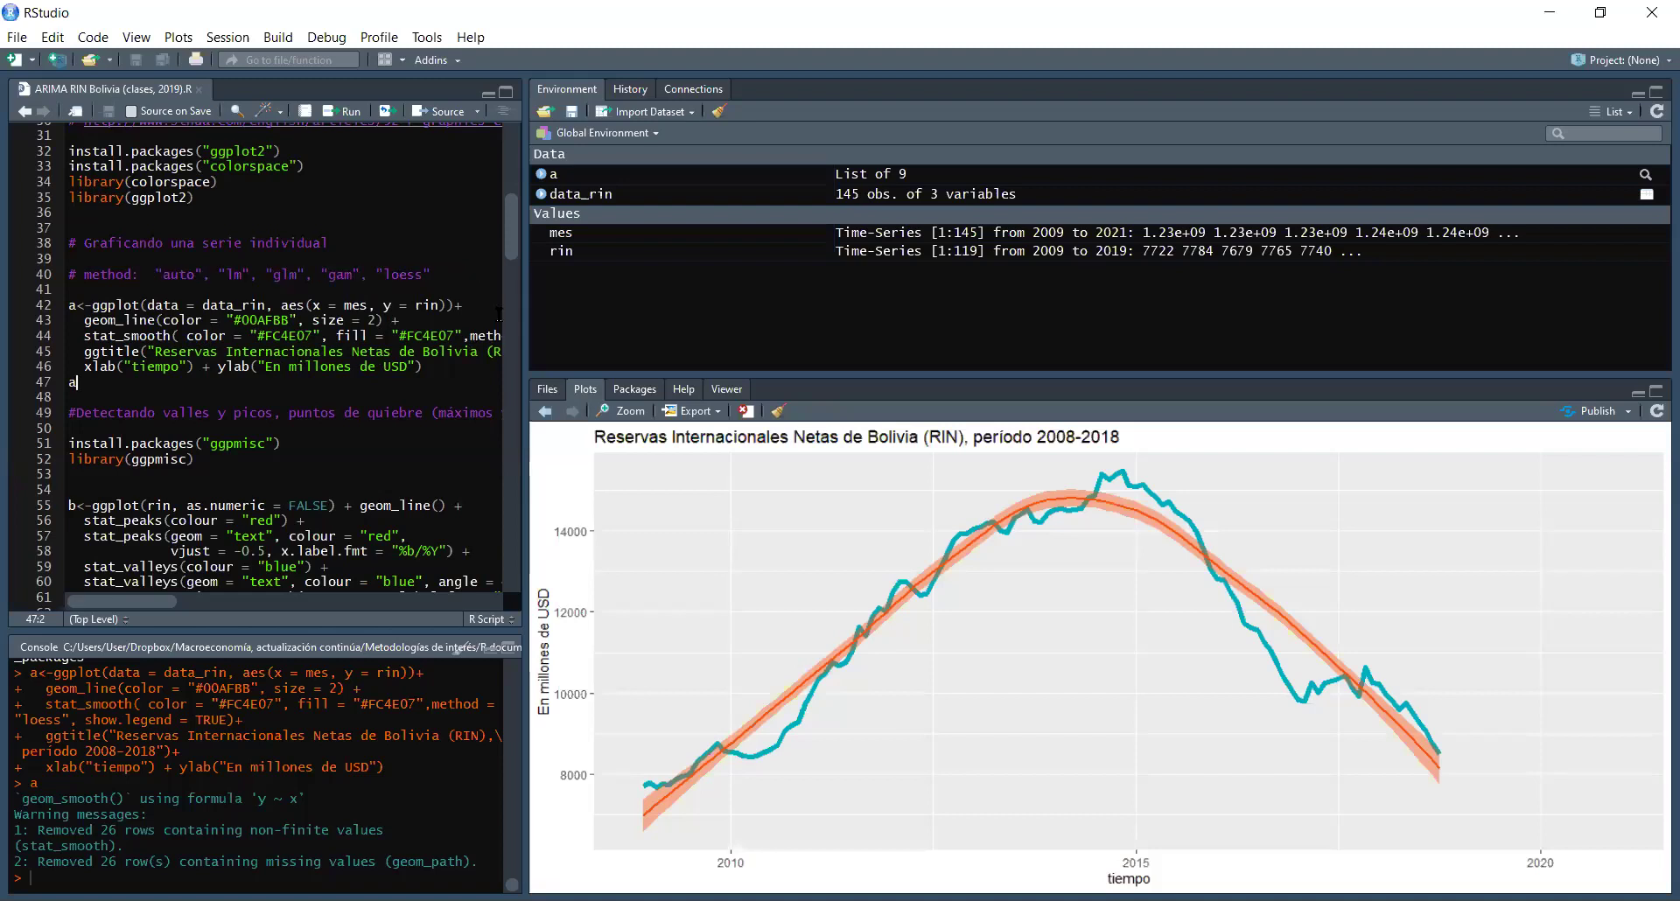
left_click_drag(512, 234, 509, 254)
scroll(509, 253, "down", 2)
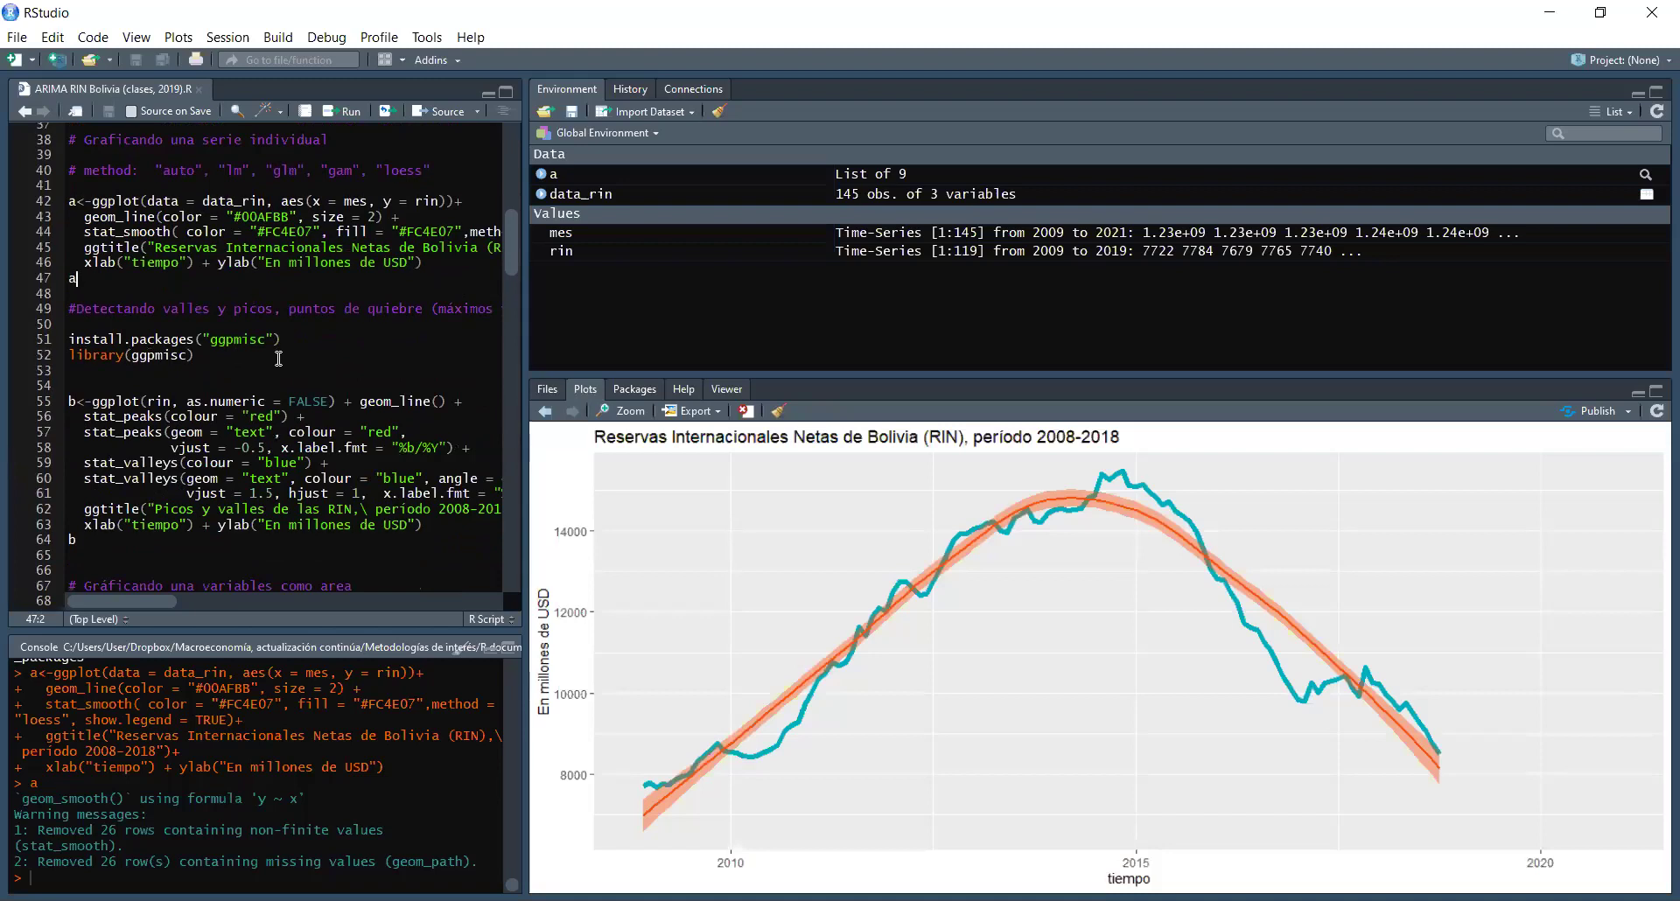
left_click(147, 417)
left_click(147, 402)
left_click(74, 403)
left_click(350, 112)
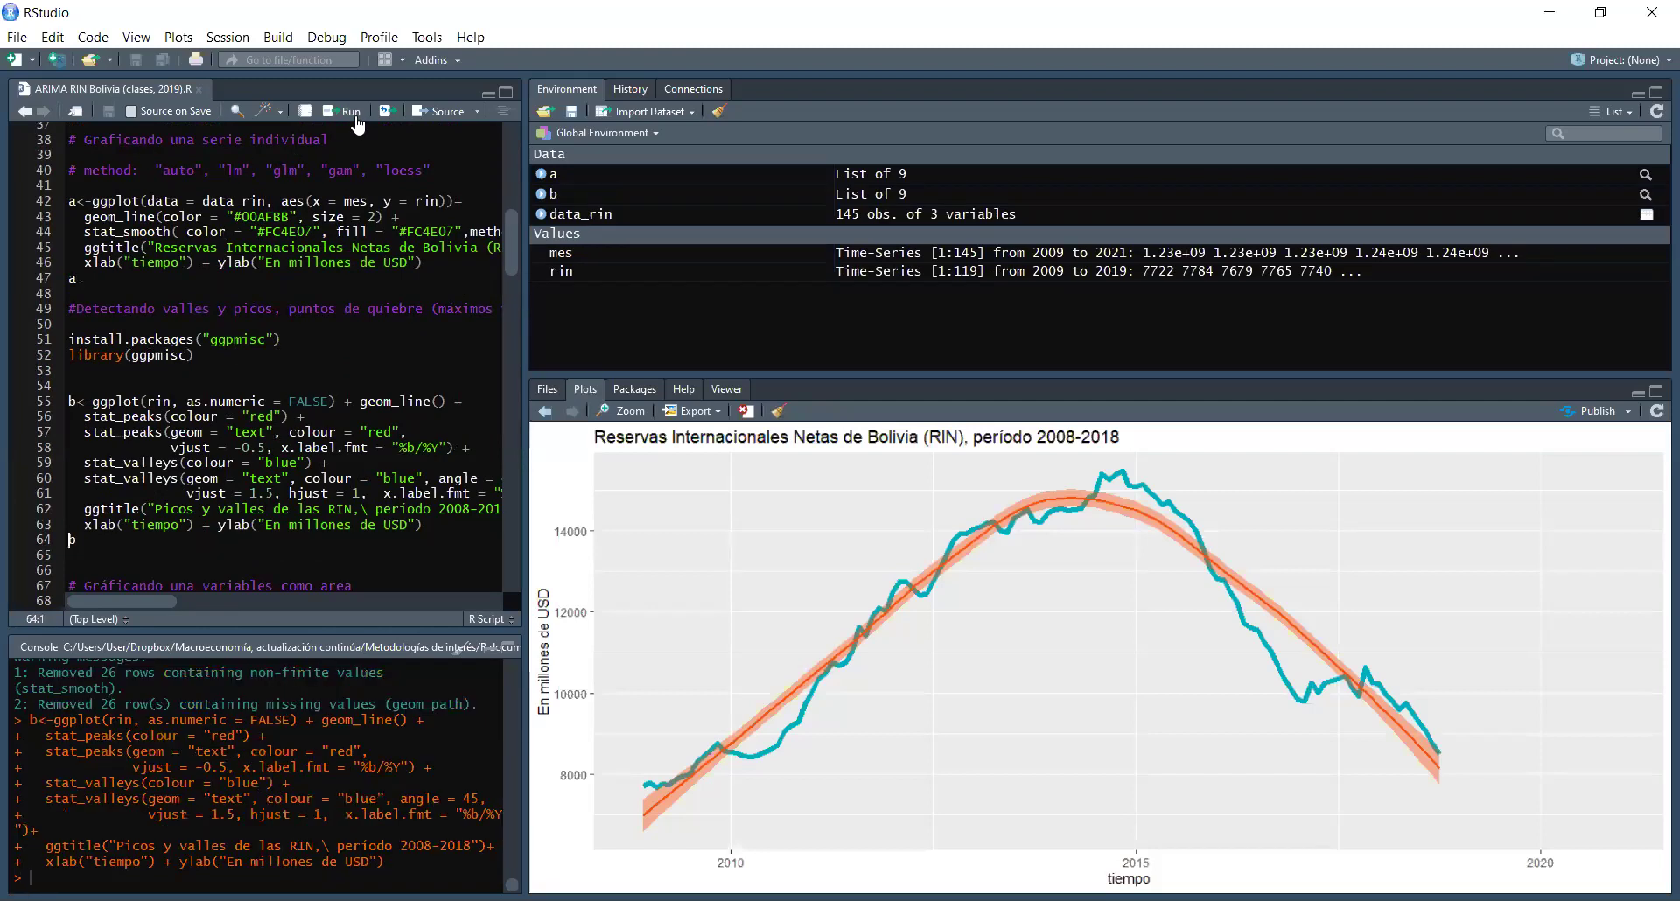
left_click(350, 112)
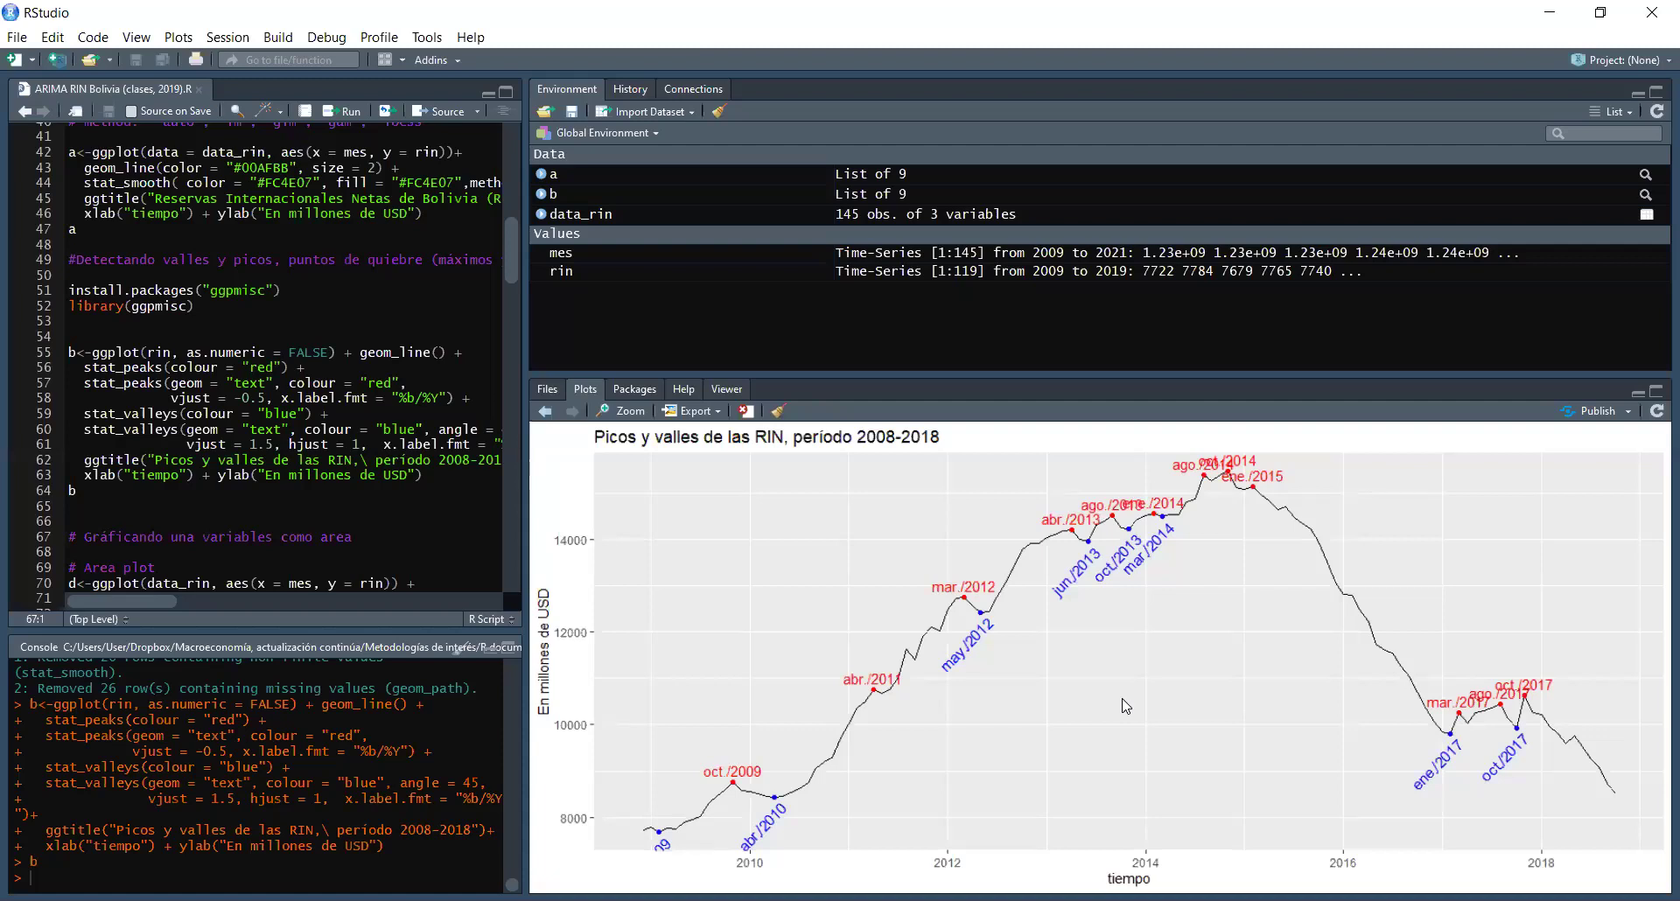
Step: Run the area plot definition of d and the d line to chart "Reservas Internacionales Netas, 2008-2018"
scroll(509, 276, "down", 5)
scroll(510, 296, "down", 1)
scroll(508, 301, "down", 1)
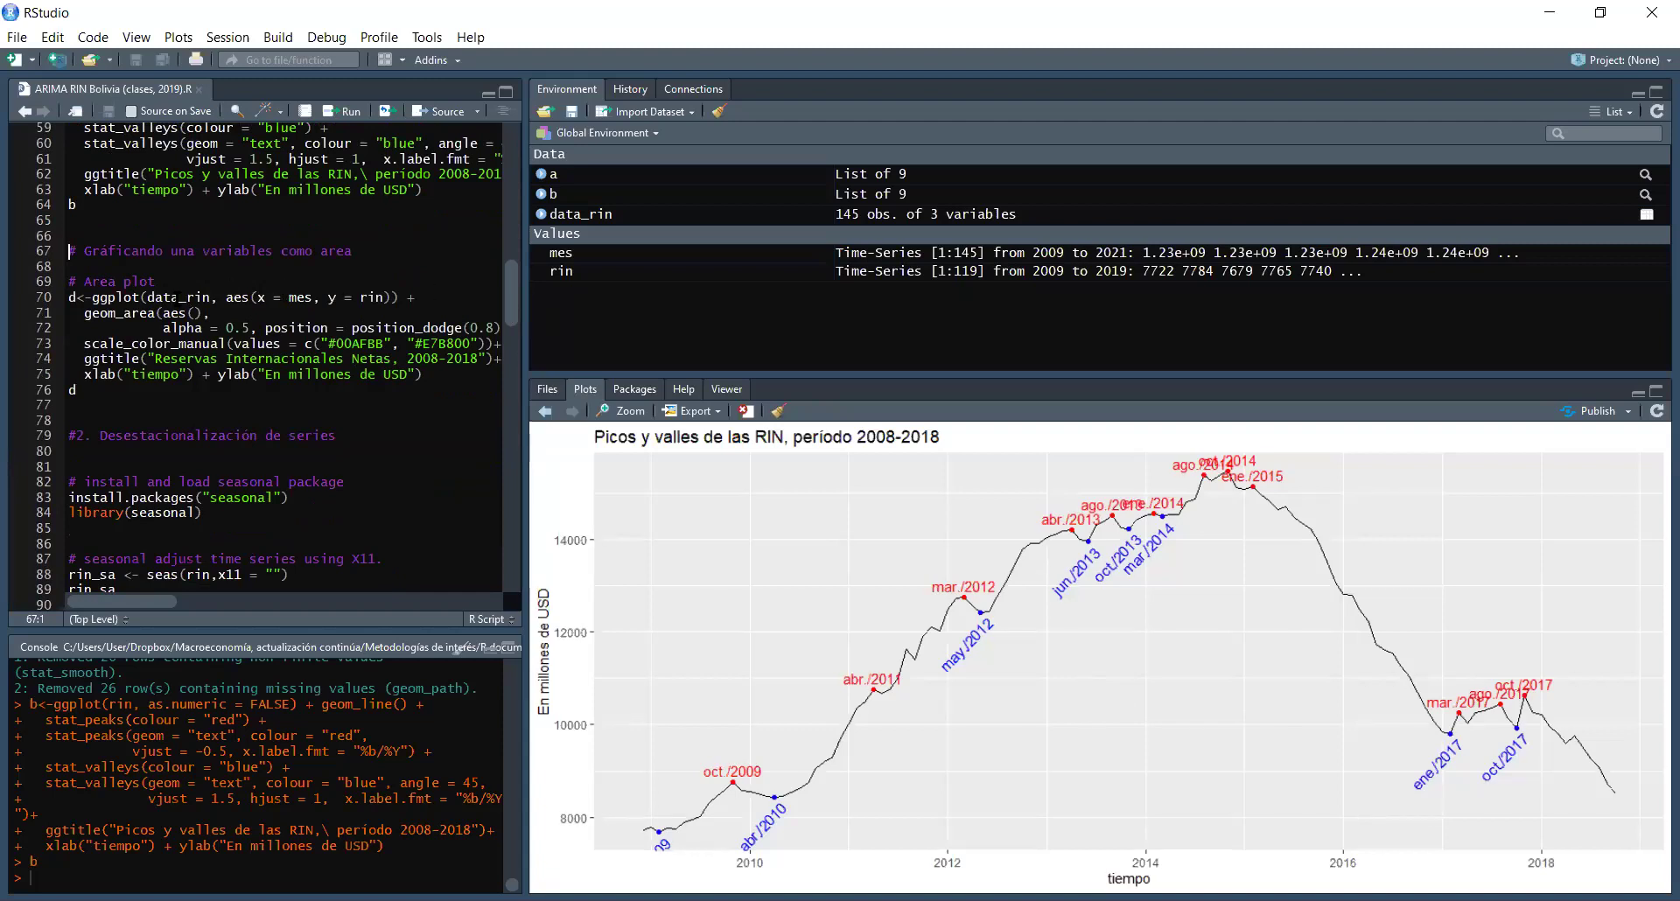
left_click(176, 297)
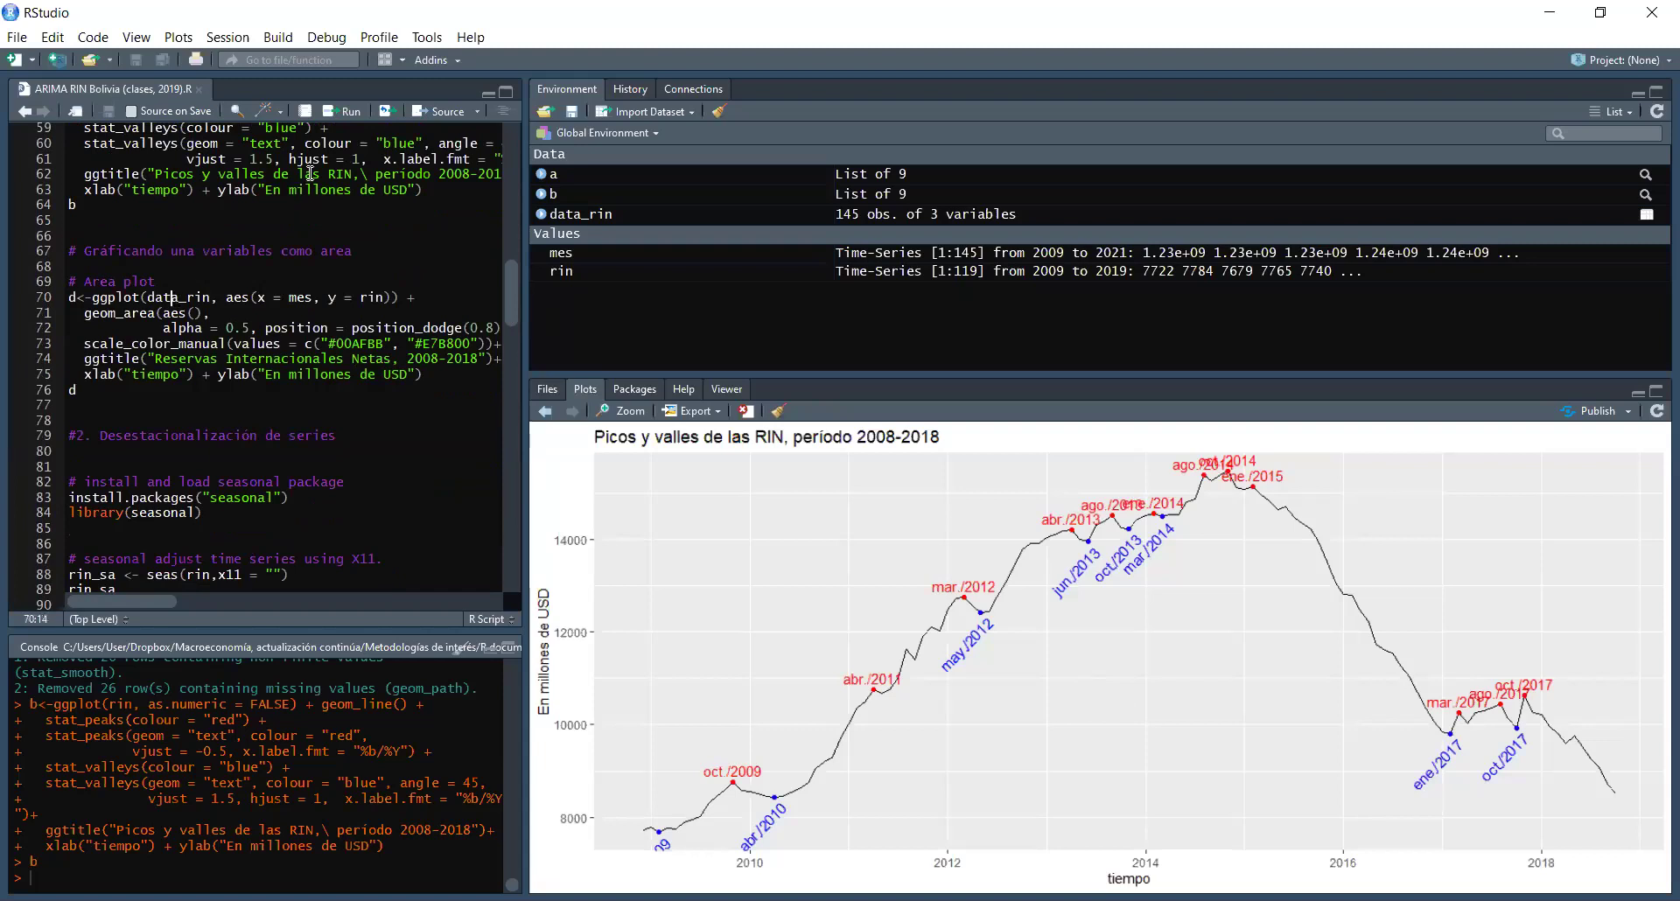
left_click(349, 112)
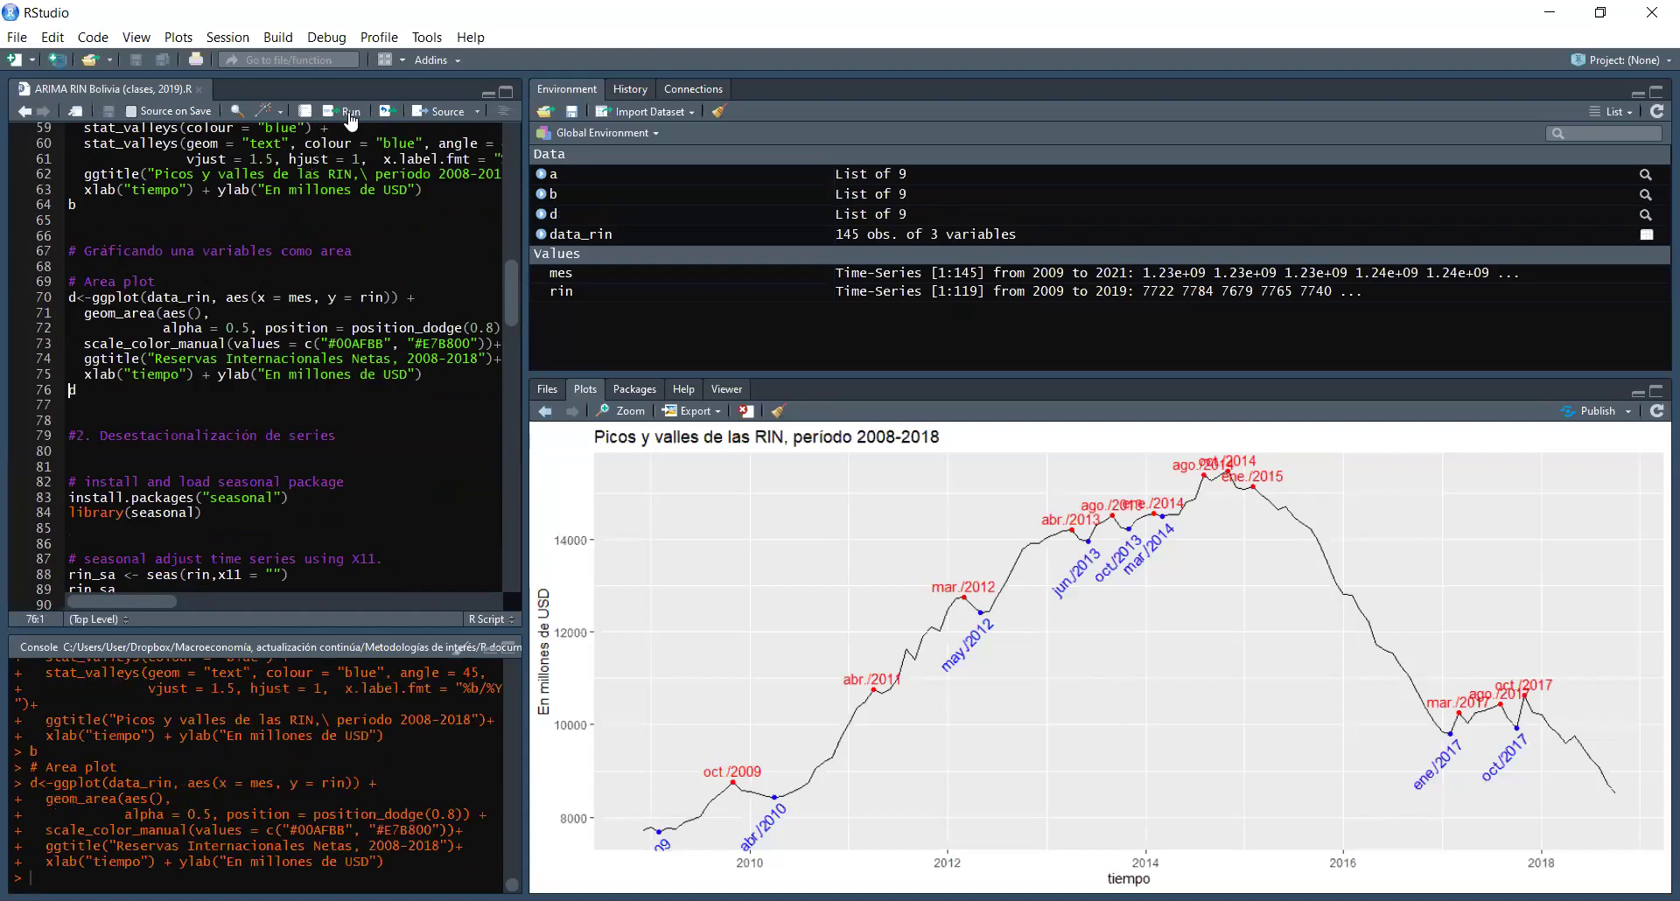
left_click(350, 114)
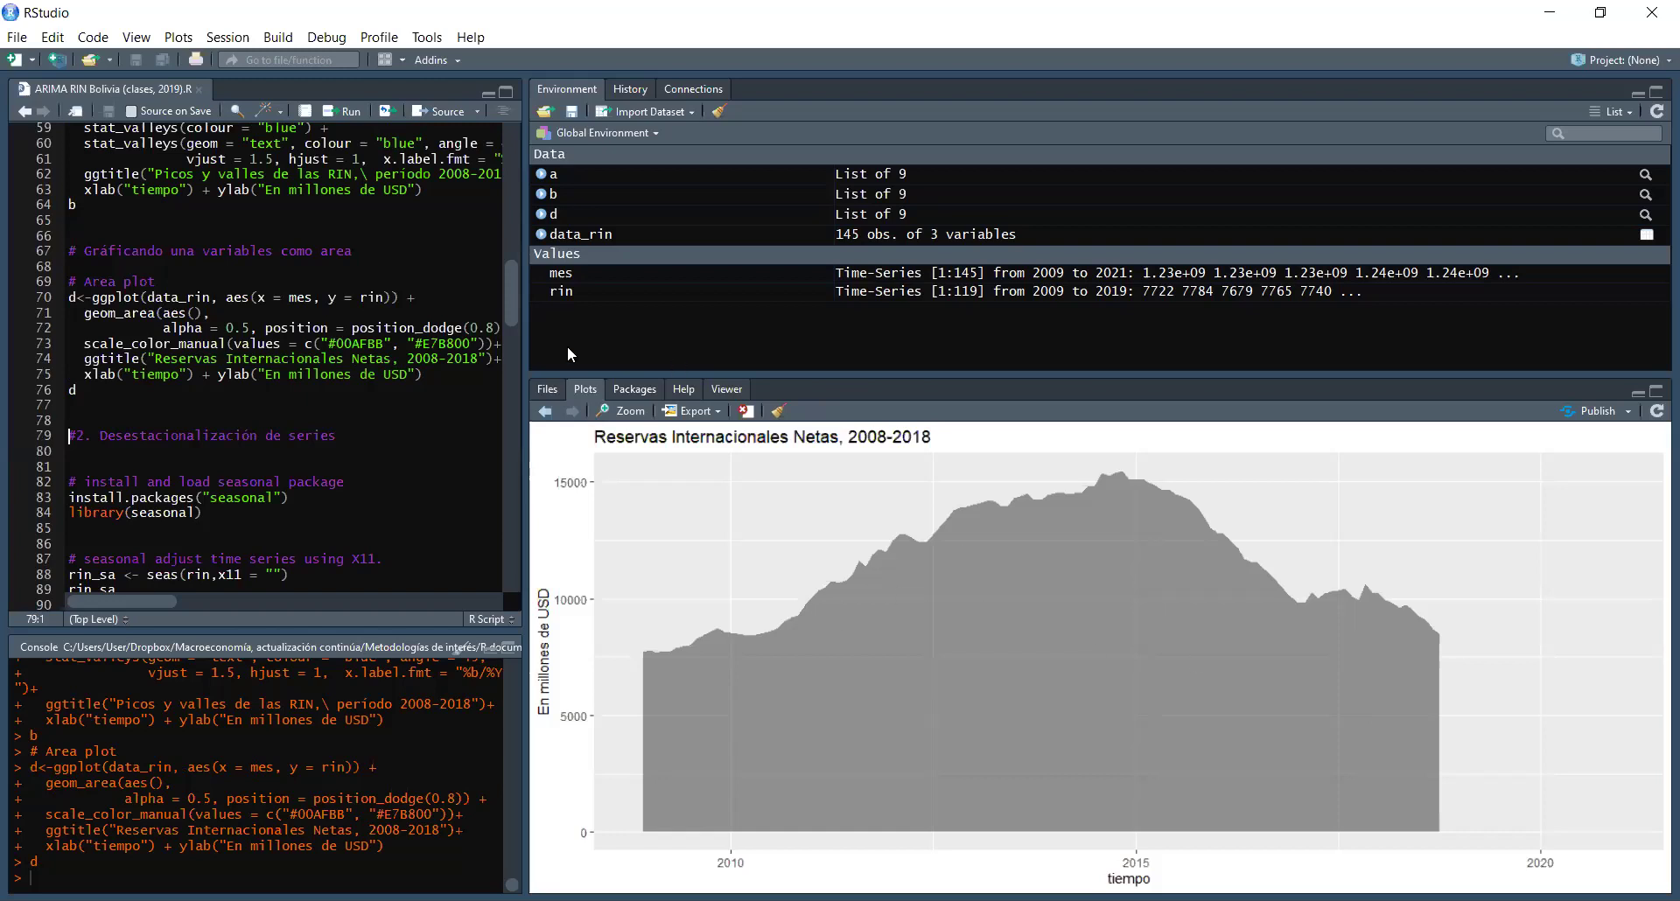
Step: Review the script from its start to "2. Desestacionalización de series", and highlight the lines that install and load the seasonal package
scroll(515, 298, "up", 5)
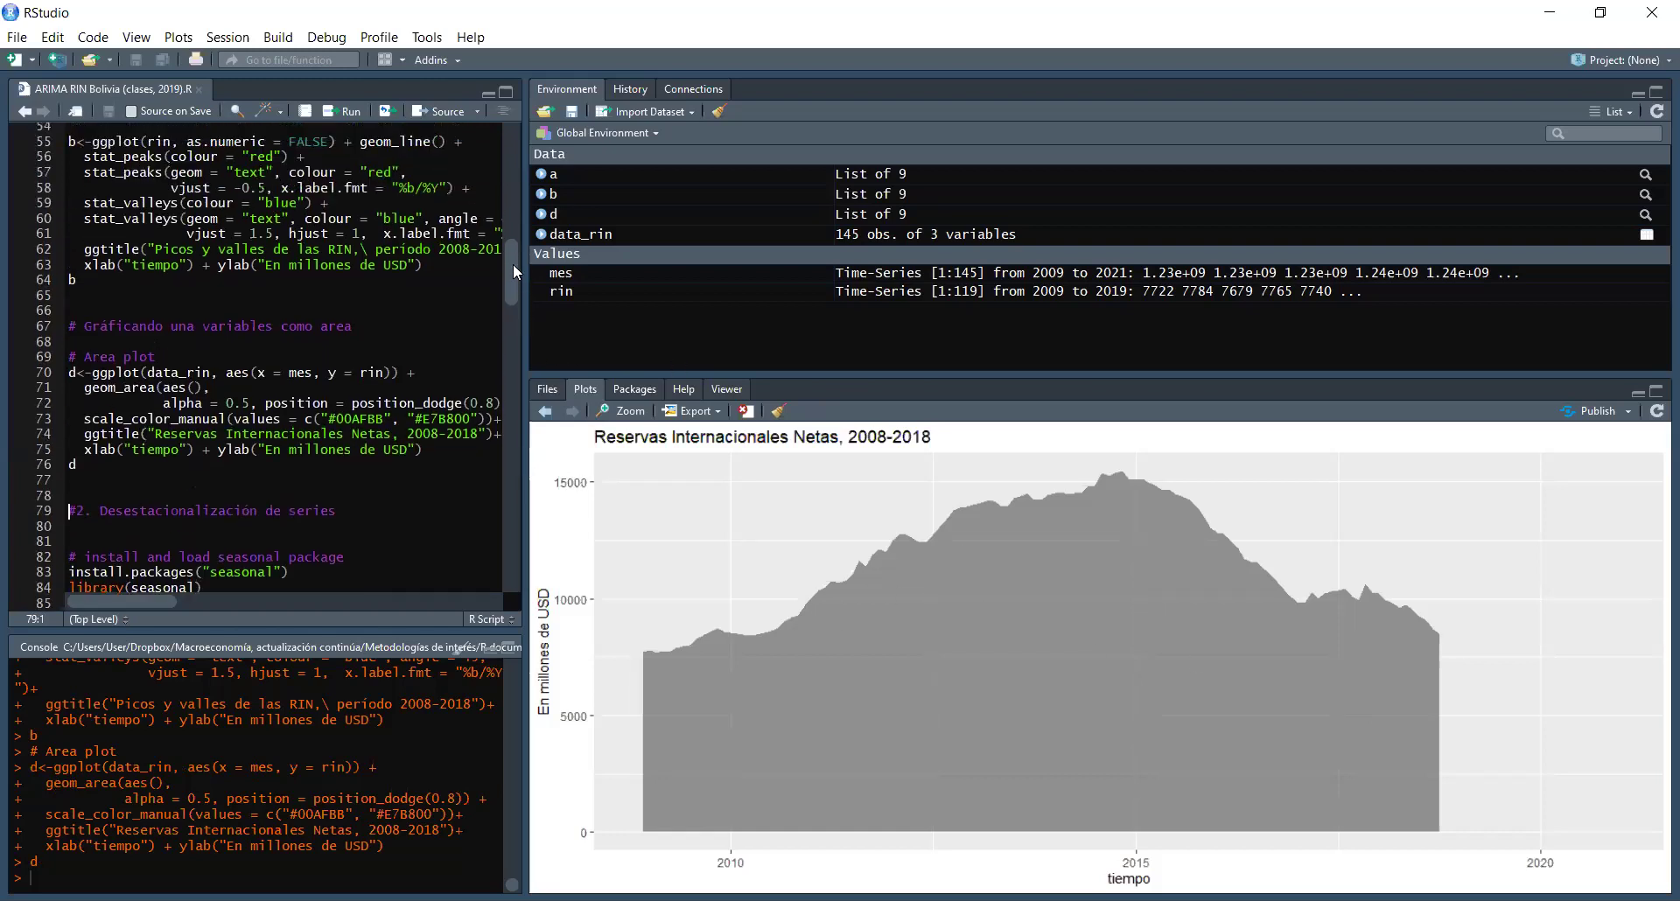
left_click_drag(513, 302, 519, 156)
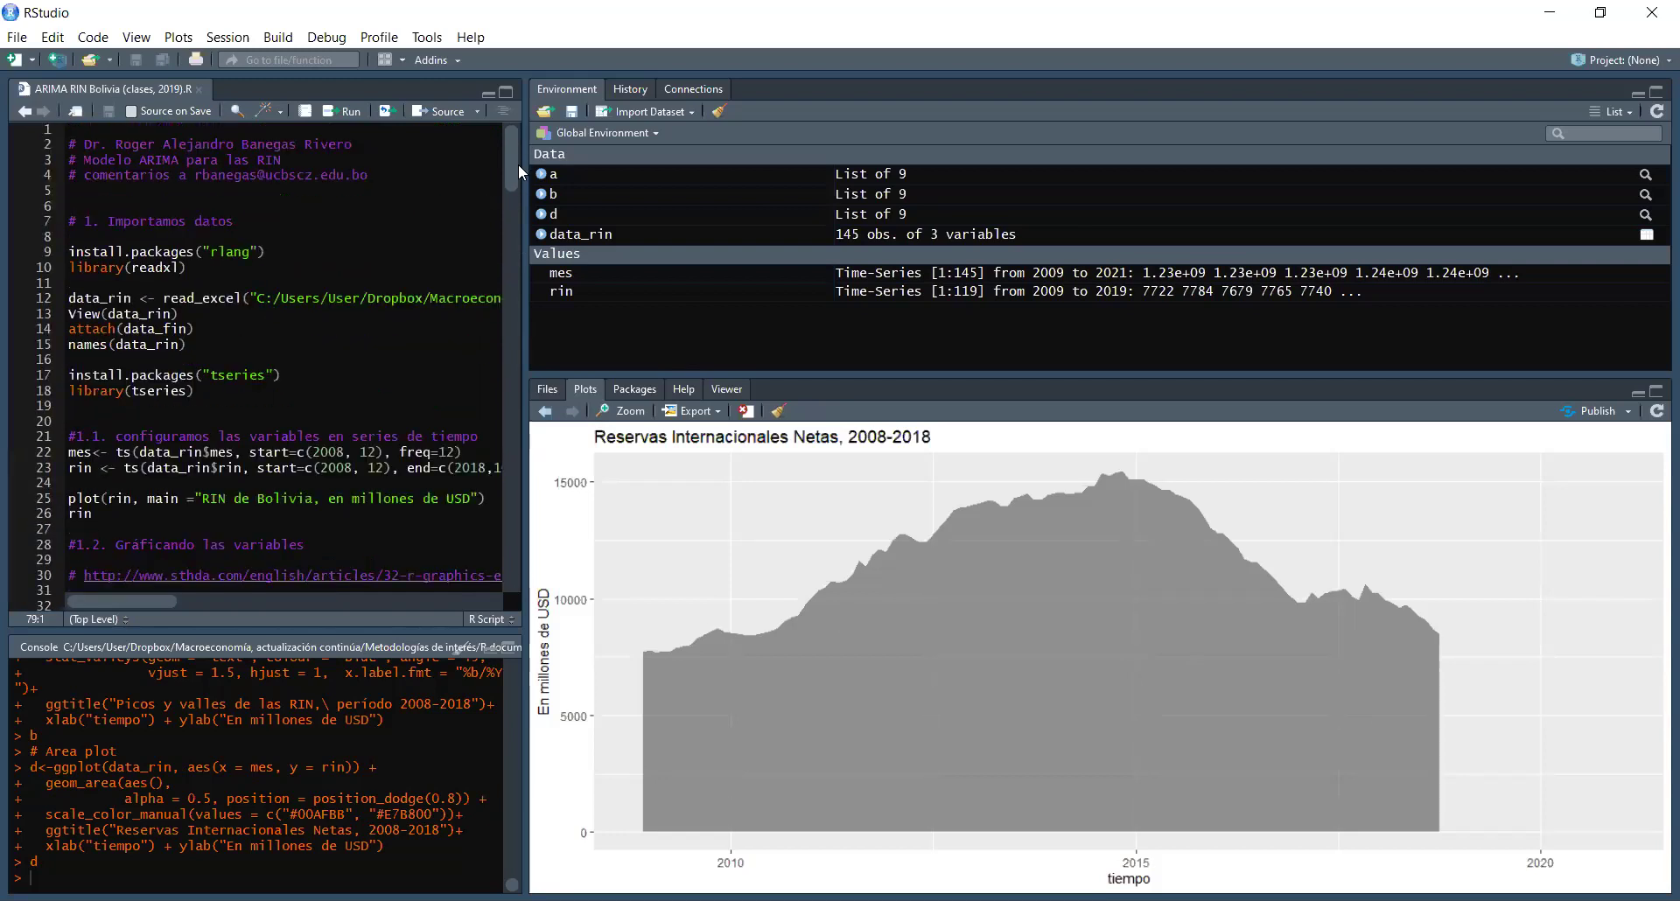
scroll(518, 164, "down", 2)
scroll(514, 172, "down", 2)
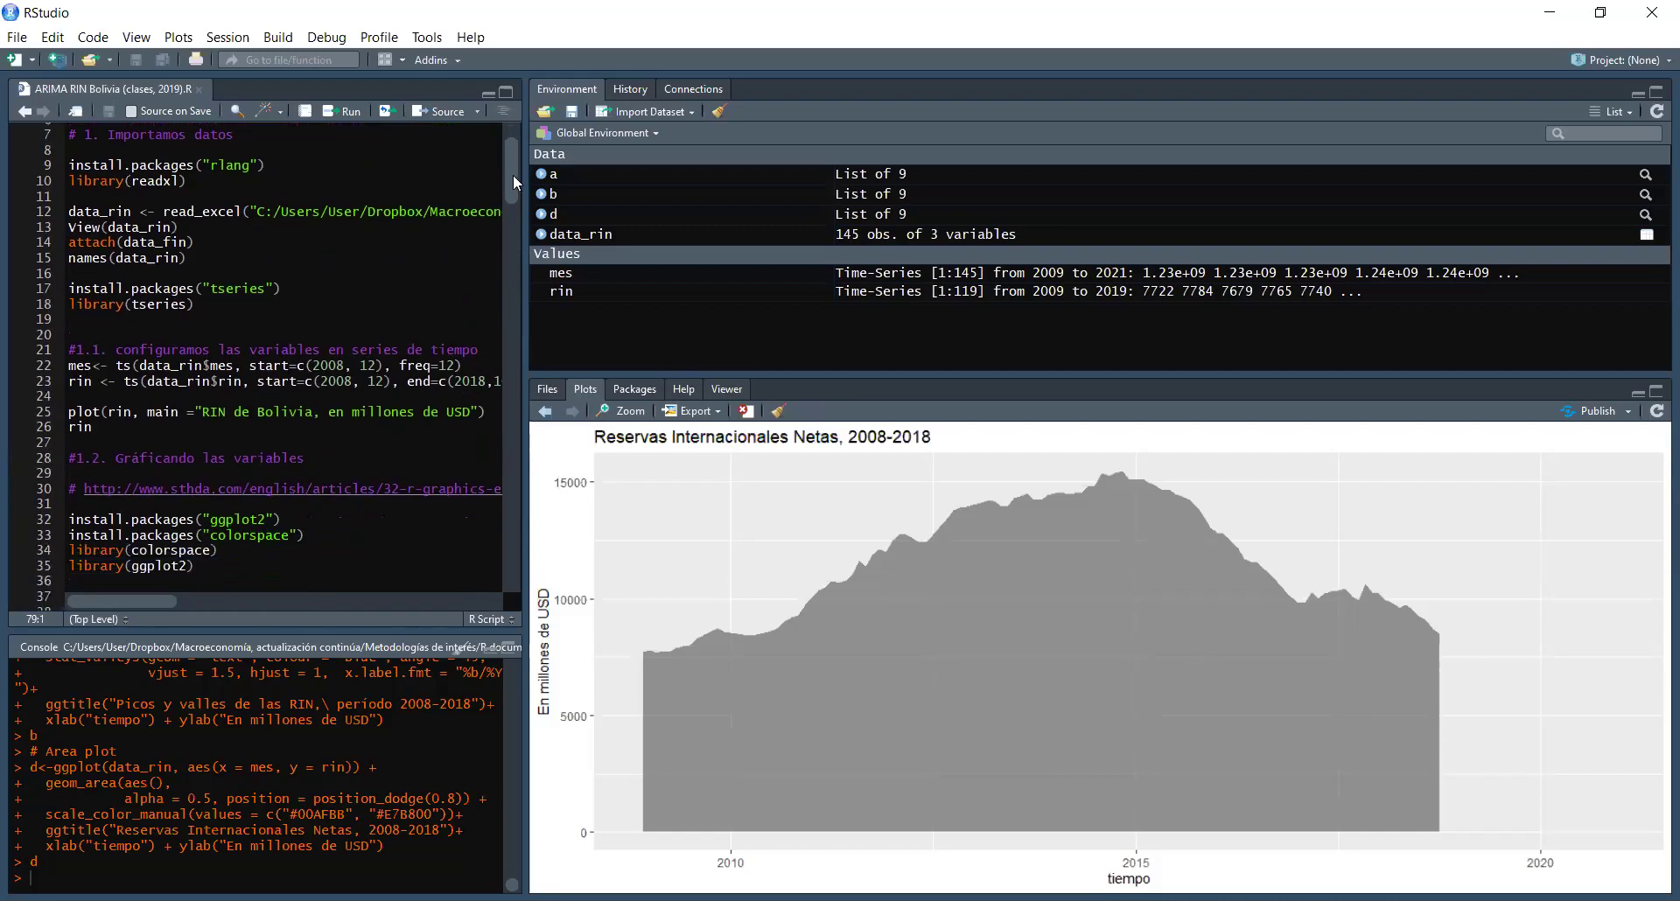
left_click_drag(513, 176, 506, 333)
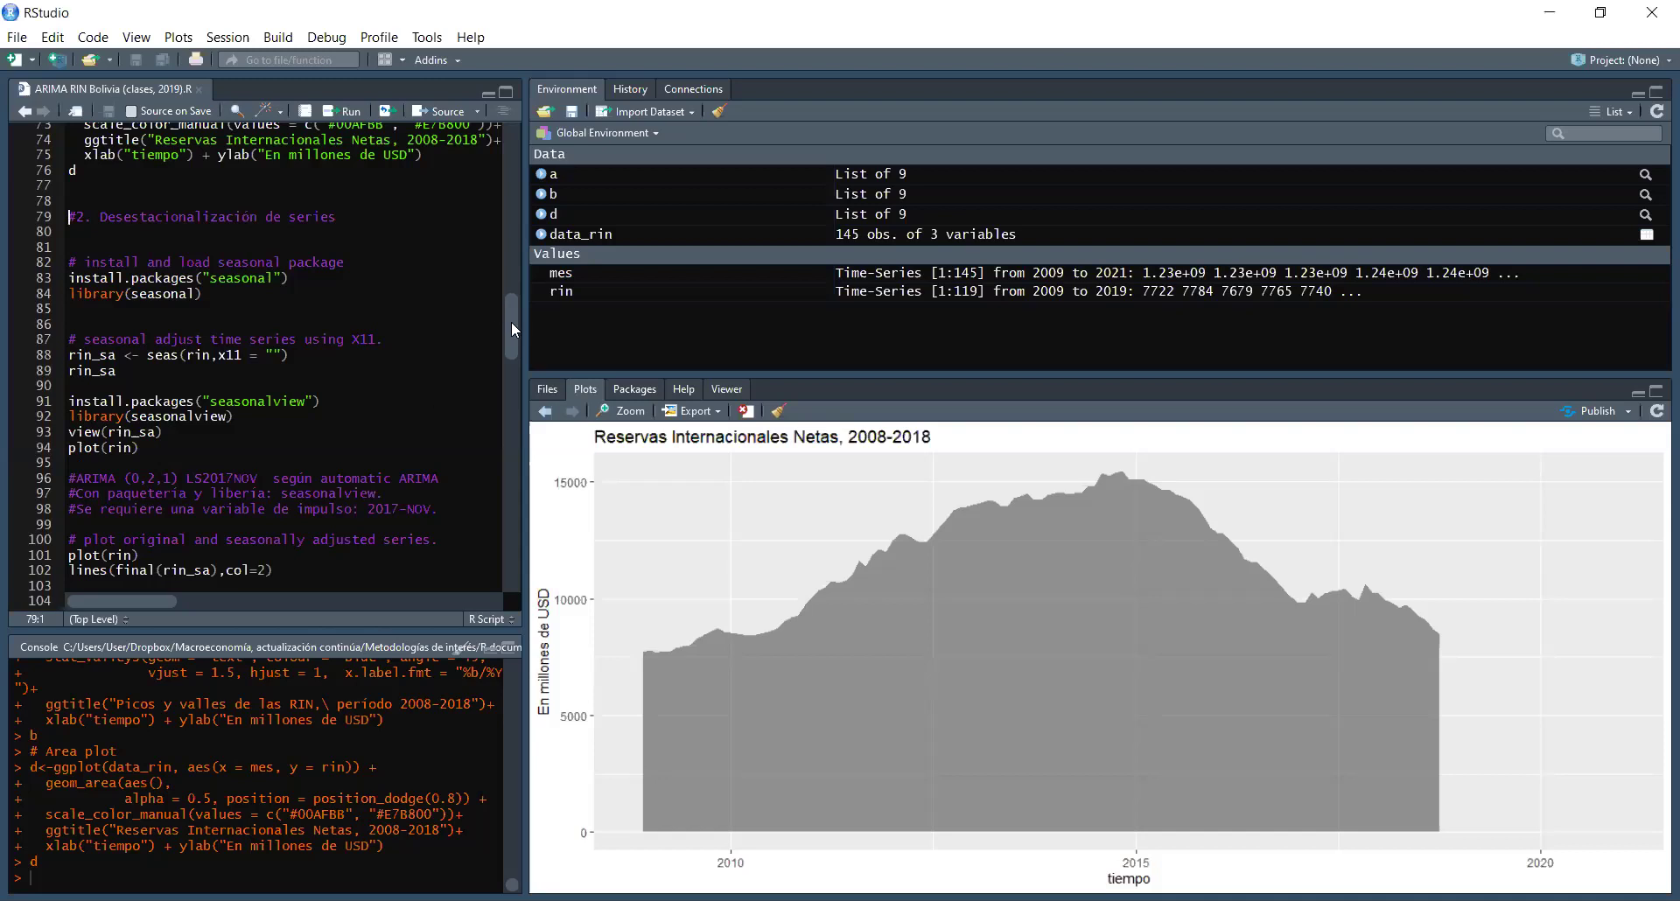
scroll(511, 318, "up", 2)
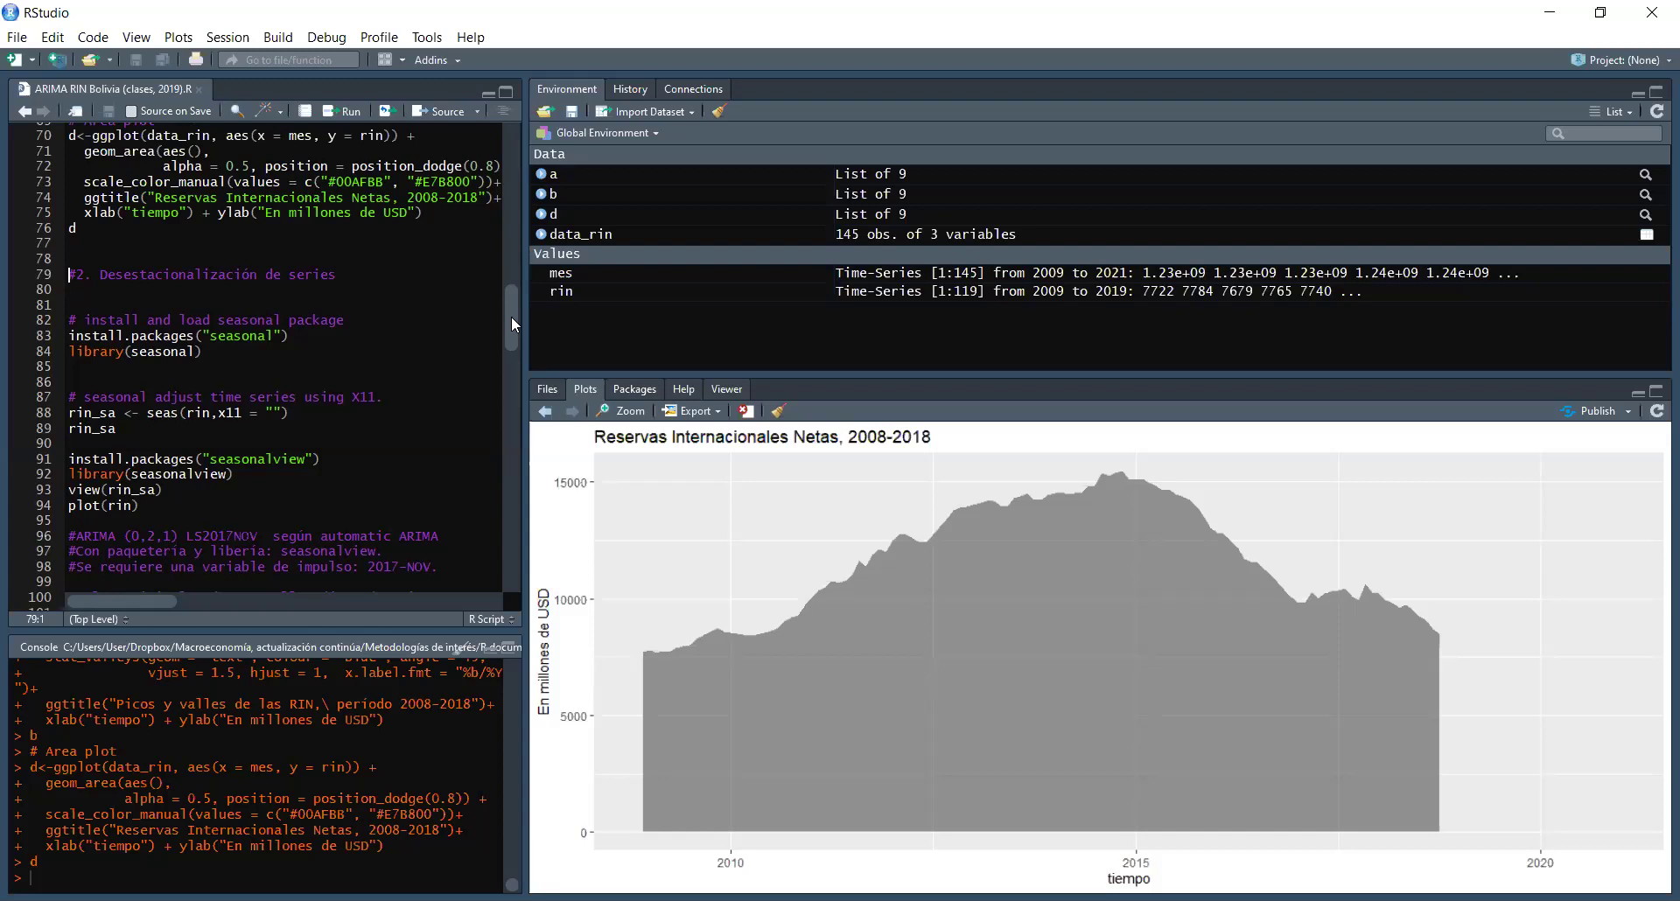
left_click(227, 358)
mouse_move(227, 358)
left_mouse_down()
mouse_move(99, 338)
mouse_move(250, 371)
mouse_move(236, 362)
left_mouse_up()
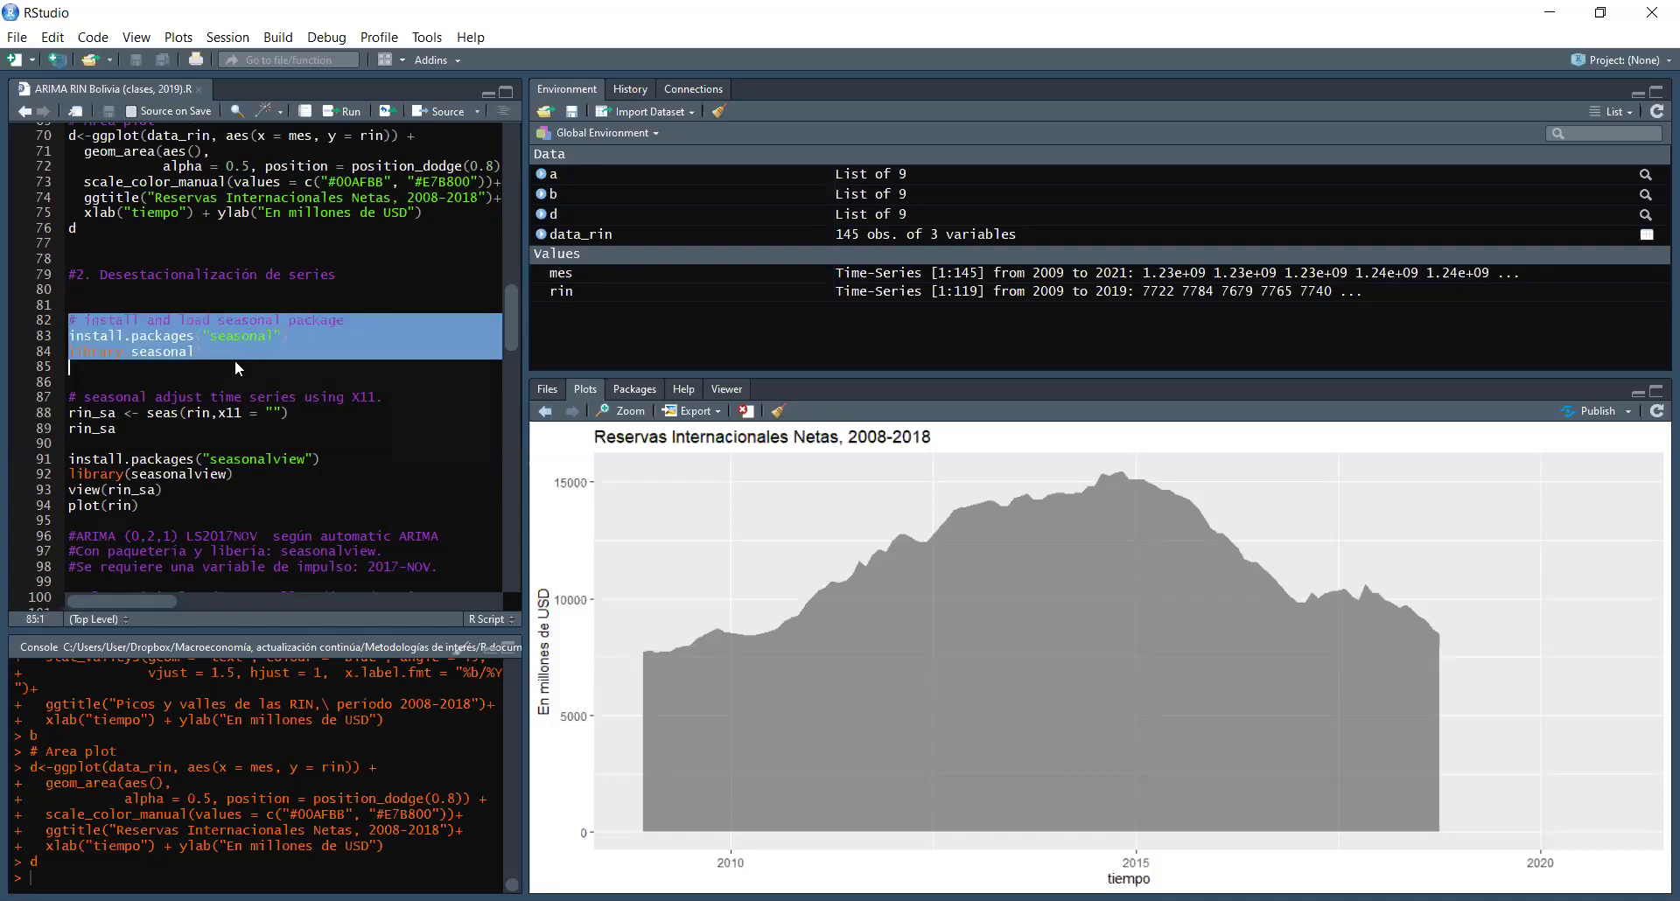
left_click(236, 361)
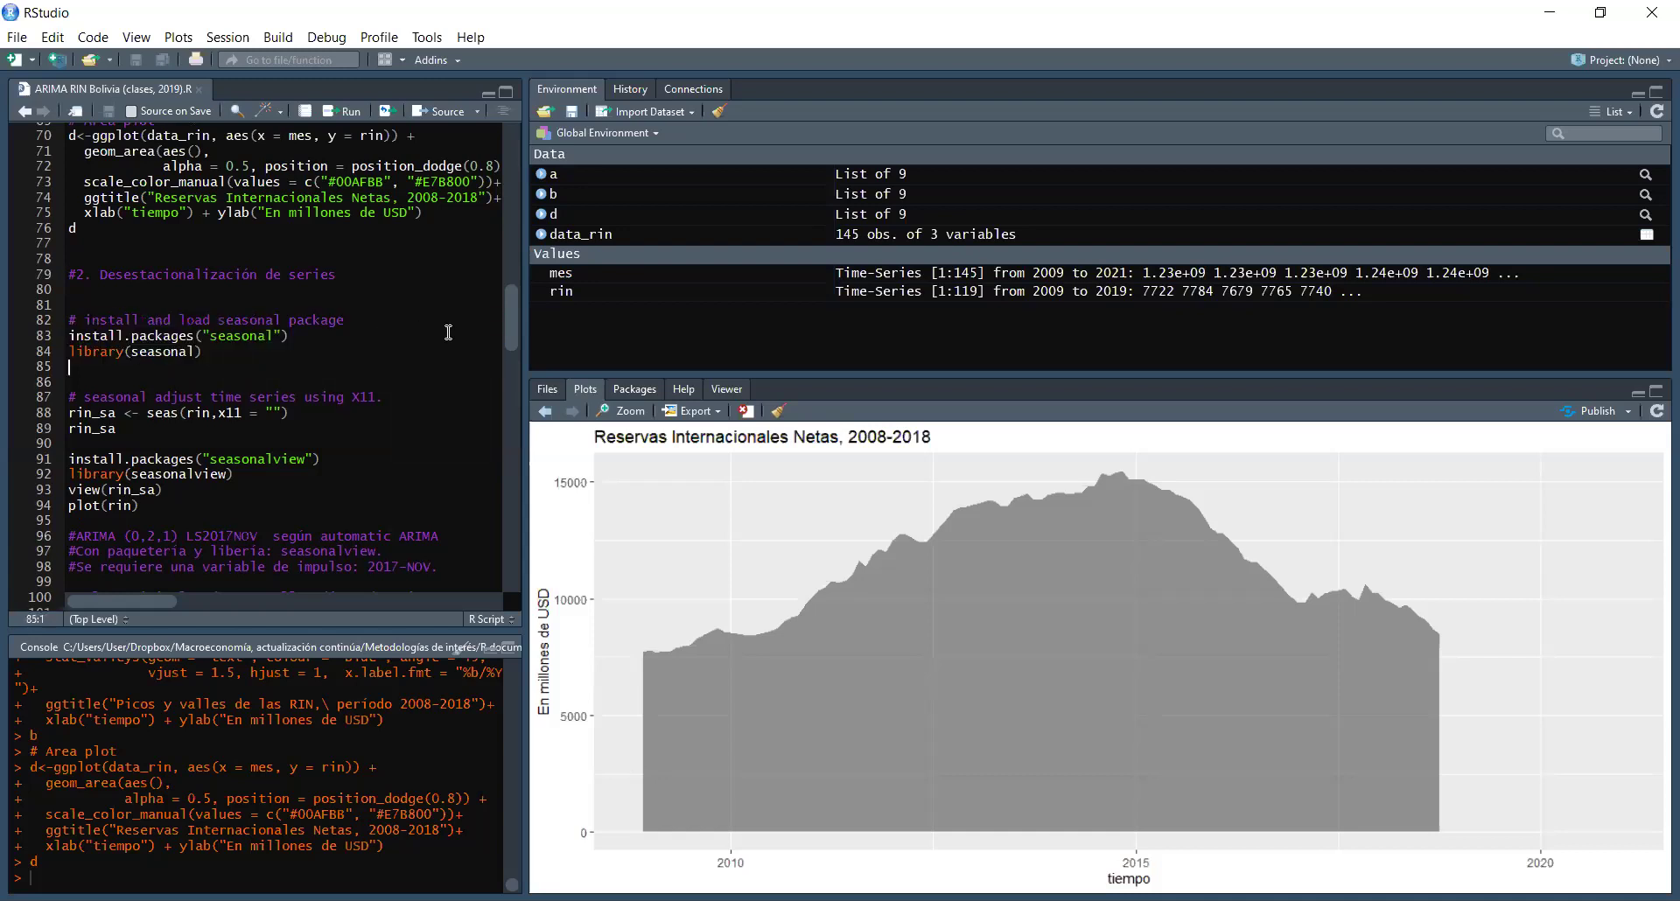
Step: Highlight the comment, the install.packages("seasonal") line and the library(seasonal) line to review how the seasonal package is loaded
left_click_drag(516, 319, 504, 337)
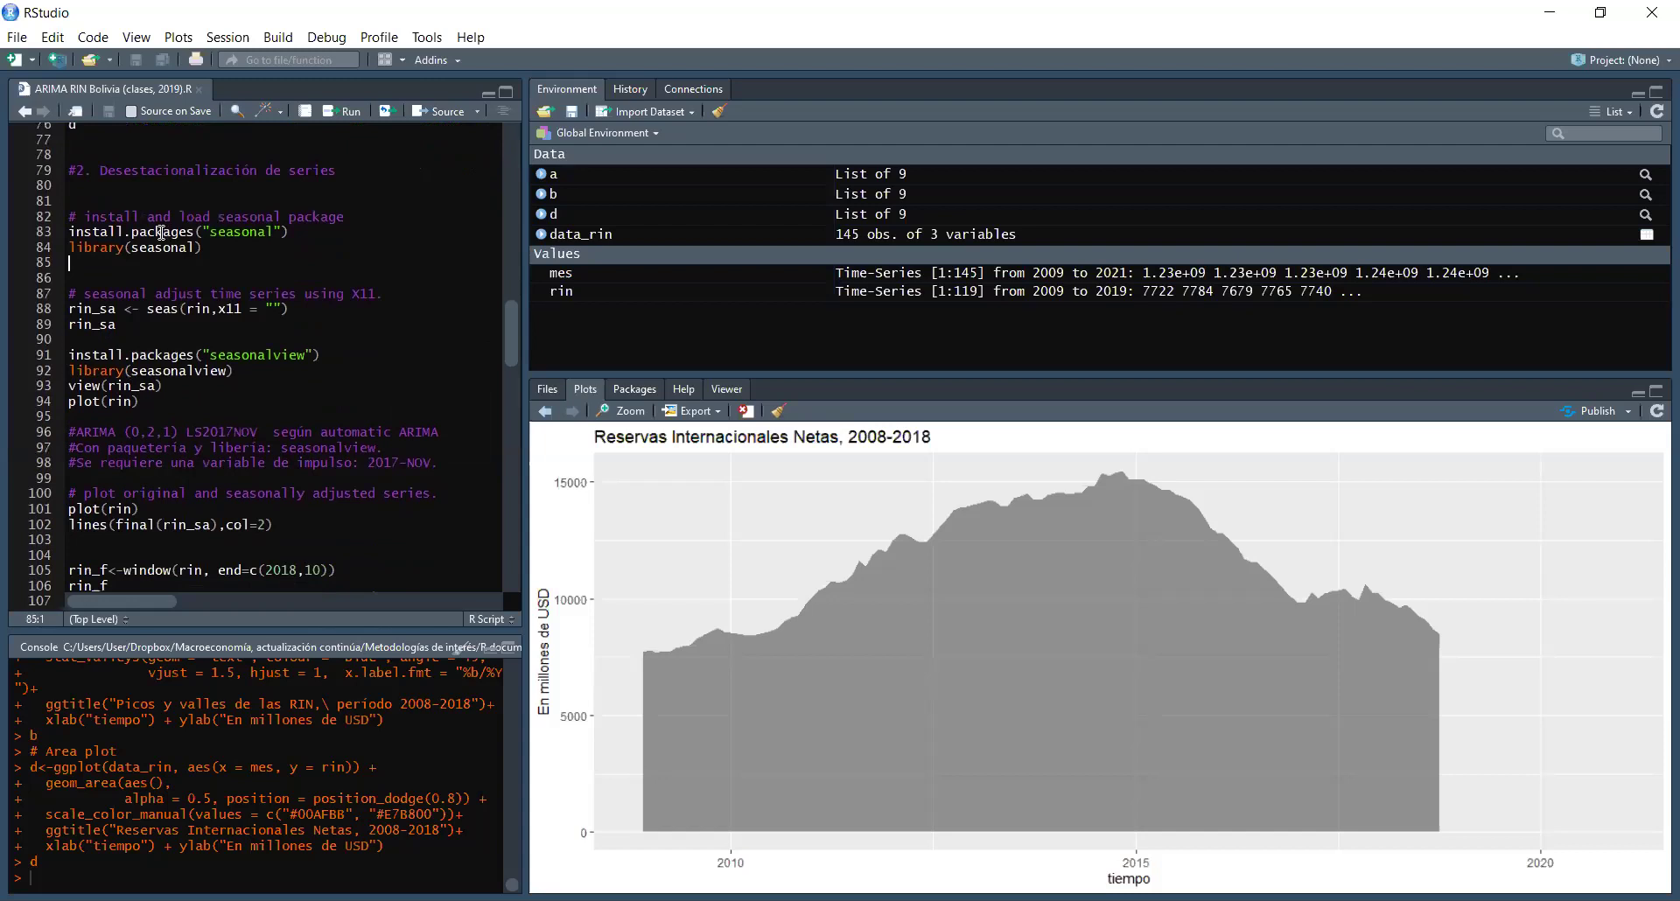
double_click(205, 248)
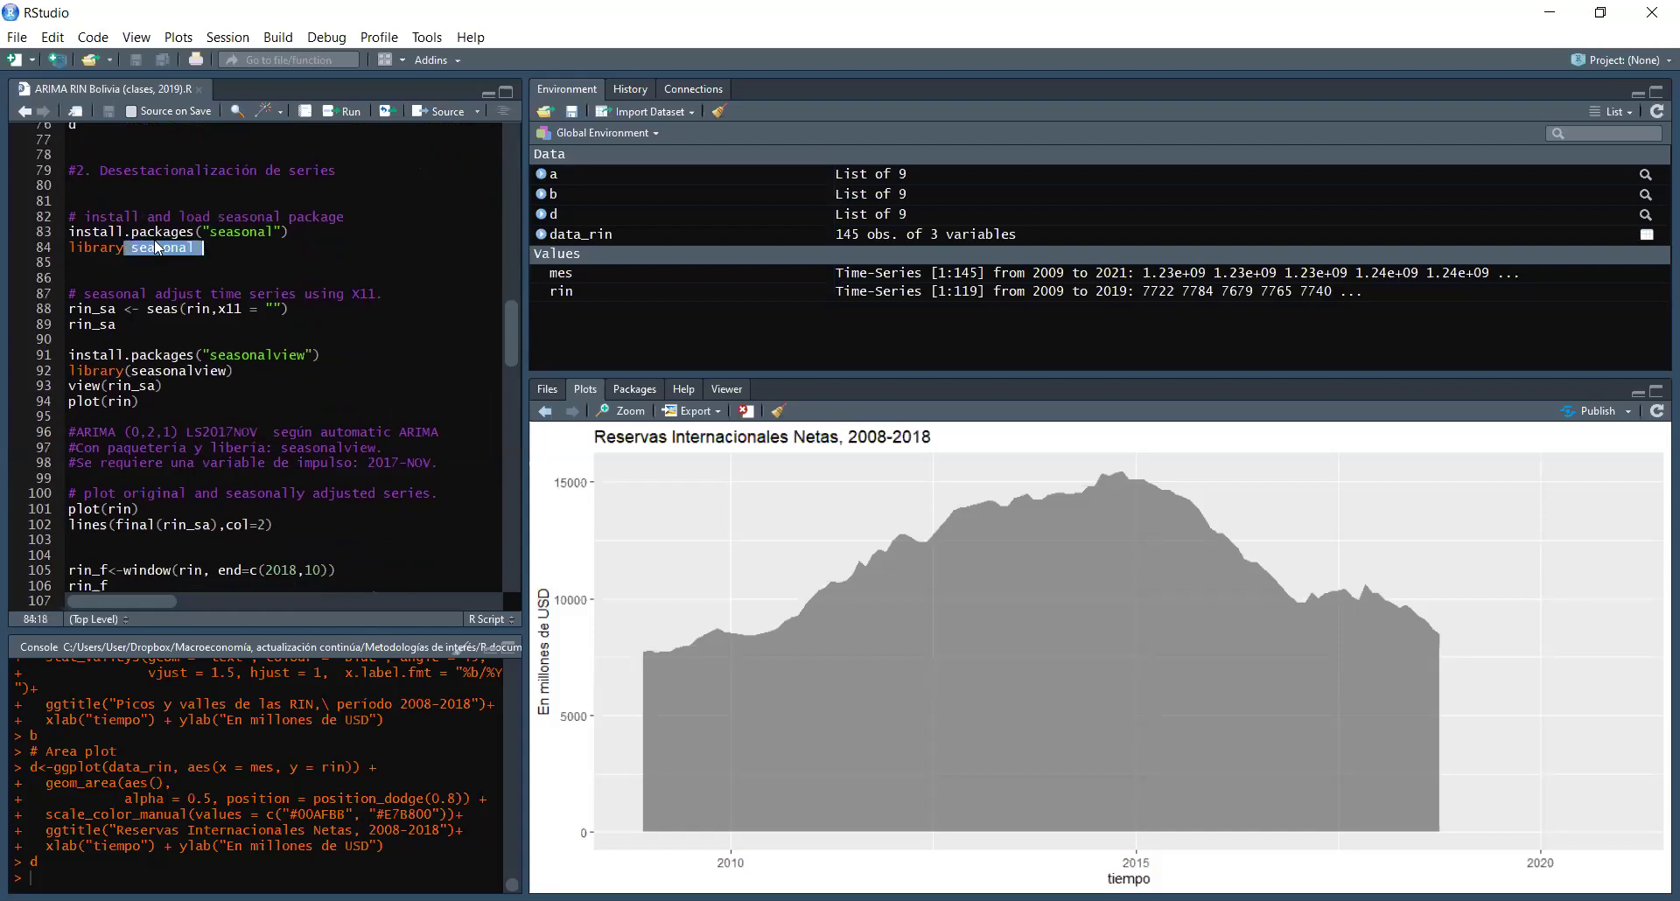
left_click(73, 216)
left_click(232, 253, "shift")
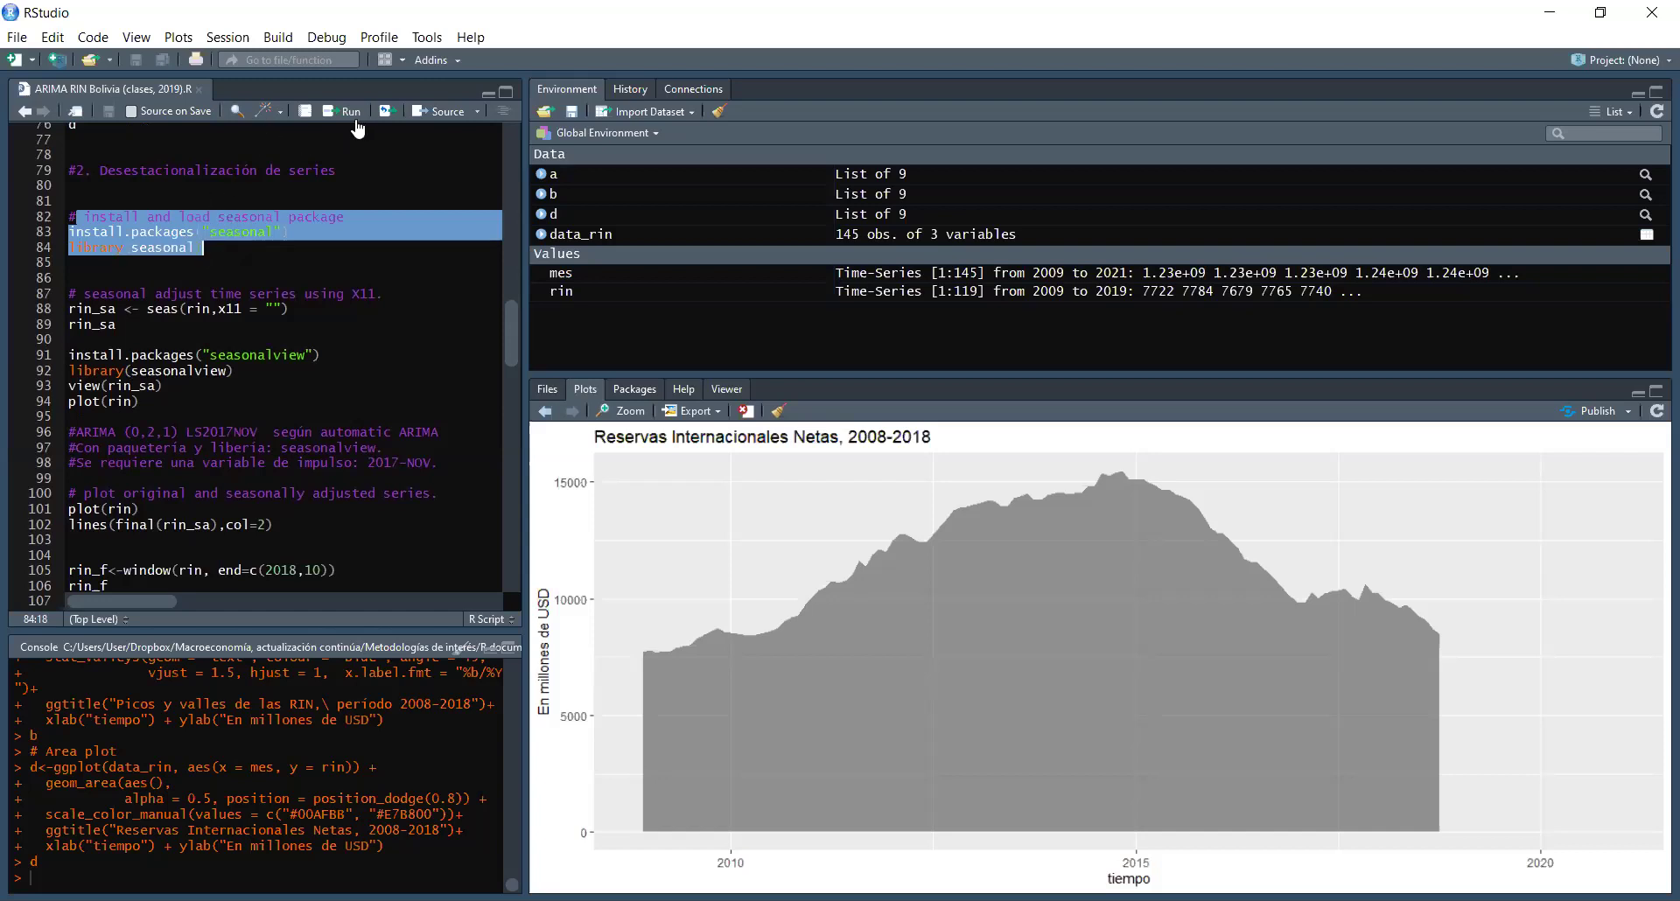
left_click(307, 277)
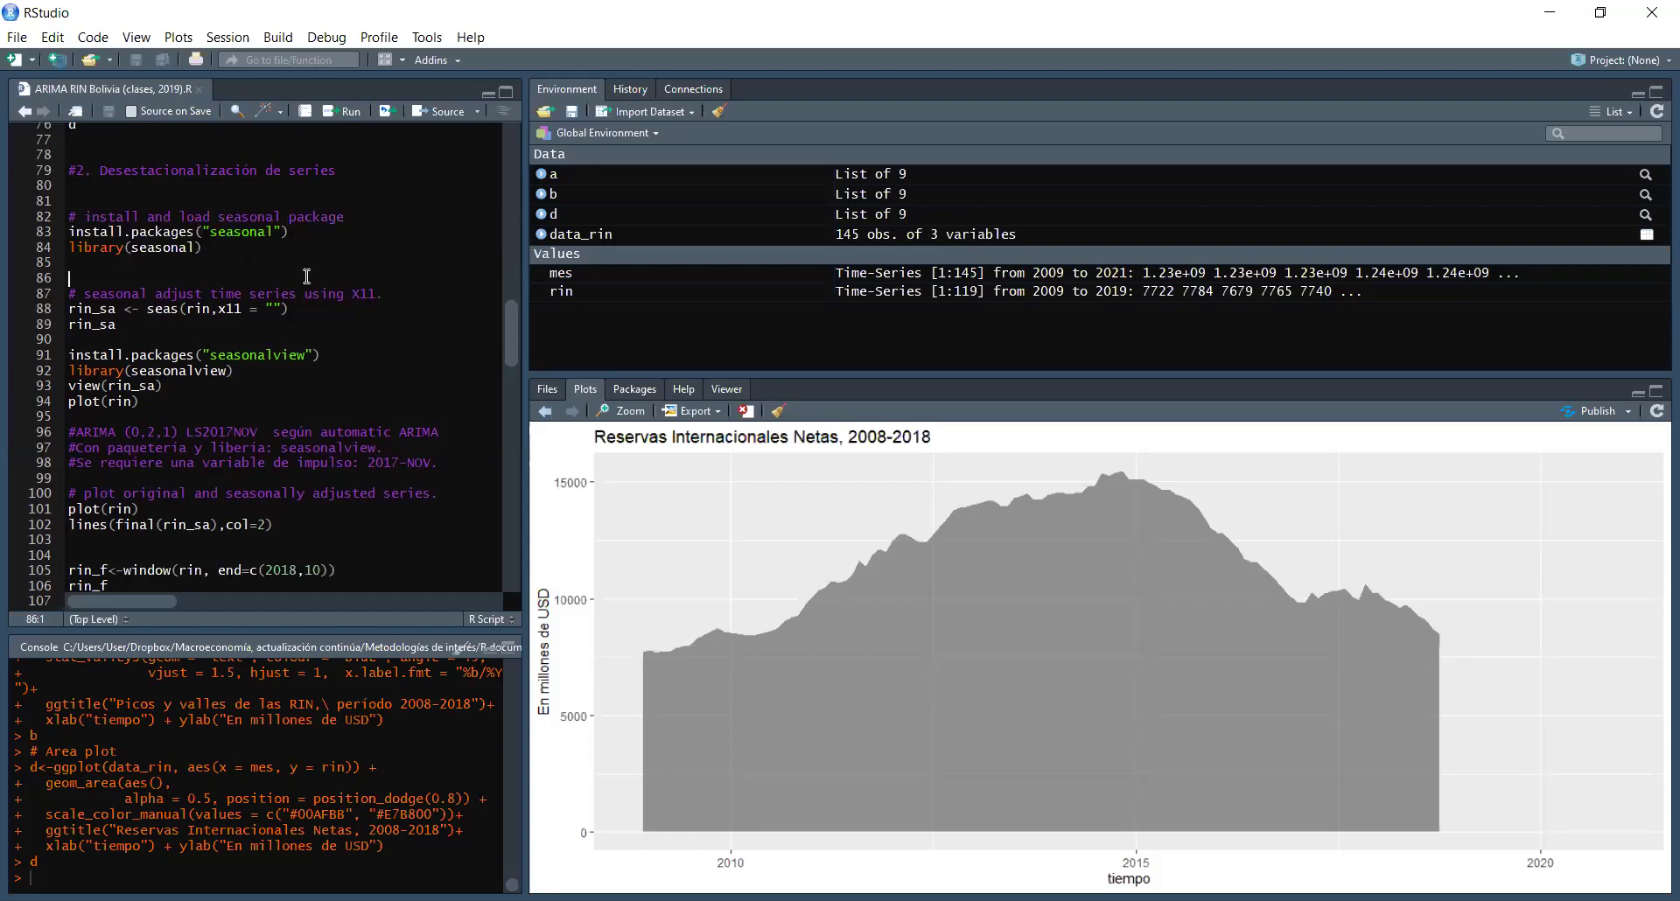
Step: Run rin_sa <- seas(rin,x11 = "") to seasonally adjust the series using X11, and print rin_sa
left_click(315, 313)
left_click(351, 114)
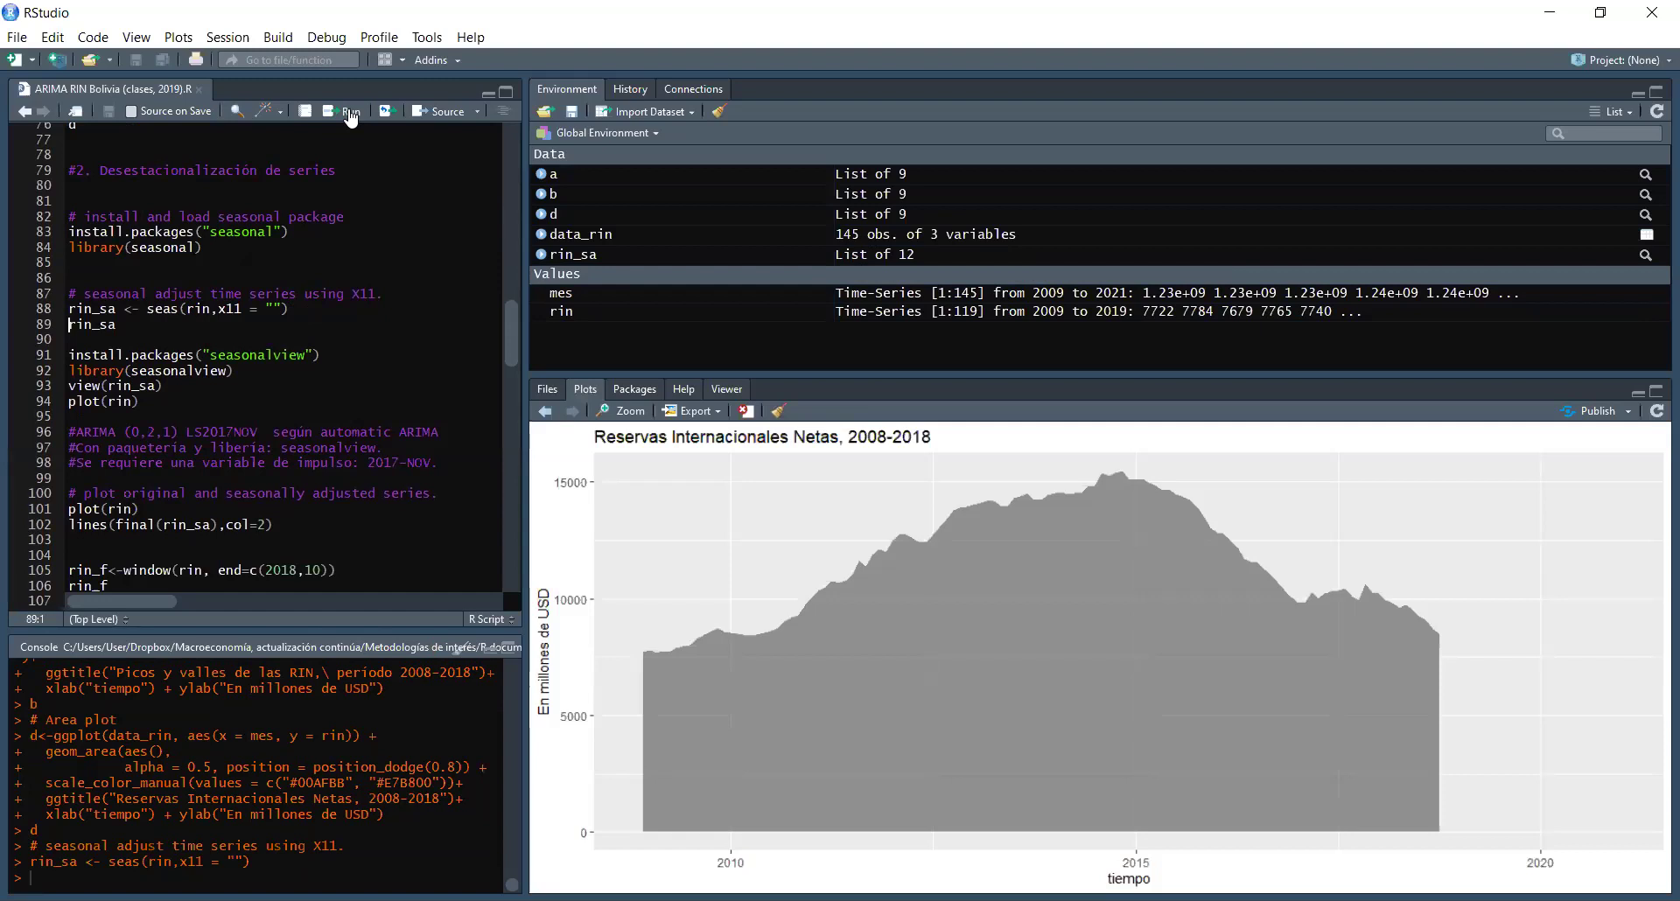
left_click(117, 309)
left_click_drag(218, 312, 243, 314)
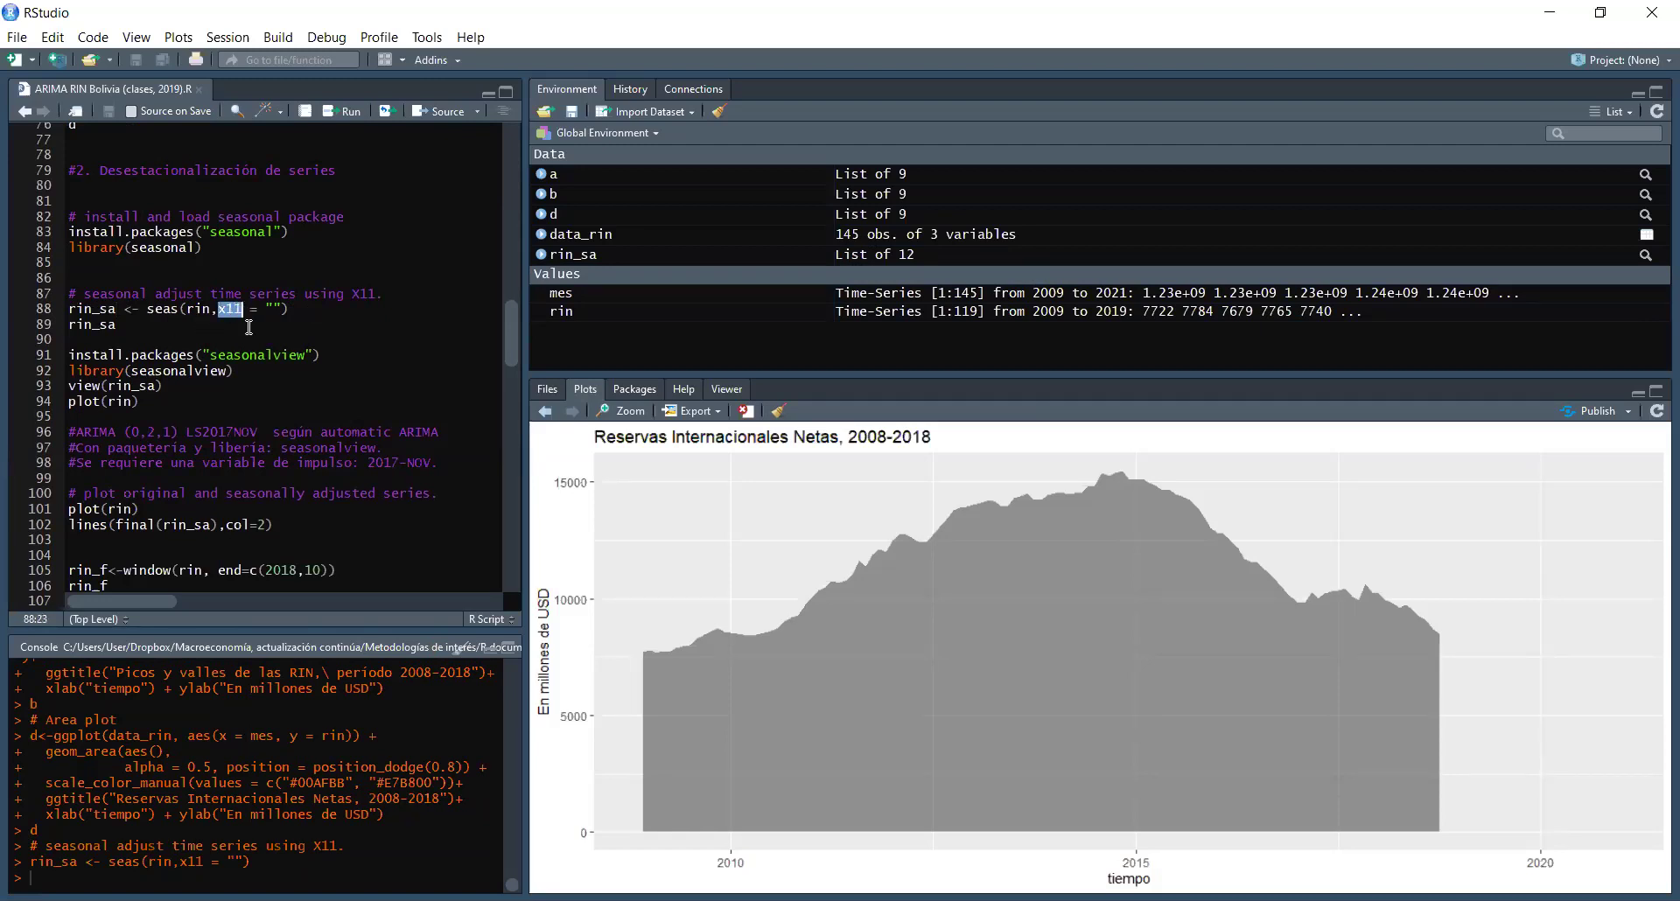
left_click(252, 339)
left_click(350, 112)
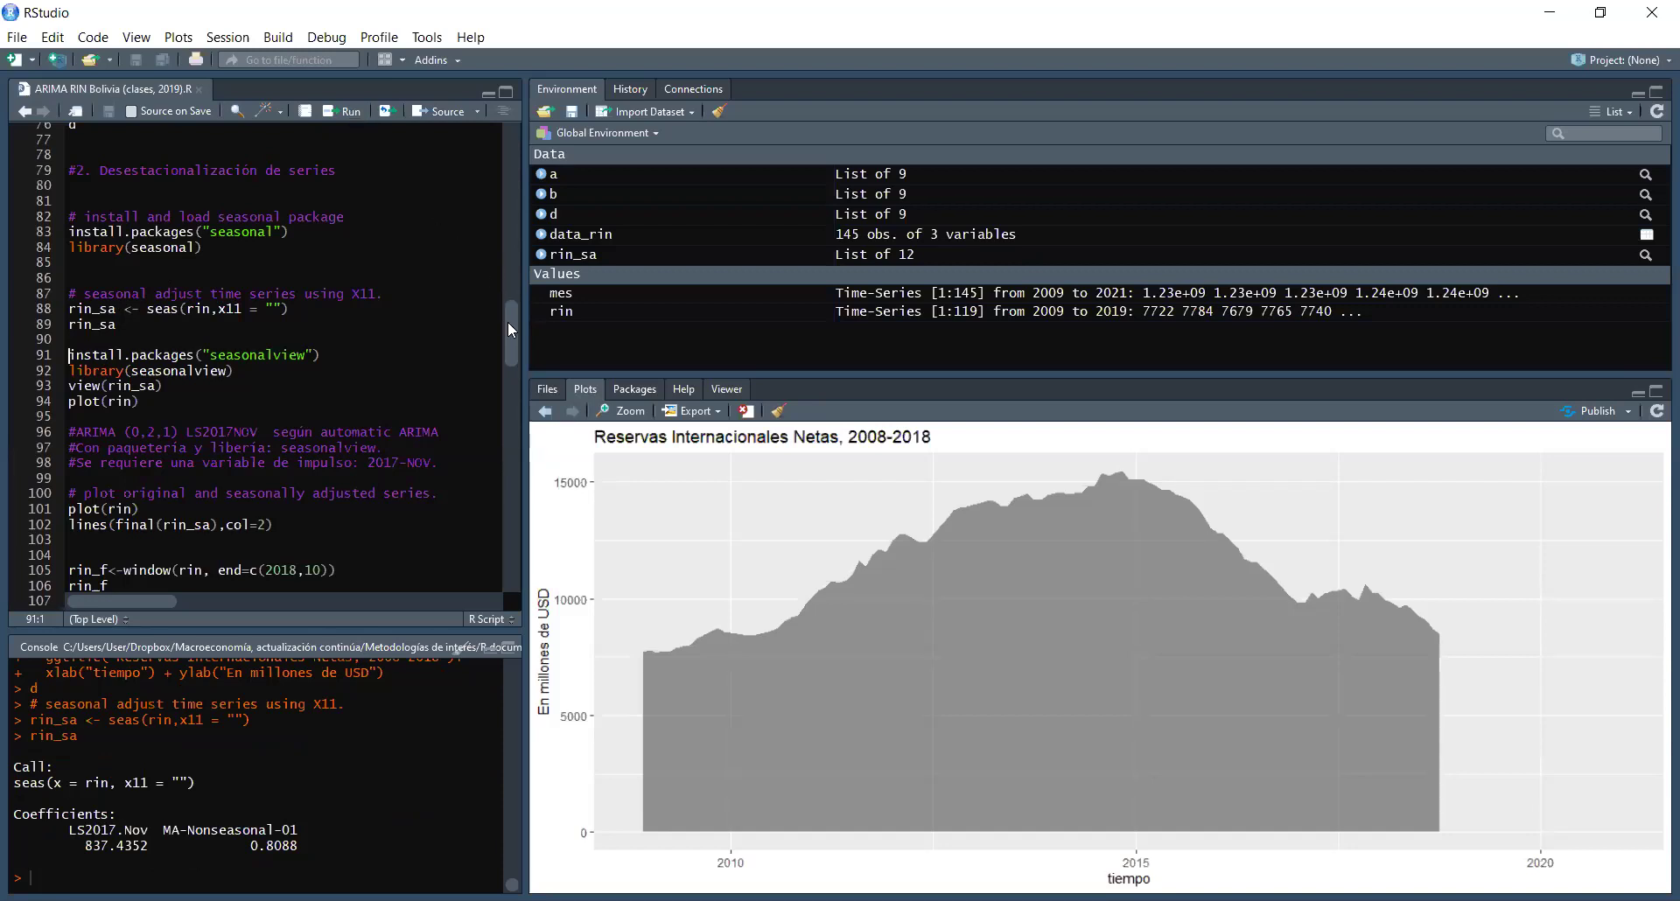
Step: Run view(rin_sa) to open the adjusted series in the seasonalview app, and bring its window forward
scroll(504, 329, "down", 1)
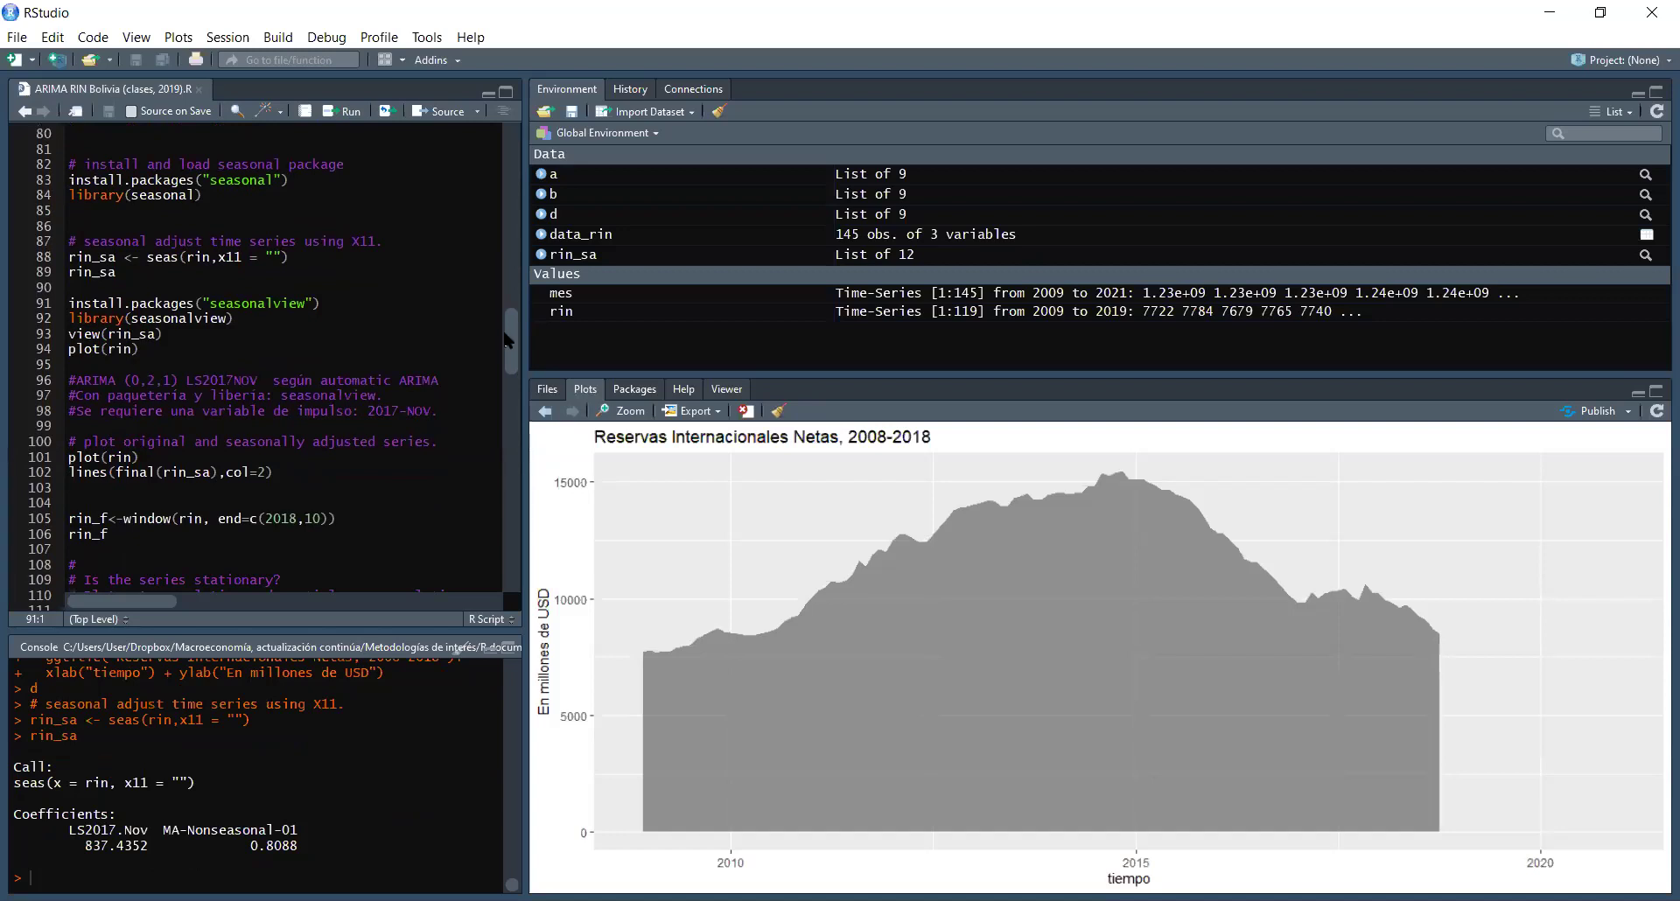
scroll(505, 339, "down", 1)
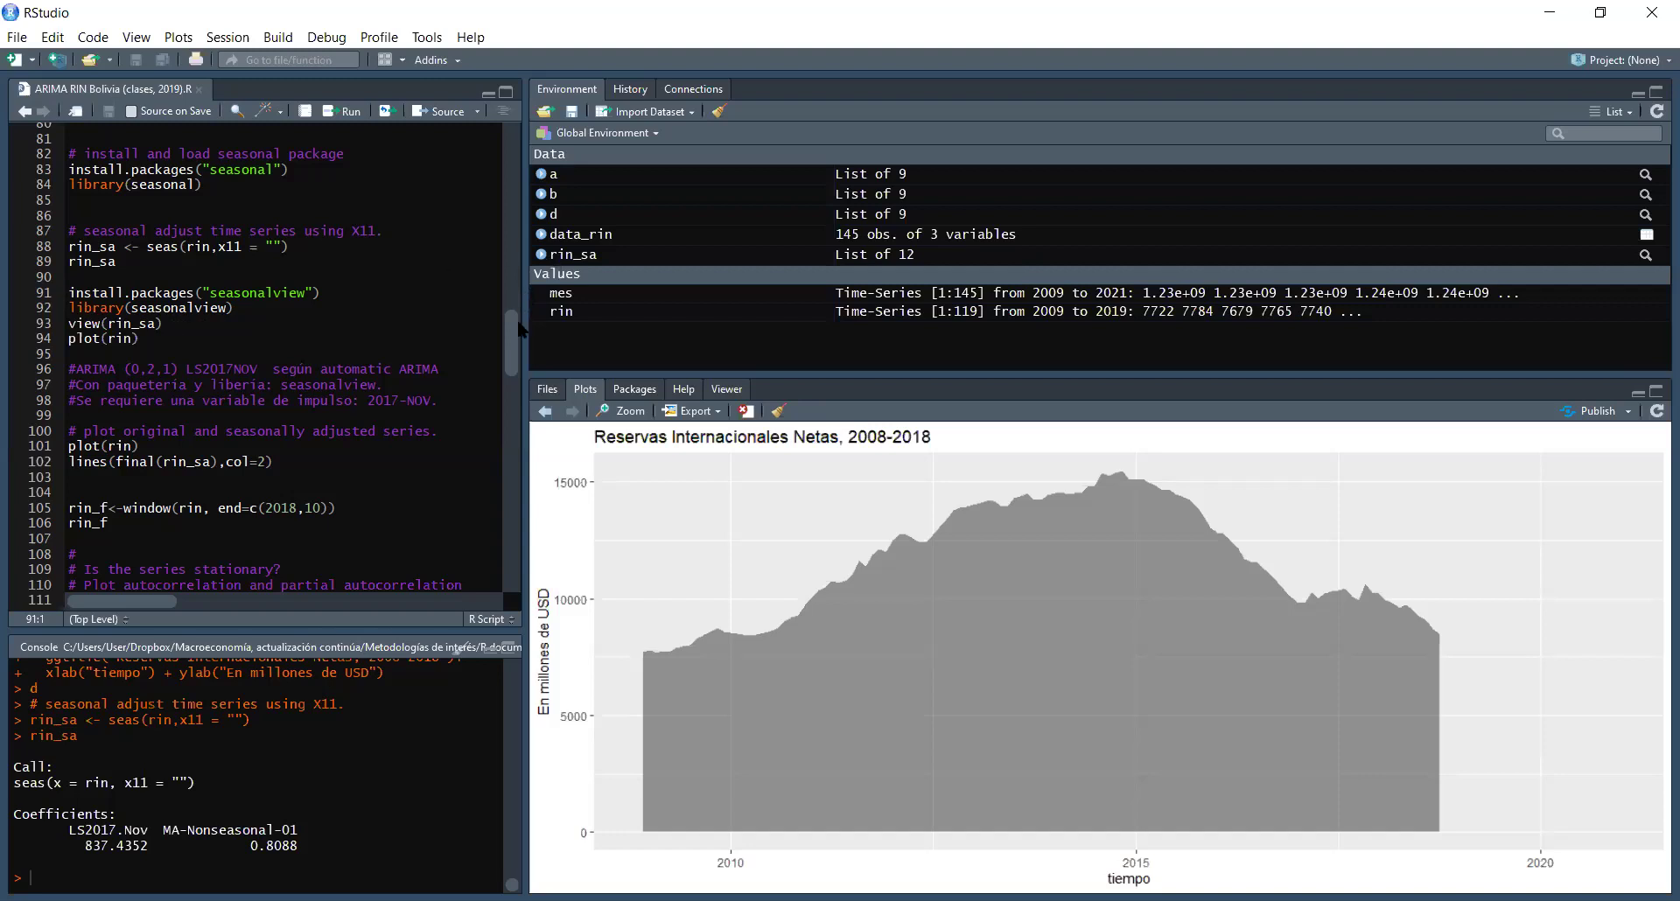
scroll(516, 303, "up", 3)
scroll(516, 297, "up", 3)
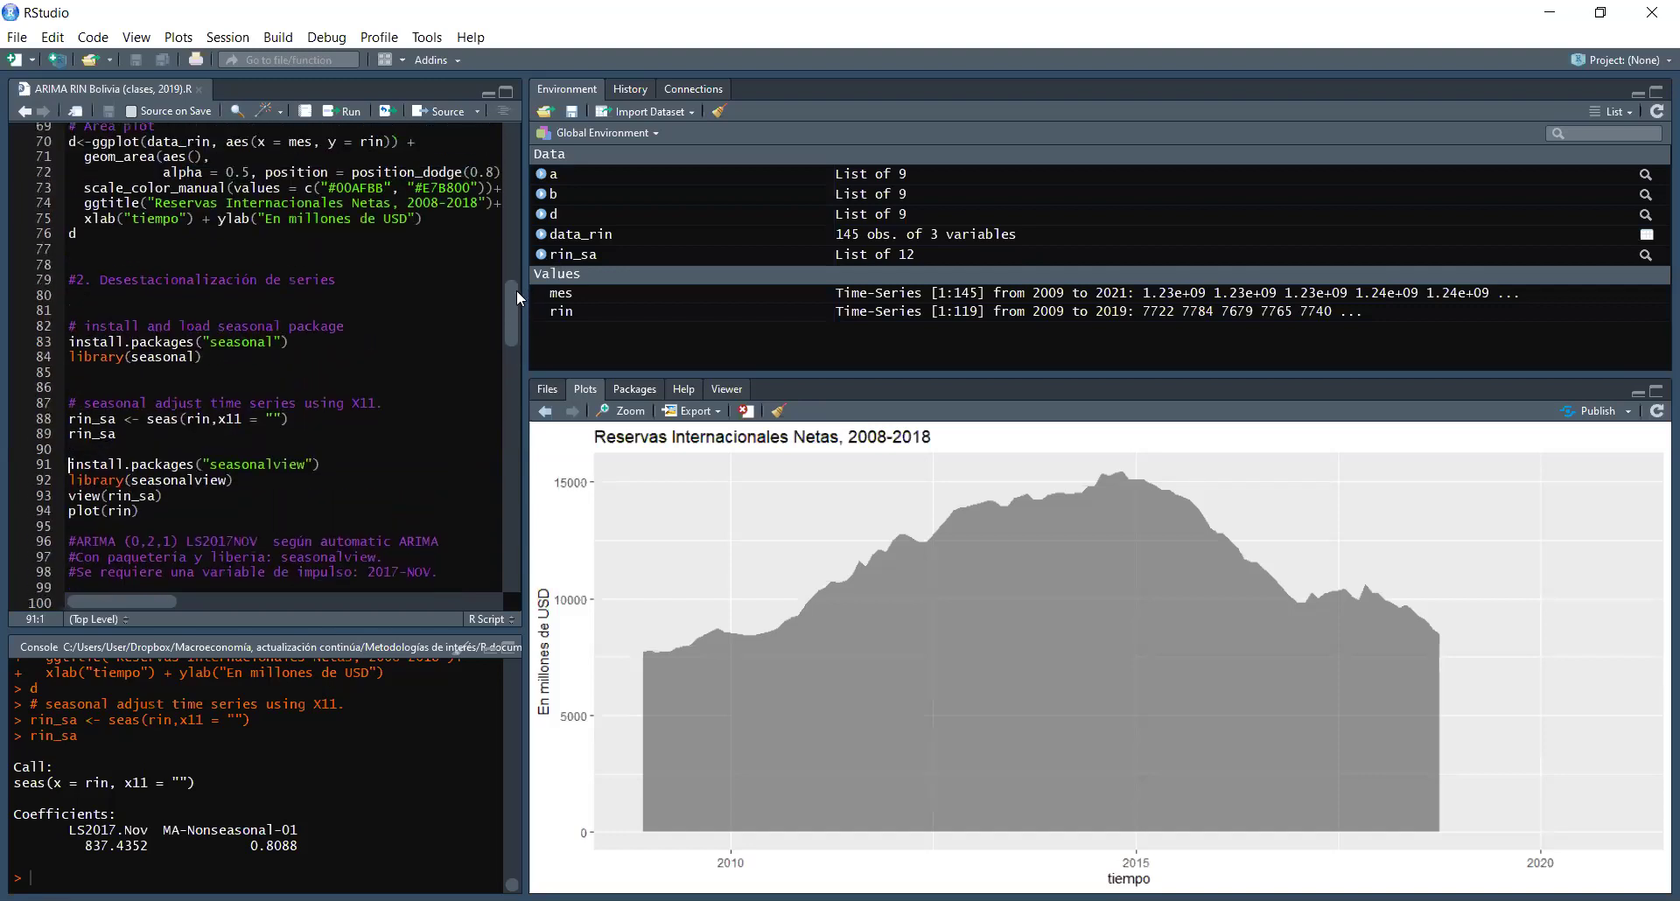
scroll(513, 307, "down", 5)
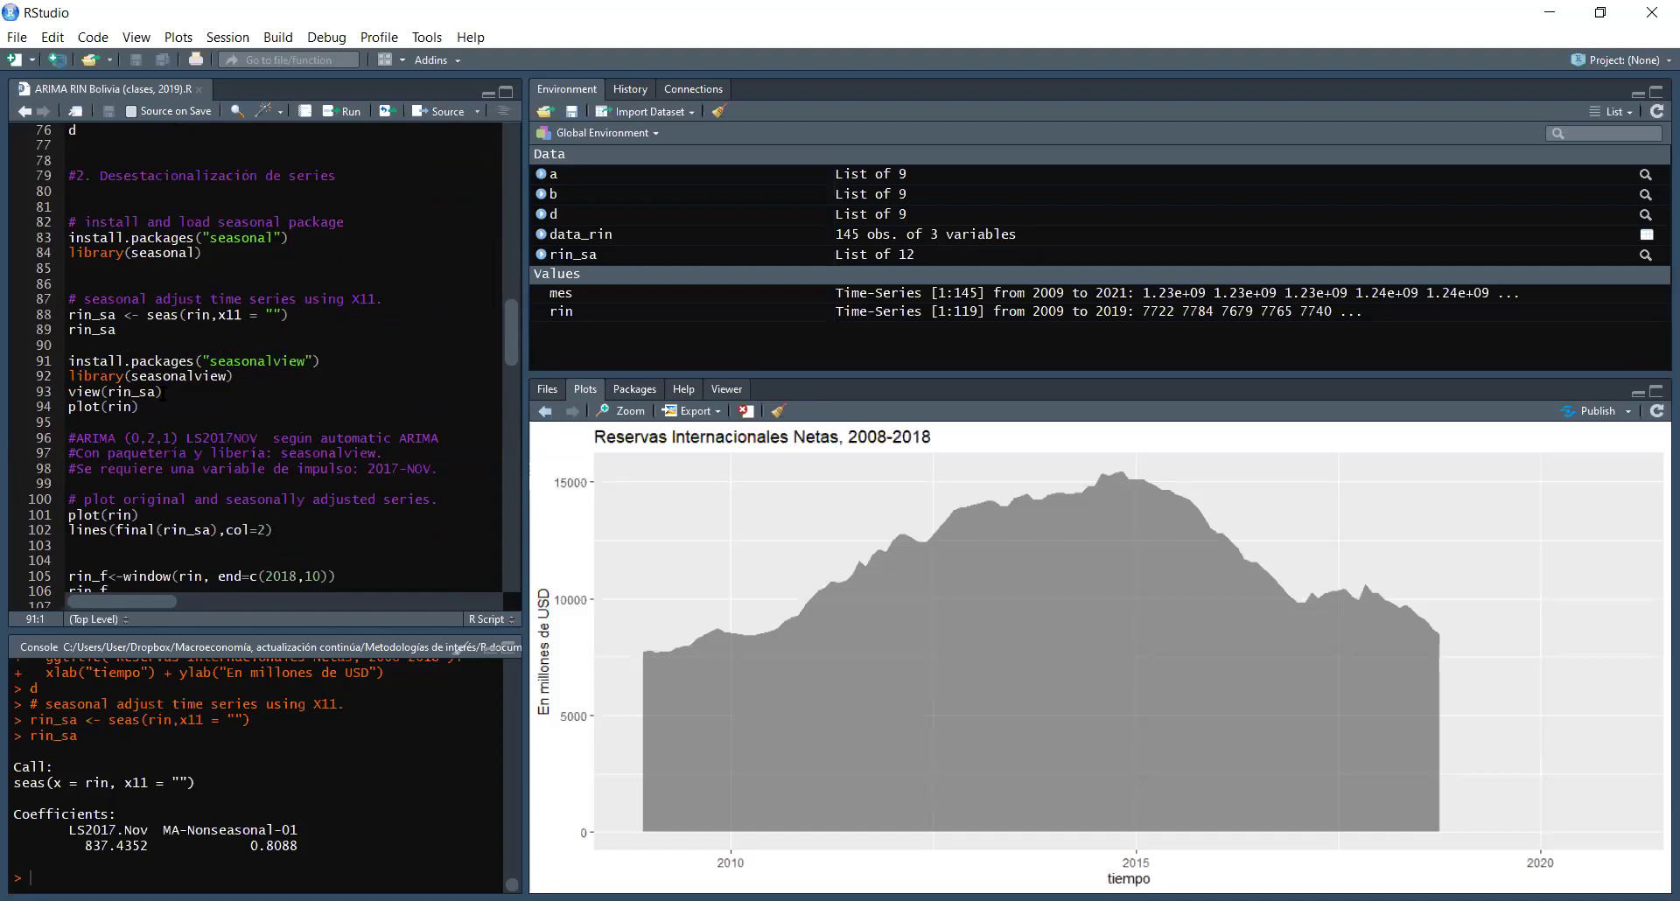
left_click(170, 392)
left_click(821, 763)
left_click(354, 113)
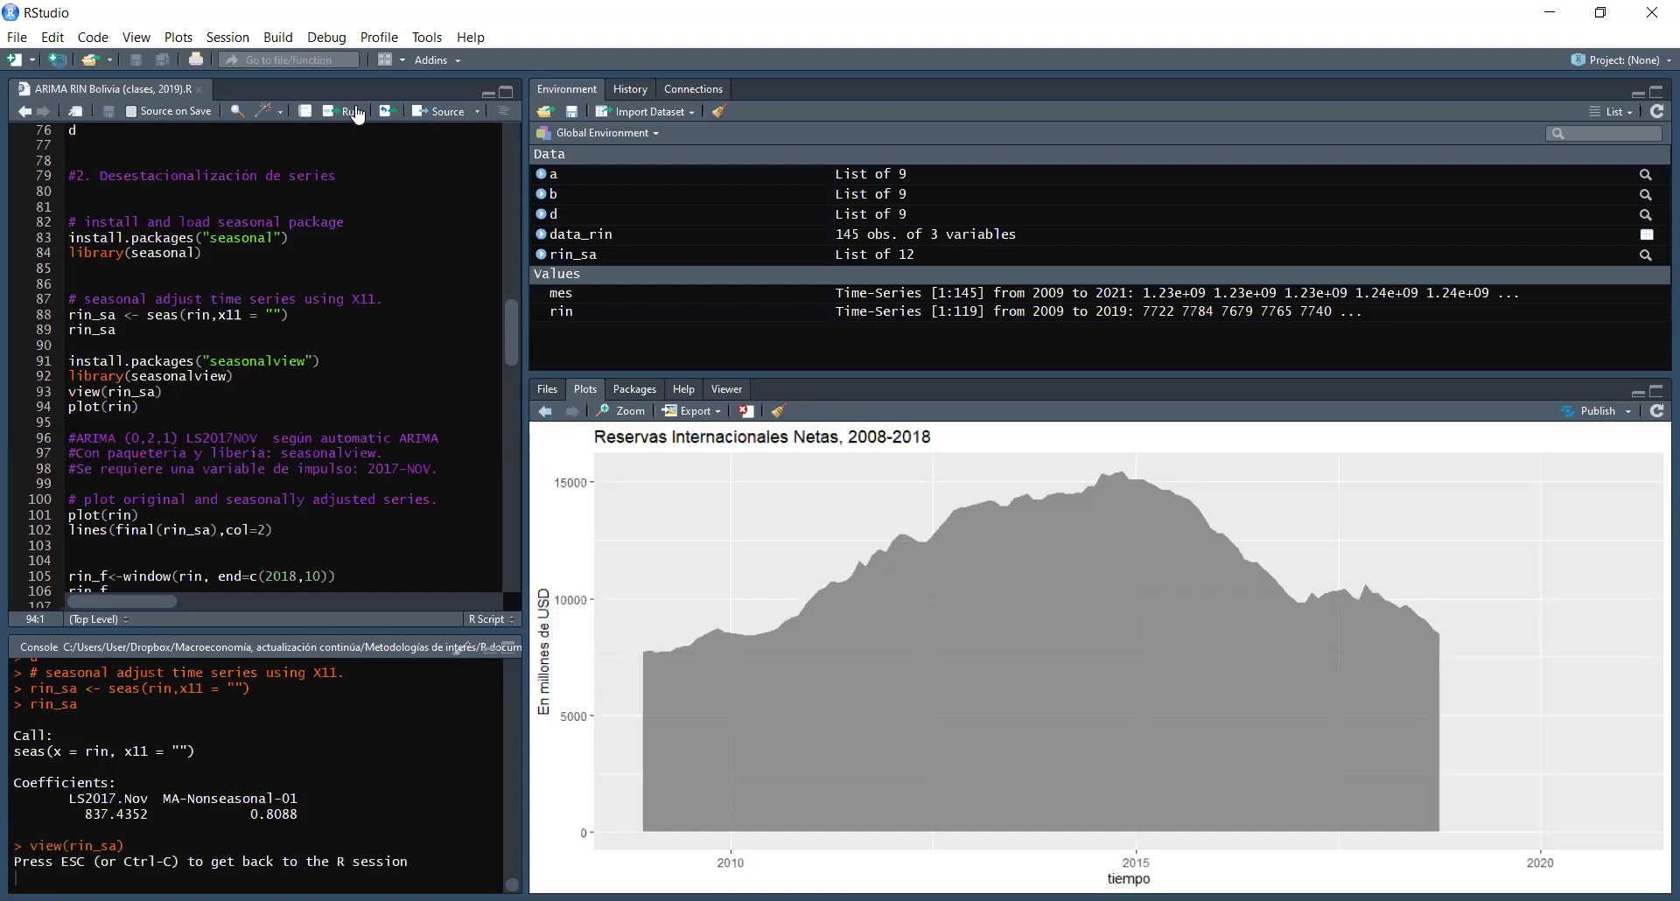
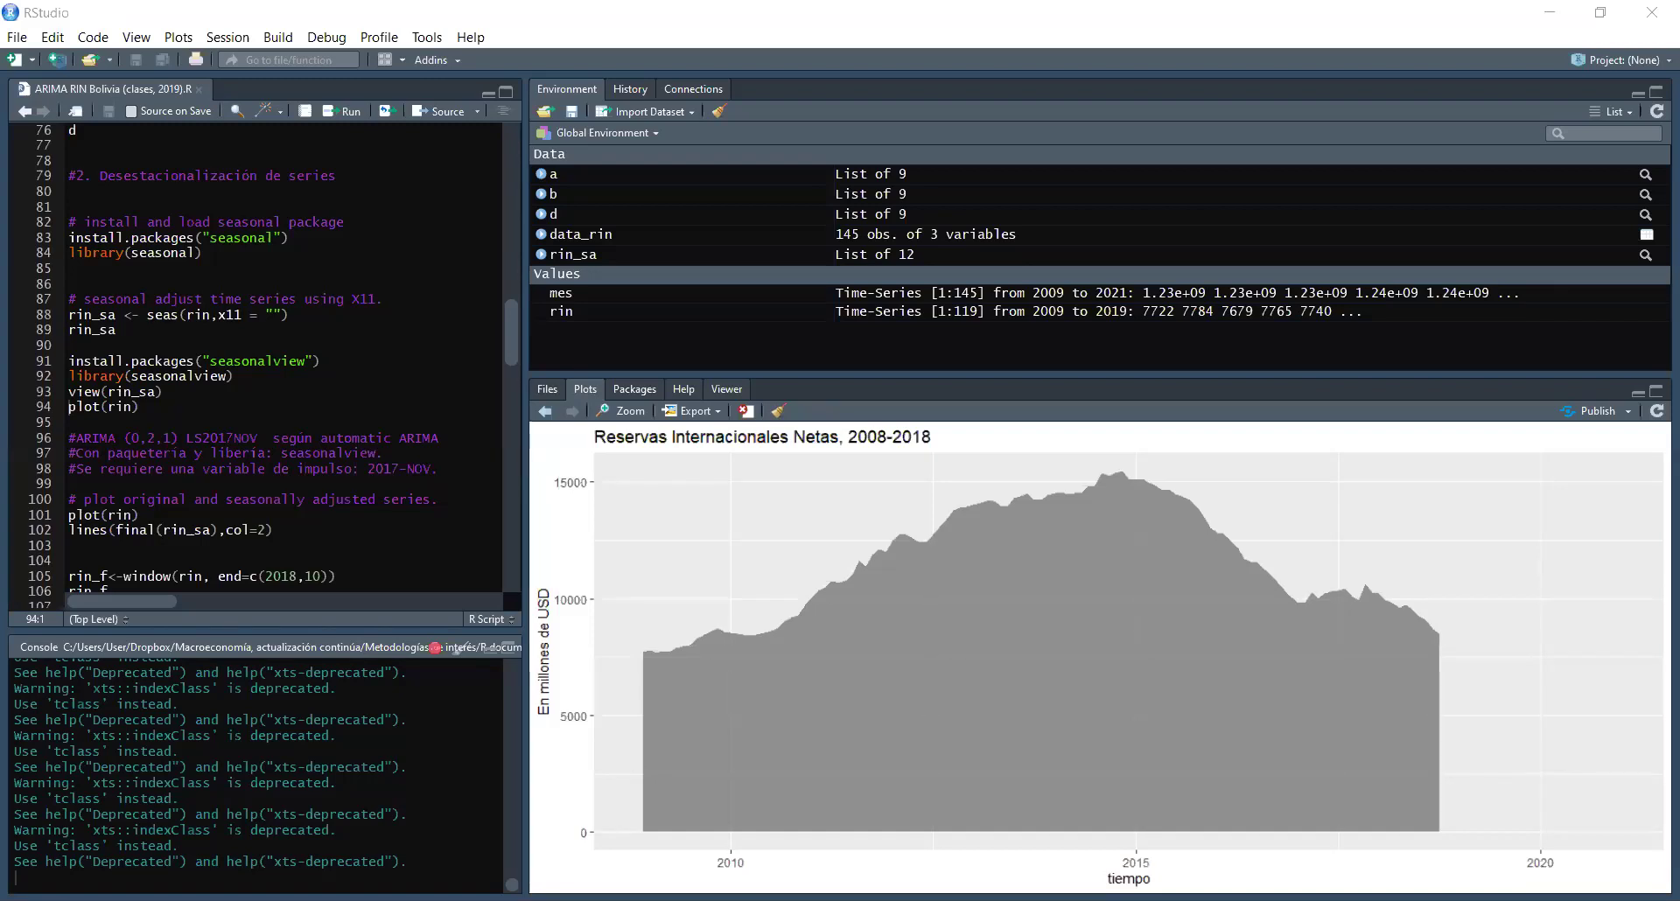
left_click(595, 452)
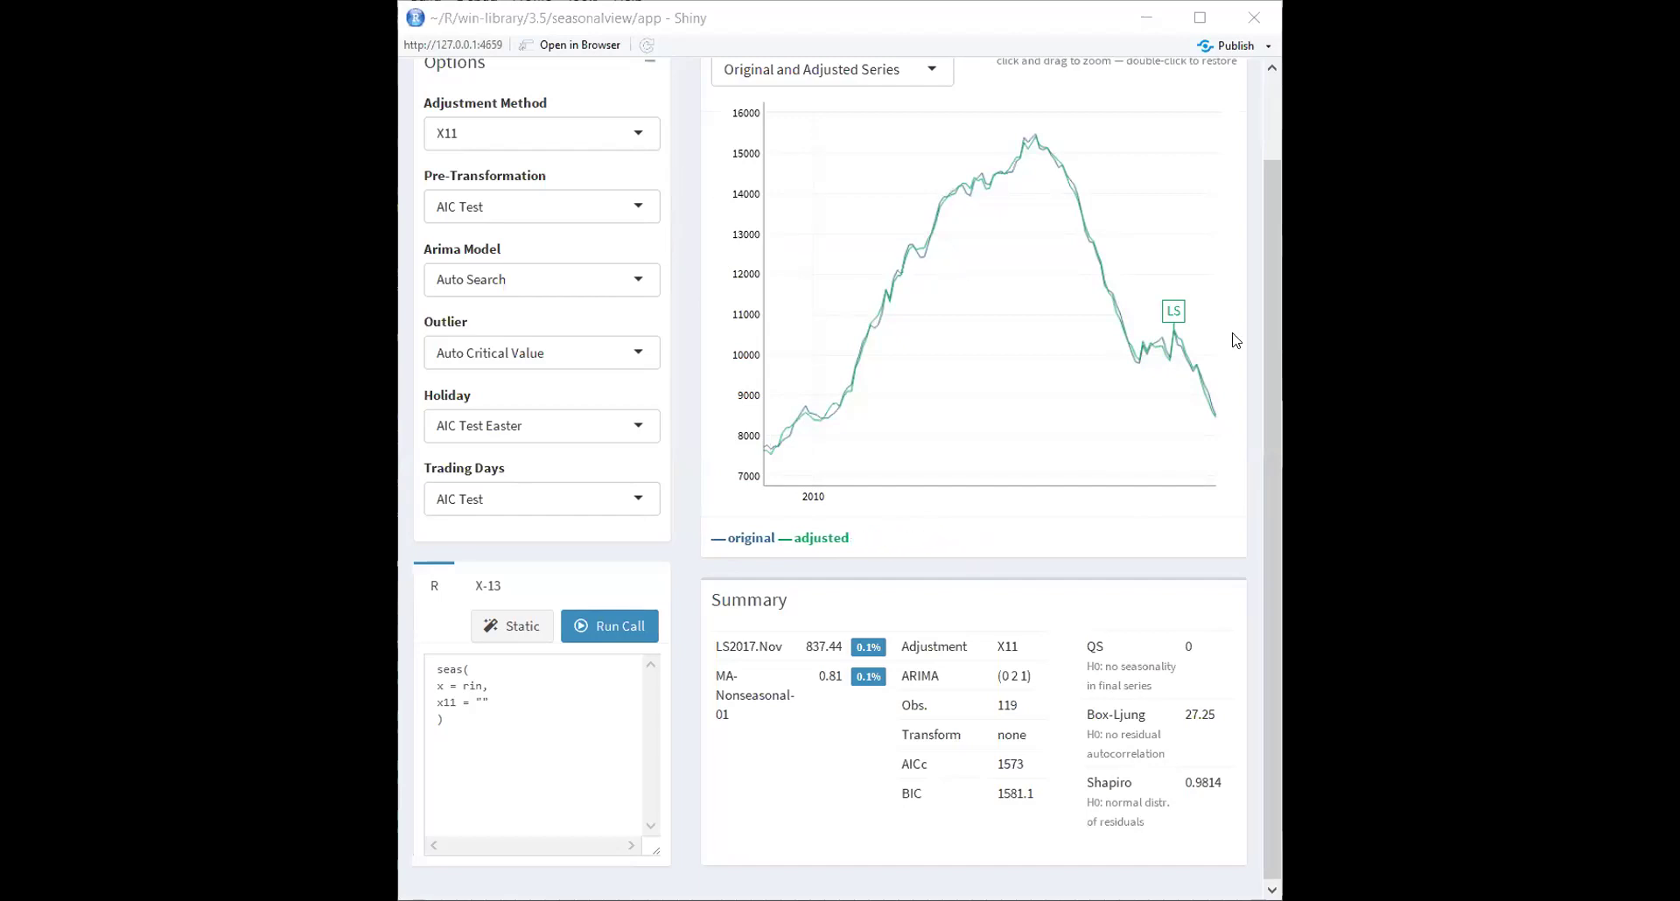
Step: Switch the seasonalview chart to the Seasonal component view
left_click_drag(1270, 358, 1264, 251)
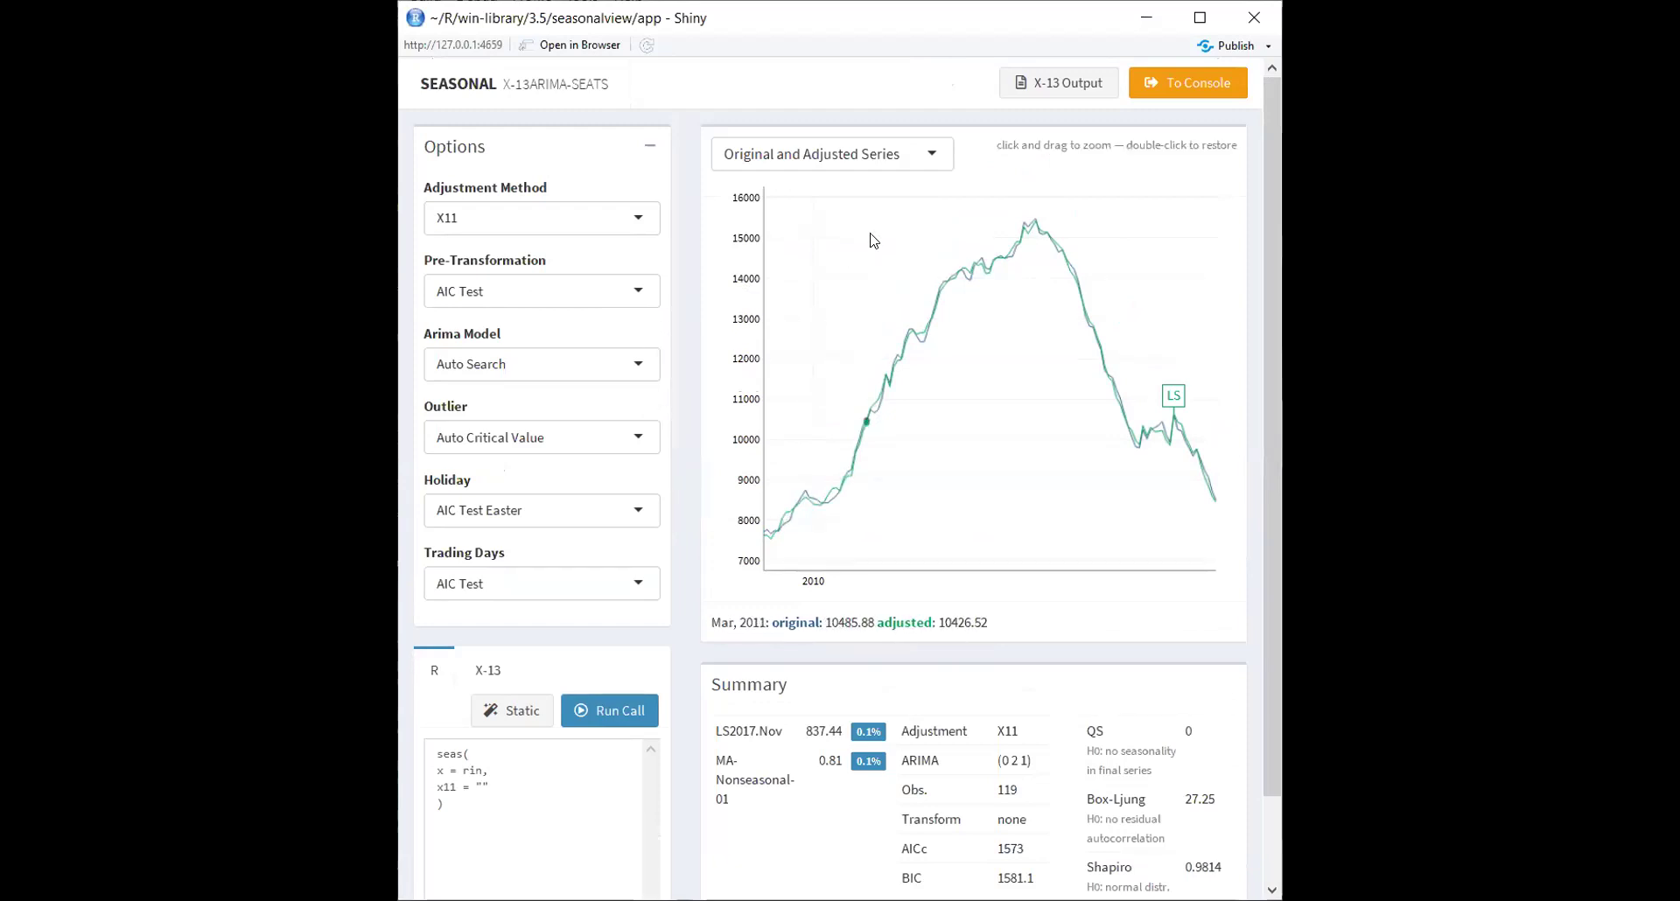
left_click(932, 159)
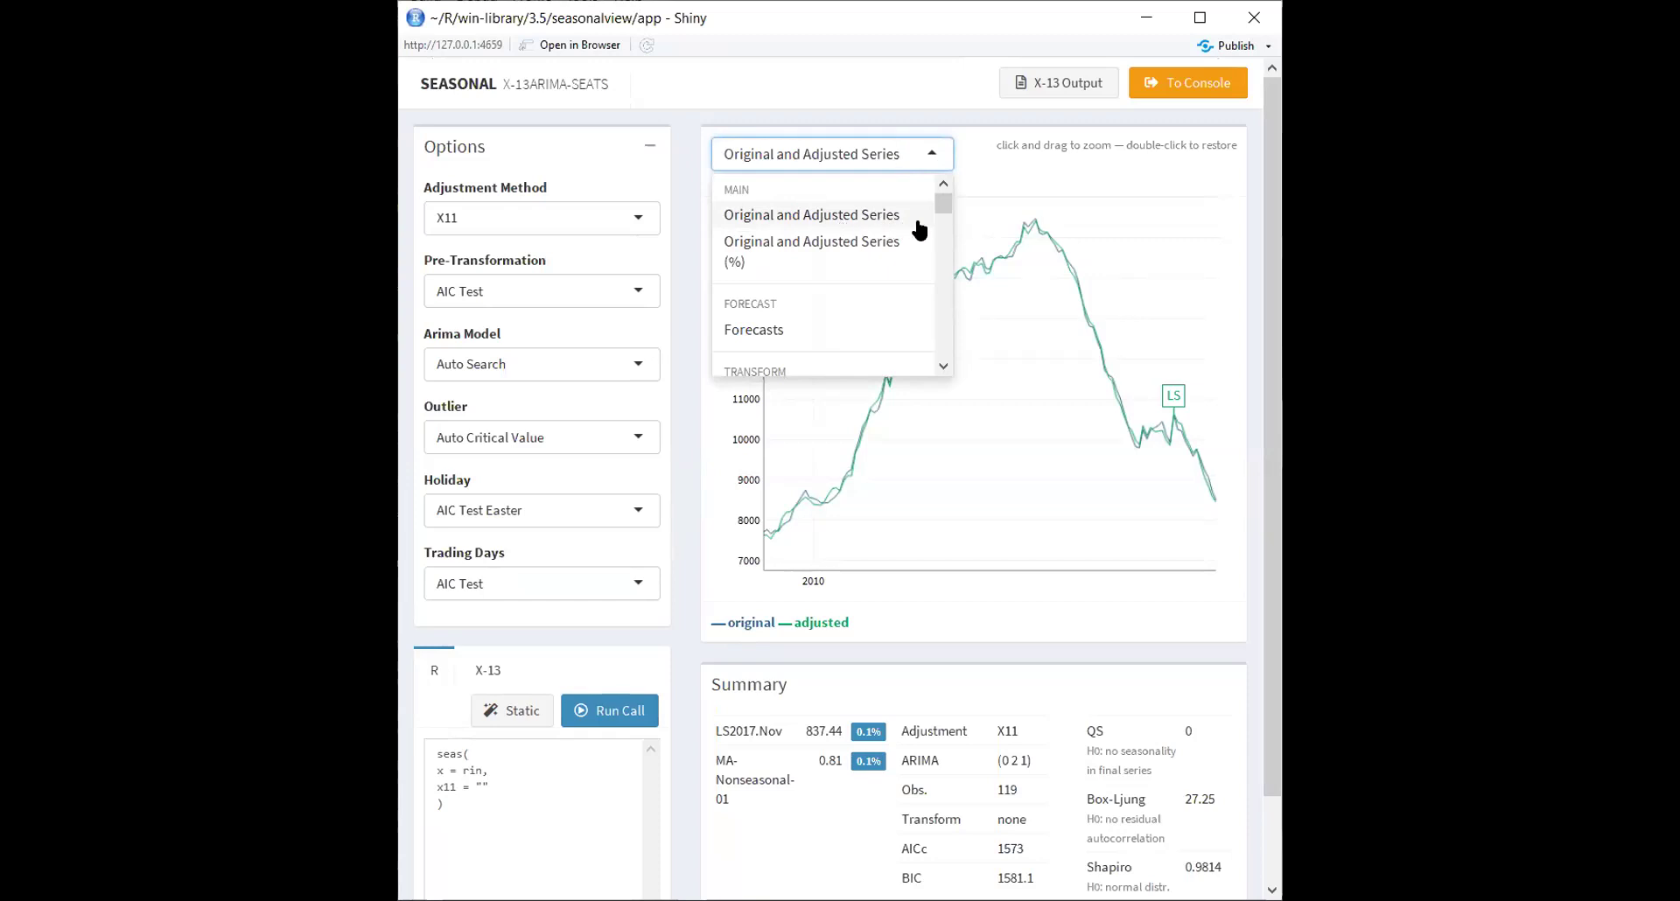
scroll(947, 214, "down", 2)
scroll(948, 221, "down", 4)
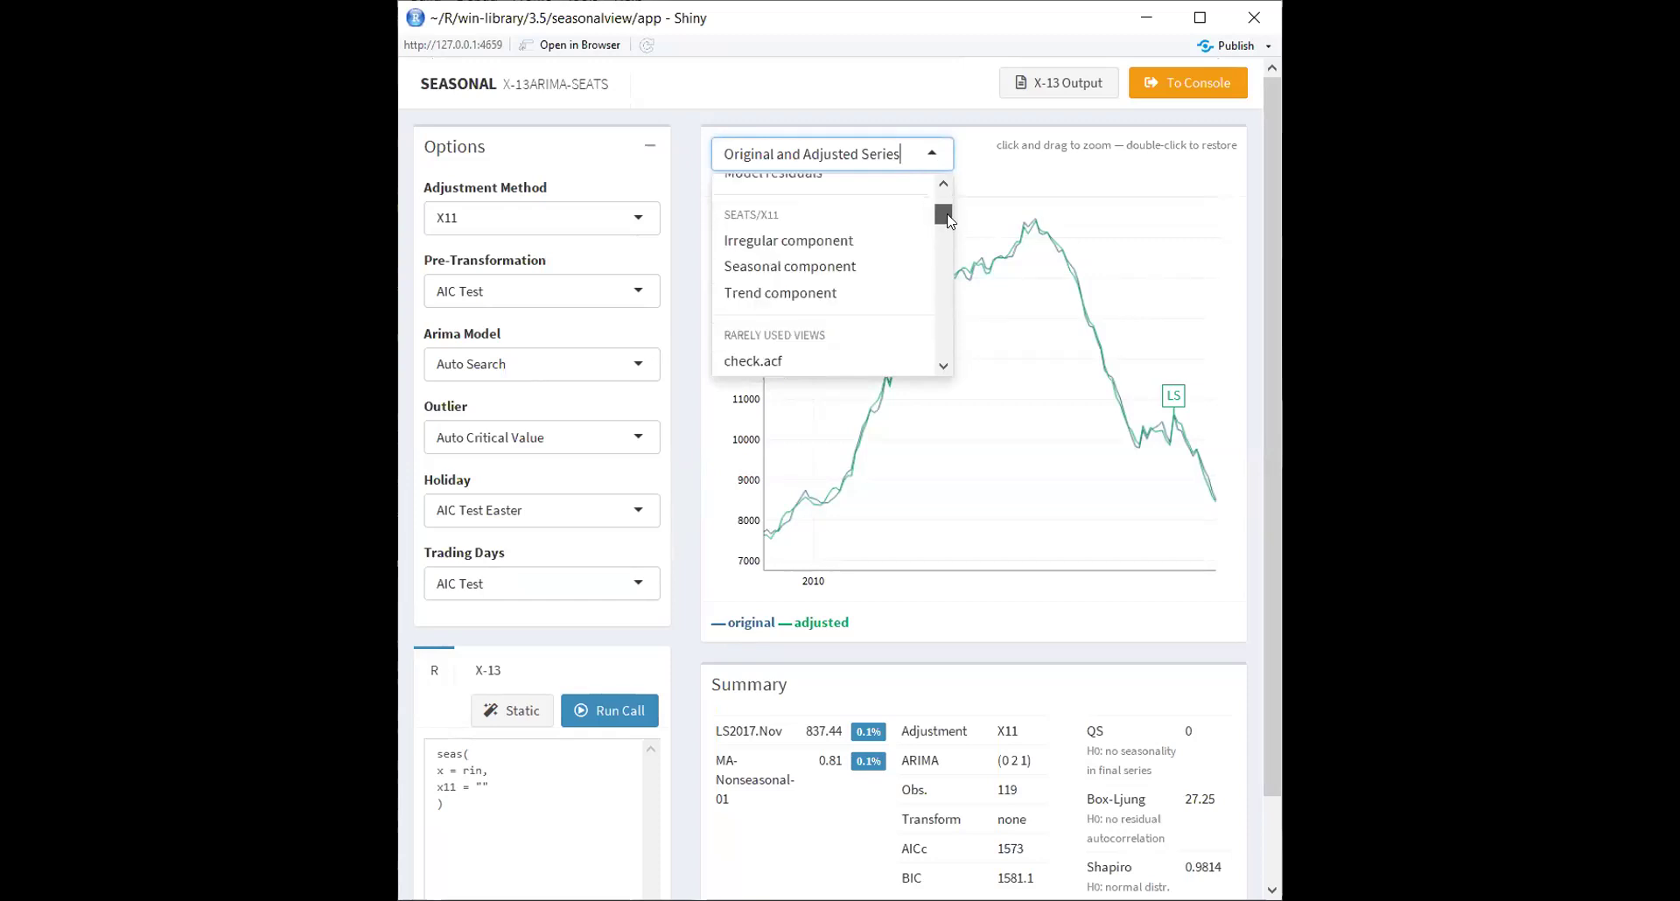
mouse_move(949, 230)
left_mouse_down()
mouse_move(950, 269)
mouse_move(951, 193)
mouse_move(951, 222)
left_mouse_up()
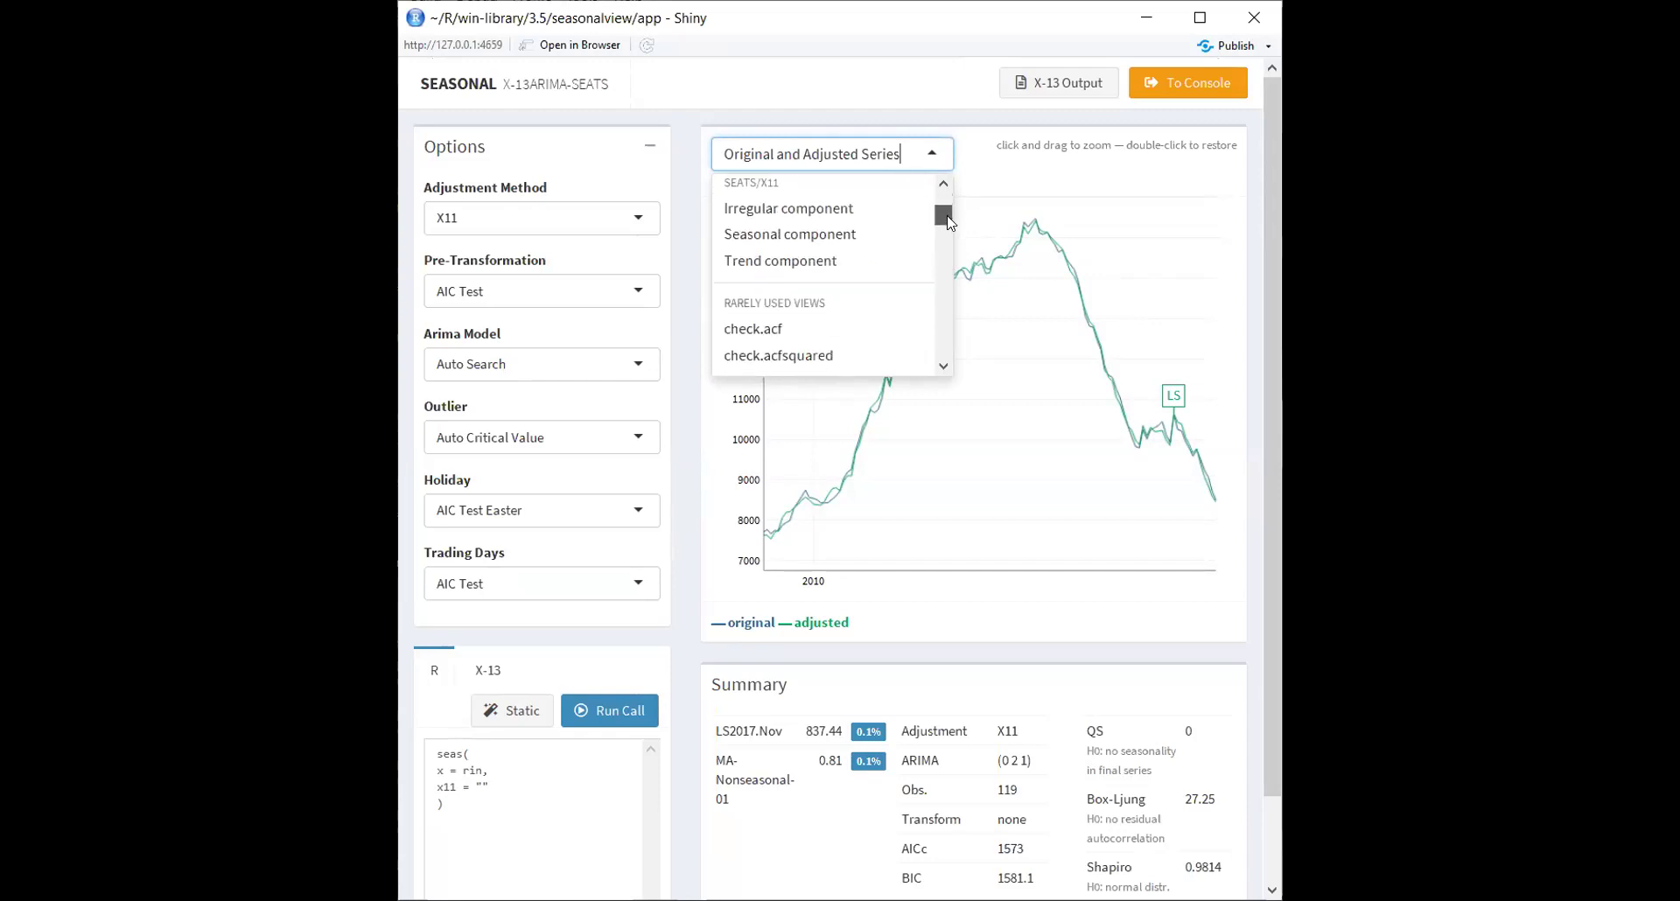
left_click(844, 234)
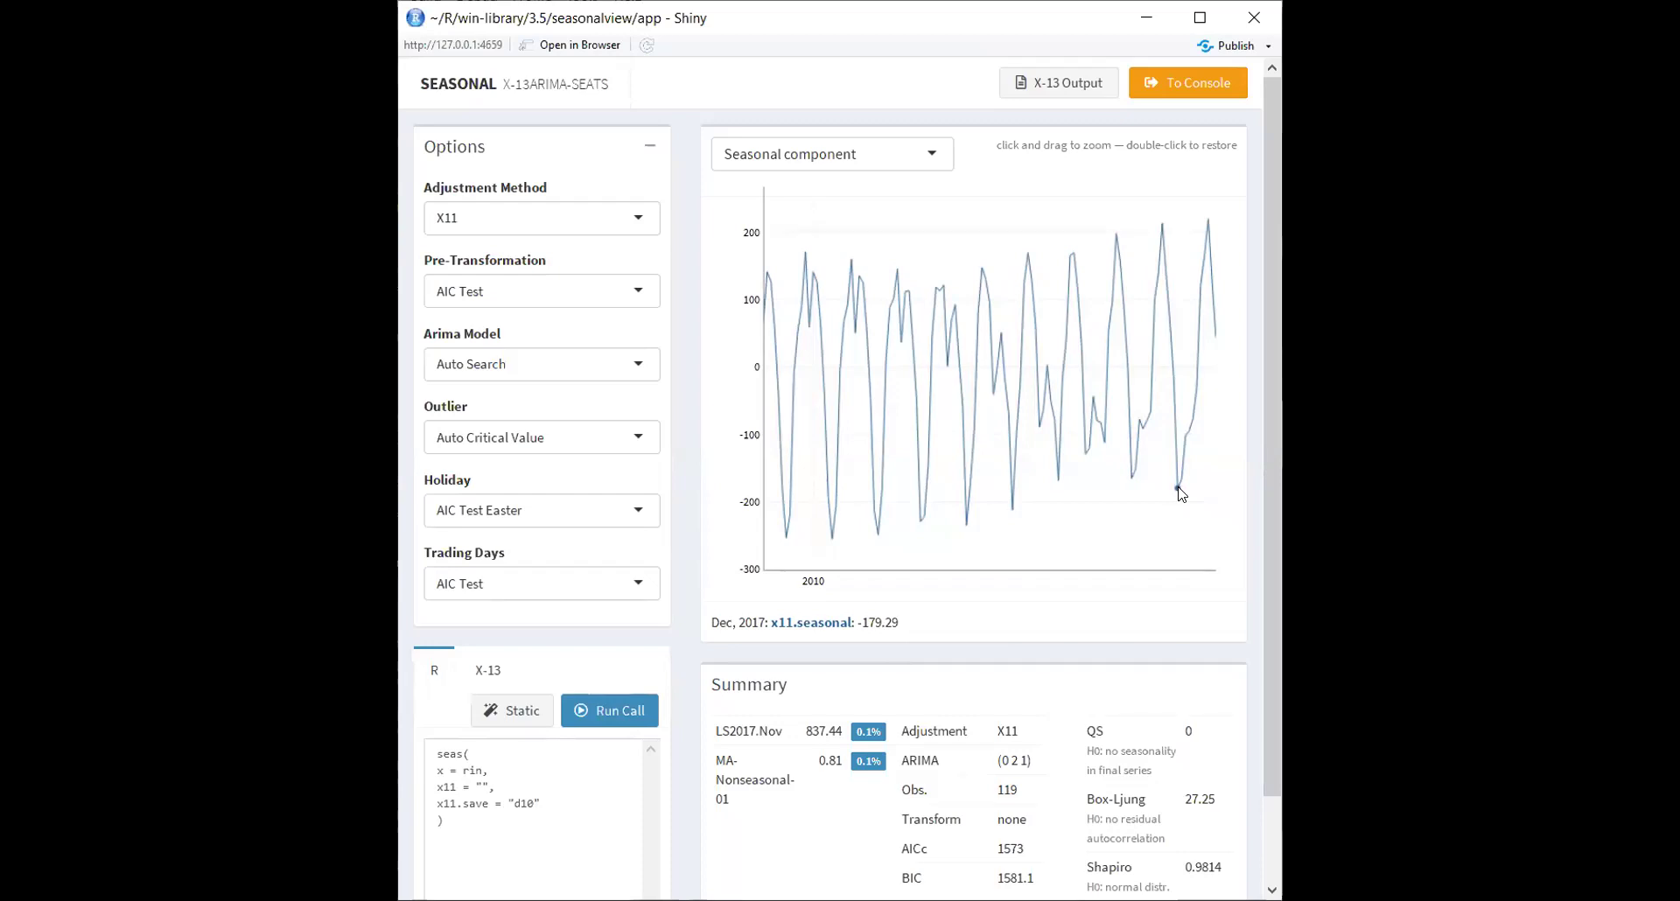
Step: Switch the seasonalview chart to Forecasts and inspect the forecast with its lower and upper confidence bounds
left_click(932, 150)
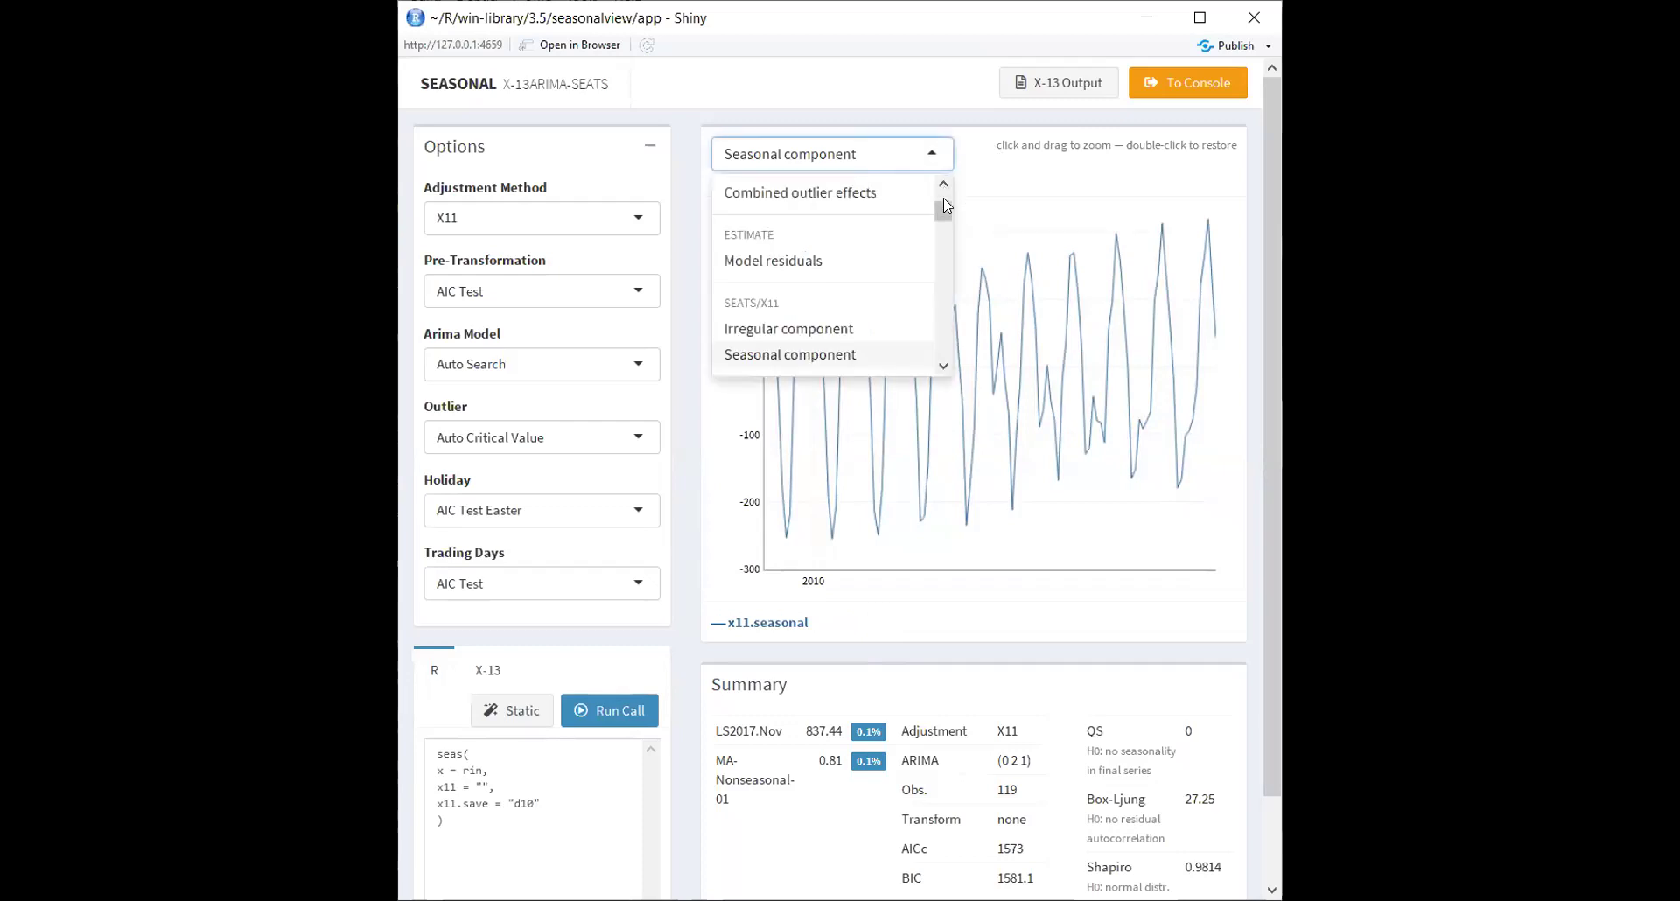
left_click_drag(945, 225, 945, 214)
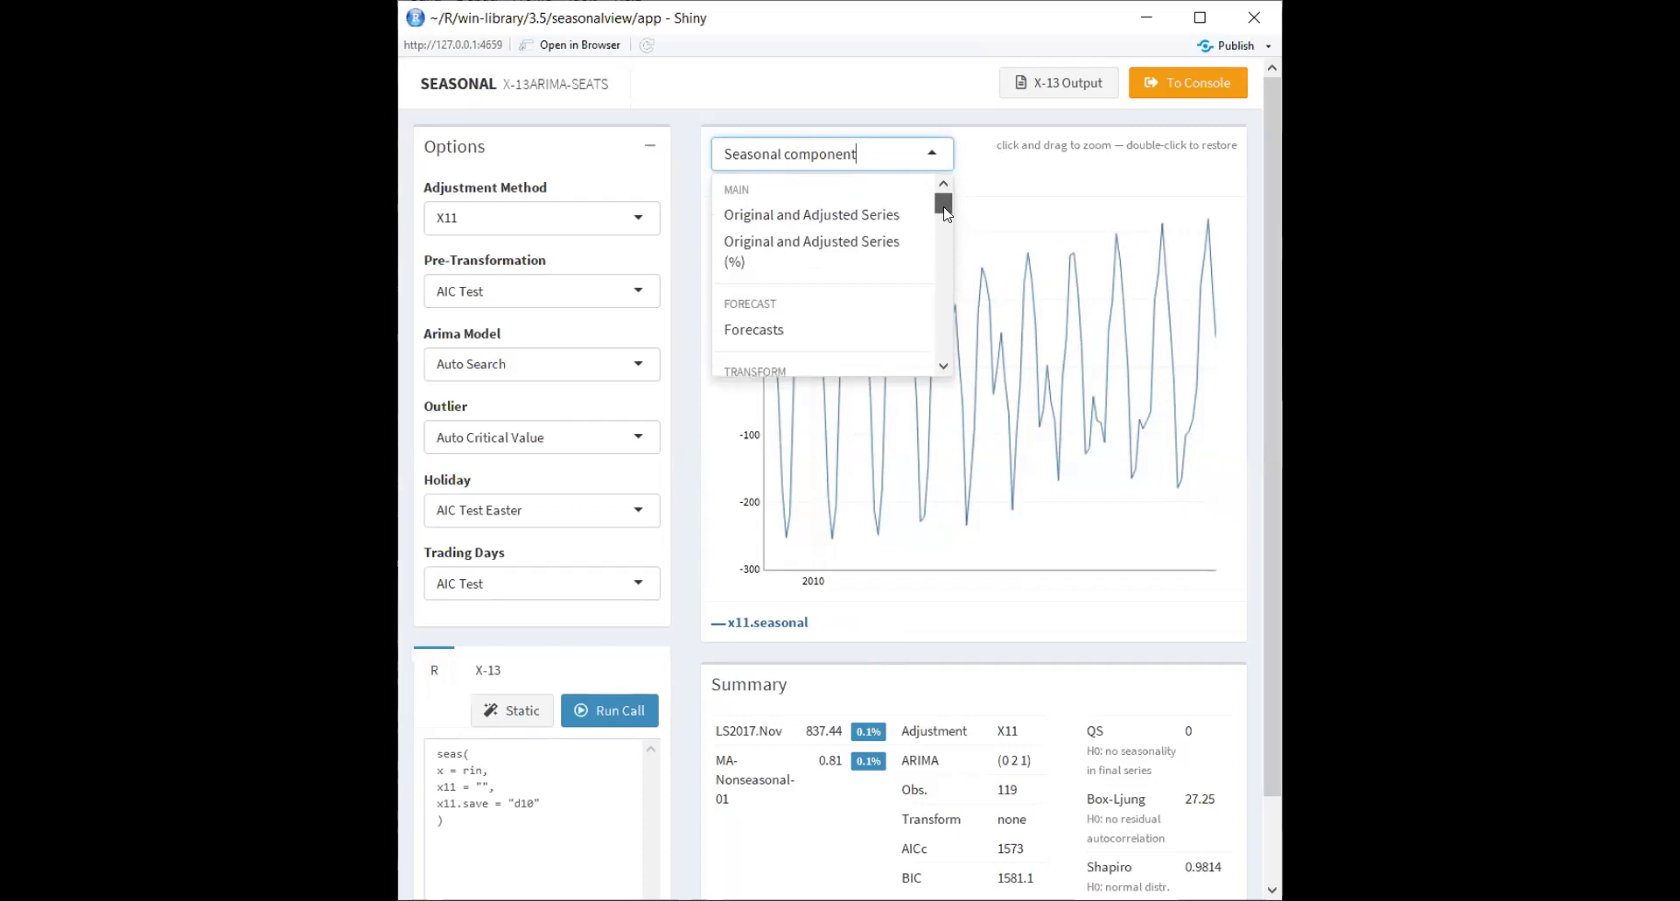
left_click(825, 331)
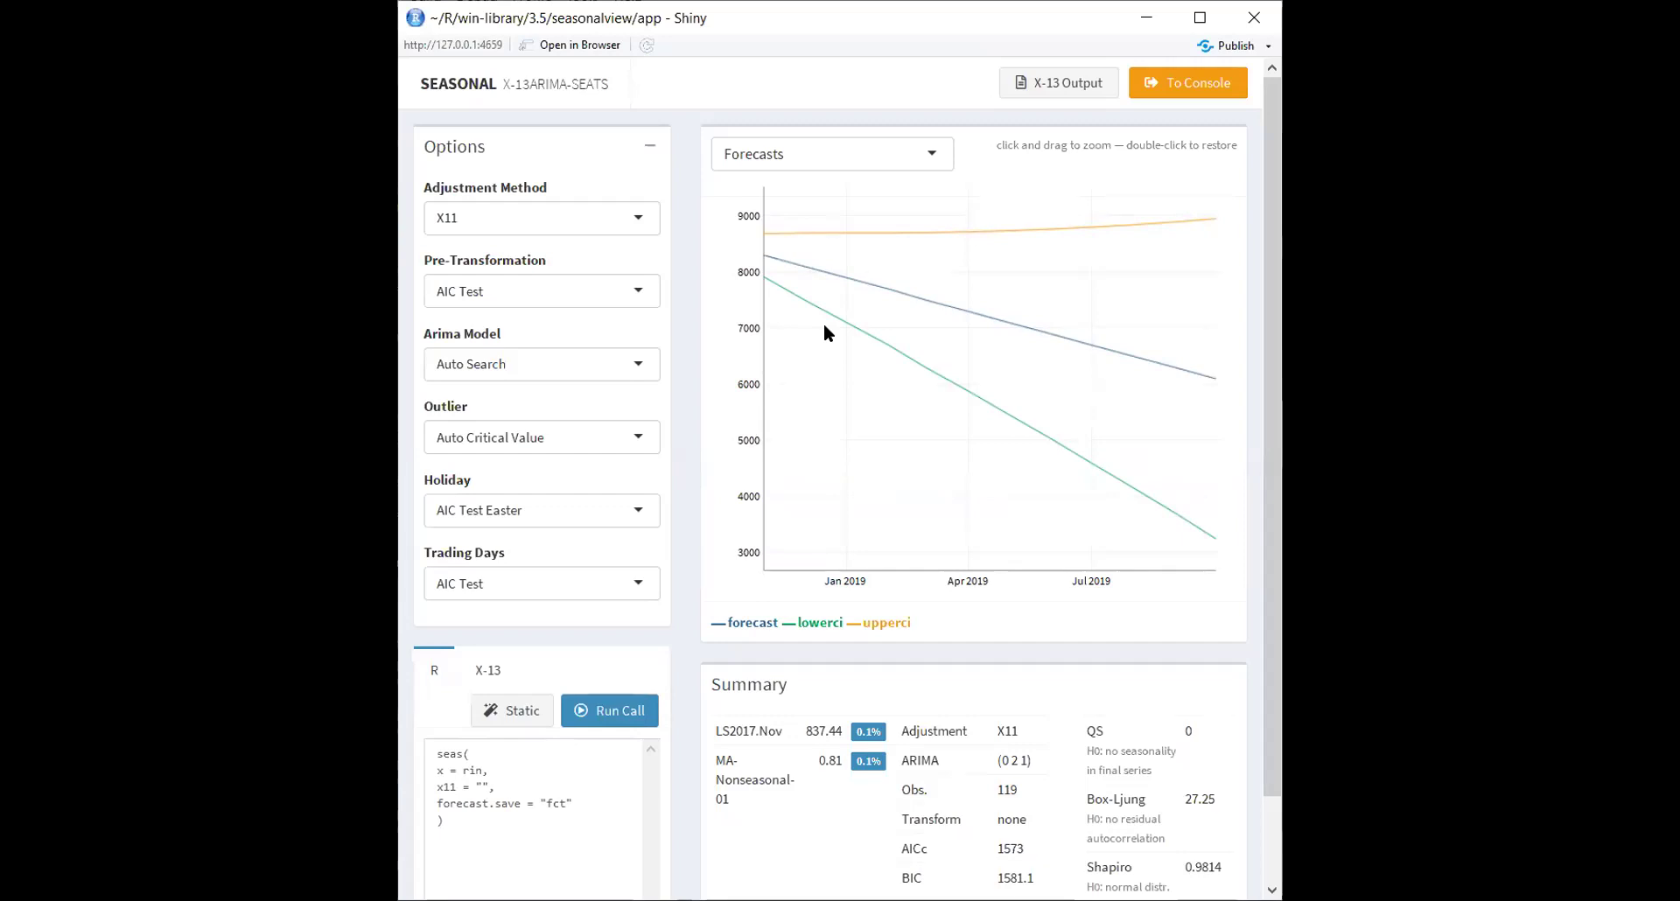
mouse_move(773, 285)
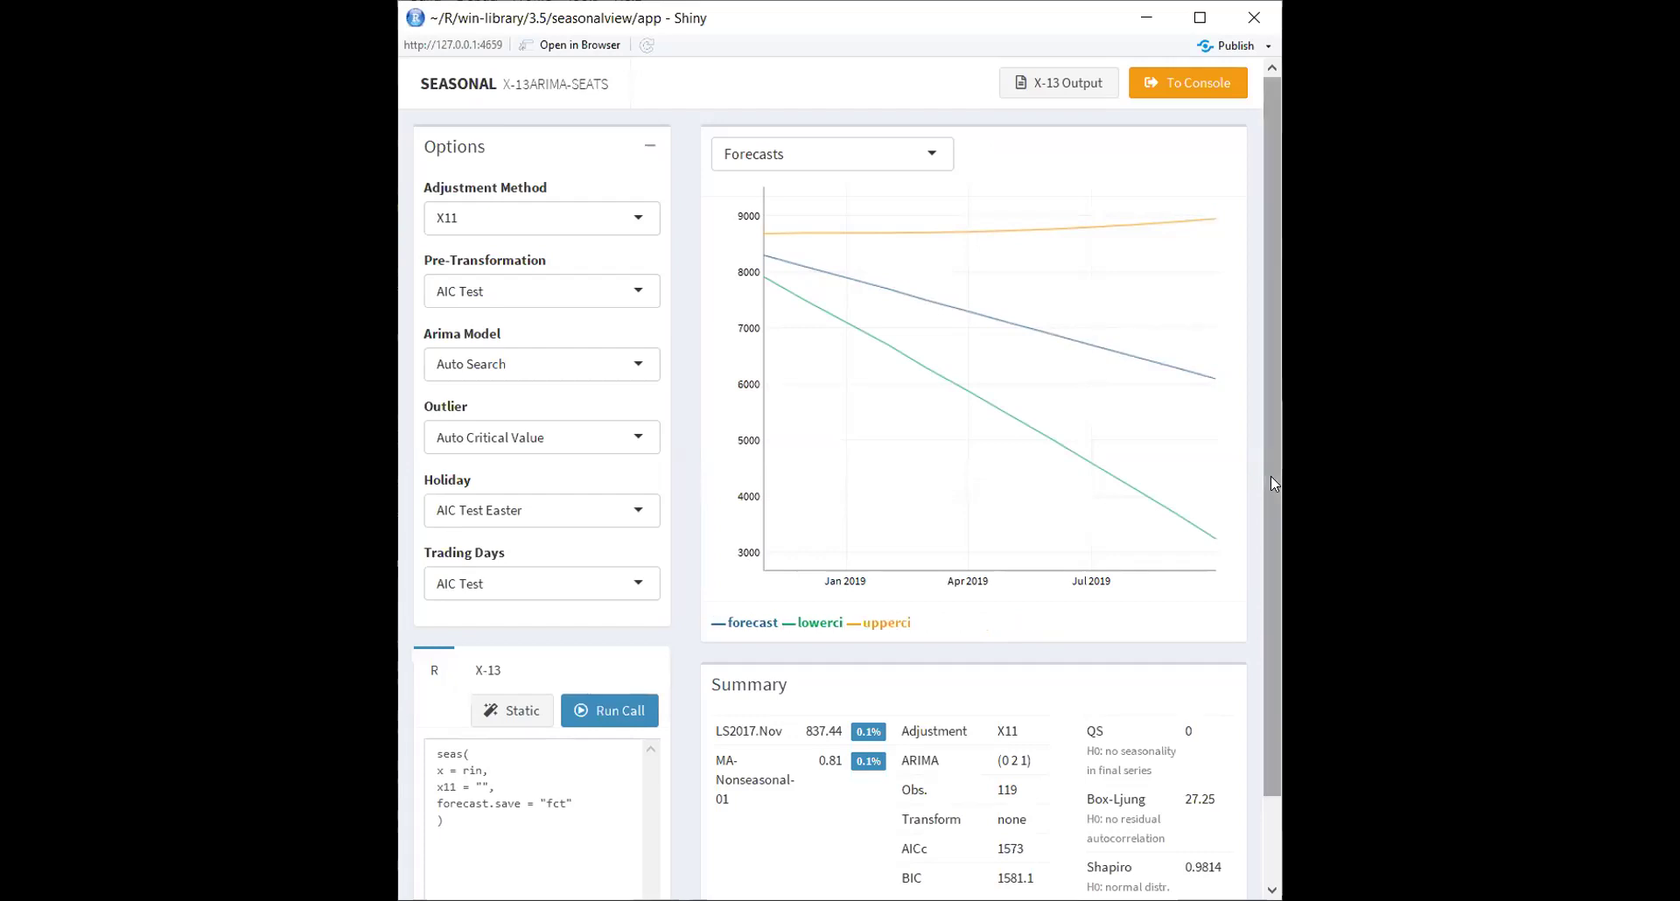
Step: Examine the ARIMA order and the LS2017.Nov outlier in the model Summary, and close the seasonalview app
left_click_drag(1273, 487, 1276, 580)
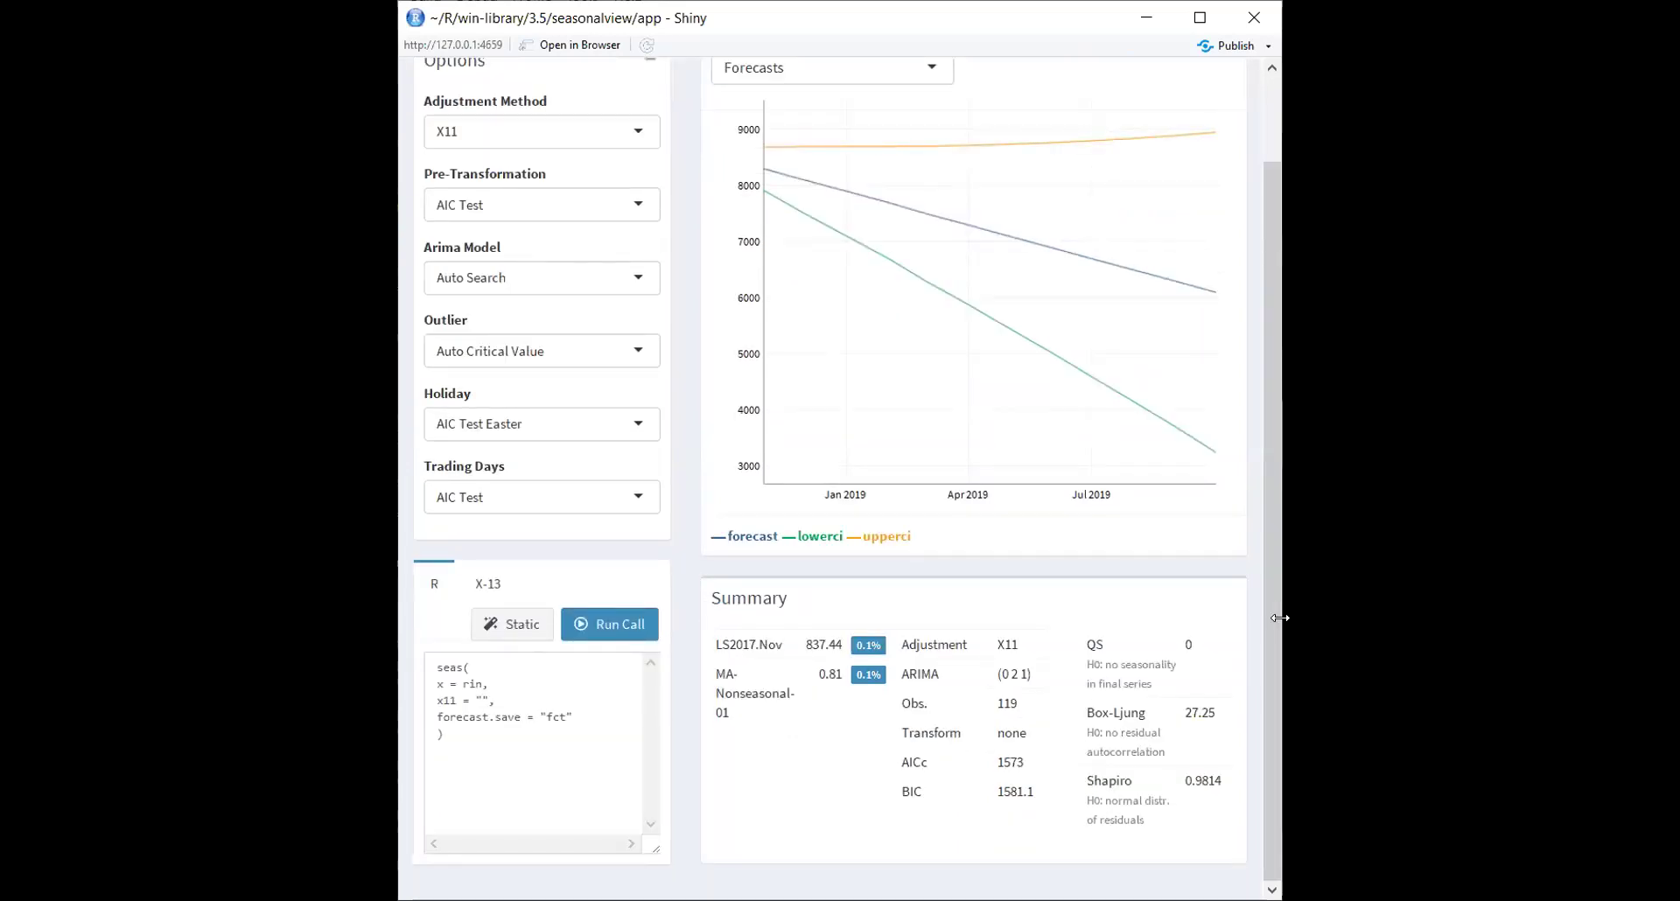
left_click_drag(1280, 618, 1200, 645)
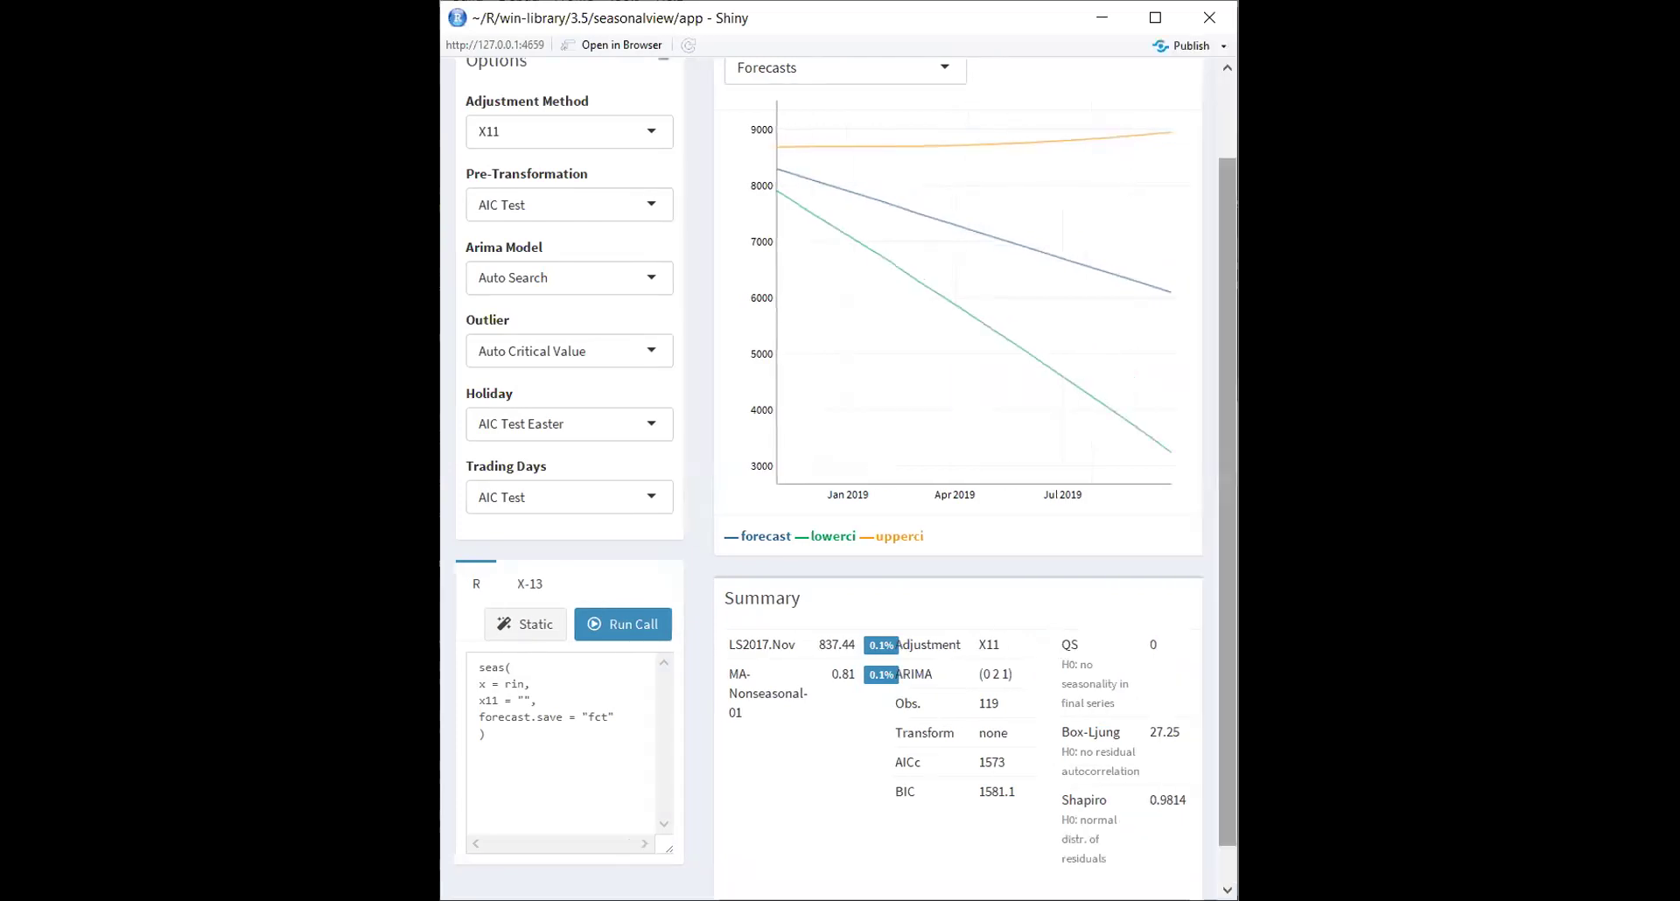
left_click(1156, 19)
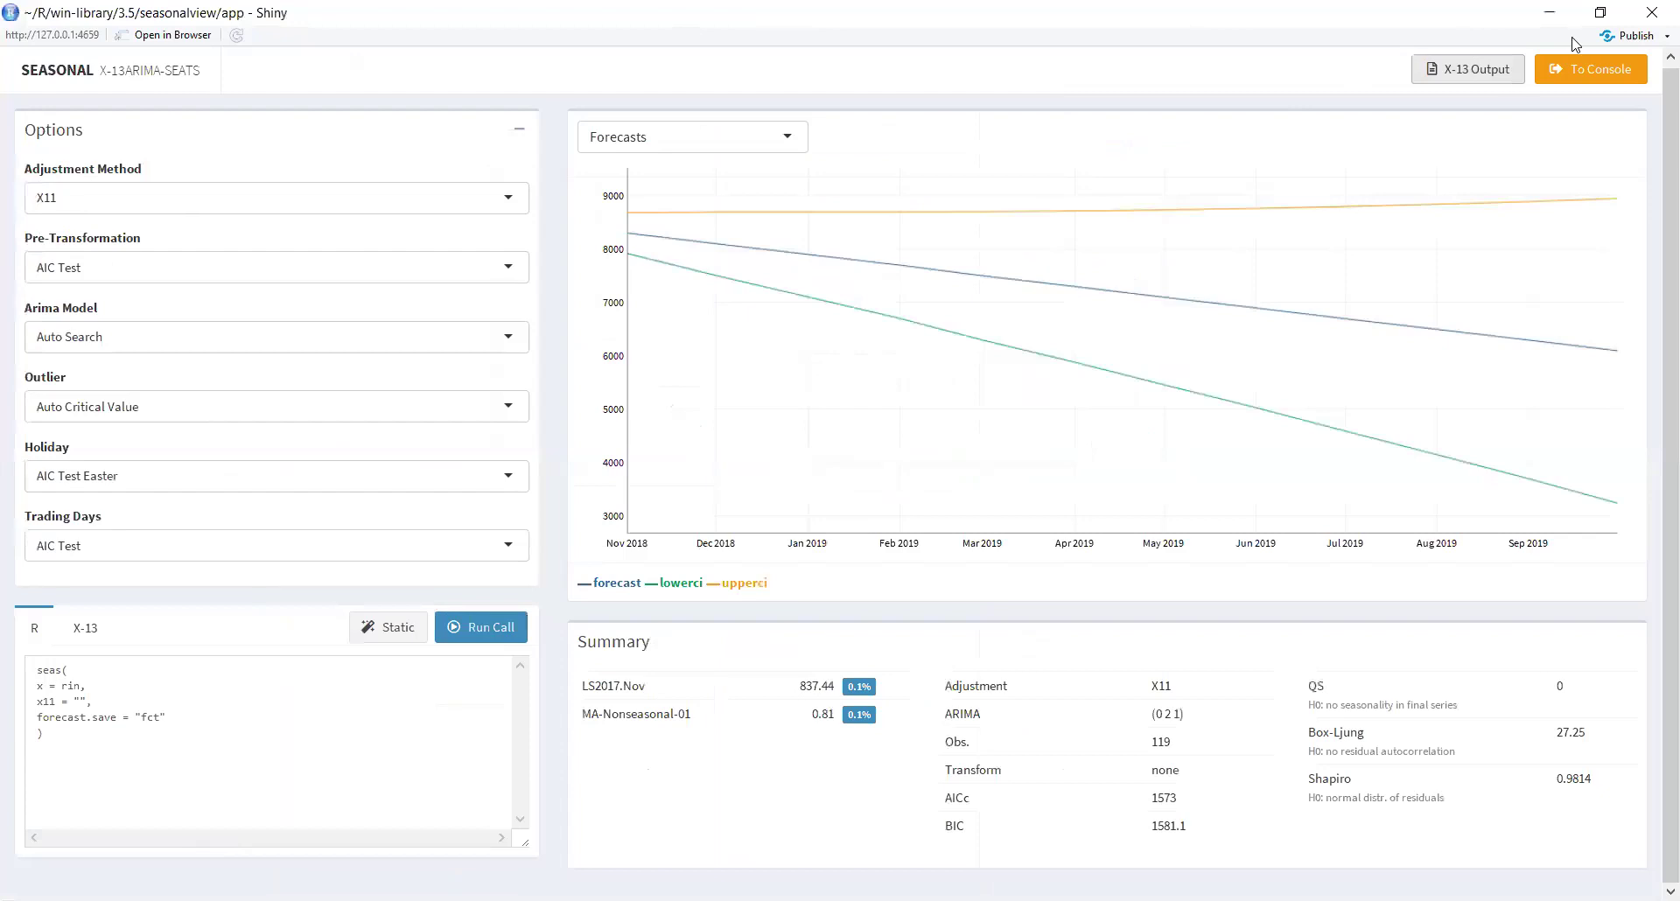
left_click(1600, 12)
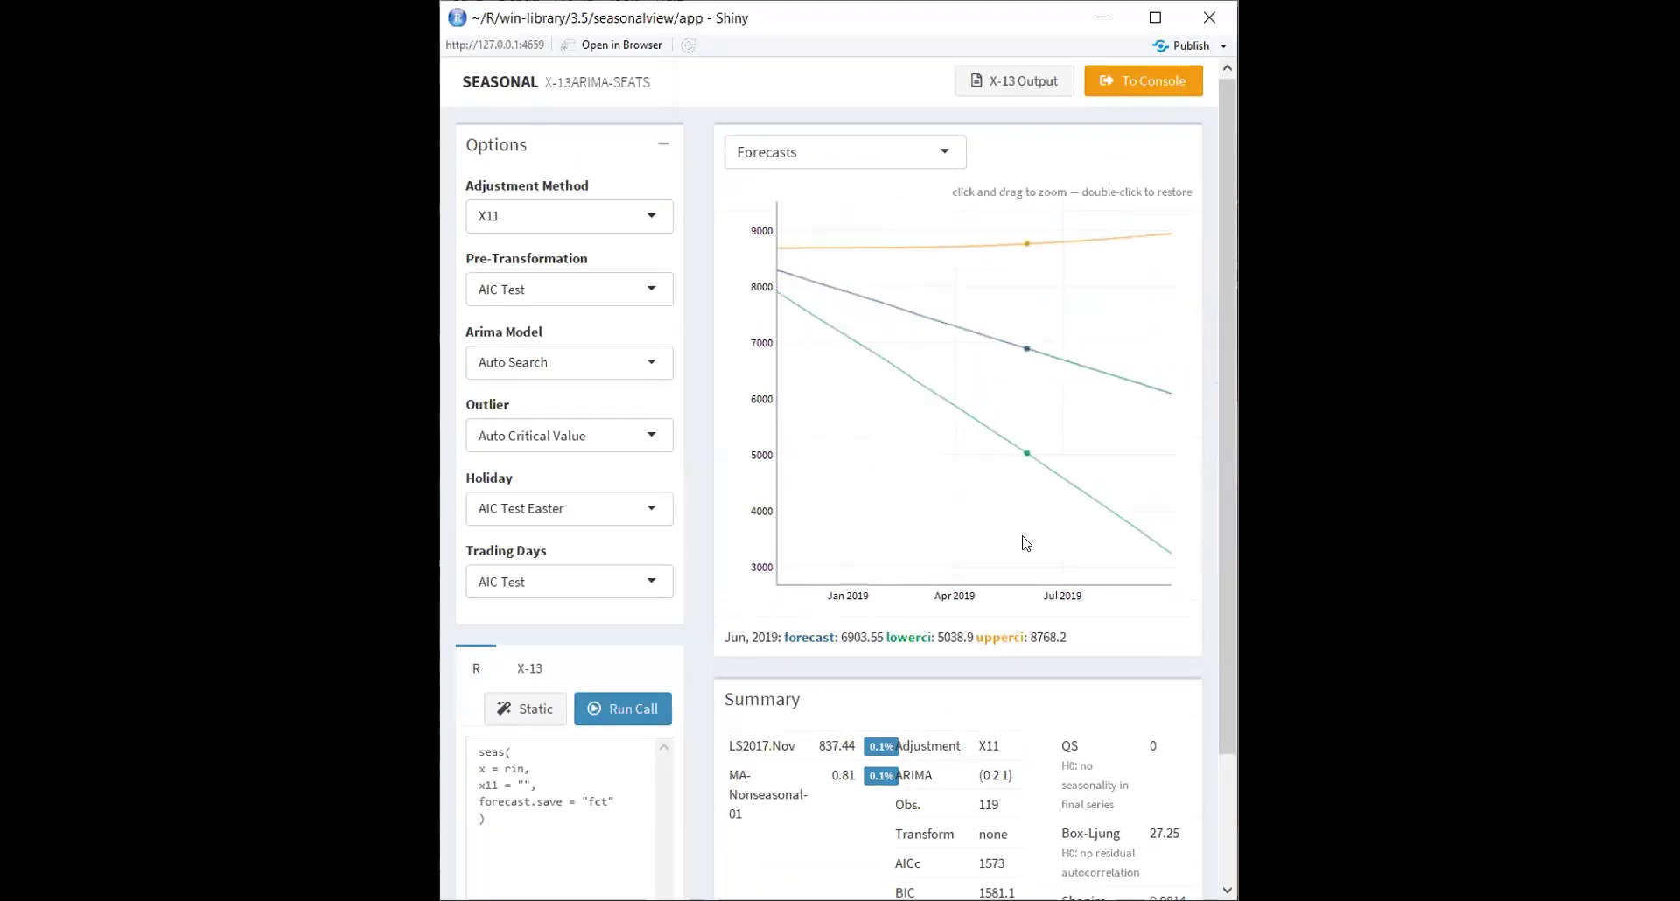
left_click_drag(1229, 573, 1222, 669)
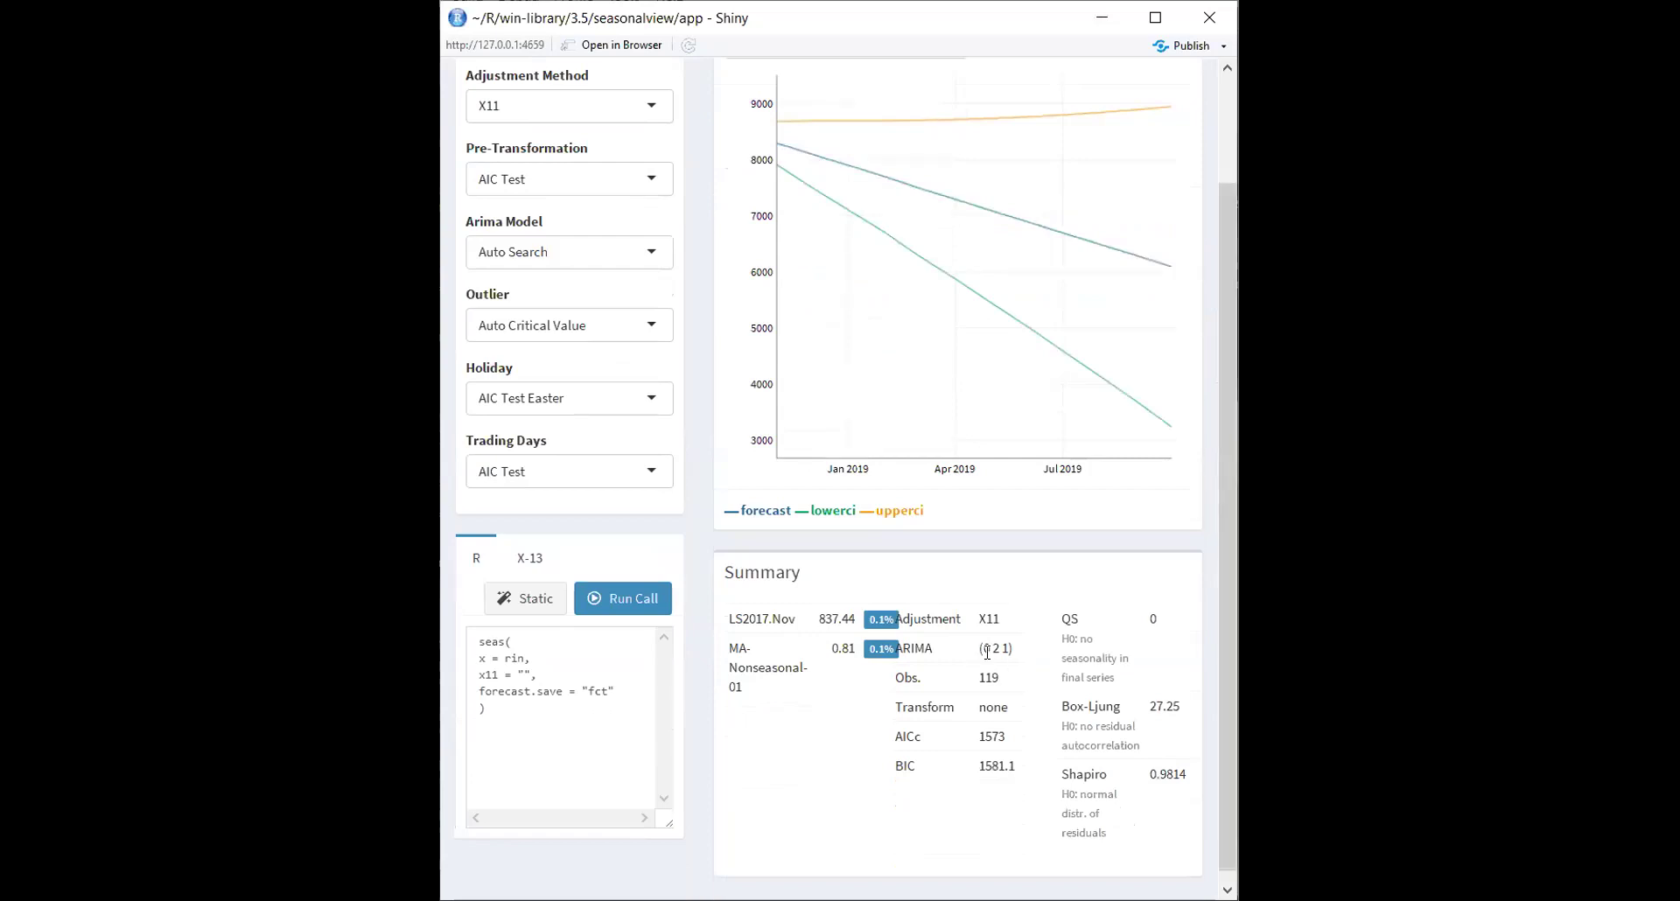
left_click_drag(1017, 650, 897, 645)
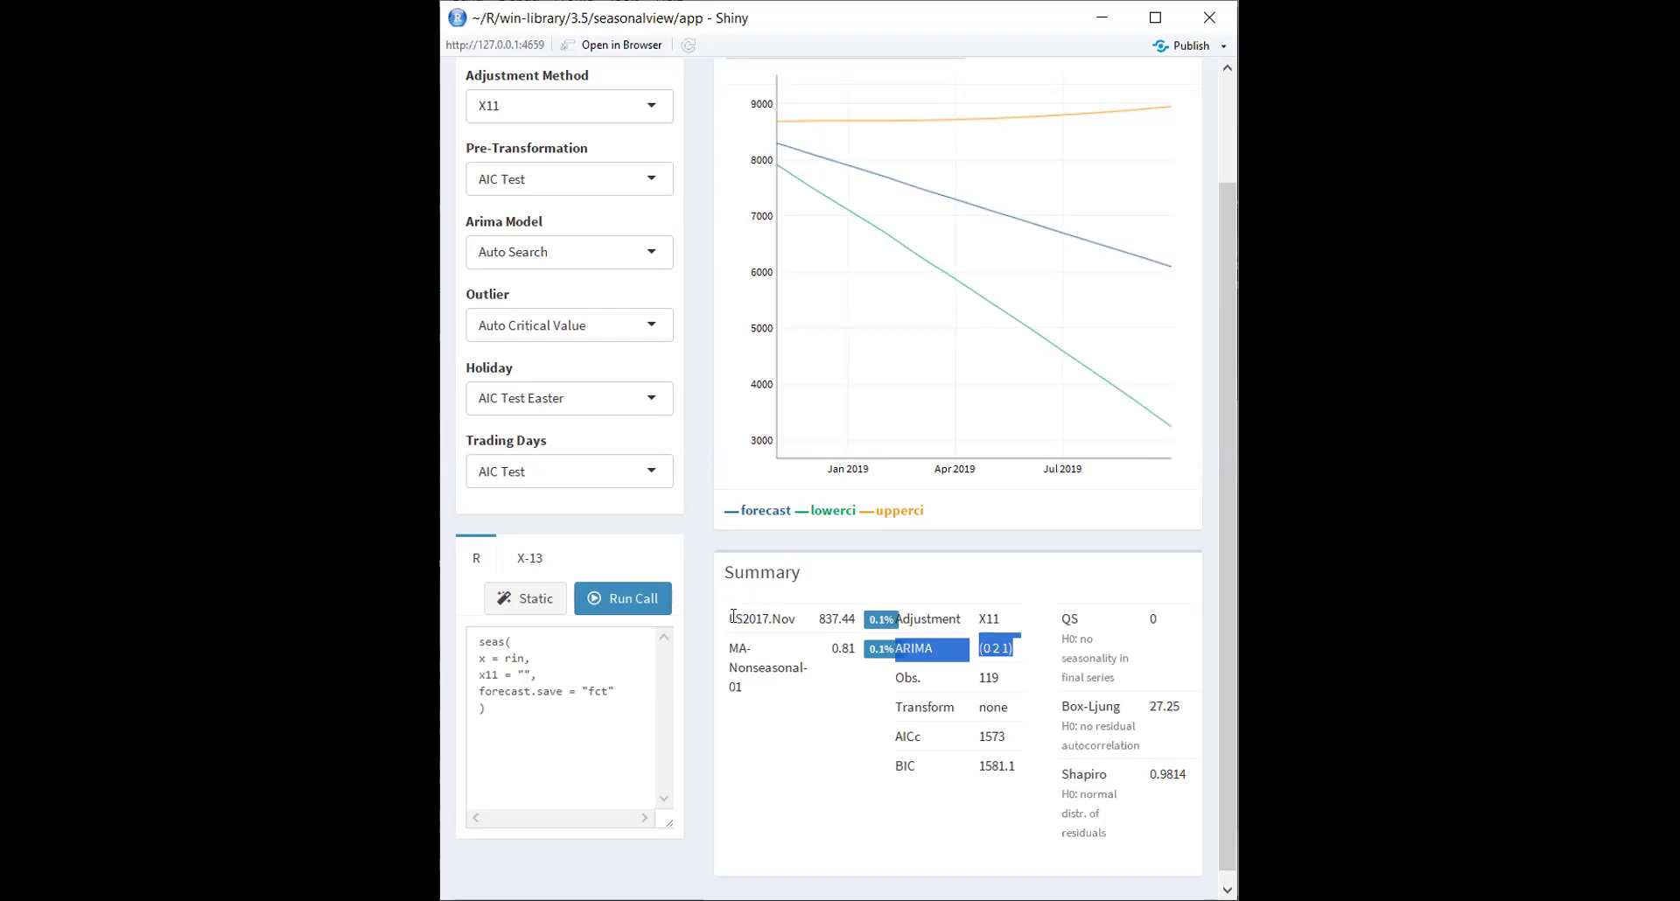
left_click_drag(733, 616, 795, 618)
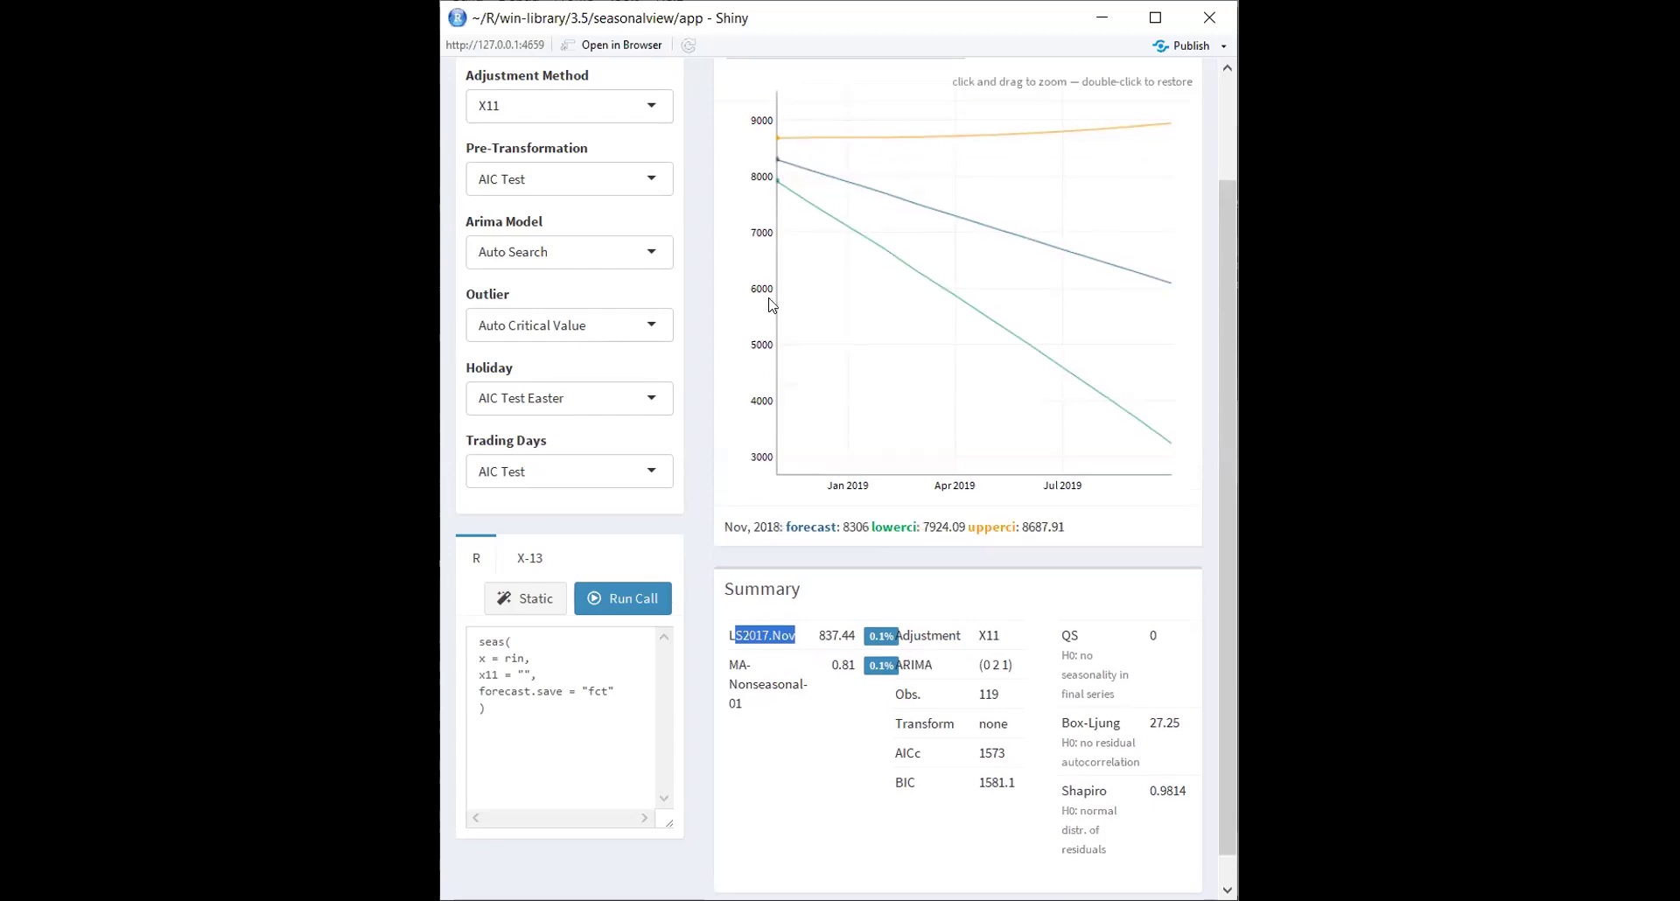
left_click(1210, 13)
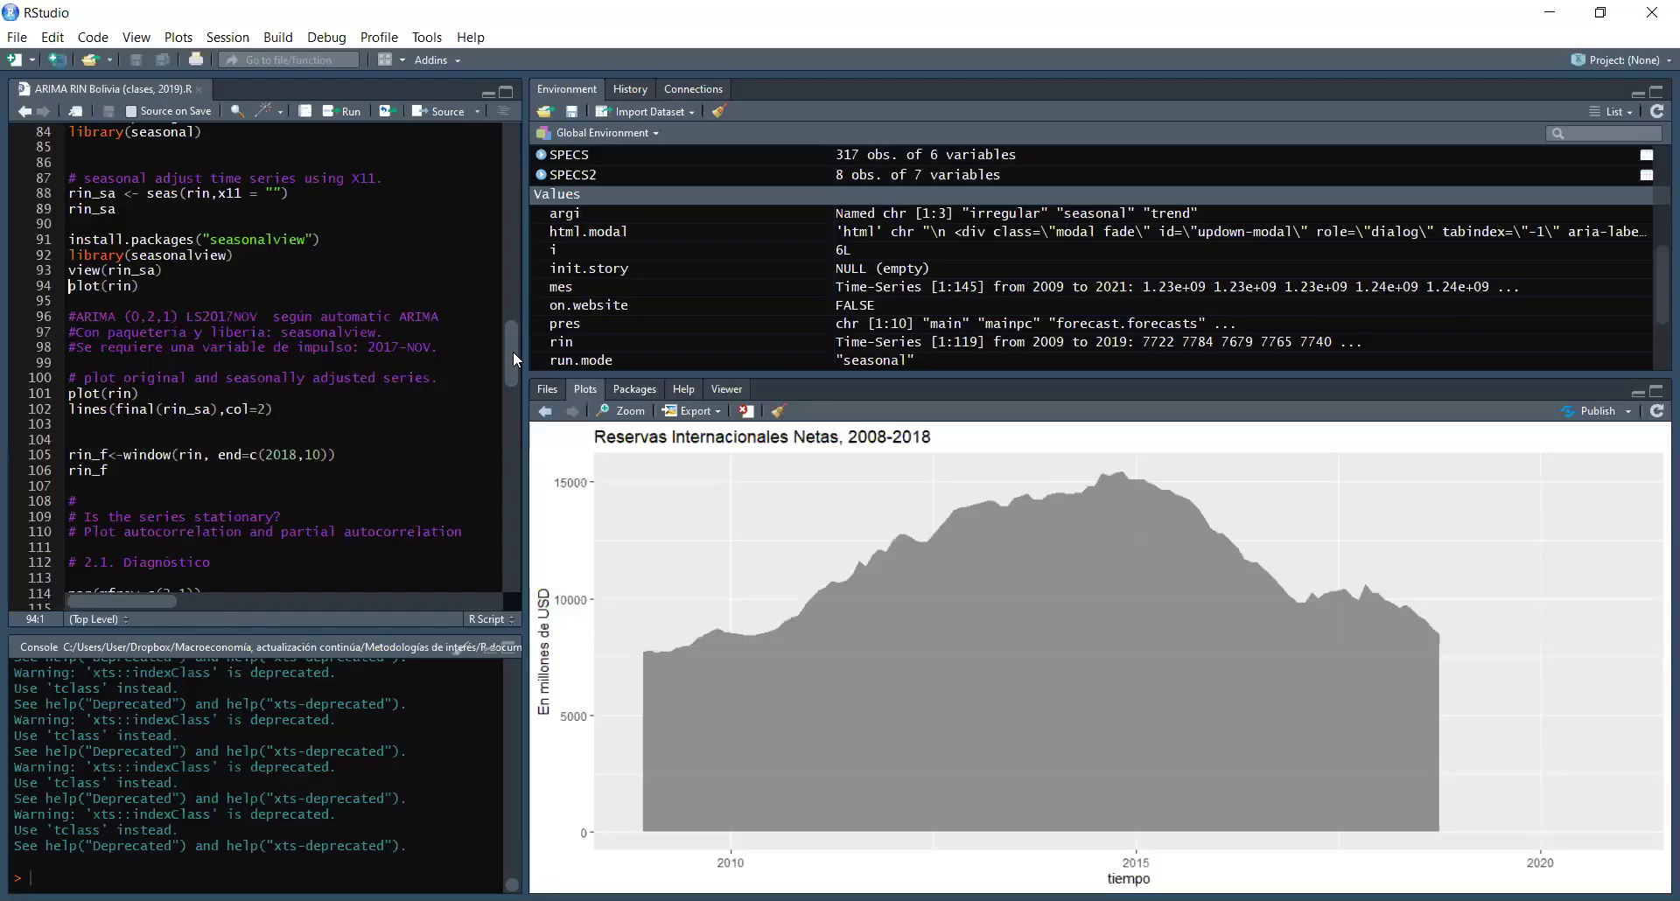
Step: Read the script comments on the automatic ARIMA (0,2,1) LS2017NOV model and the required 2017-NOV impulse variable
scroll(512, 350, "down", 1)
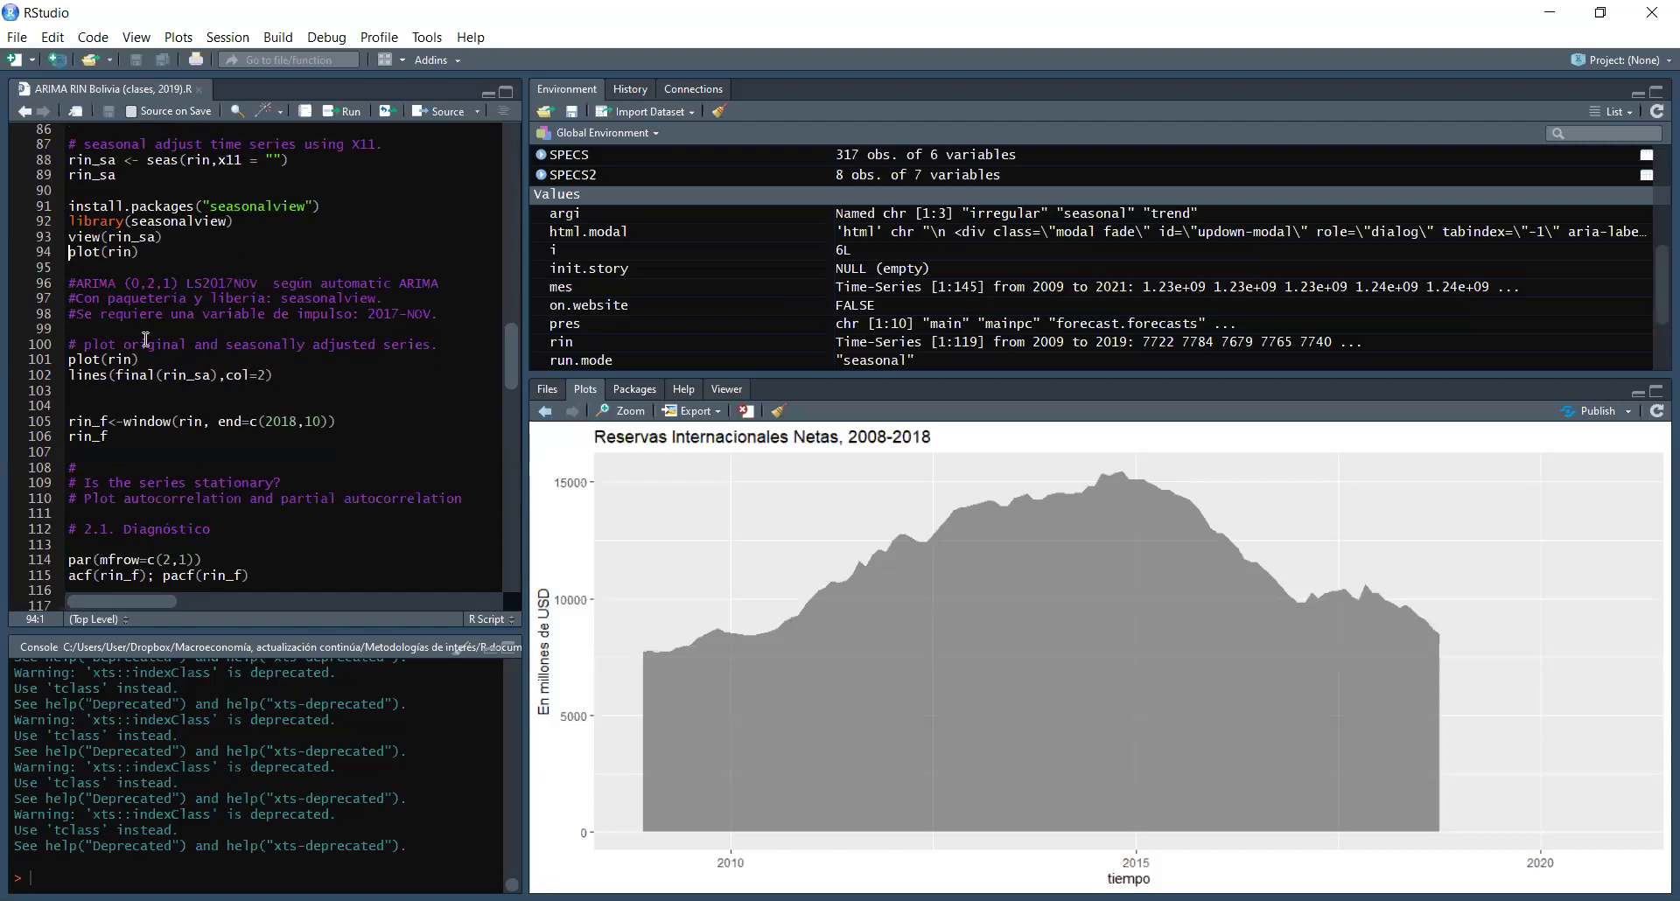
left_click(71, 282)
left_click_drag(417, 294, 365, 272)
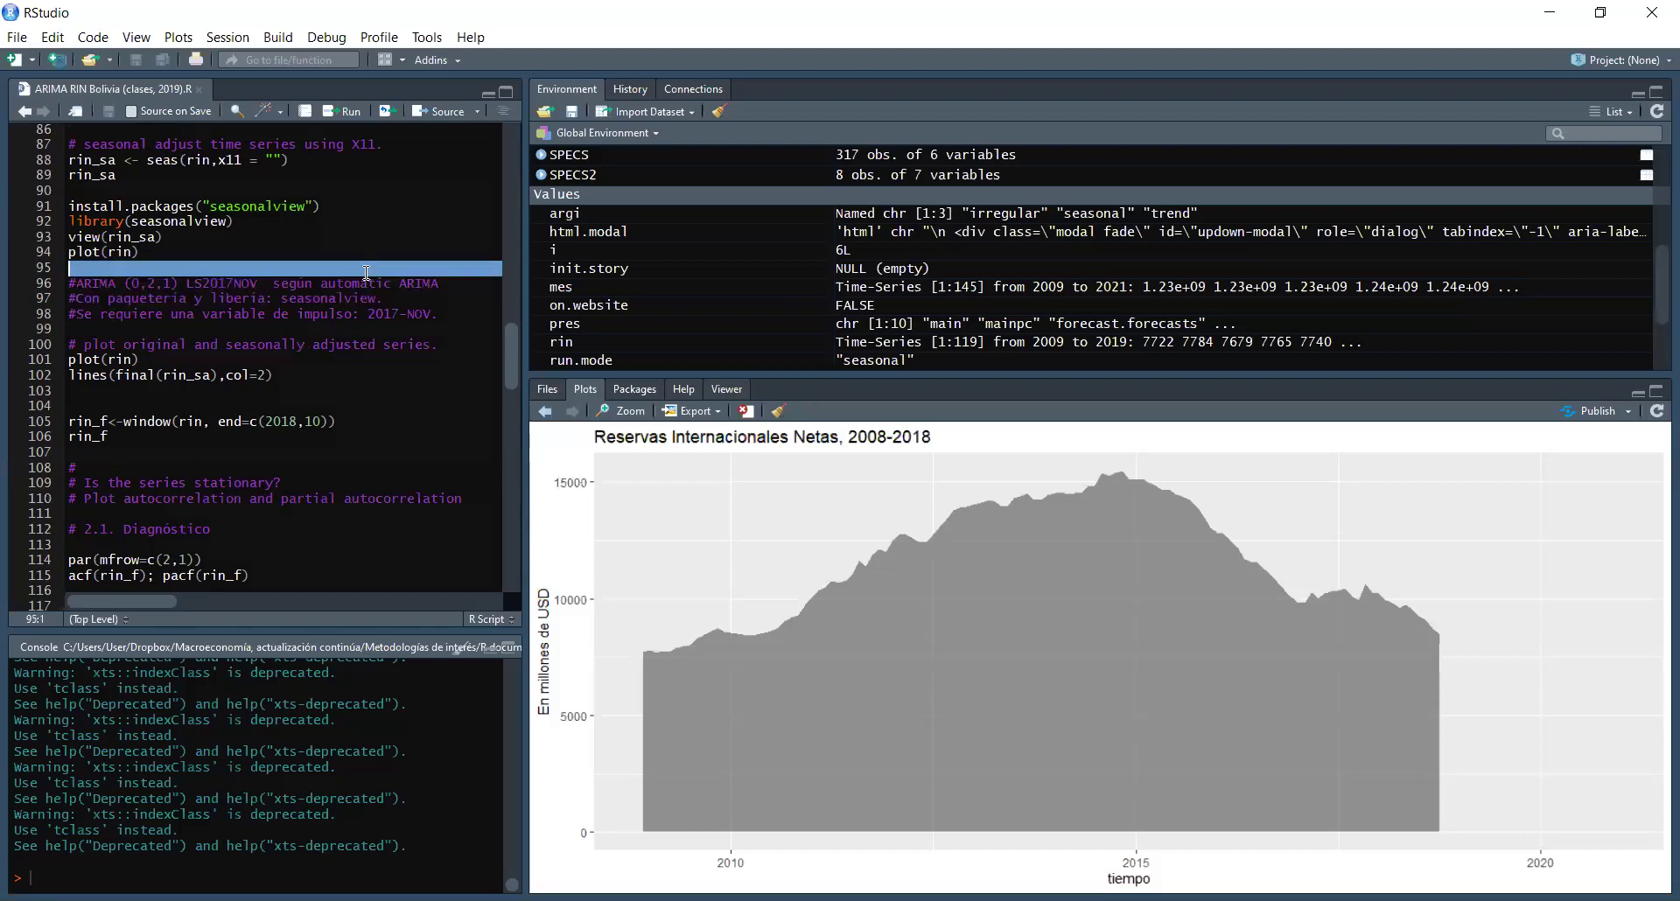
left_click(366, 290)
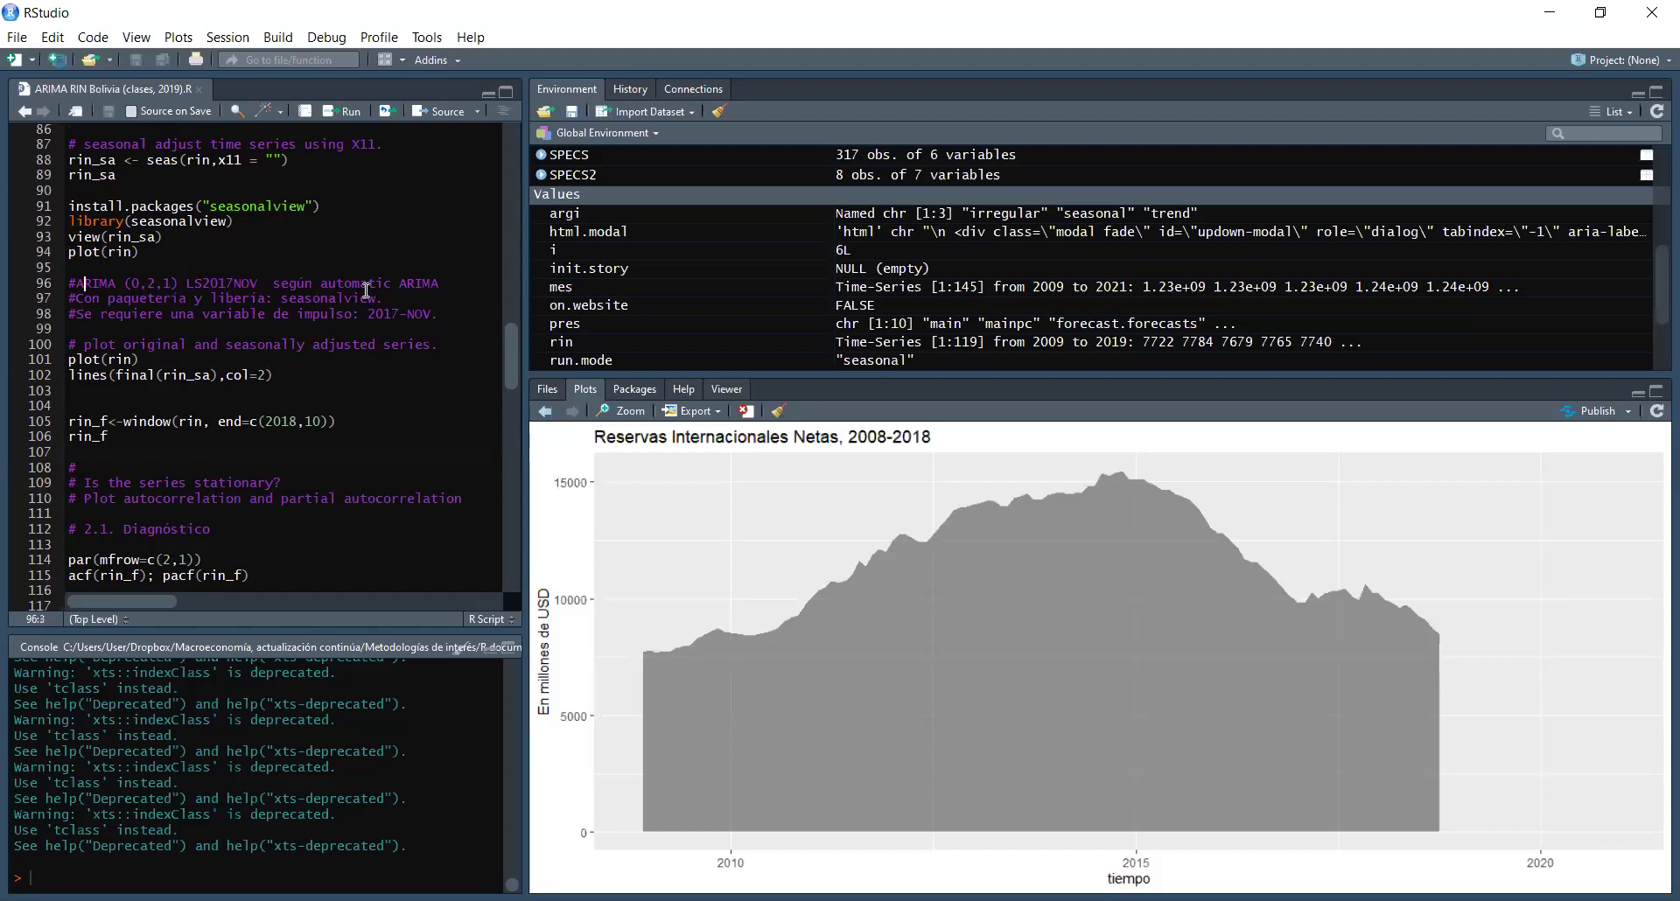
key("Right")
key("Right")
key("Right")
key("Right")
key("Right")
key("Down")
key("Down")
key("Home")
key("Right")
key("Down")
key("Right")
key("Right")
key("Right")
key("Right")
key("Right")
key("Right")
key("Right")
Step: Run plot(rin) under the comment "plot original and seasonally adjusted series" to chart the original series
key("Down")
key("Down")
key("Down")
key("Down")
key("Down")
key("Down")
key("Down")
key("Down")
key("Down")
key("Down")
key("Down")
key("Up")
key("Up")
key("Up")
key("Up")
key("Up")
key("Up")
key("Up")
key("Up")
key("Up")
key("End")
key("Up")
left_click(353, 116)
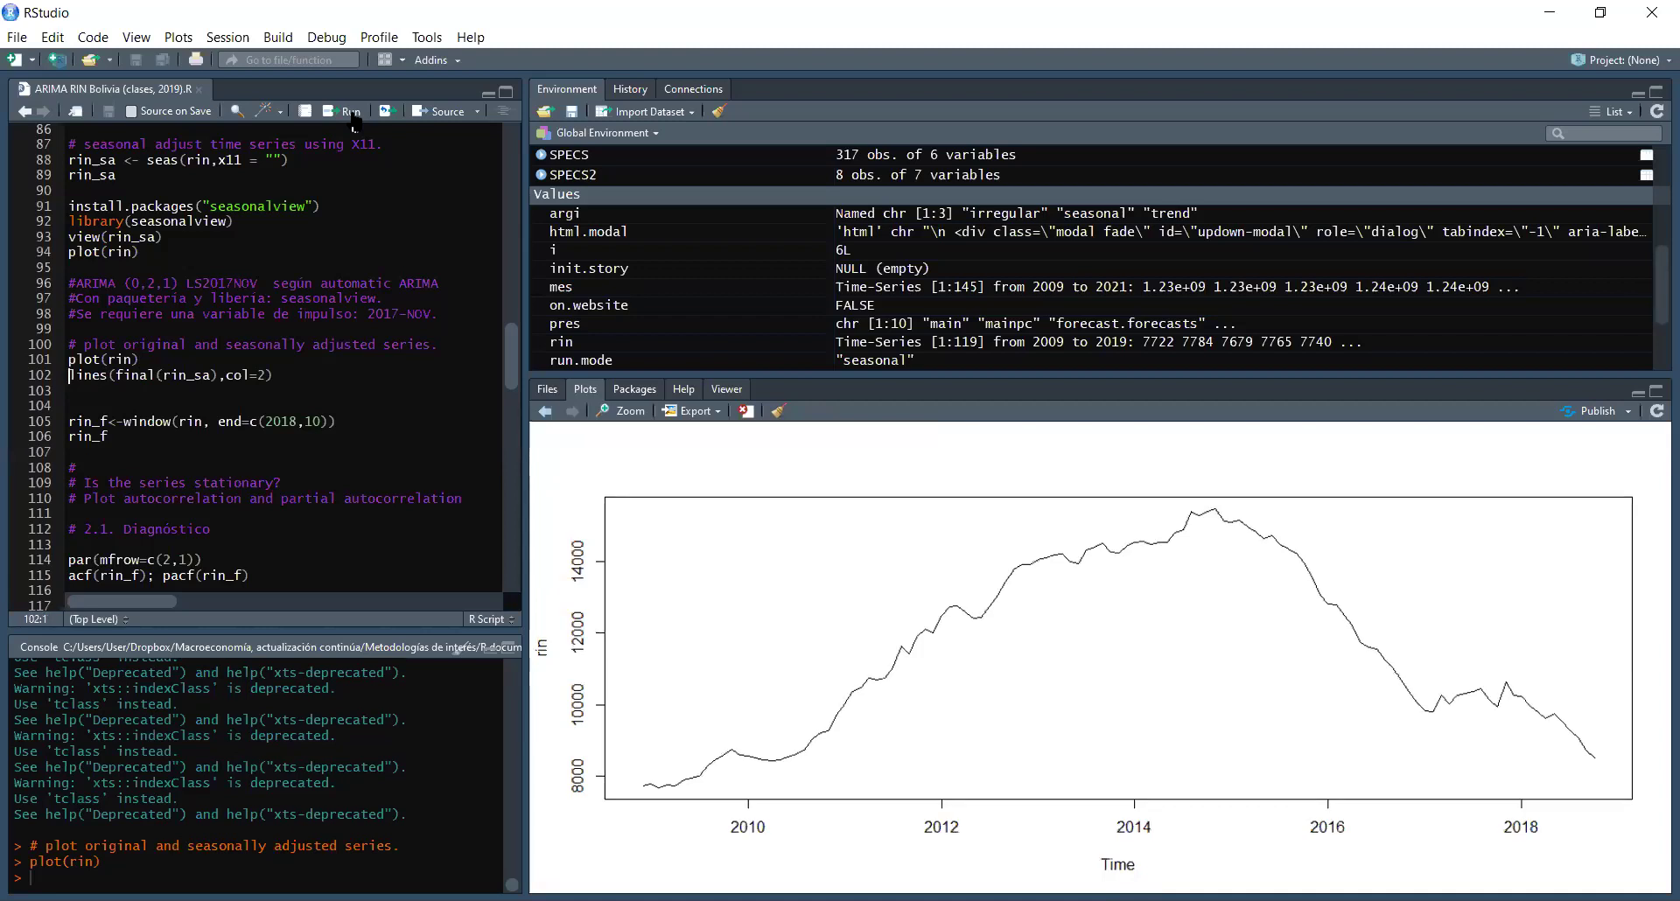
Step: Run lines(final(rin_sa),col=2) to overlay the seasonally adjusted series in red on the rin plot
left_click(353, 116)
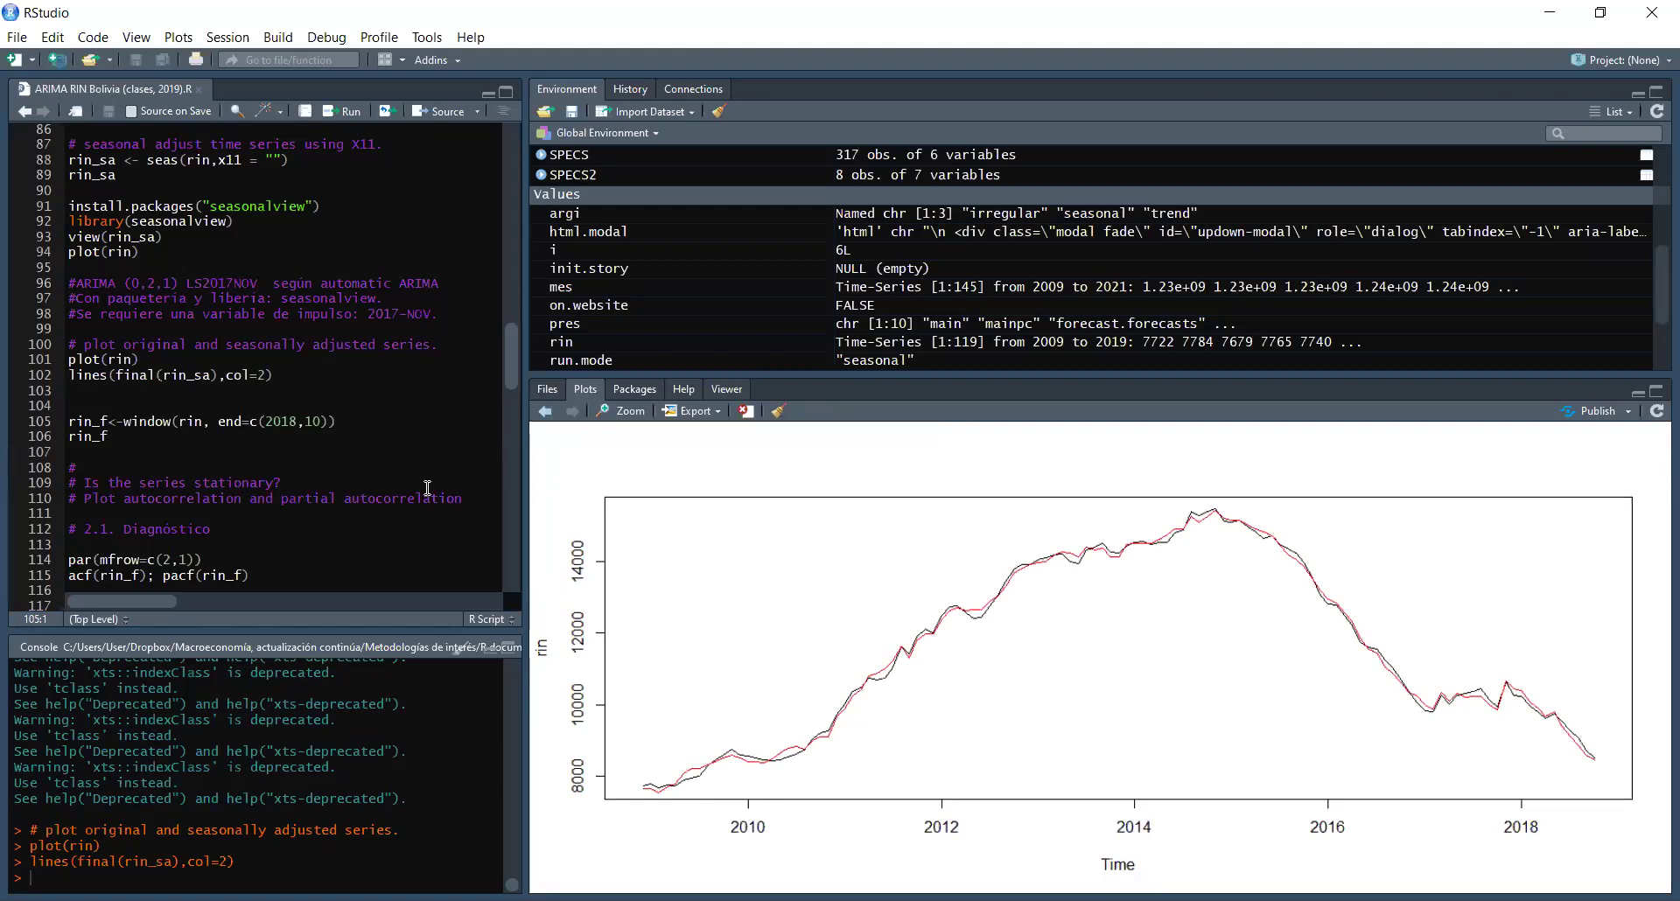
key("Down")
key("Down")
key("Down")
key("Down")
key("Down")
scroll(428, 487, "down", 1)
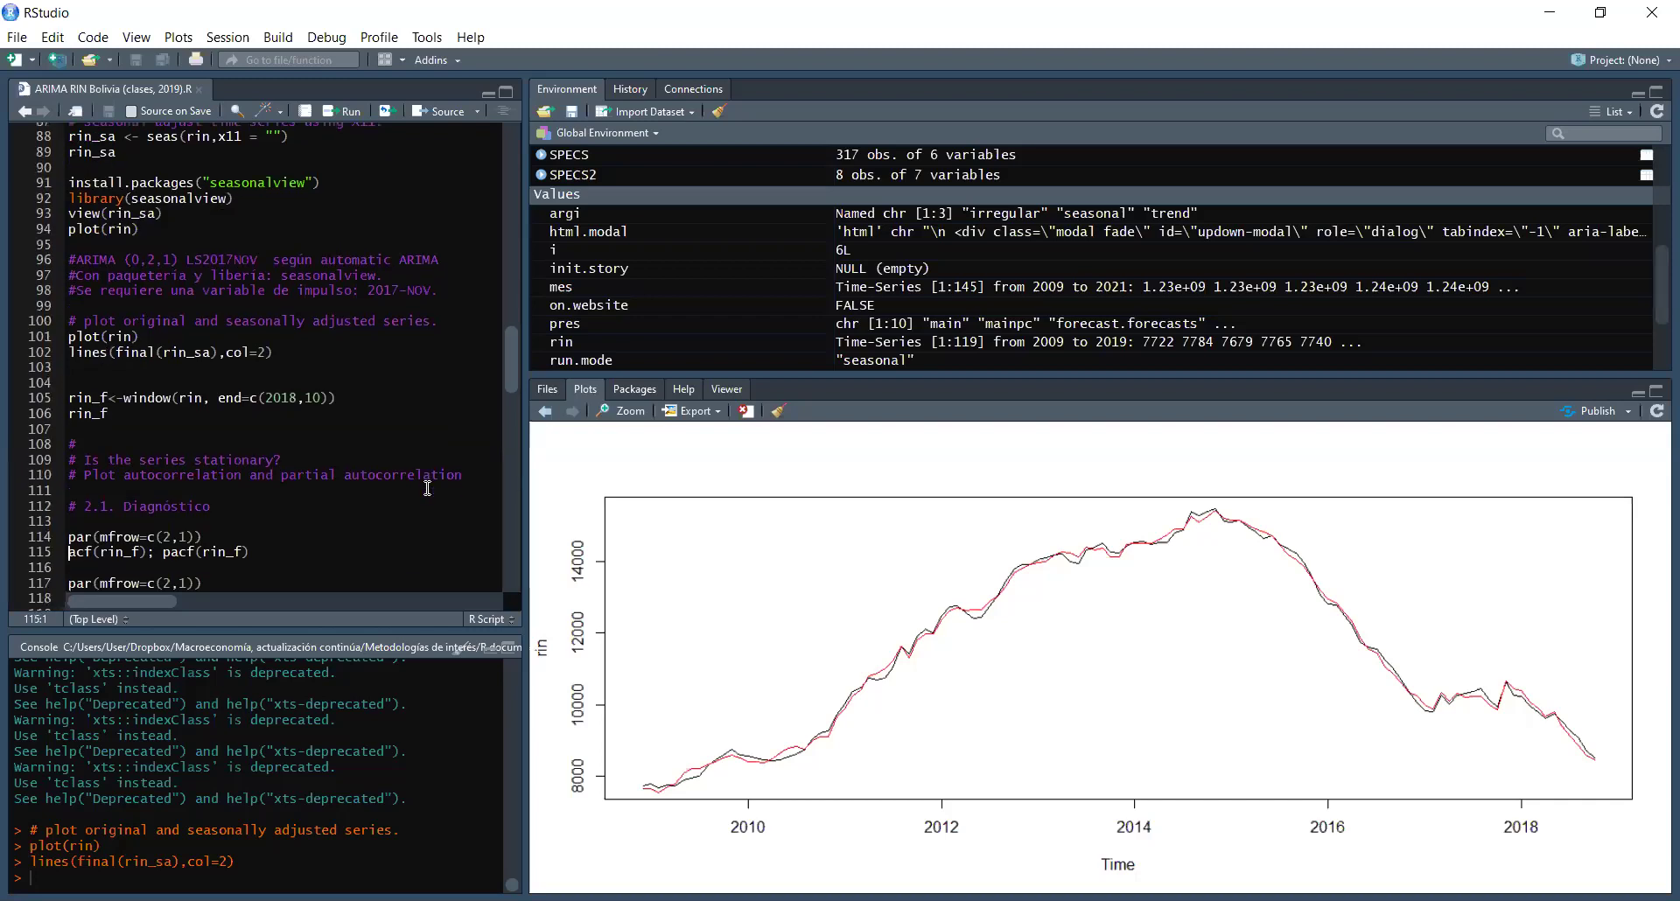
Step: Run rin_f<-window(rin, end=c(2018,10)) to create the series used for the forecast
key("Up")
key("Up")
key("Up")
key("Up")
key("Up")
key("Up")
key("Up")
key("Up")
key("Right")
key("Right")
key("Right")
key("Right")
key("Right")
key("Right")
key("Right")
key("Right")
key("Right")
key("Right")
key("Right")
left_click(350, 112)
Step: Run acf(rin_f); pacf(rin_f) under the 2.1 diagnostics heading to chart the autocorrelations
left_click_drag(515, 364, 514, 390)
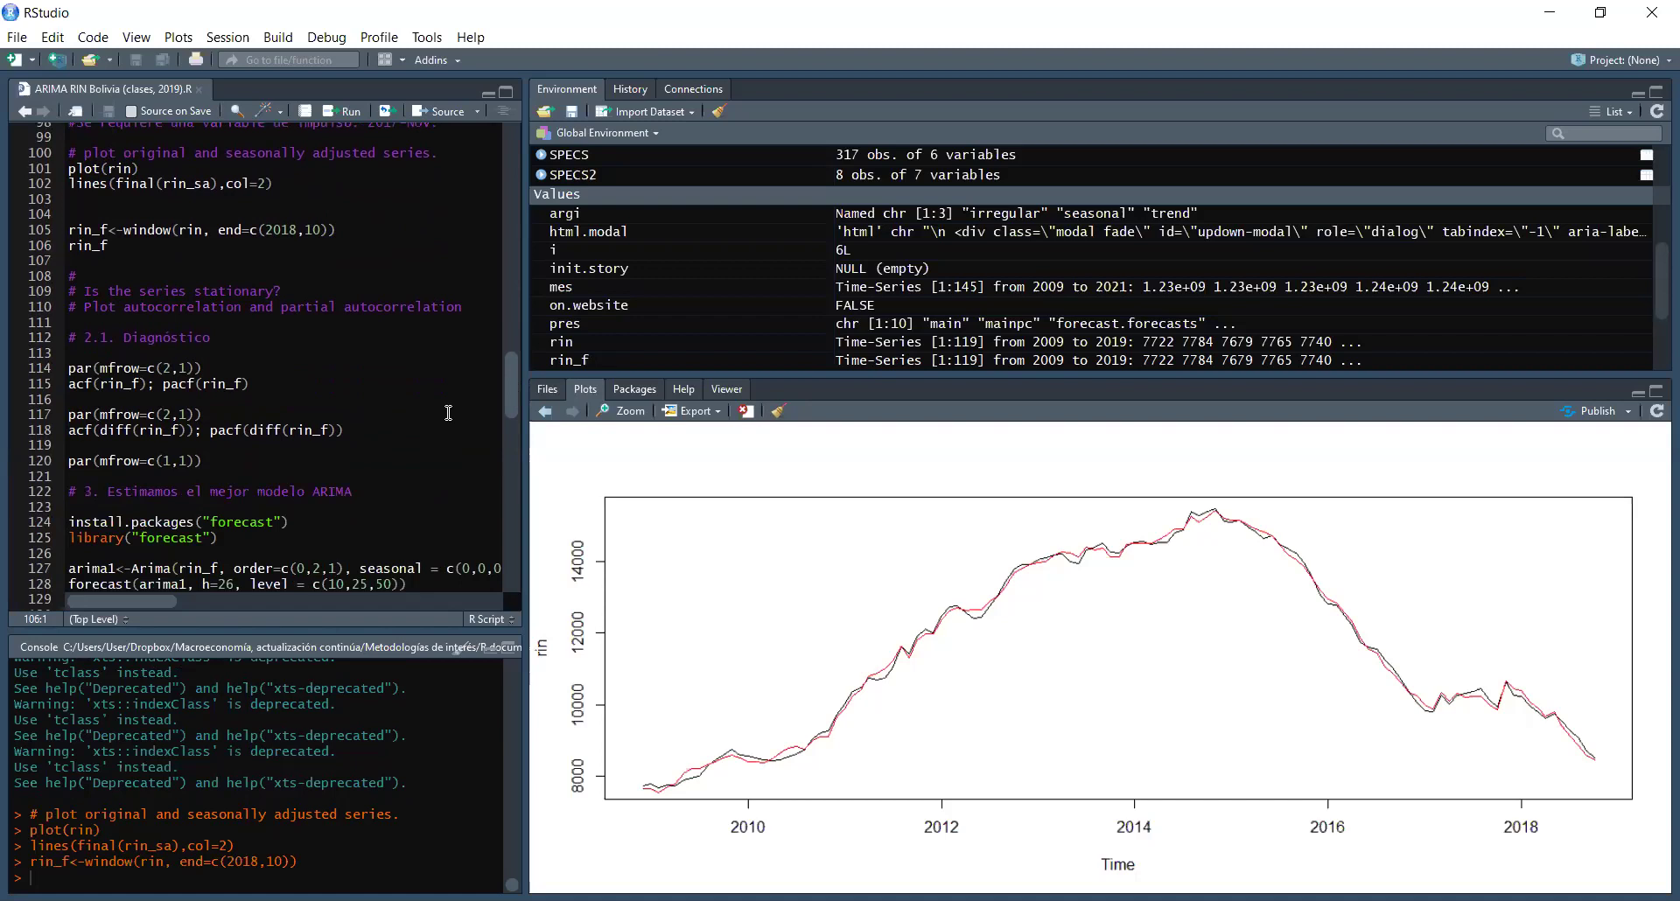
left_click(362, 432)
left_click(261, 378)
left_click(224, 360)
left_click_drag(78, 369, 208, 362)
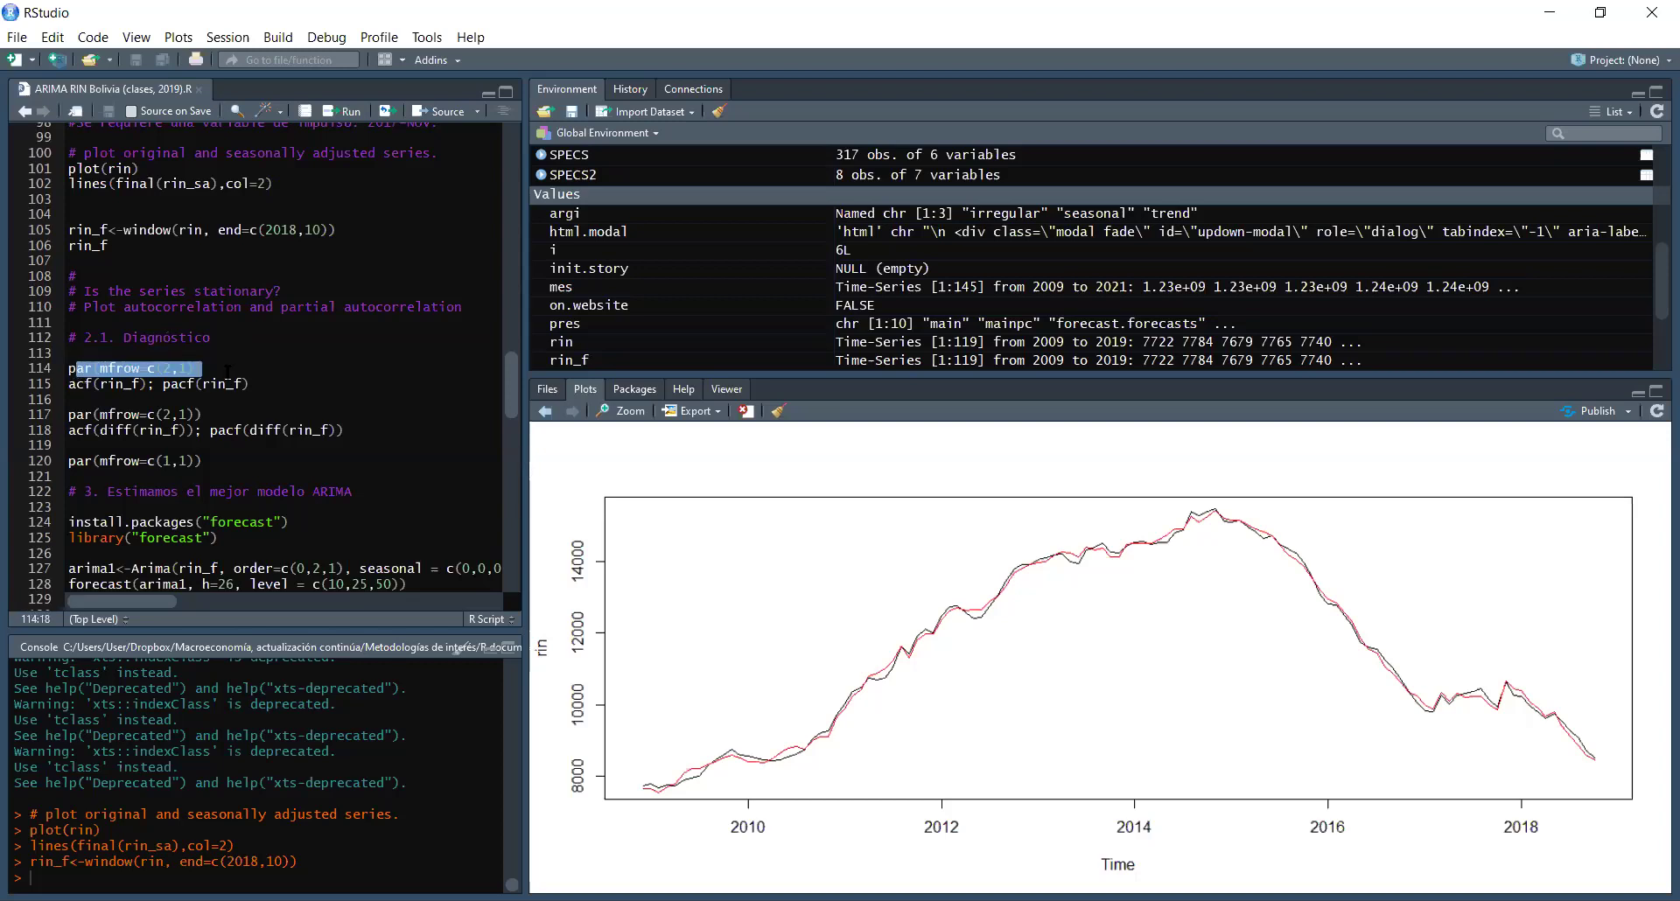
left_click(227, 372)
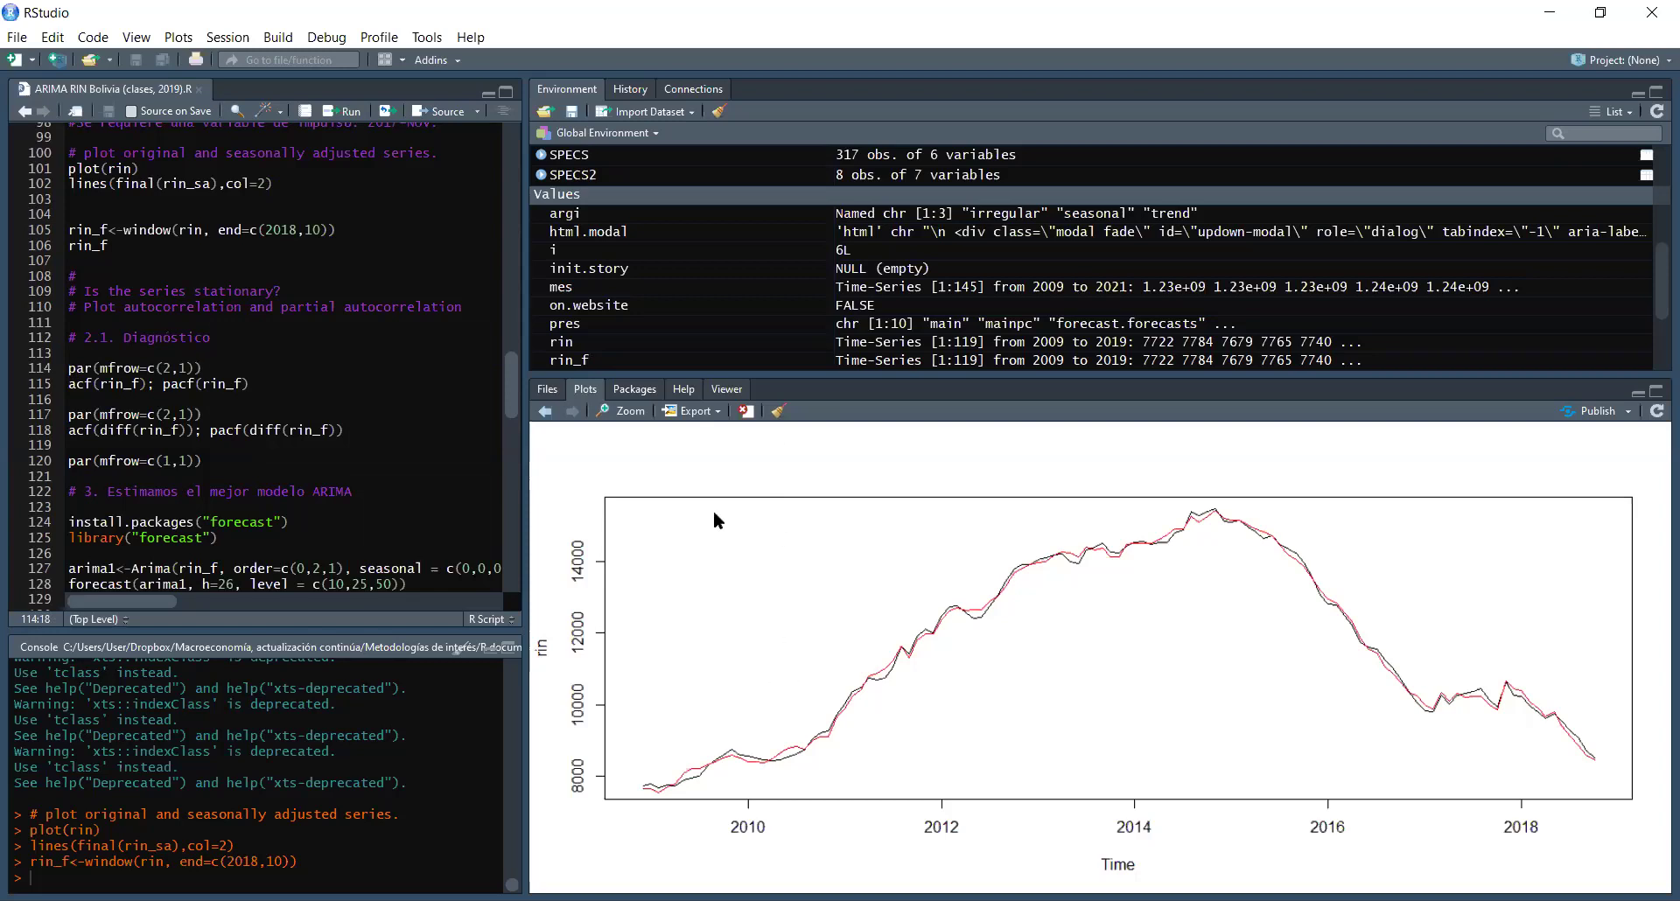
left_click(254, 386)
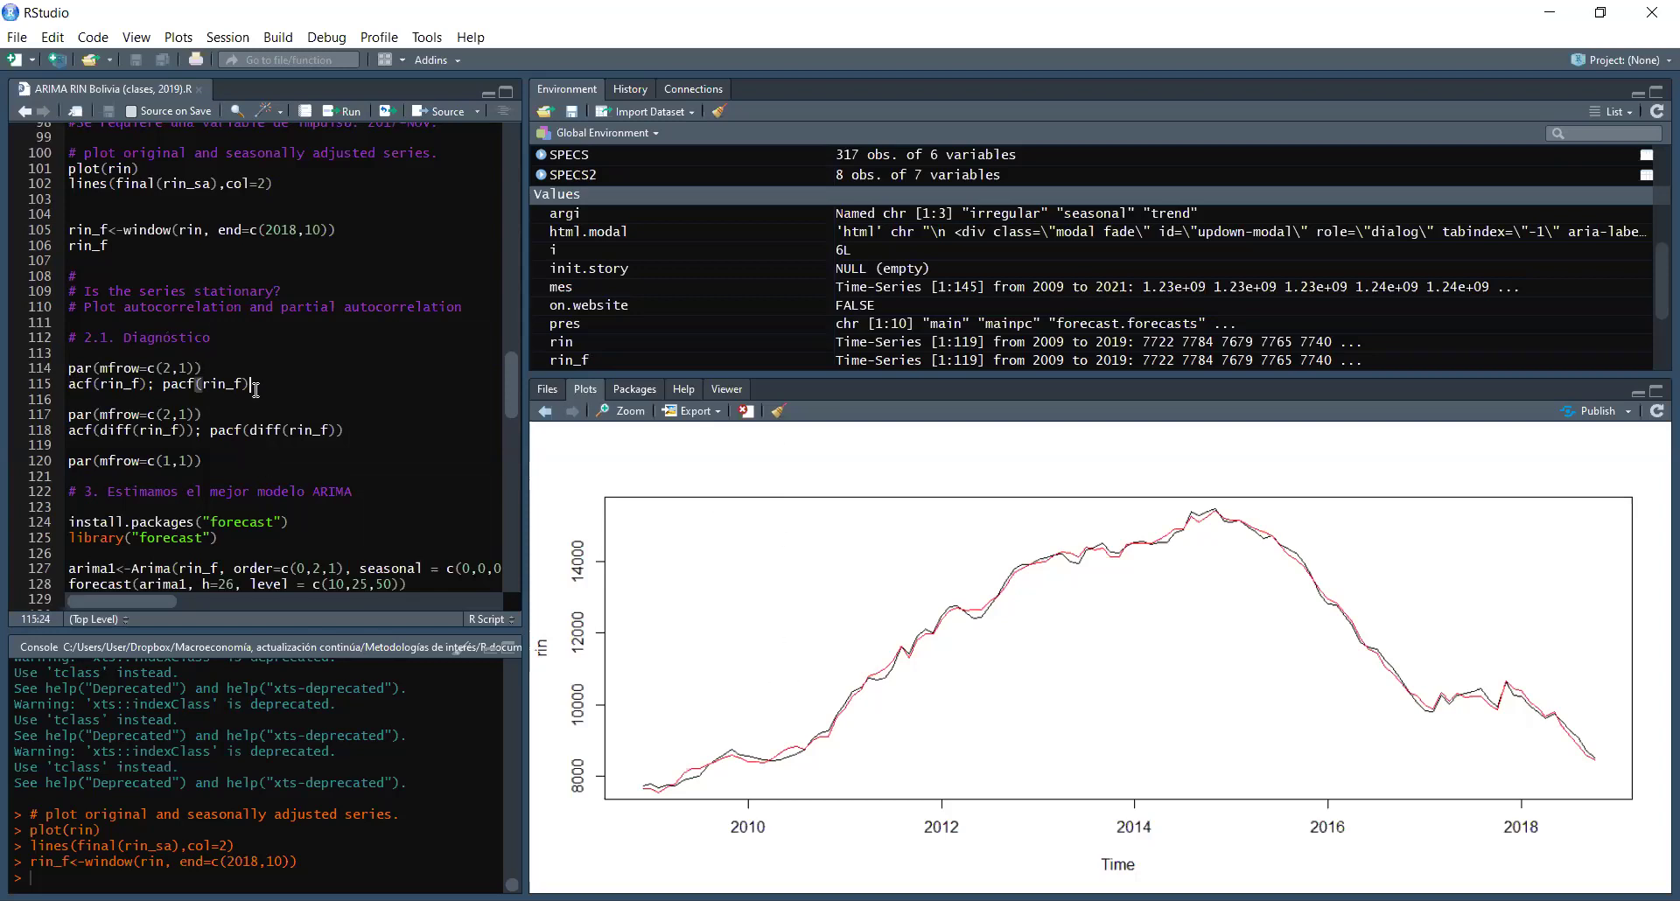
left_click(71, 385)
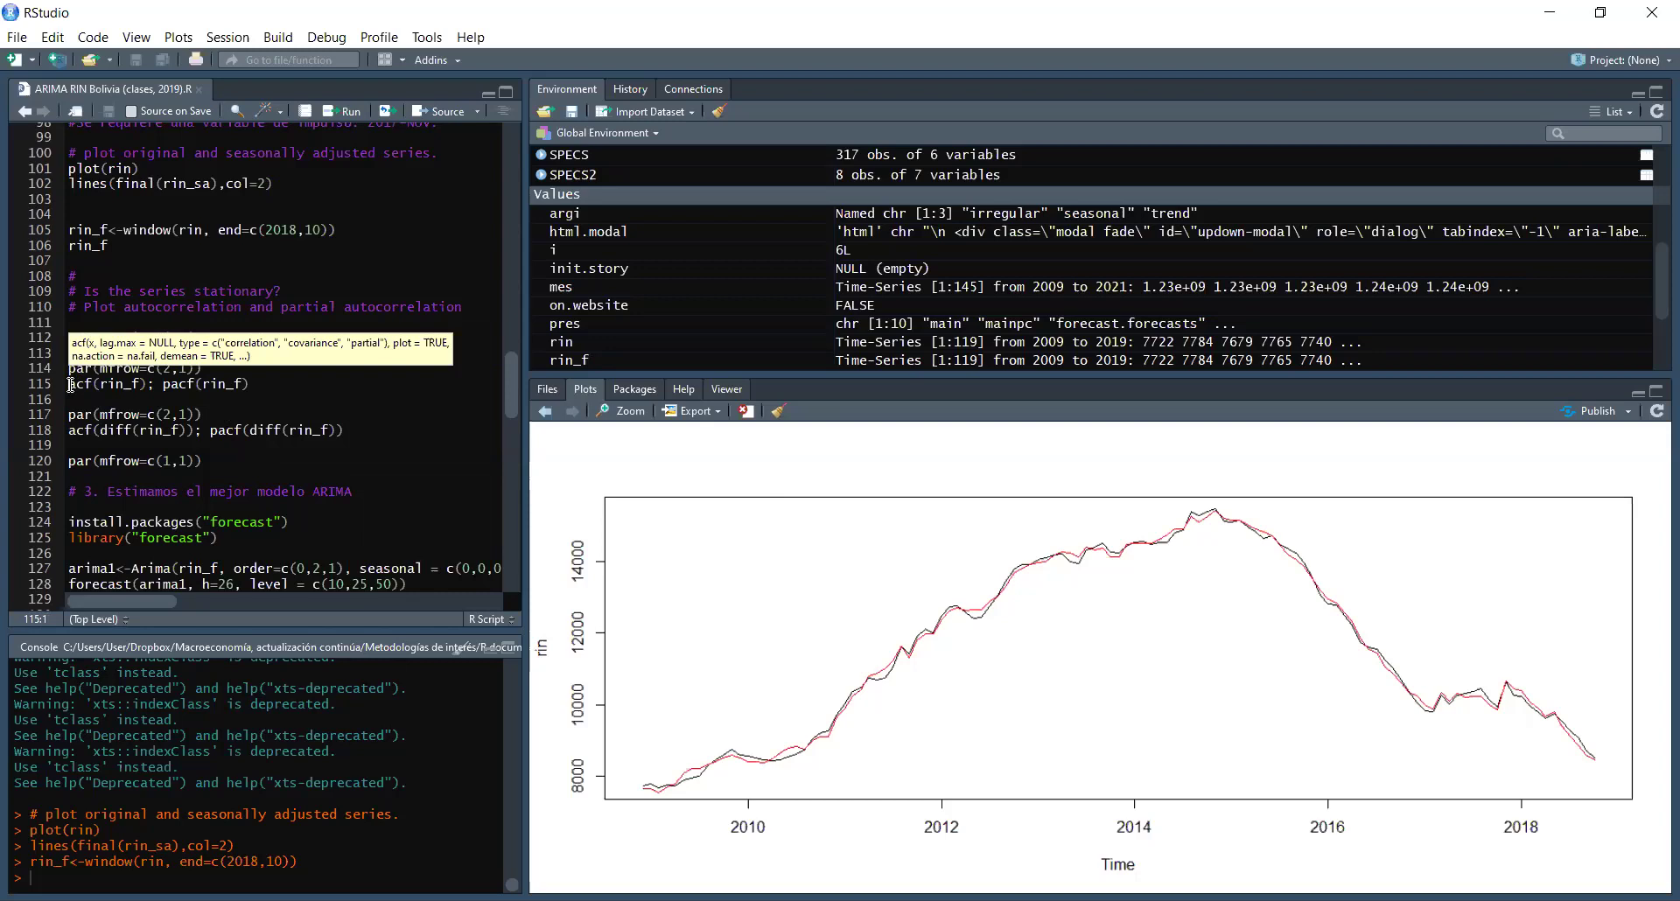
left_click(264, 387)
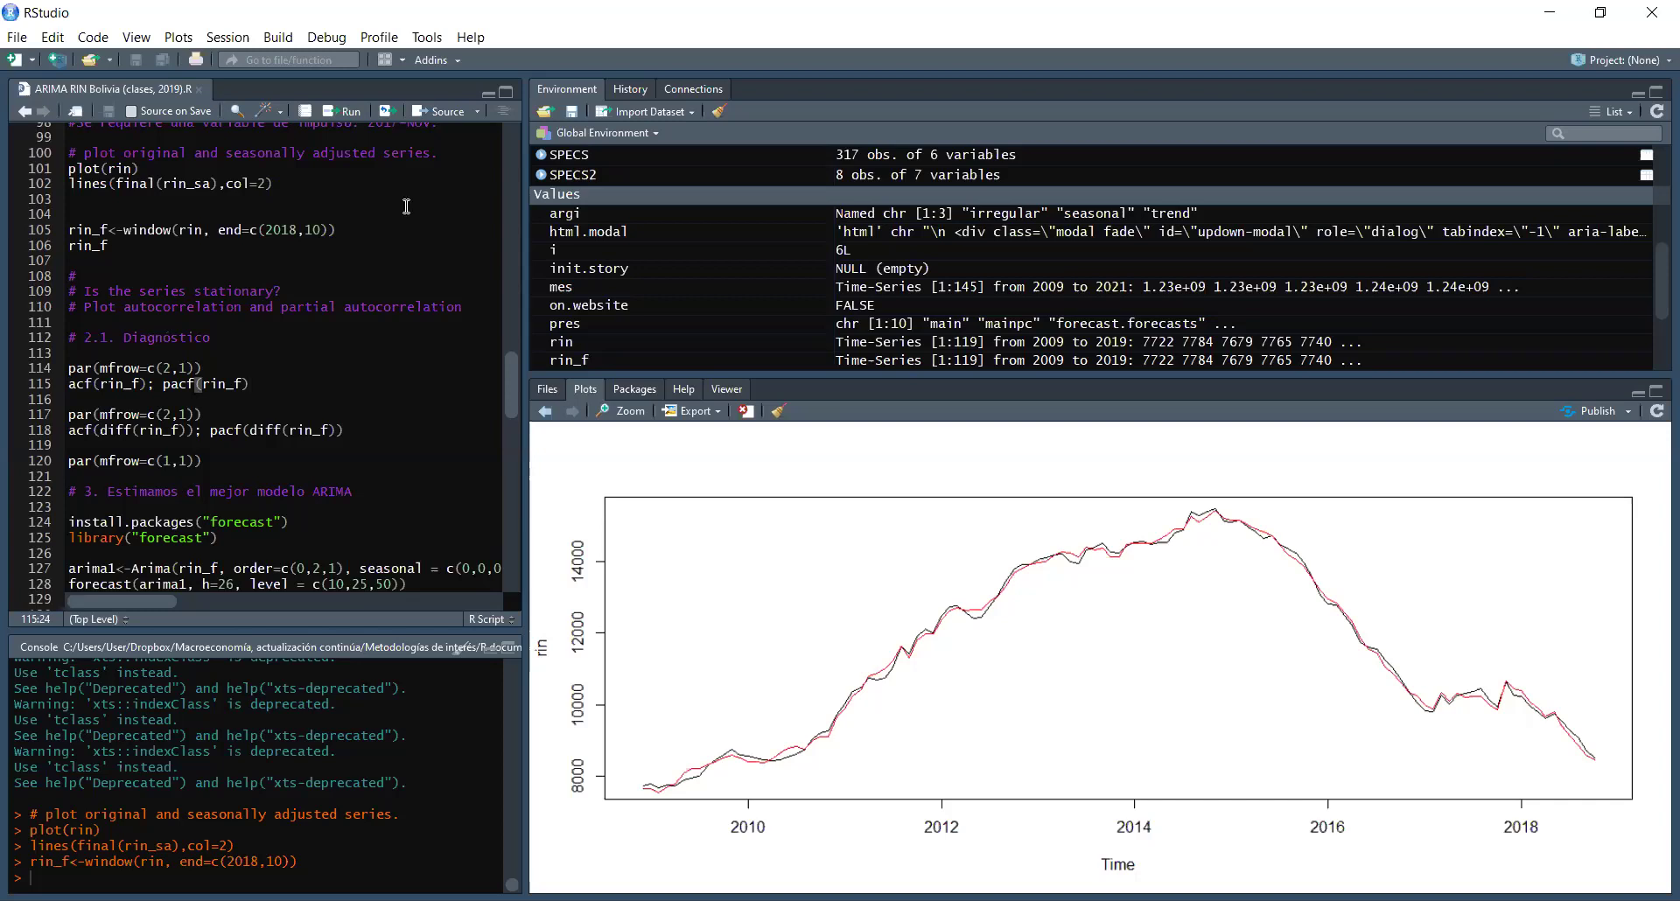
left_click(351, 112)
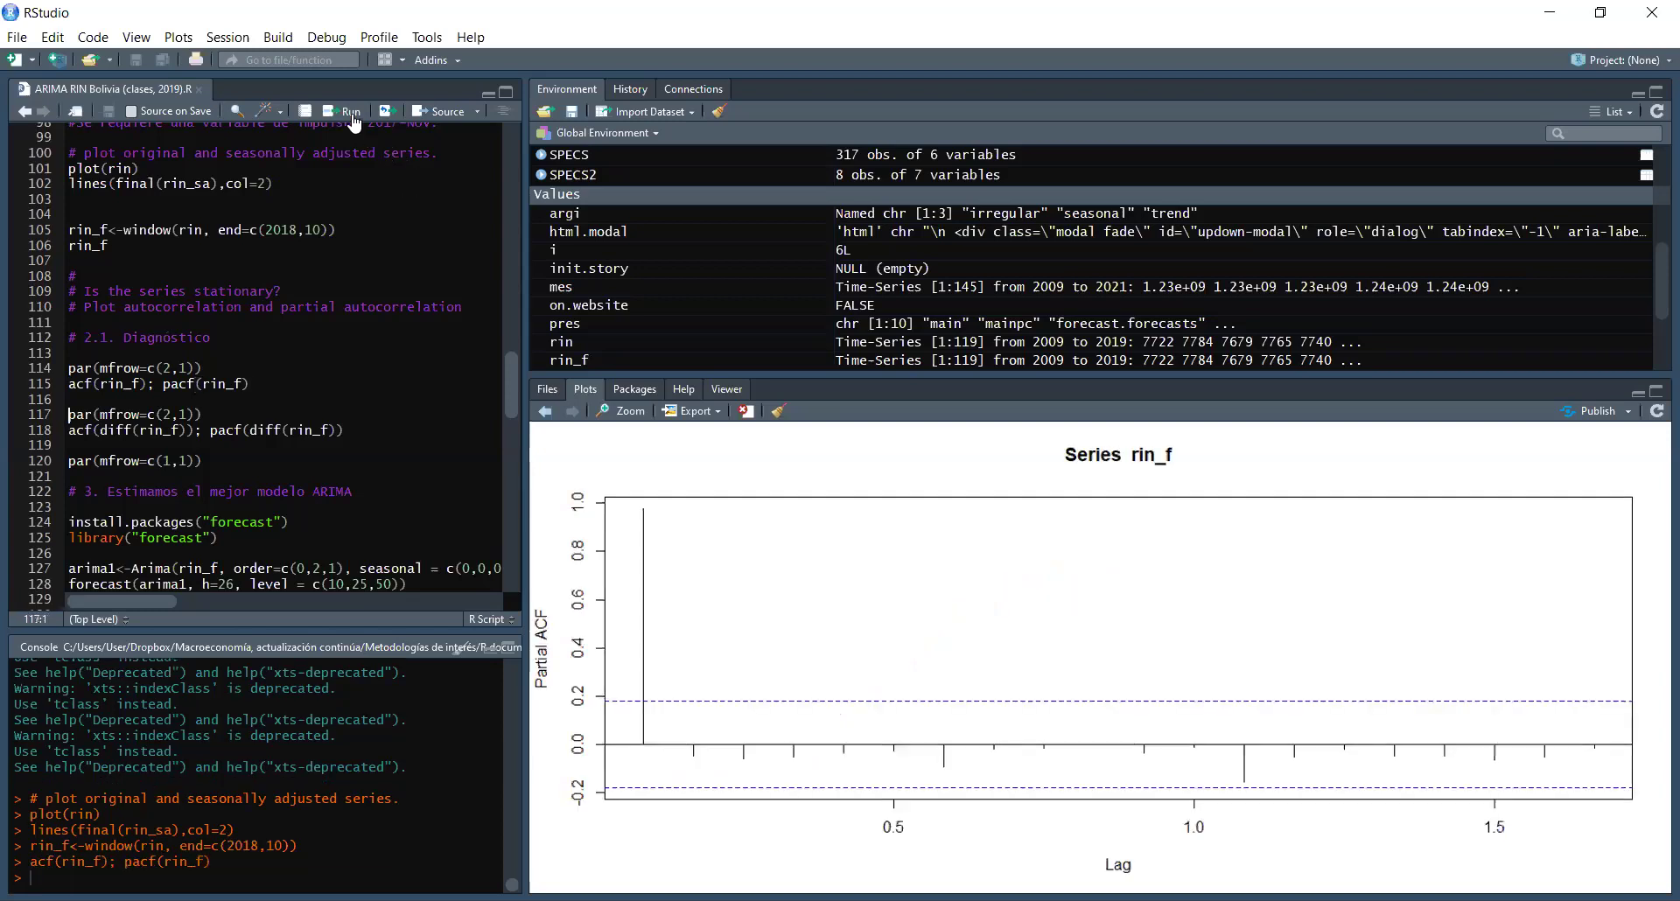
Step: Run par(mfrow=c(2,1)) with the acf and pacf line, first for rin_f and again for diff(rin_f)
left_click(259, 383)
left_click(226, 364)
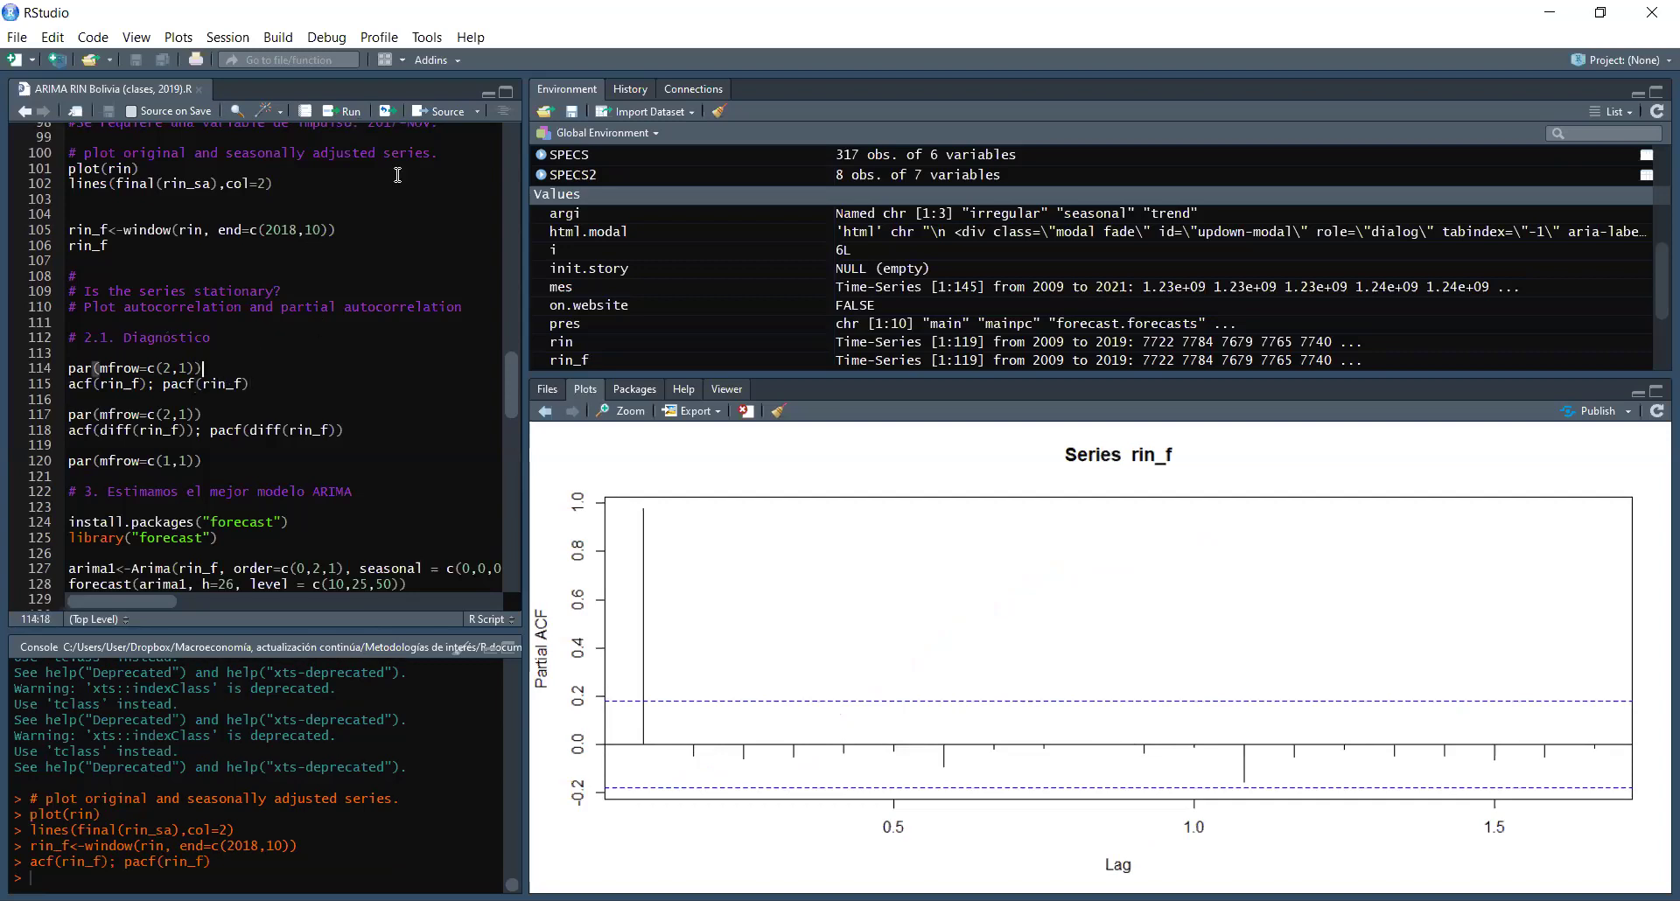
left_click(350, 113)
left_click(350, 113)
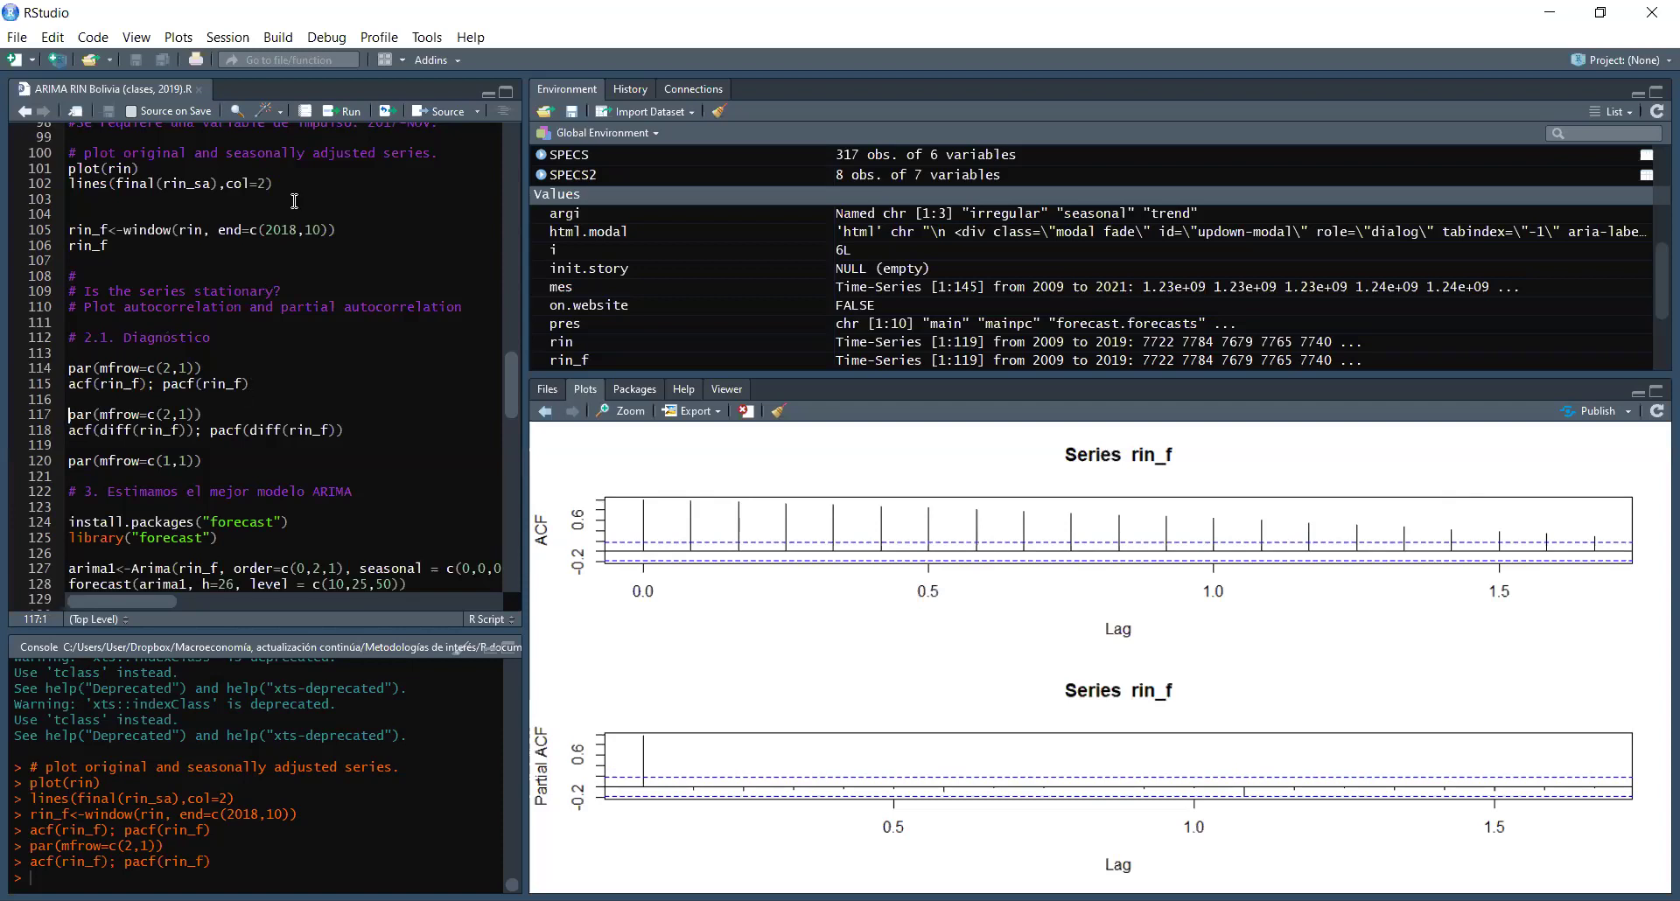
left_click(353, 120)
left_click(354, 120)
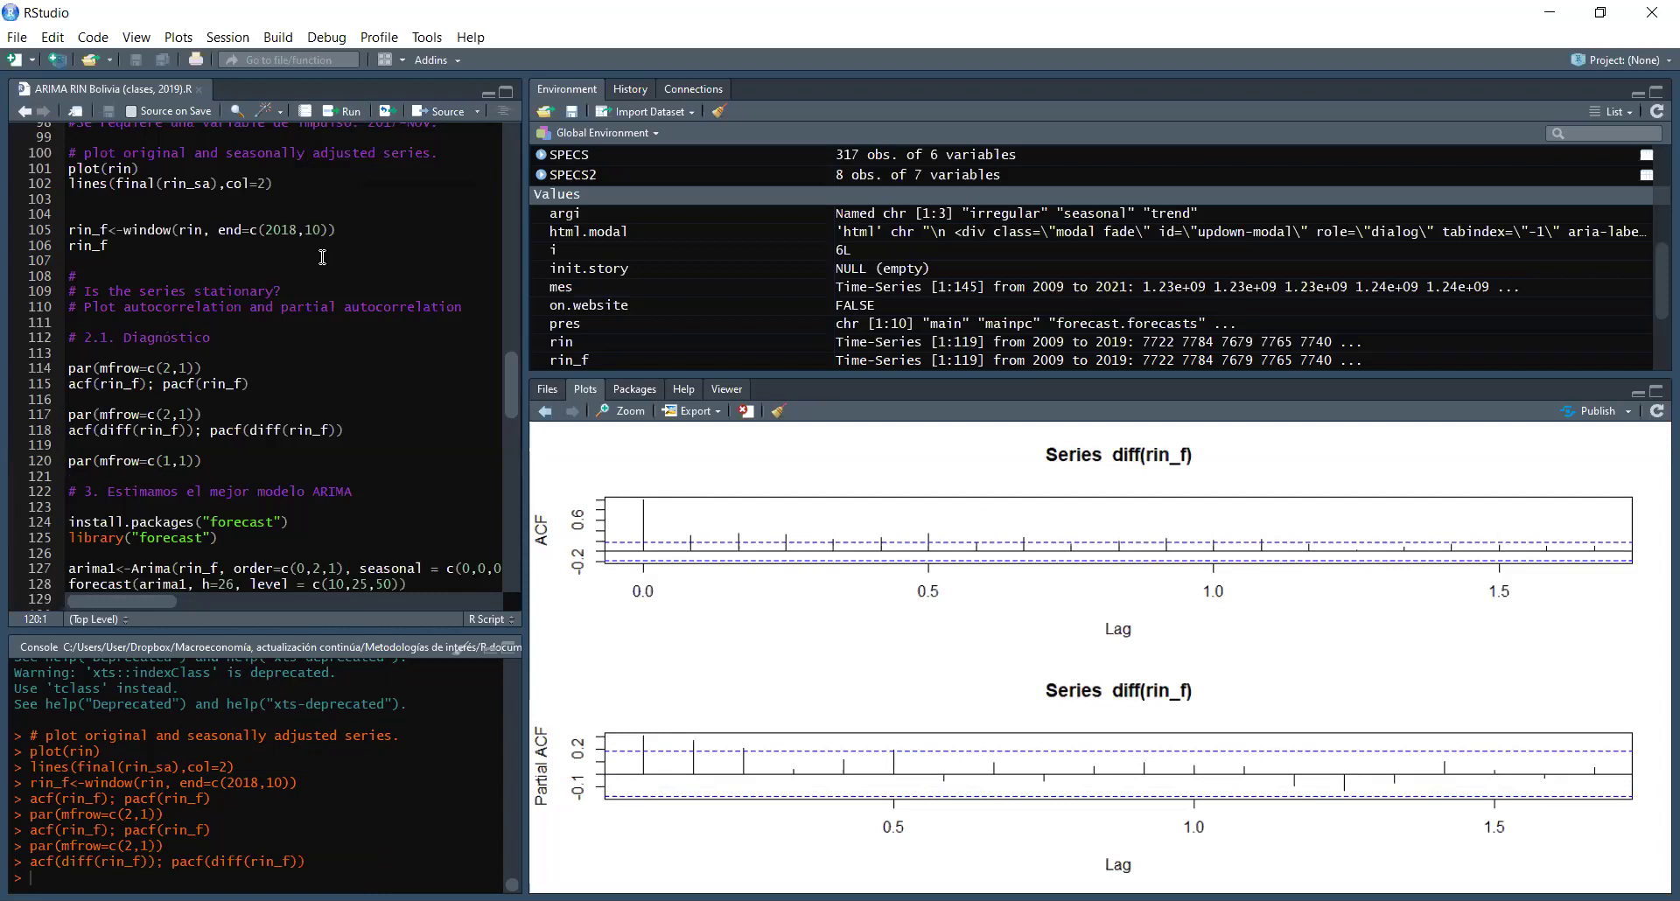
Step: Duplicate the par(mfrow=c(2,1)) and acf(diff(rin_f)); pacf(diff(rin_f)) lines directly below the originals
left_click_drag(344, 430, 14, 420)
key("ctrl+c")
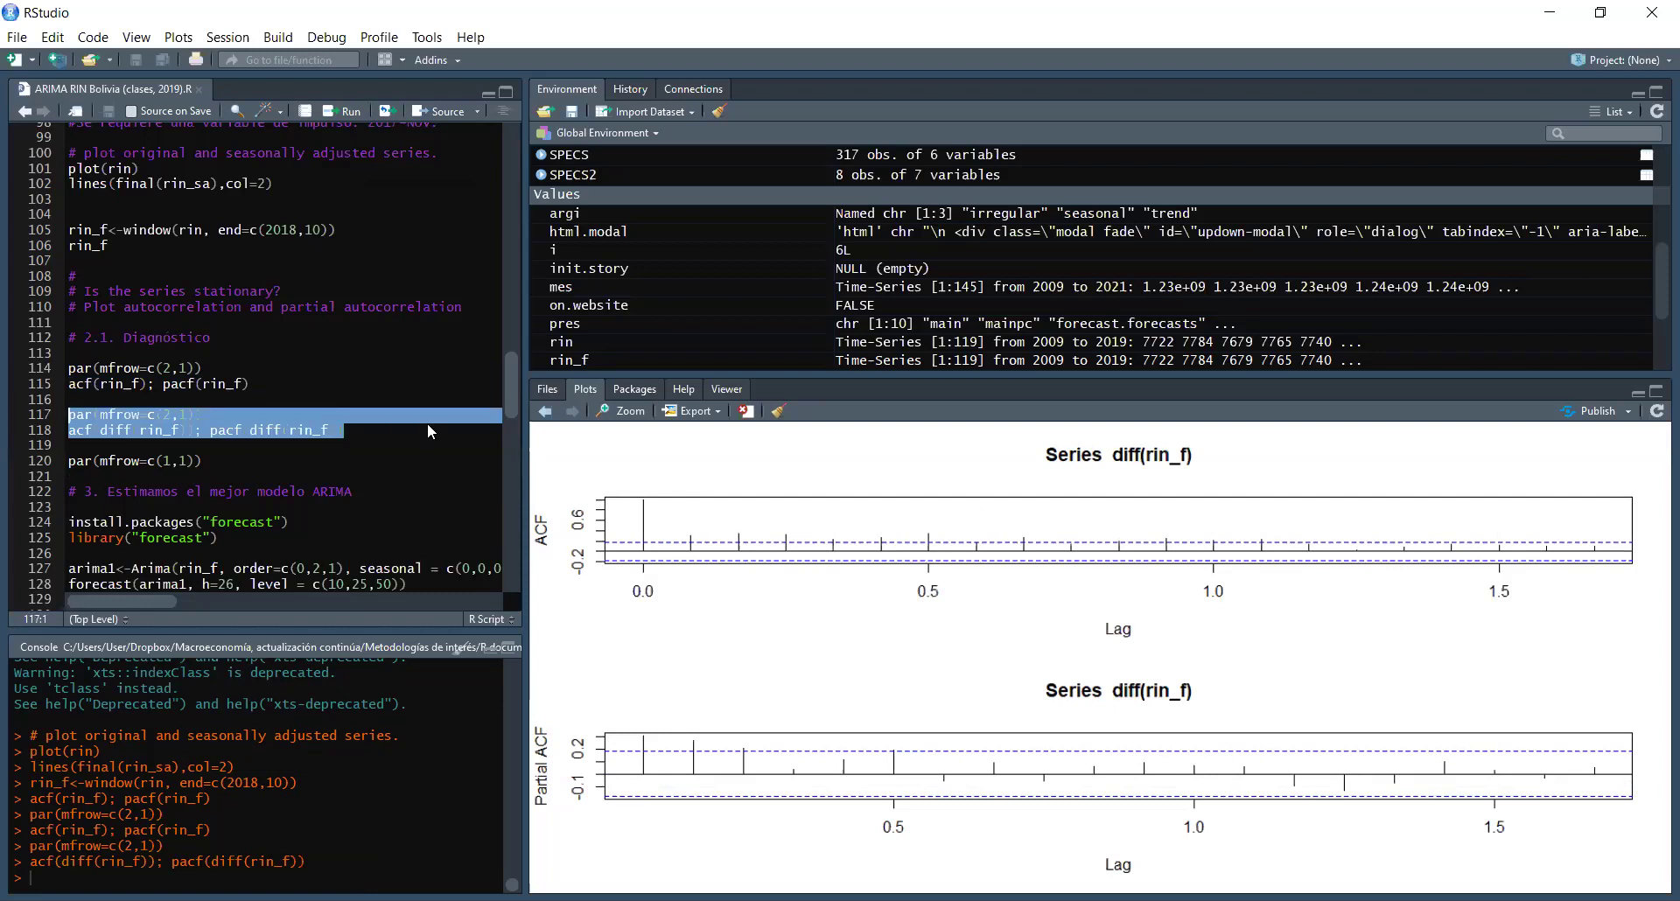
left_click(395, 430)
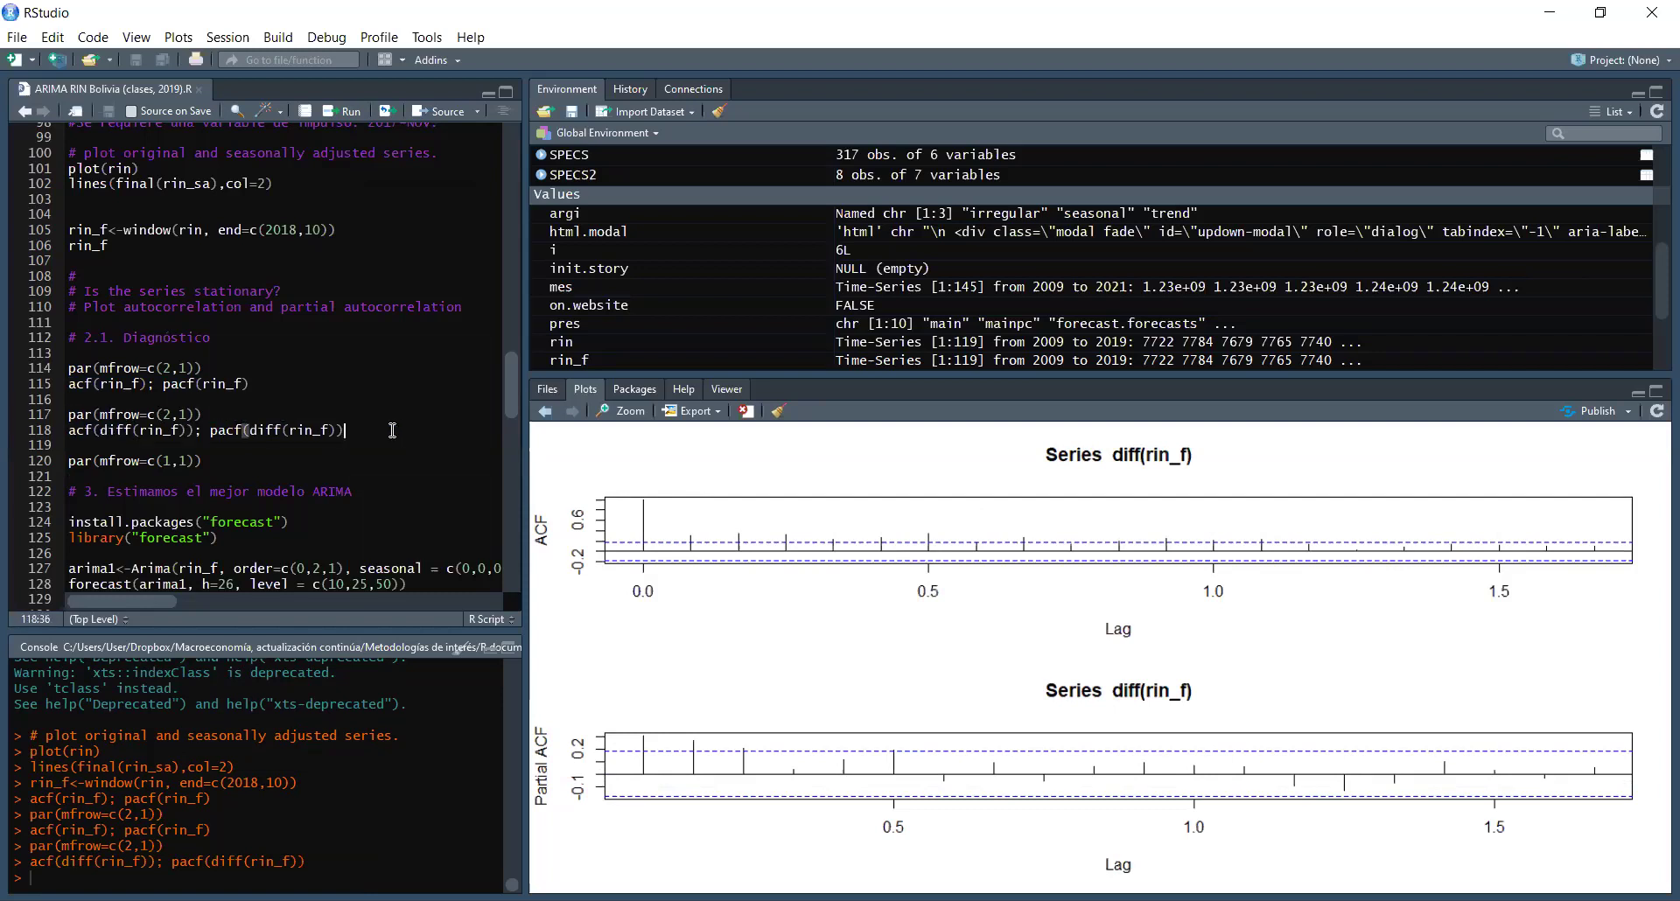
key("Return")
key("Return")
key("ctrl+v")
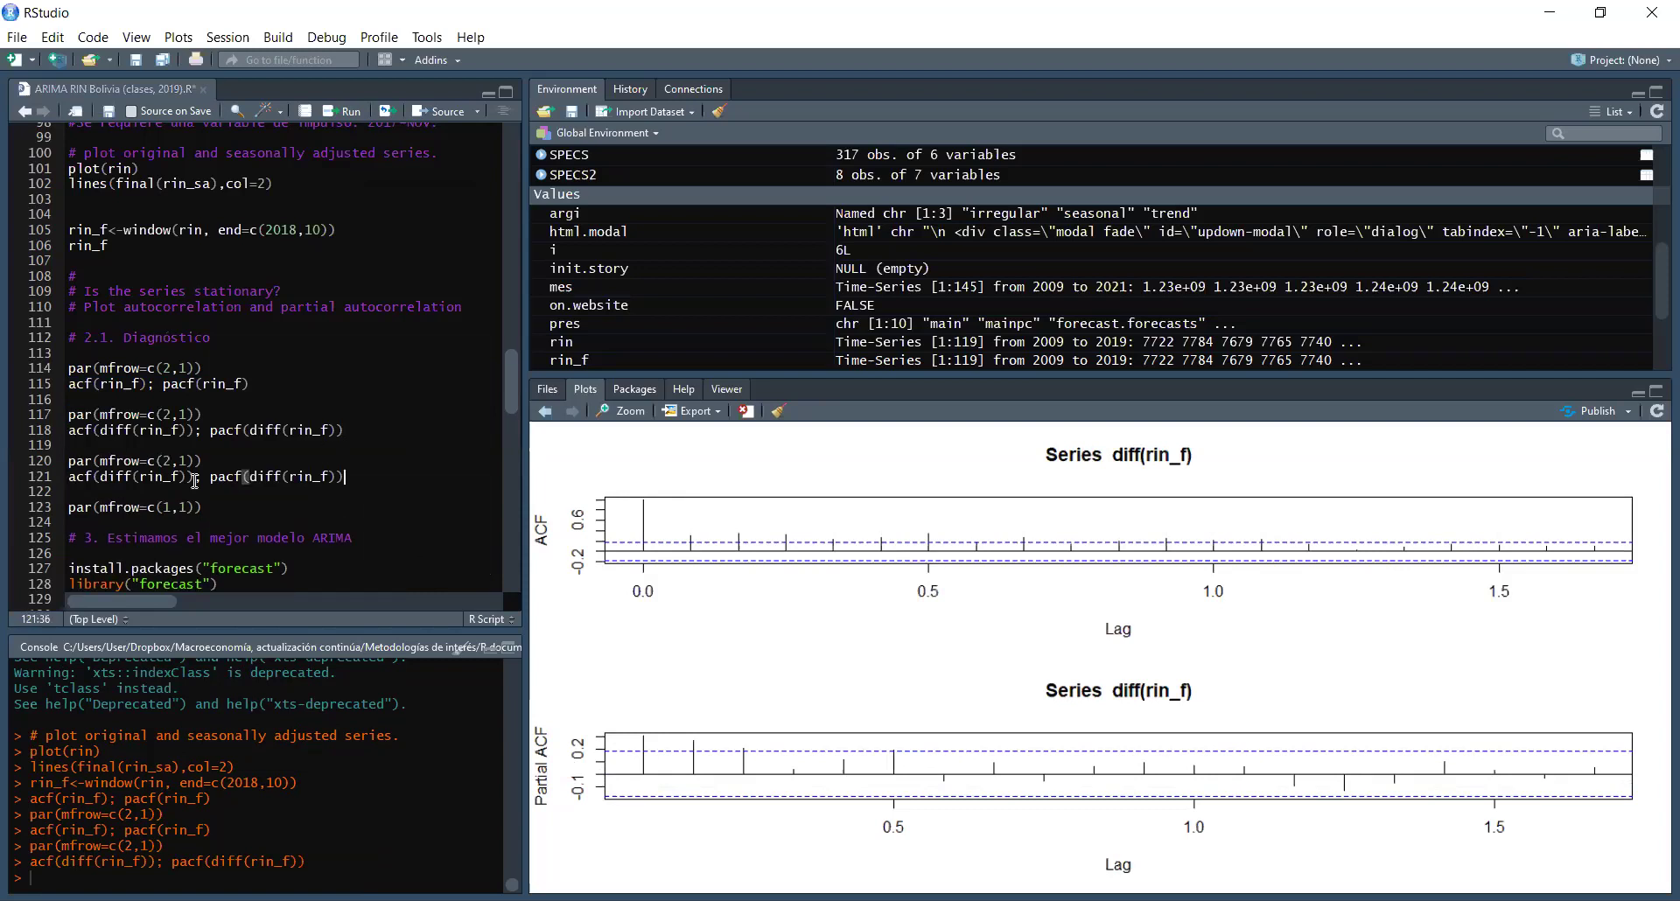
Step: Insert a second diff( around the argument of the copied acf call
left_click(102, 481)
type("diff(")
key("Right")
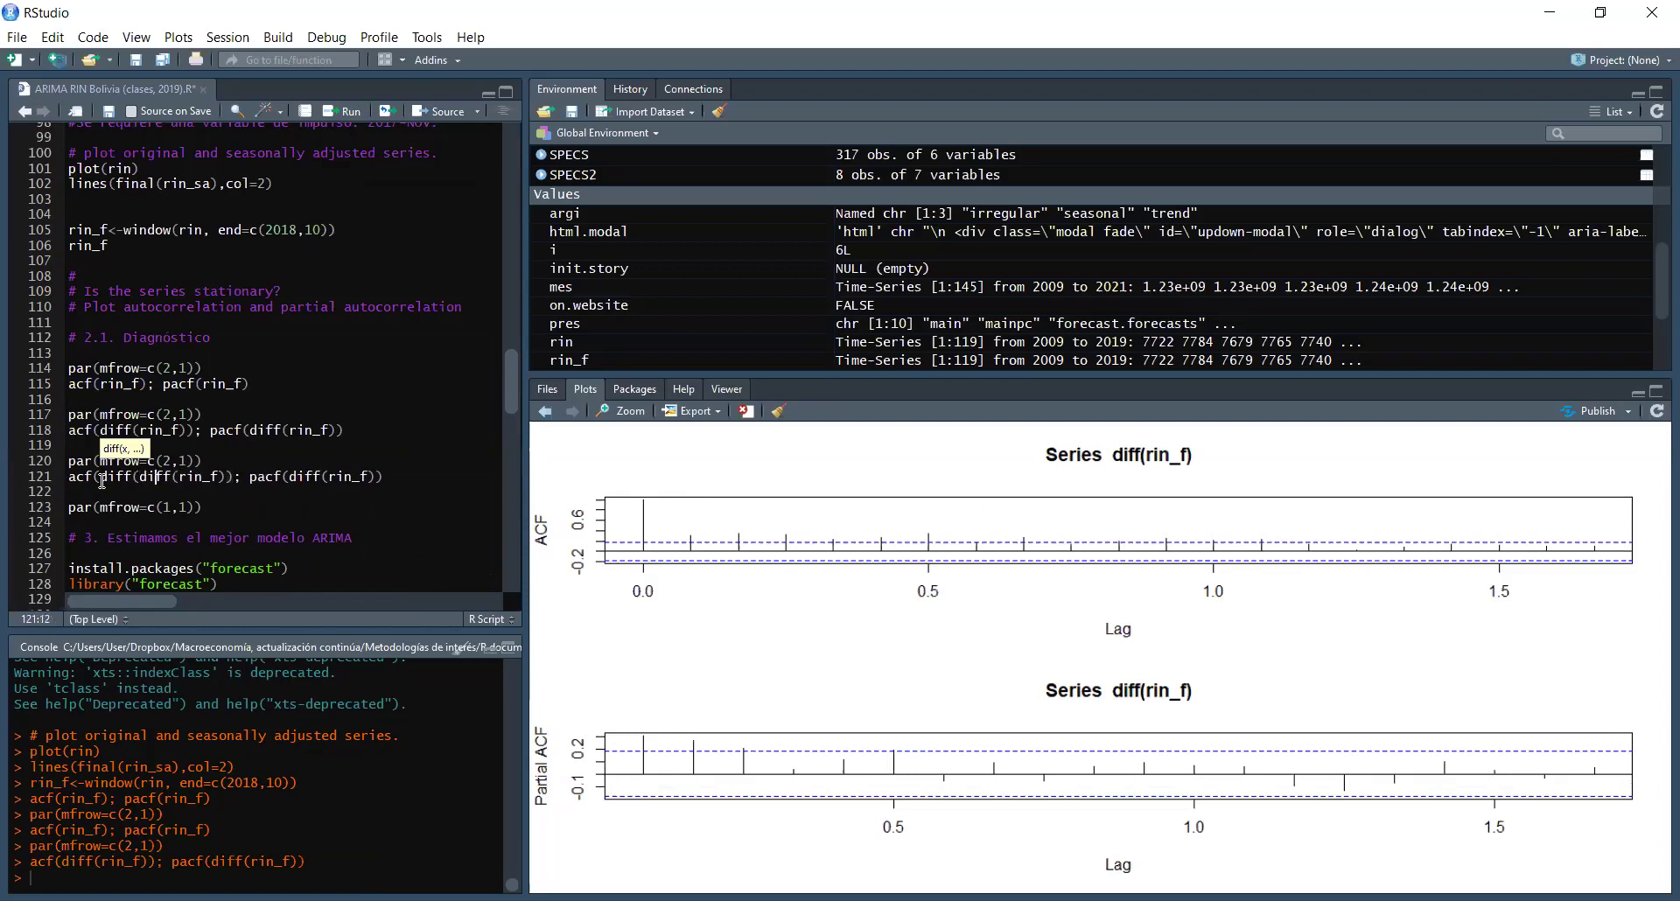
key("Right")
key("Right")
key("Right")
type("(")
key("BackSpace")
key("Right")
key("Right")
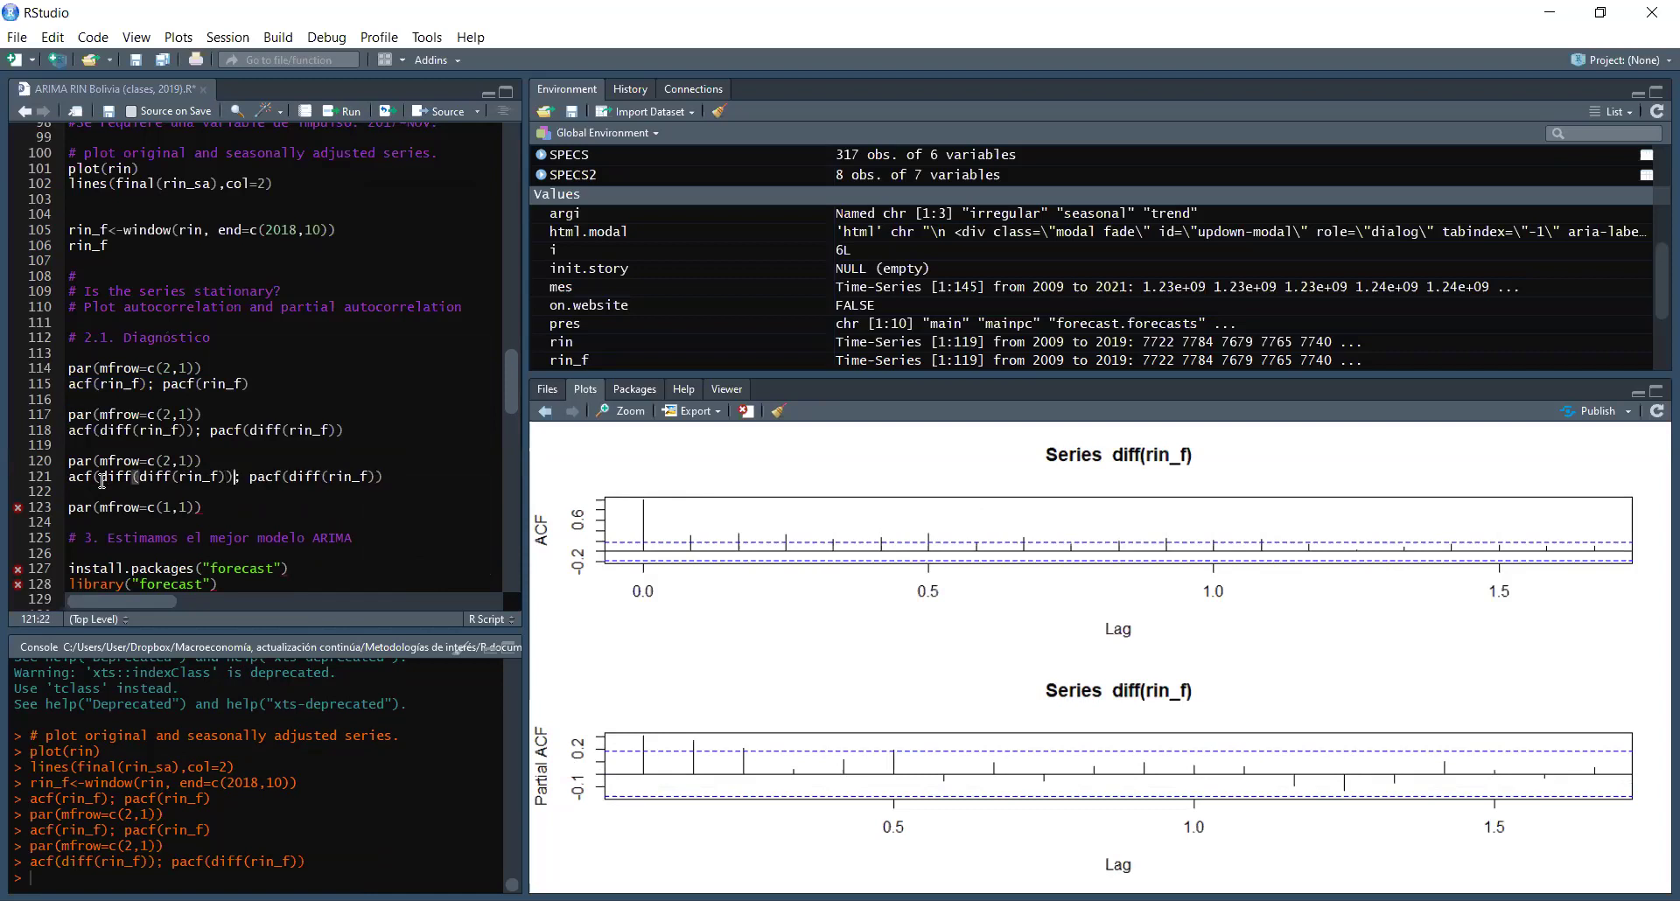
Step: Add a second diff( to the copied pacf call and balance the parentheses: acf(diff(diff(rin_f))); pacf(diff(diff(rin_f)))
key("Right")
key("Right")
key("Right")
type("diff(")
key("Right")
key("Right")
key("Right")
key("Up")
left_click(234, 477)
type(")")
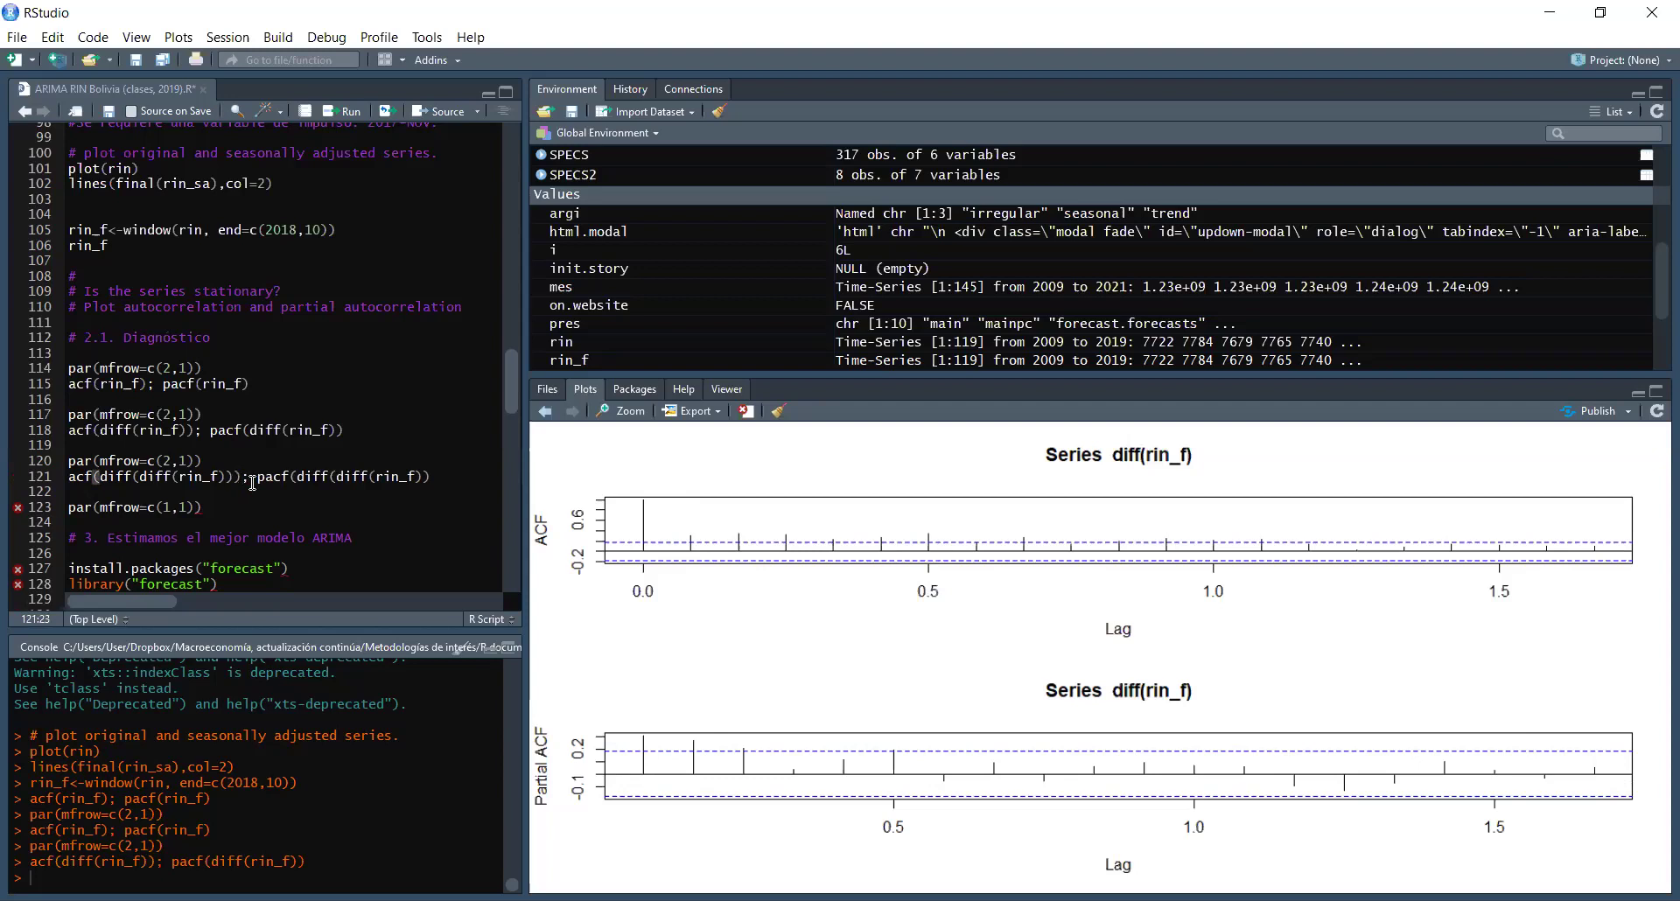
left_click(313, 504)
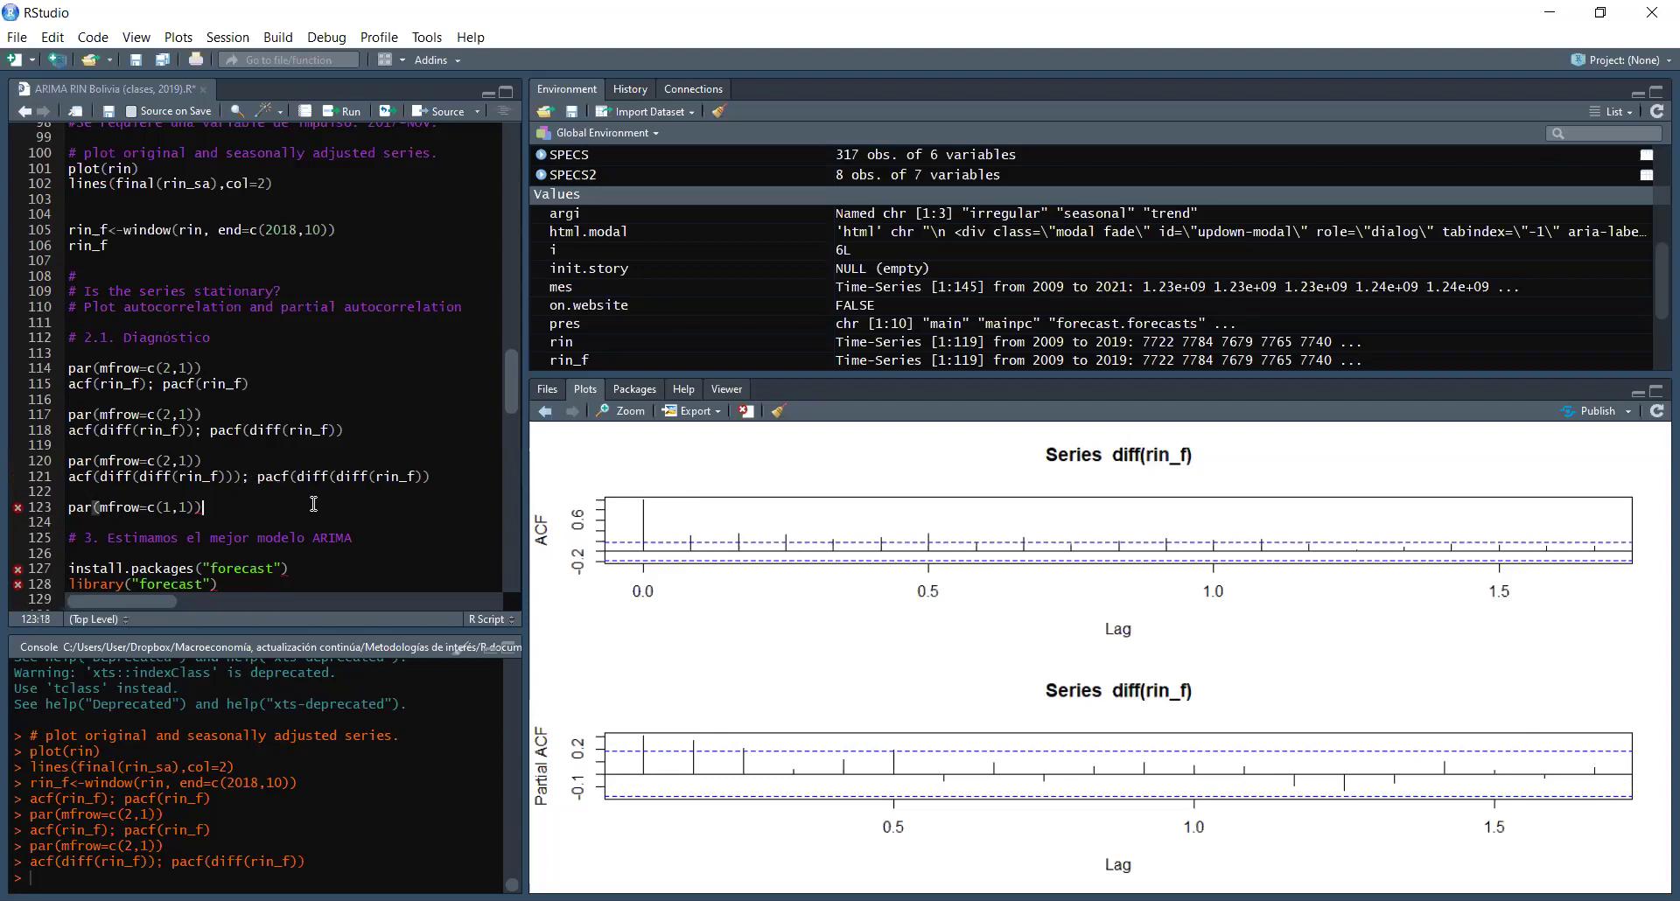
left_click(445, 479)
type(")")
Step: Run the copied par(mfrow=c(2,1)) line and the acf and pacf calls for the second difference of rin_f
left_click(363, 453)
left_click(229, 459)
left_click(354, 114)
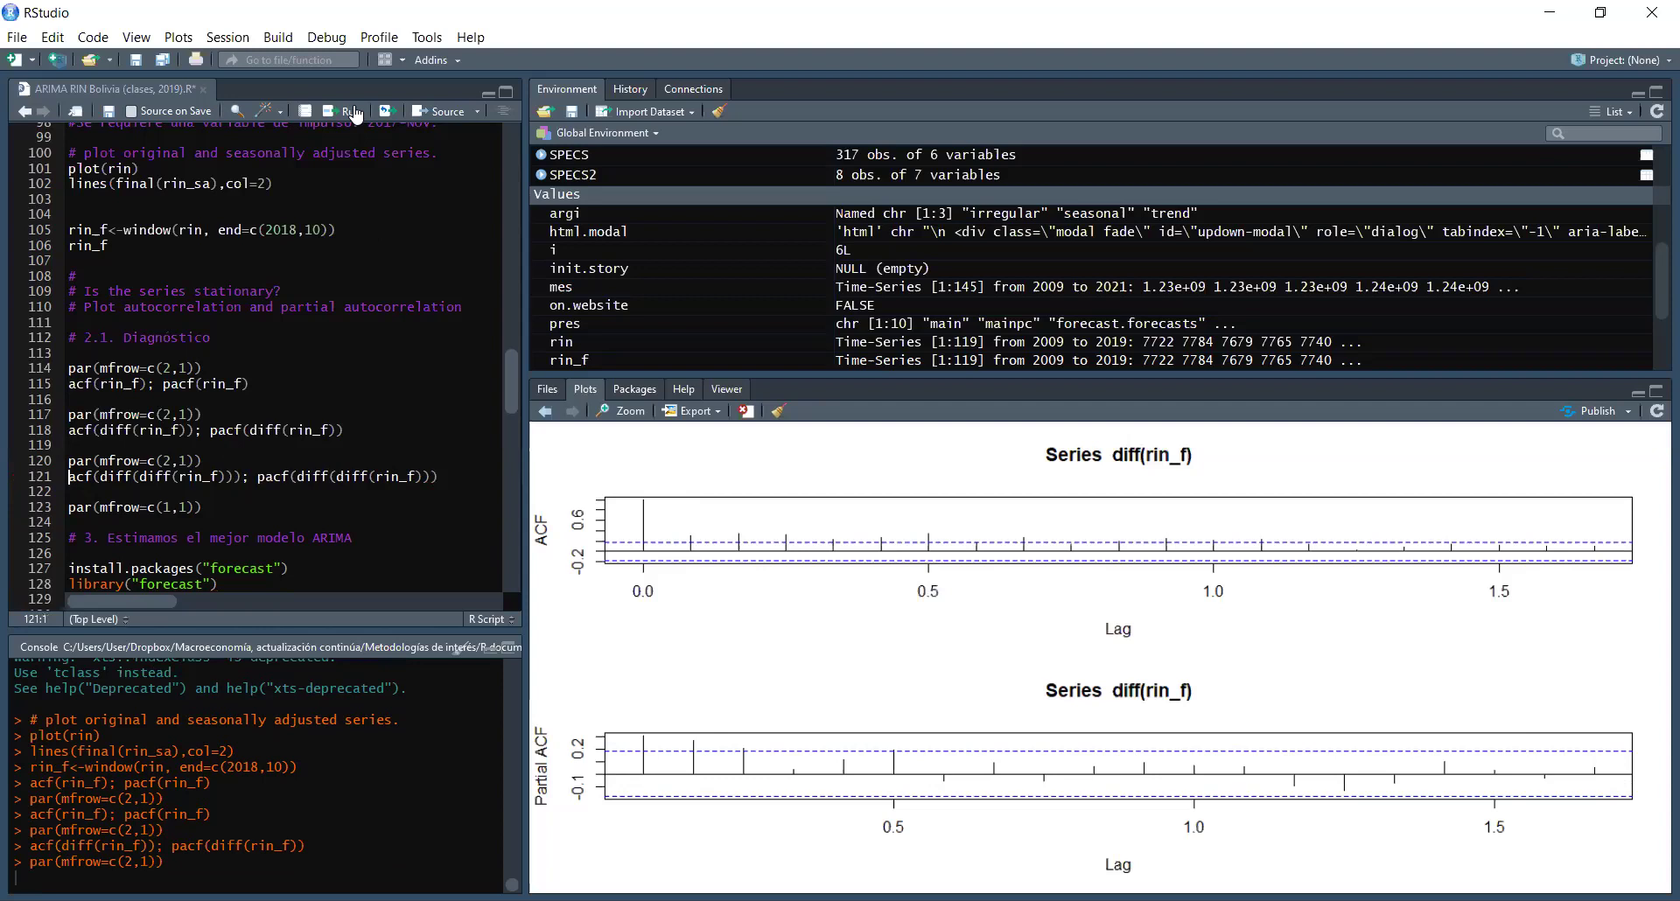
left_click(354, 114)
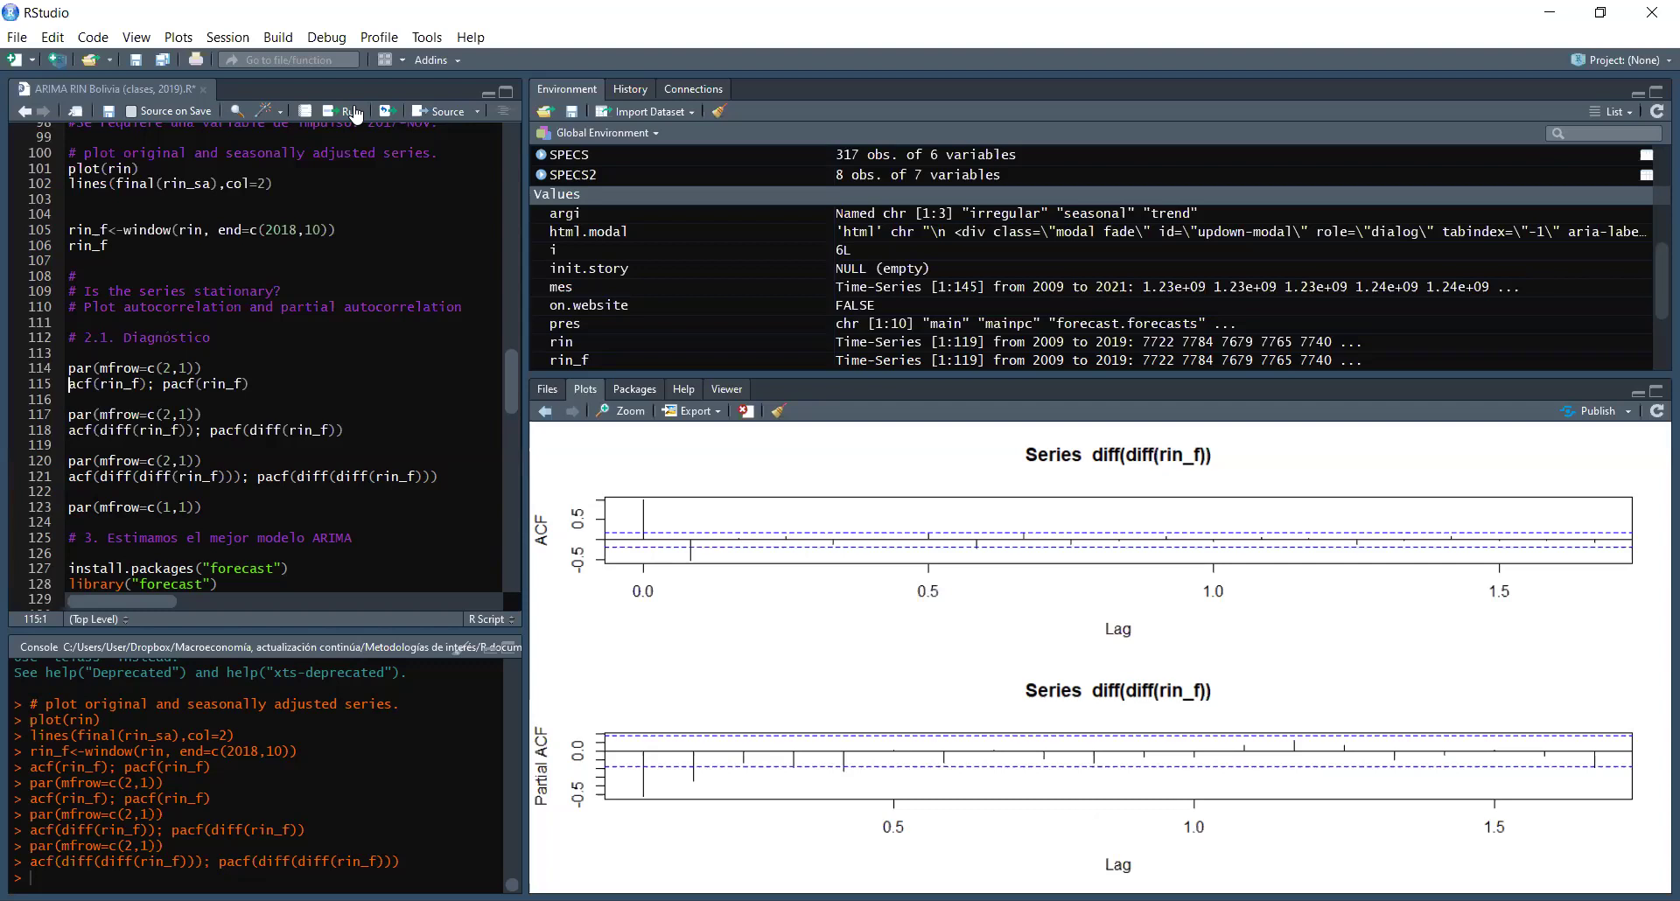
Step: Review the script comments on the automatic ARIMA (0,2,1) model to compare with the second-difference correlograms
key("Down")
key("Down")
key("Down")
key("Down")
left_click_drag(510, 385, 506, 350)
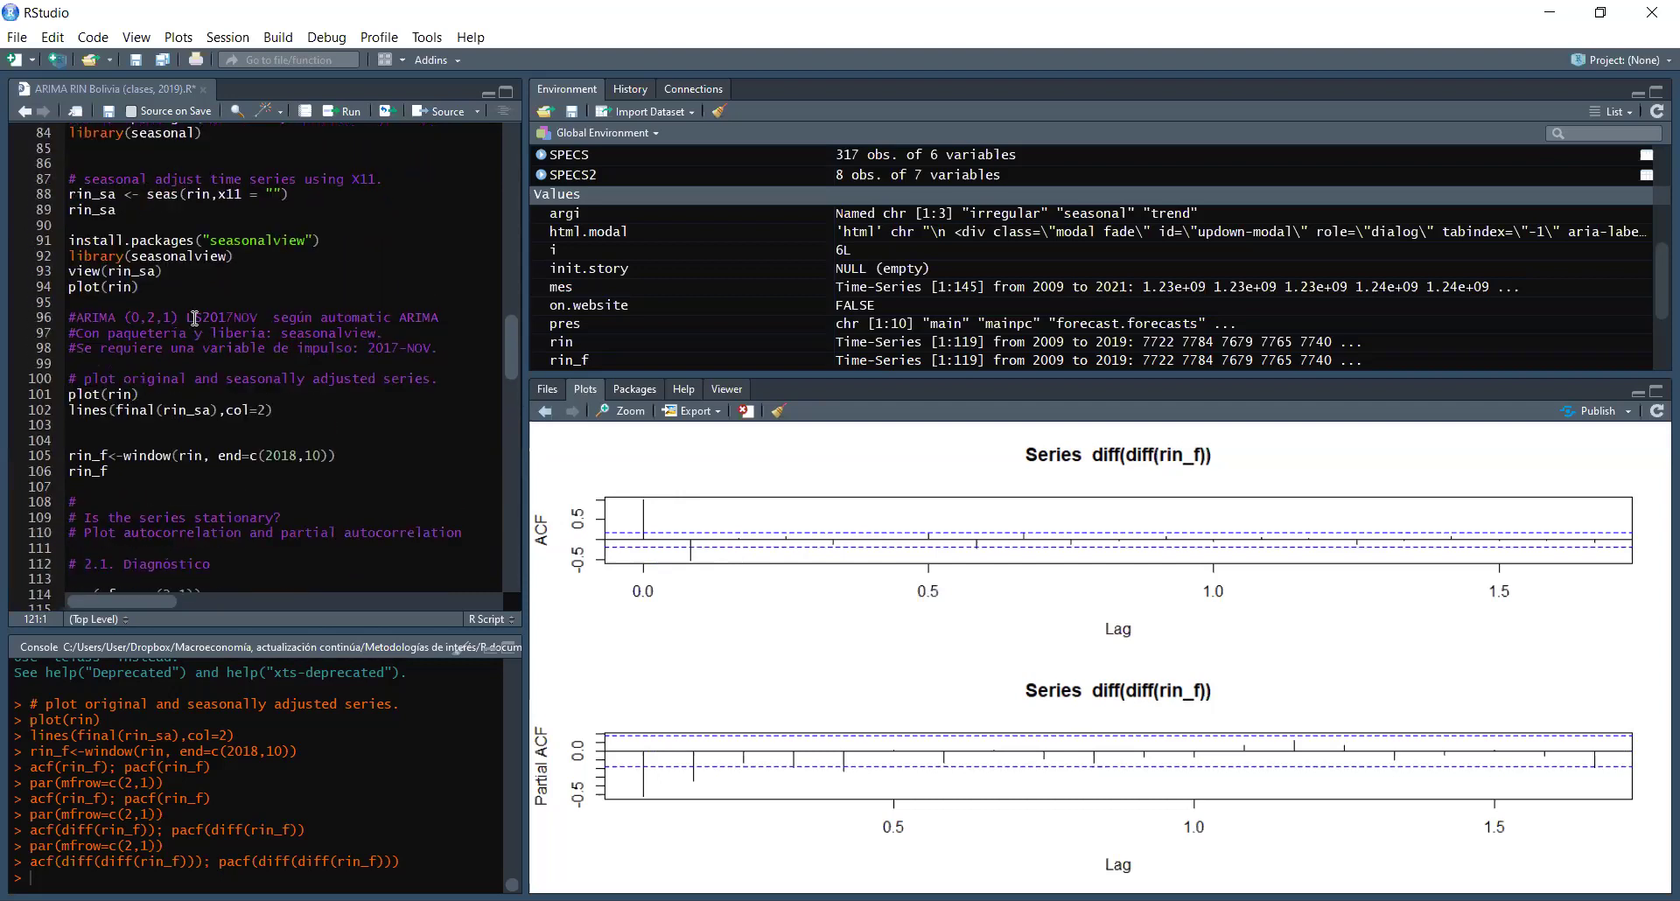
left_click_drag(186, 318, 80, 320)
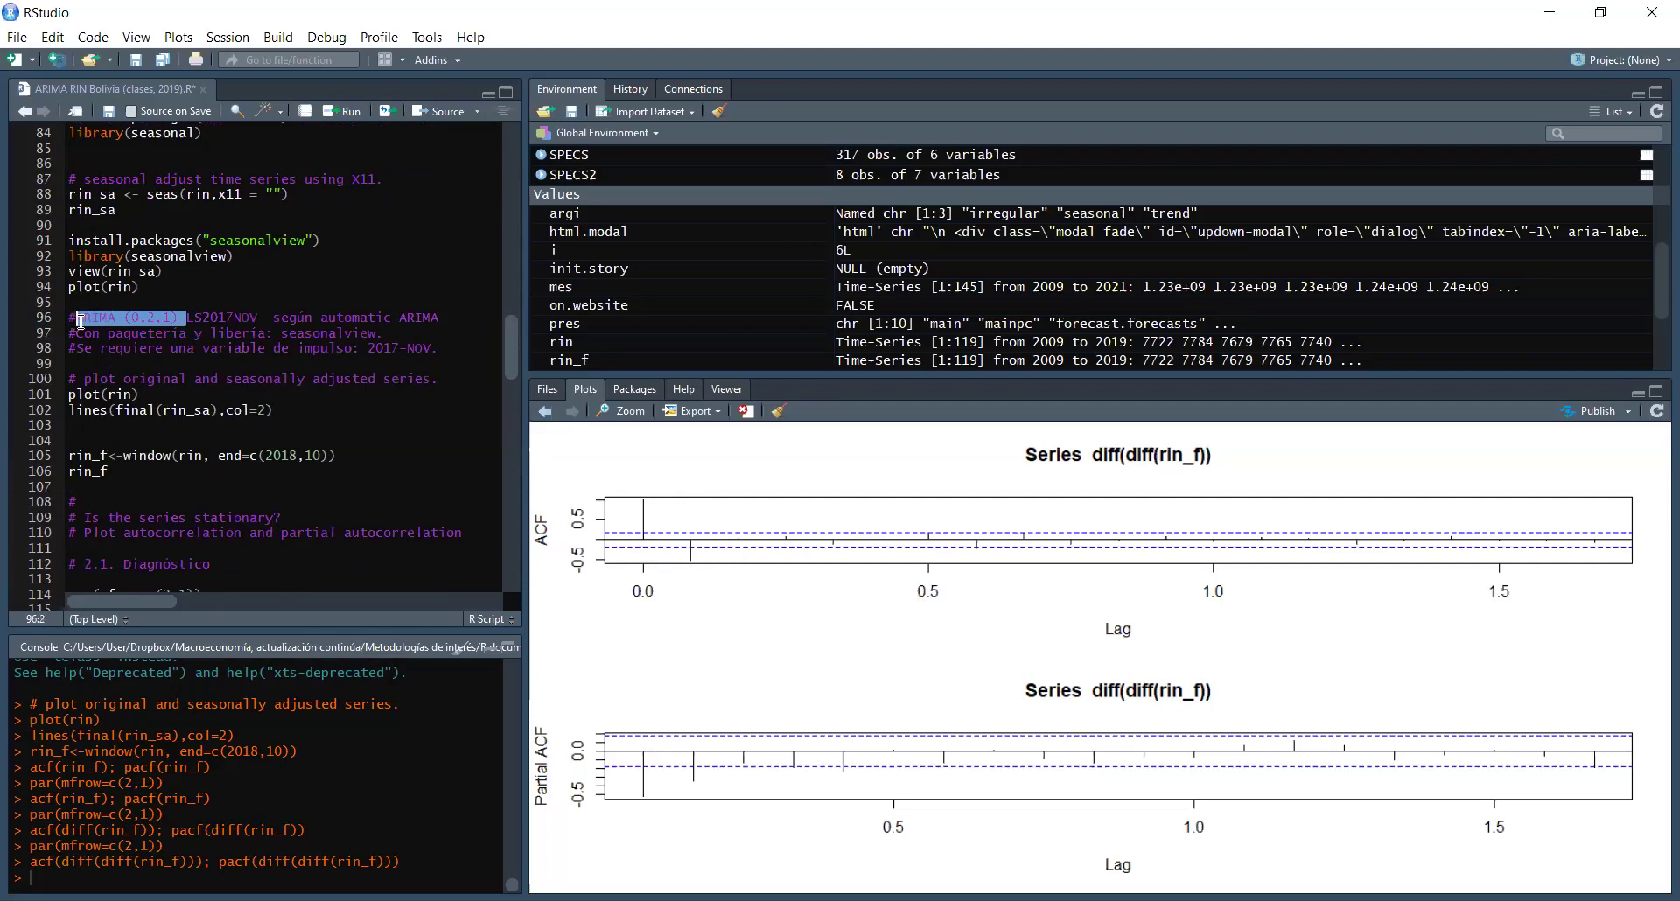
left_click(346, 349)
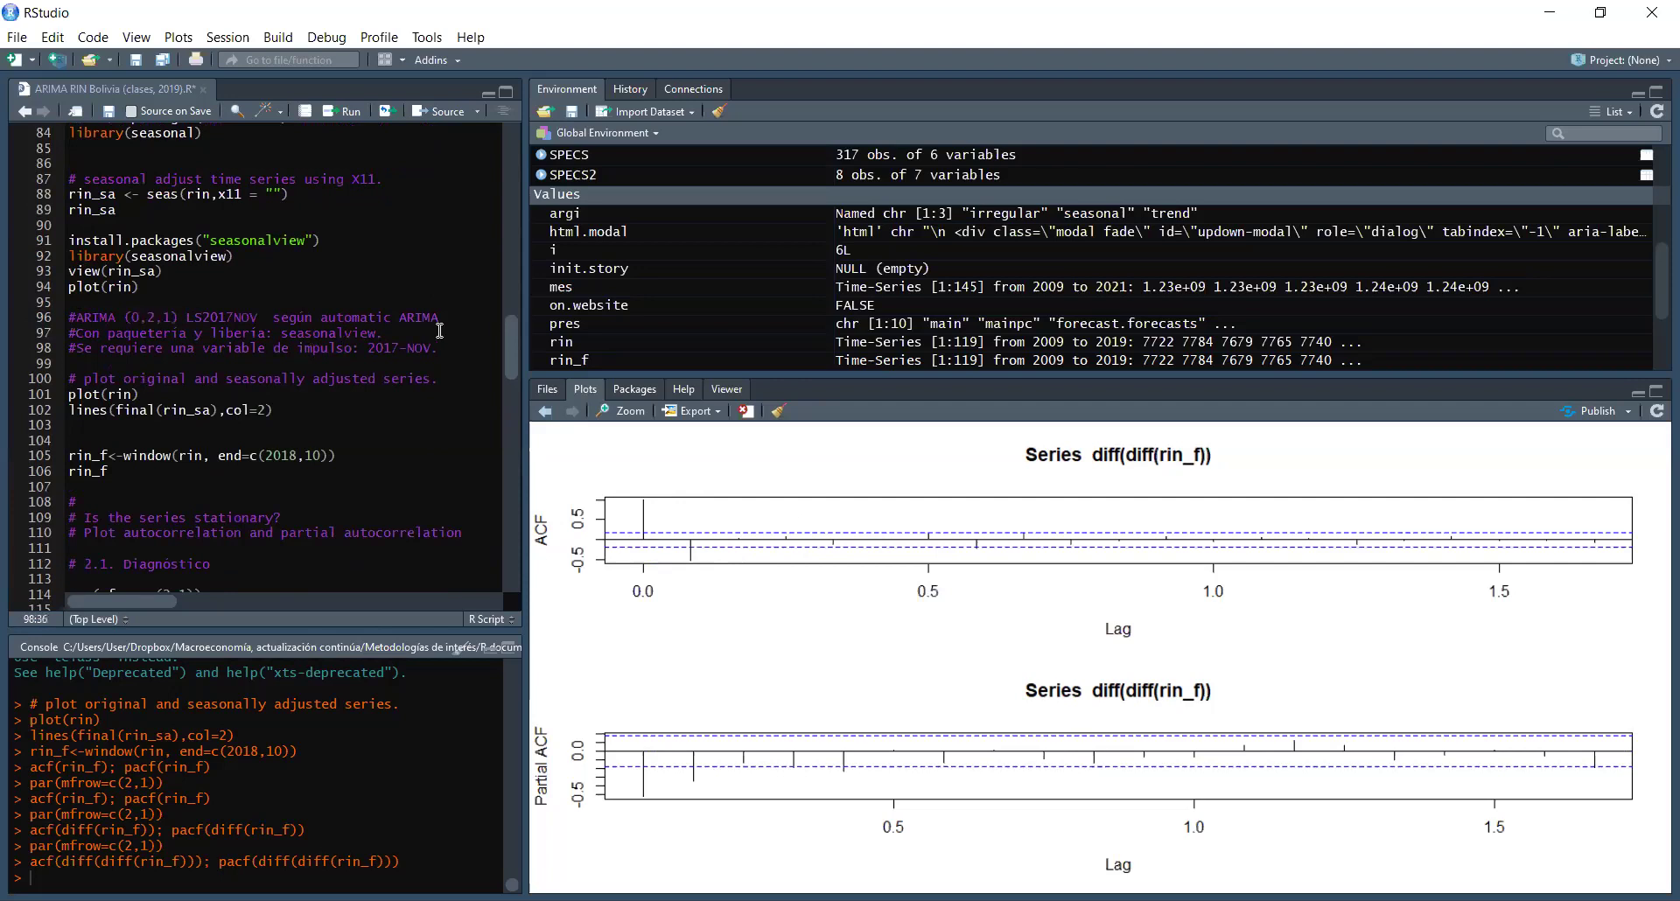
Step: Delete the two forecast(arima1, h=26, level = c(10,25,50)) lines and the autoplot line below the Arima call
left_click_drag(509, 348, 499, 417)
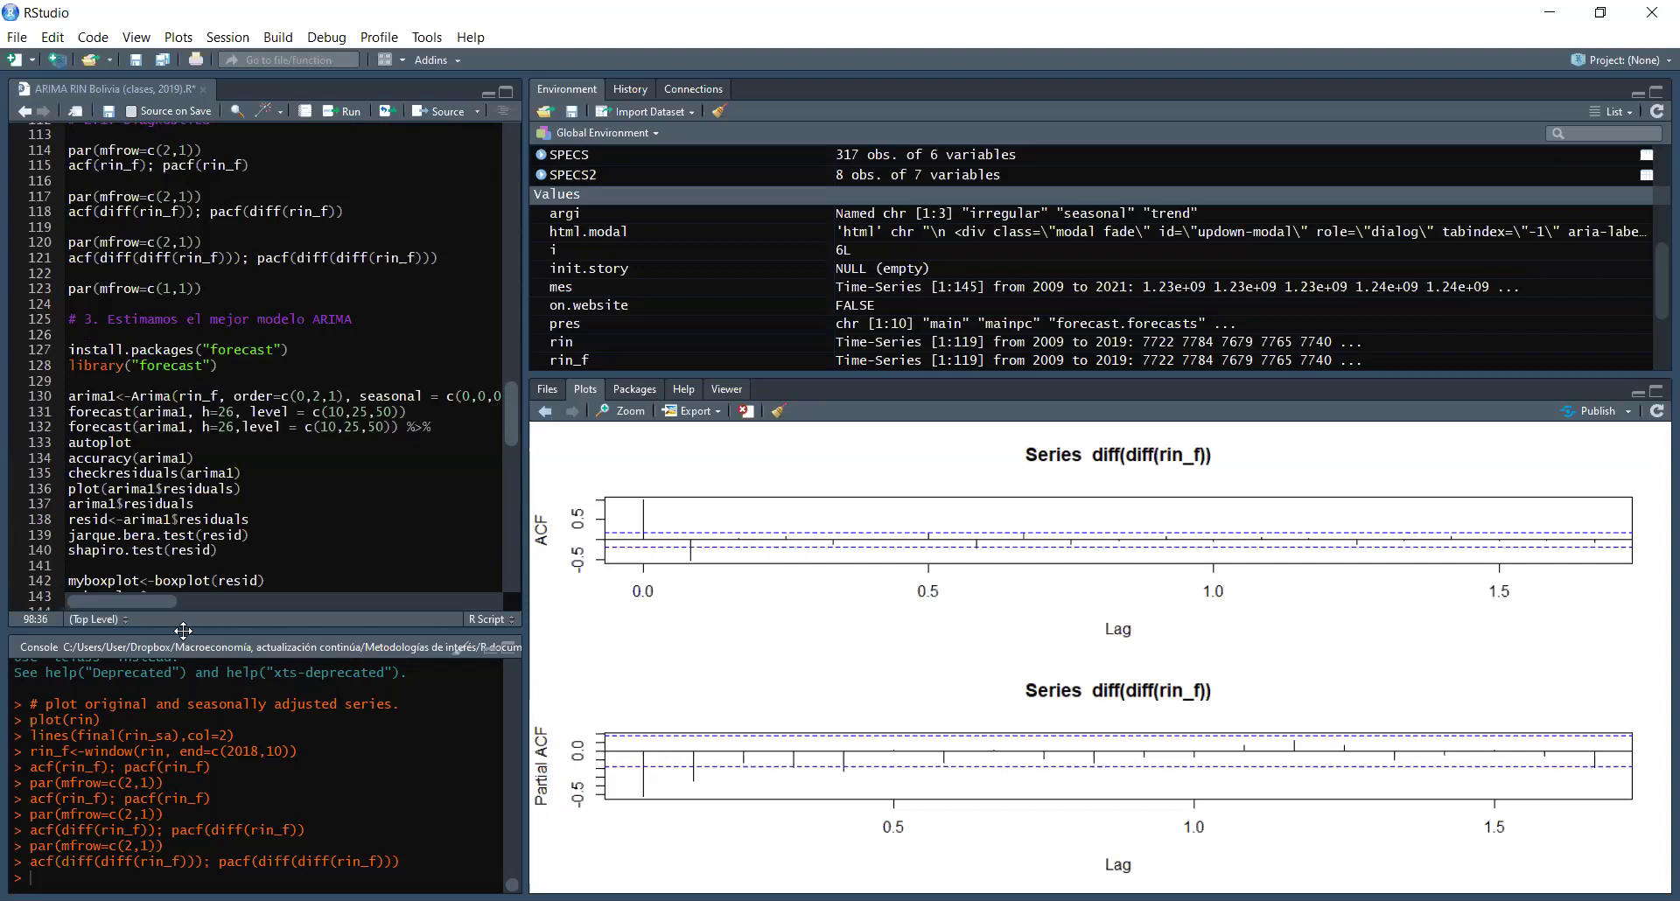
left_click_drag(161, 597, 254, 596)
scroll(156, 580, "left", 5)
left_click_drag(147, 450, 60, 416)
key("Delete")
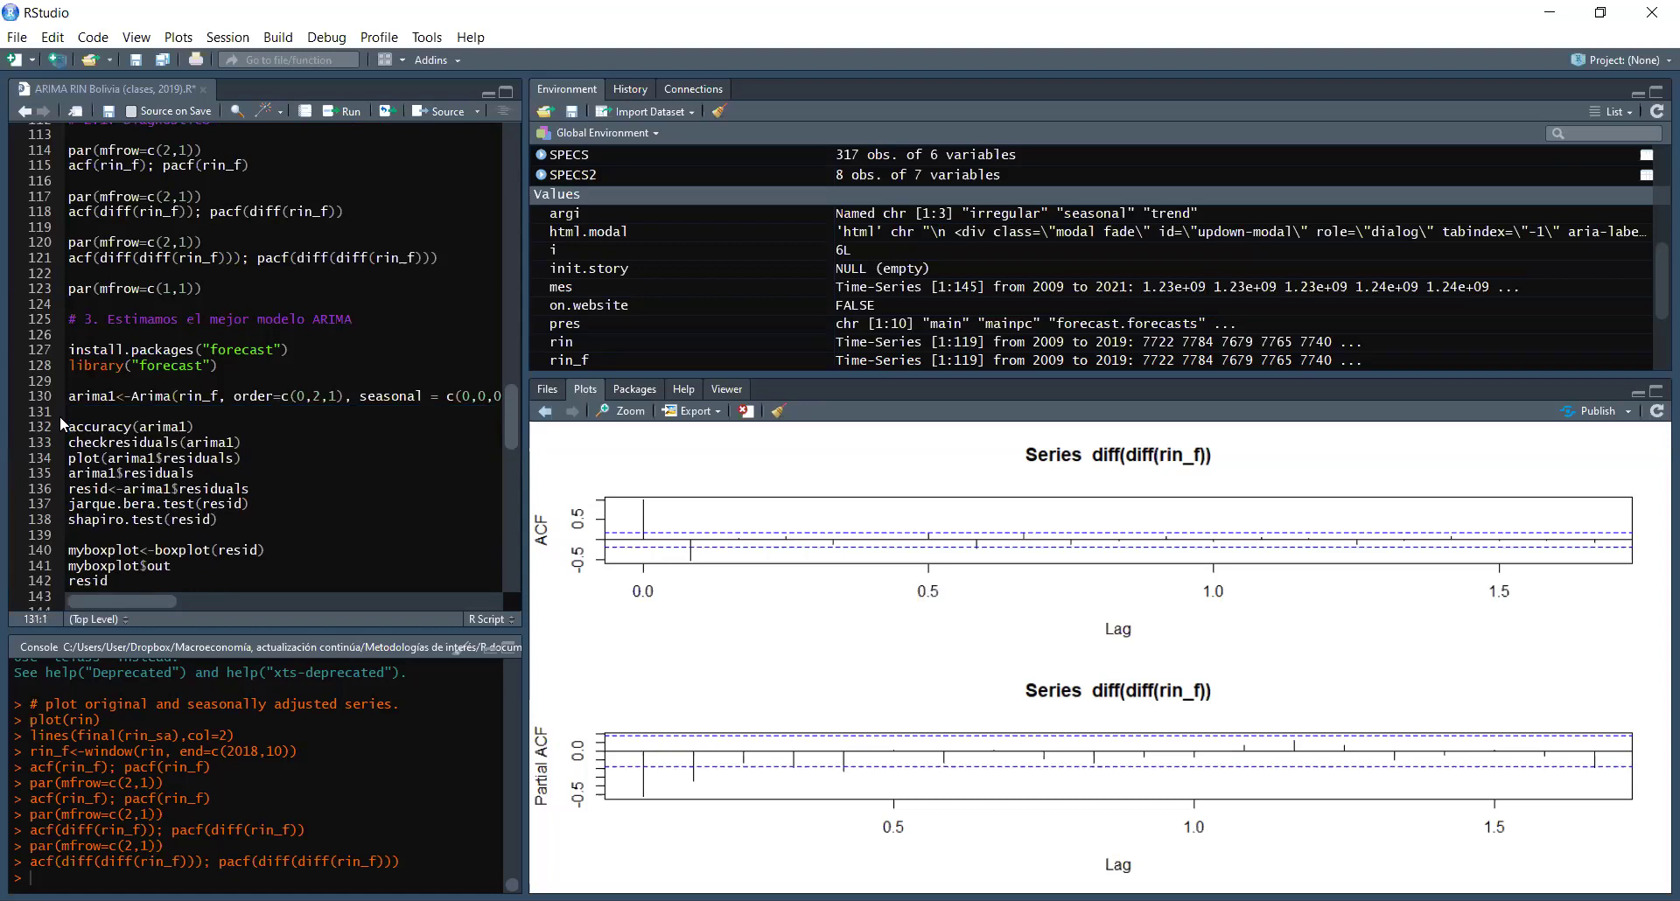
key("Left")
left_click_drag(223, 600, 140, 596)
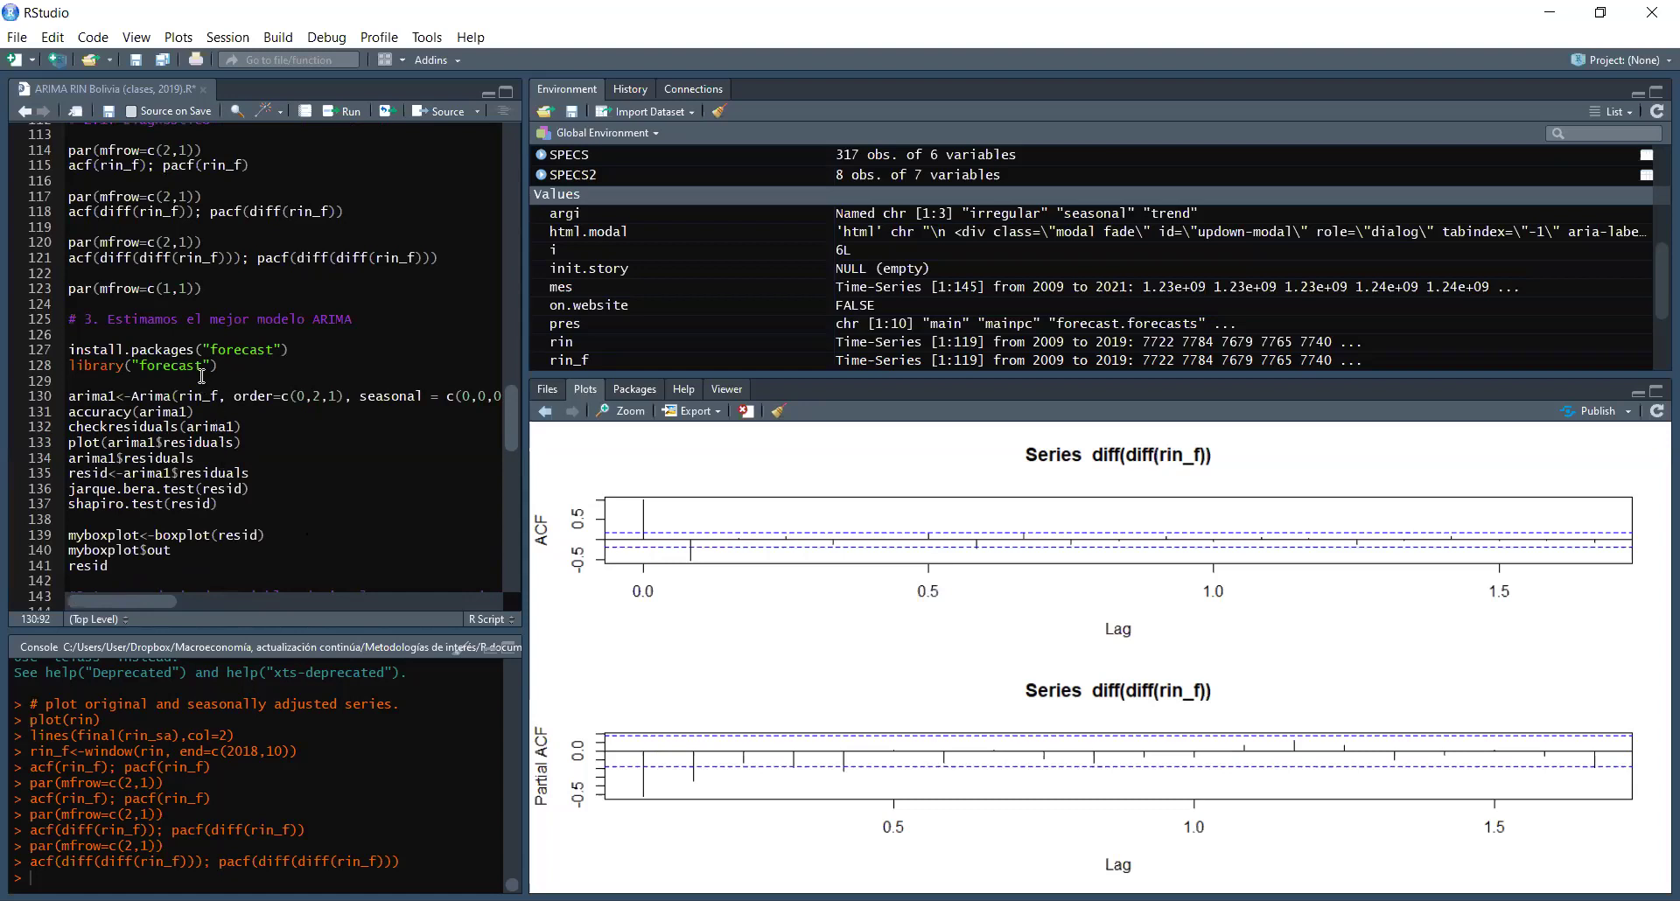
Step: Examine the forecast package lines and the arima1 assignment, its Arima function and its rin_f input
left_click_drag(230, 367, 89, 401)
left_click(88, 400)
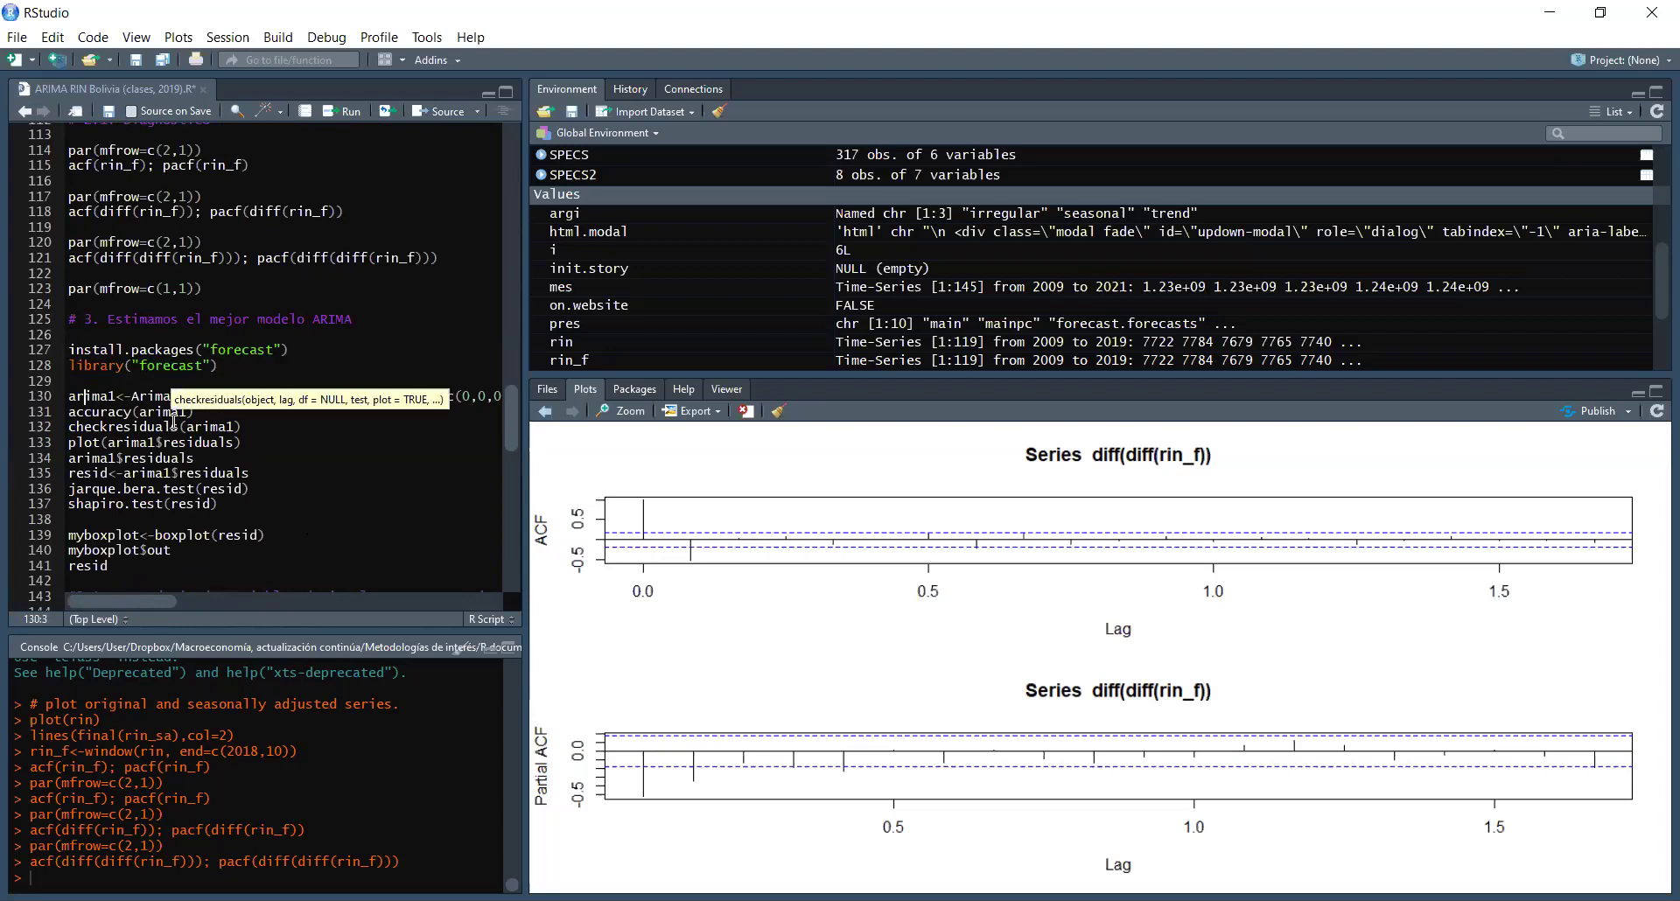
left_click(241, 355)
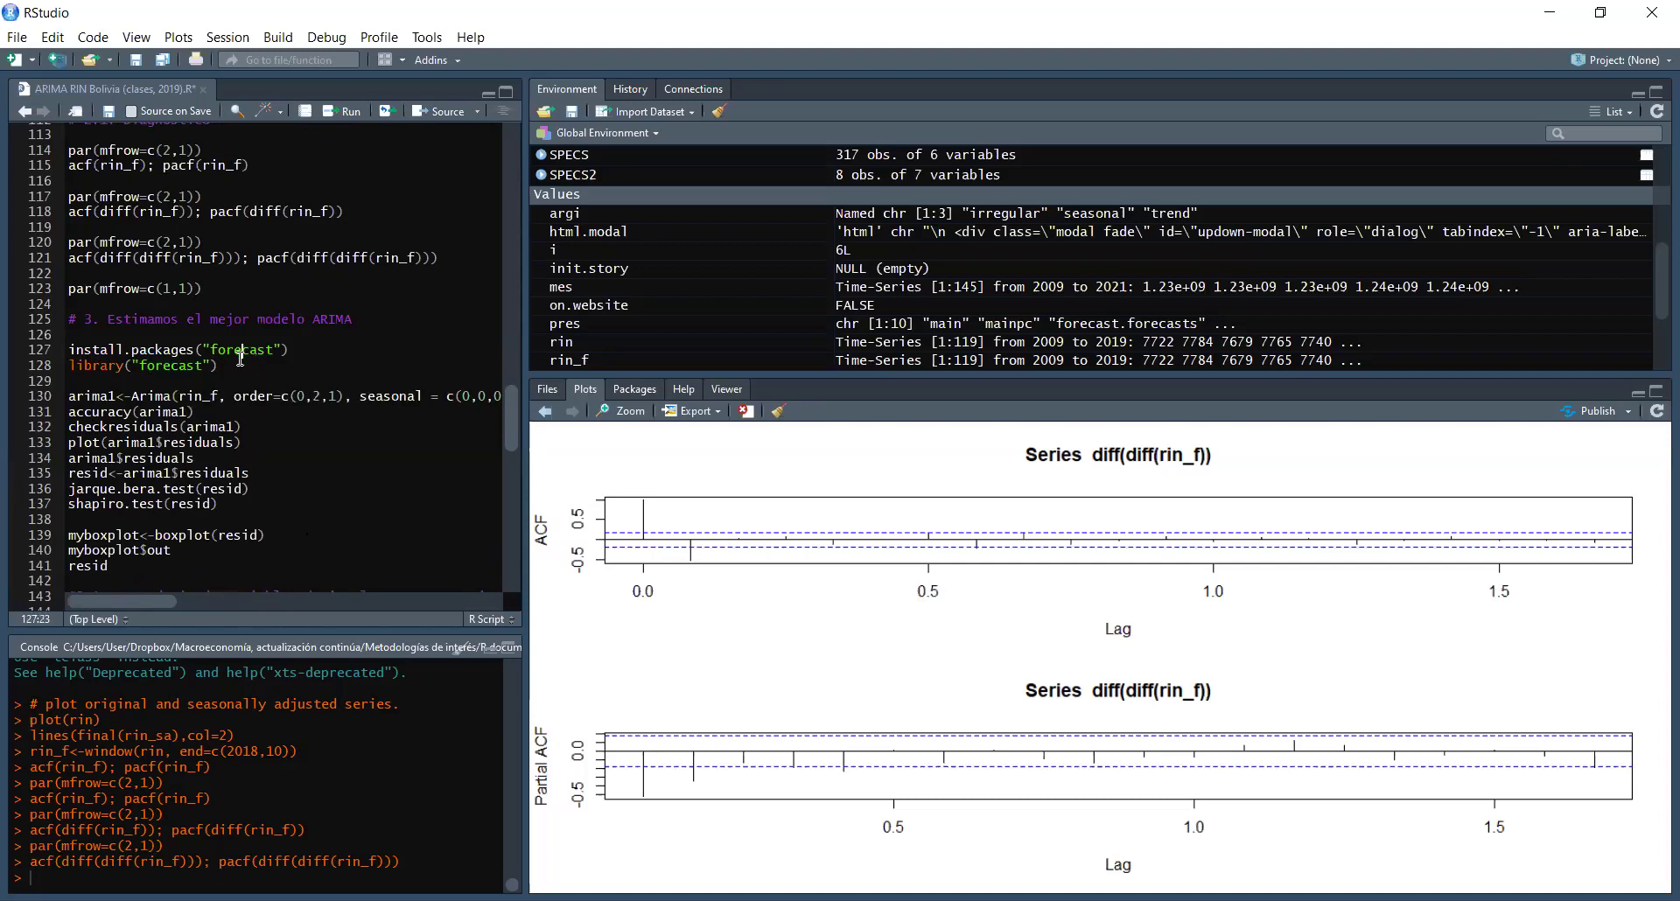
left_click(239, 376)
left_click_drag(123, 396, 67, 396)
left_click(84, 409)
left_click_drag(117, 397, 176, 397)
left_click(174, 396)
left_click_drag(180, 400, 222, 399)
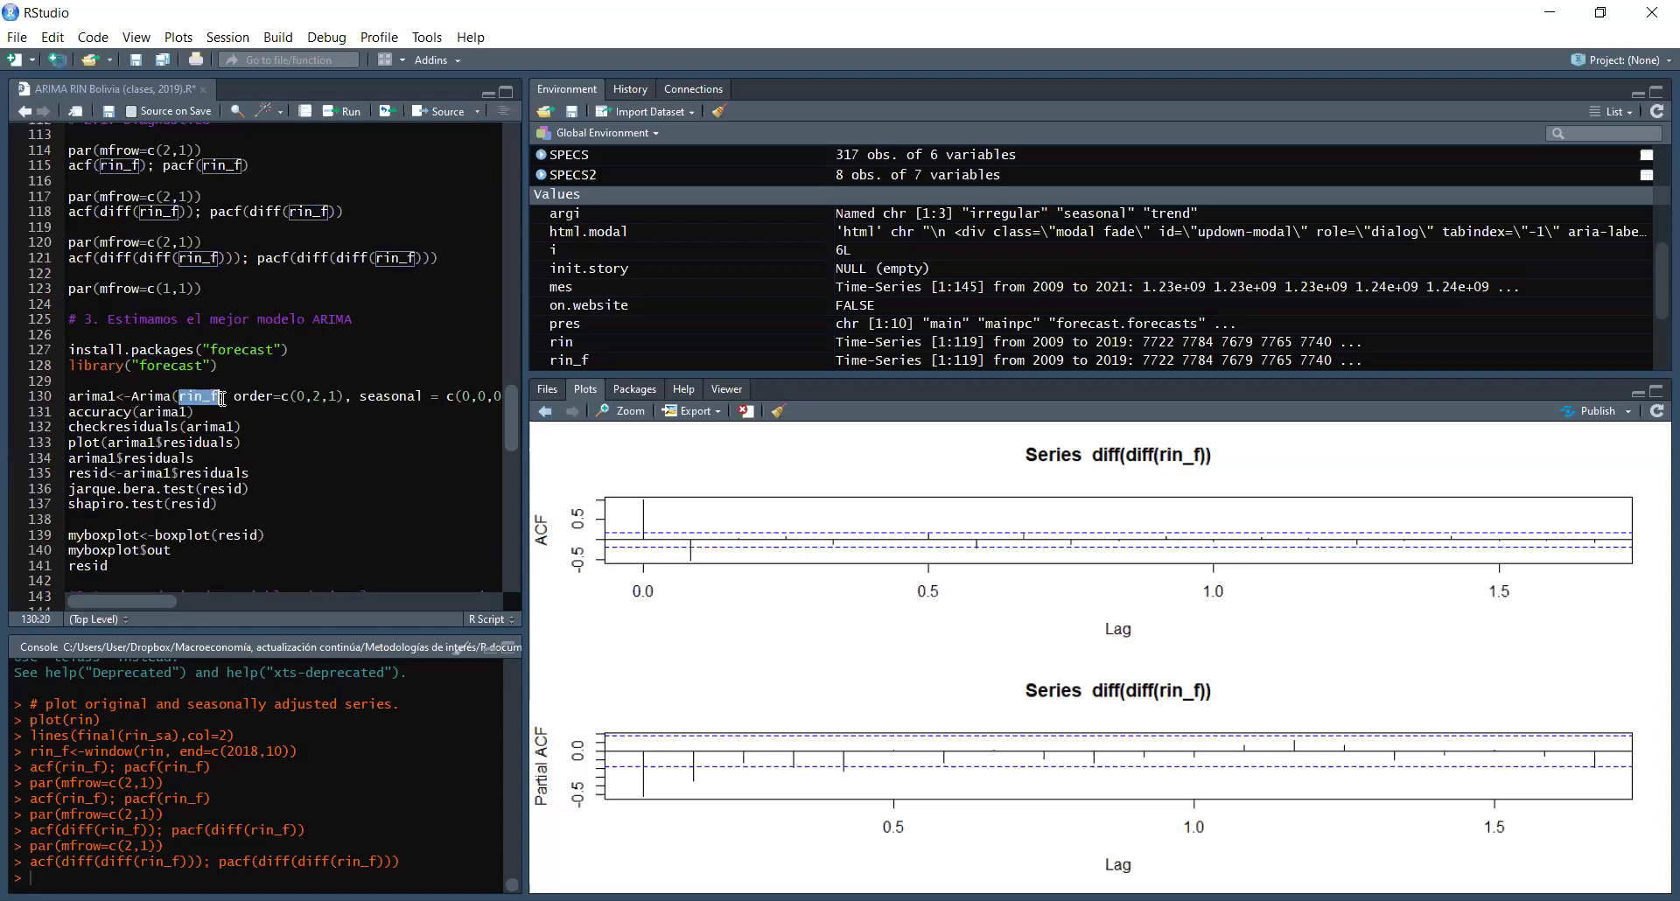
left_click(245, 426)
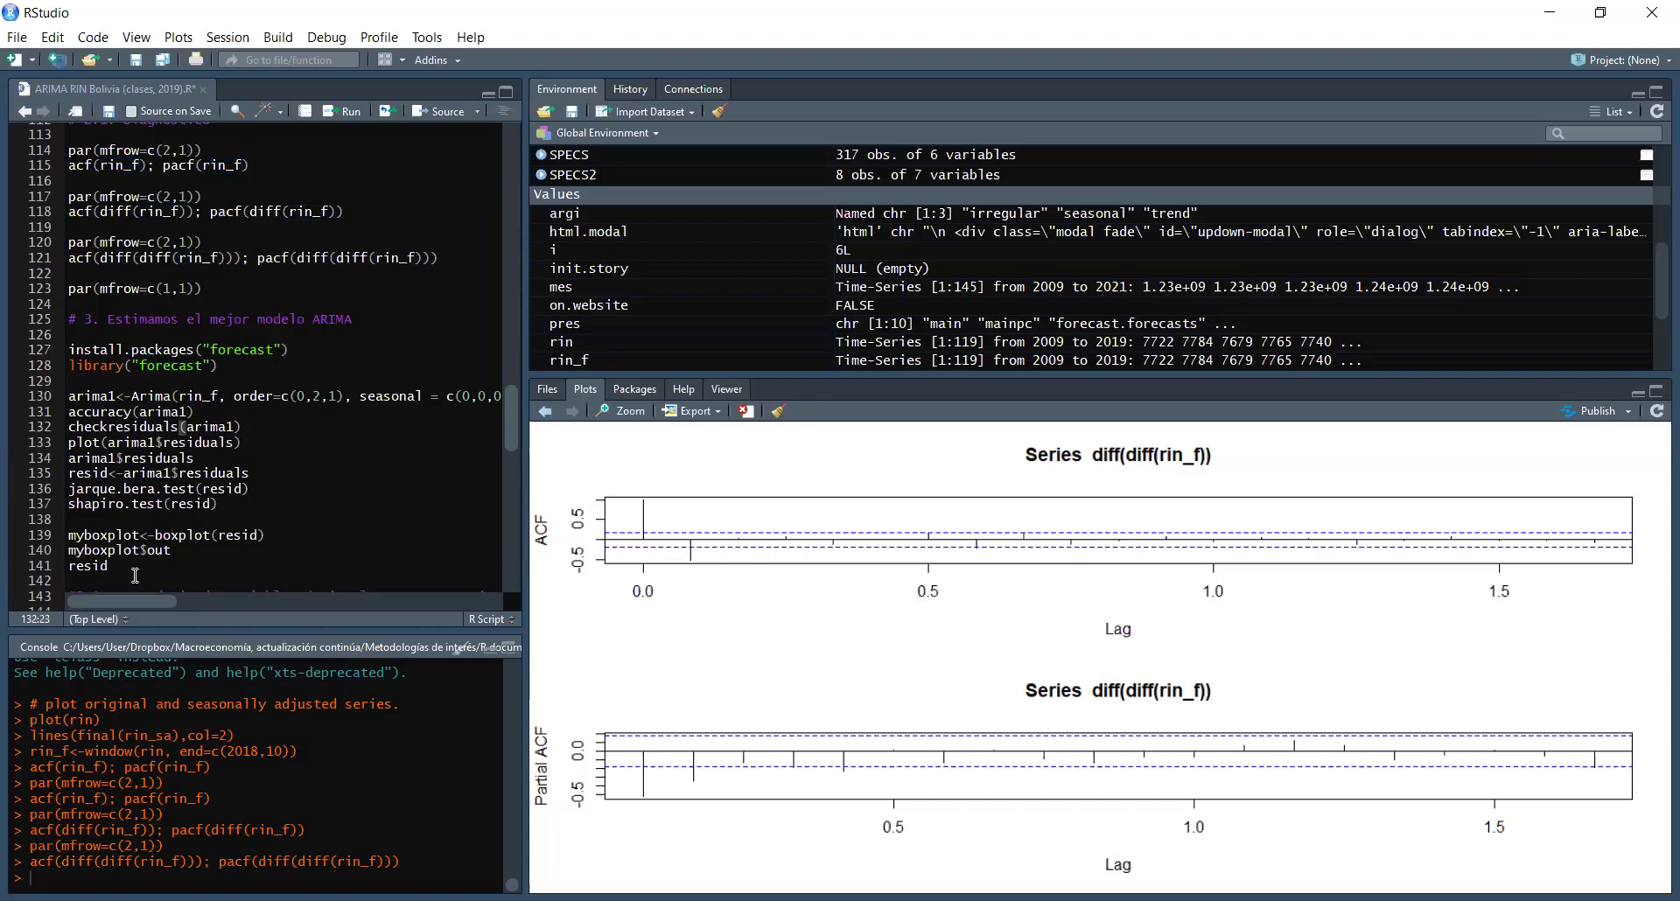
Step: Examine the order=c(0,2,1), seasonal = c(0,0,0) and xreg arguments of the Arima call
left_click_drag(138, 596, 150, 596)
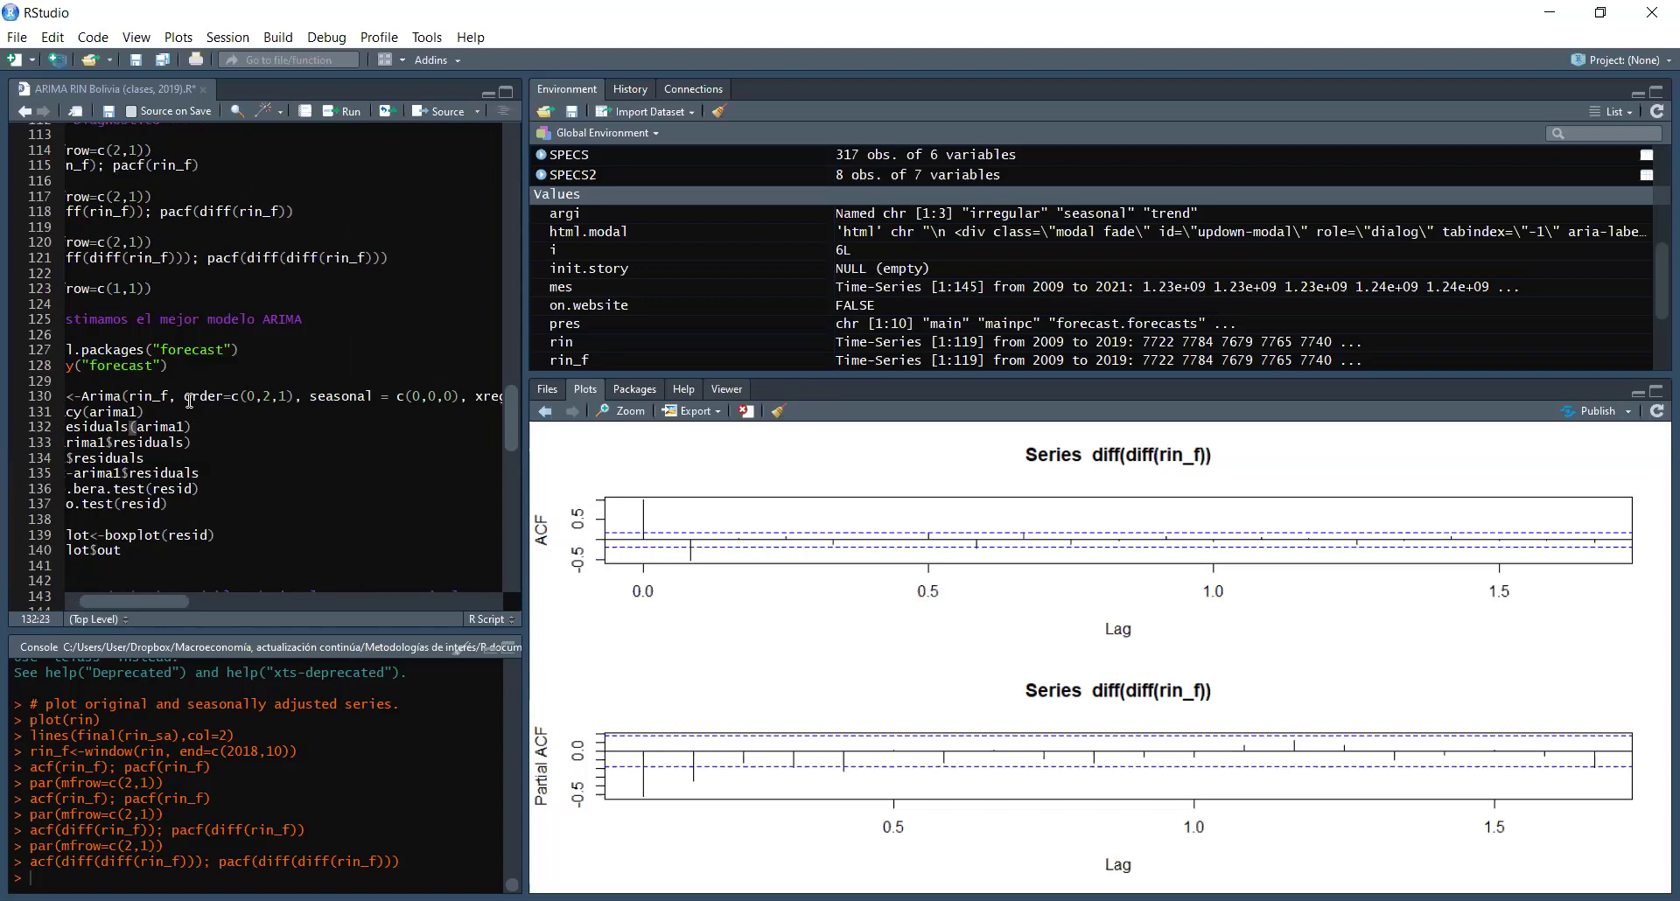
left_click_drag(173, 396, 158, 397)
left_click(167, 397)
left_click_drag(187, 400, 297, 405)
left_click(298, 405)
key("Left")
key("Left")
left_click(300, 405)
key("Right")
key("Right")
key("Right")
key("Right")
key("Right")
key("Right")
key("Right")
key("Right")
key("Right")
key("Right")
key("Right")
key("Right")
key("Right")
key("Right")
key("Right")
key("Right")
key("Left")
key("Left")
key("Left")
key("Left")
key("Left")
key("Left")
key("Left")
key("Left")
key("Left")
key("Left")
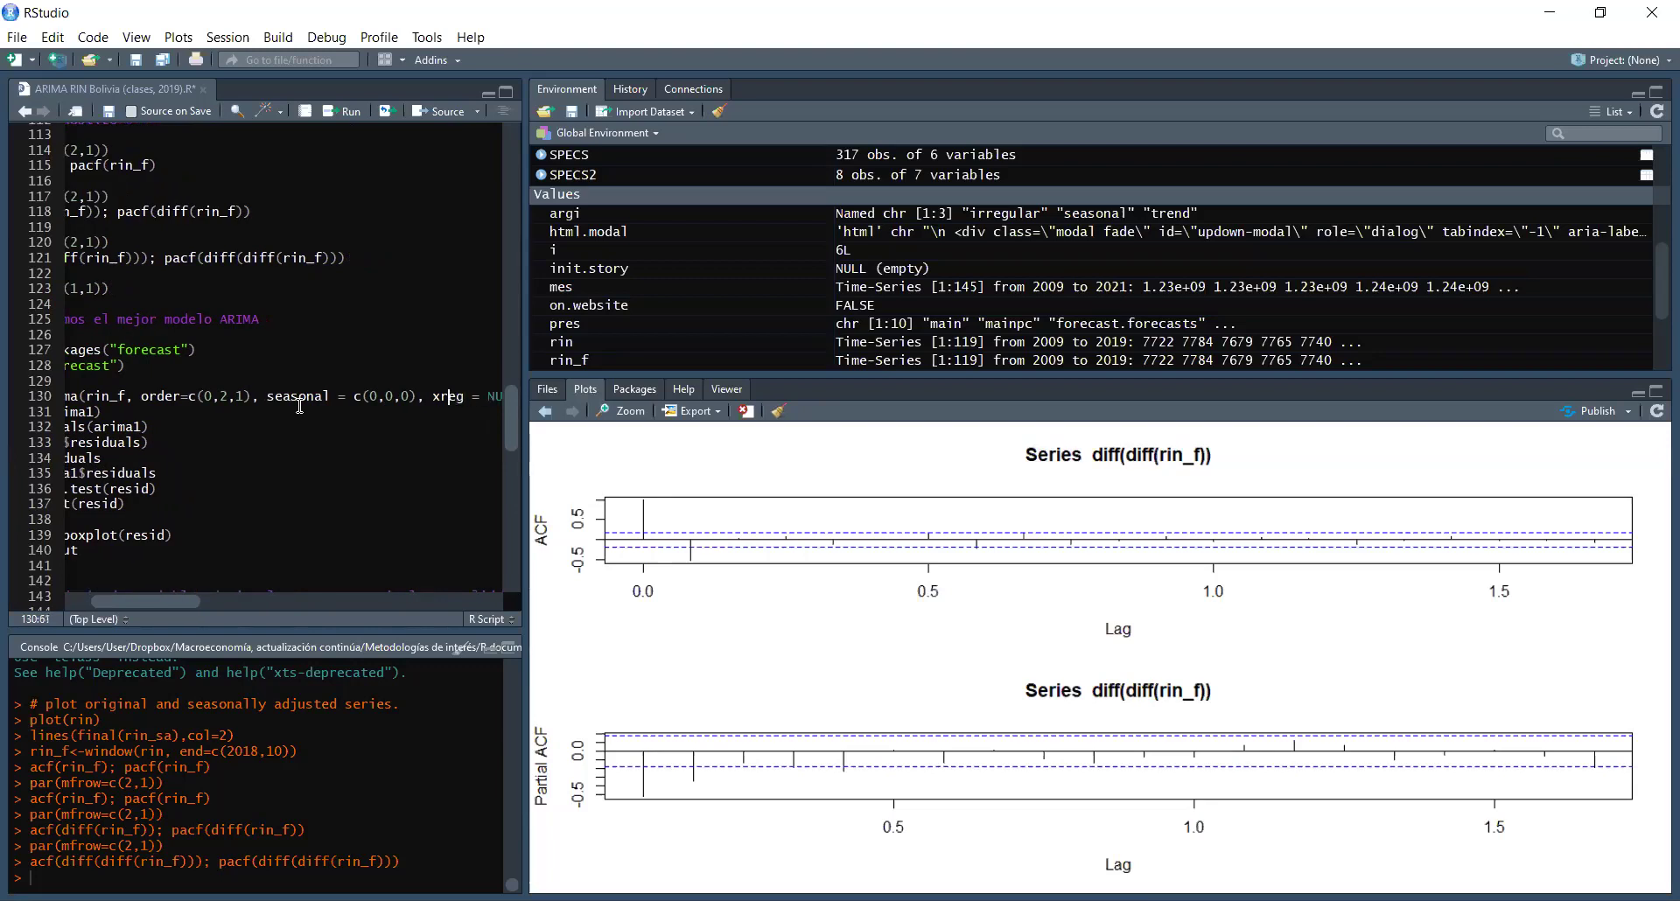
Step: Examine the seasonal = c(0,0,0) argument and the start of the xreg argument in the arima1 Arima call
key("Right")
key("Right")
key("Right")
key("Right")
key("Right")
key("Left")
key("Left")
key("Left")
key("Left")
key("Left")
key("Right")
key("Right")
key("Right")
key("Right")
key("Right")
key("Left")
key("Left")
key("Left")
key("Left")
key("Left")
key("Left")
key("Left")
key("Left")
key("Left")
key("Left")
key("Left")
key("Left")
key("Left")
key("Left")
key("Left")
key("Left")
key("Left")
key("Left")
key("Left")
key("Right")
key("Right")
key("Right")
key("Right")
key("Right")
key("Right")
key("Right")
key("Right")
key("Right")
key("Right")
key("Right")
key("Right")
key("Right")
key("Right")
key("Right")
key("Right")
key("Right")
key("Right")
key("Right")
key("Right")
key("Right")
key("Right")
key("Right")
key("Right")
key("Right")
key("Right")
key("Right")
key("Right")
key("Right")
key("Left")
key("Left")
key("Left")
key("Left")
key("Left")
key("Left")
key("Left")
key("Left")
key("Left")
key("Left")
key("Left")
key("Left")
key("Left")
key("Left")
key("Right")
key("Right")
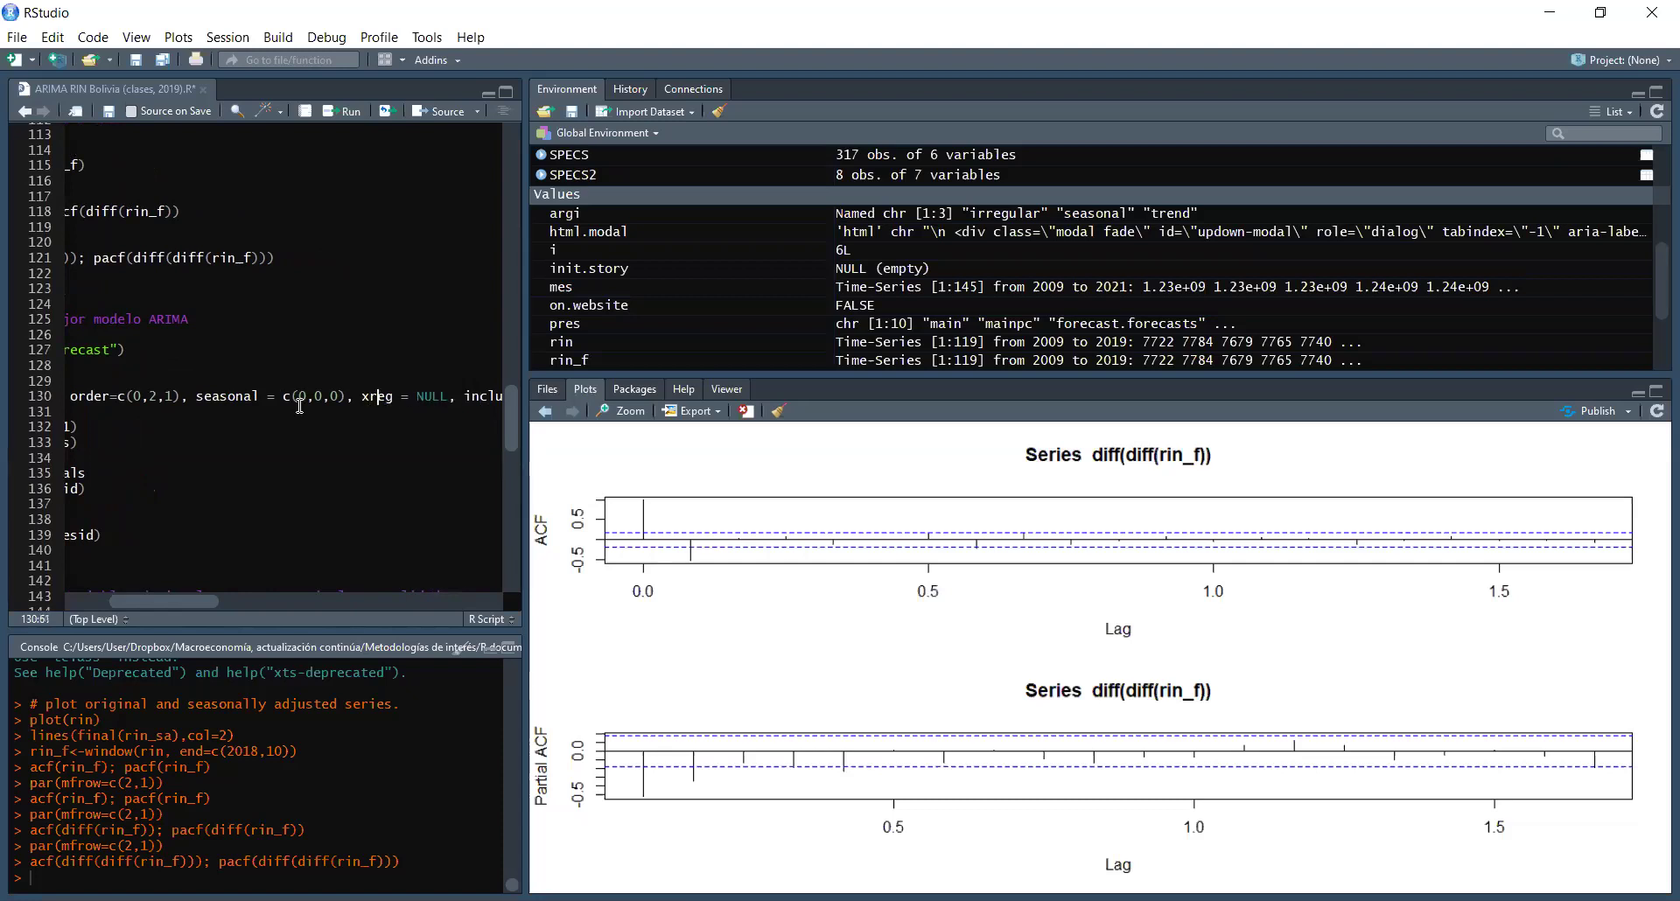
Step: Examine the xreg = NULL and include.mean = TRUE arguments through to the end of the Arima call
key("Right")
key("Right")
key("Right")
key("Right")
key("Right")
key("Right")
key("Right")
key("Right")
key("Right")
key("Left")
key("Left")
key("Left")
key("Left")
key("Left")
key("Right")
key("Right")
key("Right")
key("Right")
key("Right")
key("Left")
key("Left")
key("Left")
key("Left")
key("Right")
key("Right")
key("Right")
key("Right")
key("Left")
key("Right")
key("Right")
key("Right")
key("Right")
key("Right")
key("Right")
key("Right")
key("Right")
key("Right")
key("Right")
key("Right")
key("Right")
key("Right")
key("Right")
key("Right")
key("Right")
key("Right")
key("Right")
key("Right")
key("Right")
key("Right")
key("Right")
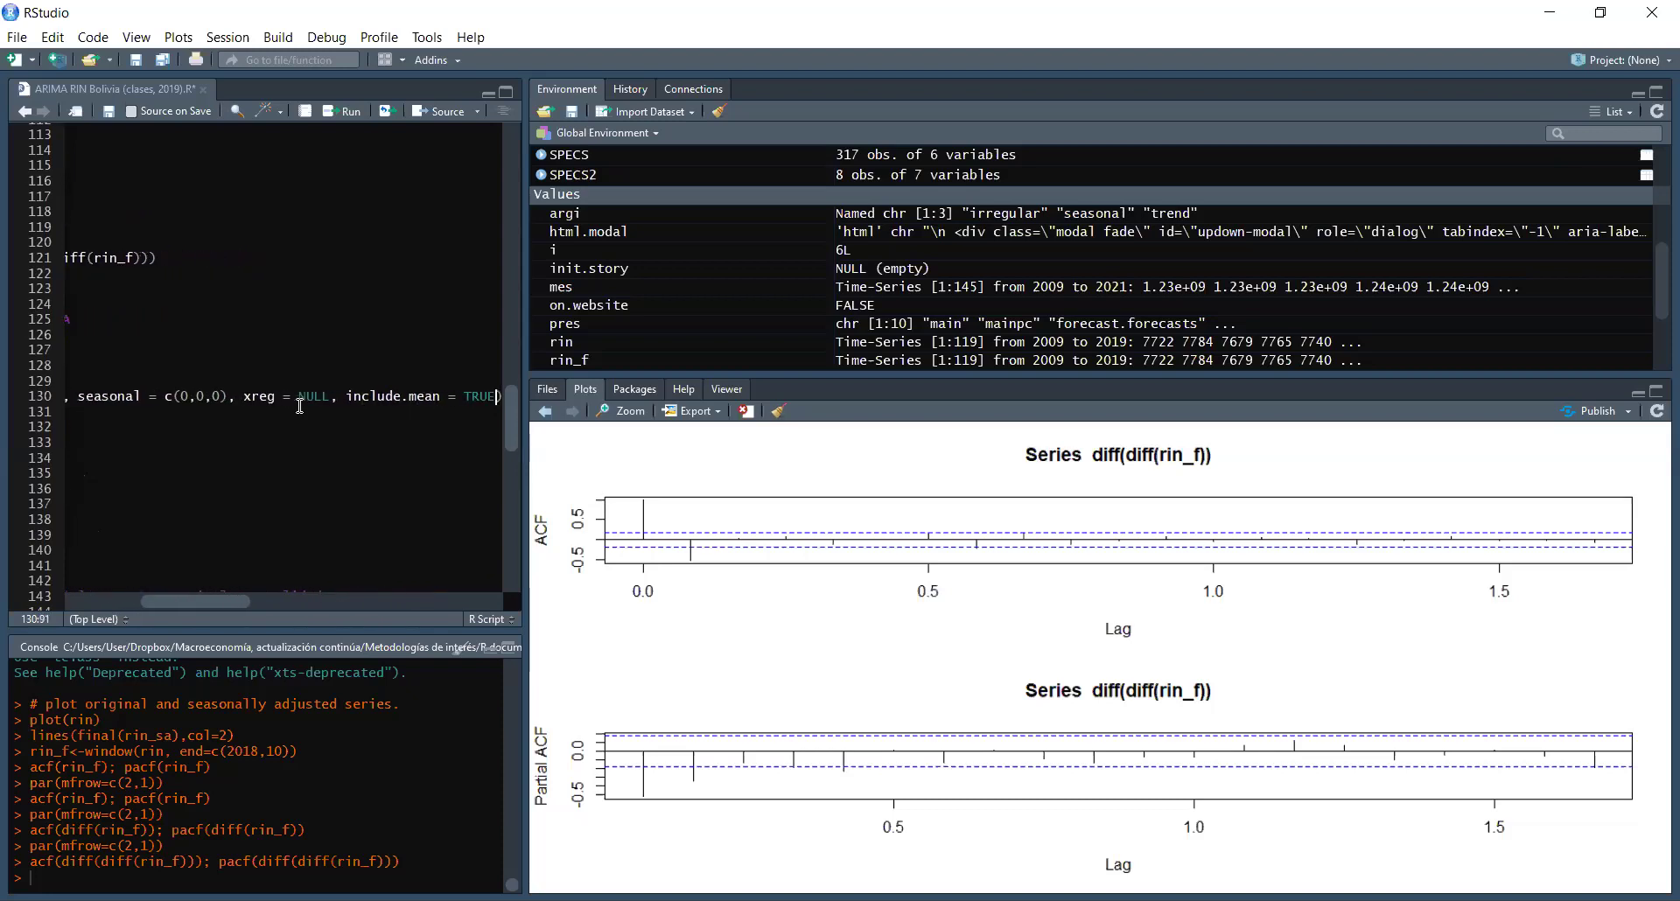
key("Right")
key("Right")
key("Right")
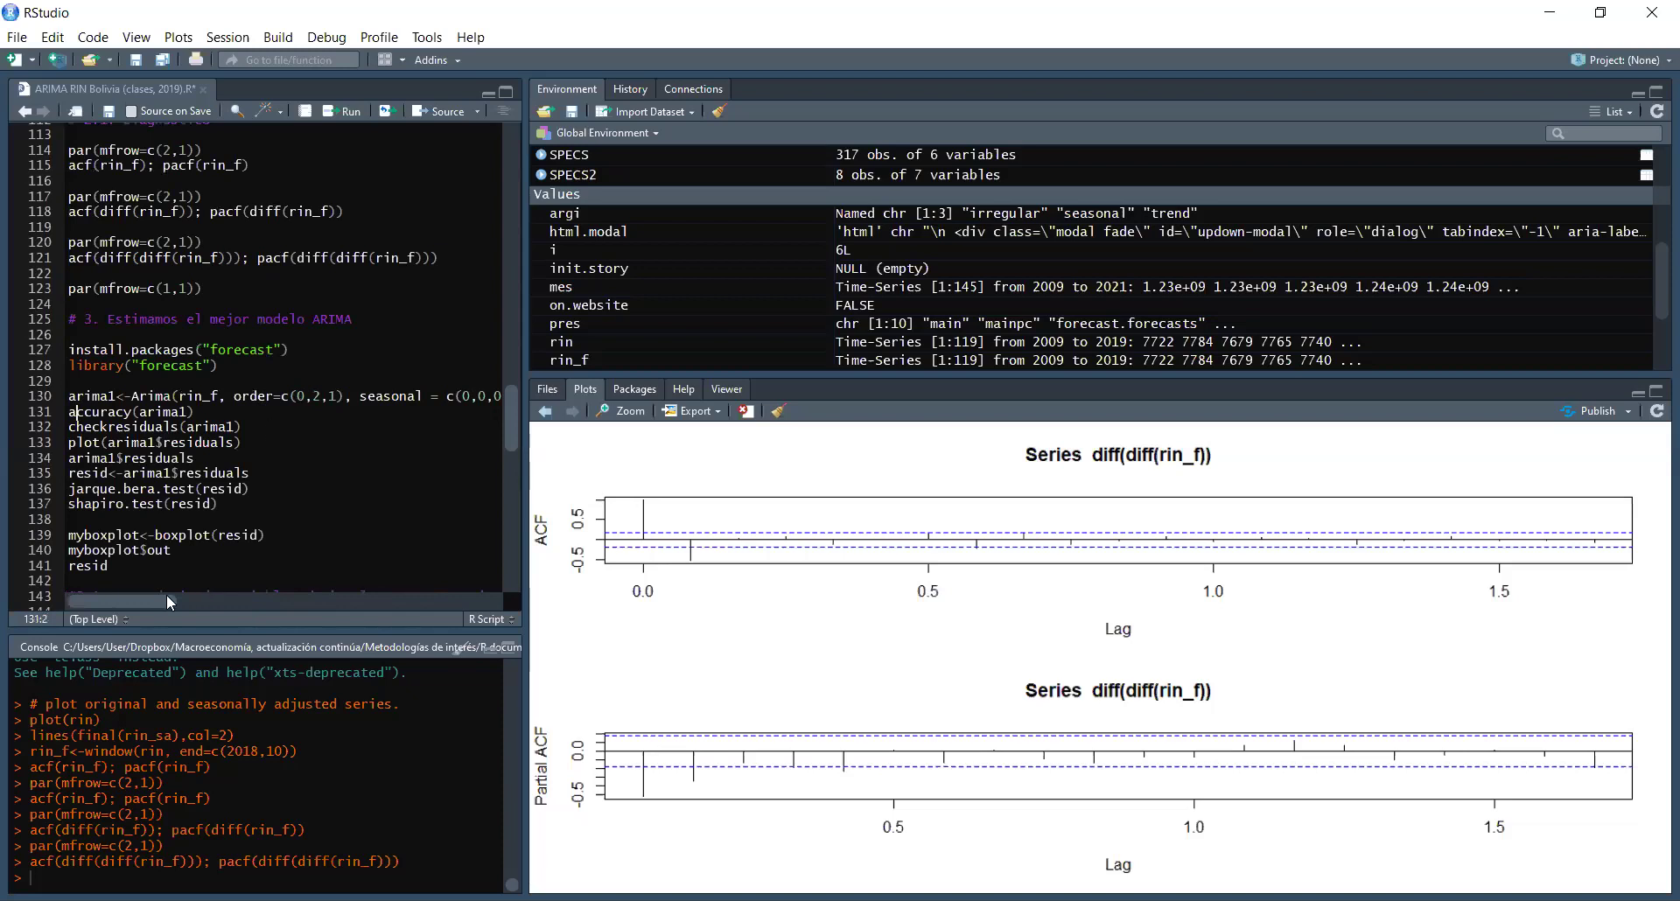
left_click_drag(147, 601, 271, 611)
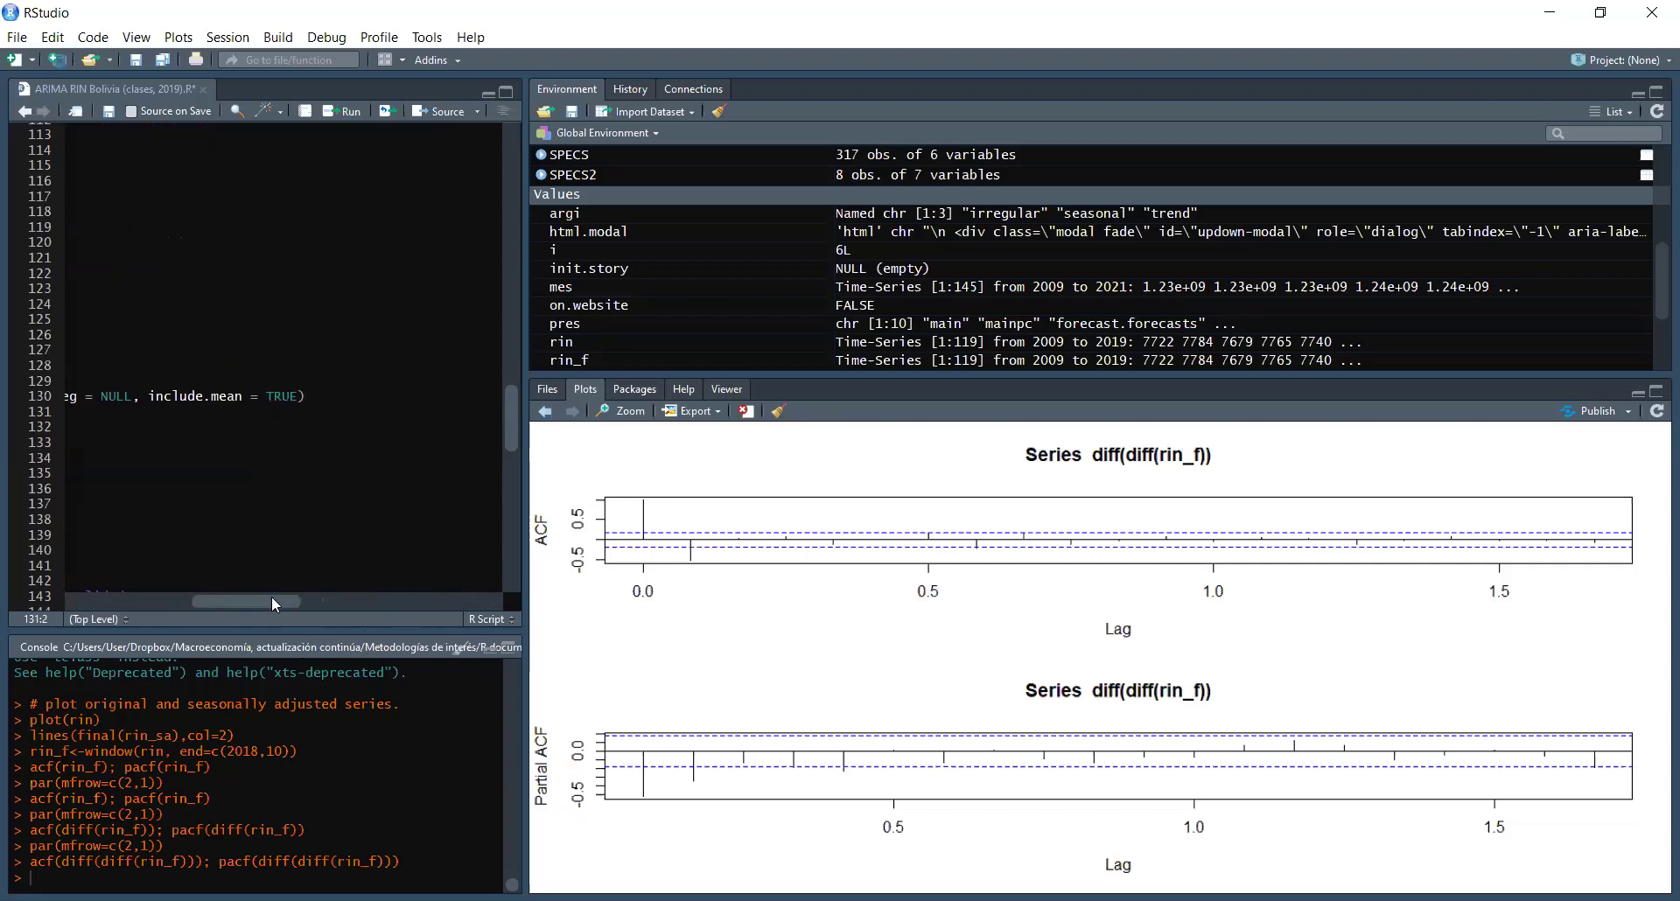
left_click_drag(272, 601, 90, 601)
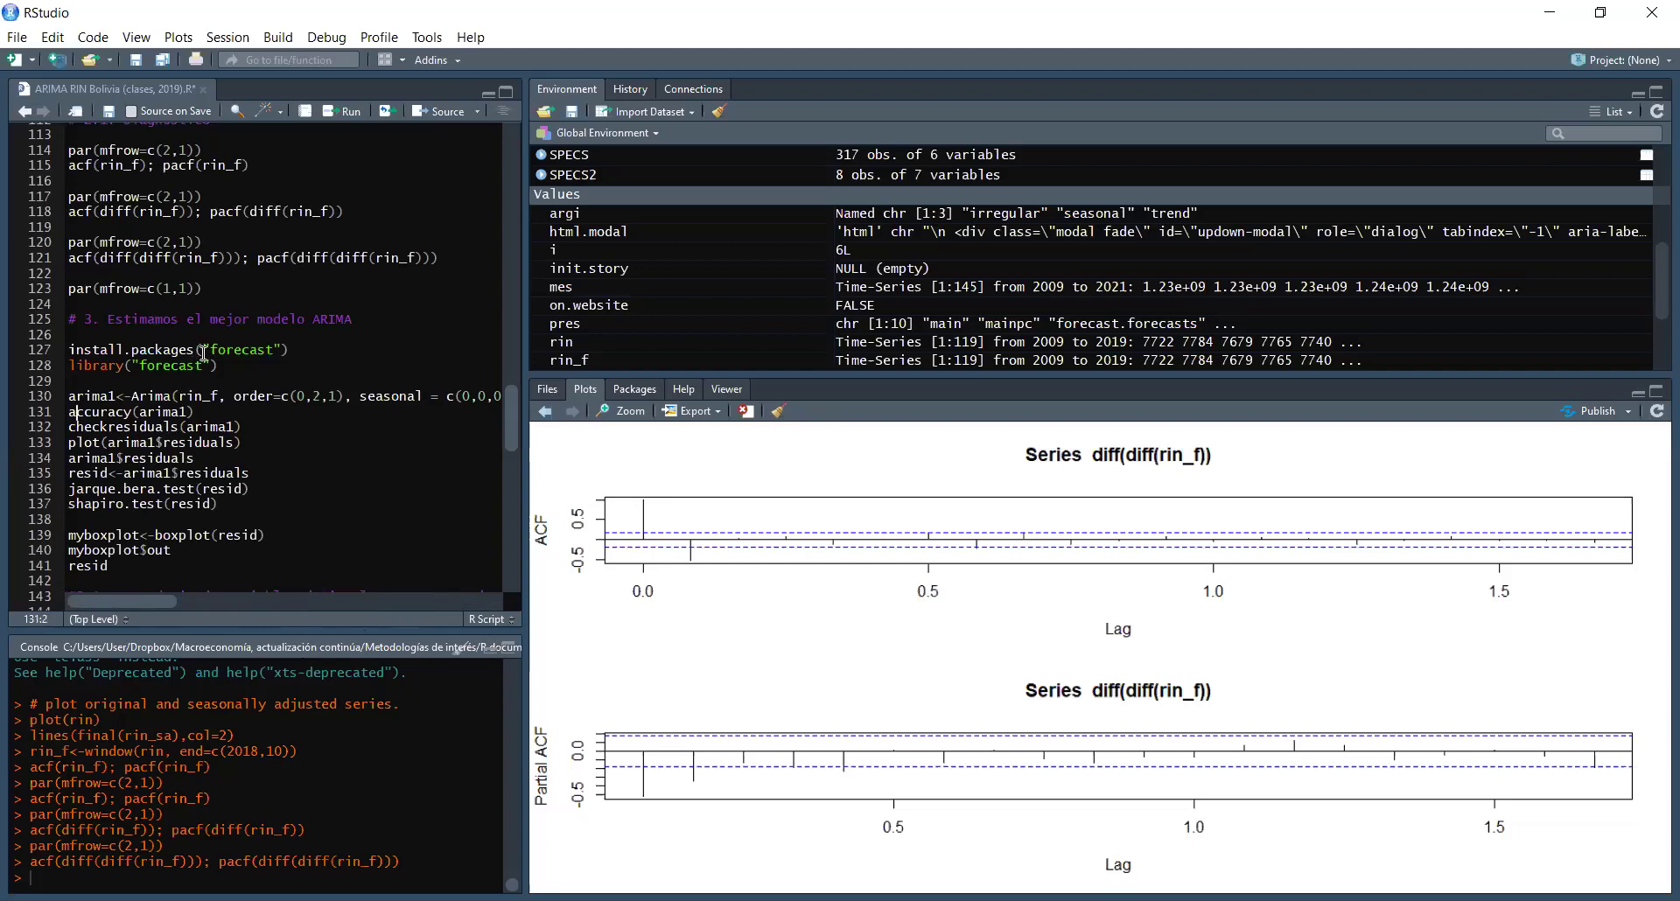
Step: Run the arima1 Arima estimation line and the accuracy(arima1) line
left_click(171, 396)
left_click(353, 118)
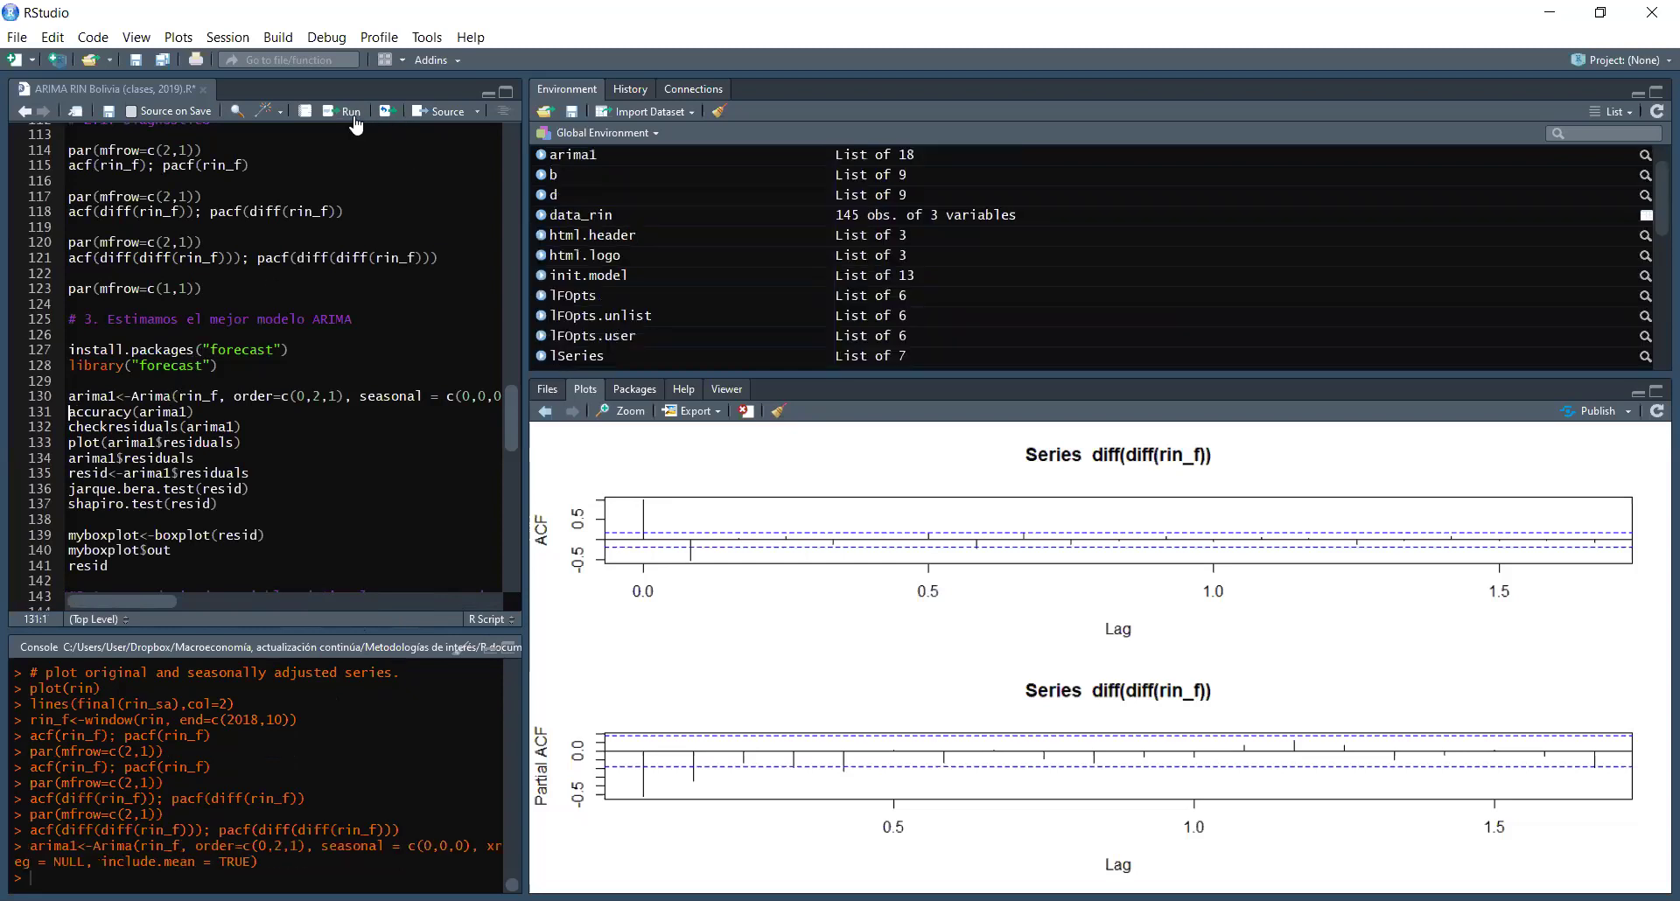
left_click(352, 117)
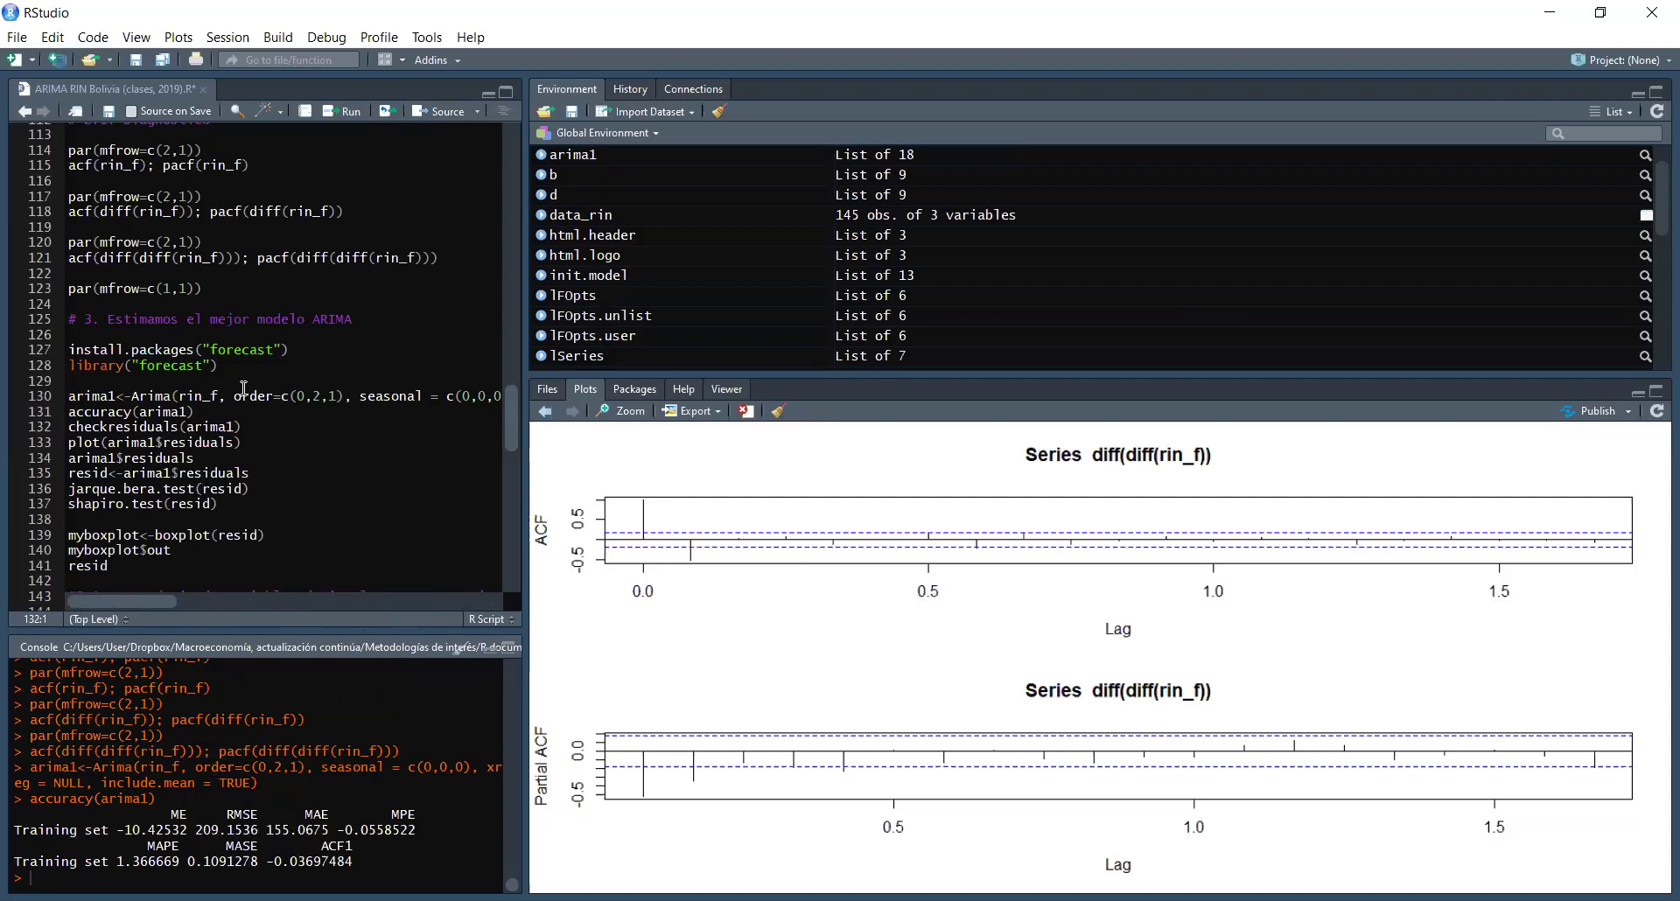
Step: Plot arima1$residuals, reset the plot layout with par(mfrow=c(1,1)), and plot the residuals again at full size
left_click(247, 443)
left_click(350, 113)
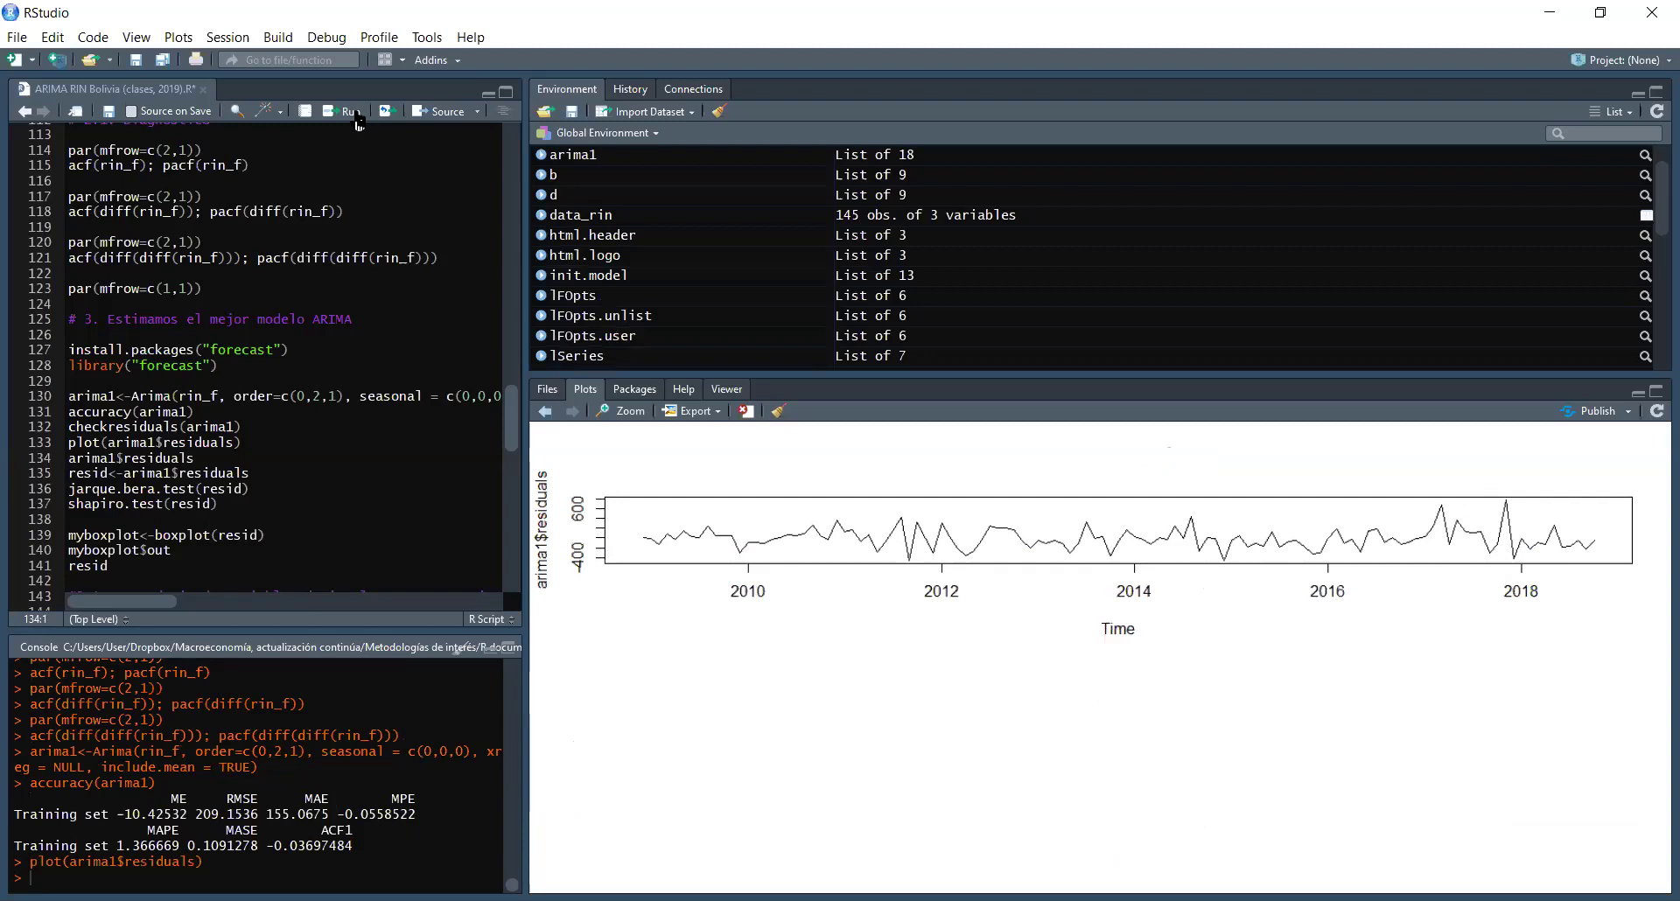
left_click(243, 293)
left_click(354, 114)
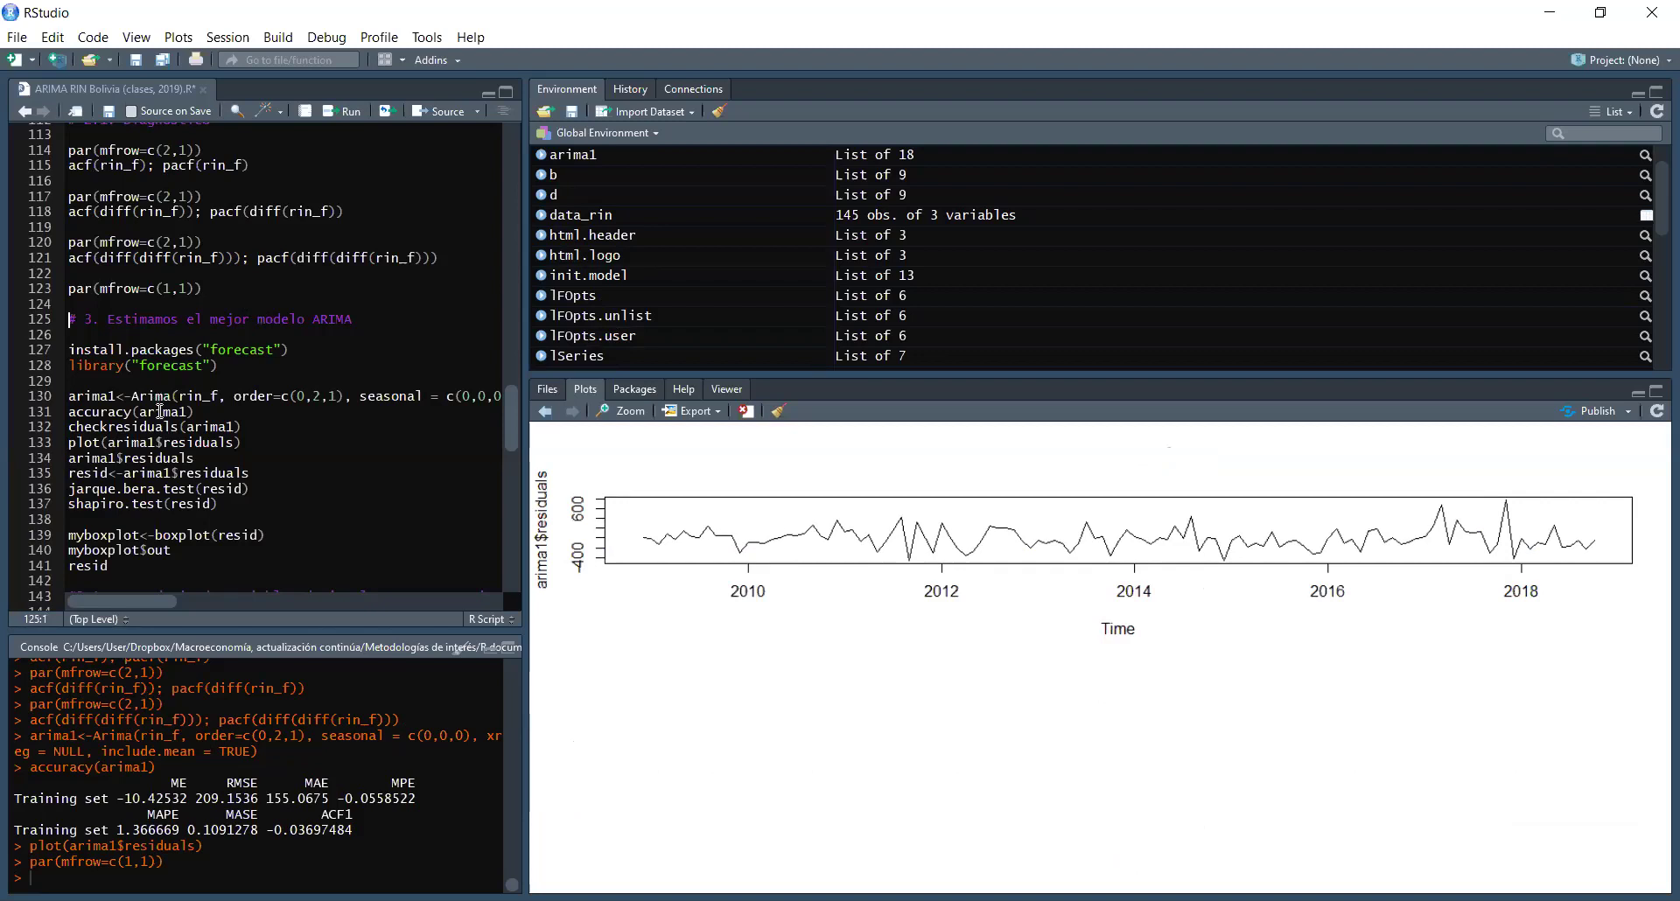
left_click(159, 441)
left_click(347, 114)
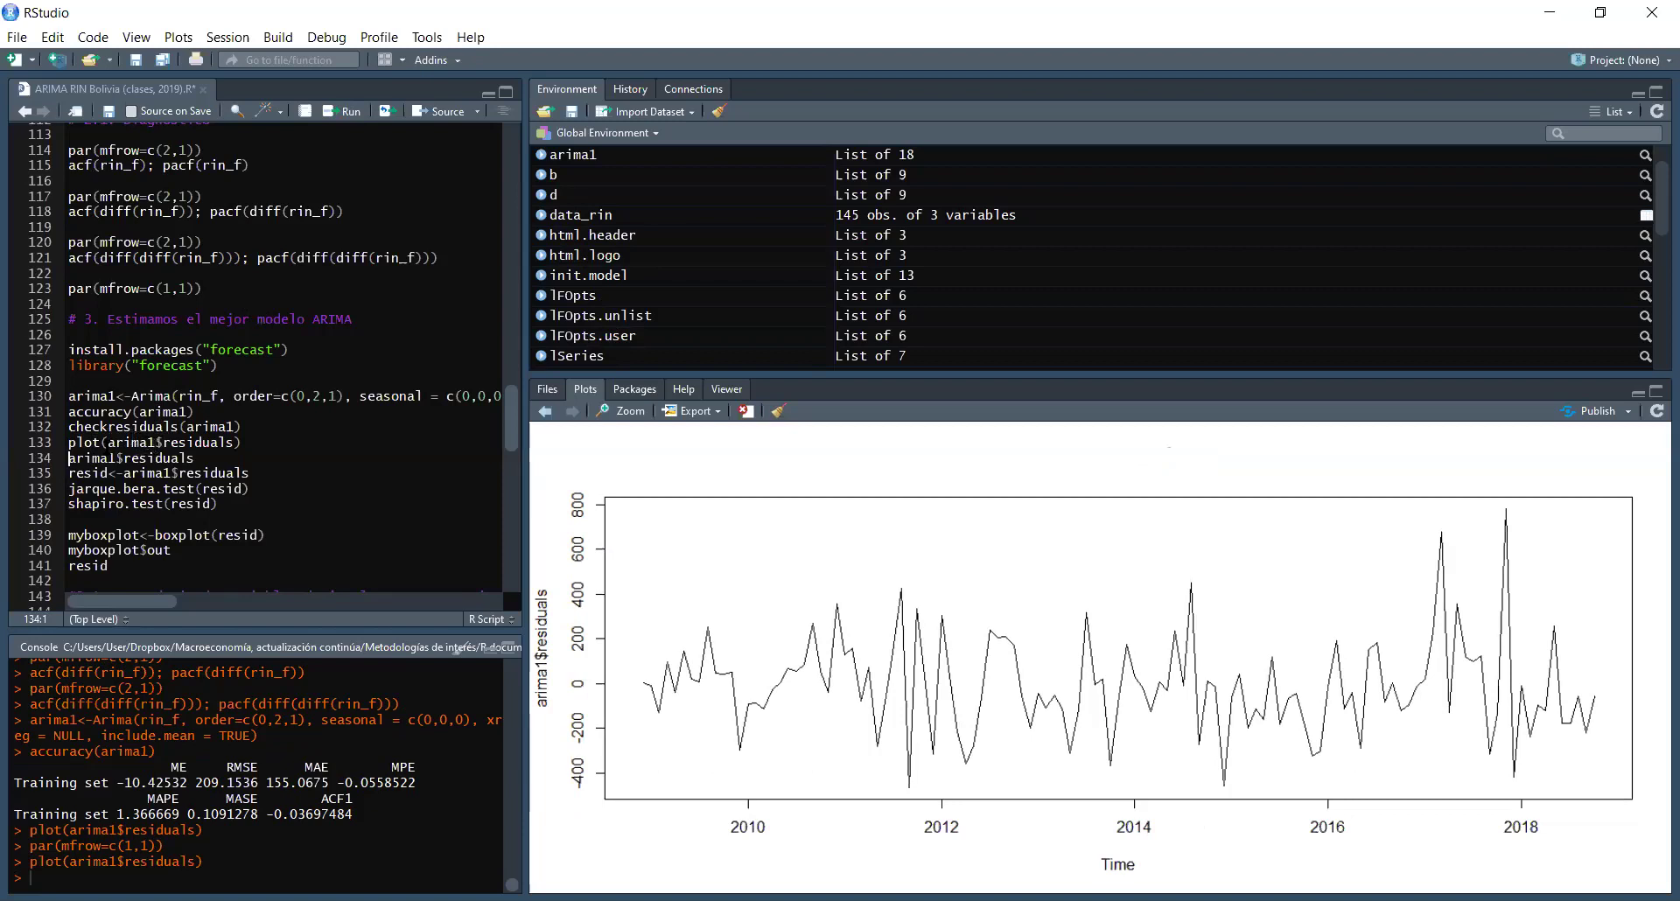
Step: Examine the arima1$residuals argument of the plot line and the jarque.bera.test(resid) and shapiro.test(resid) lines
left_click_drag(111, 446, 152, 444)
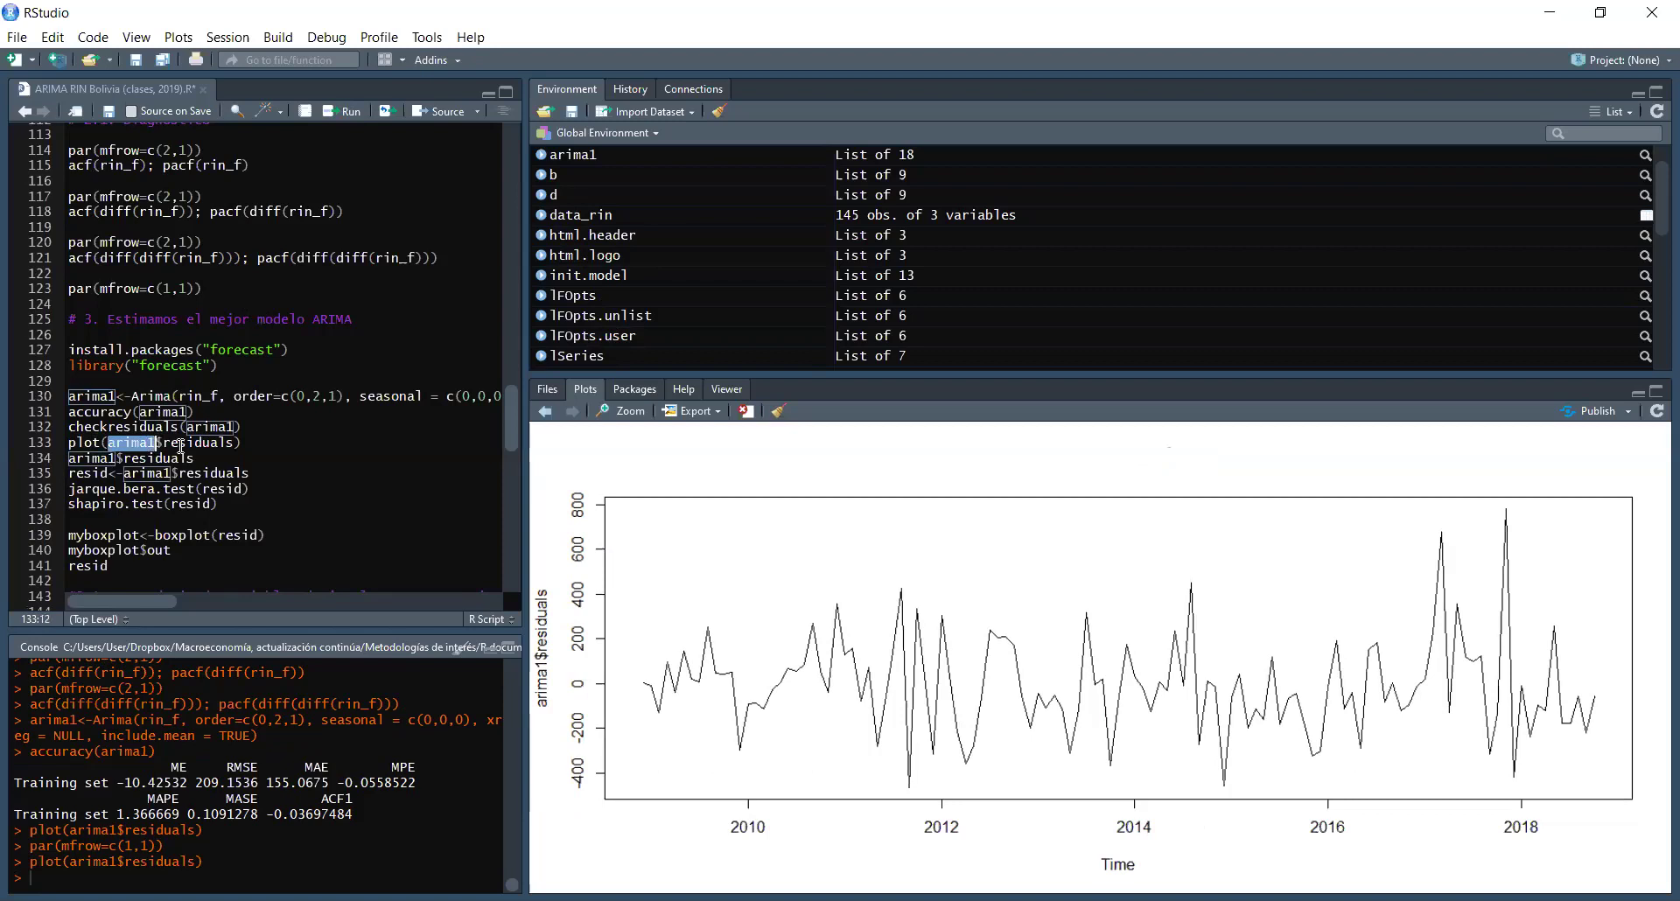
left_click(217, 445)
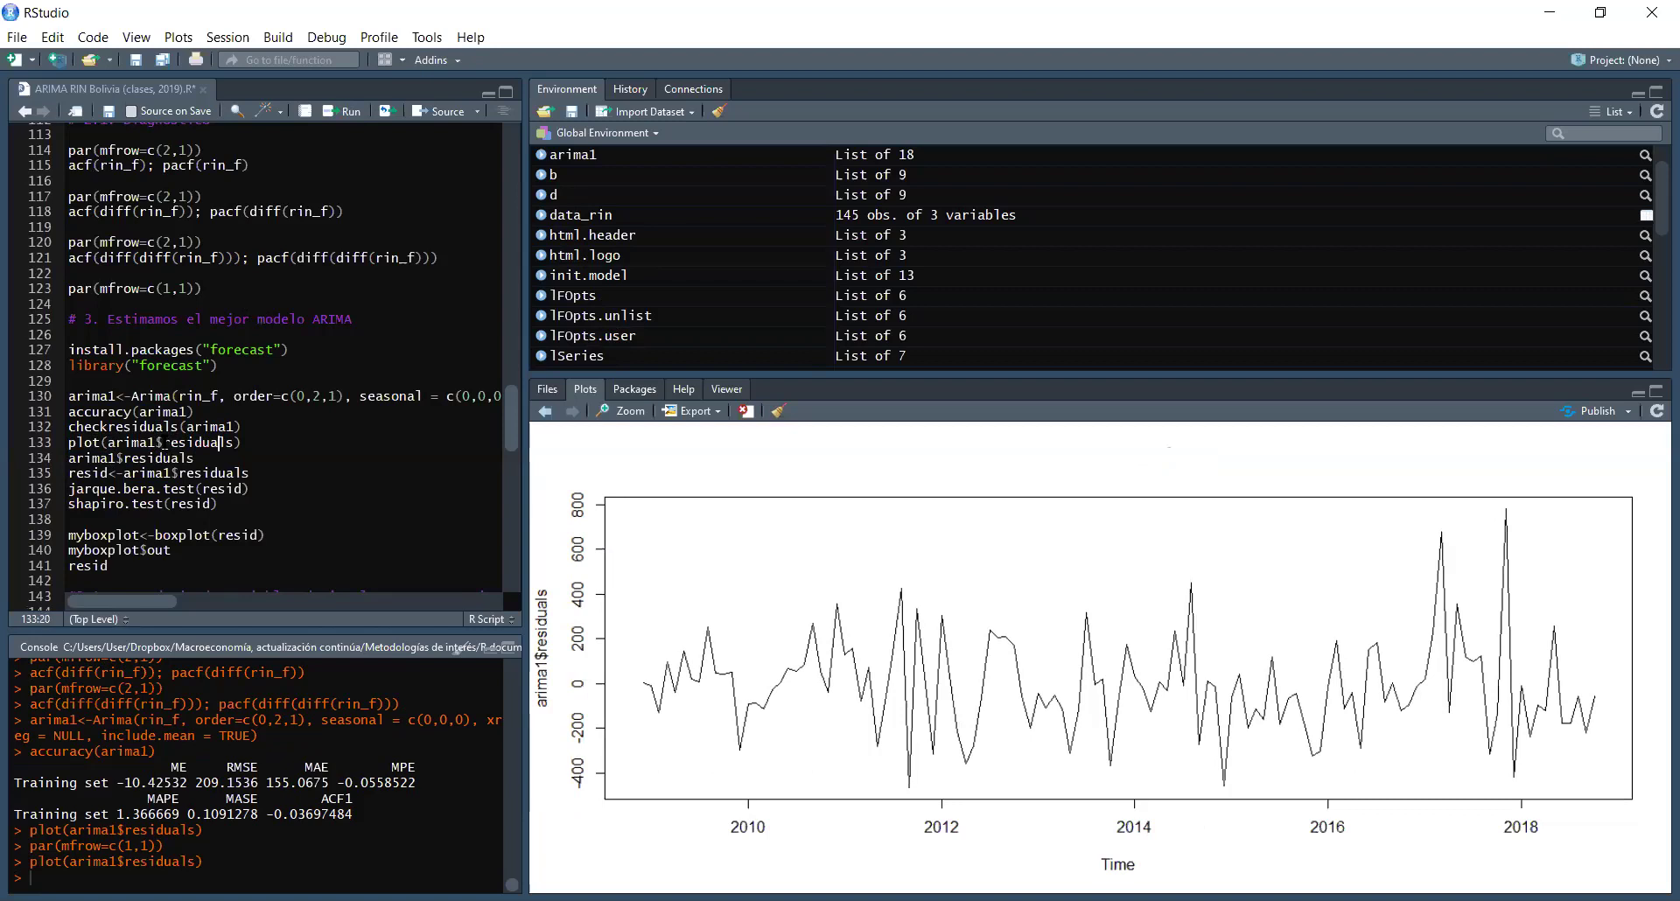
double_click(160, 444)
left_click_drag(234, 442, 179, 442)
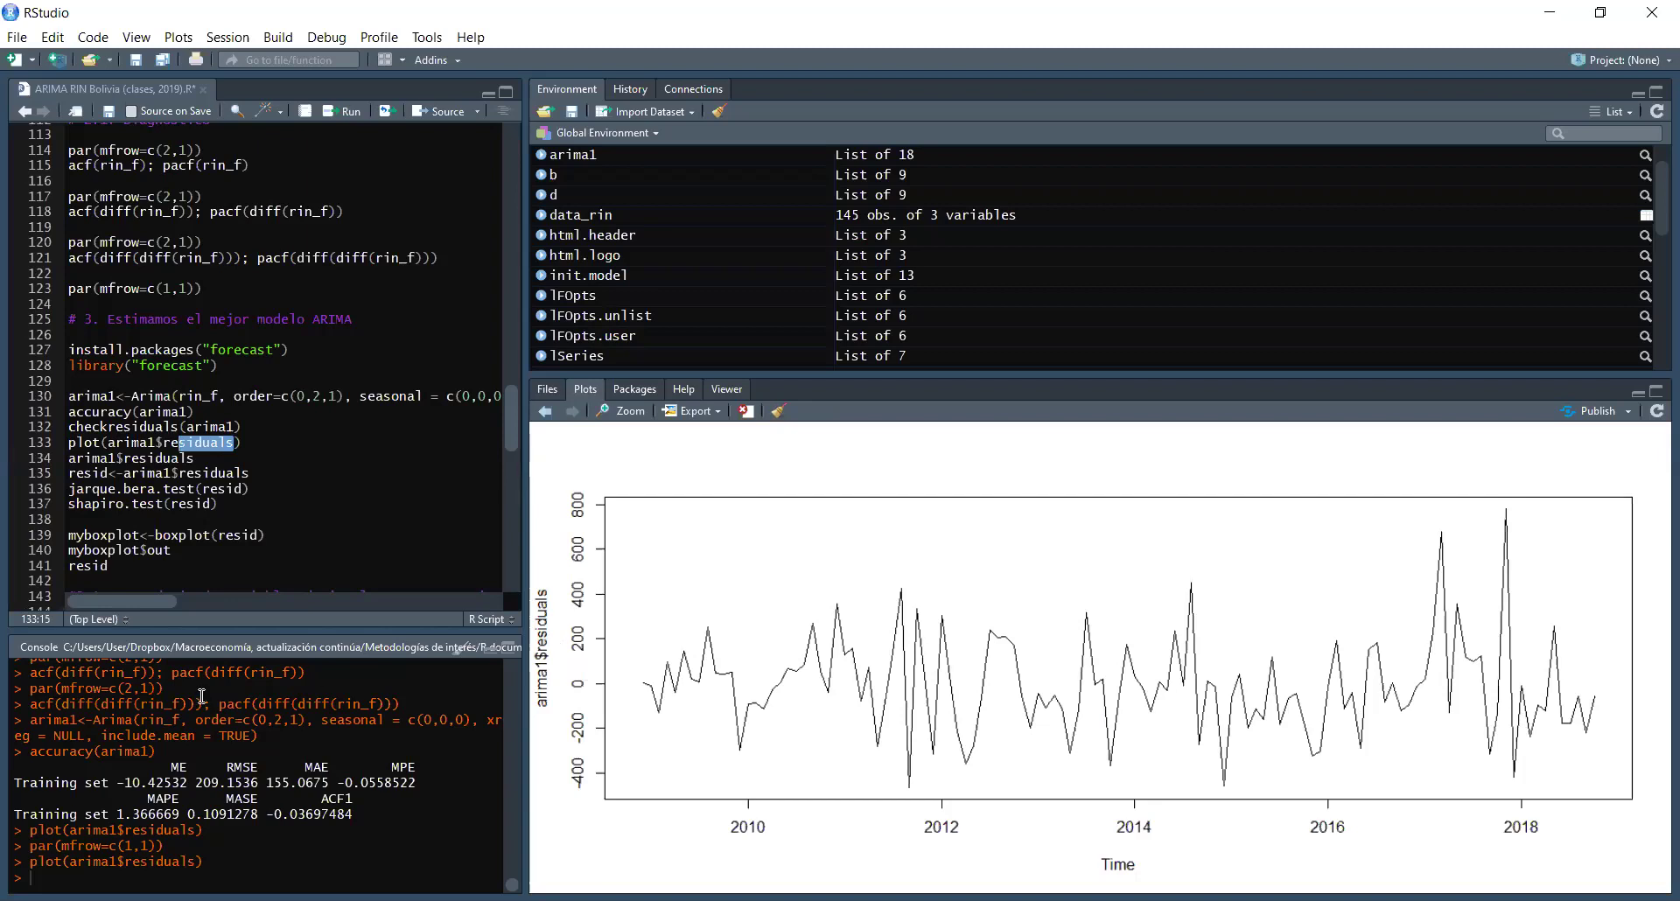
left_click(254, 487)
left_click_drag(220, 505, 69, 493)
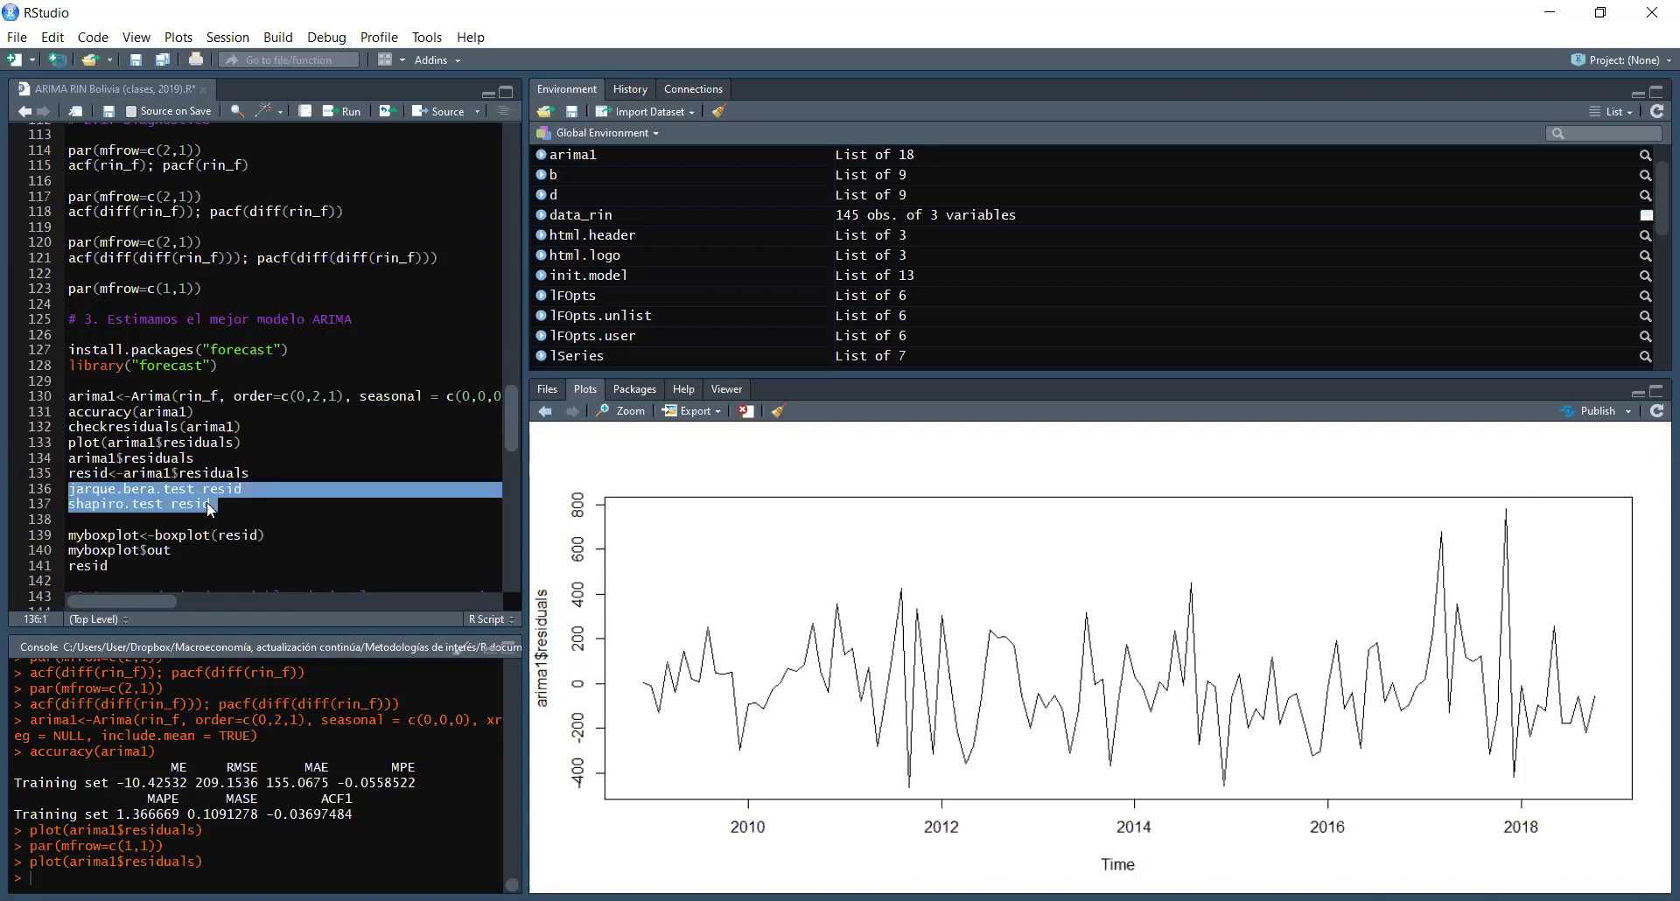
left_click(243, 503)
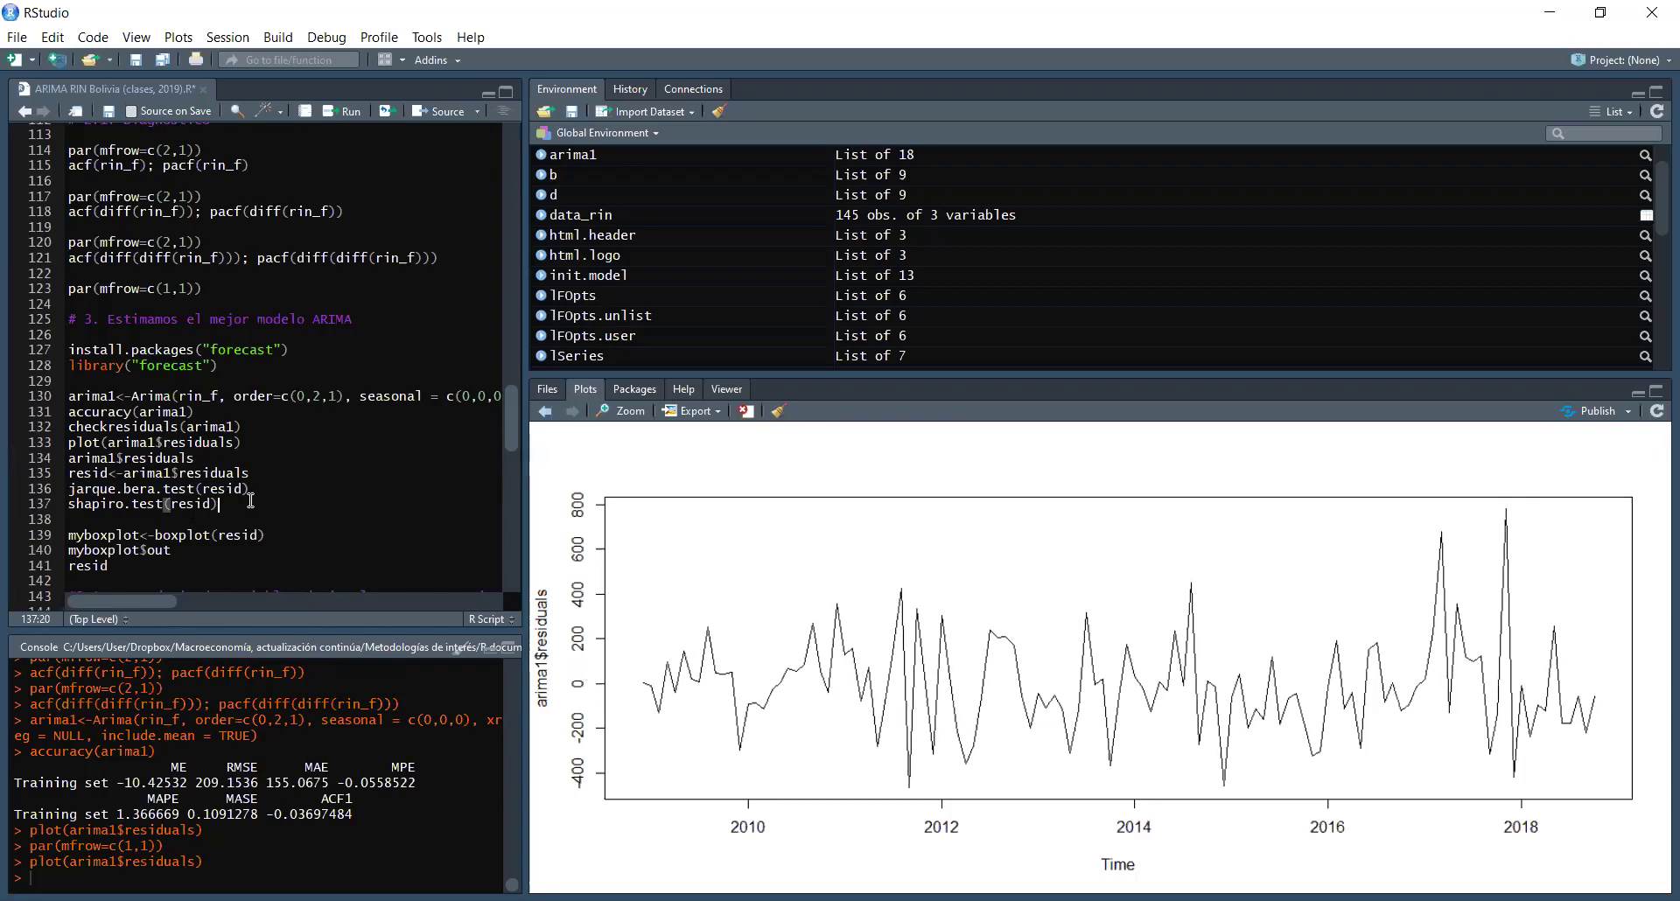
left_click_drag(256, 499, 256, 495)
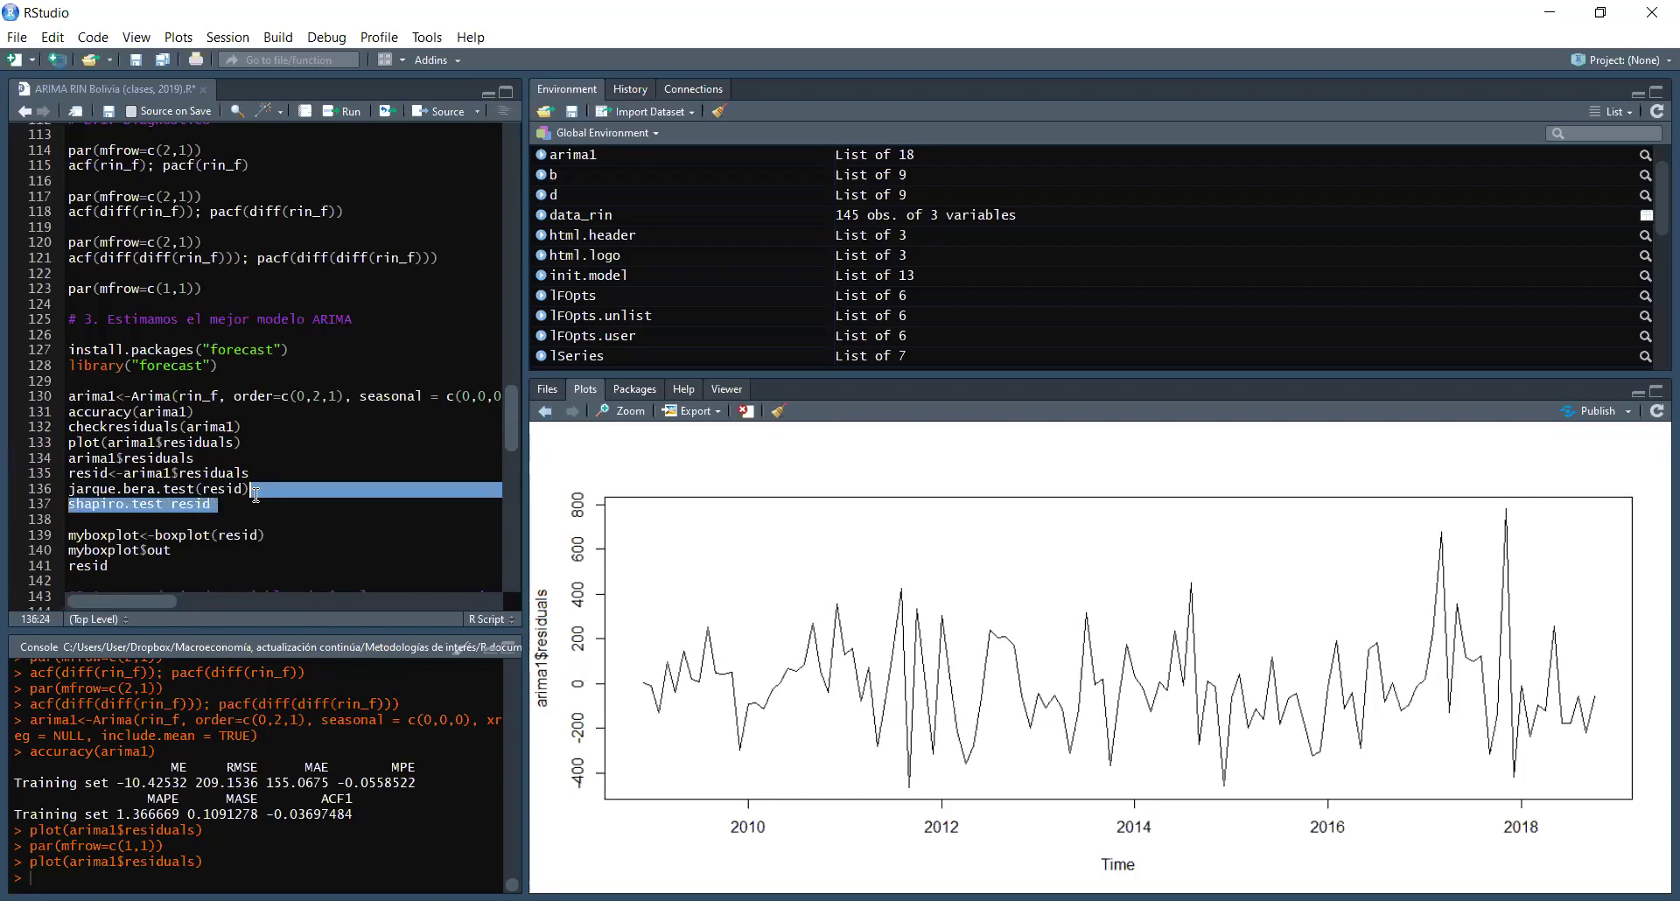
left_click(254, 491)
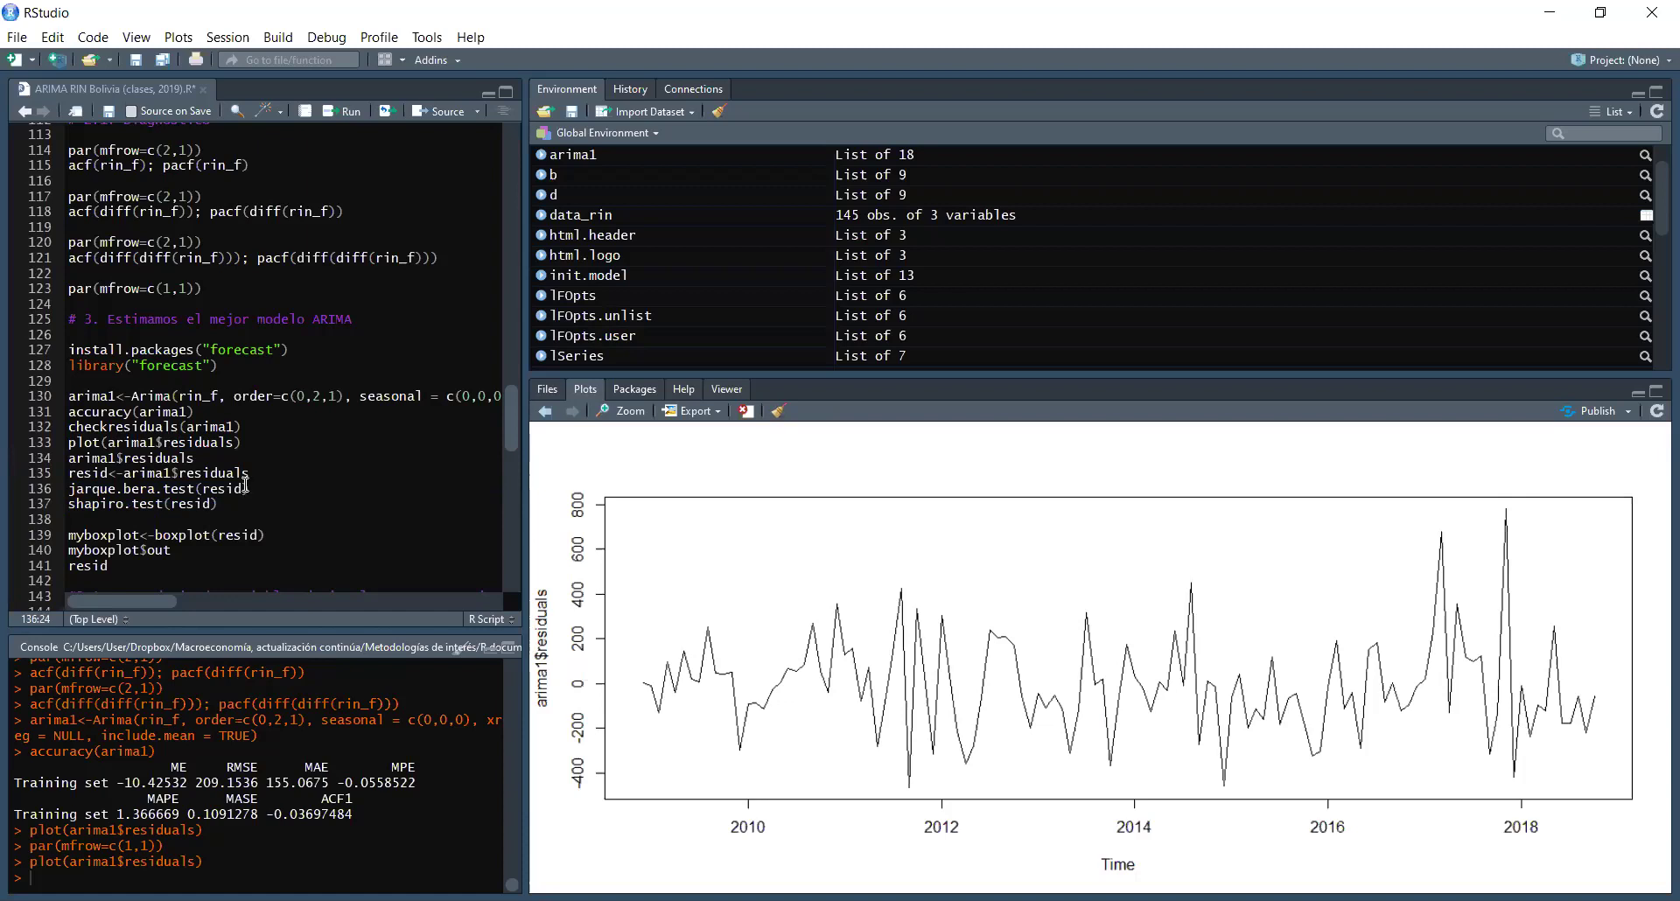
Step: Examine the resid<-arima1$residuals line and how it assigns the model residuals to resid
left_click(253, 474)
left_click(110, 475)
left_click(70, 476, "shift")
left_click(70, 476)
left_click_drag(123, 475, 171, 475)
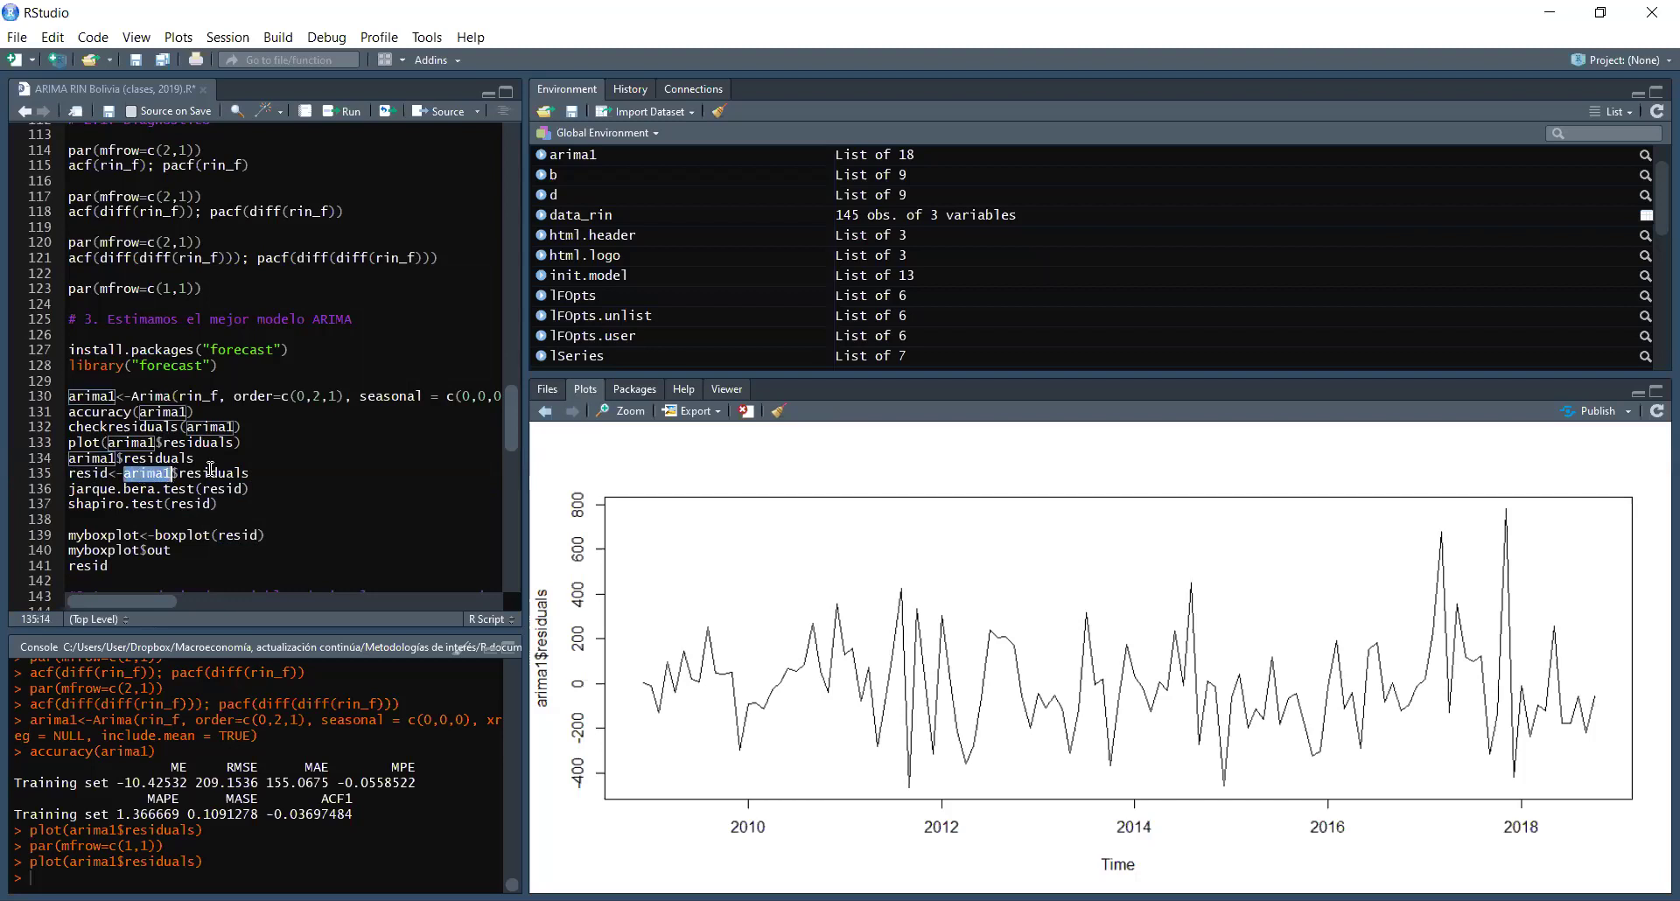
key("shift+Home")
key("shift+Left")
left_click(254, 473)
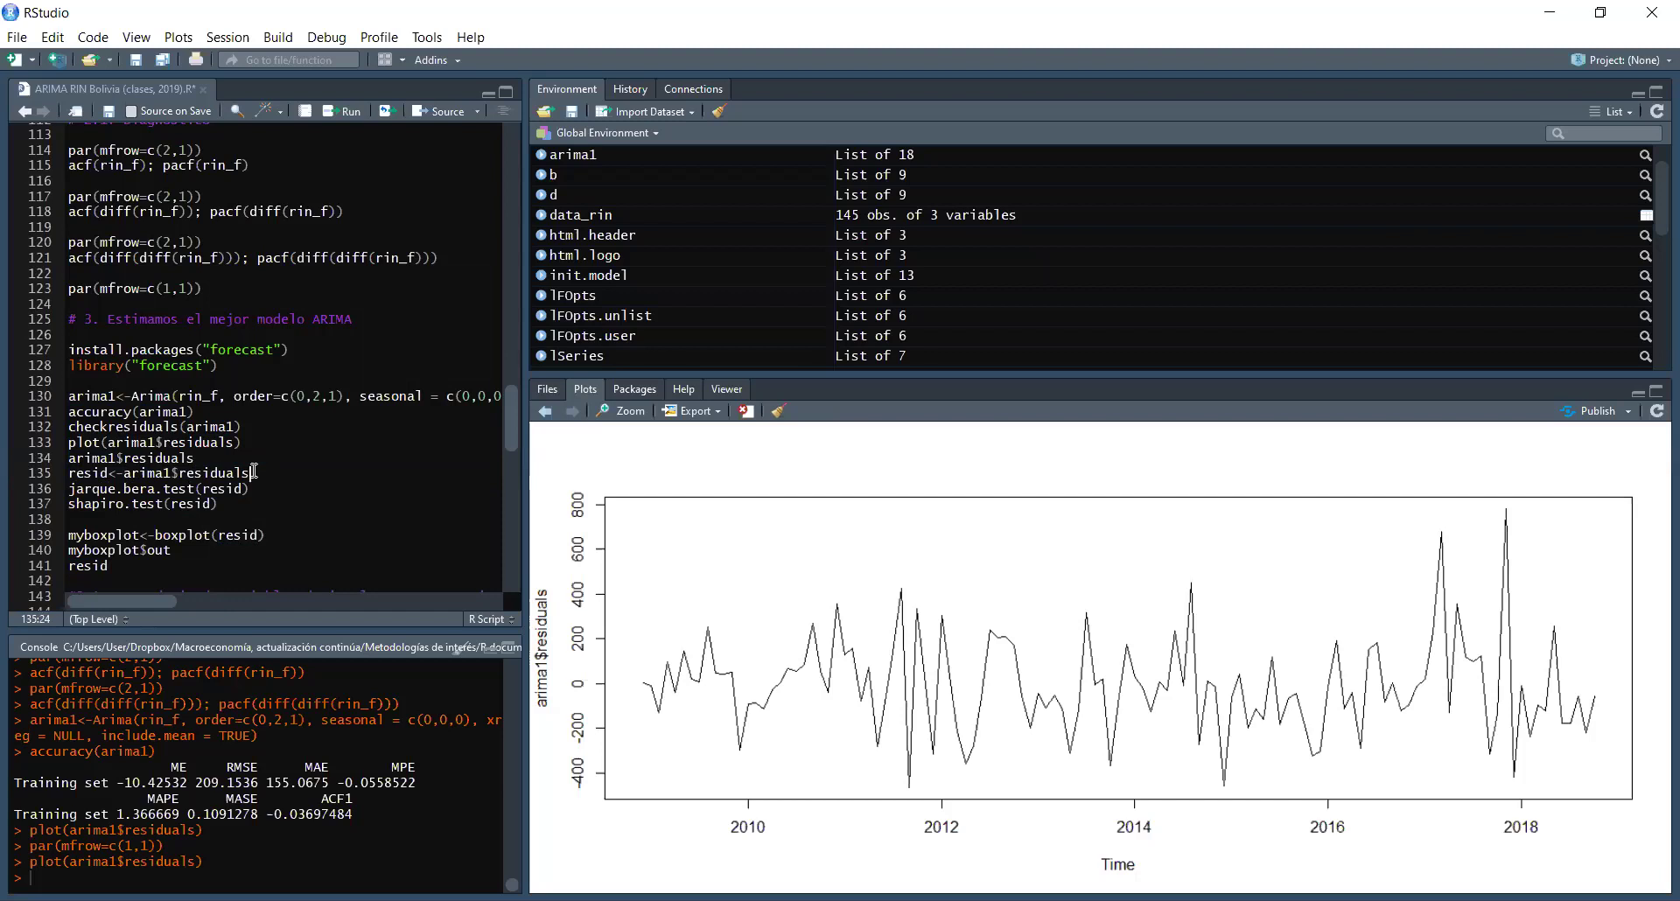
Step: Run the resid<-arima1$residuals line and the jarque.bera.test(resid) and shapiro.test(resid) normality tests
left_click(351, 114)
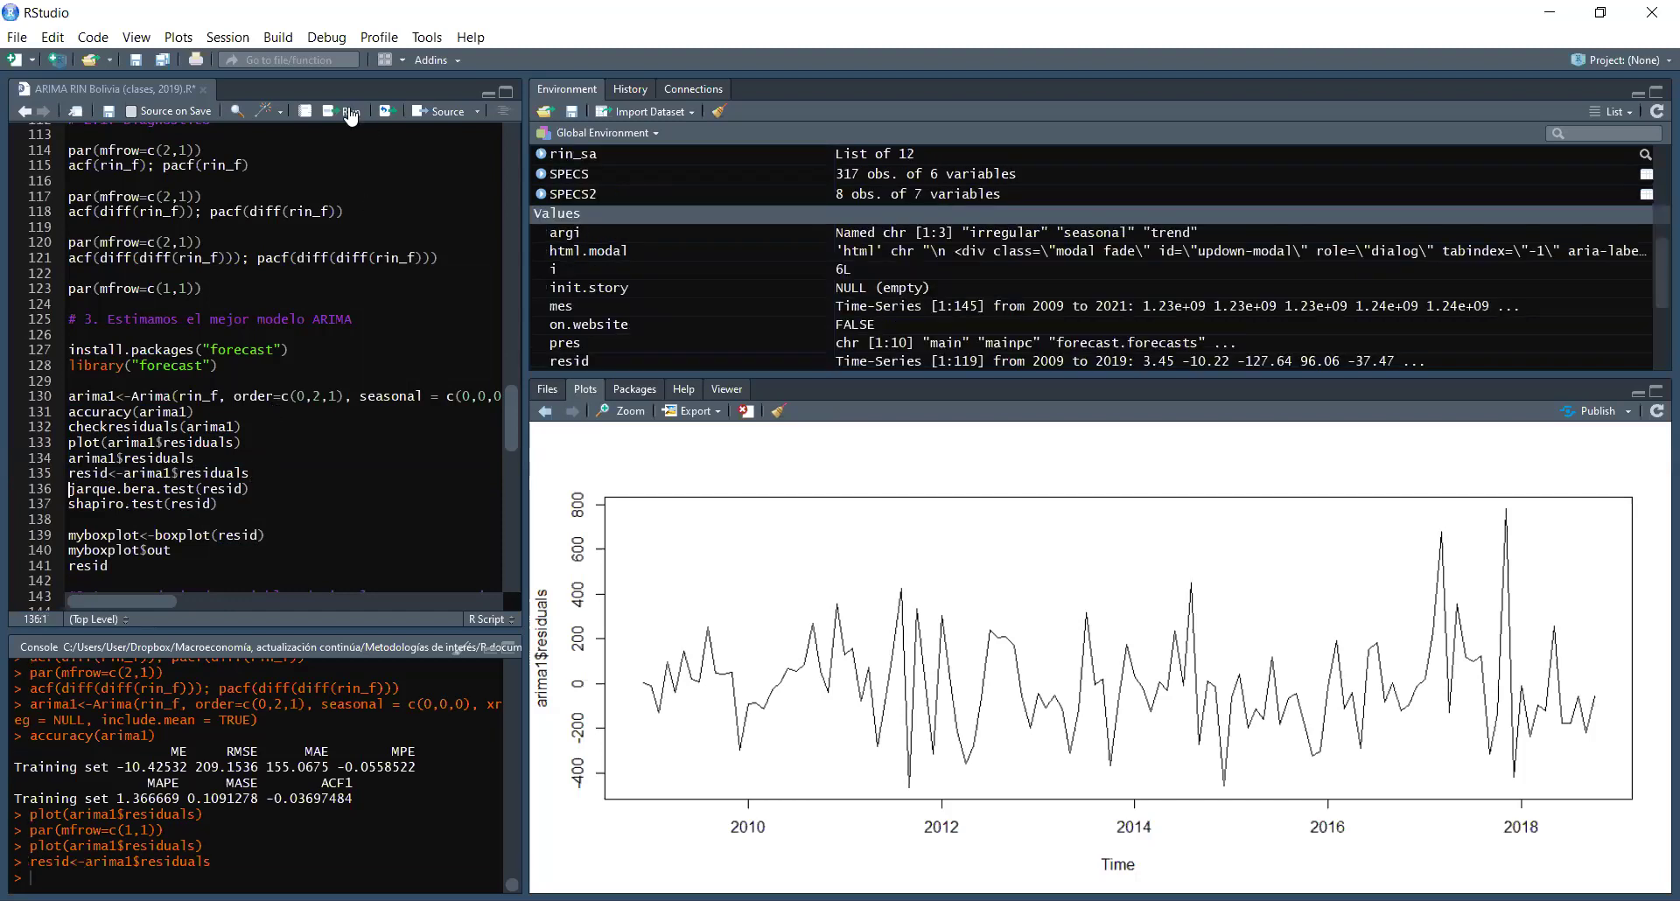
left_click(351, 114)
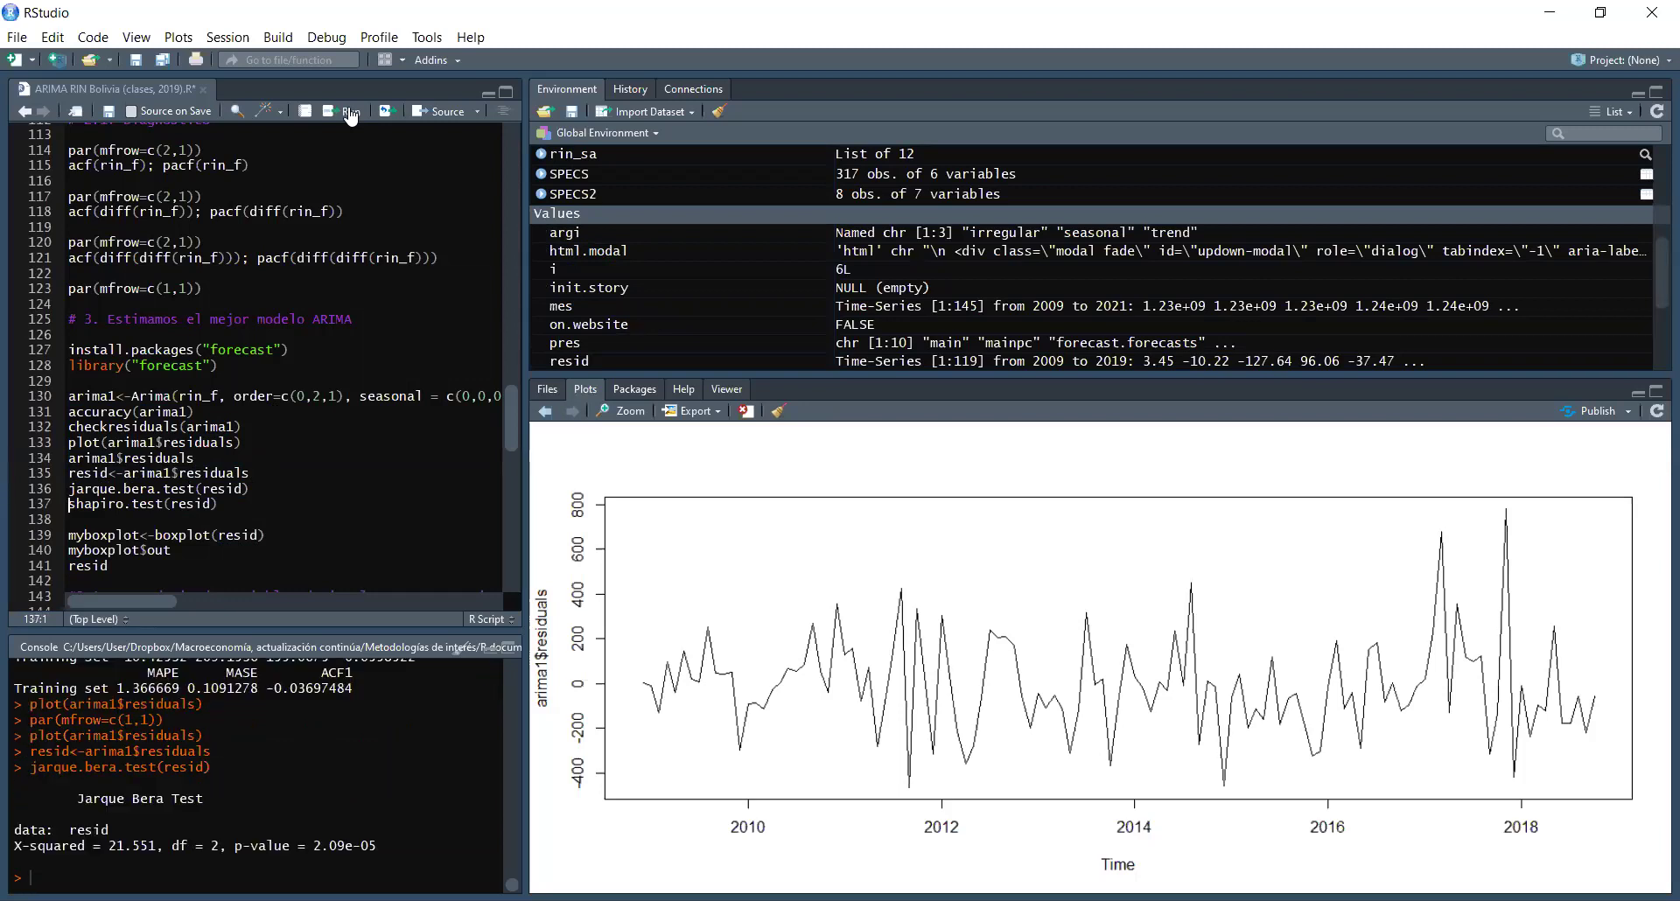
left_click(351, 114)
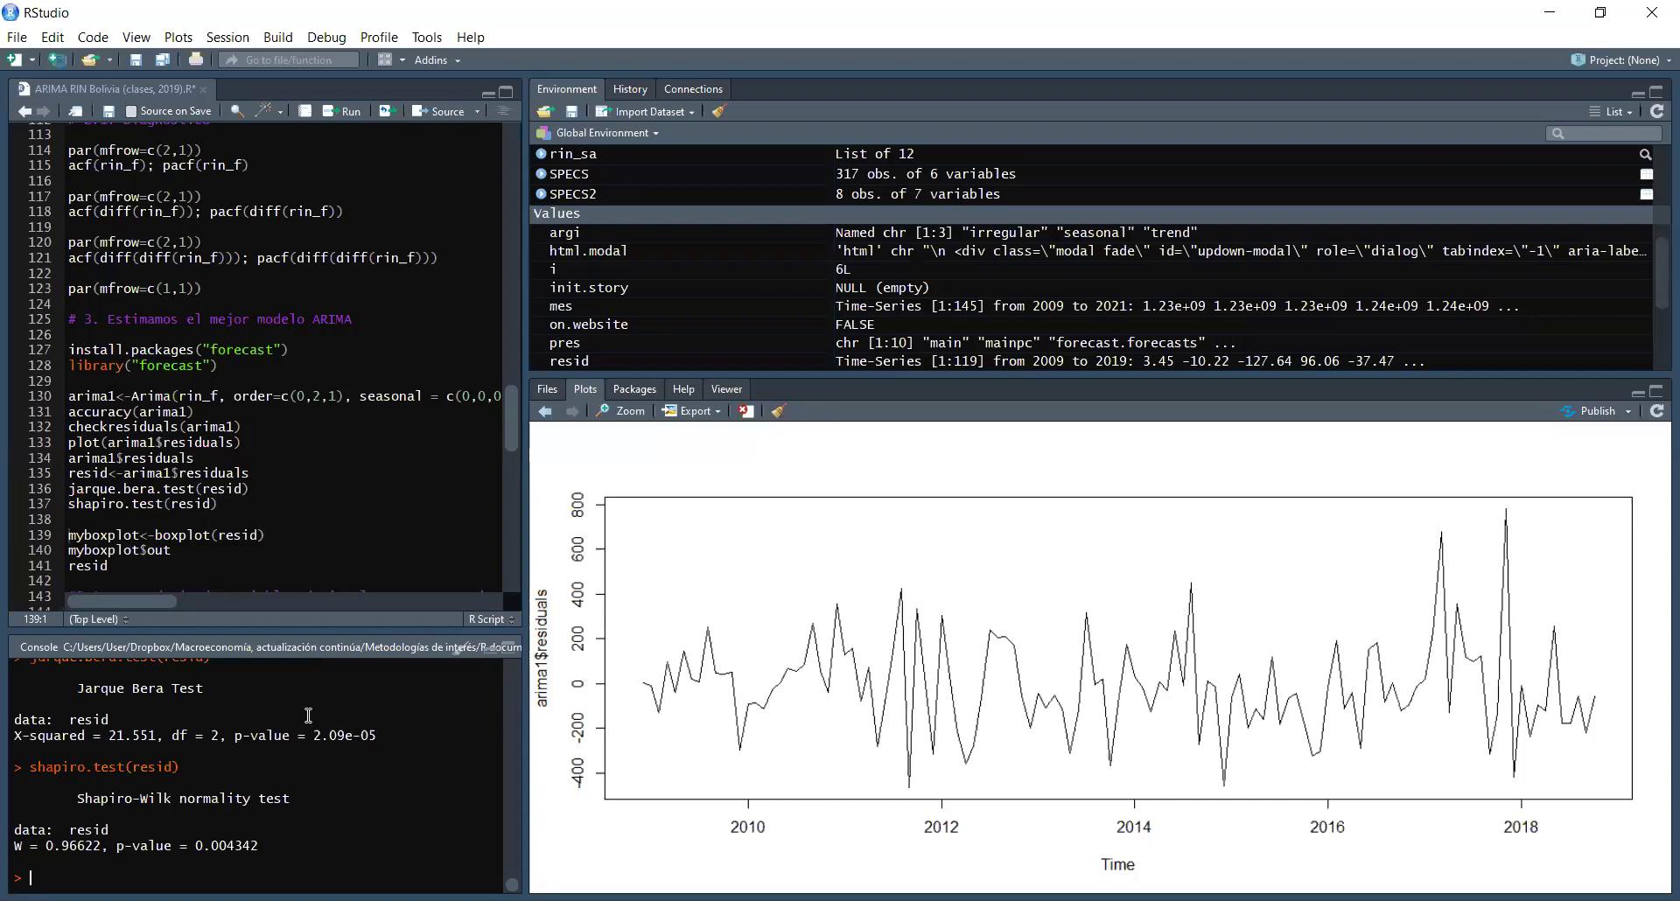
Step: Examine the p-values of the Jarque Bera and Shapiro-Wilk tests in the console output
left_click_drag(378, 737, 230, 739)
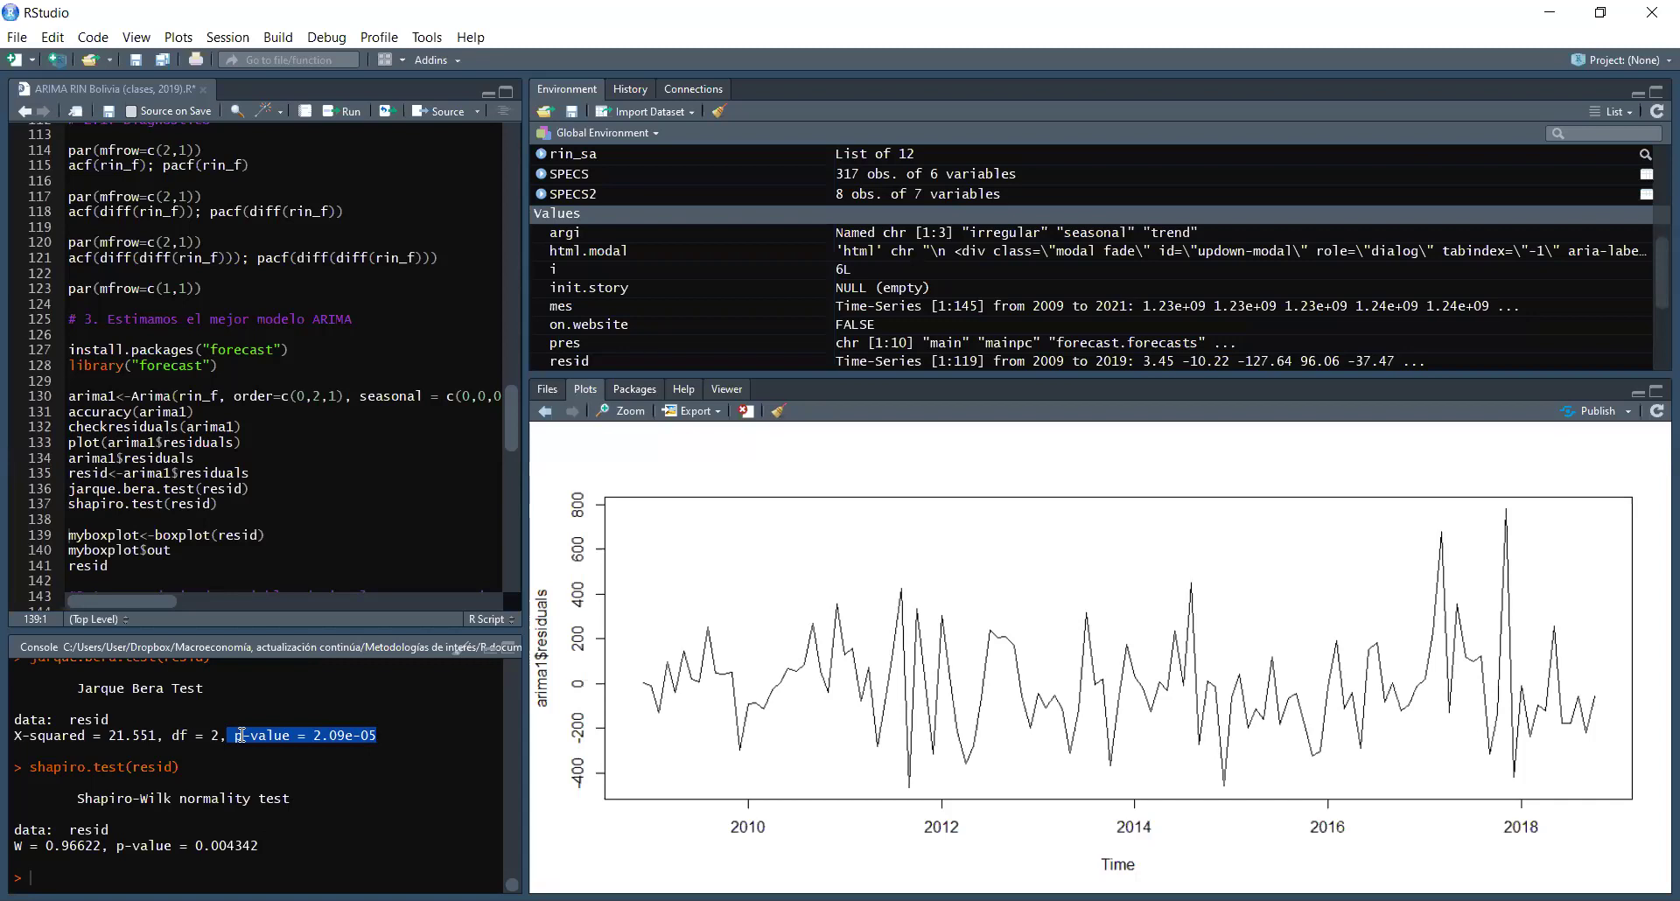
left_click(381, 738)
left_click_drag(381, 738, 228, 741)
left_click(206, 846)
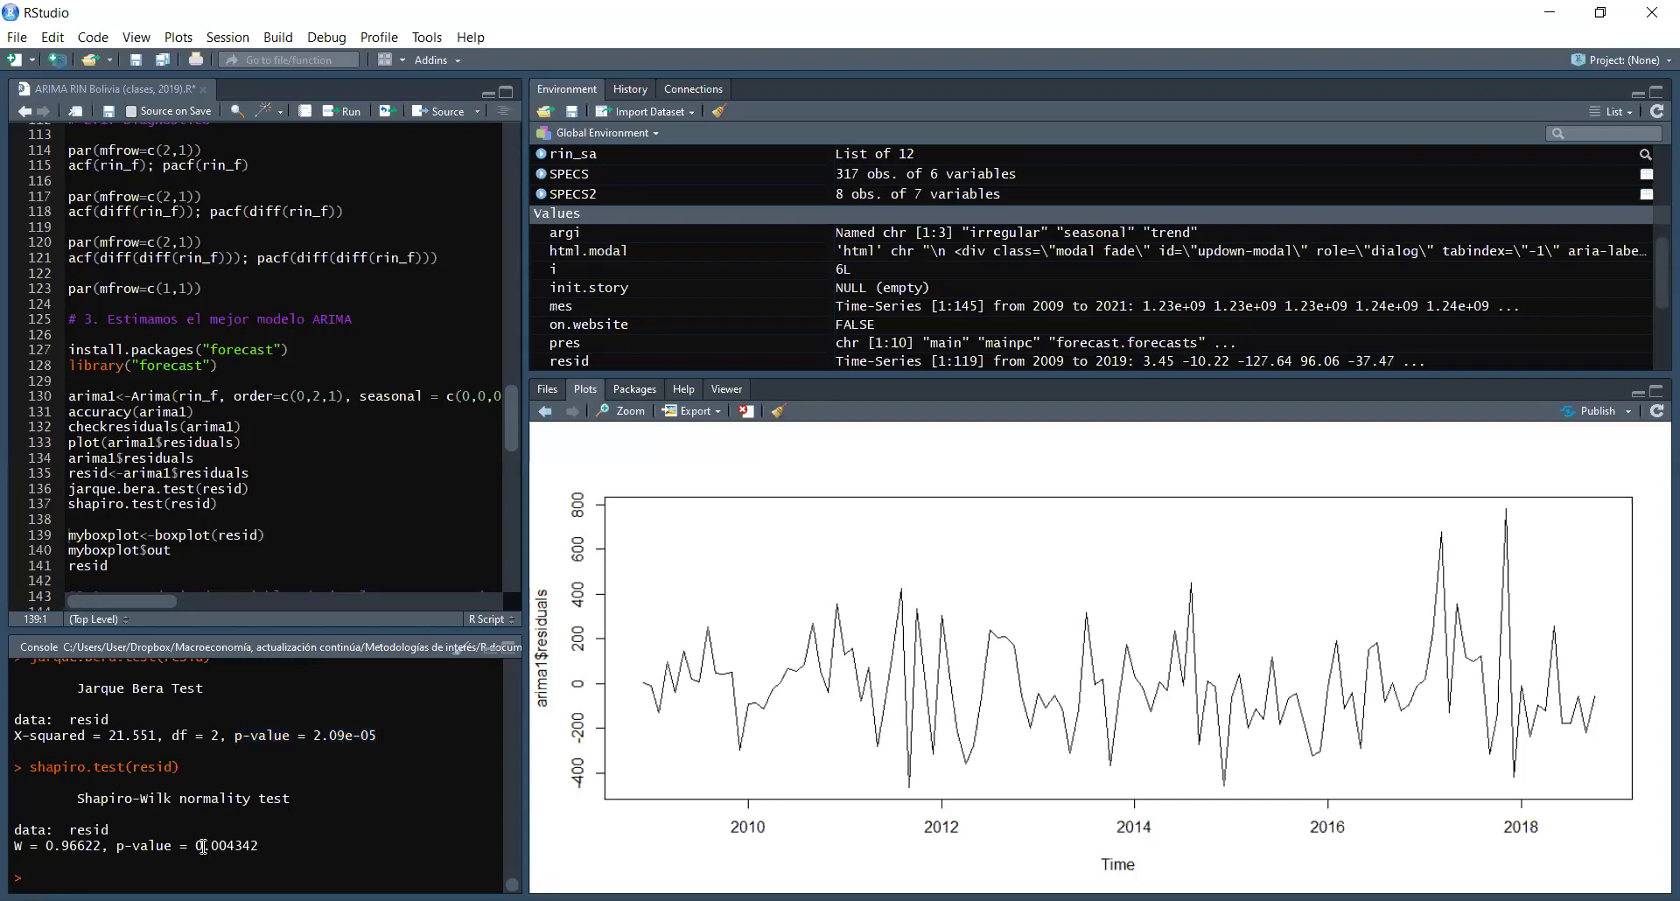
left_click_drag(195, 847, 257, 851)
Step: Review the myboxplot<-boxplot(resid) line and run it to draw a boxplot of the model residuals
left_click(327, 537)
scroll(511, 443, "down", 3)
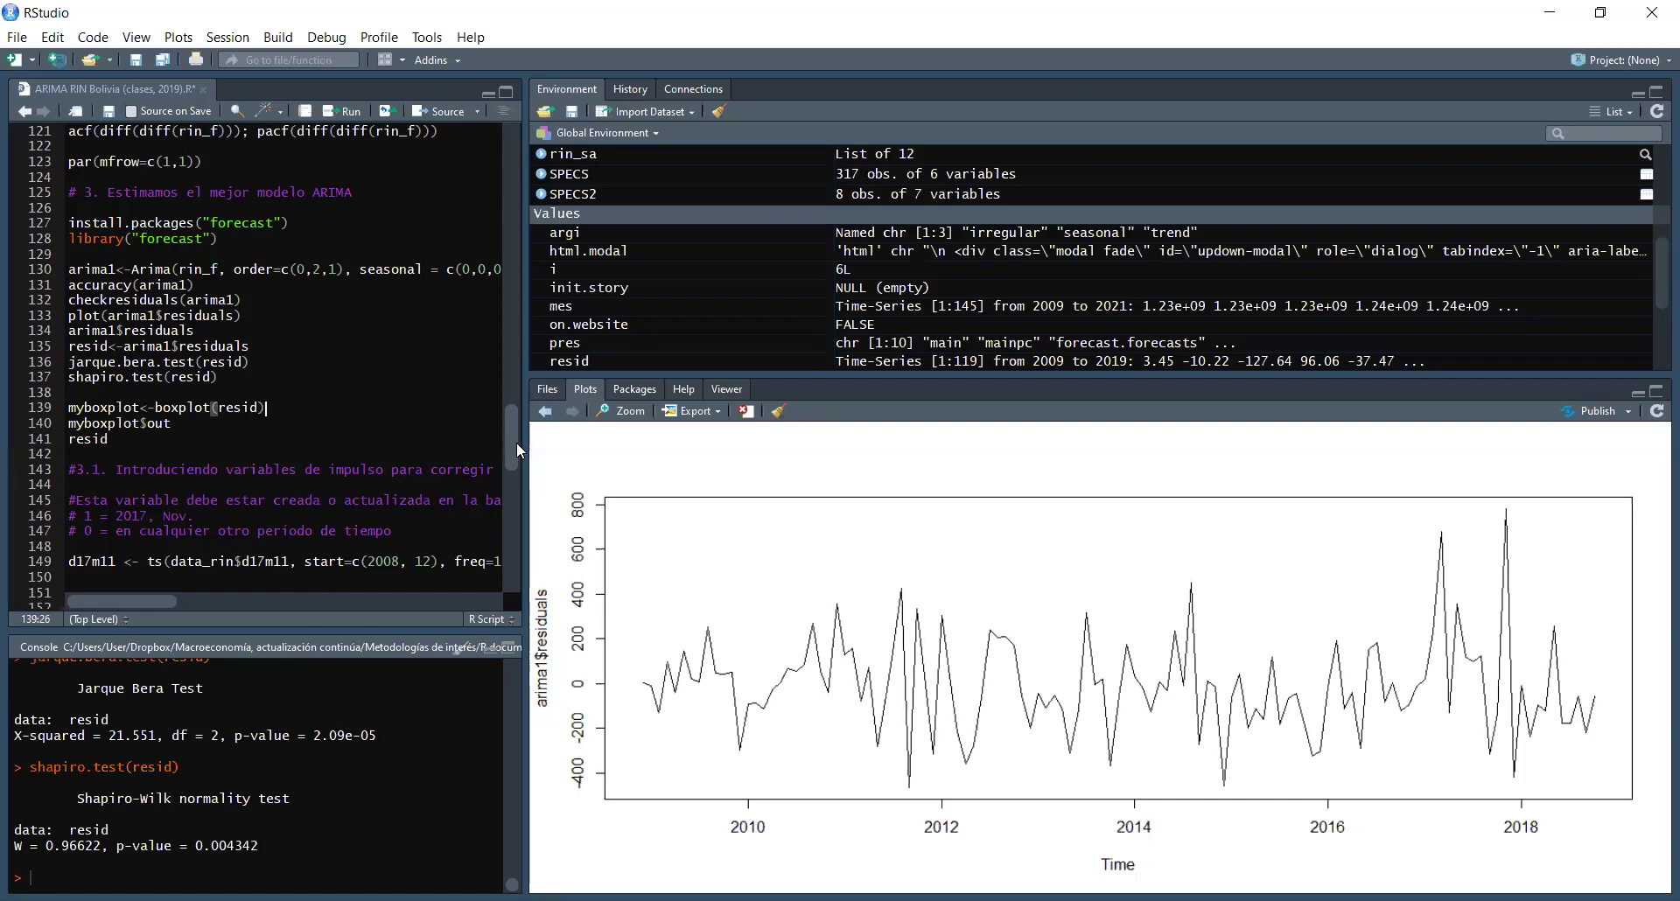
scroll(511, 455, "down", 2)
scroll(511, 445, "up", 1)
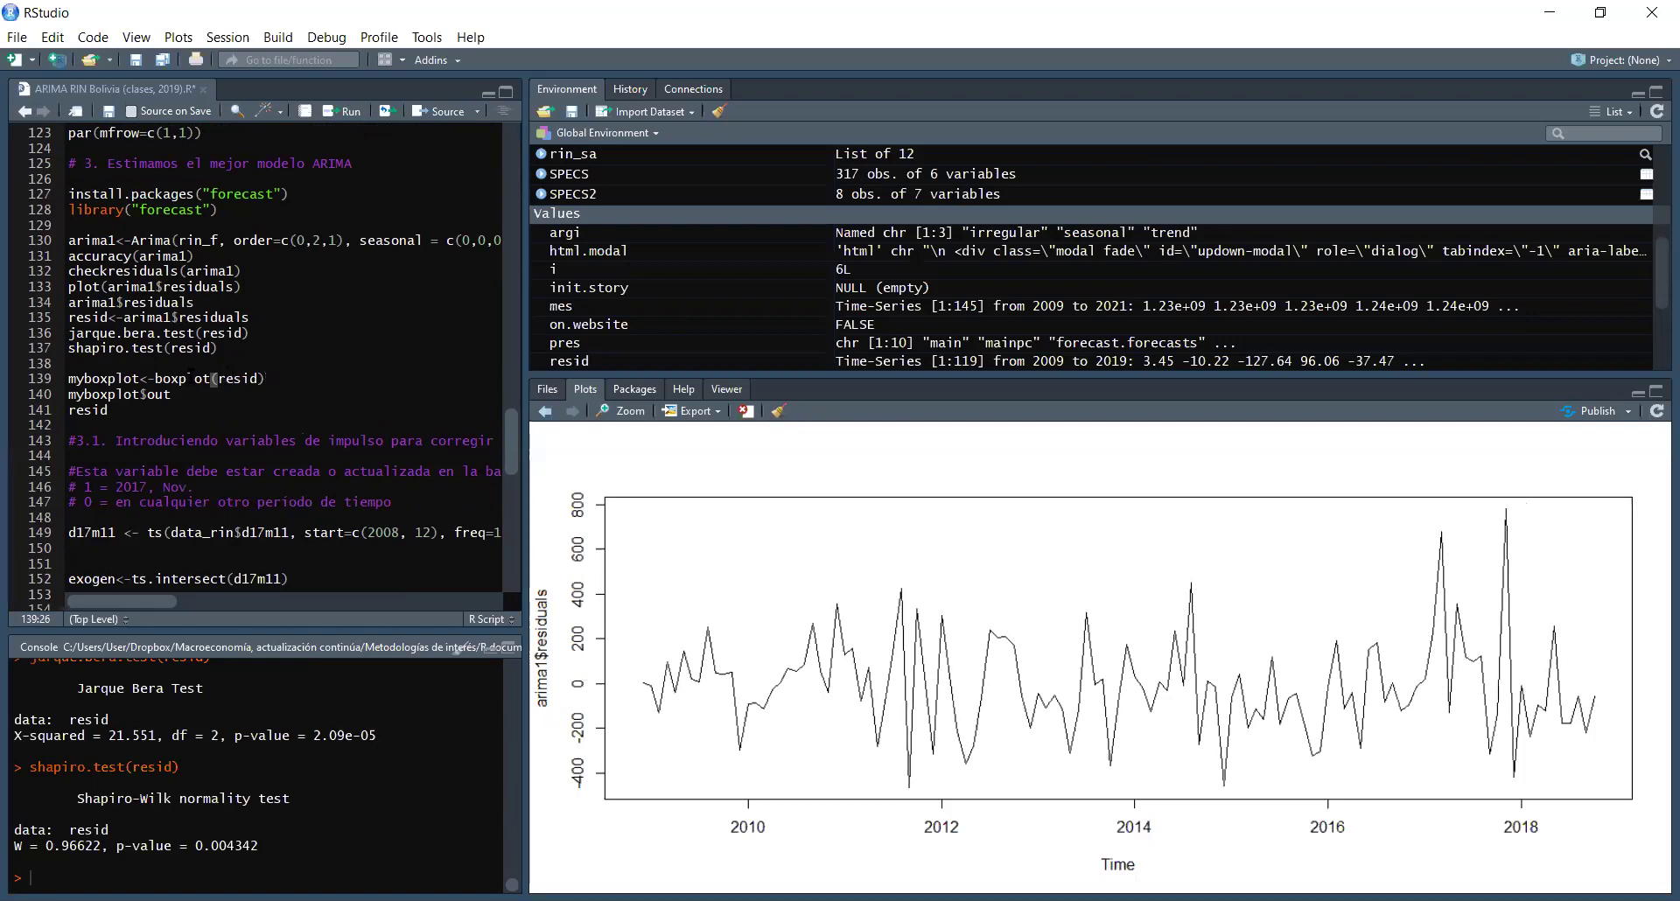
left_click_drag(159, 378, 208, 378)
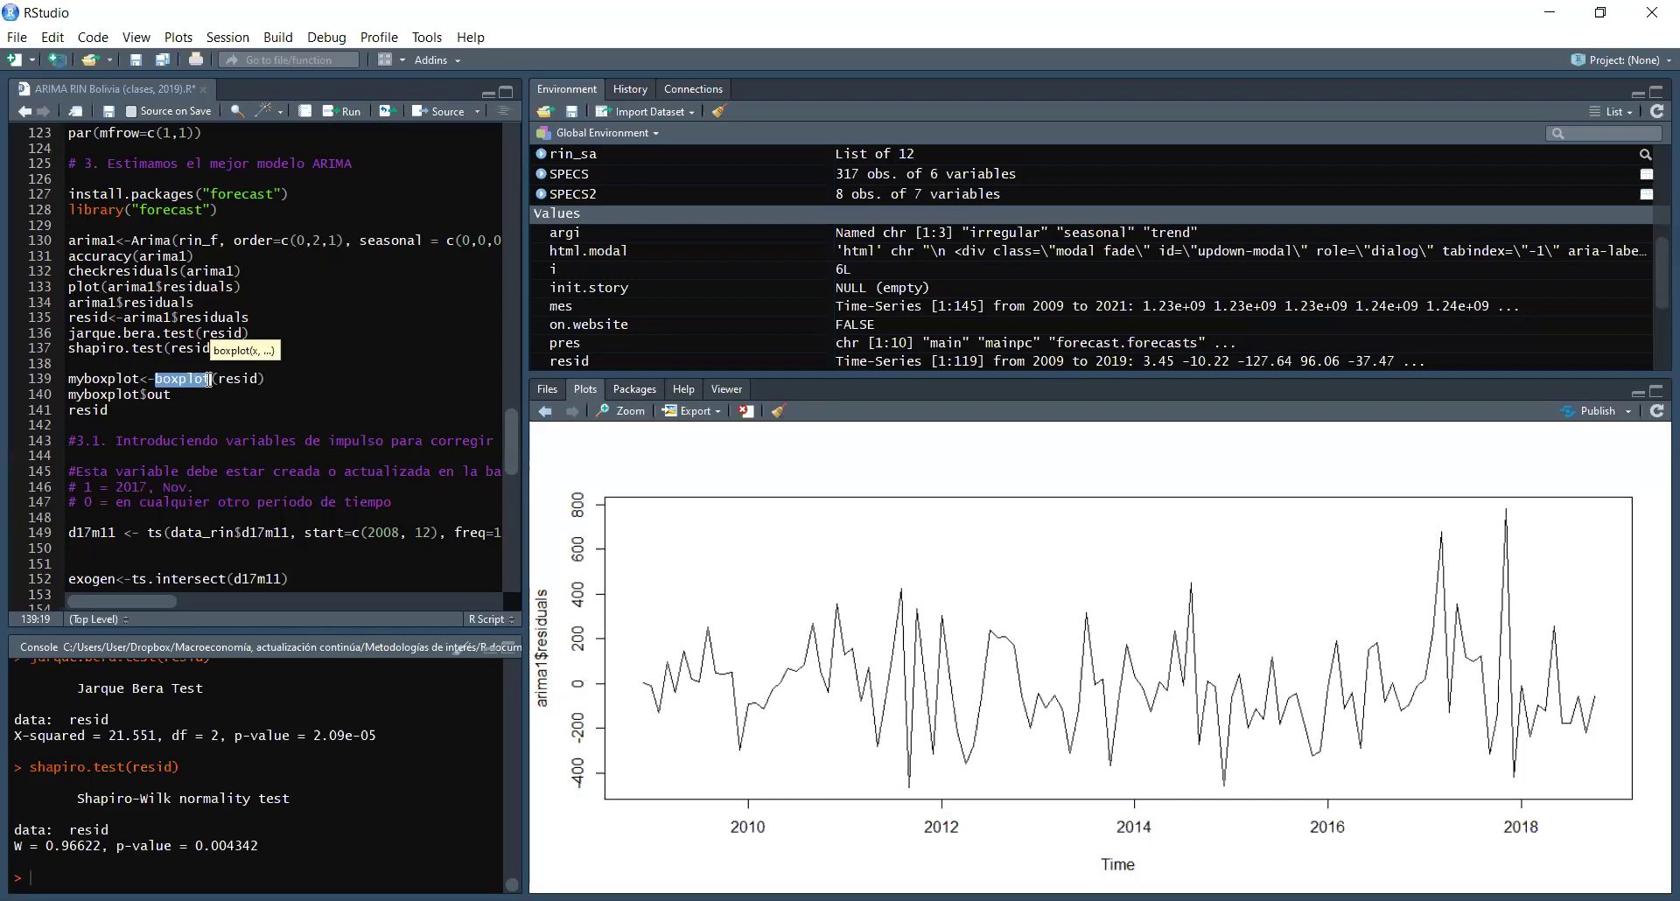
left_click(242, 399)
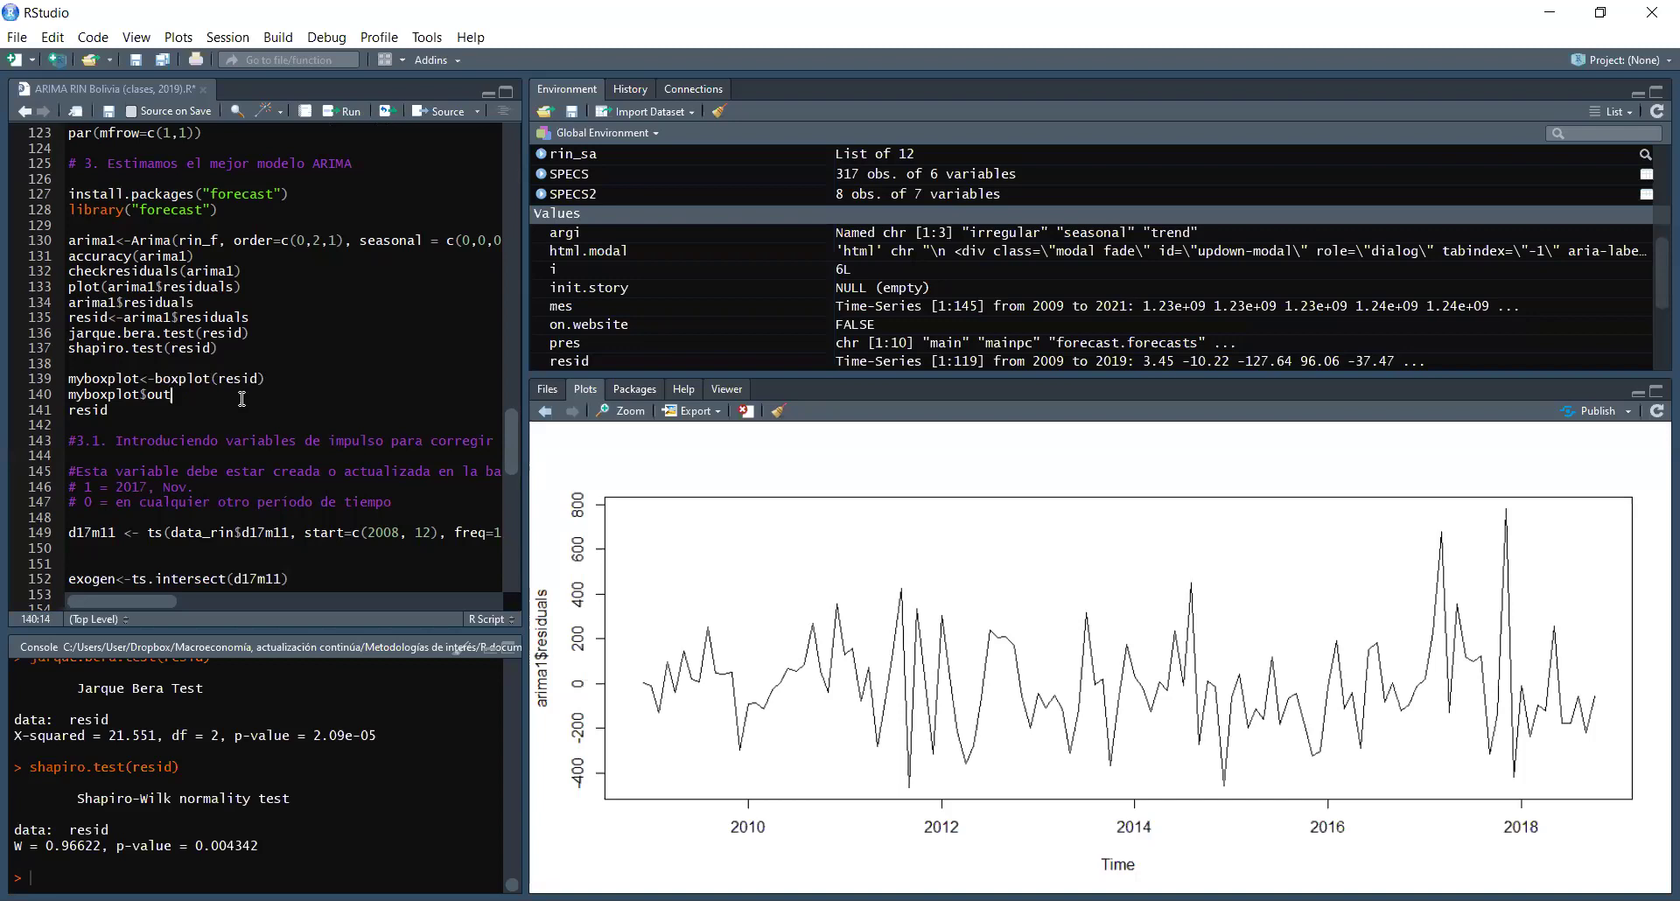
left_click(141, 379)
left_click_drag(138, 380, 63, 386)
left_click(108, 382)
double_click(134, 379)
left_click_drag(156, 380, 259, 379)
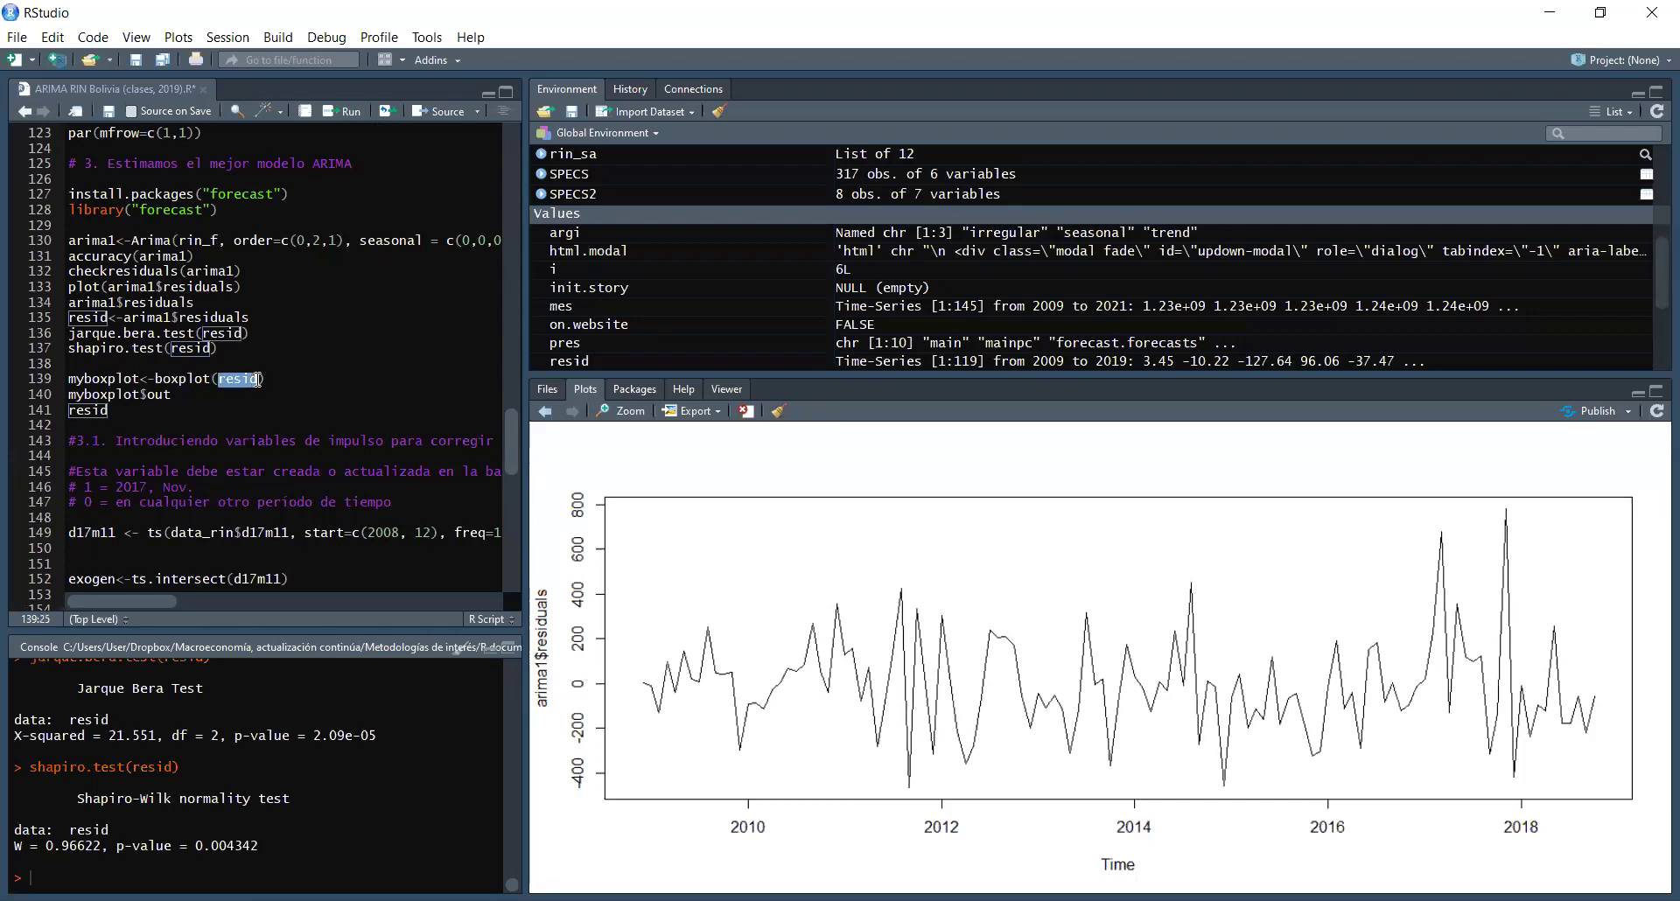
left_click(270, 379)
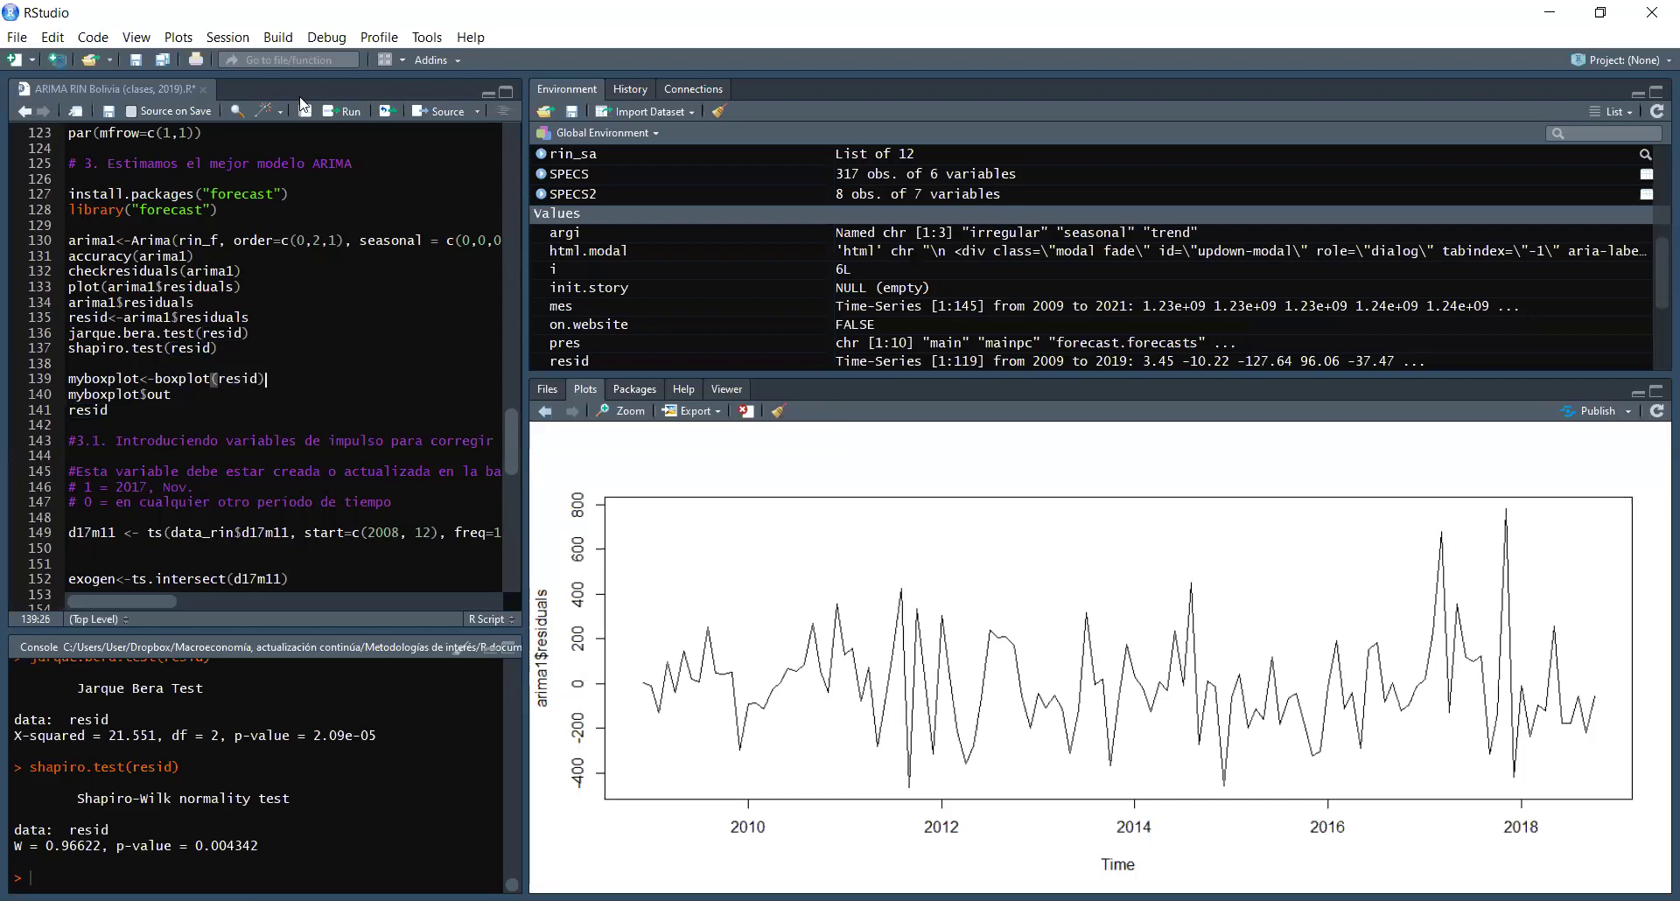
left_click(344, 112)
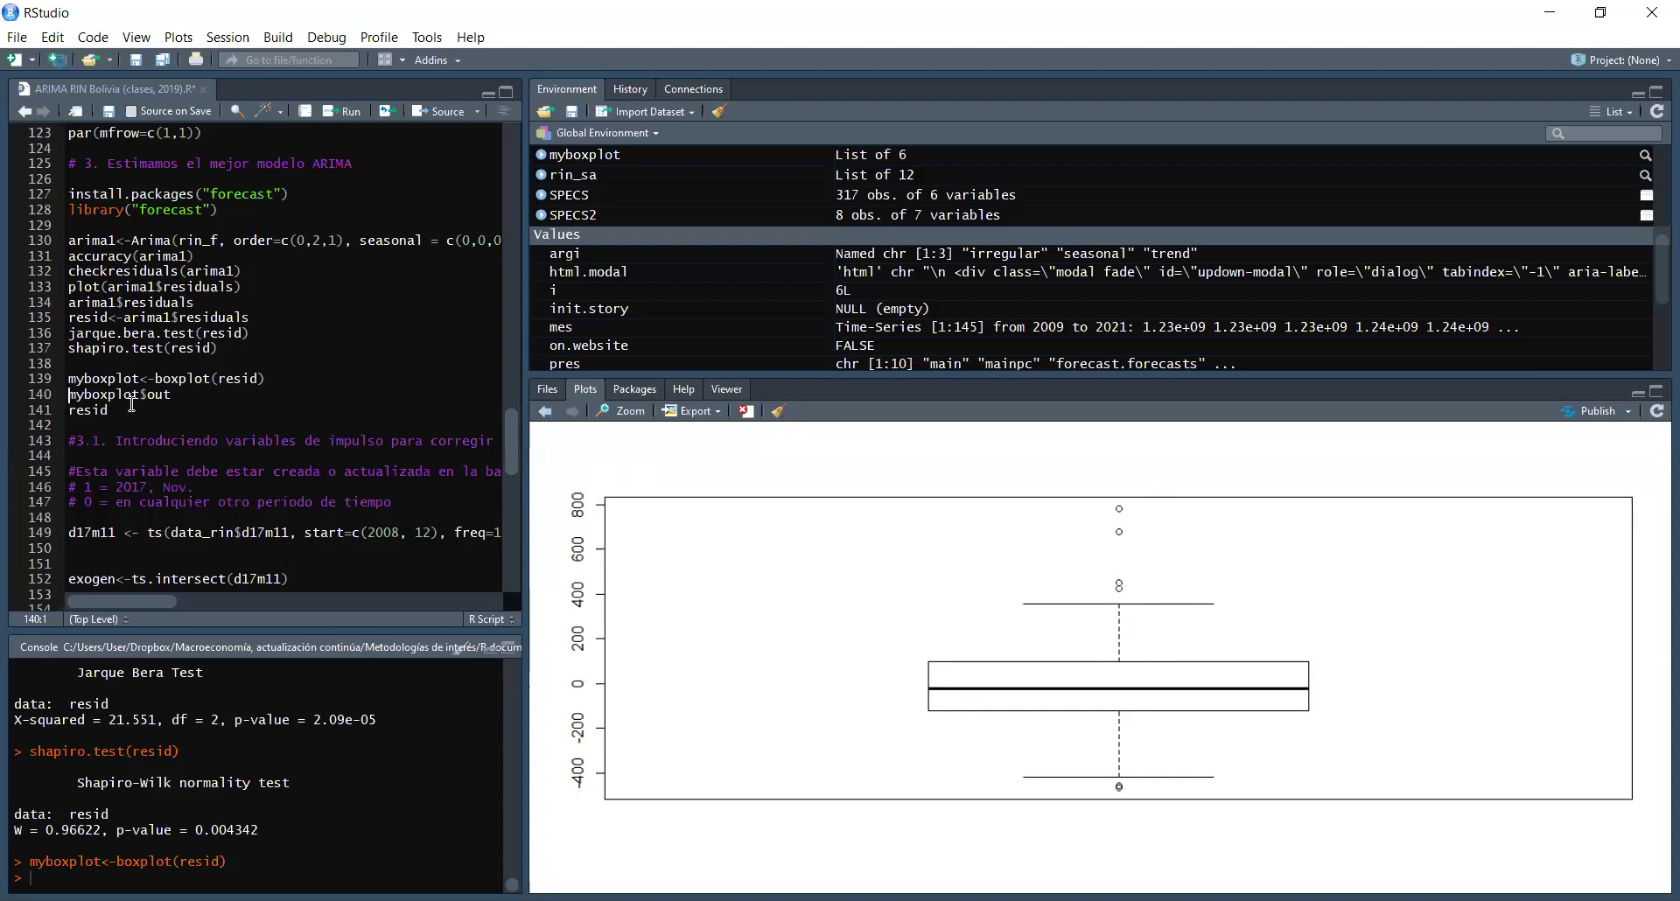
Step: Run the myboxplot$out line to list the outlying residuals
left_click_drag(137, 396, 68, 401)
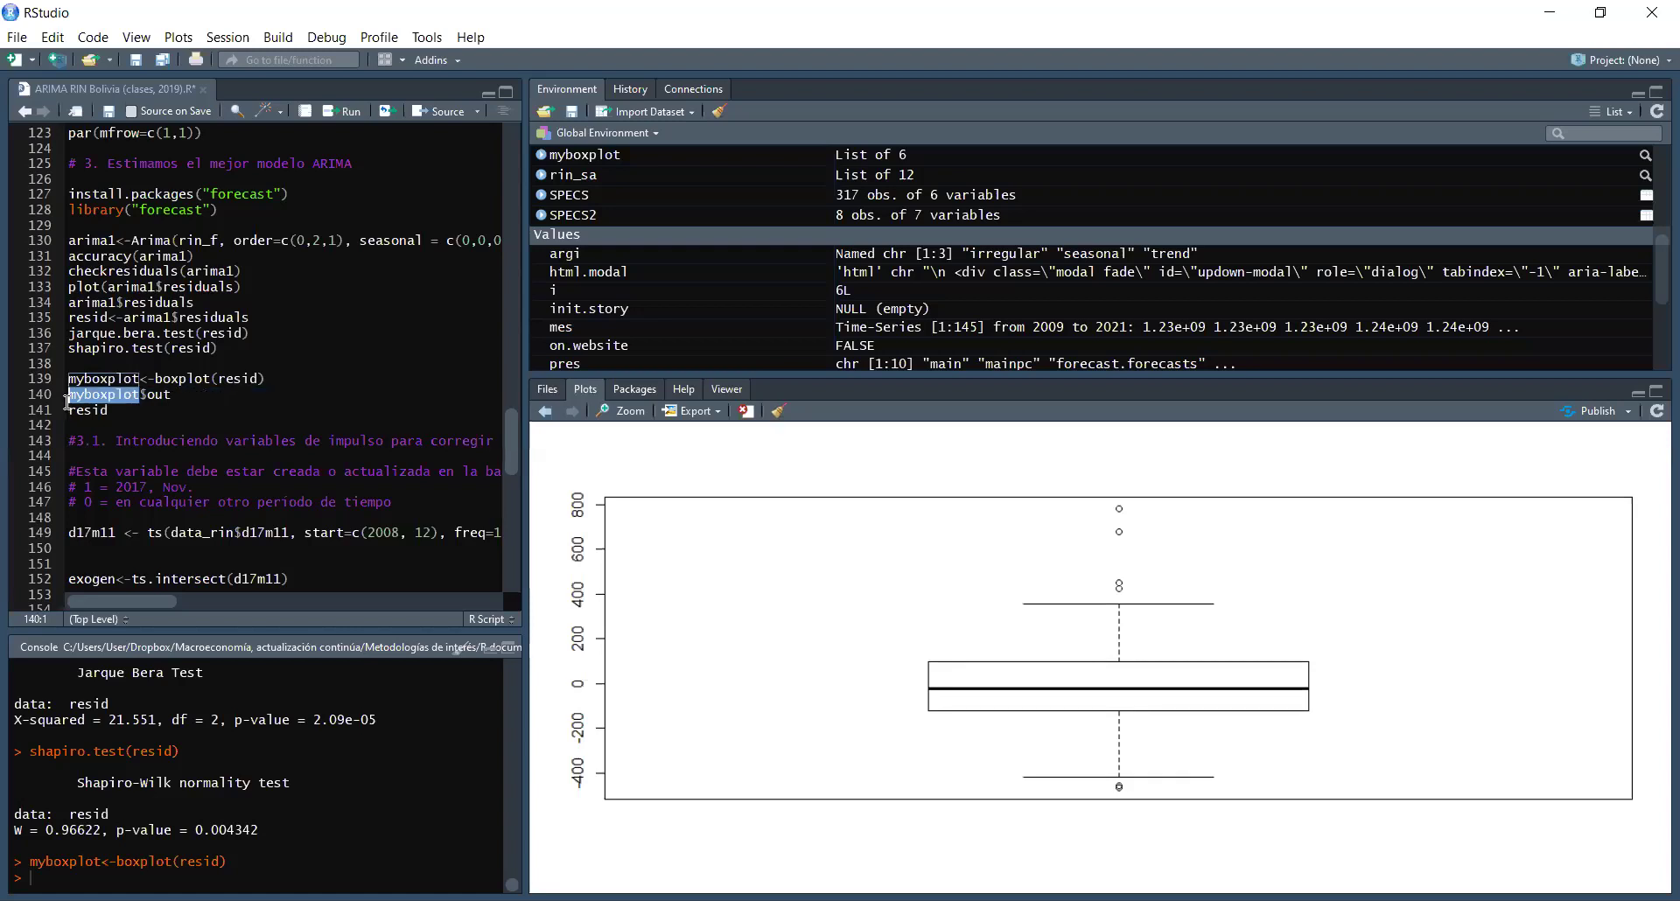
left_click(162, 395)
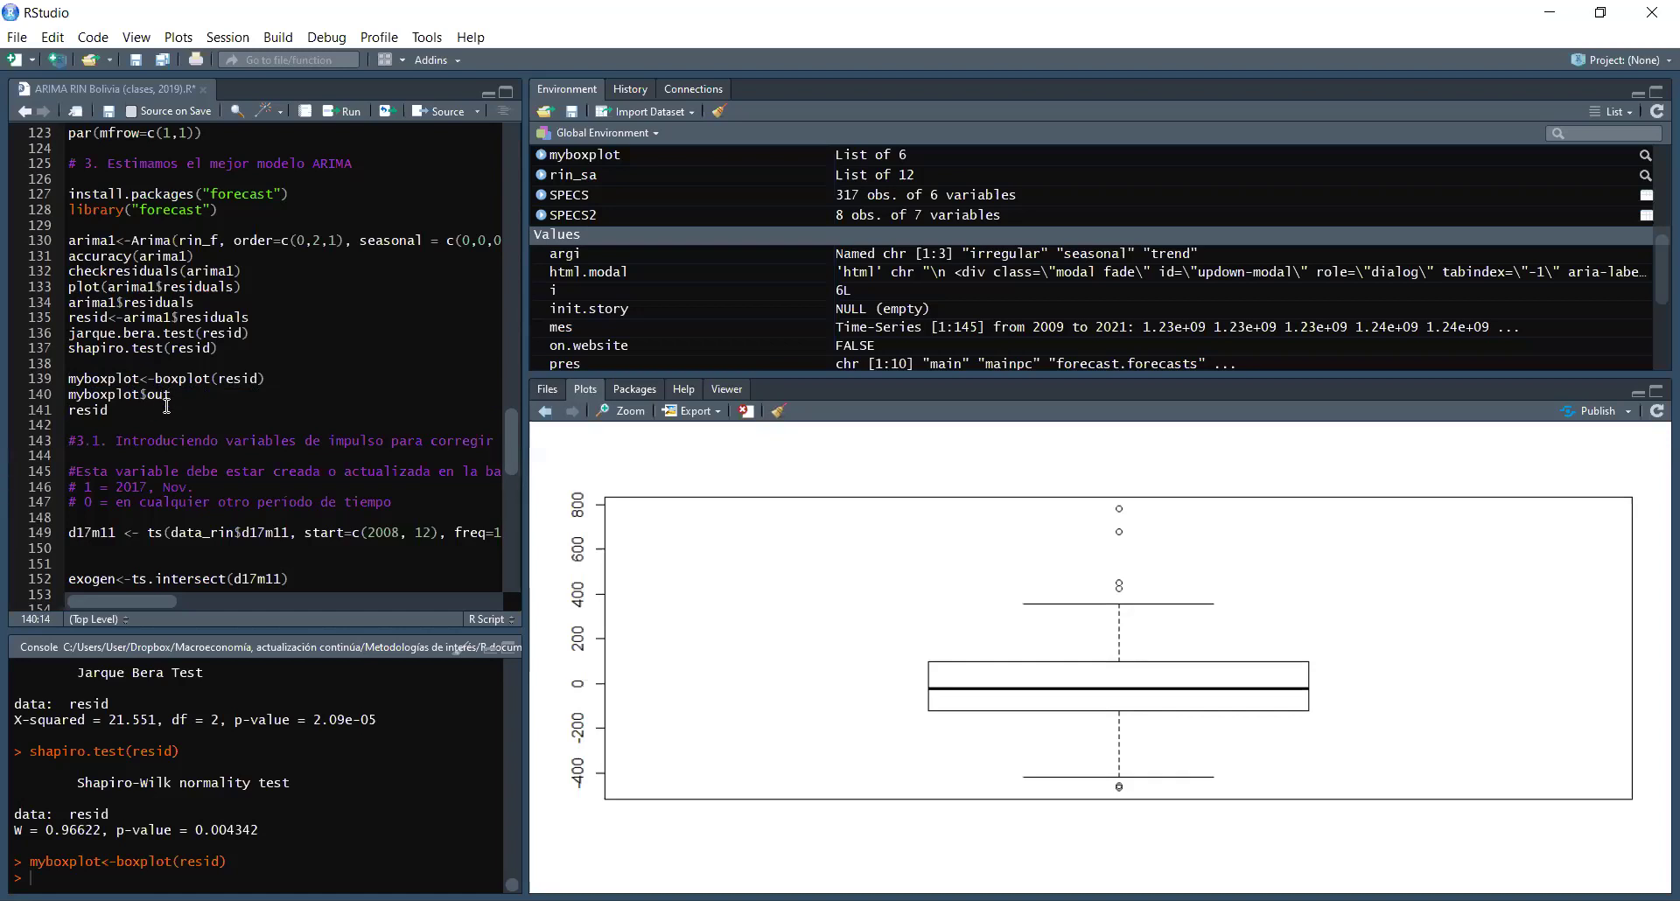
left_click_drag(179, 390, 160, 394)
left_click(182, 396)
left_click(348, 114)
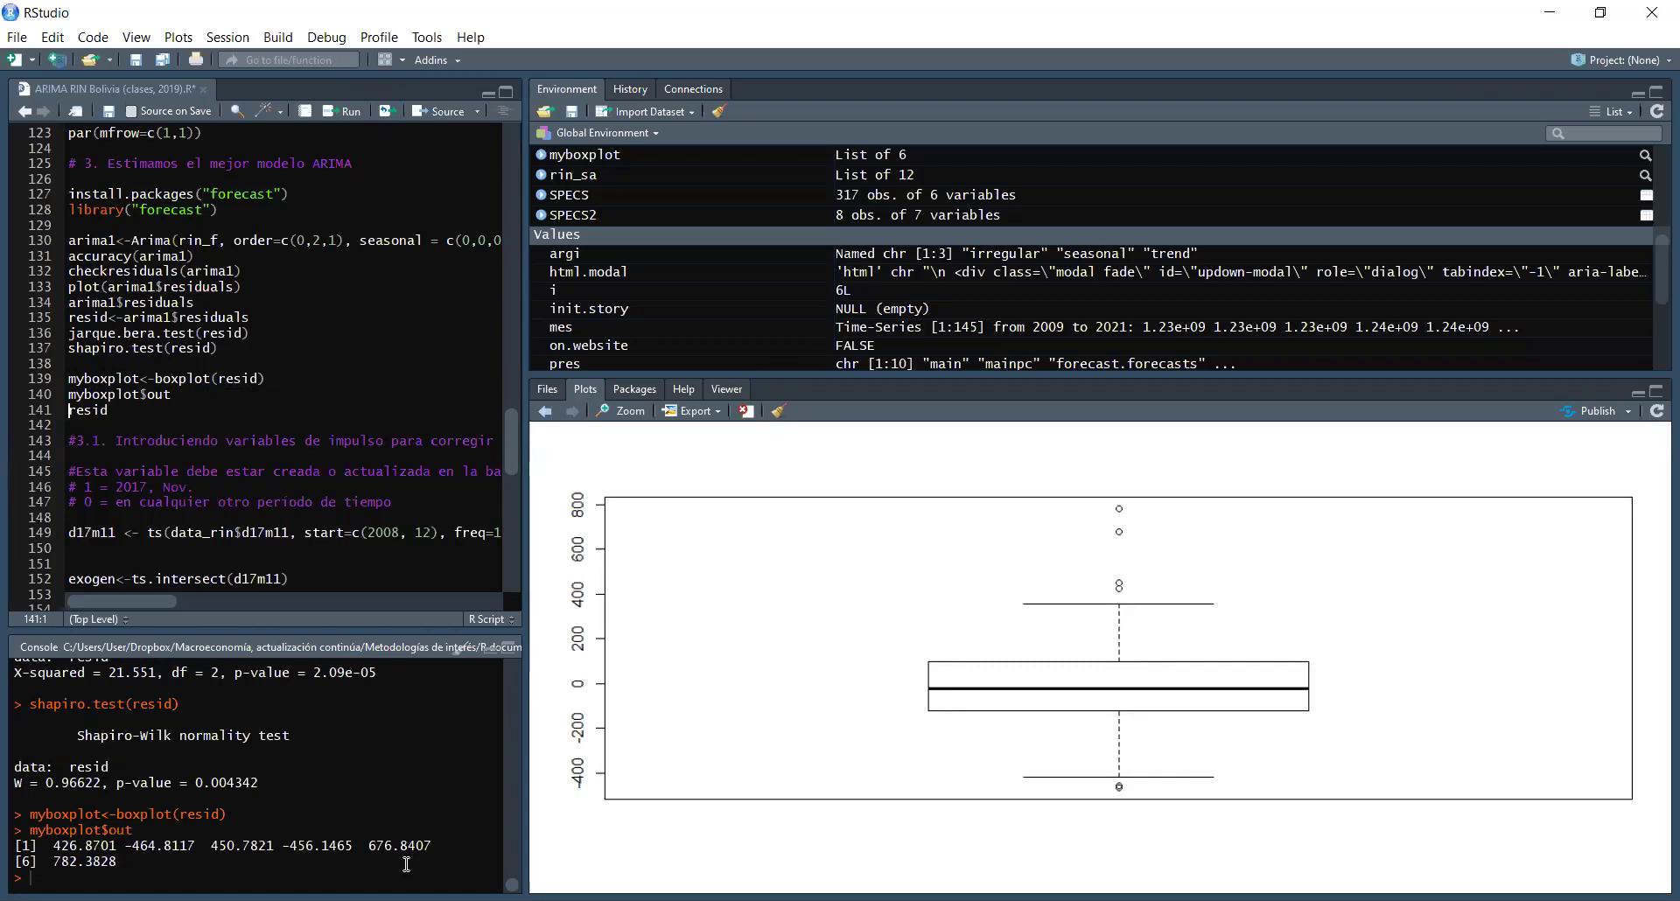
Step: Print the resid series and locate the month of the largest boxplot outlier in it
left_click_drag(124, 863, 52, 863)
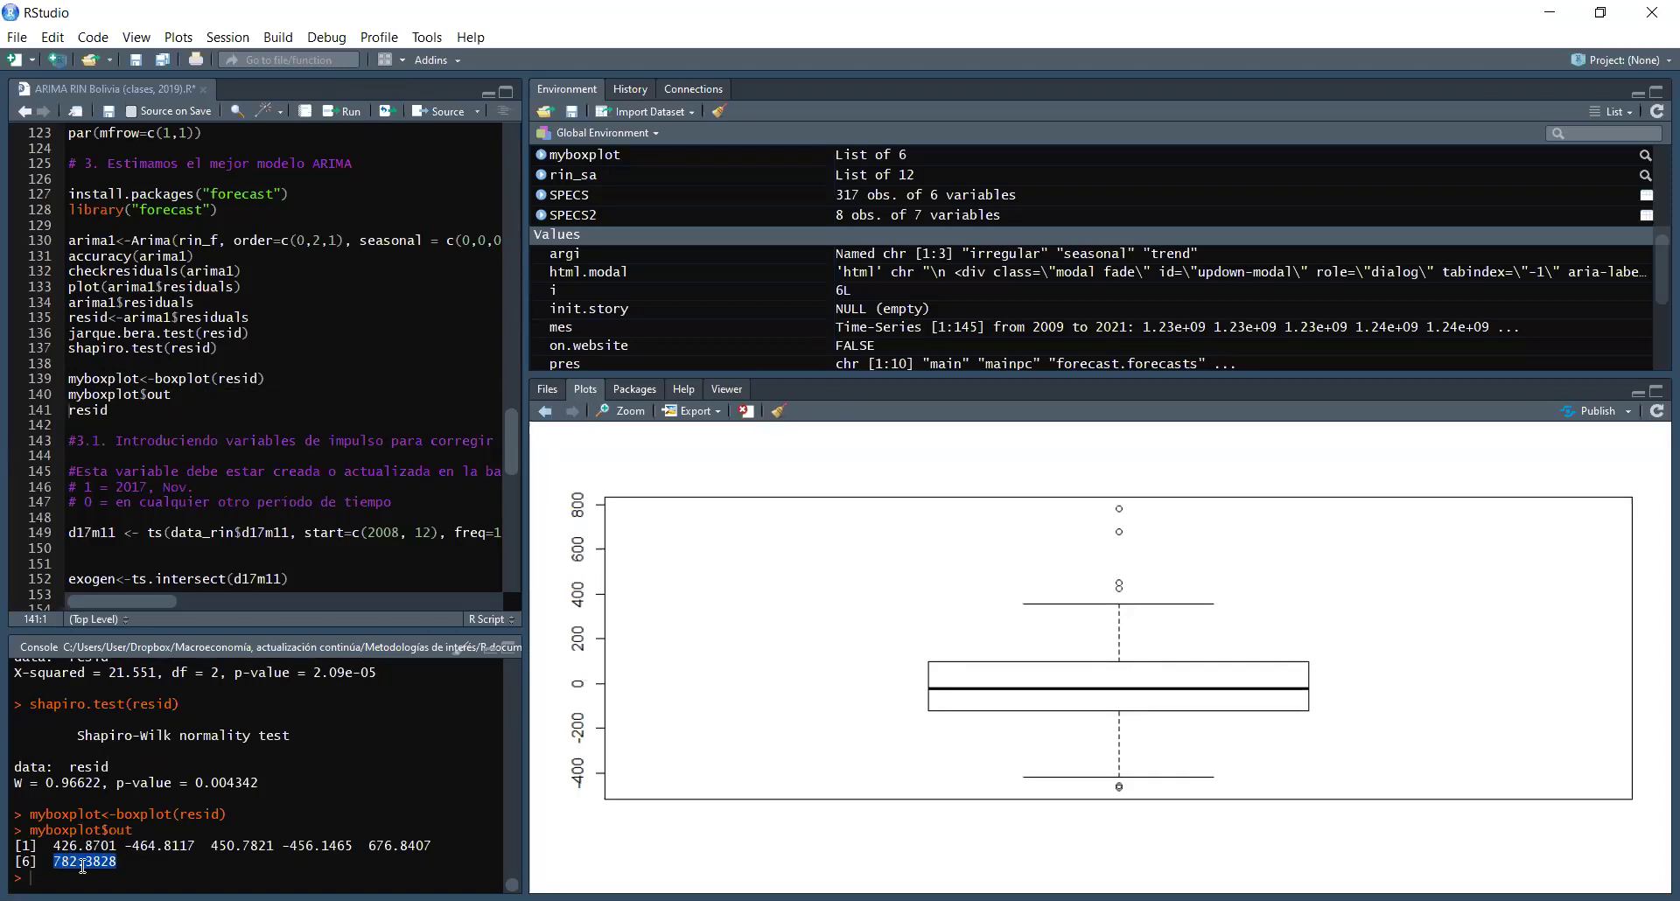
left_click(126, 410)
left_click(364, 119)
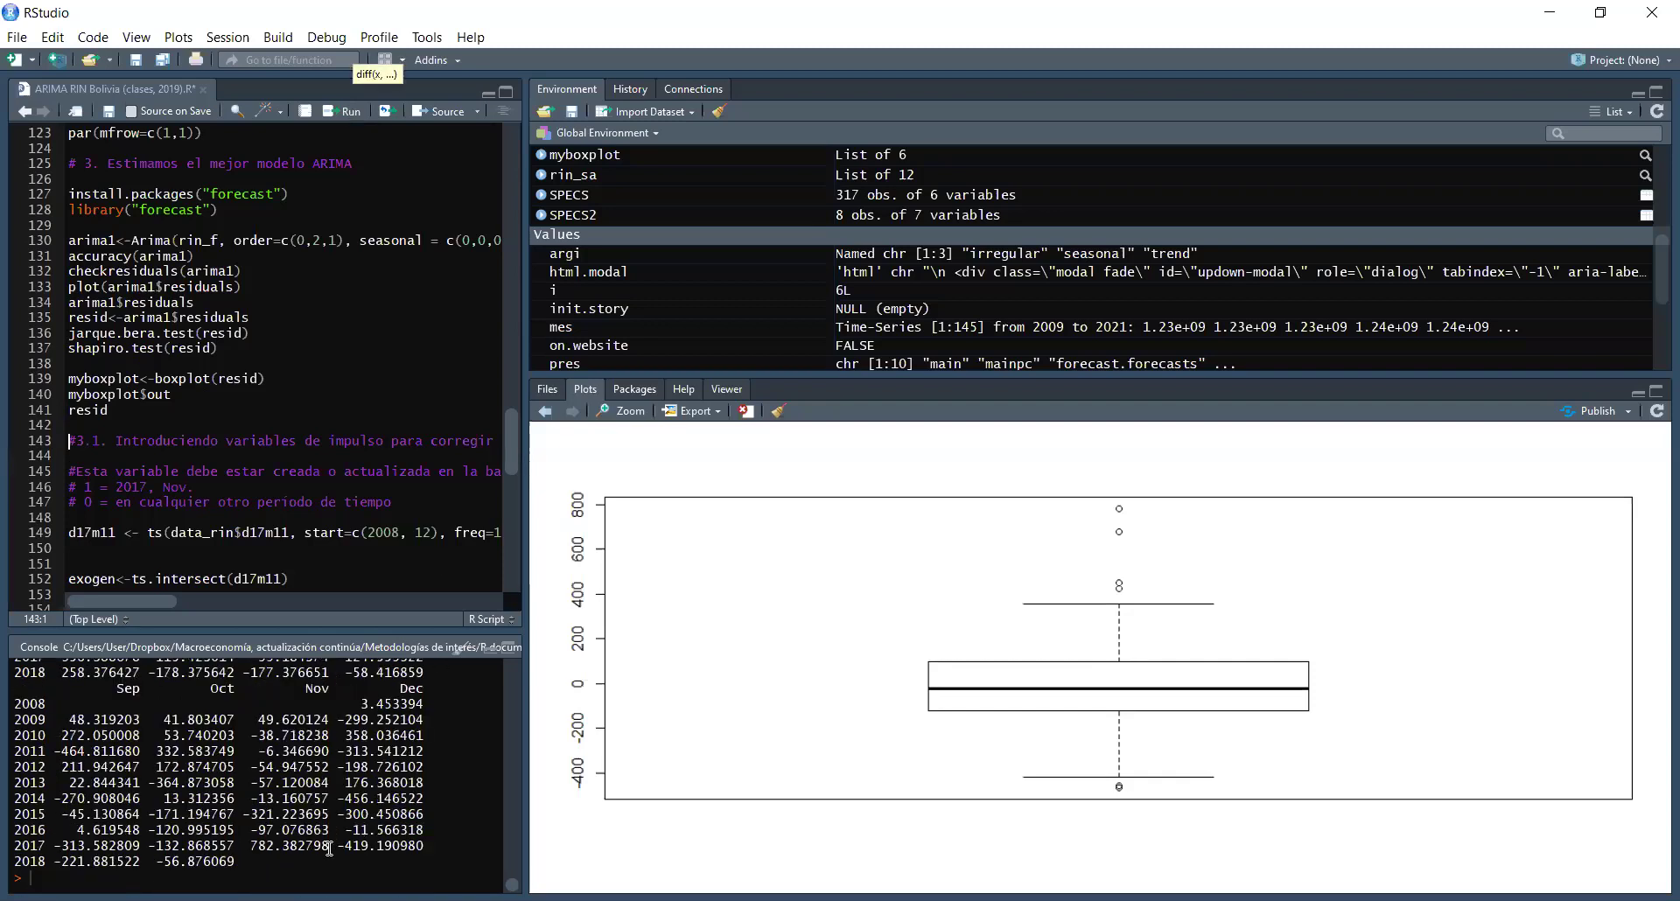
left_click_drag(329, 849, 250, 854)
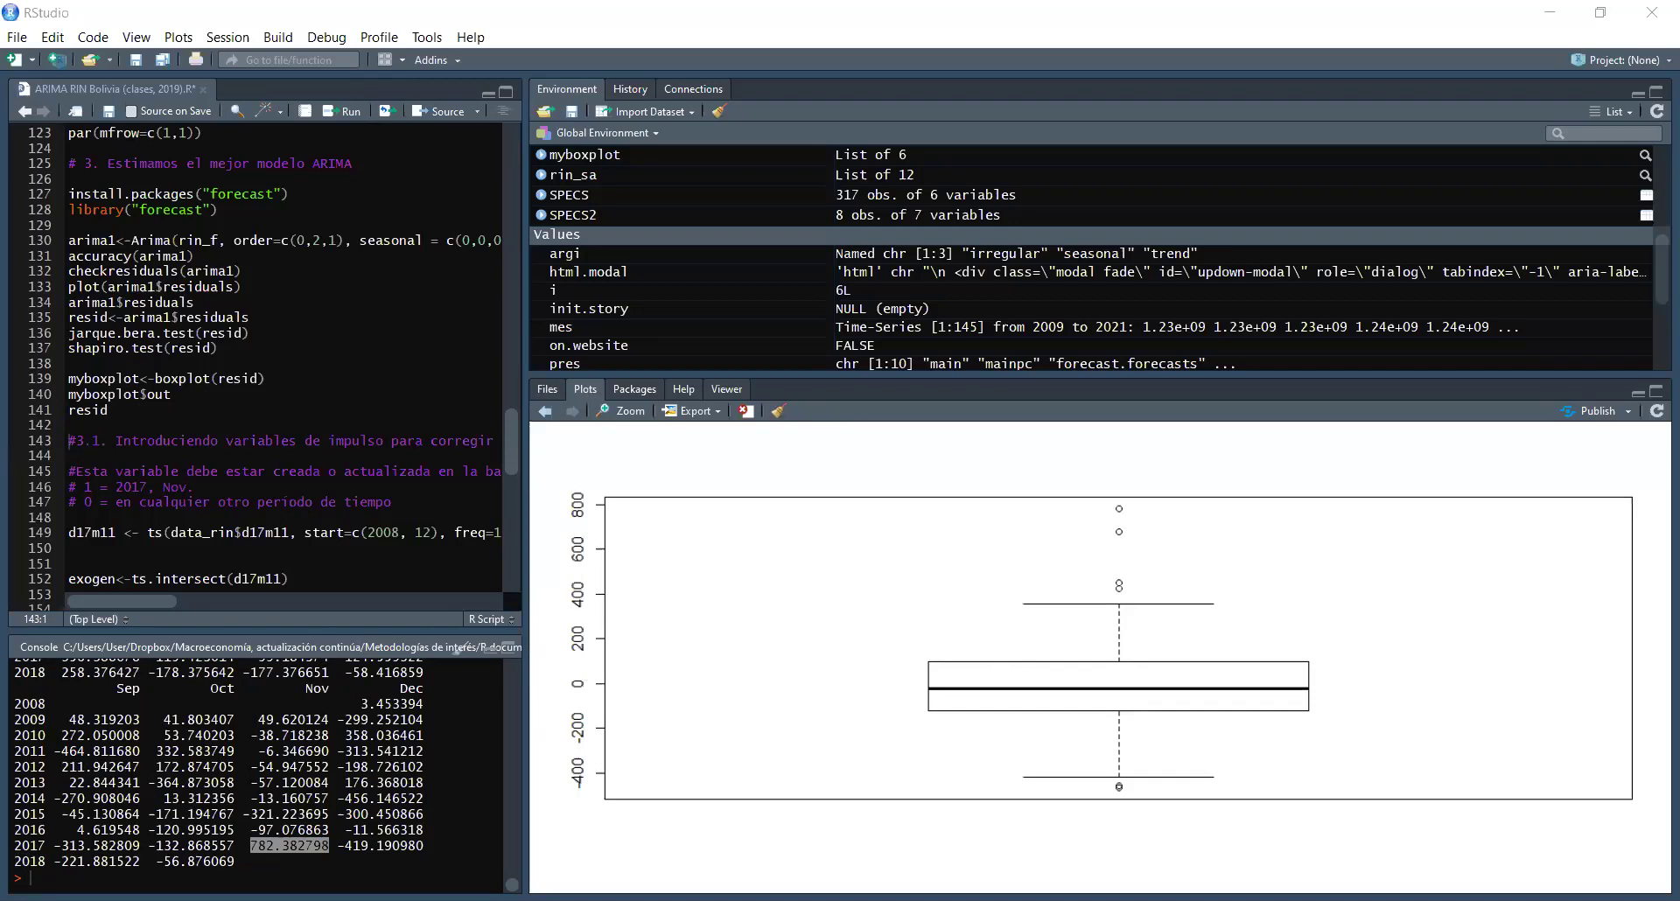
Step: Switch to the ARIMA_BOL_EN_MILL_USD workbook in Excel and examine the d17m11 column from the 2020 rows up to its header and first value
key("alt+Tab")
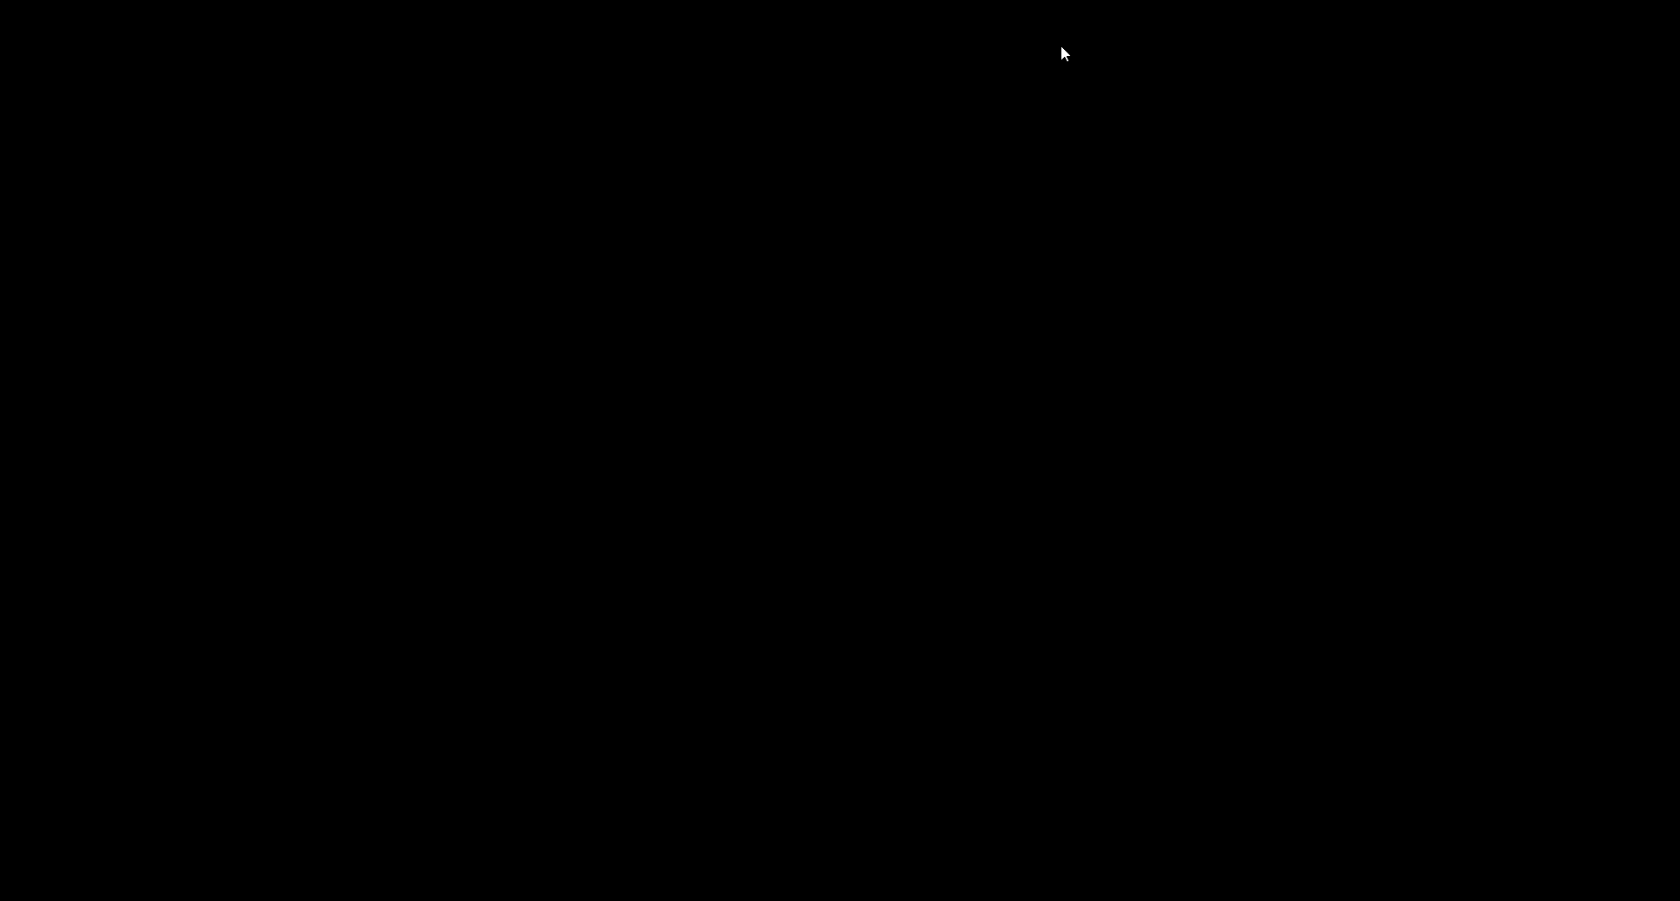
key("Up")
key("Up")
key("Up")
key("Up")
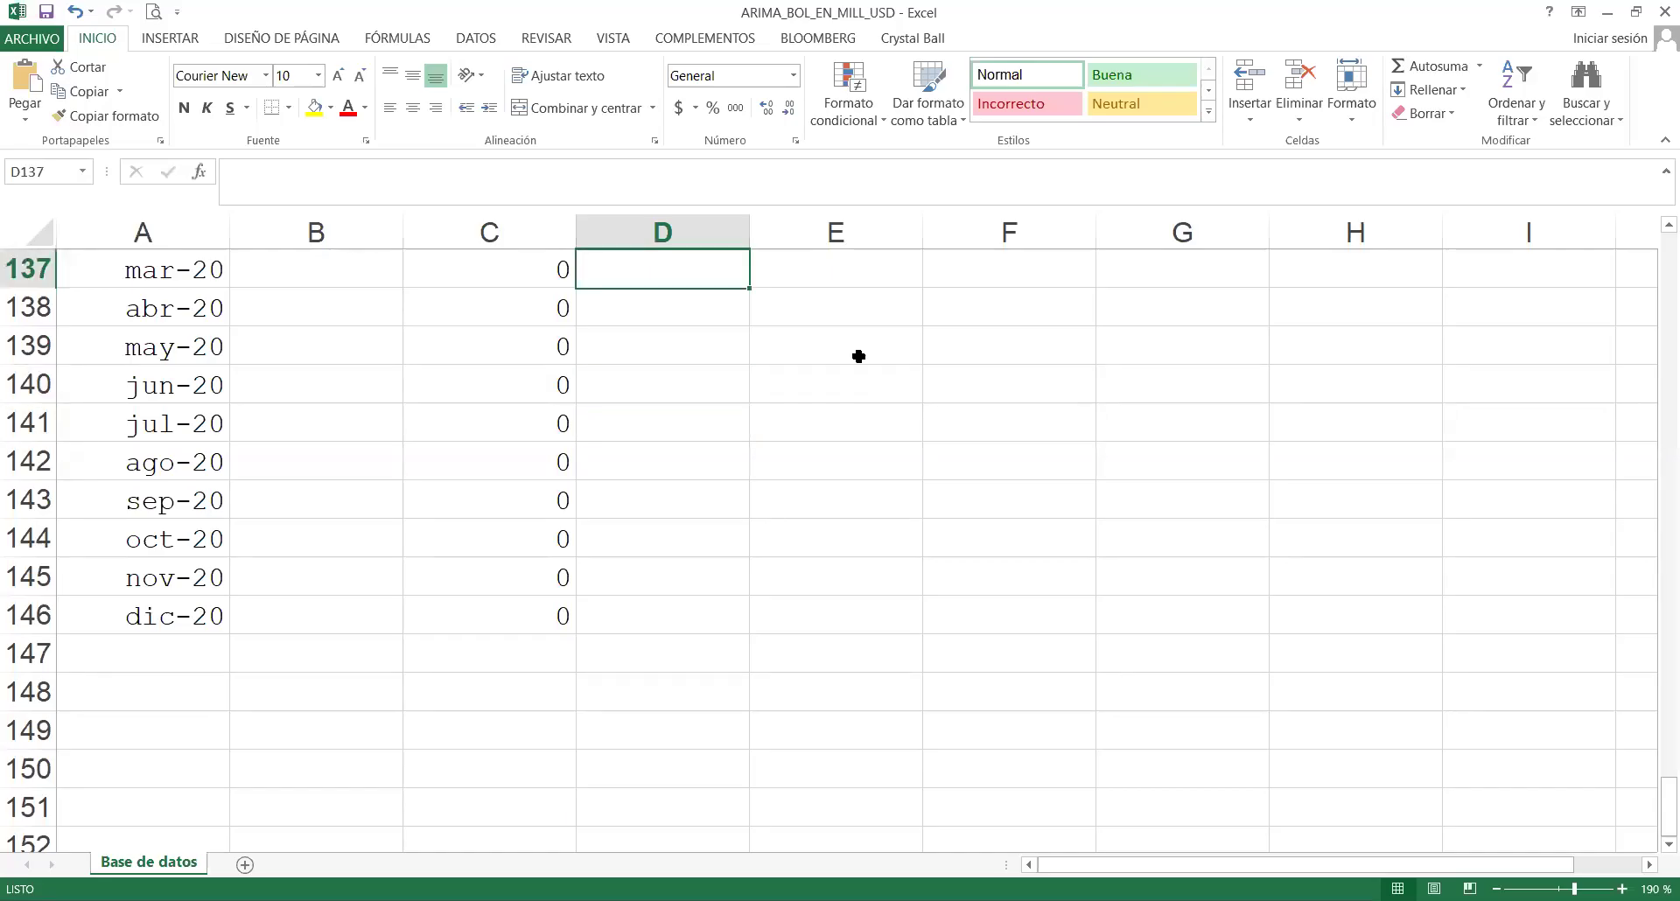
key("Up")
key("Up")
key("Up")
key("Up")
key("Up")
key("Up")
key("Up")
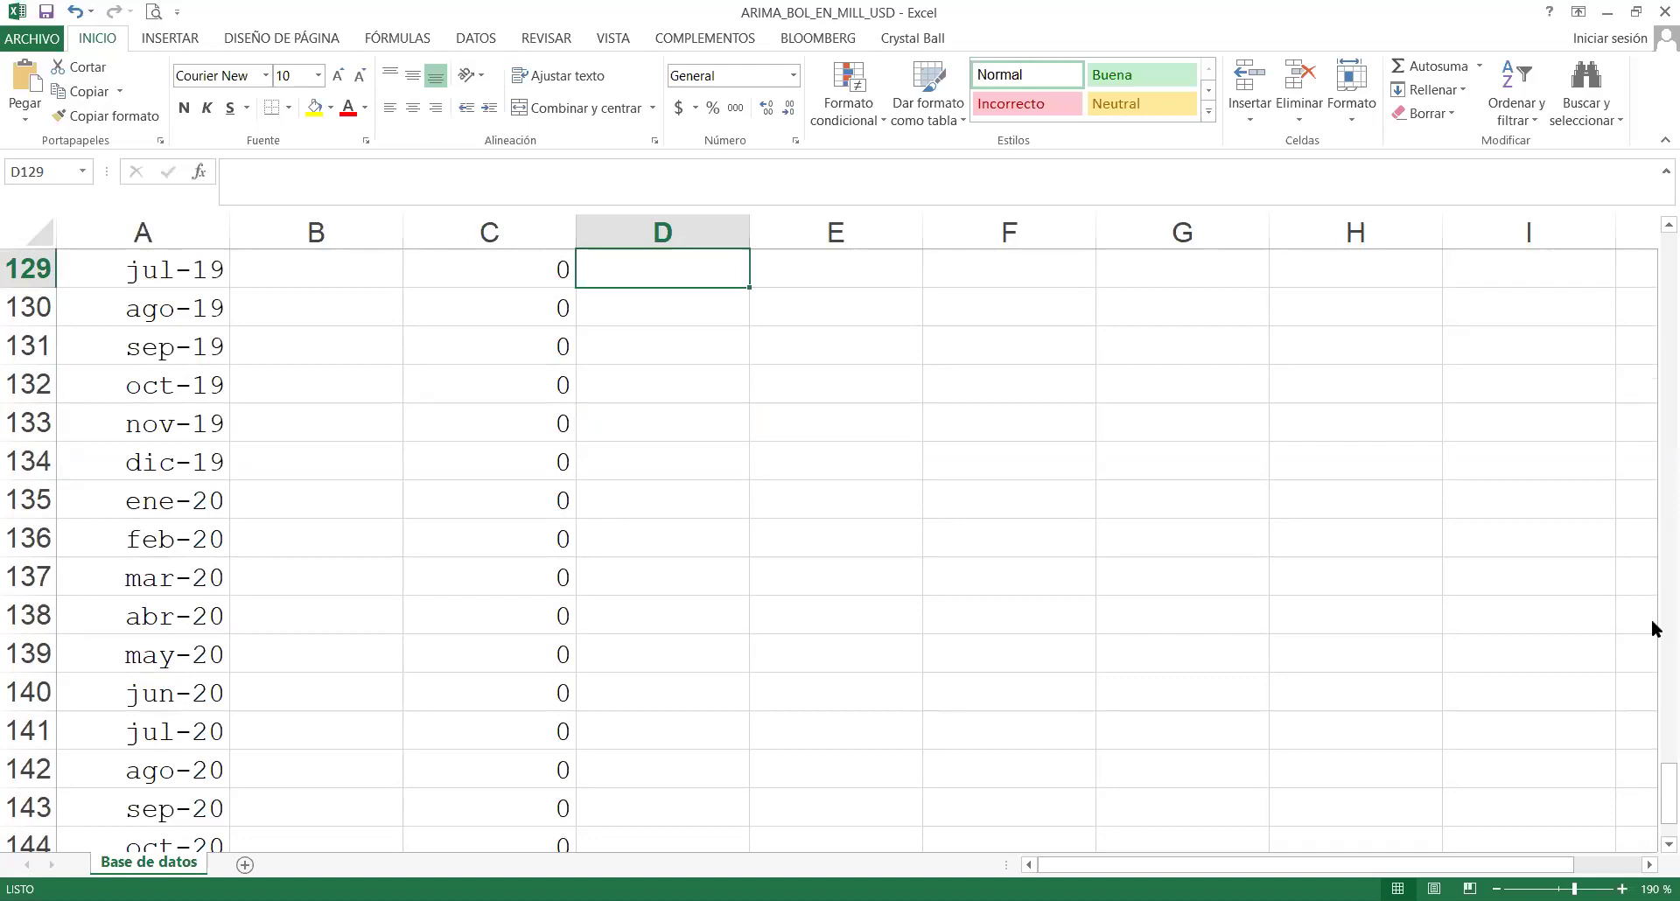
scroll(1654, 215, "up", 5)
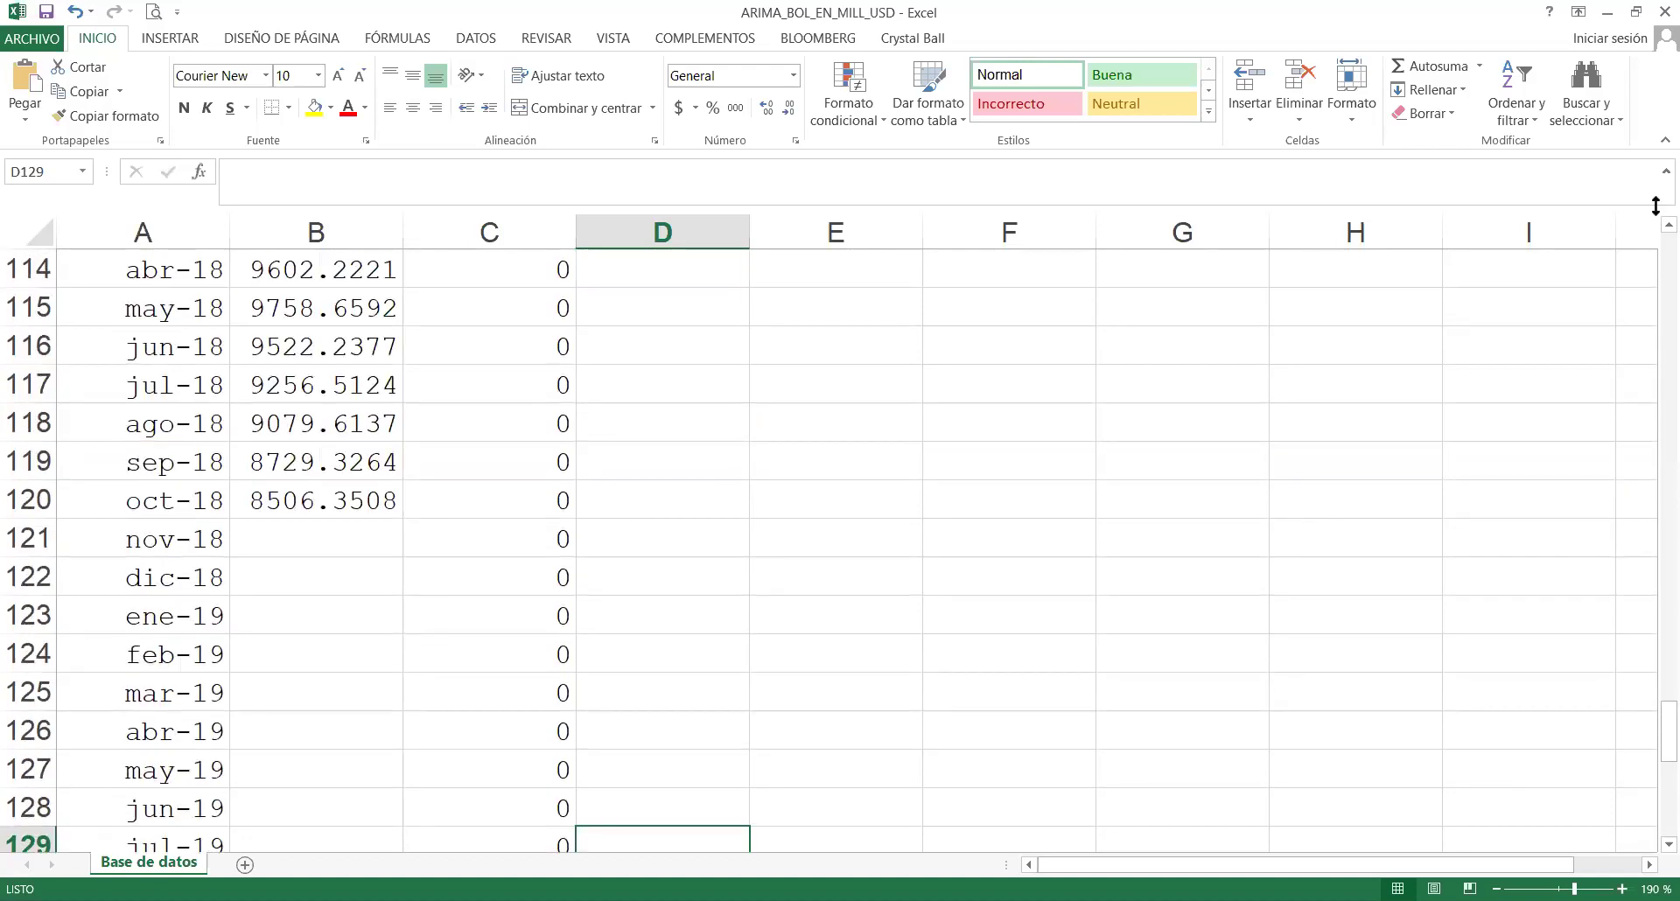
left_click(622, 400)
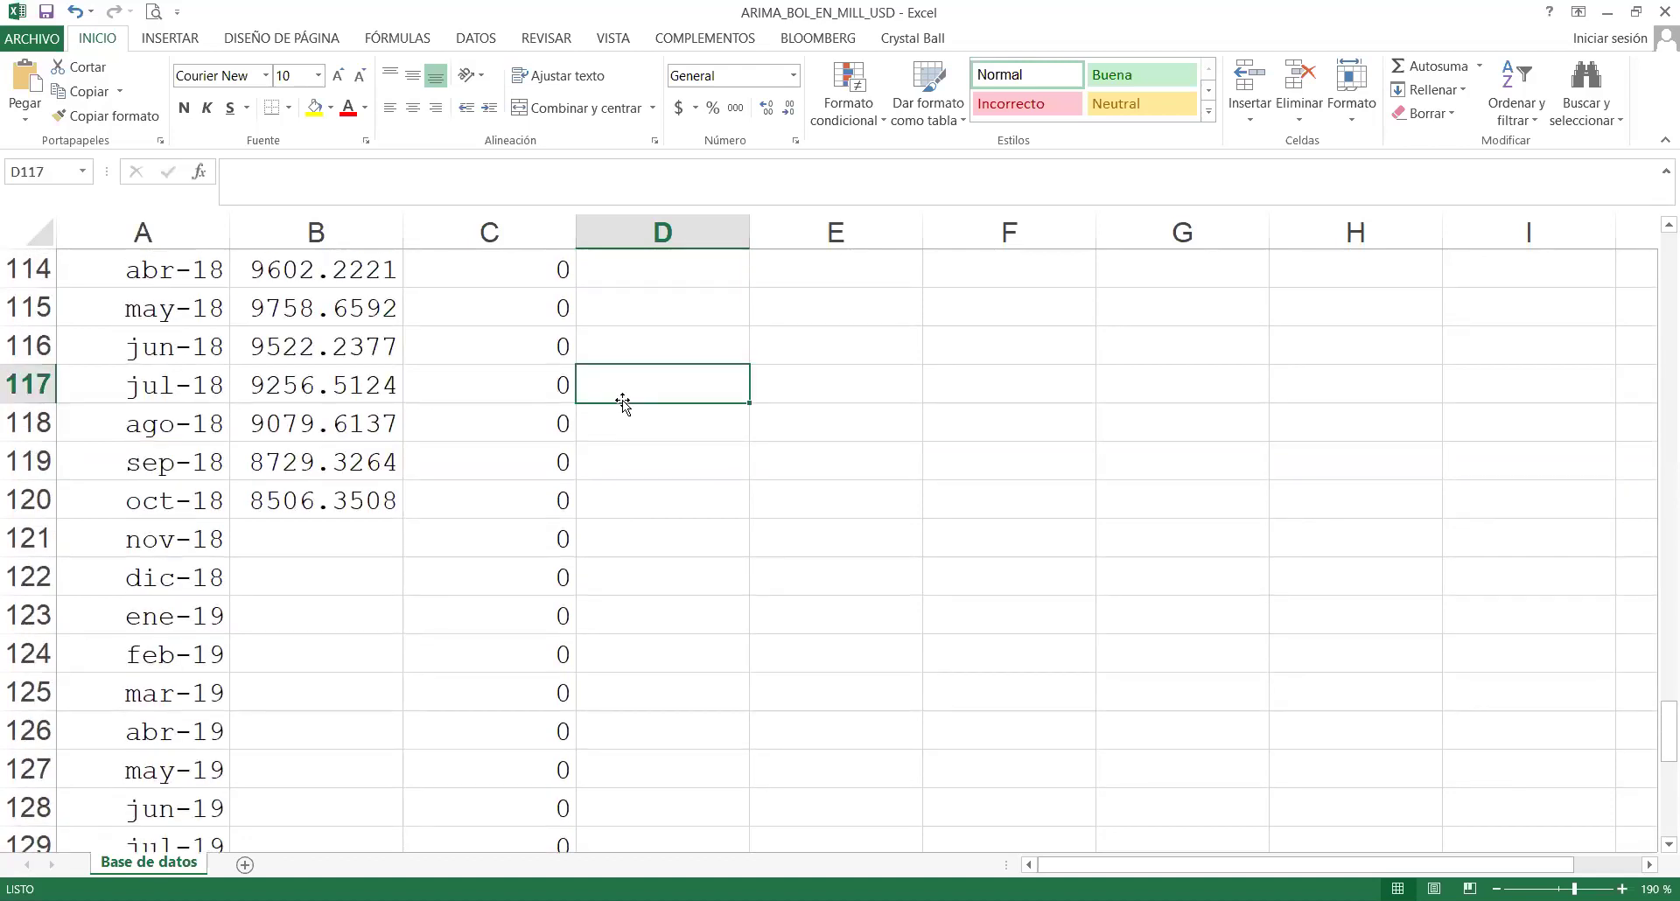
key("Up")
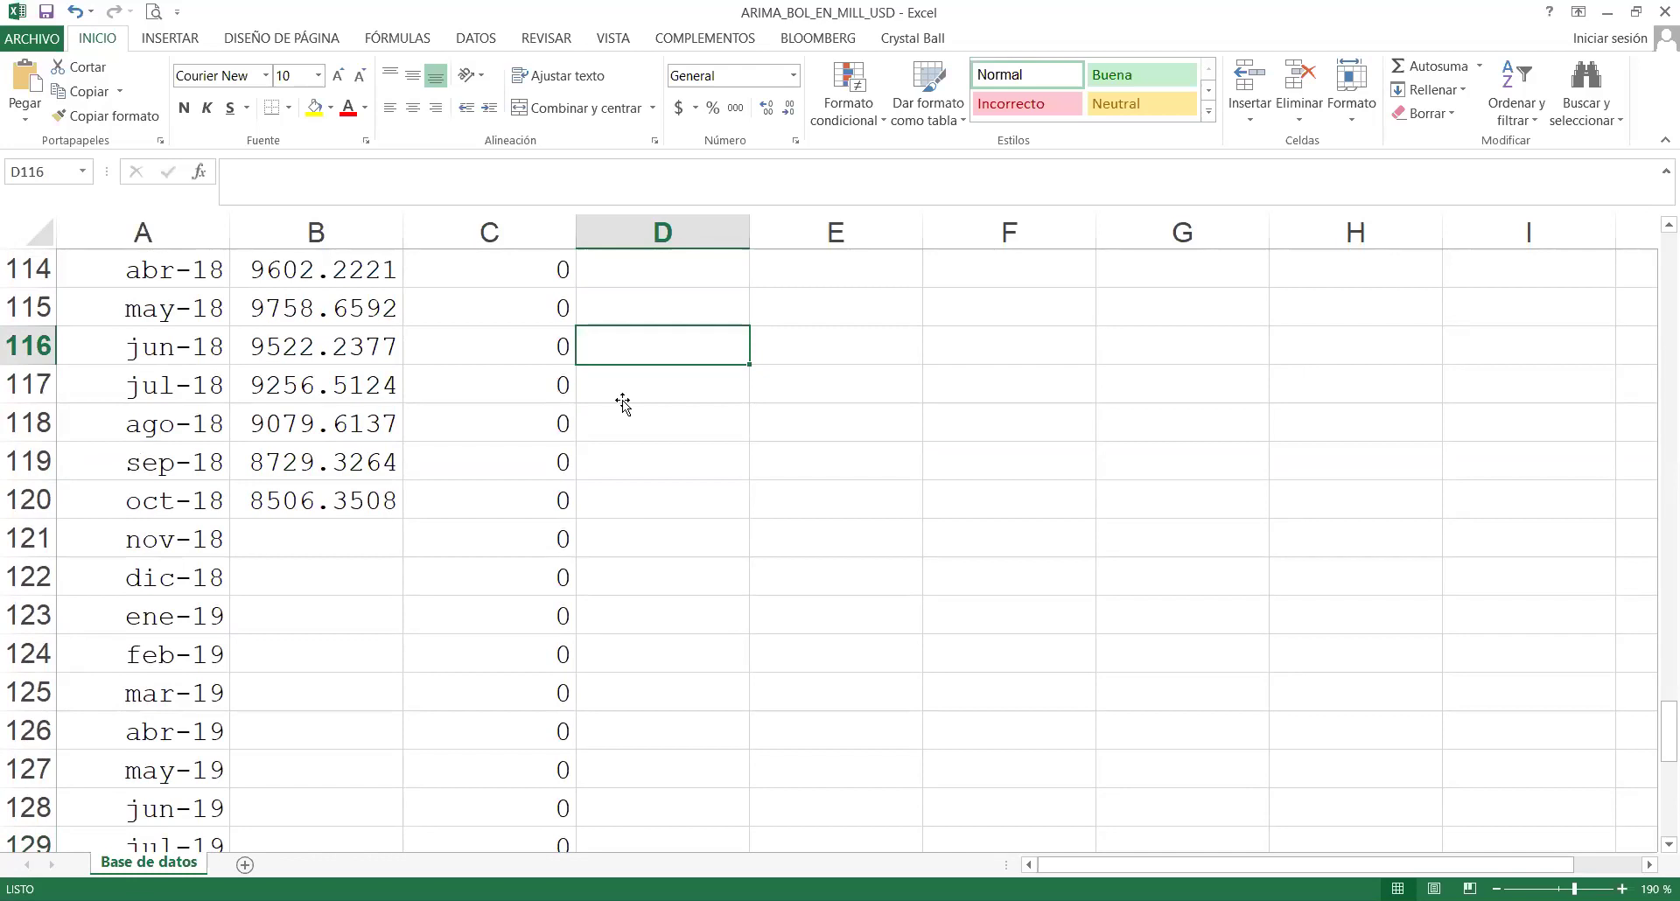
key("Up")
key("Up")
key("Up")
key("Up")
key("Up")
key("Up")
key("Up")
key("Up")
key("Up")
key("Up")
key("Up")
key("Up")
key("Up")
key("Up")
key("Up")
key("Up")
key("Up")
key("Up")
key("Up")
key("Up")
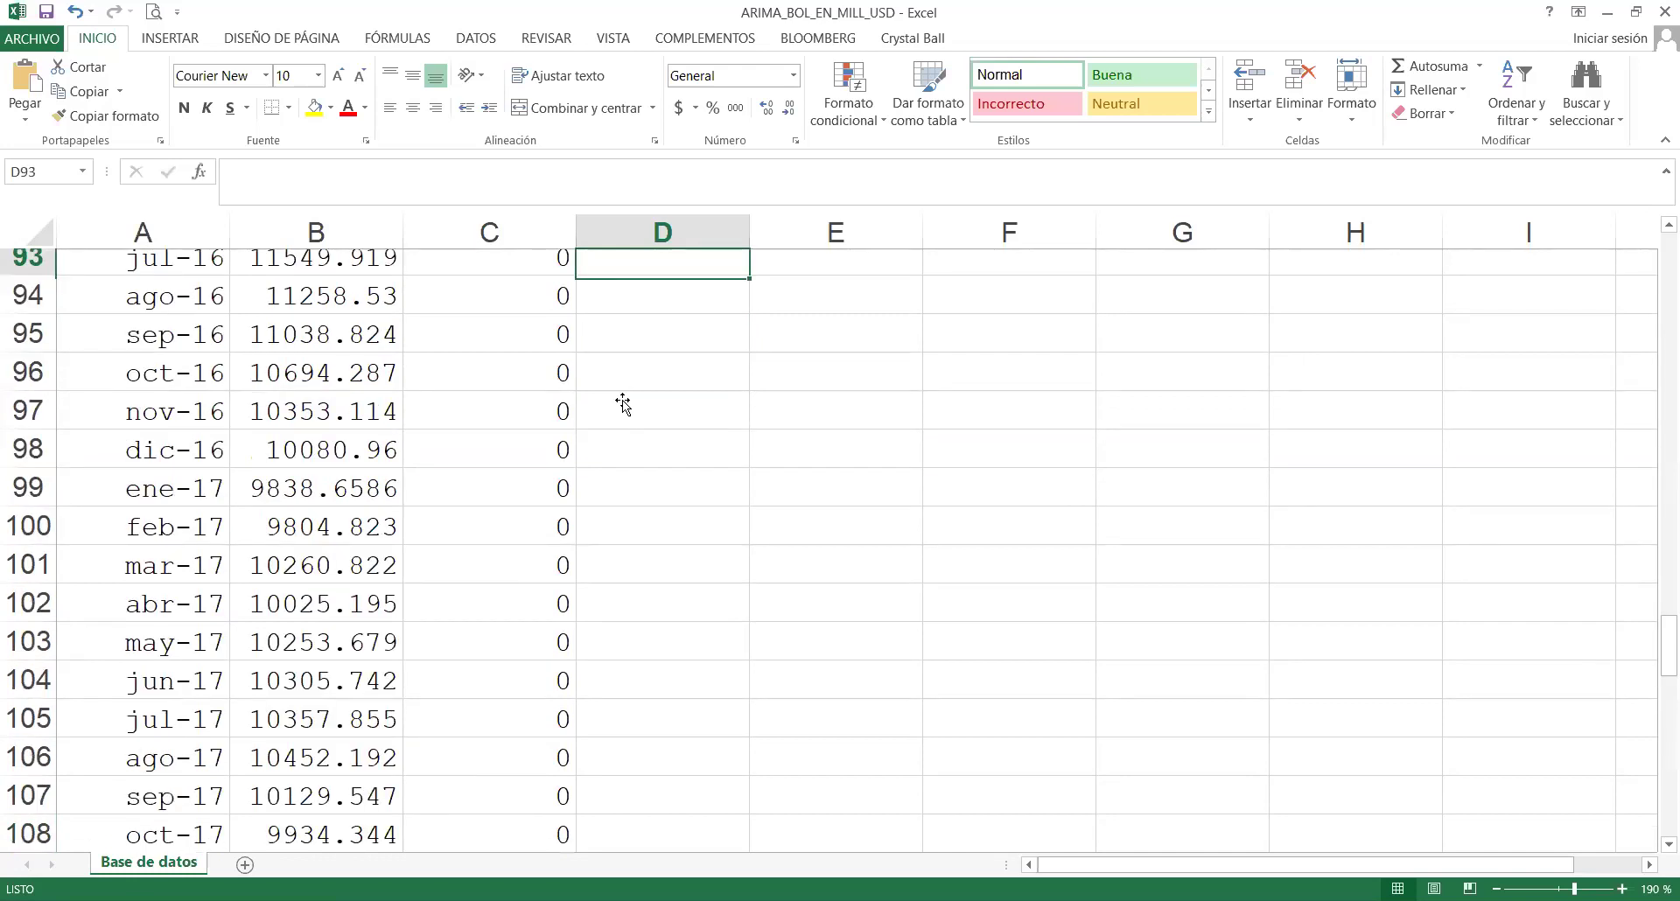
key("Up")
key("Up")
key("Up")
key("Up")
key("Up")
key("Up")
key("Up")
key("Up")
key("Up")
key("Up")
key("Up")
key("Up")
key("Up")
key("Up")
key("Up")
key("Up")
key("Up")
key("Up")
key("Up")
key("Up")
key("Up")
key("Up")
key("Up")
key("Up")
key("Up")
key("Up")
key("Up")
key("Up")
key("Up")
key("Up")
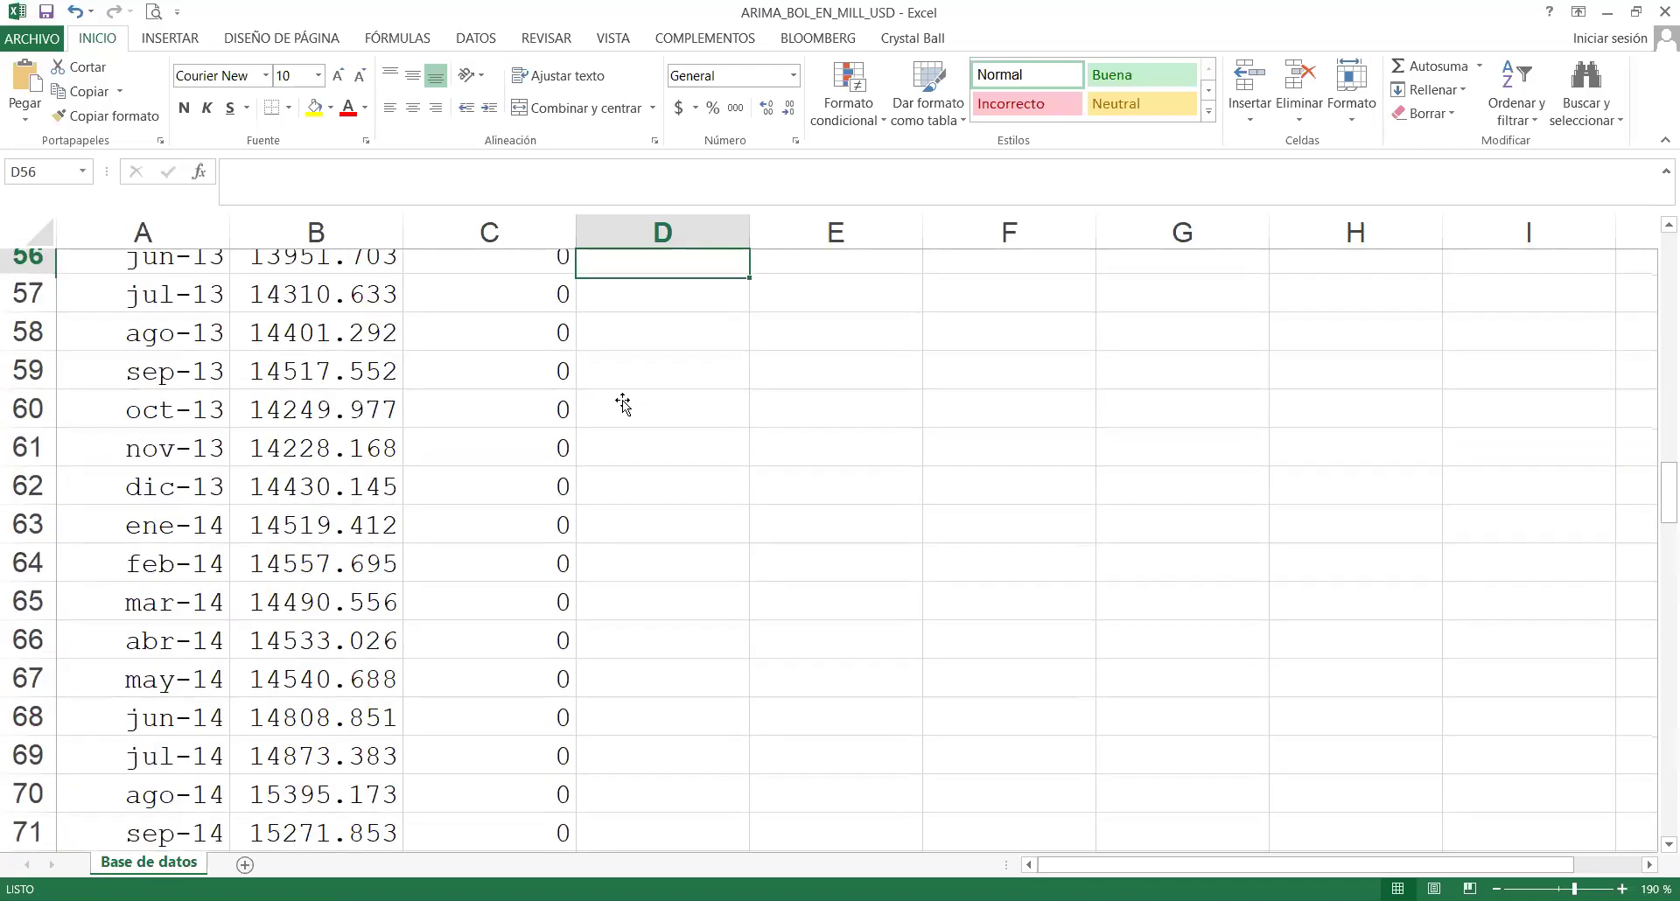
key("Up")
key("Up")
key("Up")
key("Up")
key("Up")
key("Up")
key("Up")
key("Up")
key("Up")
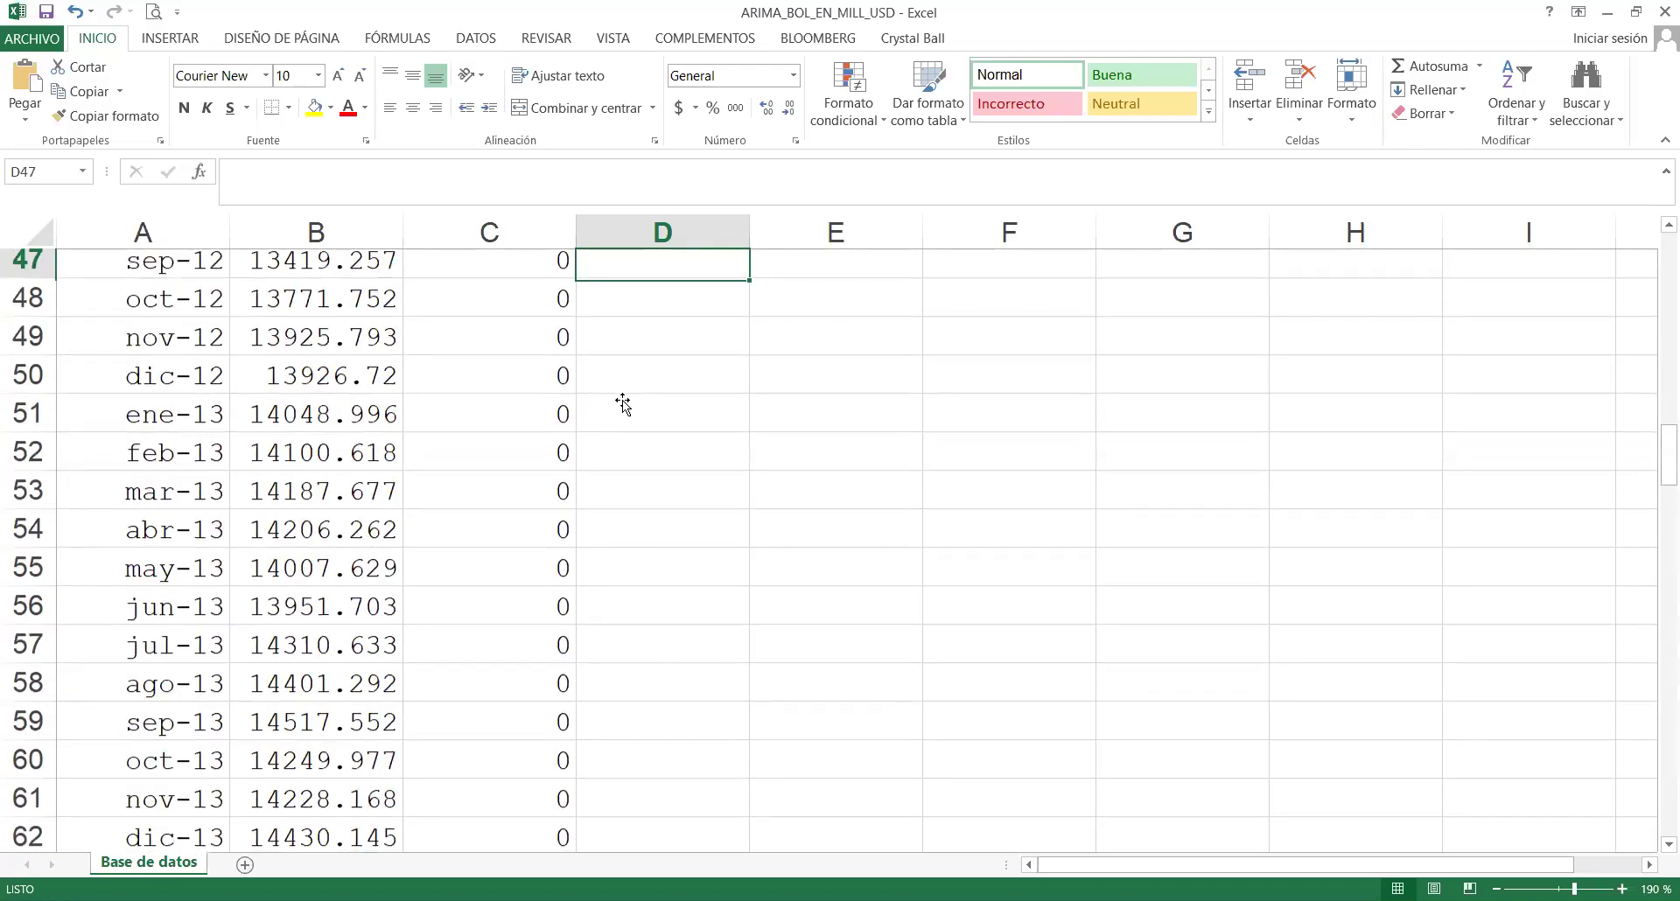
key("Up")
key("Up")
key("Up")
key("Up")
key("Up")
key("Up")
key("Up")
key("Up")
key("Up")
key("Up")
key("Up")
key("Up")
key("Up")
key("Up")
key("Up")
key("Up")
key("Up")
key("Up")
key("Up")
key("Up")
key("Up")
key("Up")
key("Up")
key("Up")
key("Up")
key("Up")
key("Up")
key("Up")
key("Up")
key("Up")
key("Up")
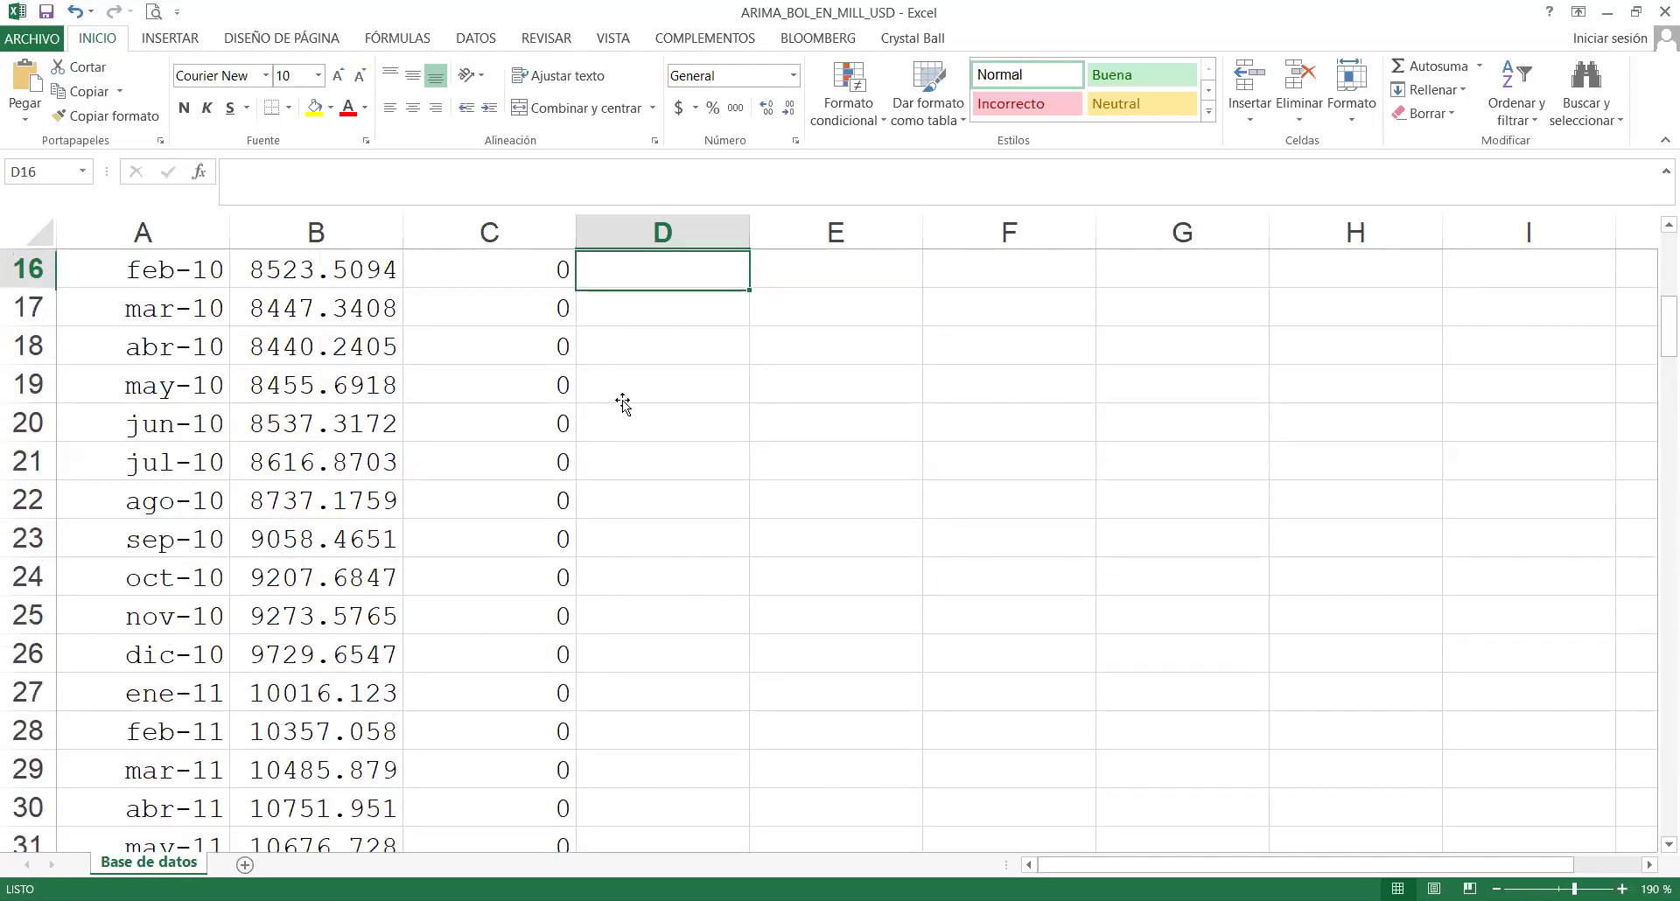
key("Up")
key("Up")
key("Up")
key("Up")
key("Up")
key("Up")
key("Up")
key("Up")
key("Up")
key("Up")
key("Up")
key("Up")
key("Up")
key("Up")
key("Up")
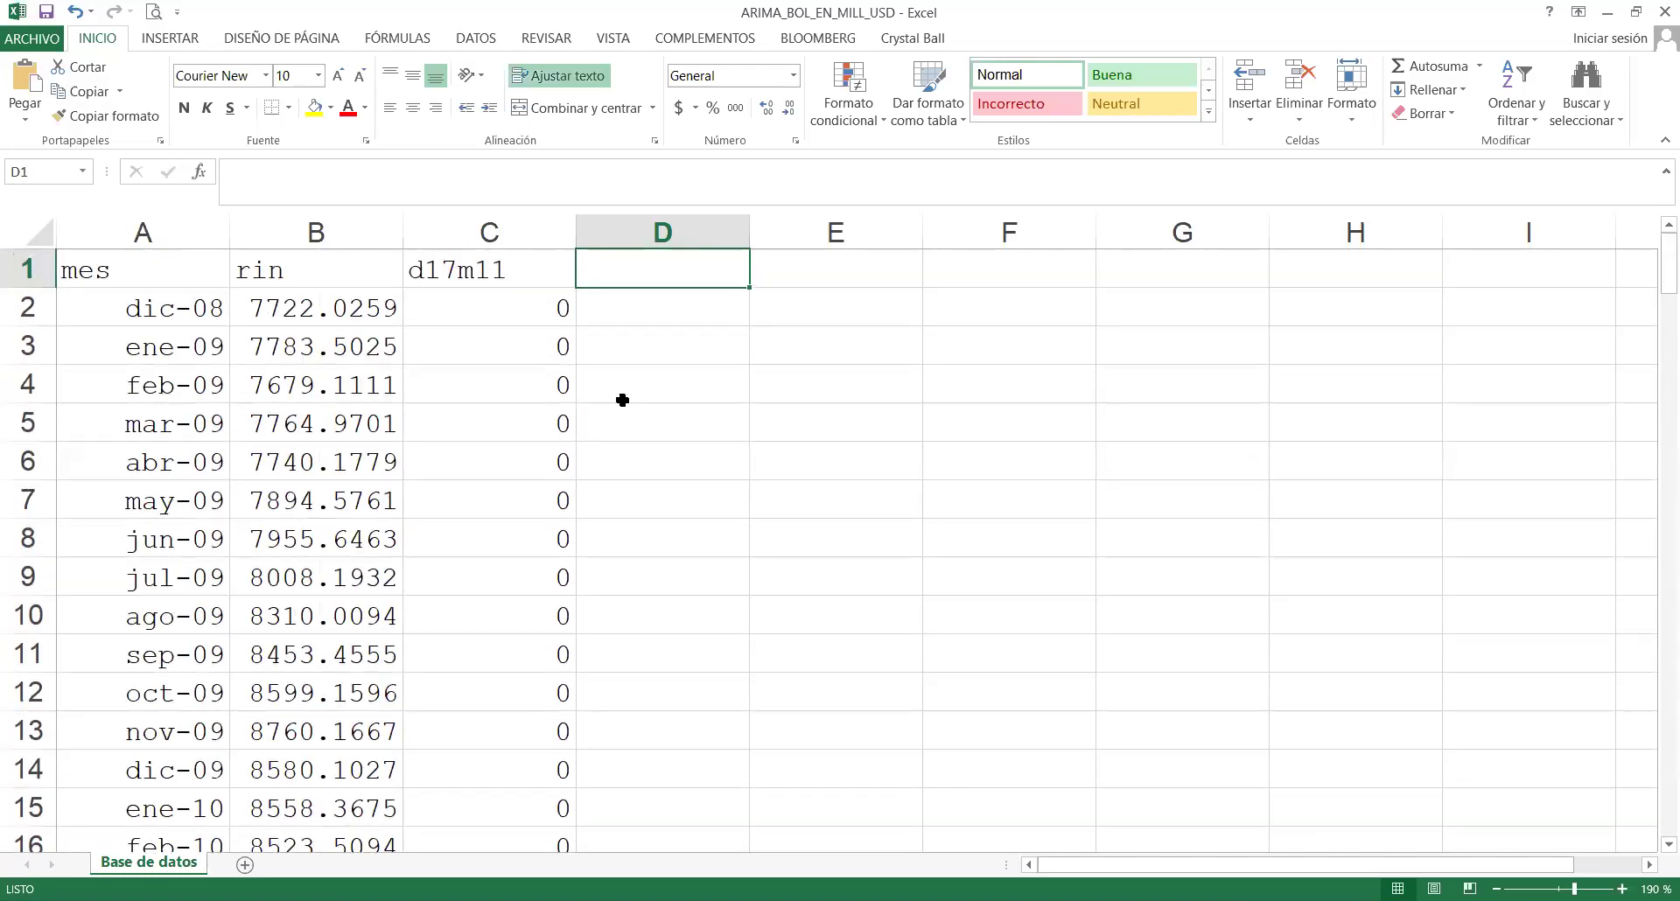
key("Left")
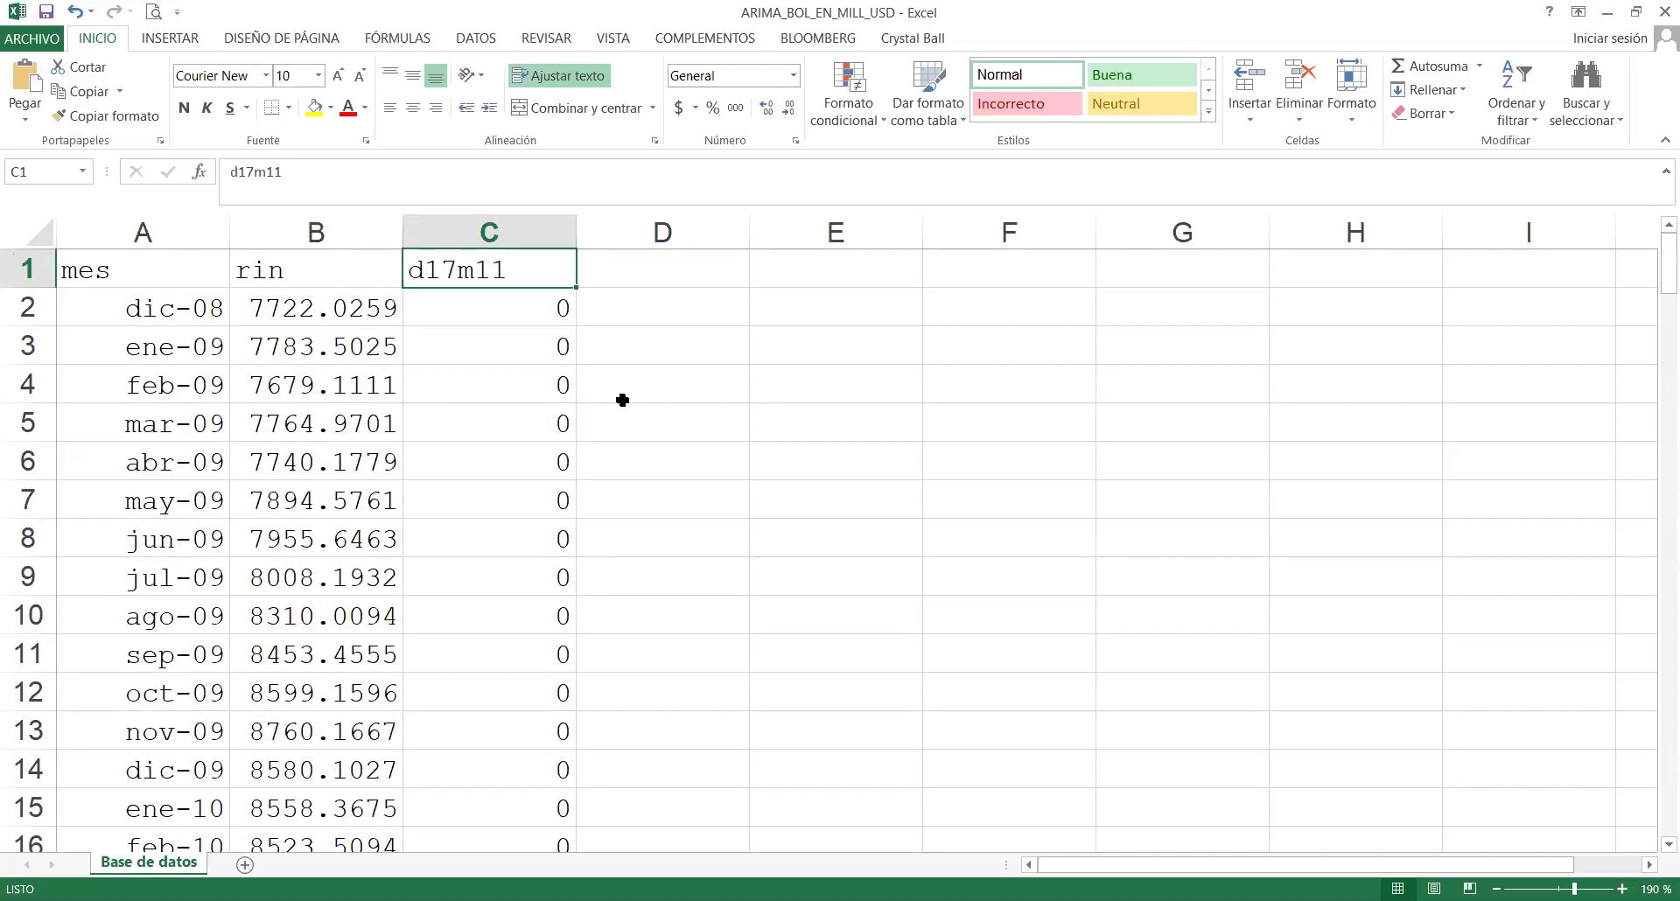
key("Down")
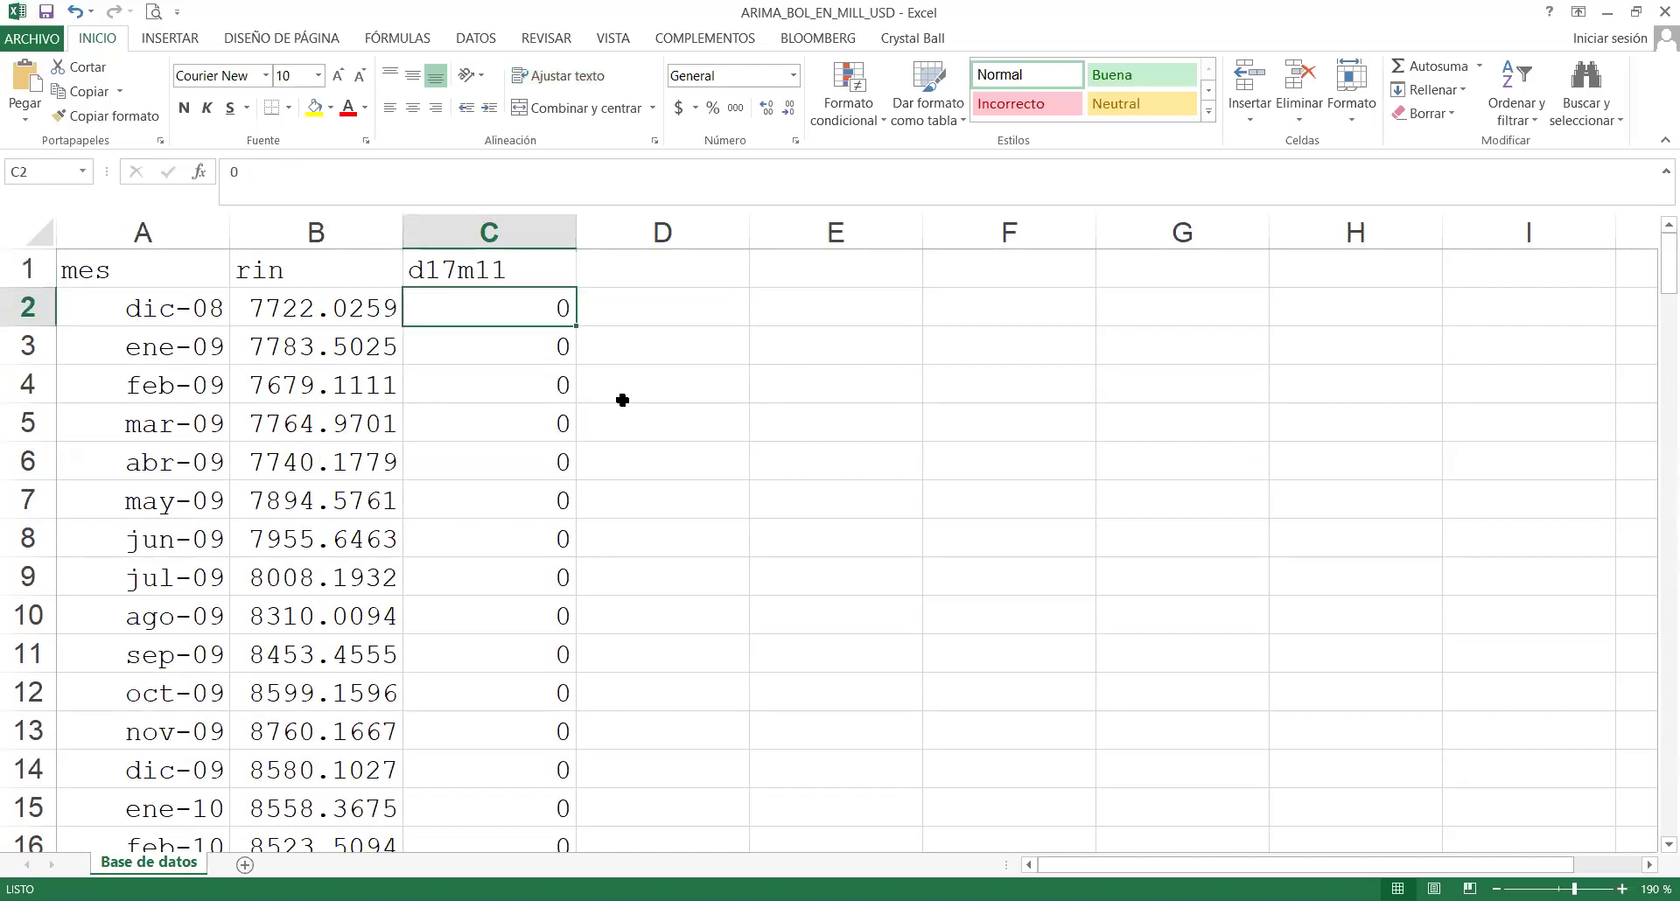
Step: Examine the d17m11 column from its first value at dic-08 down to the ago-17 row
key("Down")
key("Down")
key("Down")
key("Down")
key("Down")
key("Down")
key("Down")
key("Down")
key("Down")
key("Down")
key("Down")
key("Down")
key("Down")
key("Down")
key("Down")
key("Down")
key("Down")
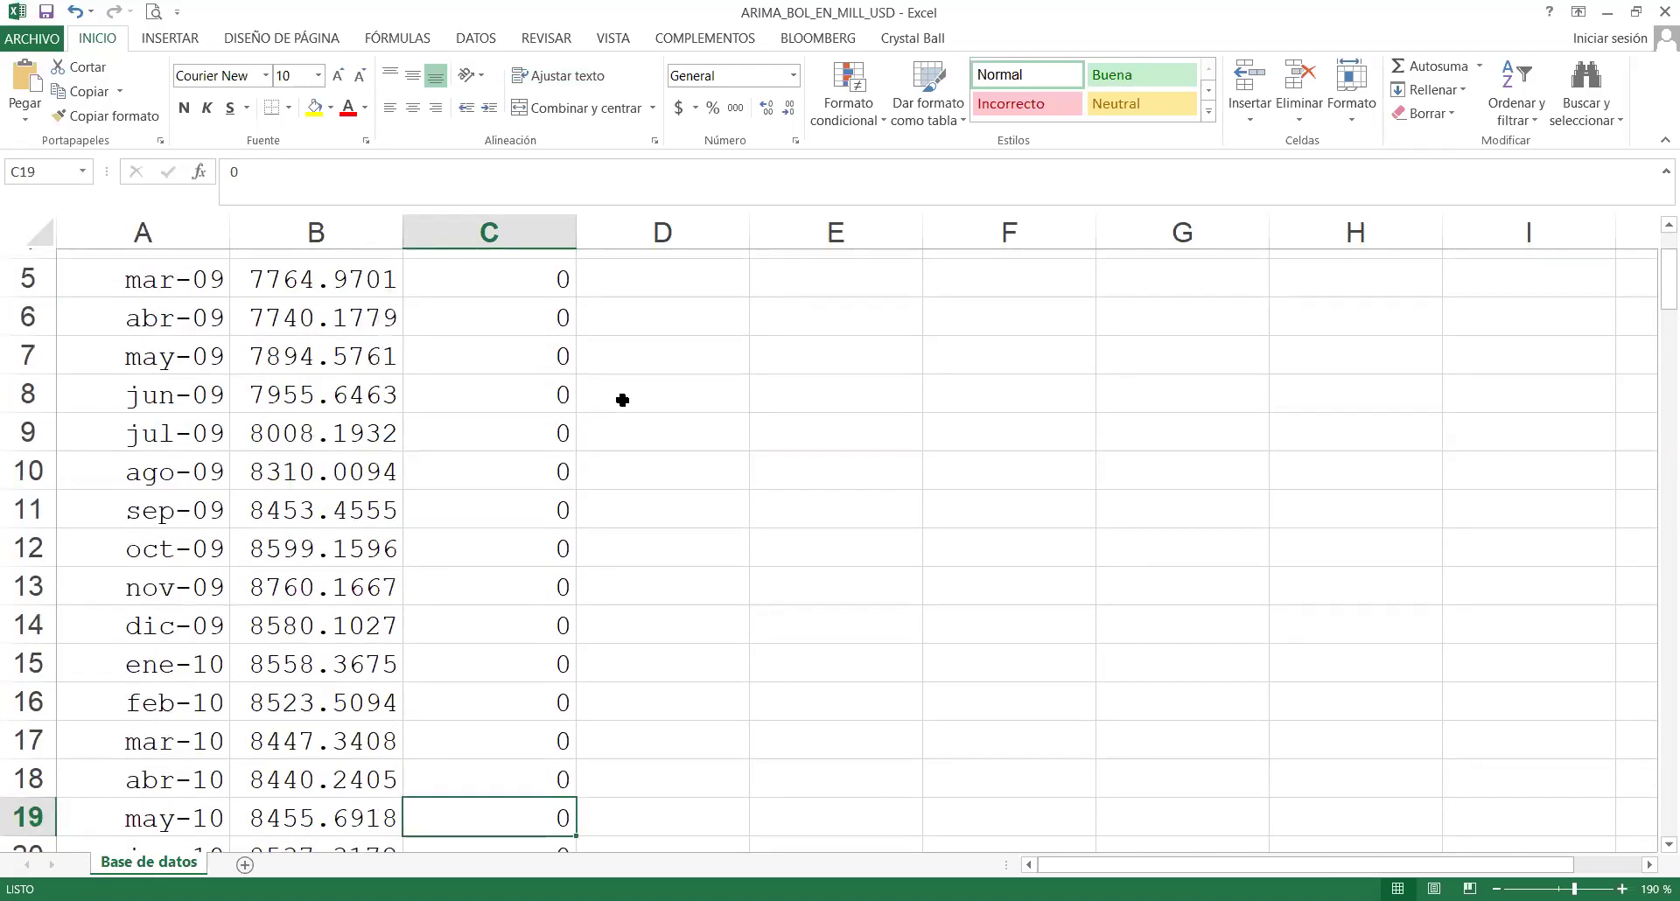
key("Down")
key("Down")
key("Down")
key("Down")
key("Down")
key("Down")
key("Down")
key("Down")
key("Down")
key("Down")
key("Down")
key("Down")
key("Down")
key("Down")
key("Down")
key("Down")
key("Down")
key("Down")
key("Down")
key("Down")
key("Down")
key("Down")
key("Down")
key("Down")
key("Down")
key("Down")
key("Down")
key("Down")
key("Down")
key("Down")
key("Down")
key("Down")
key("Down")
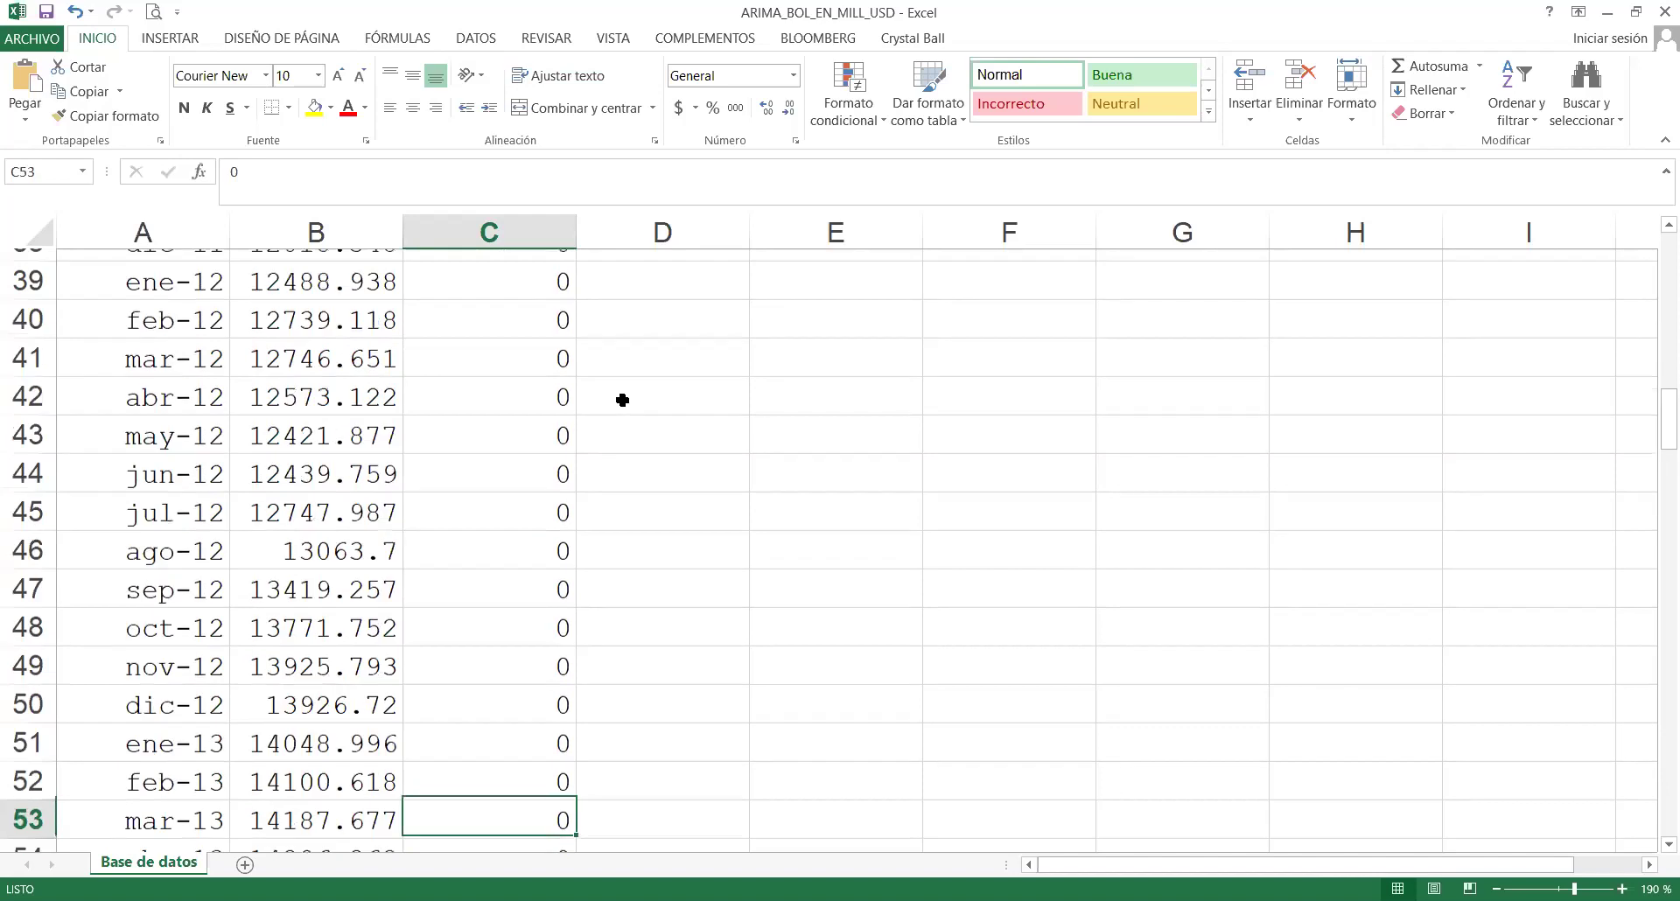
key("Down")
key("Down")
key("Down")
key("Down")
key("Down")
key("Down")
key("Down")
key("Down")
key("Down")
key("Down")
key("Down")
key("Down")
key("Down")
key("Down")
key("Down")
key("Down")
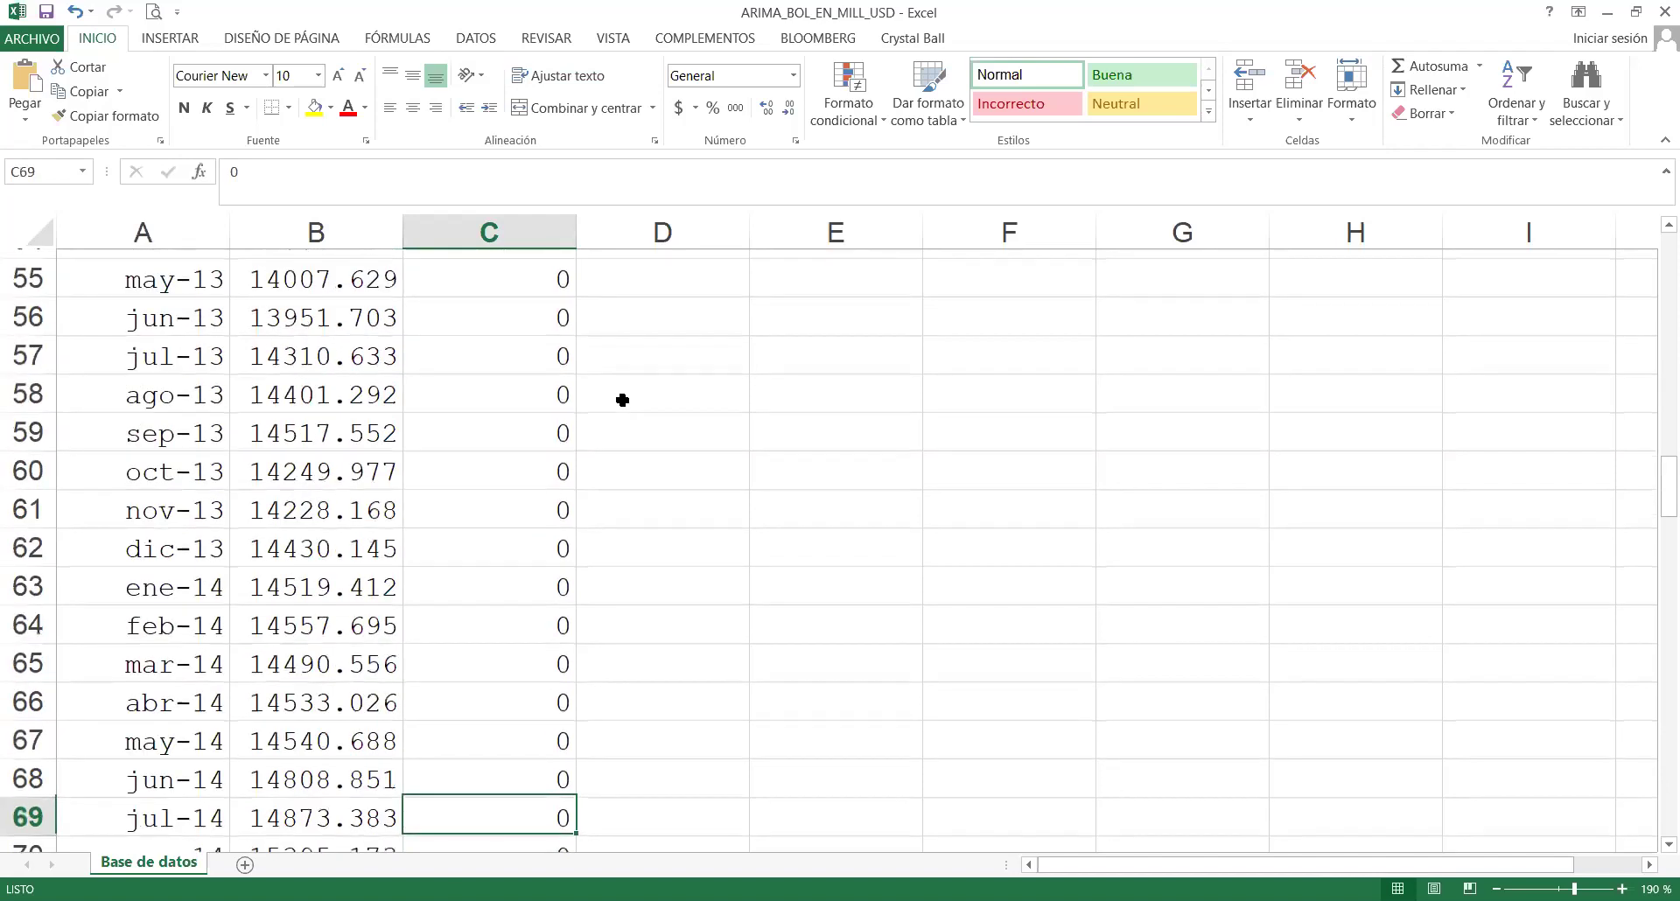
key("Down")
key("Down")
key("Down")
key("Down")
key("Down")
key("Down")
key("Down")
key("Down")
key("Down")
key("Down")
key("Down")
key("Down")
key("Down")
key("Down")
key("Down")
key("Down")
key("Down")
key("Down")
key("Down")
key("Down")
key("Down")
key("Down")
key("Down")
key("Down")
key("Down")
key("Down")
key("Down")
key("Down")
key("Down")
key("Down")
key("Down")
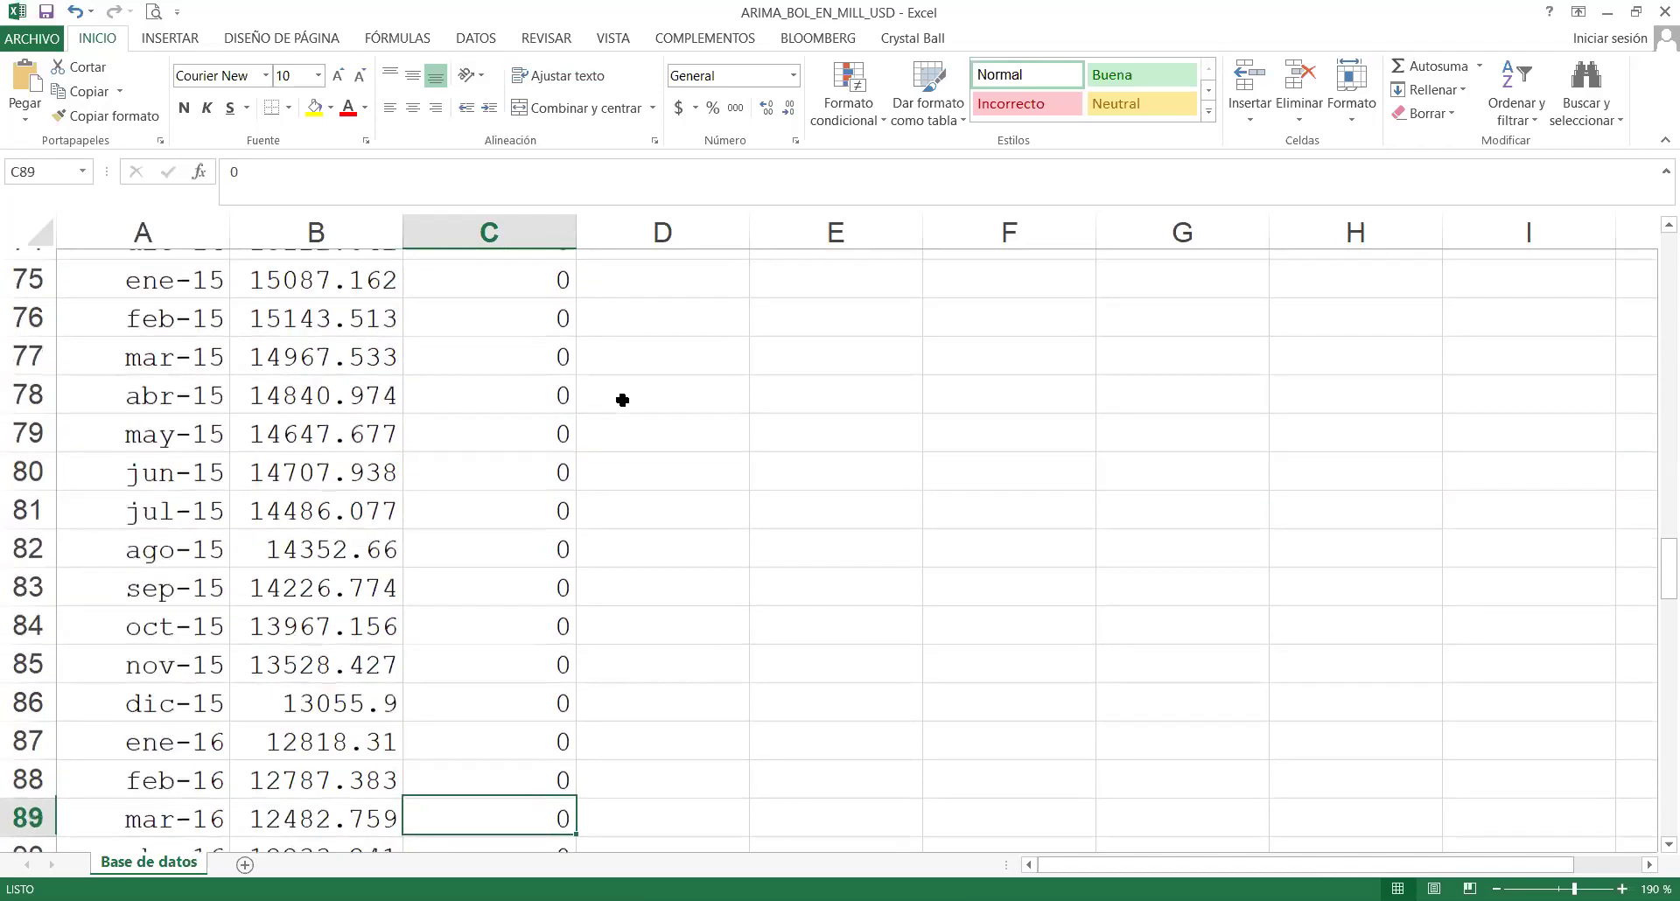
key("Down")
key("Down")
key("Down")
key("Down")
key("Down")
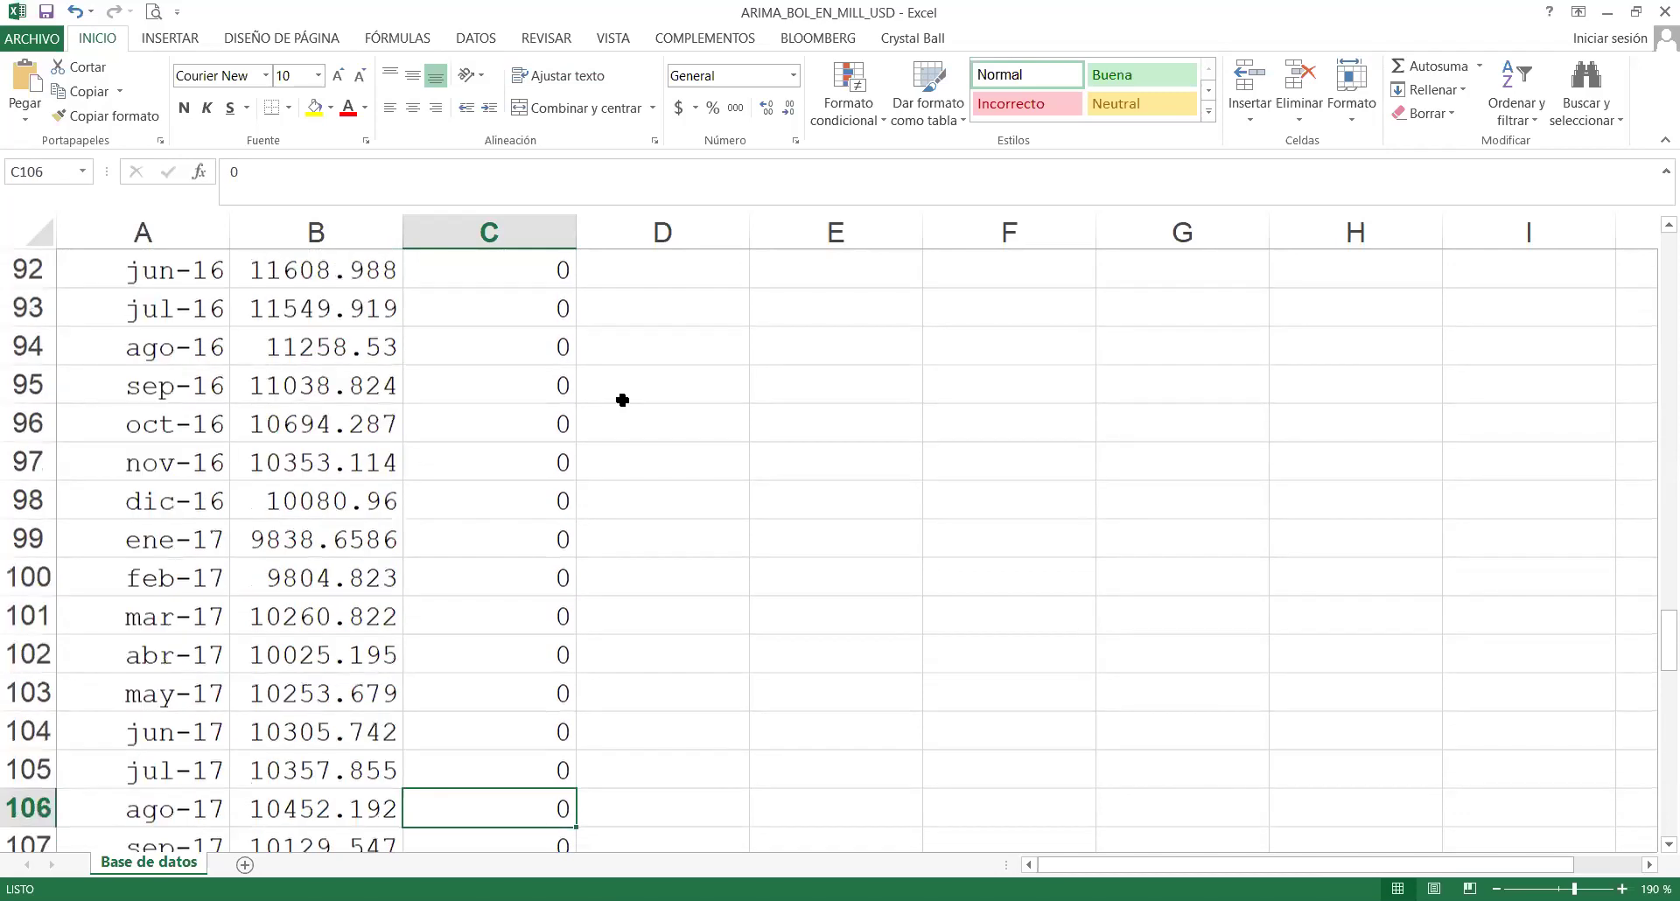
Step: Return to the start of 2017 and follow the d17m11 values month by month to the nov-17 cell
key("Up")
key("Up")
key("Up")
key("Up")
key("Up")
key("Up")
key("Up")
key("Up")
key("Down")
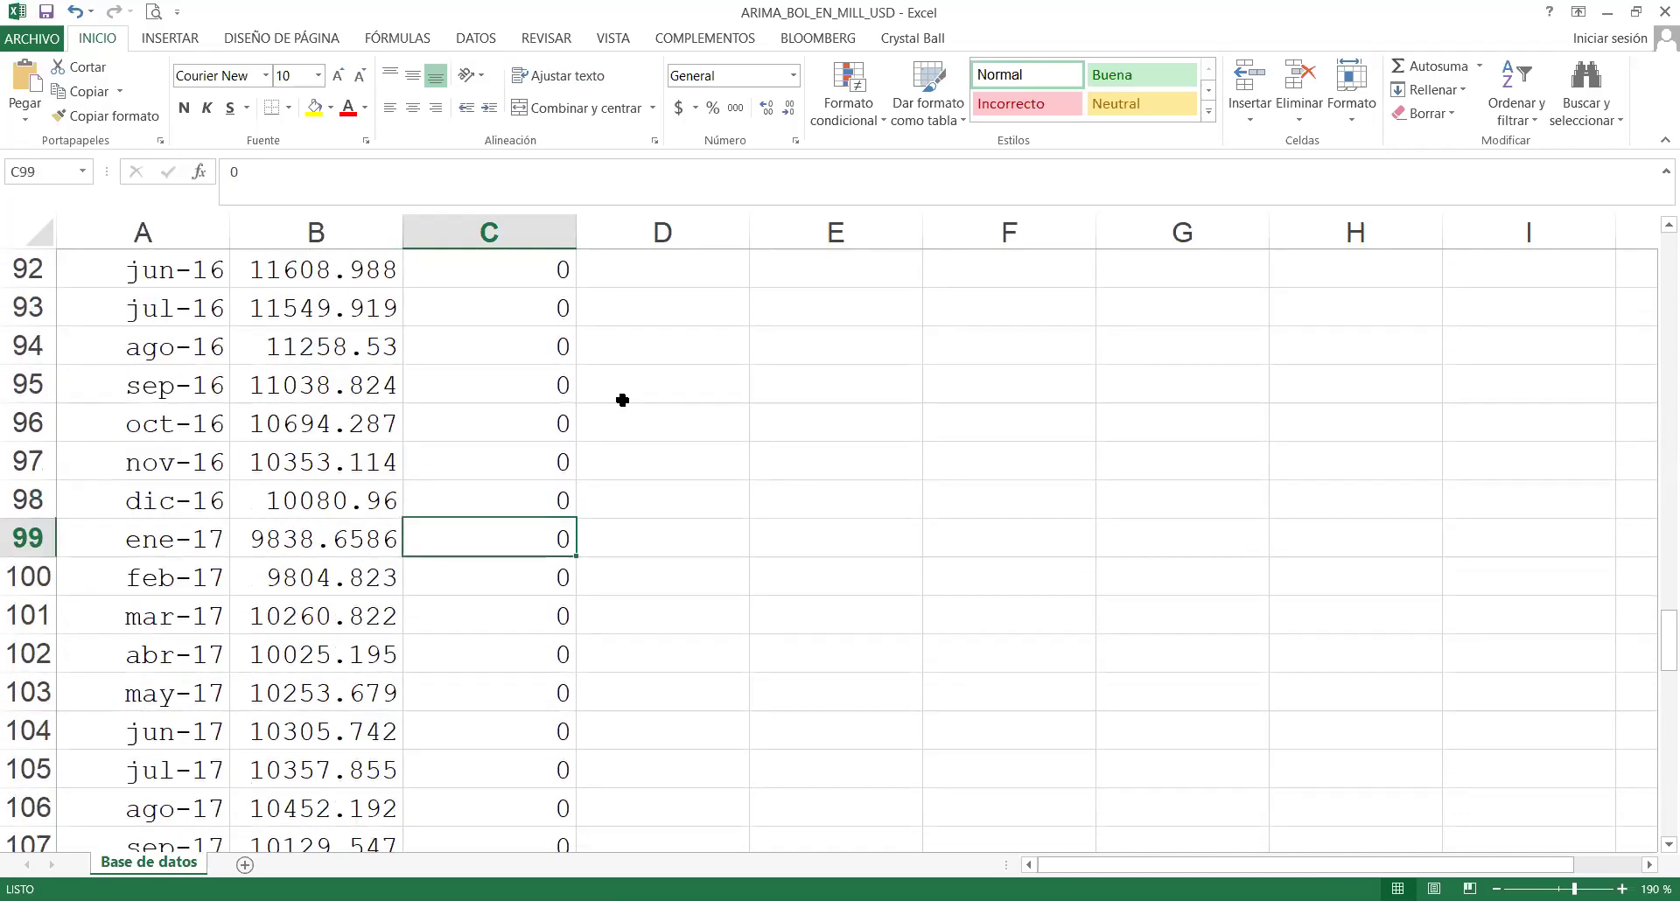
key("Down")
key("Down")
key("Down")
key("Down")
key("Down")
key("Down")
key("Down")
key("Down")
key("Down")
key("Down")
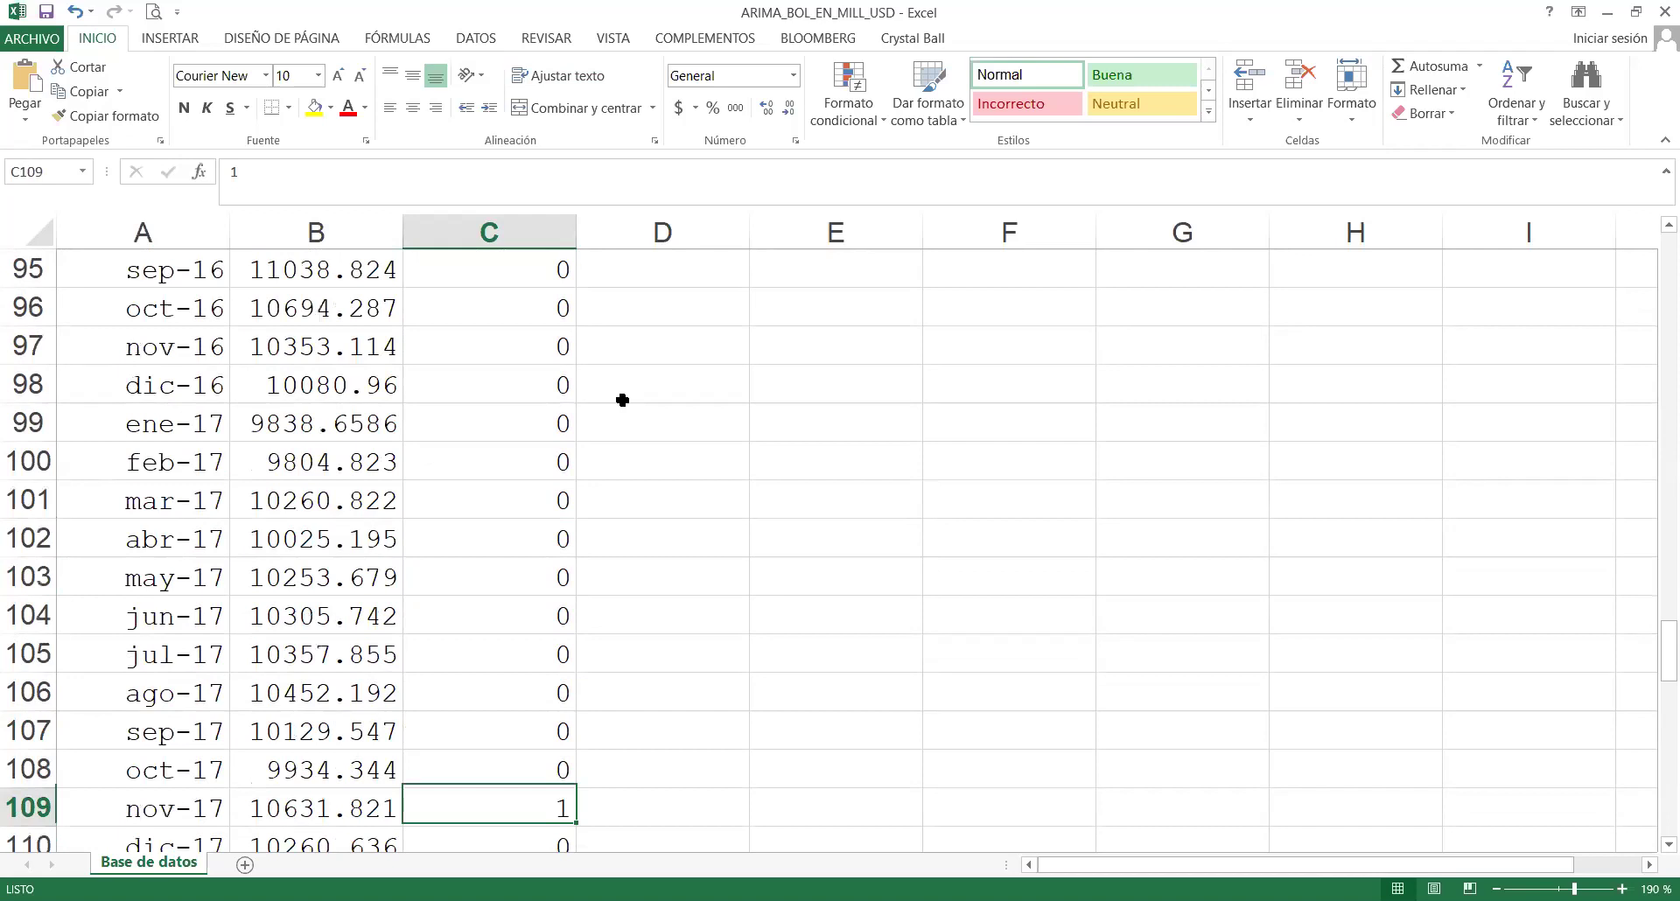
Step: Check the d17m11 values from dic-17 to nov-18 and go back to the nov-17 cell
key("Down")
key("Down")
key("Down")
key("Down")
key("Down")
key("Down")
key("Down")
key("Down")
key("Down")
key("Down")
key("Down")
key("Down")
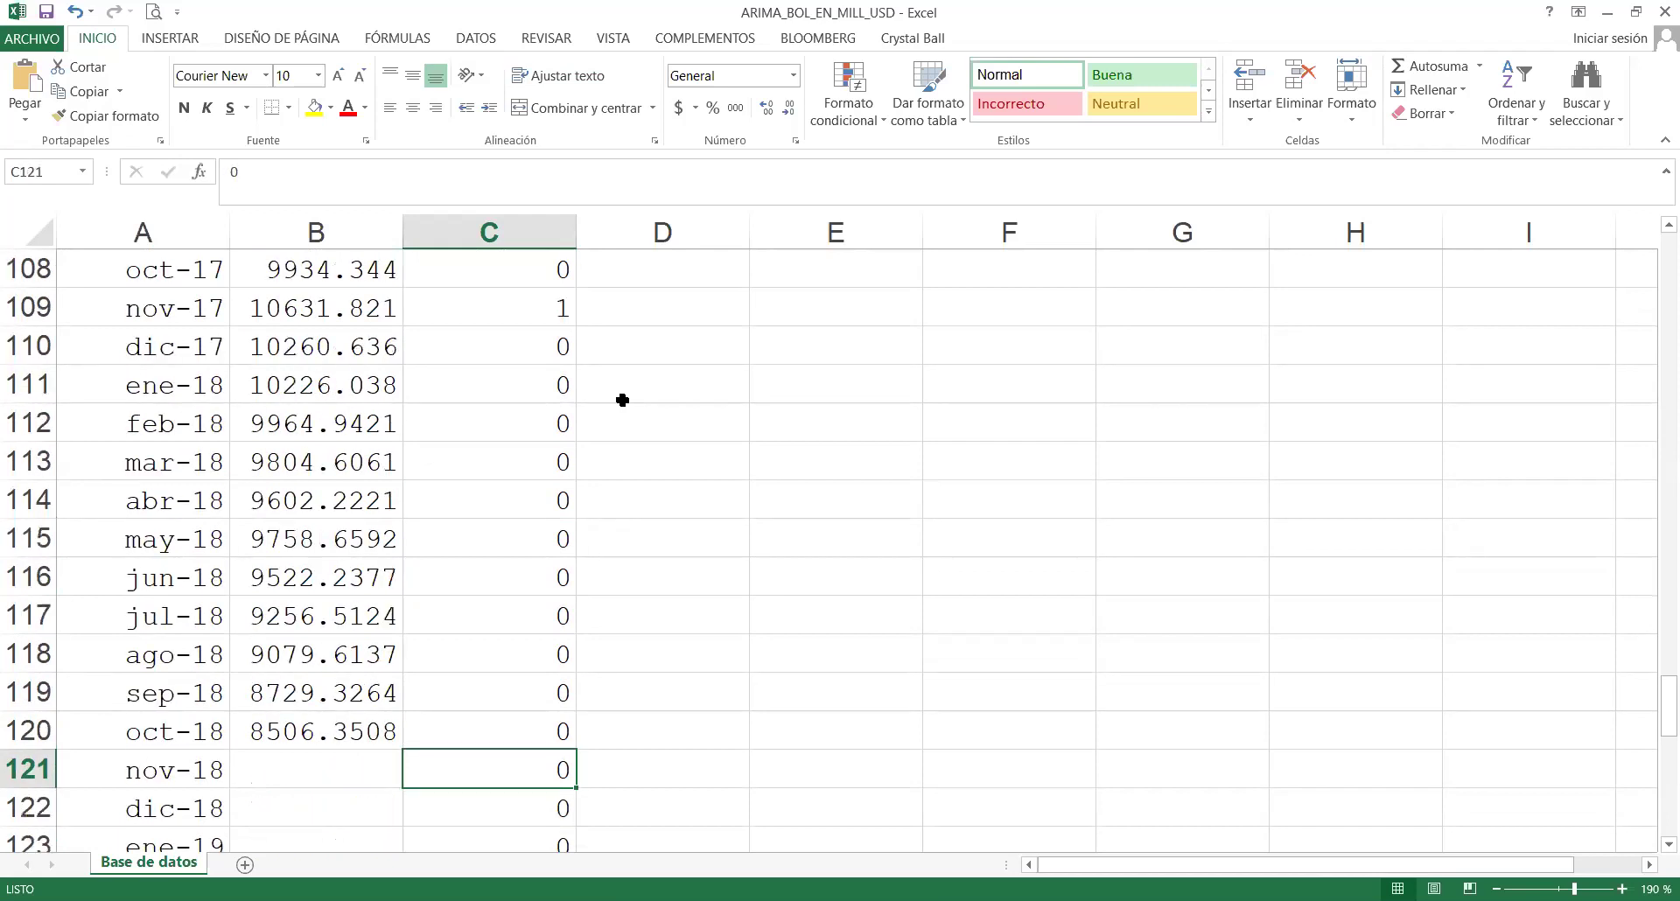
key("Up")
key("Up")
key("Up")
key("Up")
key("Up")
key("Up")
key("Up")
key("Up")
key("Up")
key("Up")
key("Up")
key("Up")
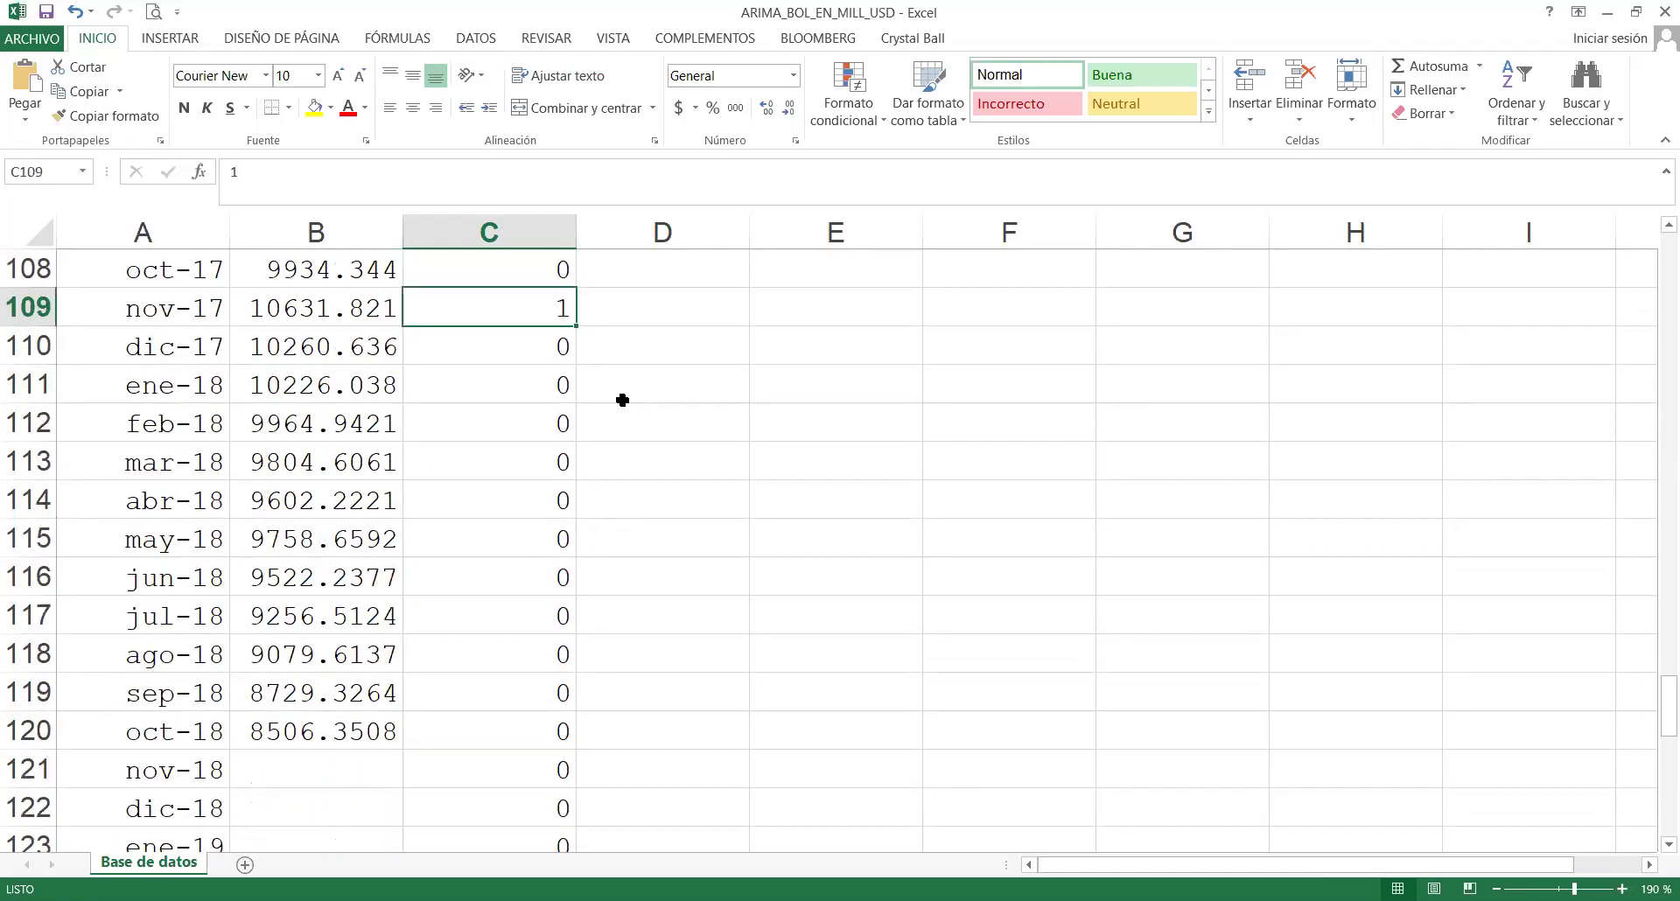
Step: Examine the d17m11 column from dic-17 down to its last value at dic-20
key("Down")
key("Down")
key("Down")
key("Down")
key("Down")
key("Down")
key("Down")
key("Down")
key("Down")
key("Down")
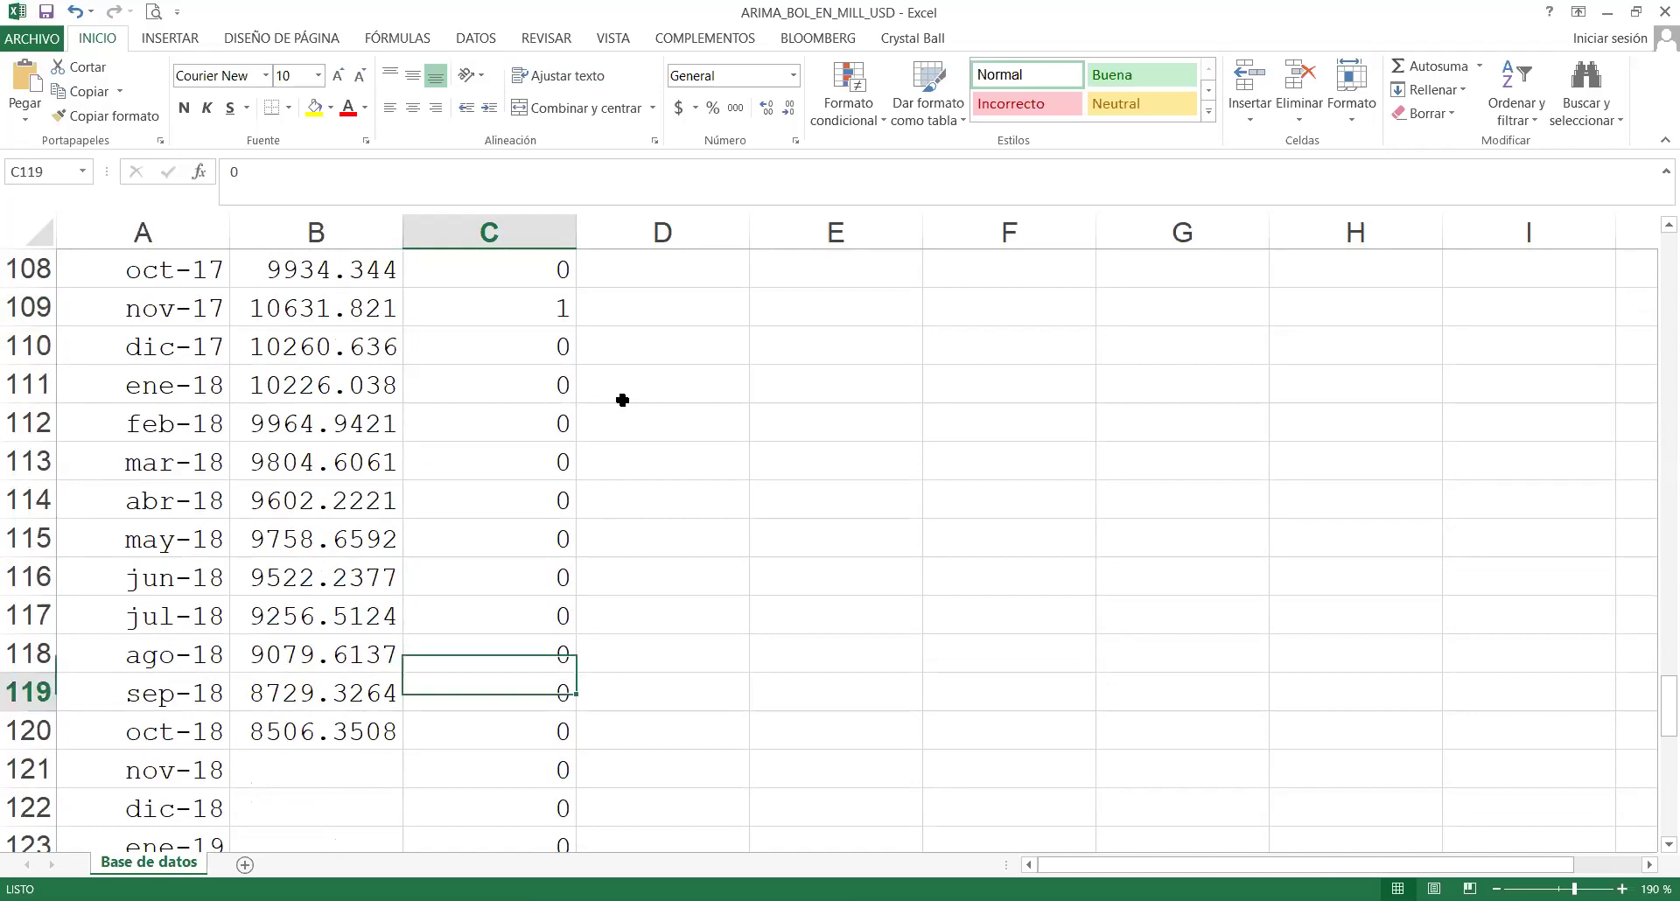
key("Down")
key("Down")
key("Down")
key("Down")
key("Down")
key("Down")
key("Down")
key("Down")
key("Down")
key("Down")
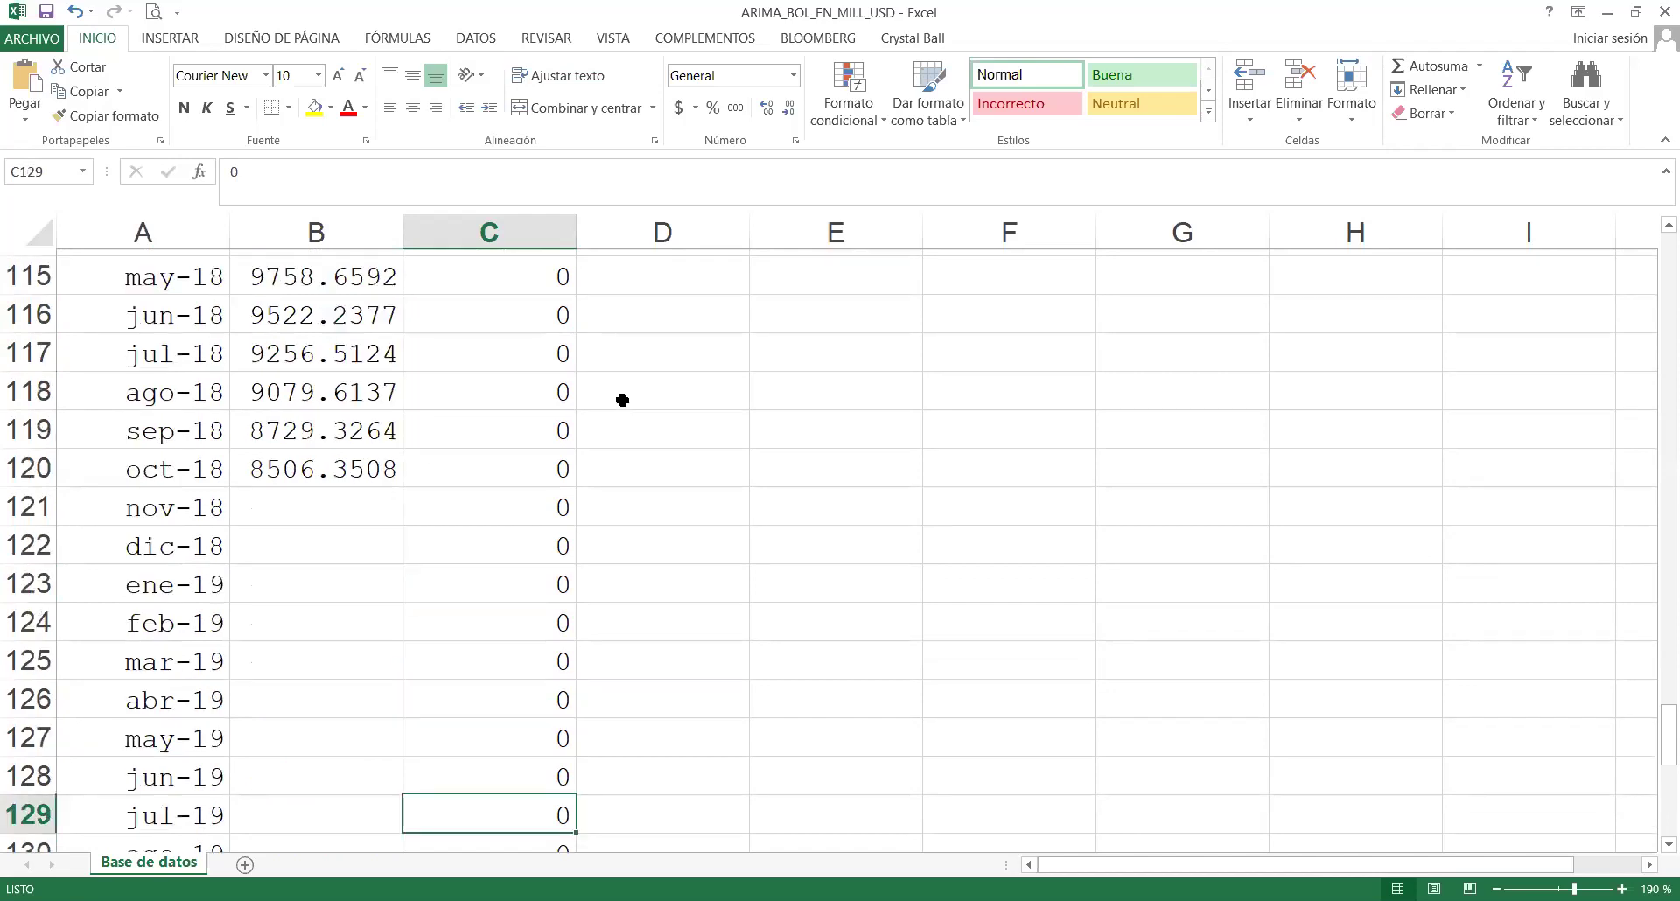
key("Down")
key("Down")
key("Down")
key("Down")
key("Down")
key("Down")
key("Down")
key("Down")
key("Down")
key("Down")
key("Down")
key("Down")
key("Down")
key("Down")
key("Down")
key("Down")
key("Down")
key("Down")
key("Down")
key("Down")
key("Down")
key("Down")
key("Down")
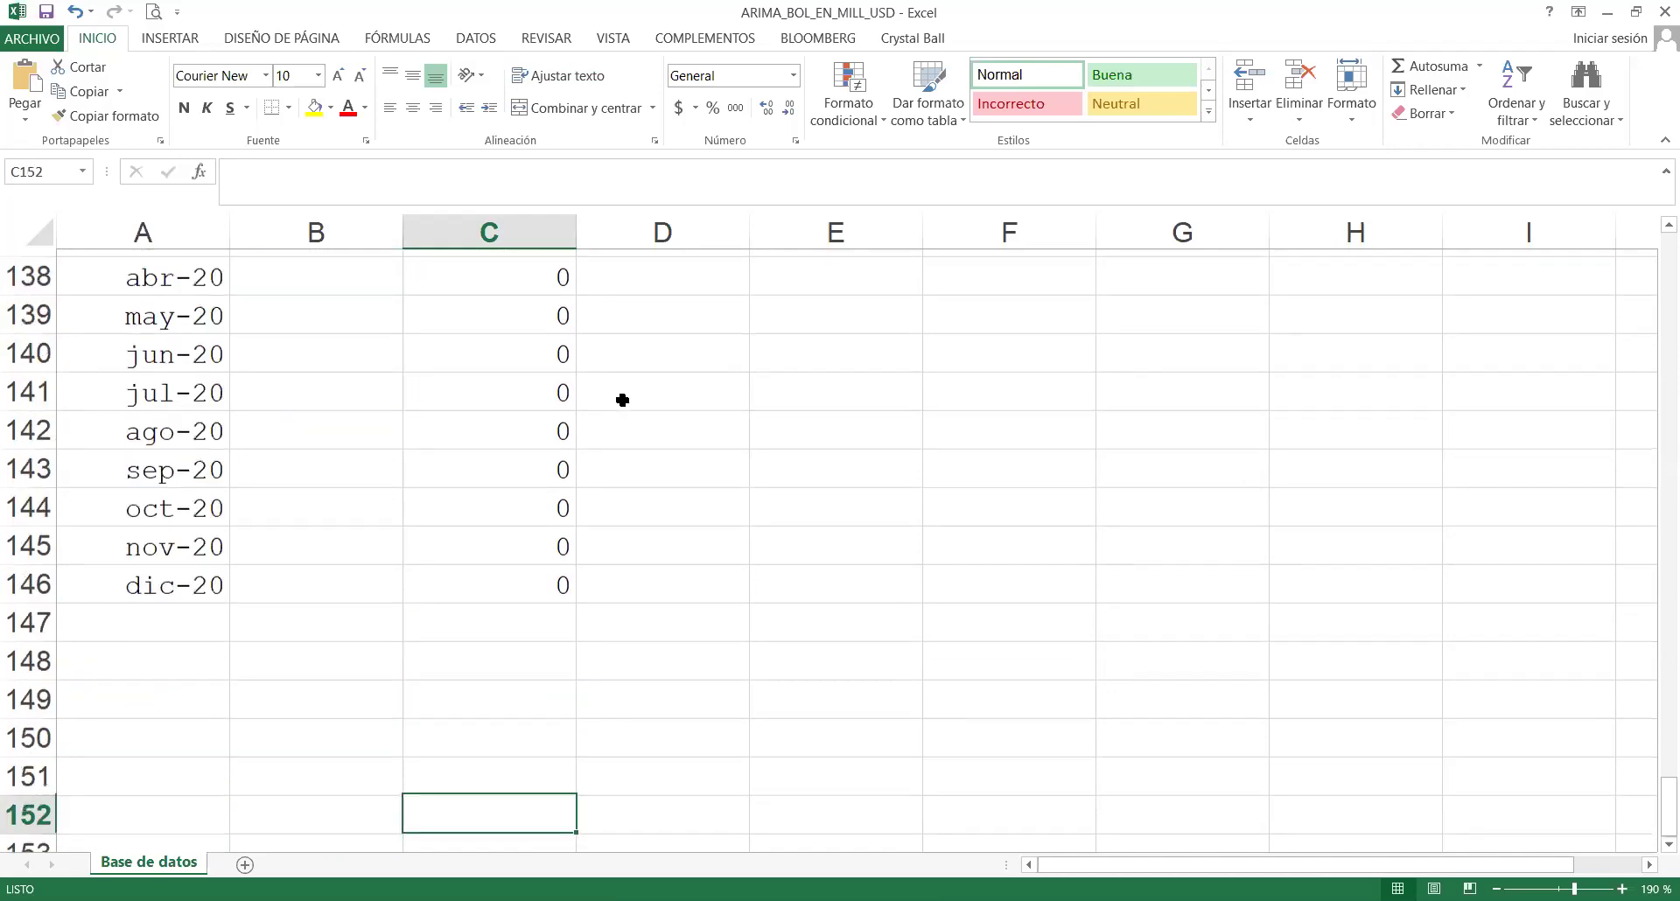
key("ctrl+Up")
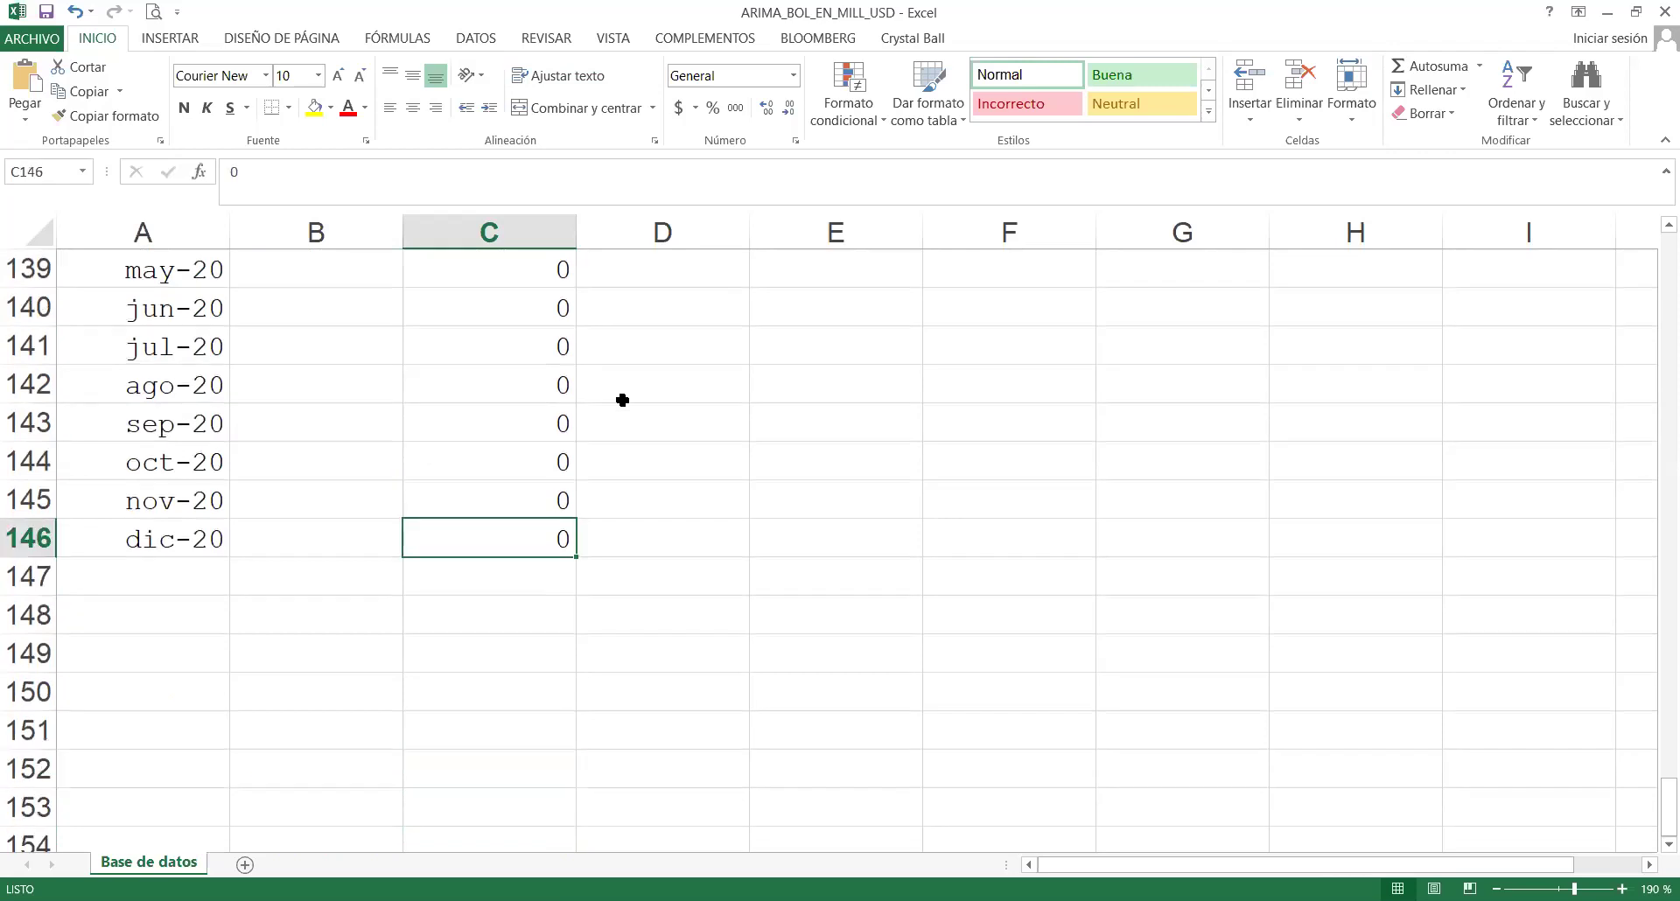
Step: Check the d17m11 values upward from dic-20 past mar-20
key("Up")
key("Up")
key("Up")
key("Up")
key("Up")
key("Up")
key("Up")
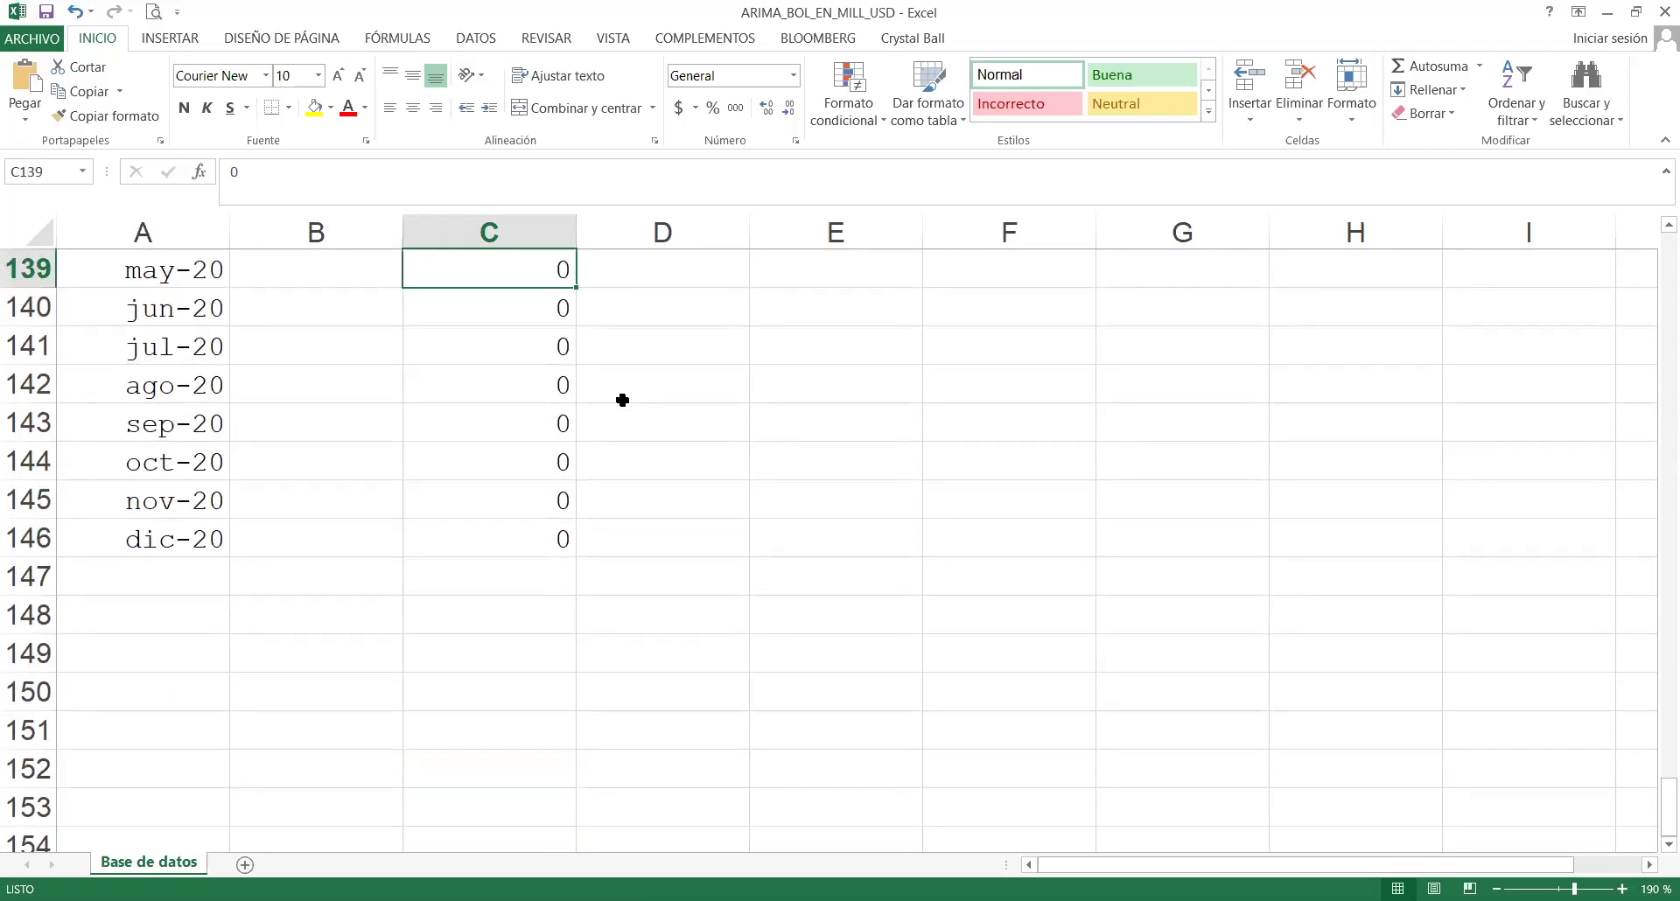
key("Up")
key("Up")
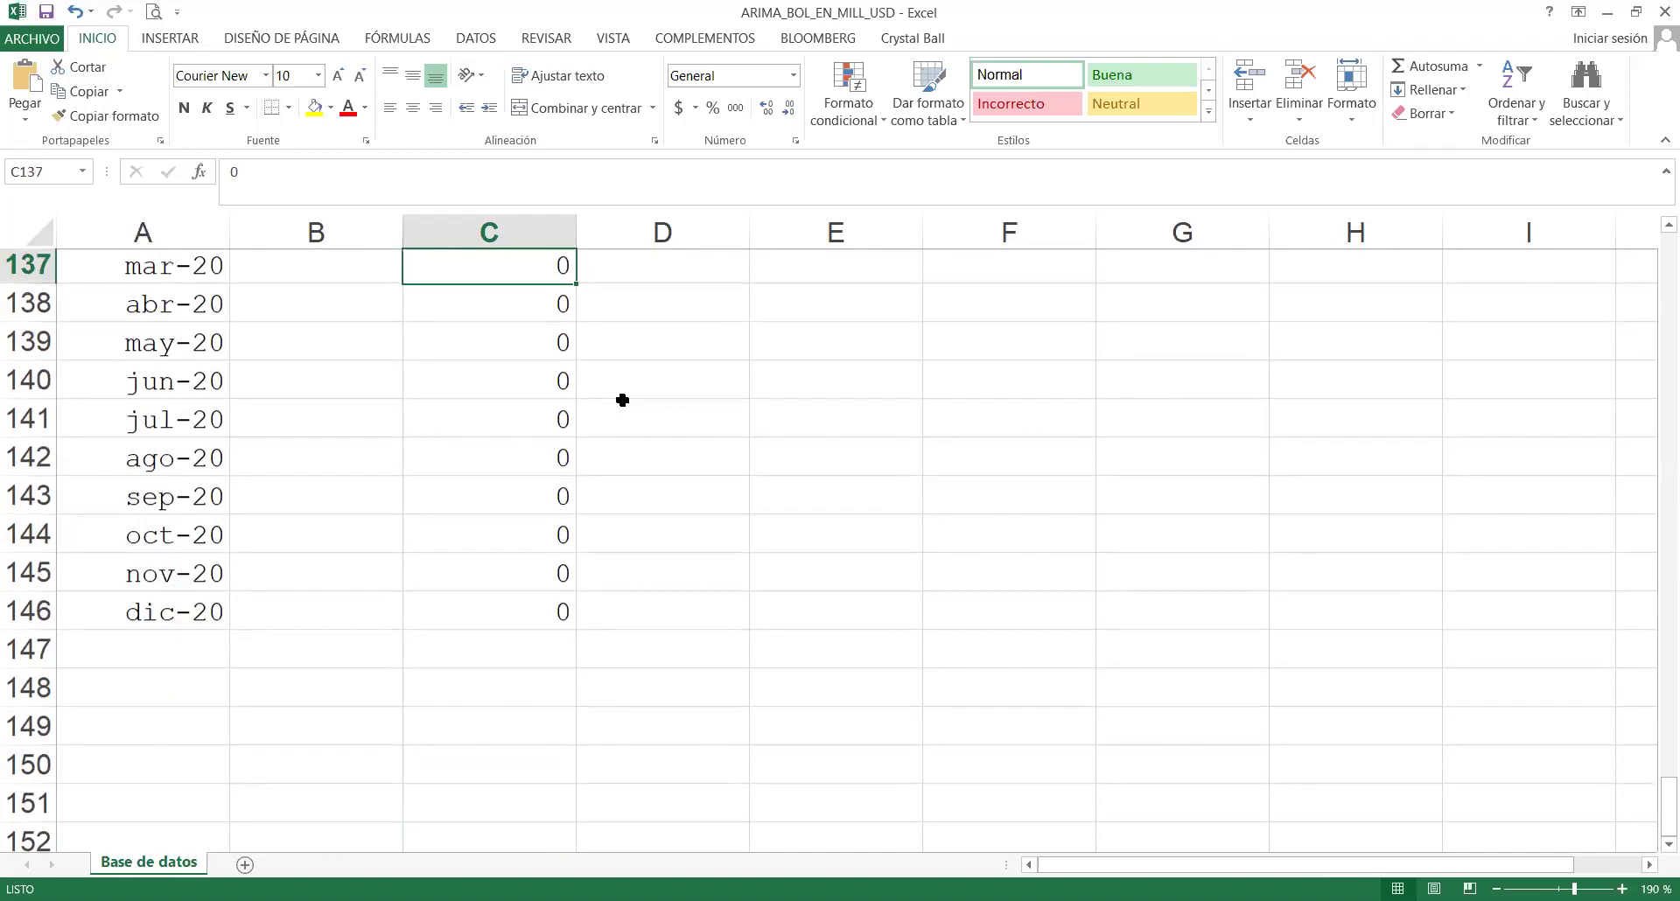
key("Page_Up")
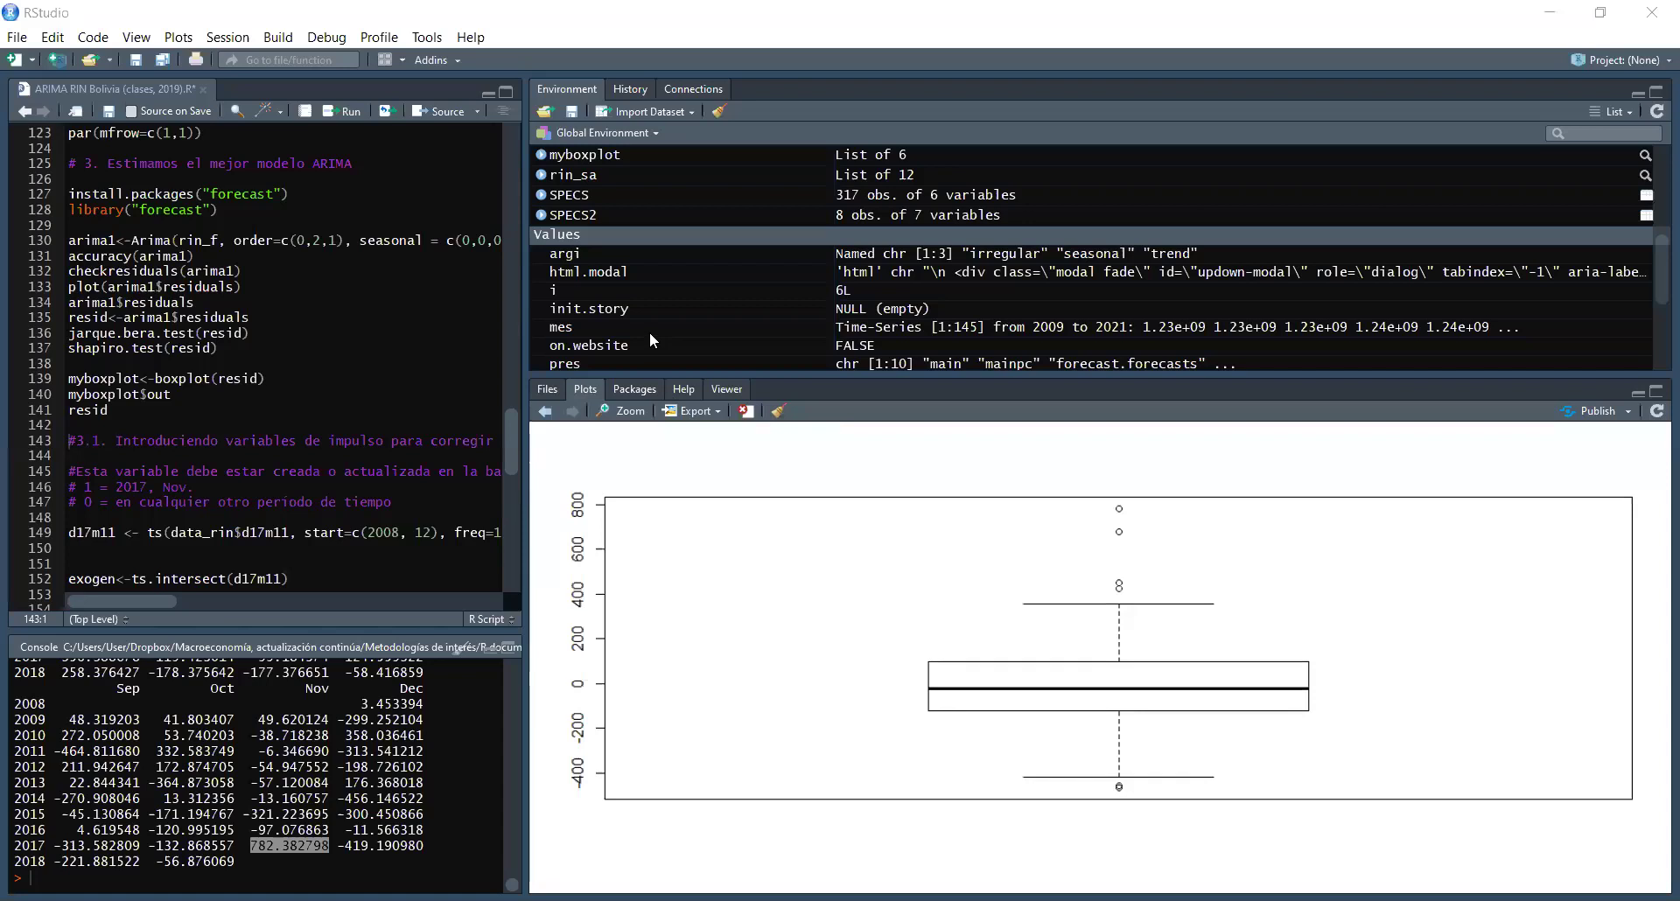
Step: Switch to RStudio and run the read_excel line in section 1 to re-import ARIMA_BOL_EN_MILL_USD.xlsx as data_rin
left_click_drag(512, 446, 515, 151)
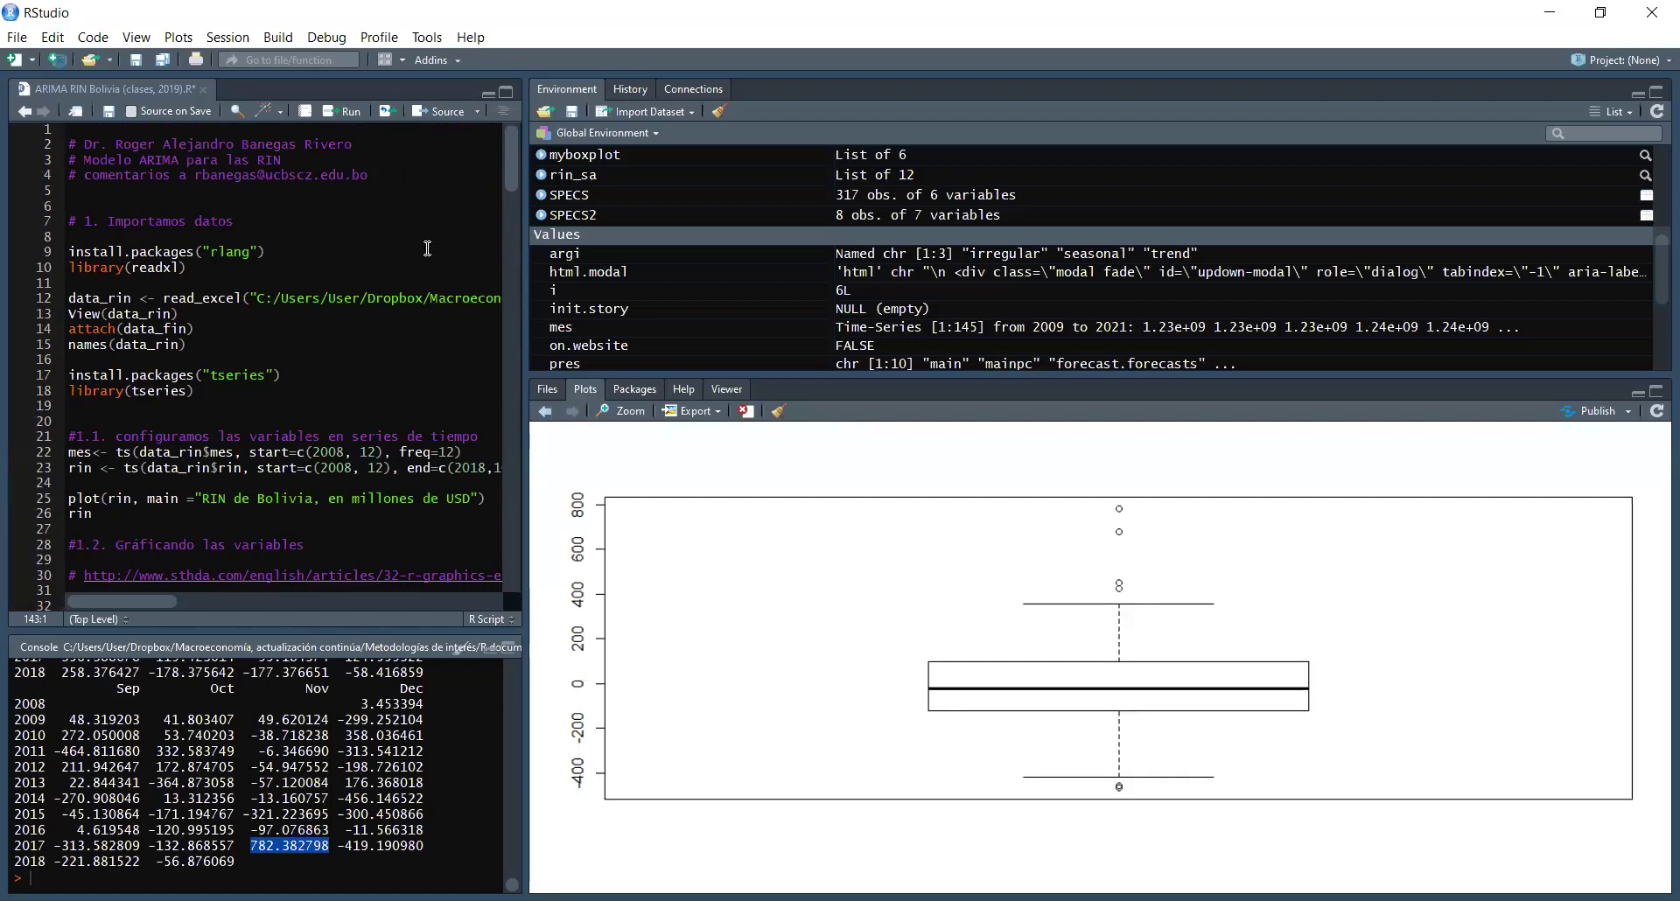
left_click(409, 298)
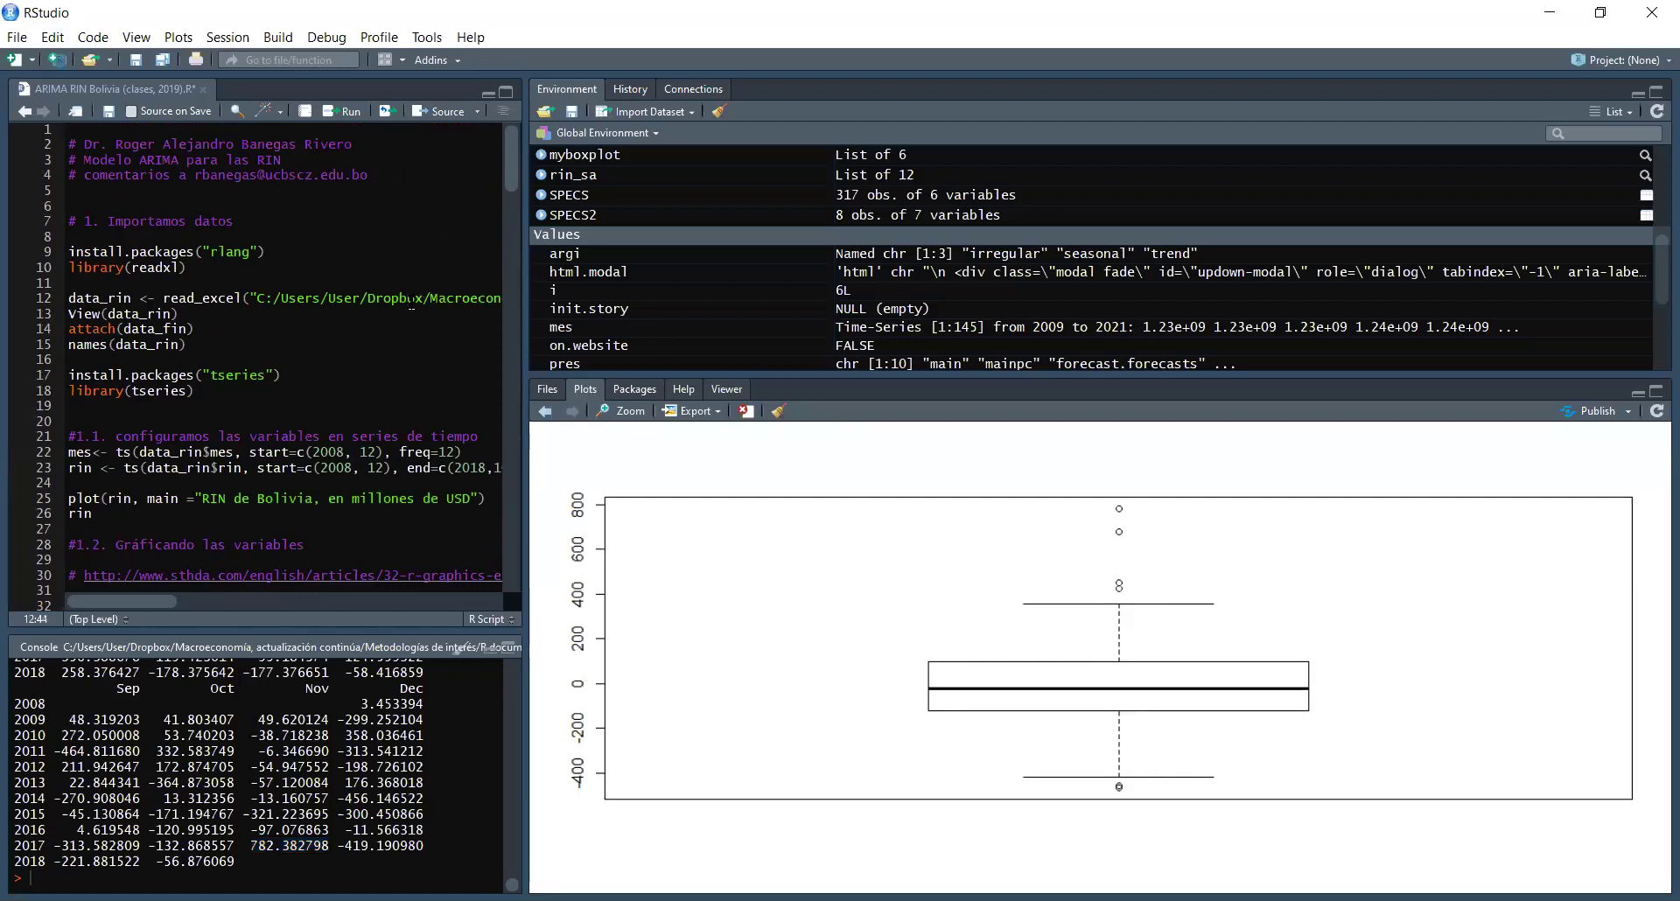
left_click(351, 118)
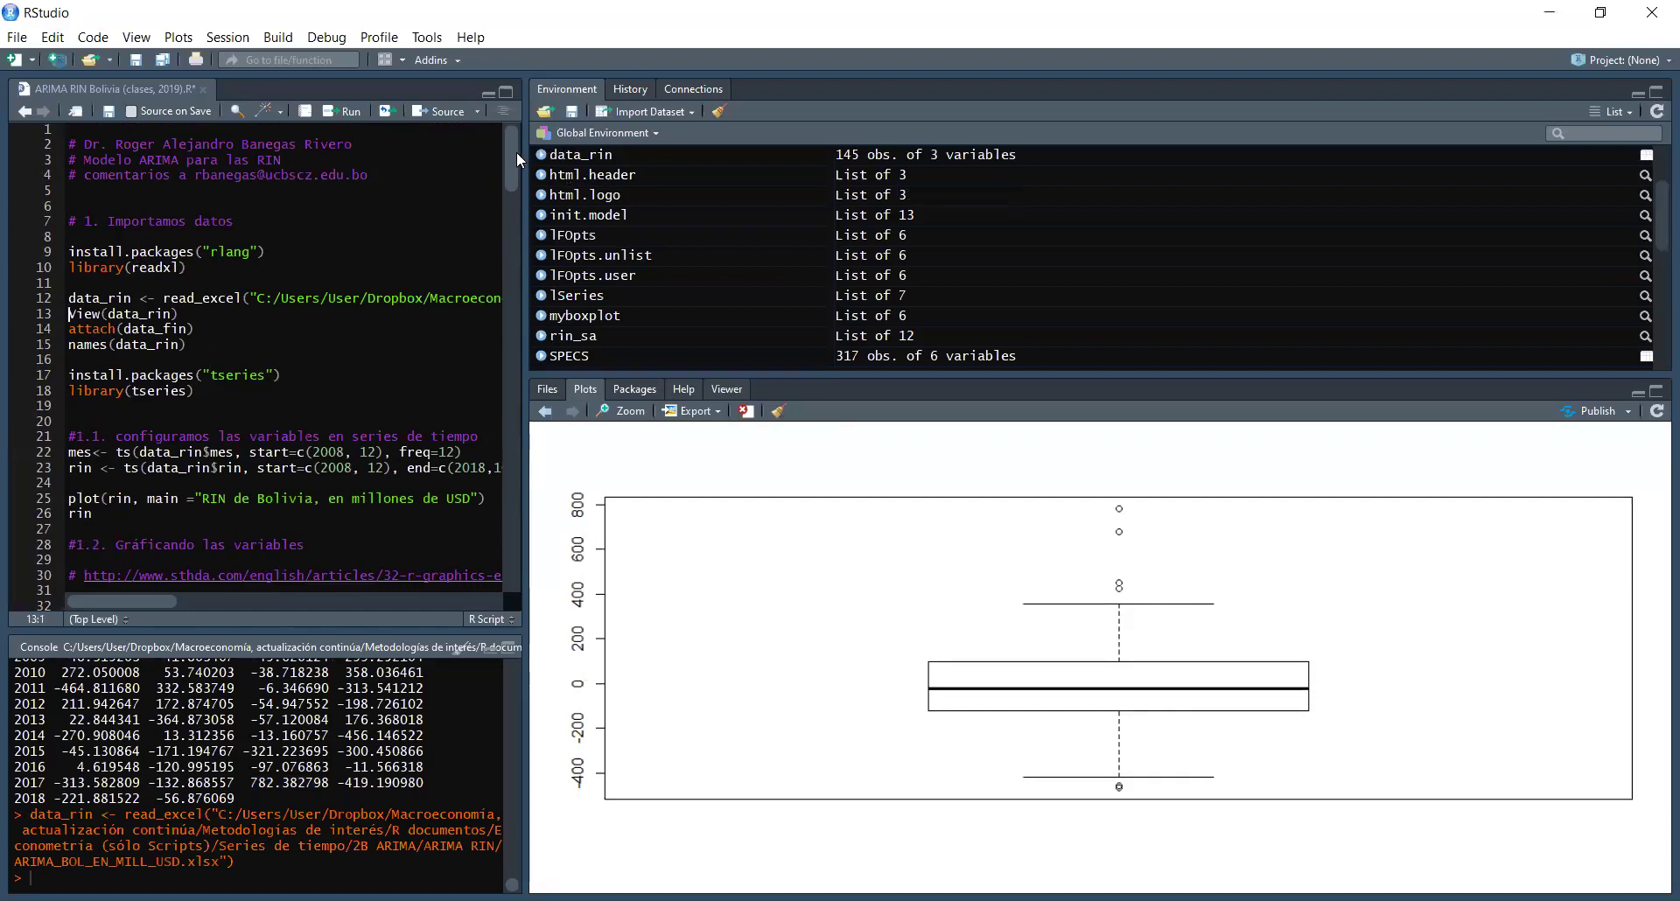
Step: Go to script section 3.1 and examine the d17m11 time-series definition: variable name, data_rin source column and start date
scroll(516, 151, "down", 10)
scroll(513, 286, "down", 16)
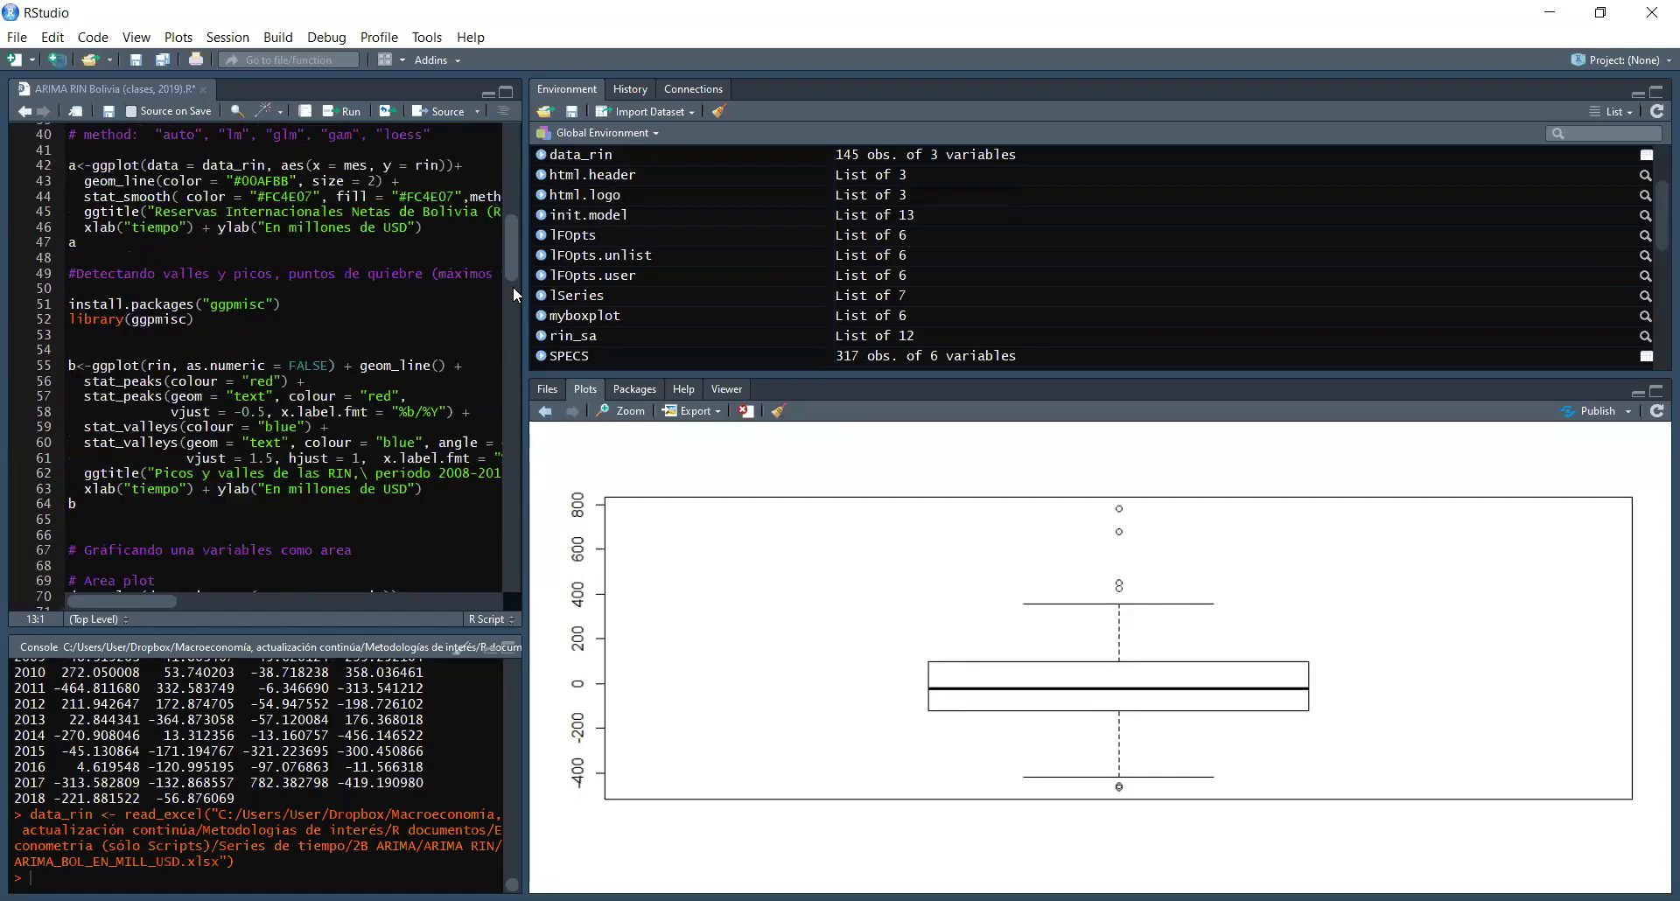
scroll(513, 369, "down", 12)
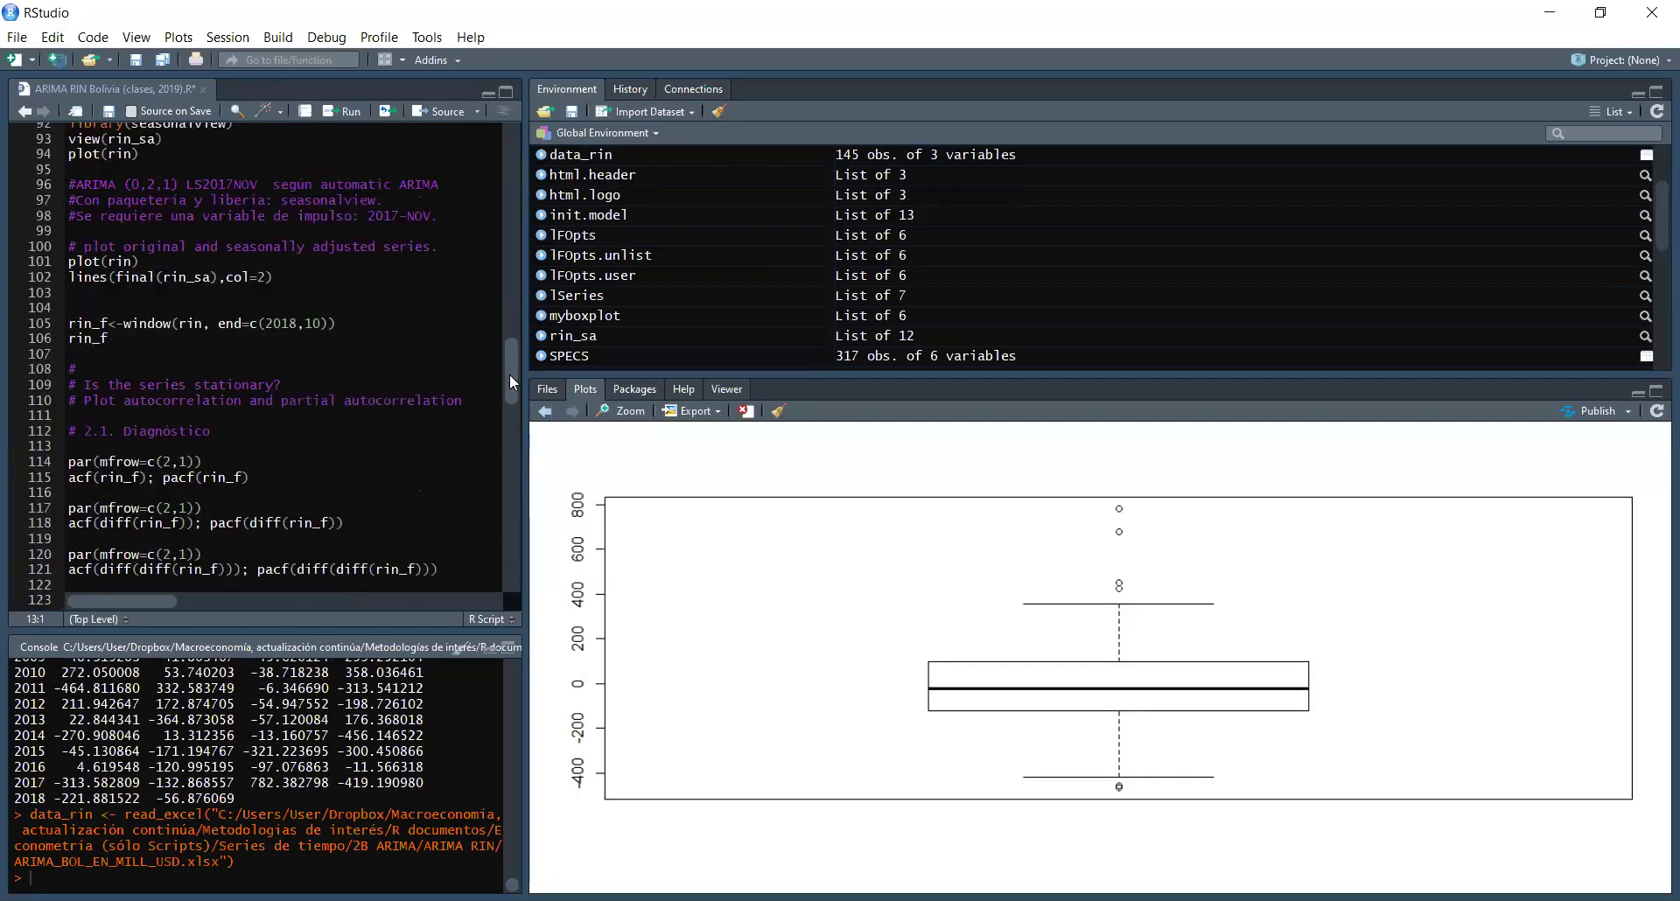
scroll(511, 442, "down", 5)
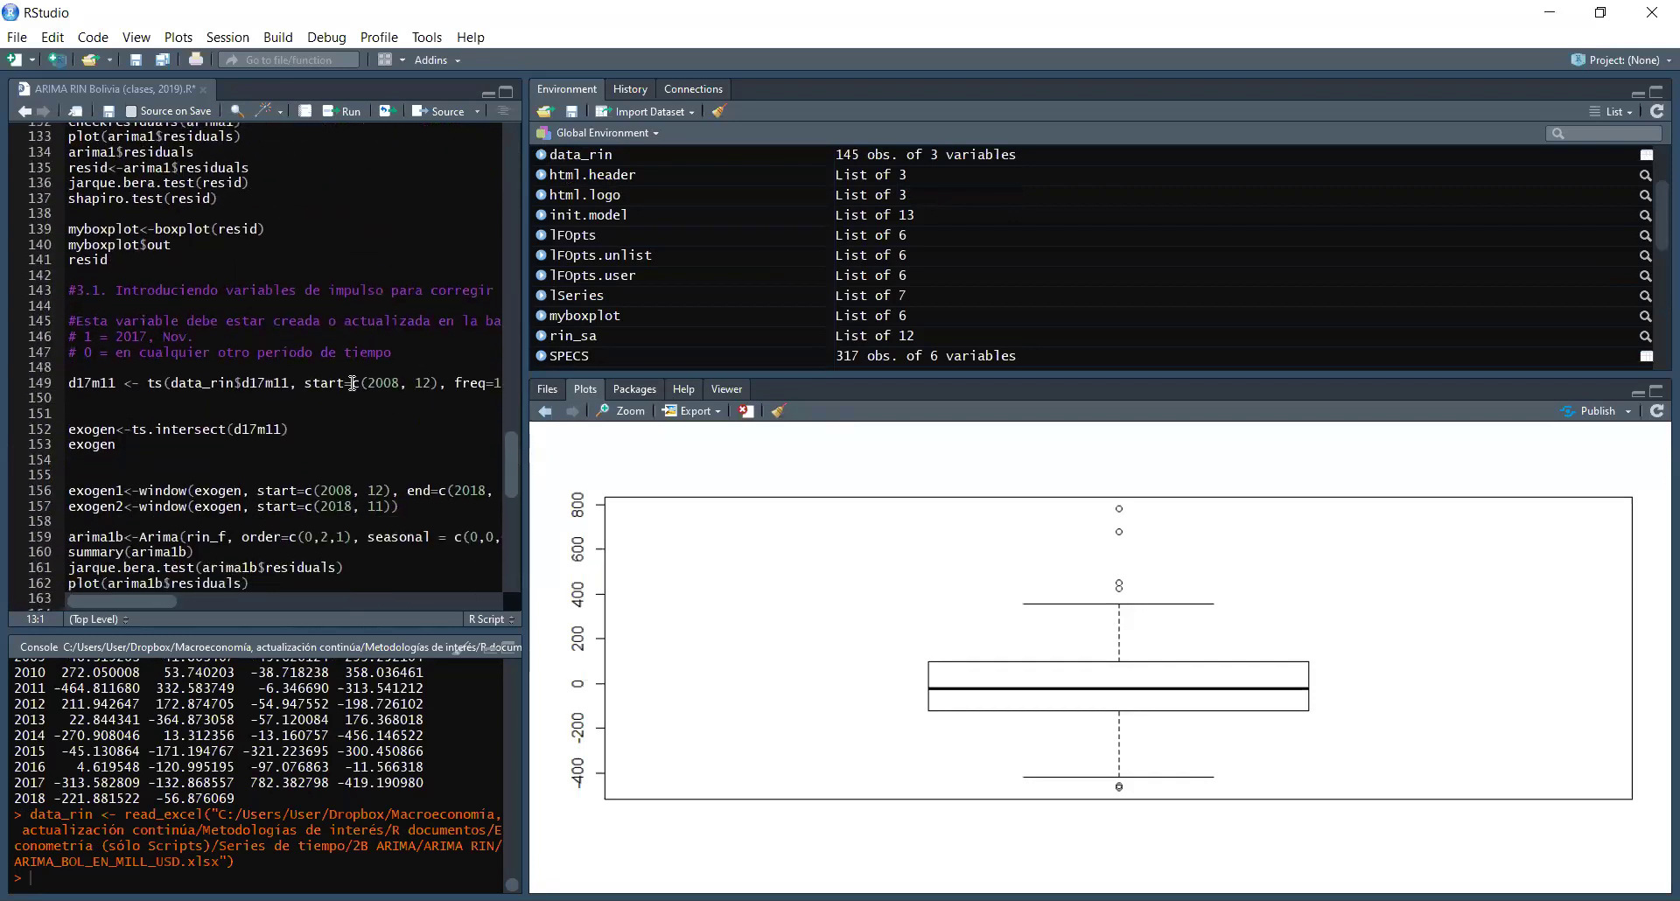
left_click(352, 383)
left_click_drag(115, 391, 68, 386)
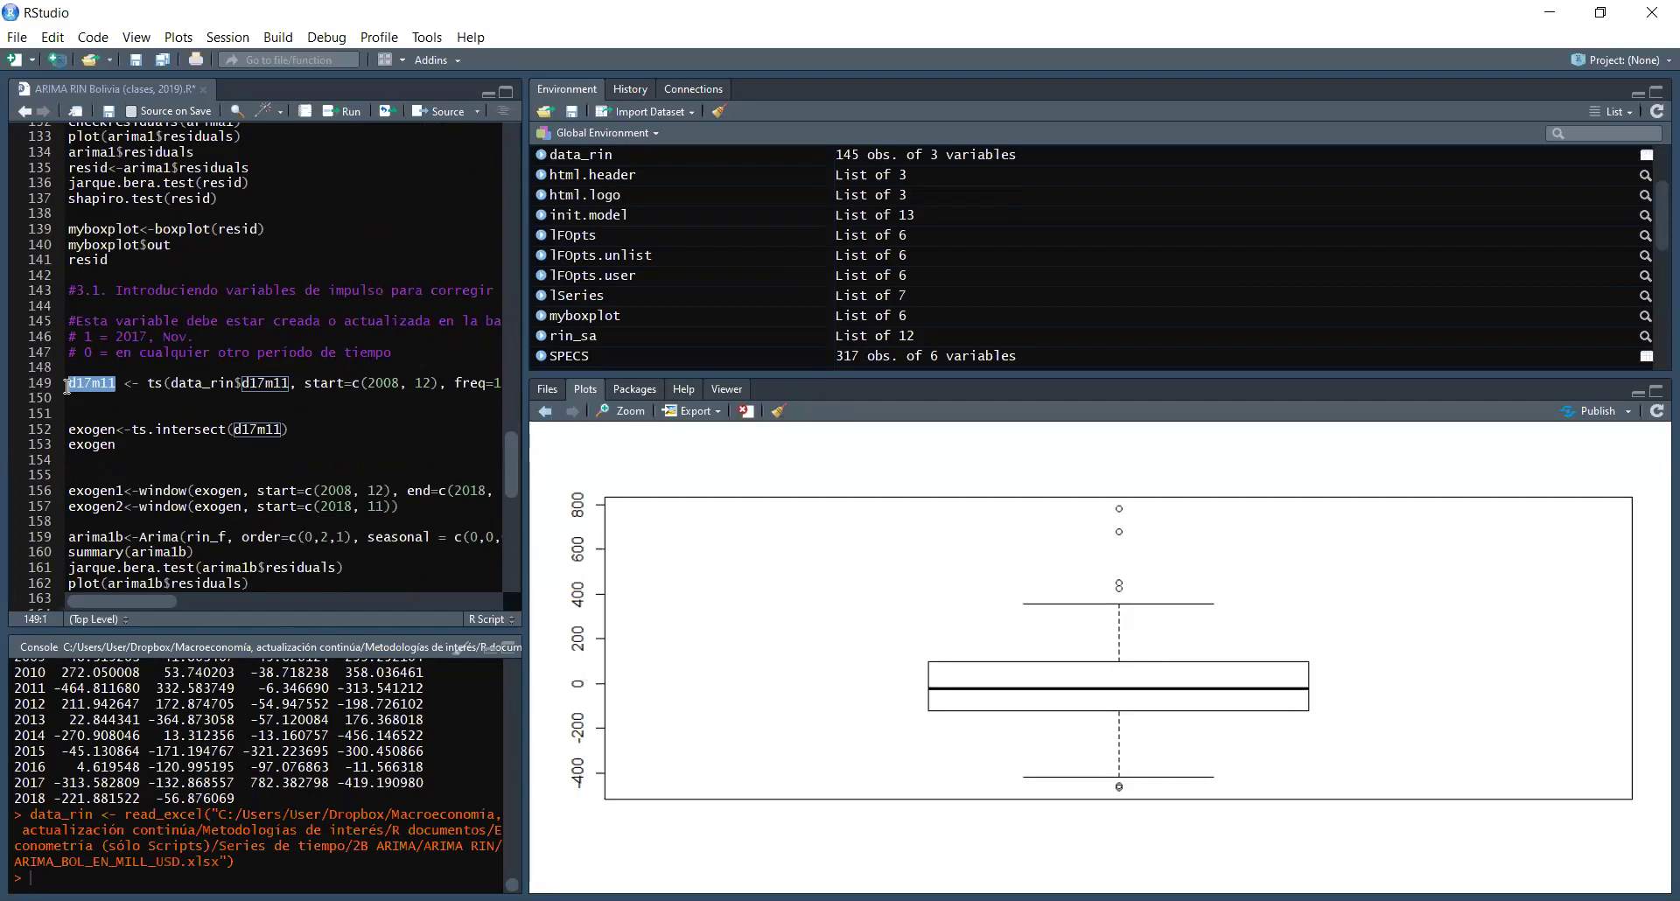
left_click(109, 386)
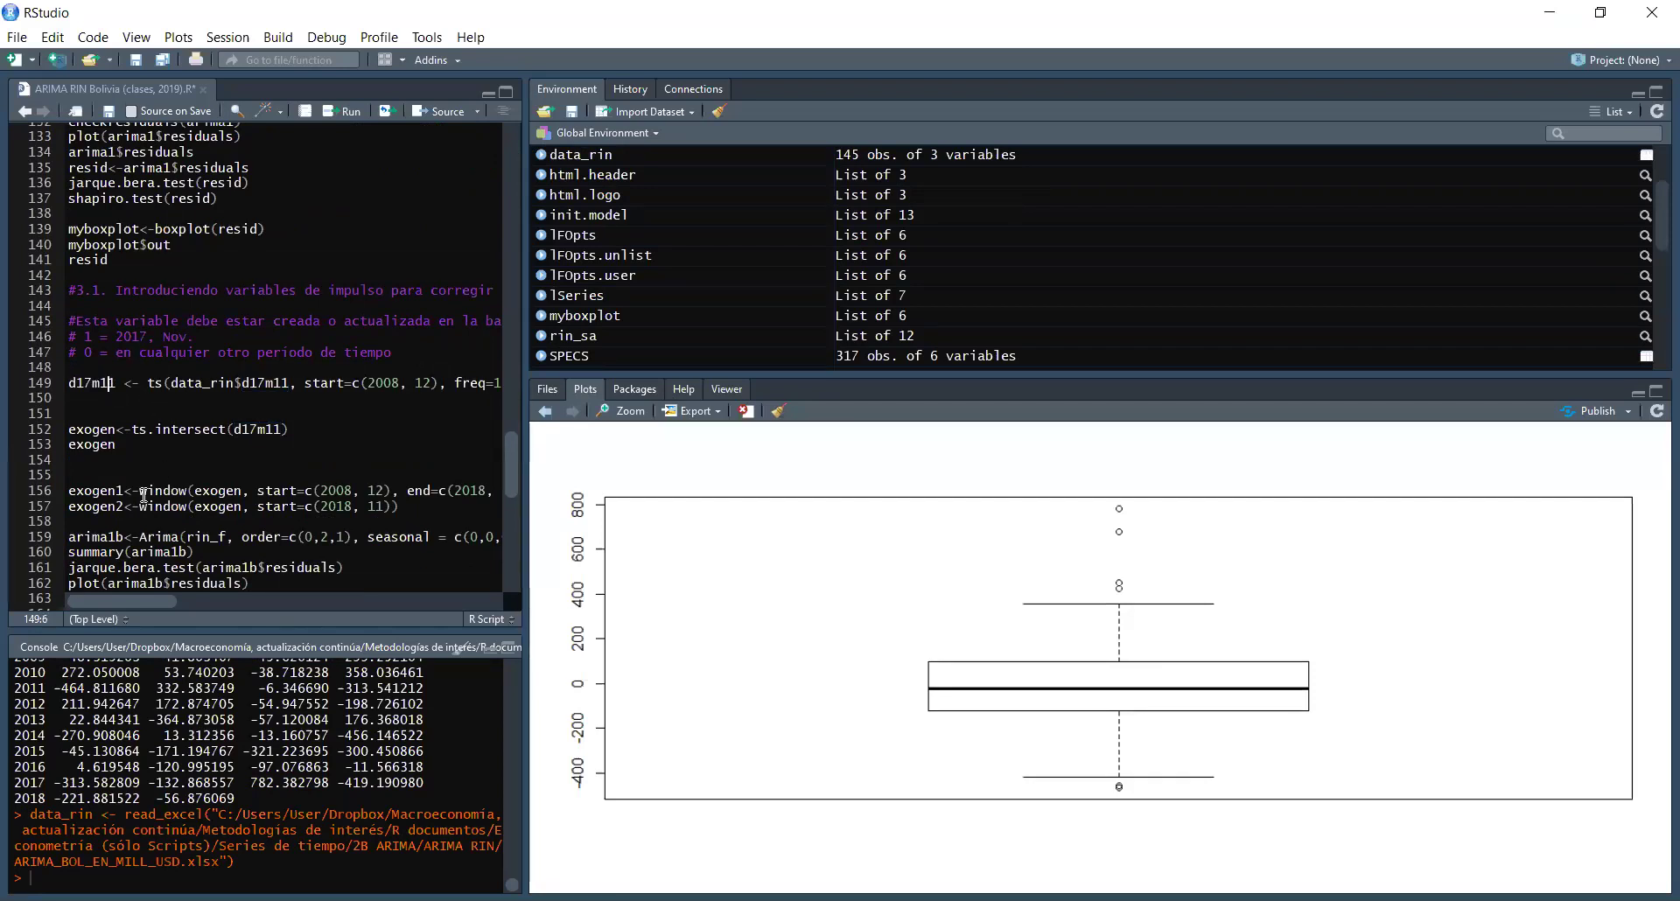
left_click_drag(124, 601, 125, 601)
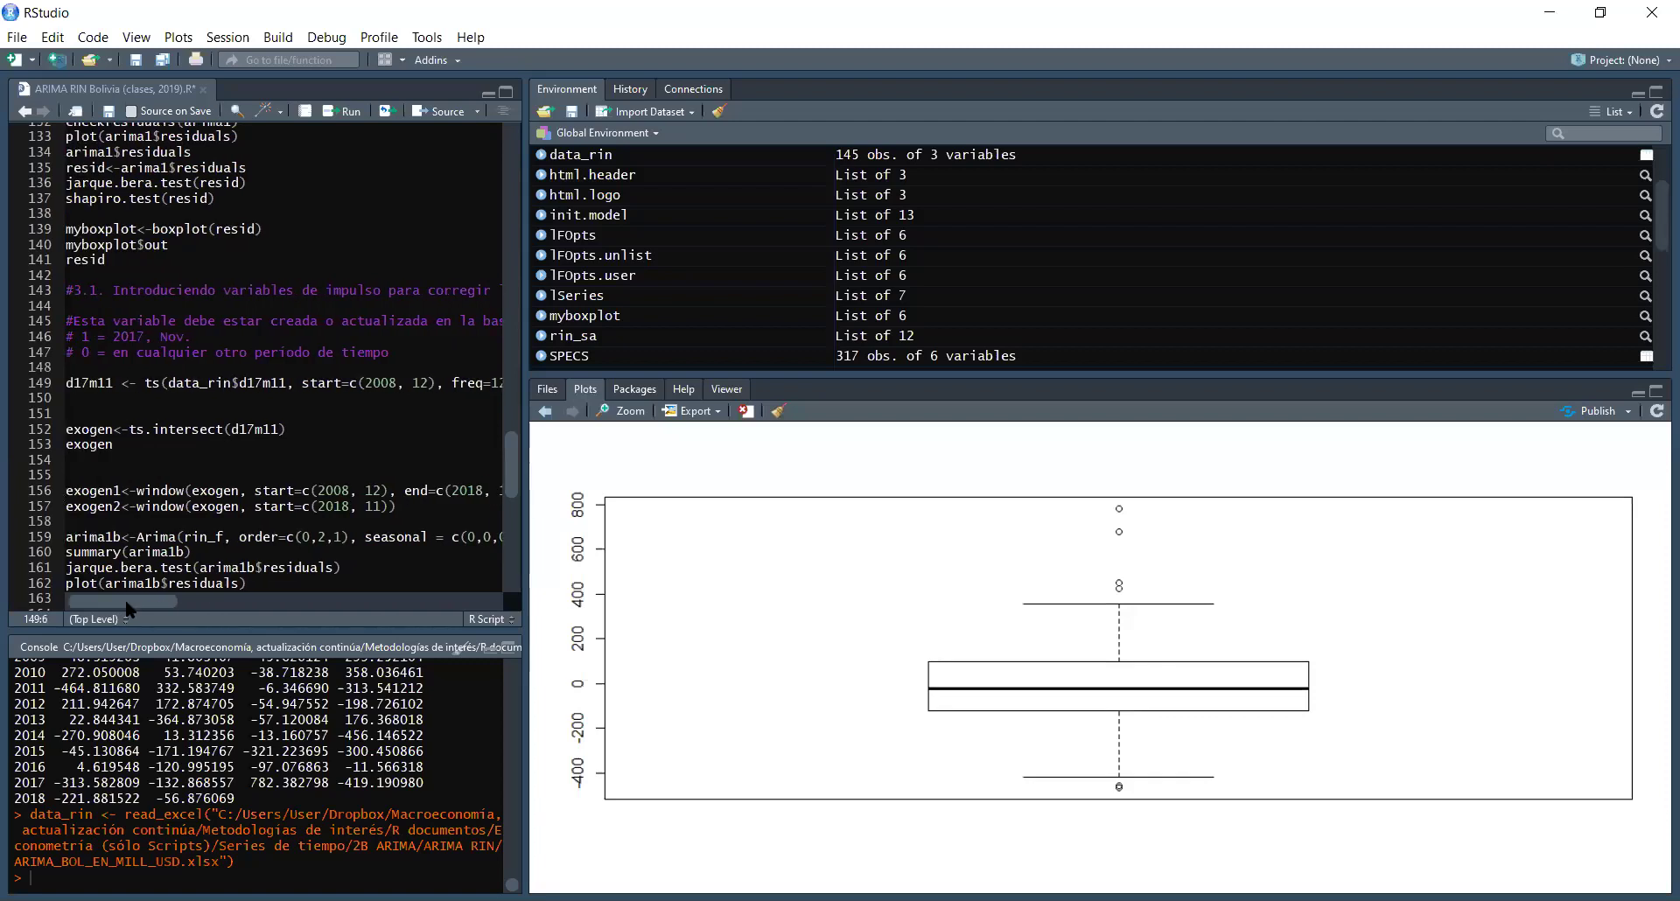
left_click(159, 385)
left_click(170, 397)
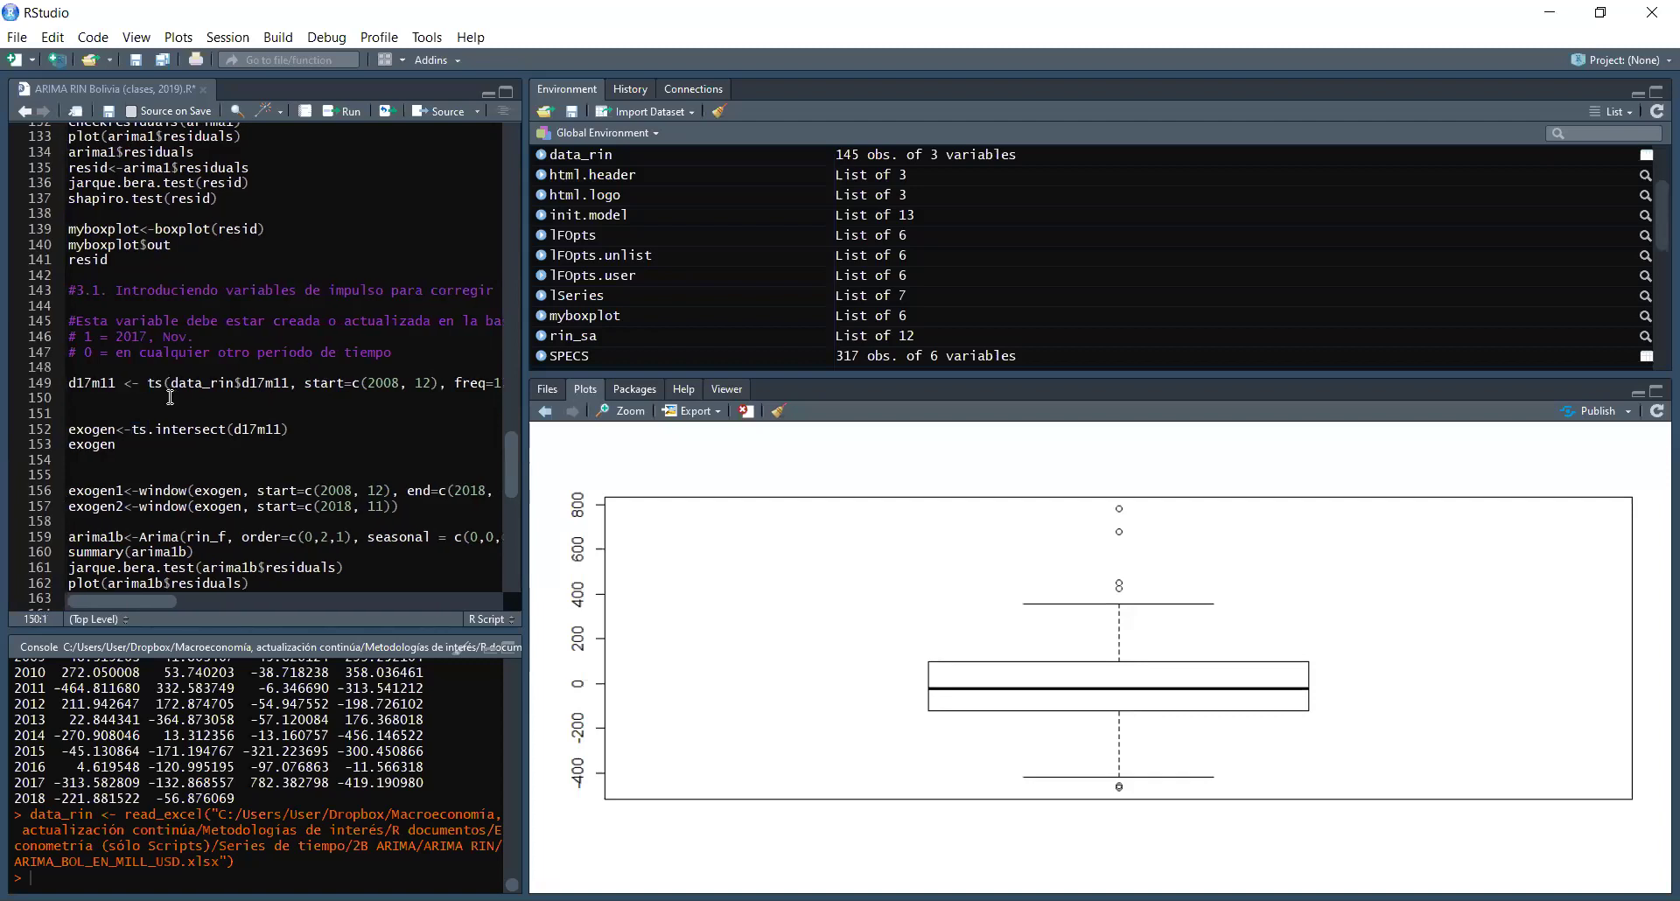
left_click(232, 383)
left_click_drag(232, 383, 175, 384)
triple_click(239, 378)
left_click(243, 383)
left_click_drag(290, 384, 242, 383)
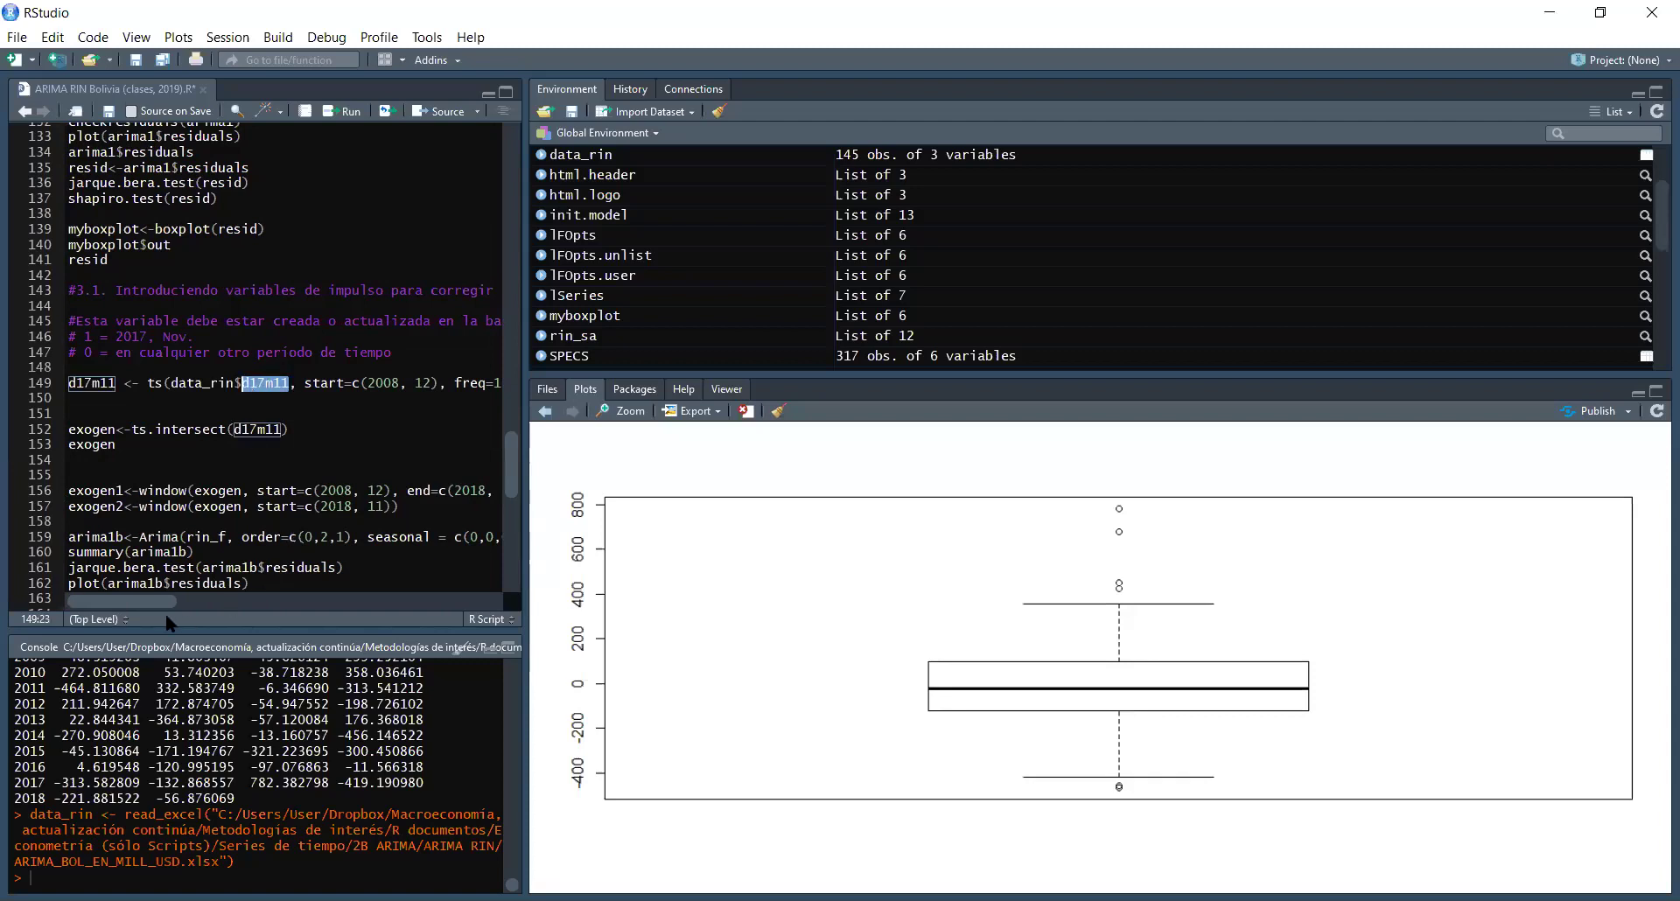
left_click_drag(154, 602, 178, 606)
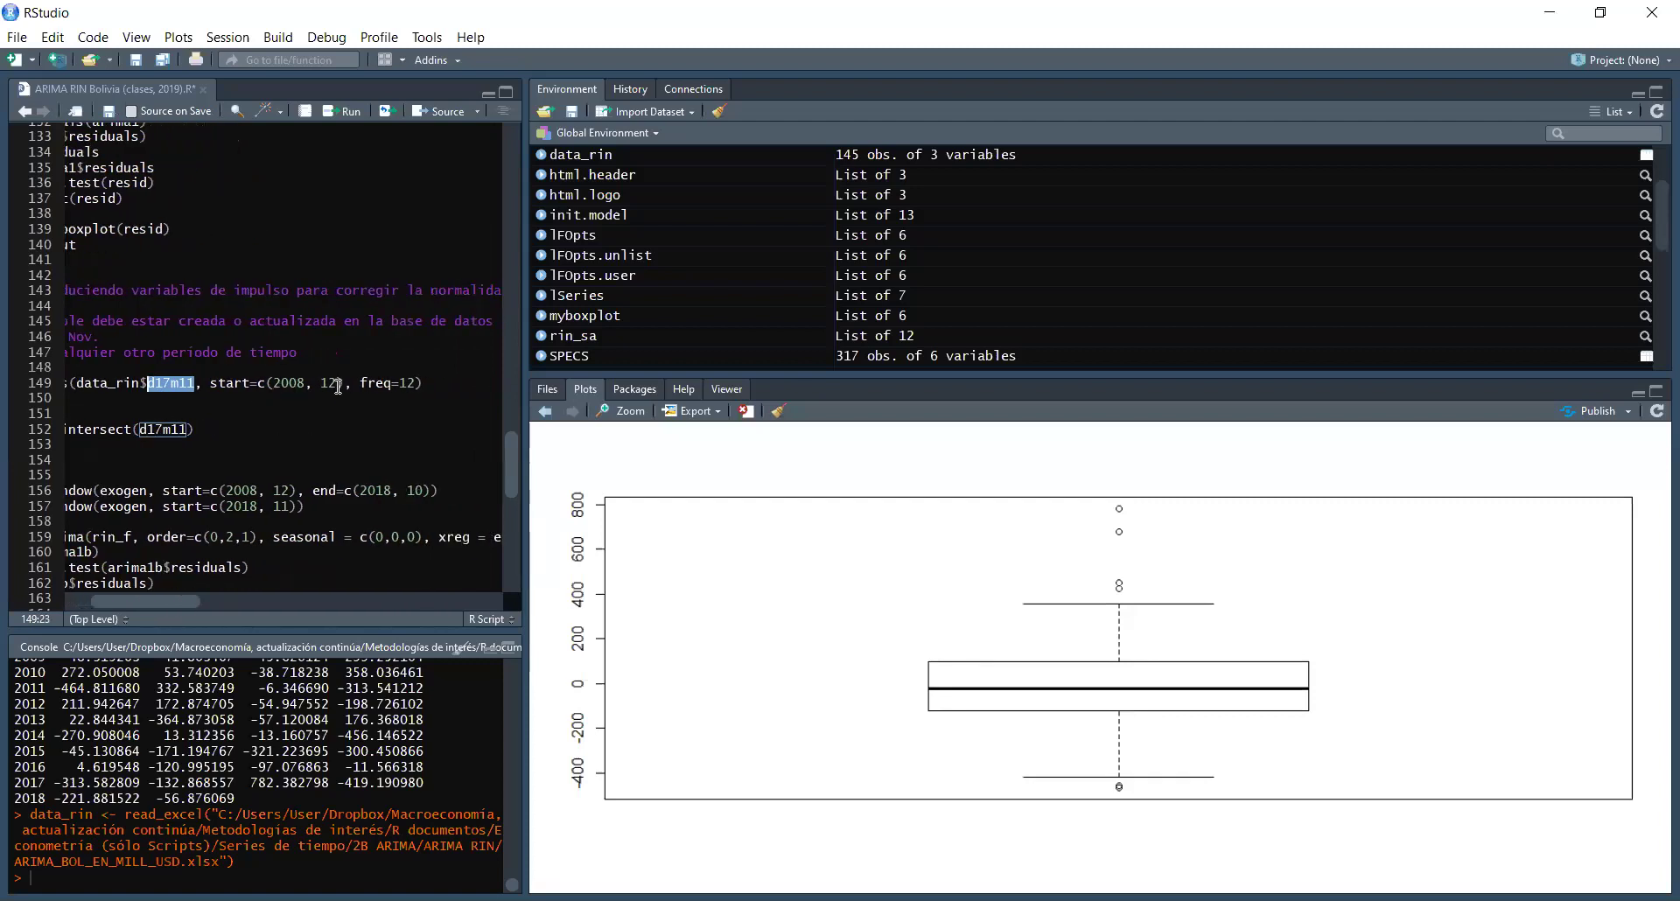
left_click_drag(337, 387, 286, 383)
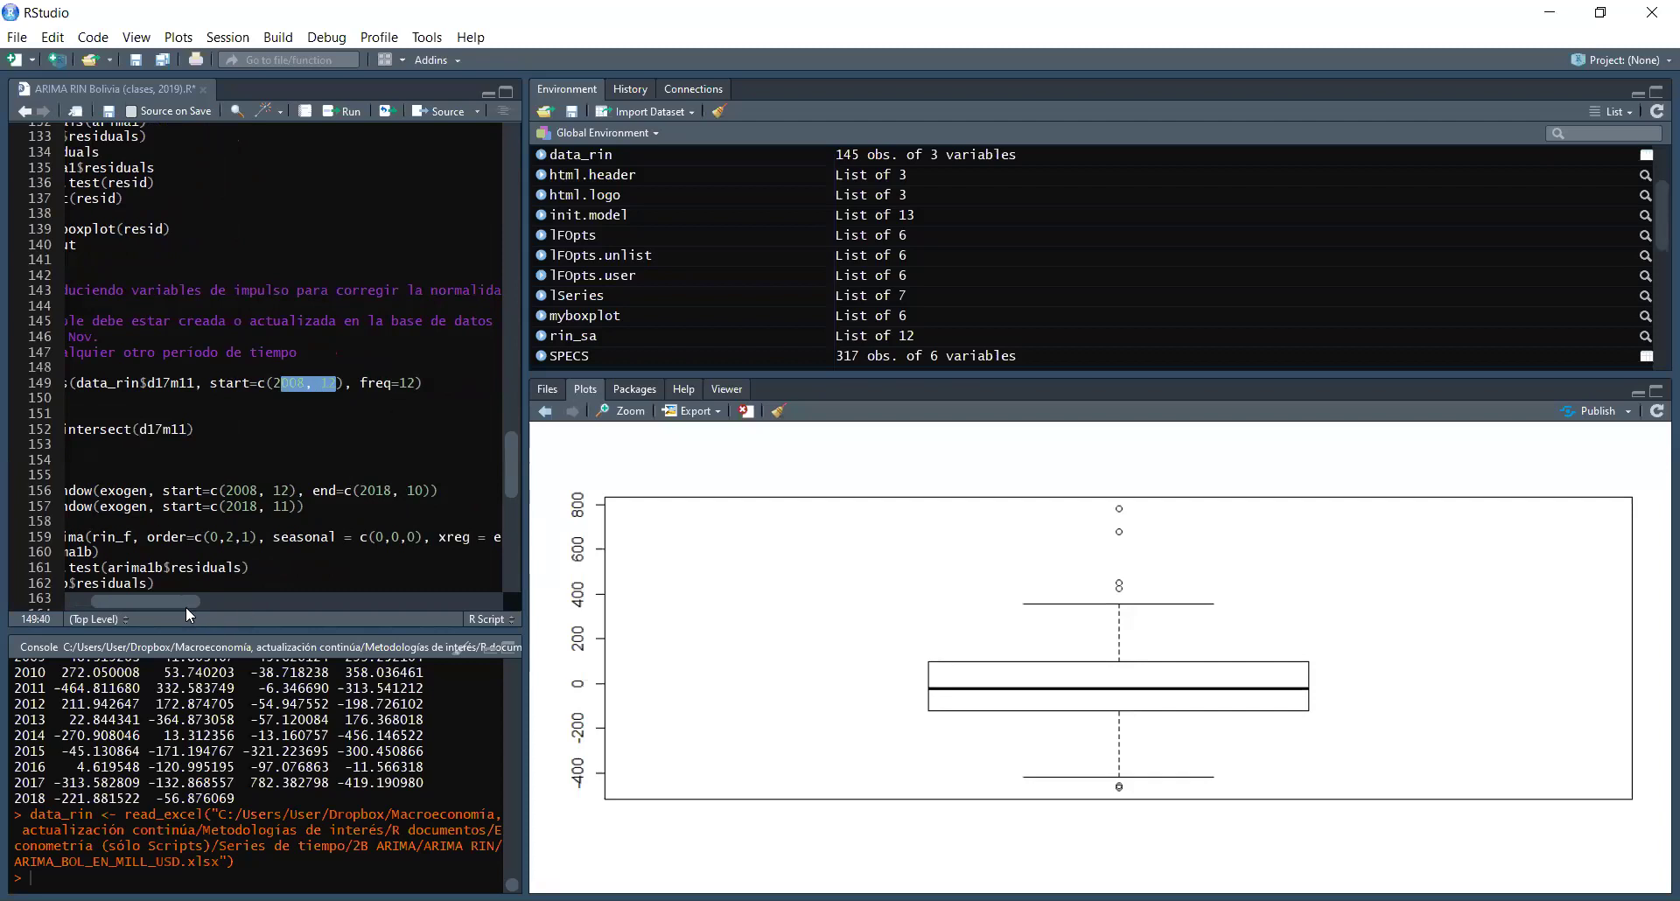
Step: Run line 149 to create the d17m11 time series from data_rin$d17m11 with start=c(2008, 12) and freq=12
left_click_drag(175, 606, 127, 600)
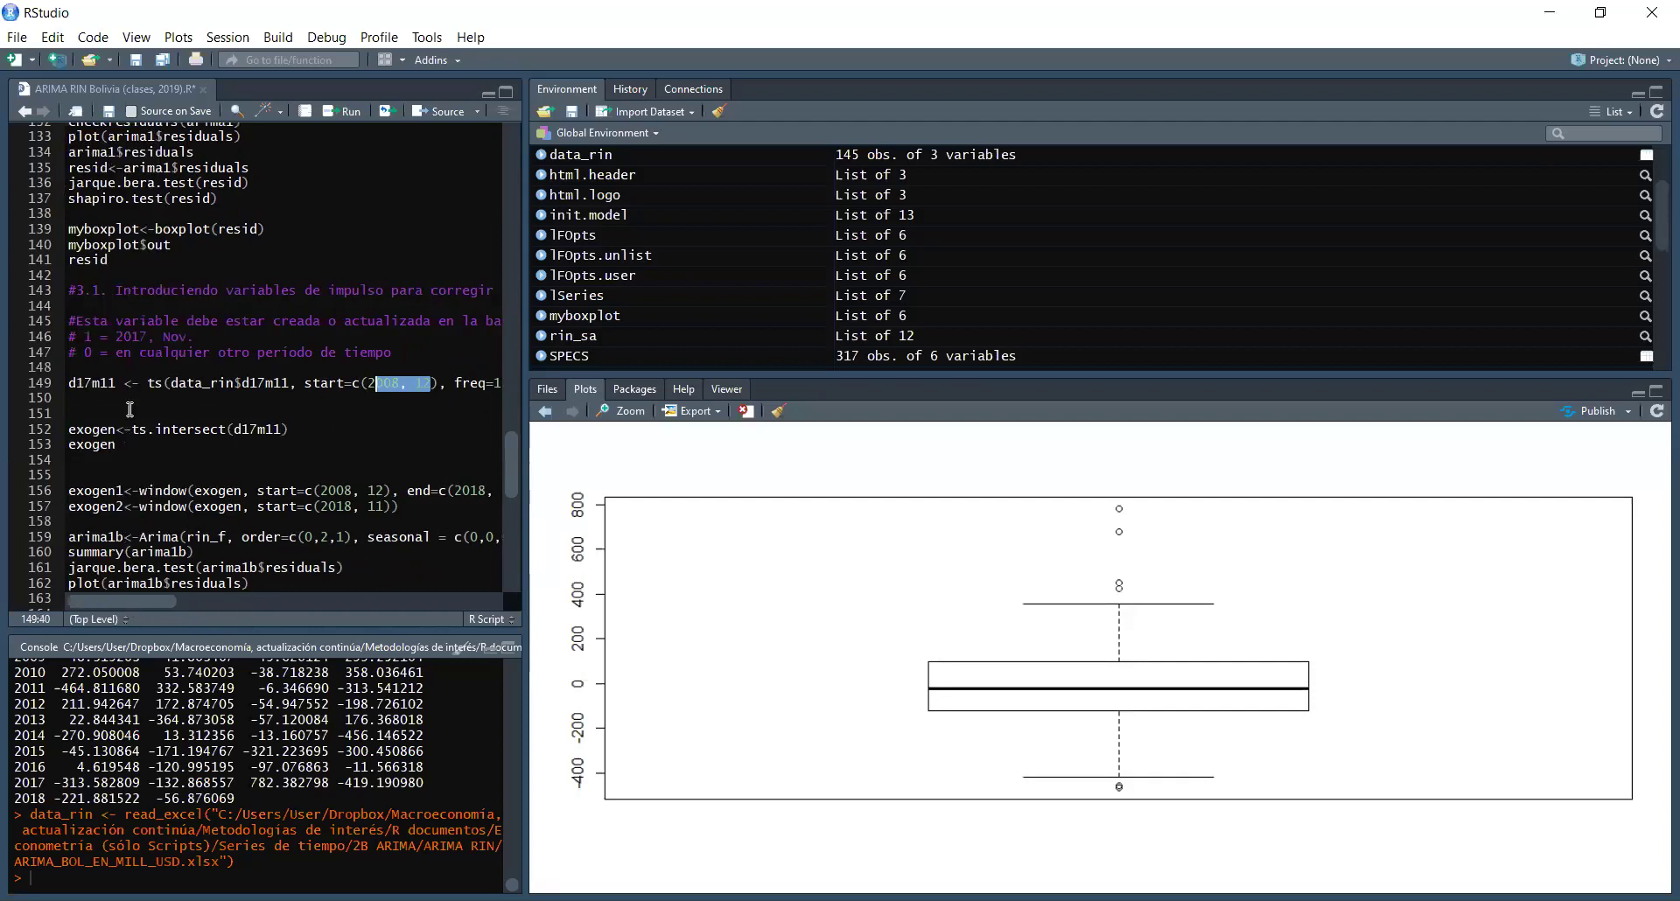
left_click(118, 385)
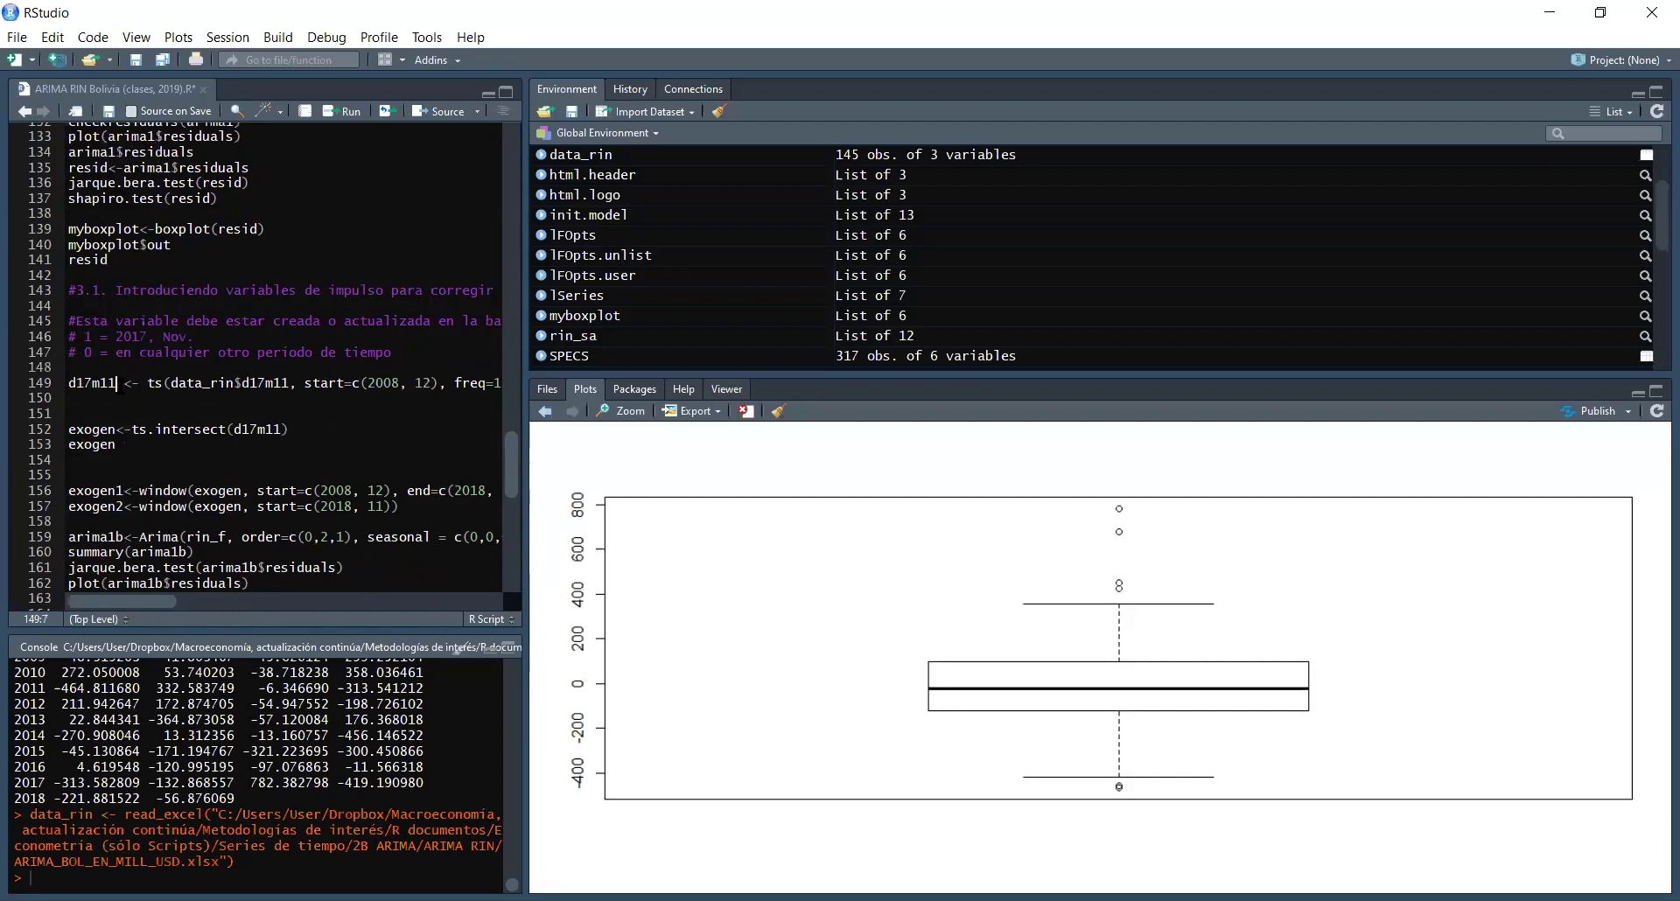
left_click(351, 114)
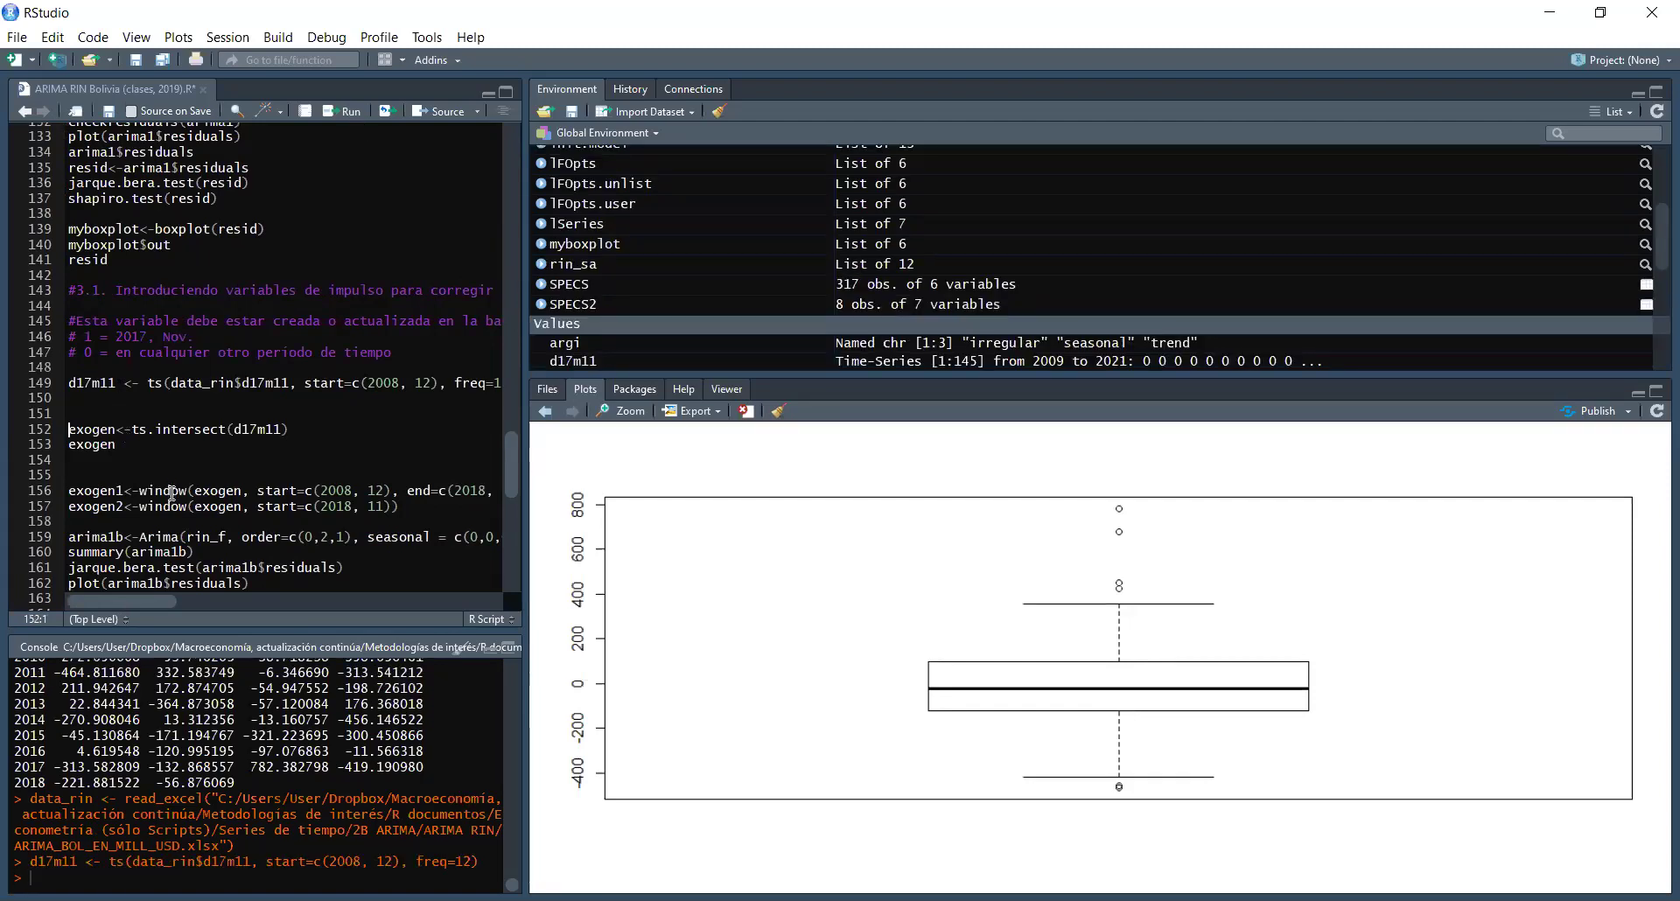